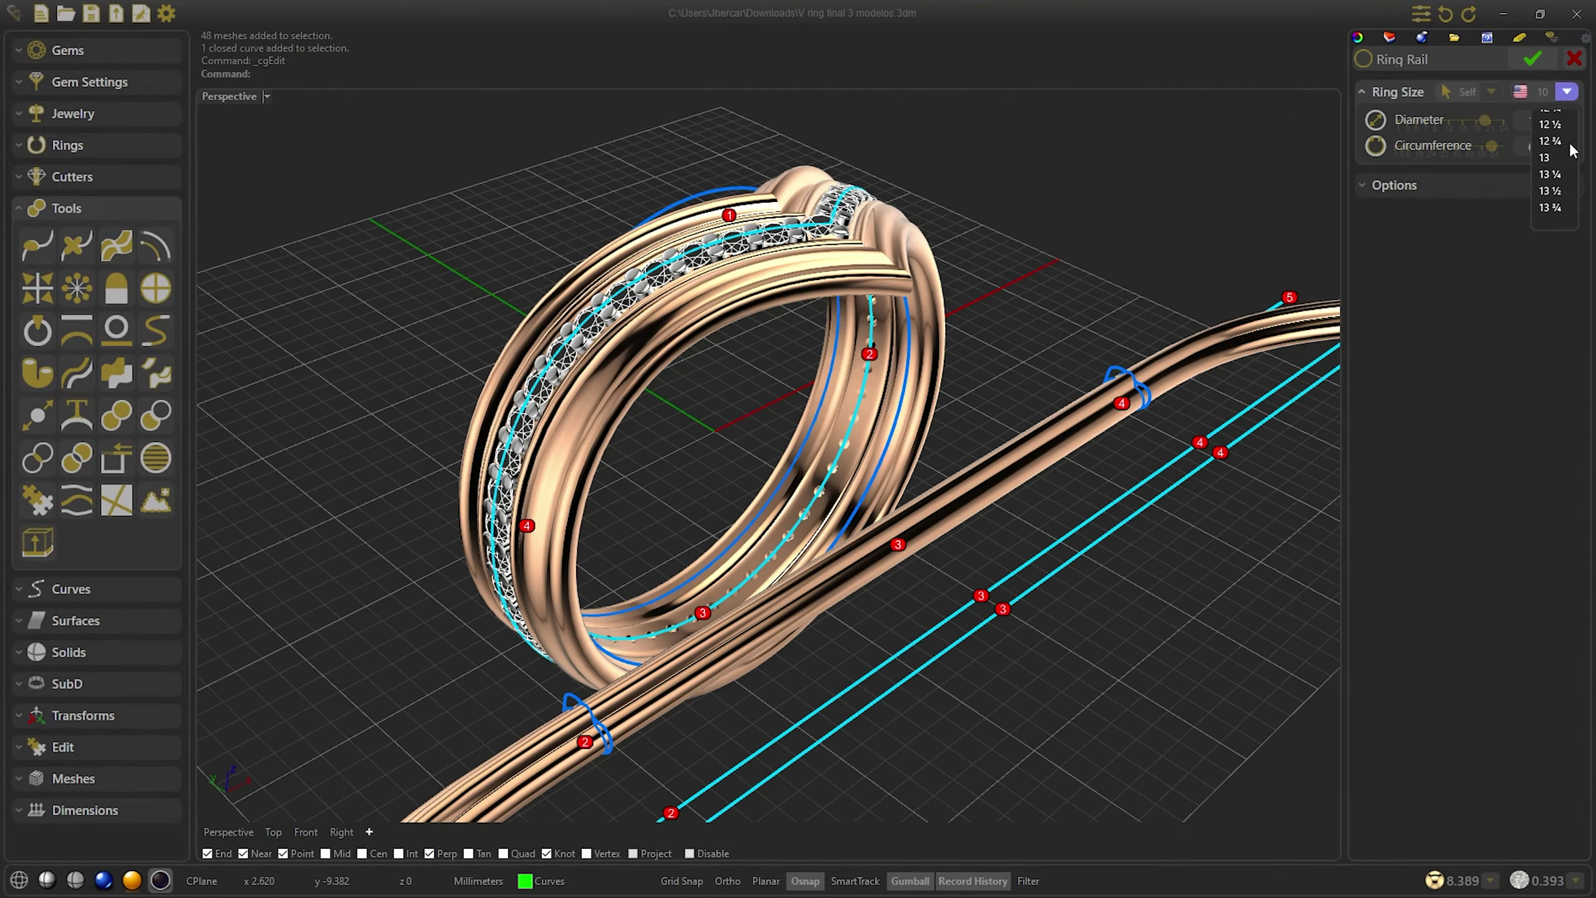
{"action": "left_click", "coordinate": [1550, 386]}
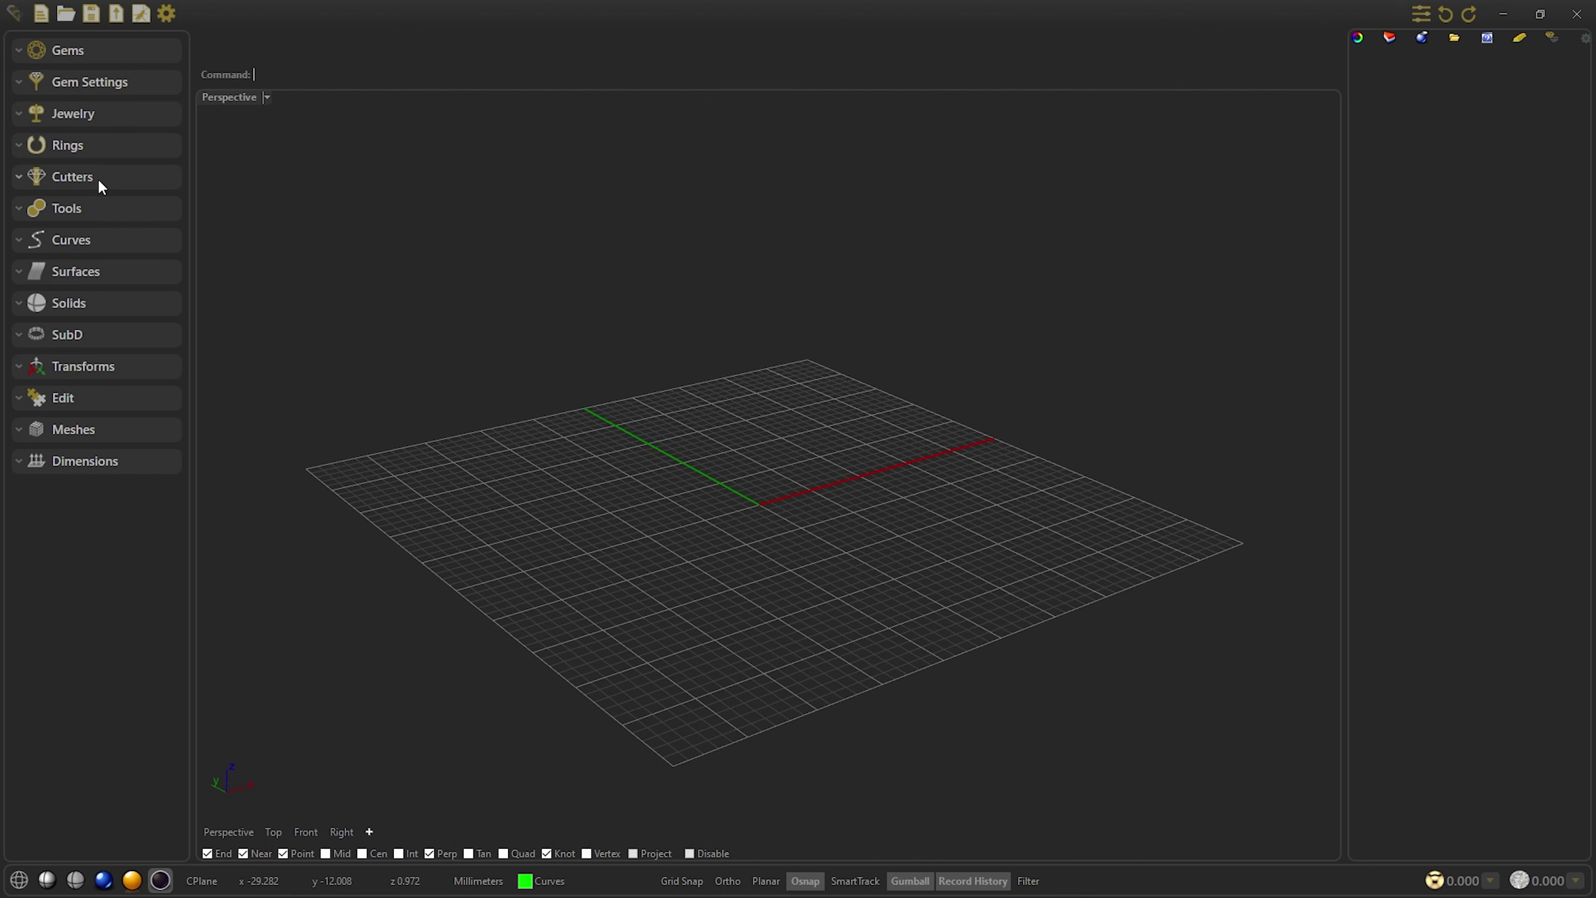
Create a Ring Rail at US size 7, 17.35 mm in diameter
{"action": "left_click", "coordinate": [108, 147]}
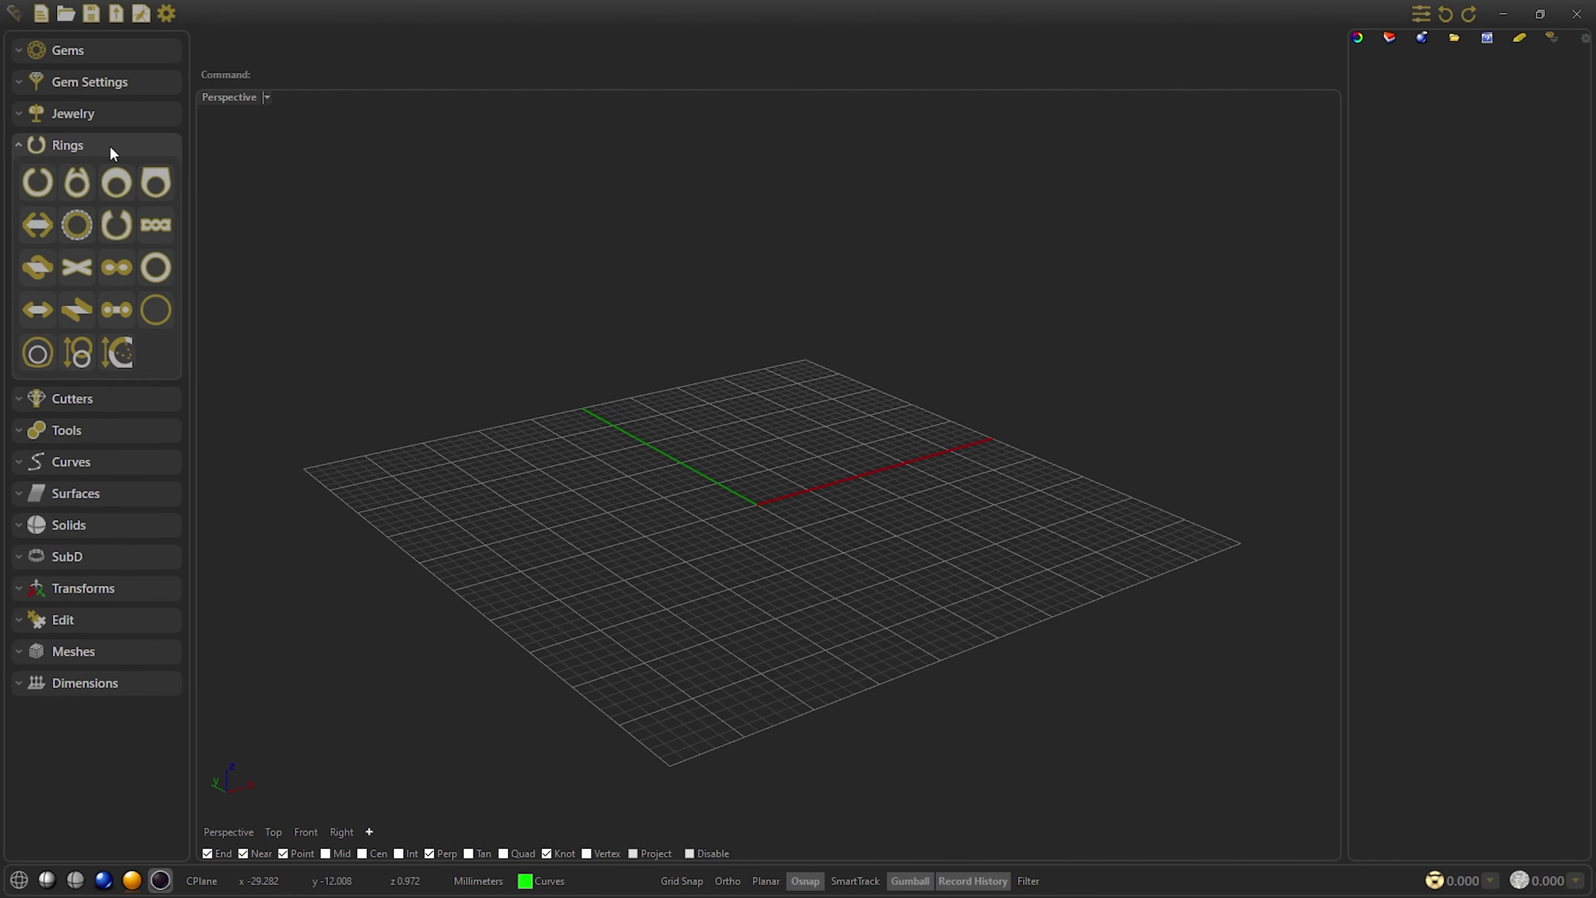
{"action": "left_click", "coordinate": [175, 304]}
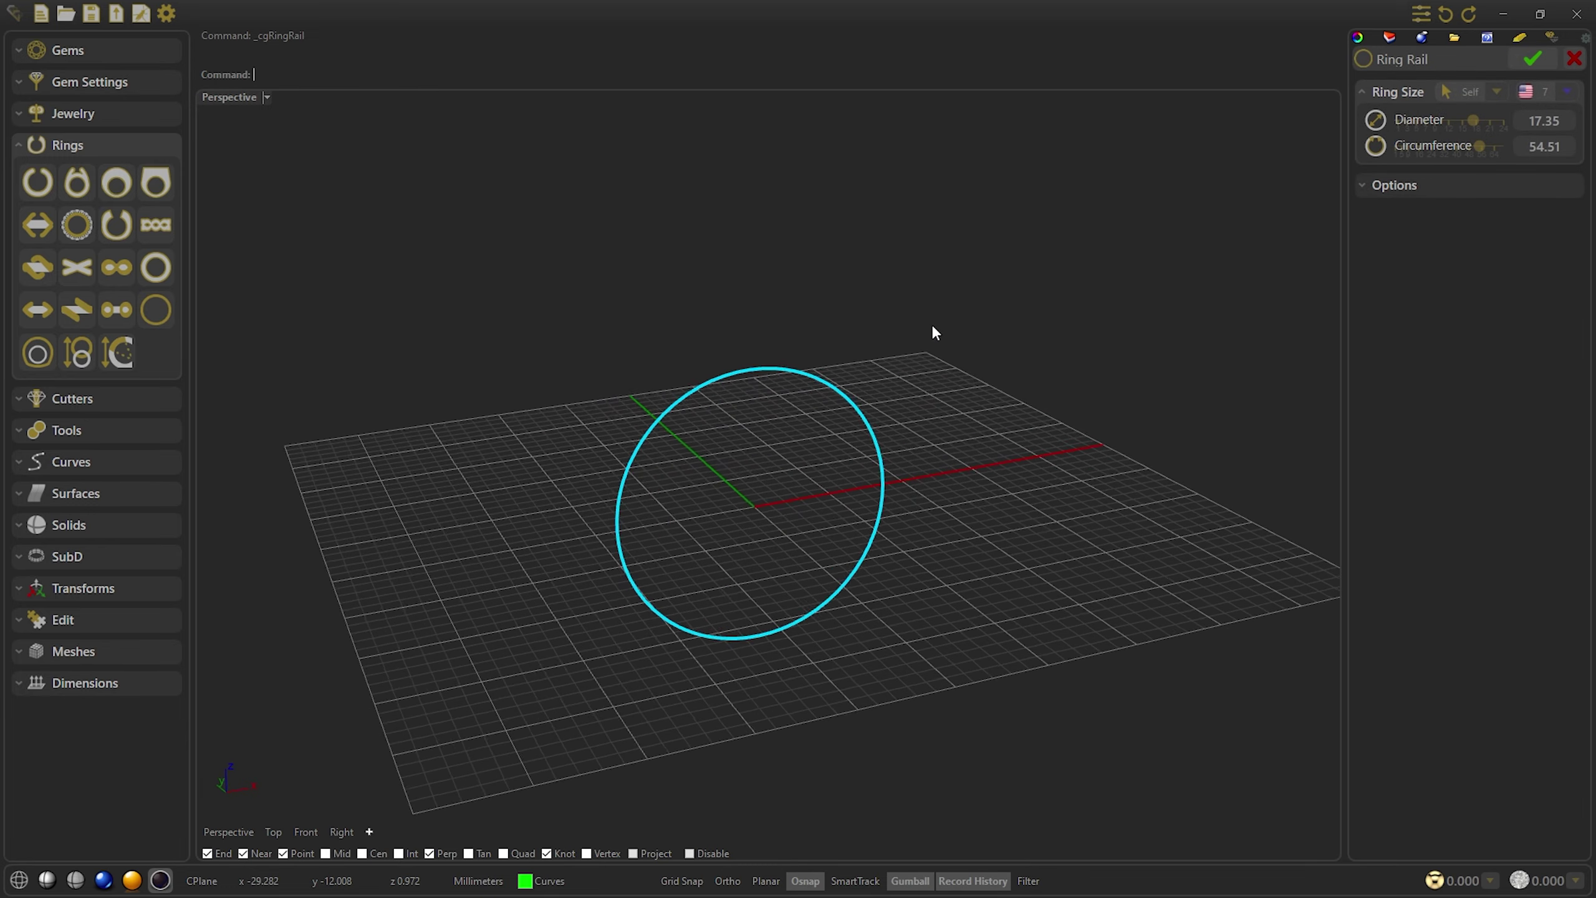
{"action": "left_click", "coordinate": [1565, 94]}
{"action": "left_click", "coordinate": [1554, 107]}
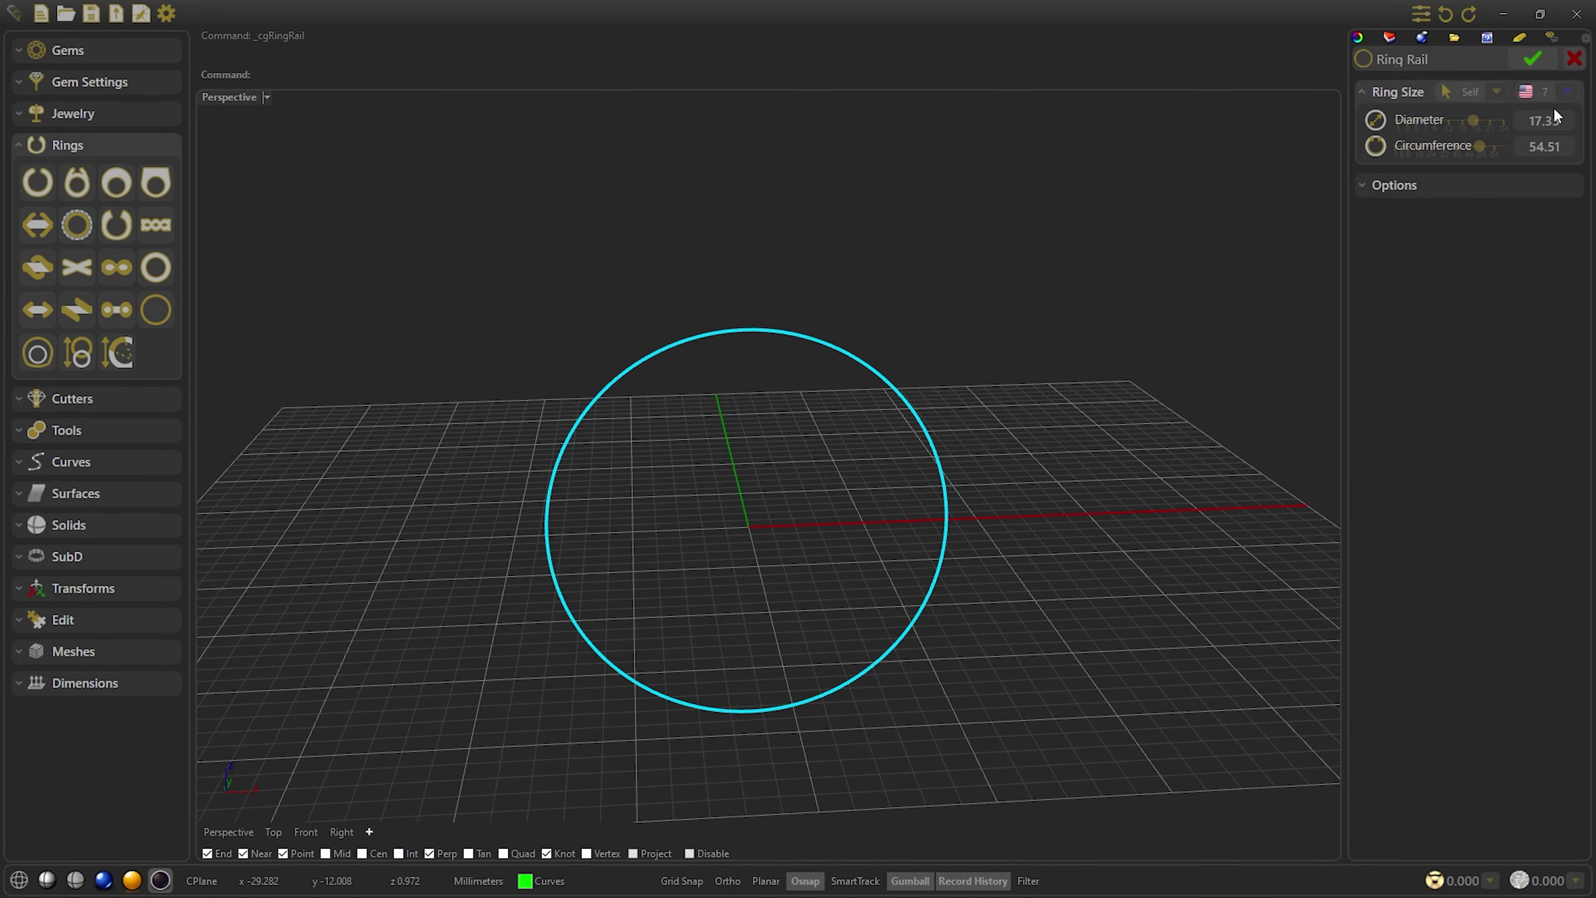
{"action": "left_click", "coordinate": [1536, 58]}
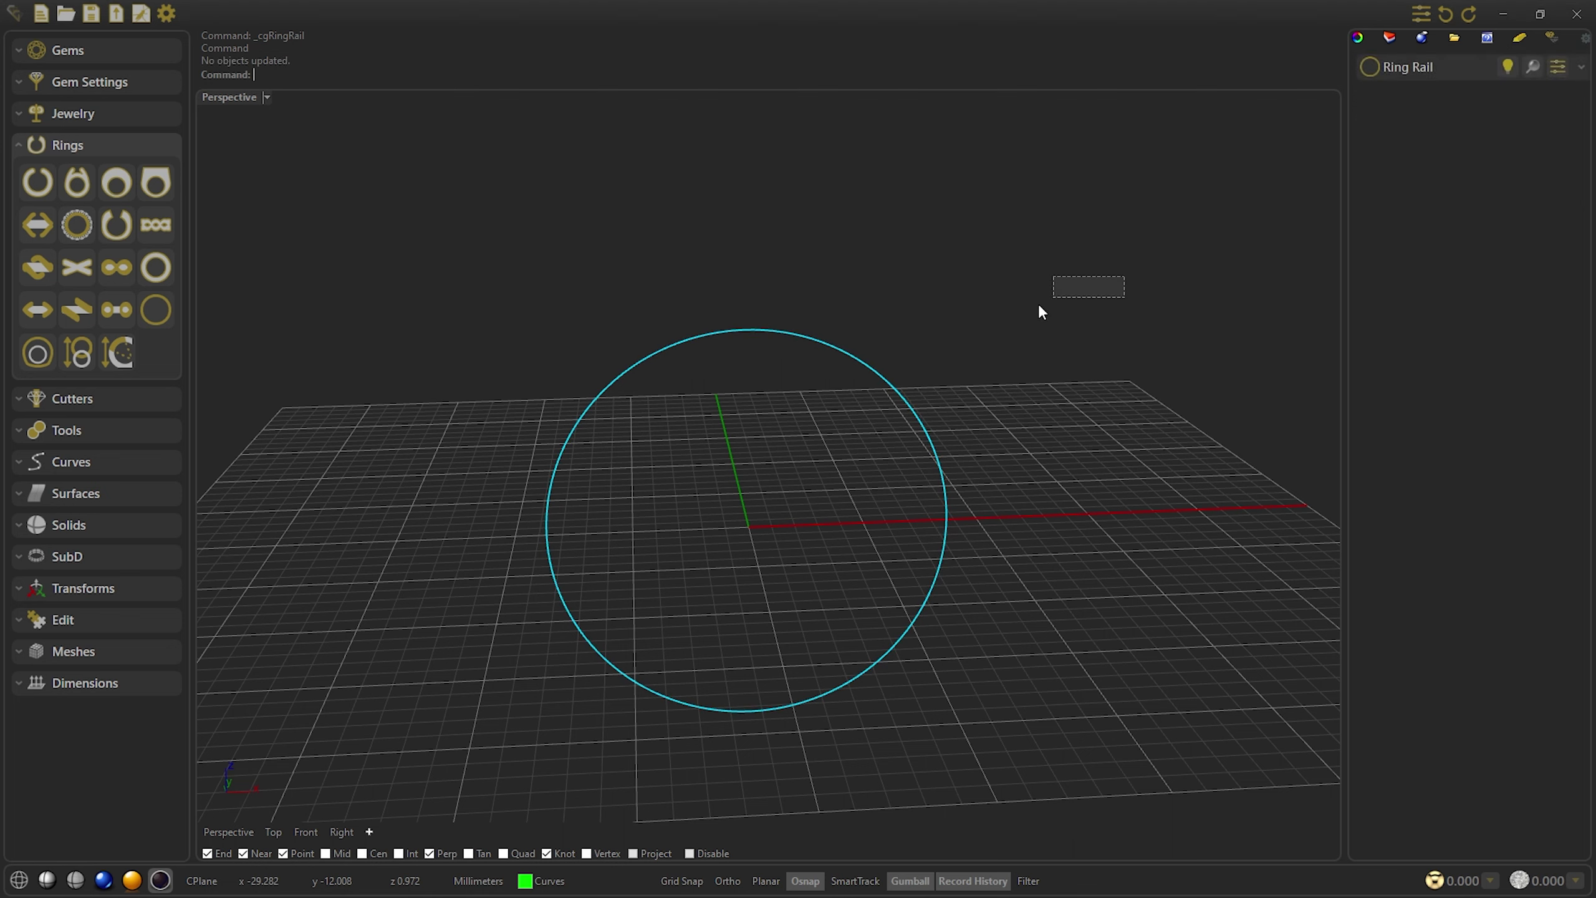
Unroll the ring rail with Planify Curve, using 5 divisions and a horizontal translation of 10.00
{"action": "left_click_drag", "start_coordinate": [1038, 303], "coordinate": [409, 455]}
{"action": "left_click", "coordinate": [98, 430]}
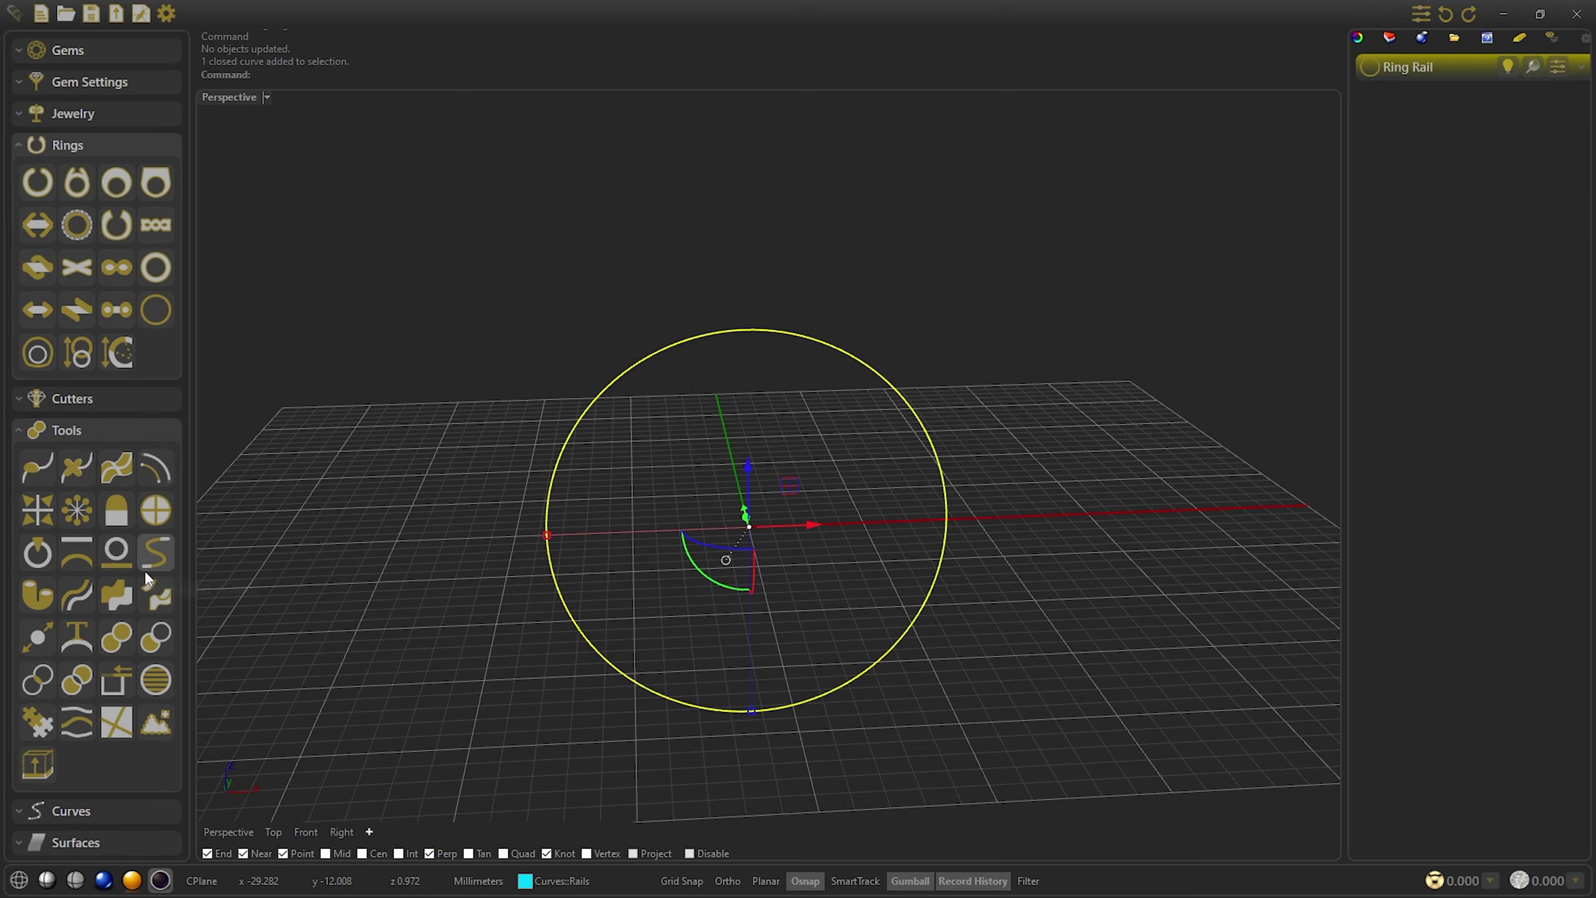
{"action": "left_click", "coordinate": [107, 559]}
{"action": "right_click_drag", "start_coordinate": [398, 491], "coordinate": [367, 639]}
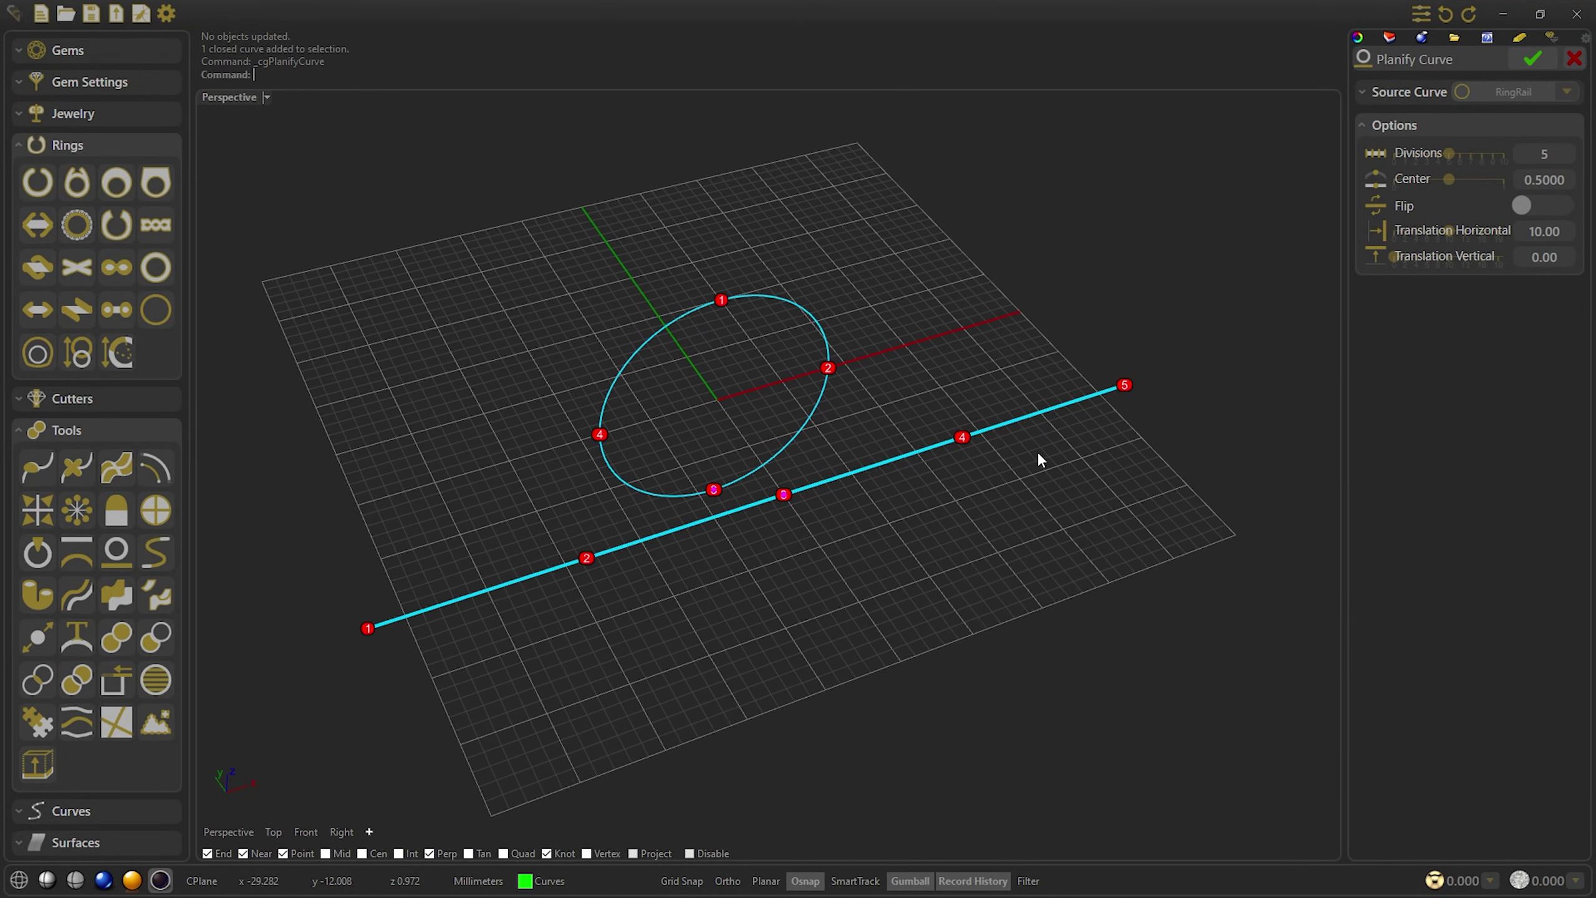
{"action": "left_click", "coordinate": [1532, 59]}
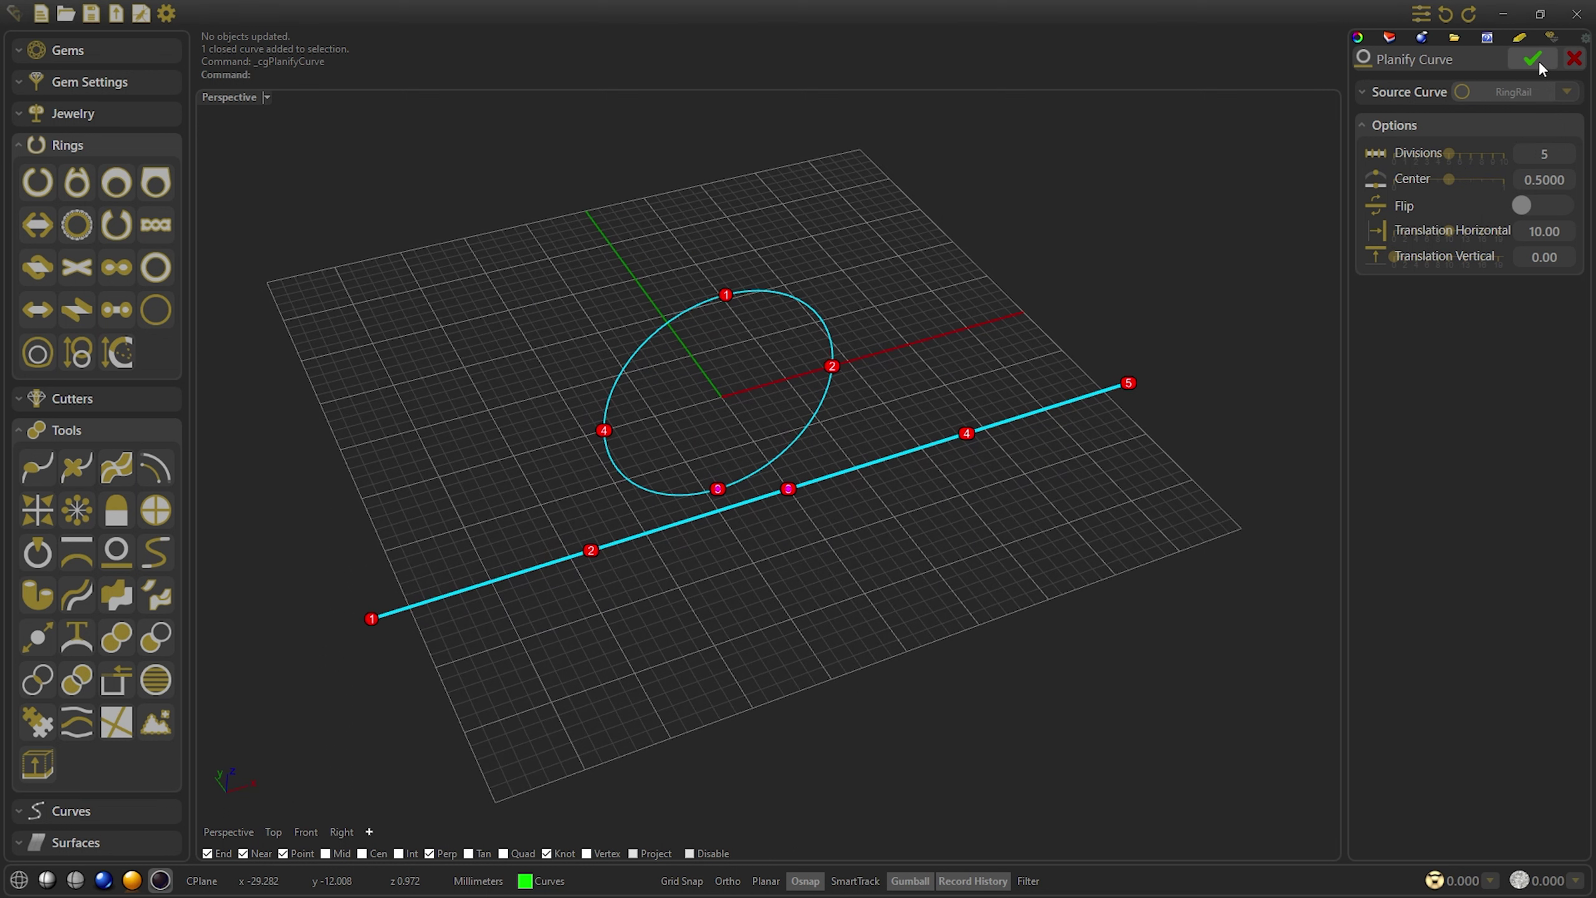
Repeat Planify Curve with the planified curve as source and a horizontal translation of 13.00
{"action": "right_click", "coordinate": [1015, 224]}
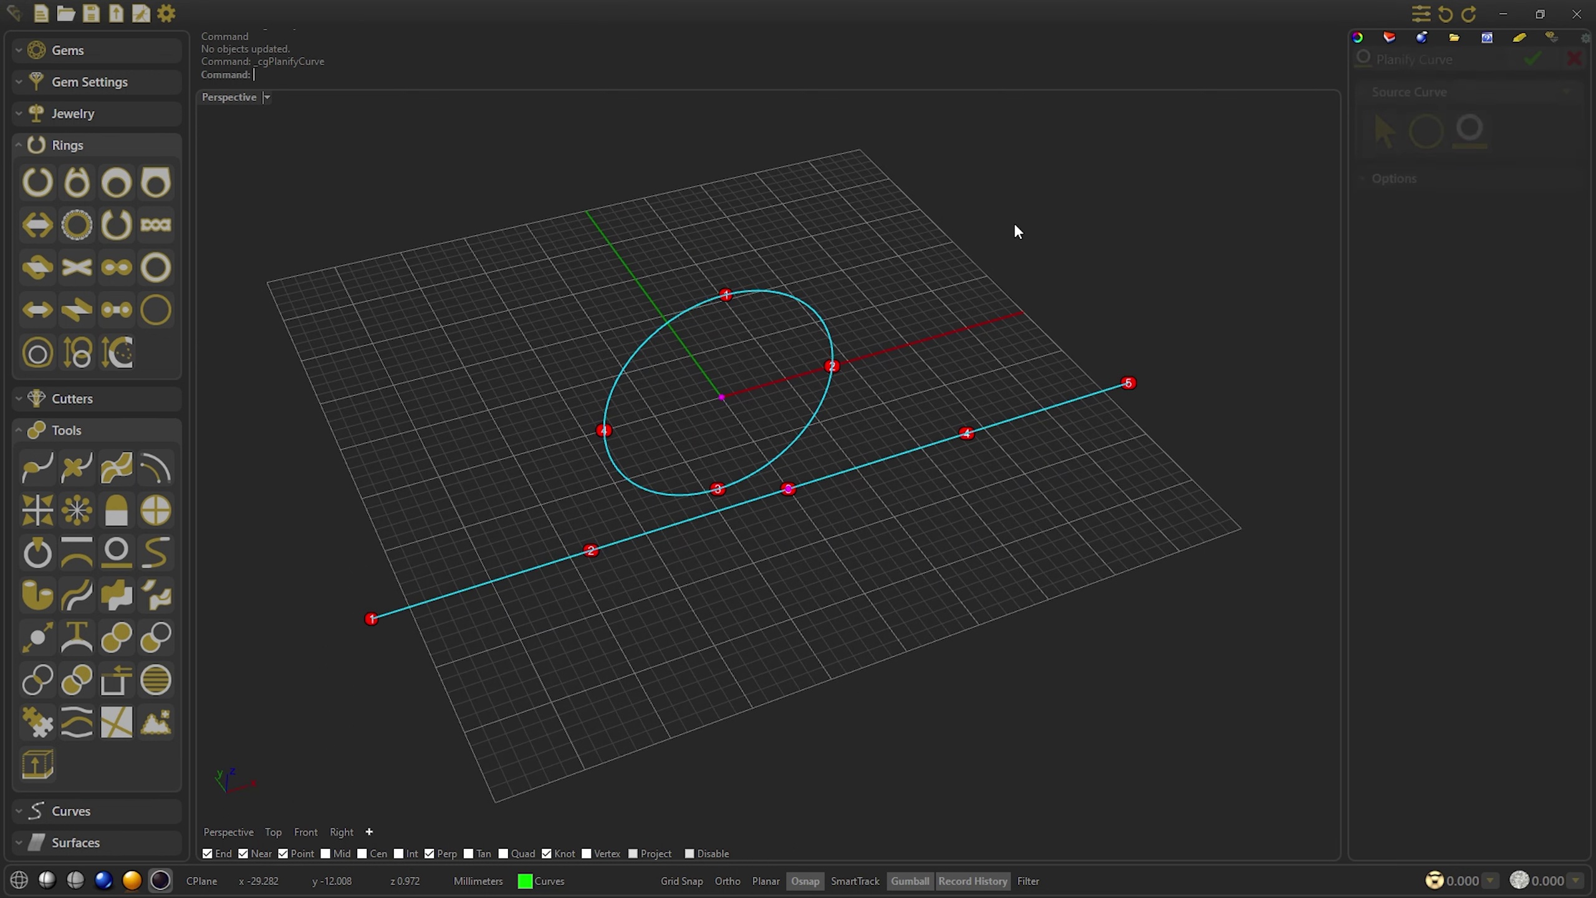
{"action": "left_click", "coordinate": [1464, 135]}
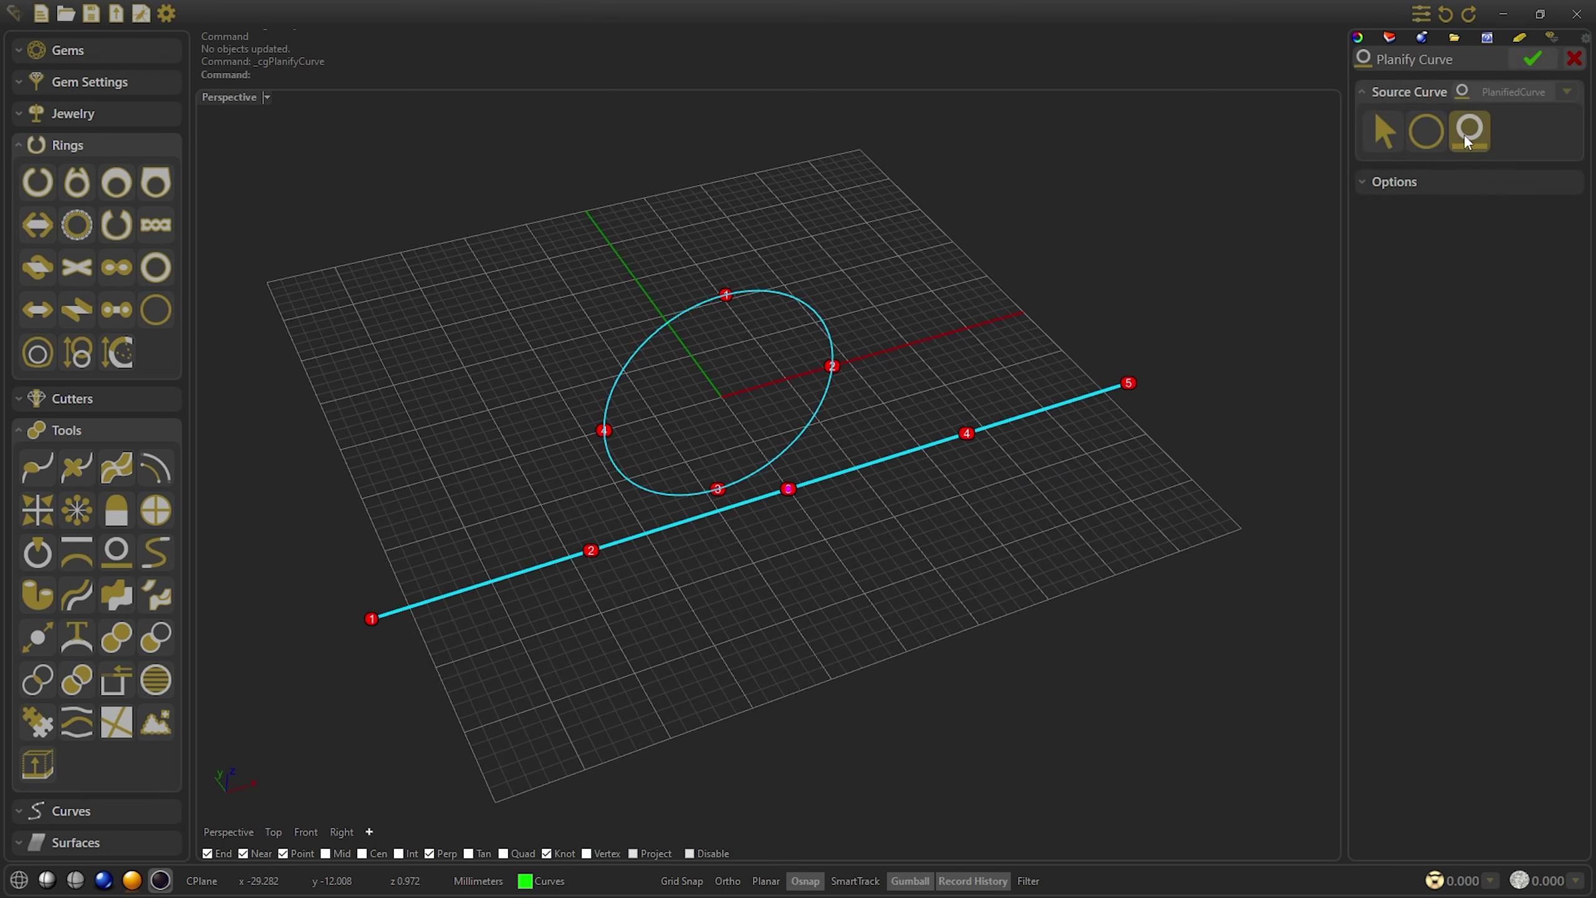
{"action": "left_click", "coordinate": [1430, 182]}
{"action": "left_click_drag", "start_coordinate": [1452, 235], "coordinate": [1466, 234]}
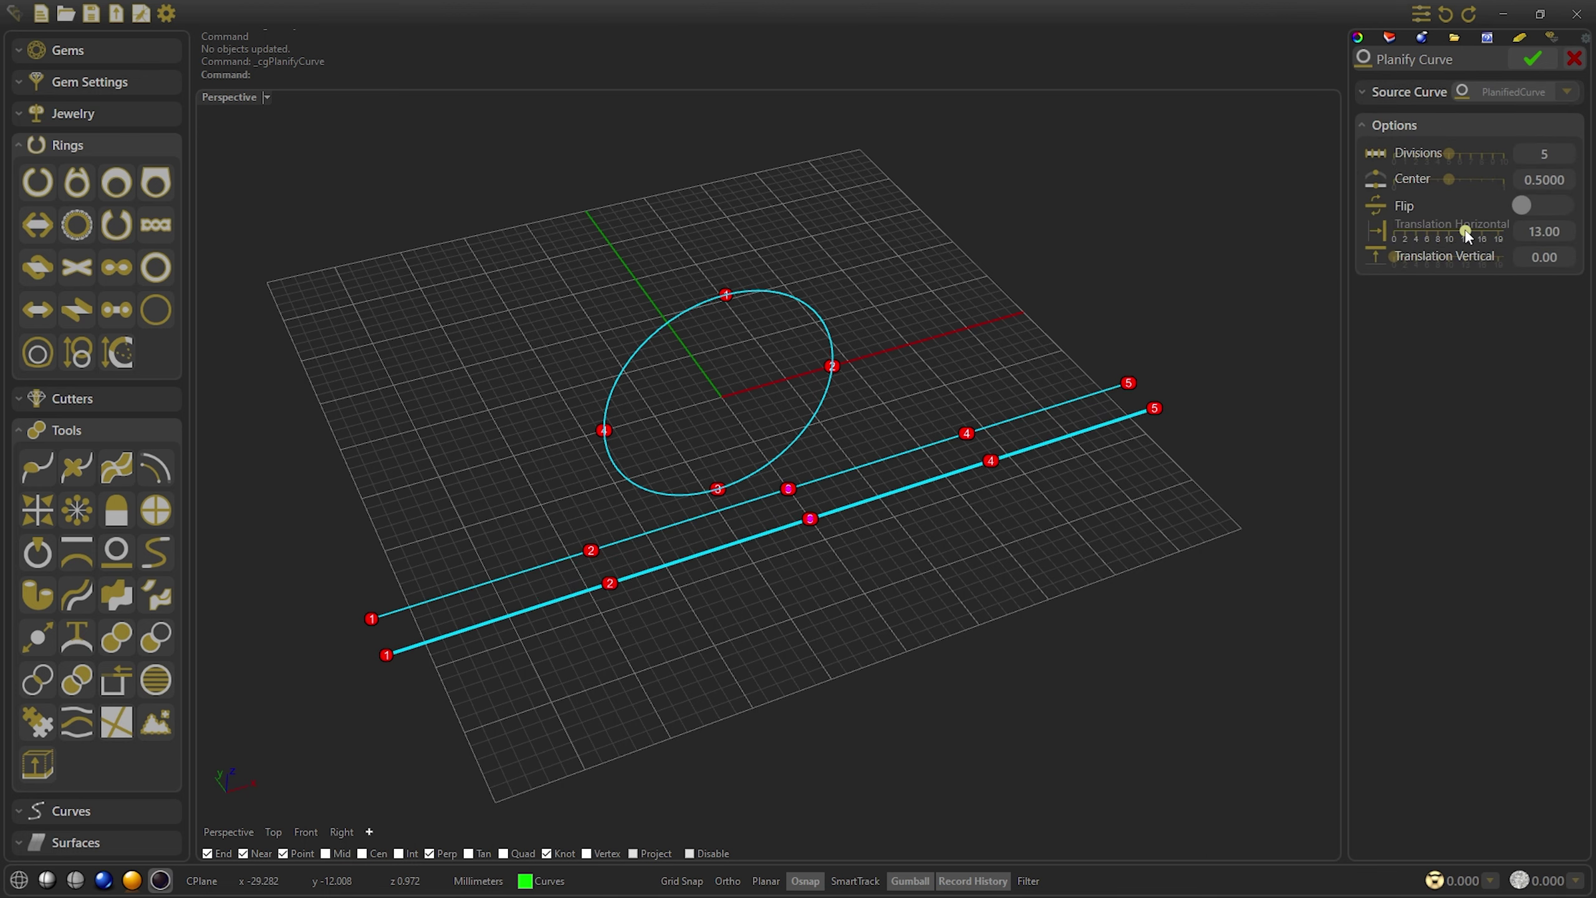
{"action": "left_click", "coordinate": [1533, 60]}
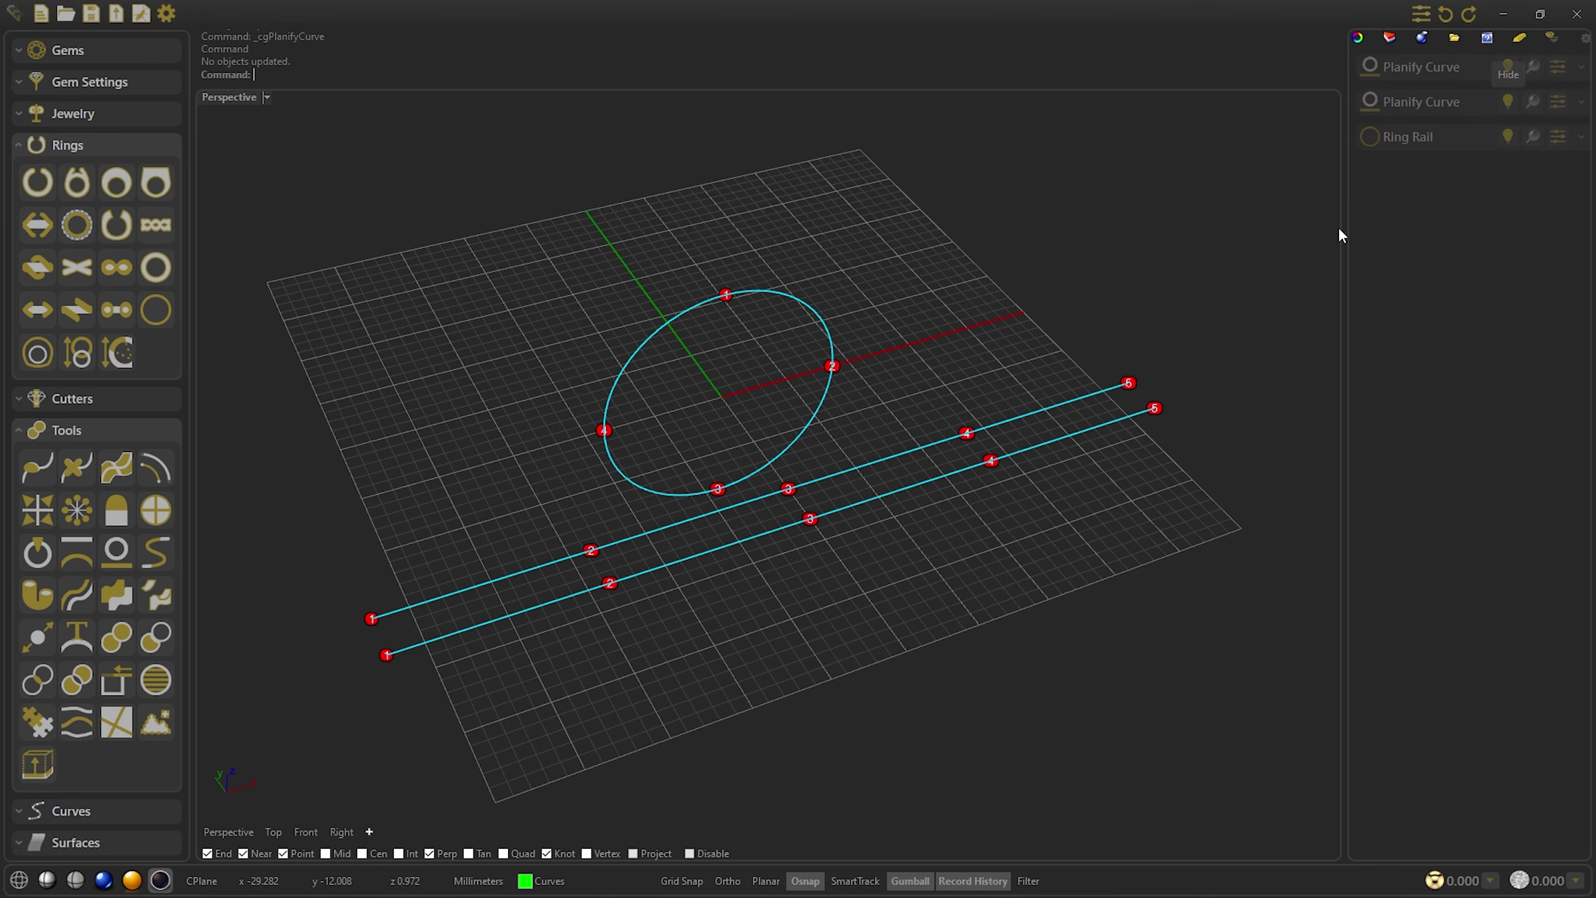
In the Top view, start an Auto Blend from the outer planified curve to the inner planified curve
{"action": "left_click", "coordinate": [274, 832]}
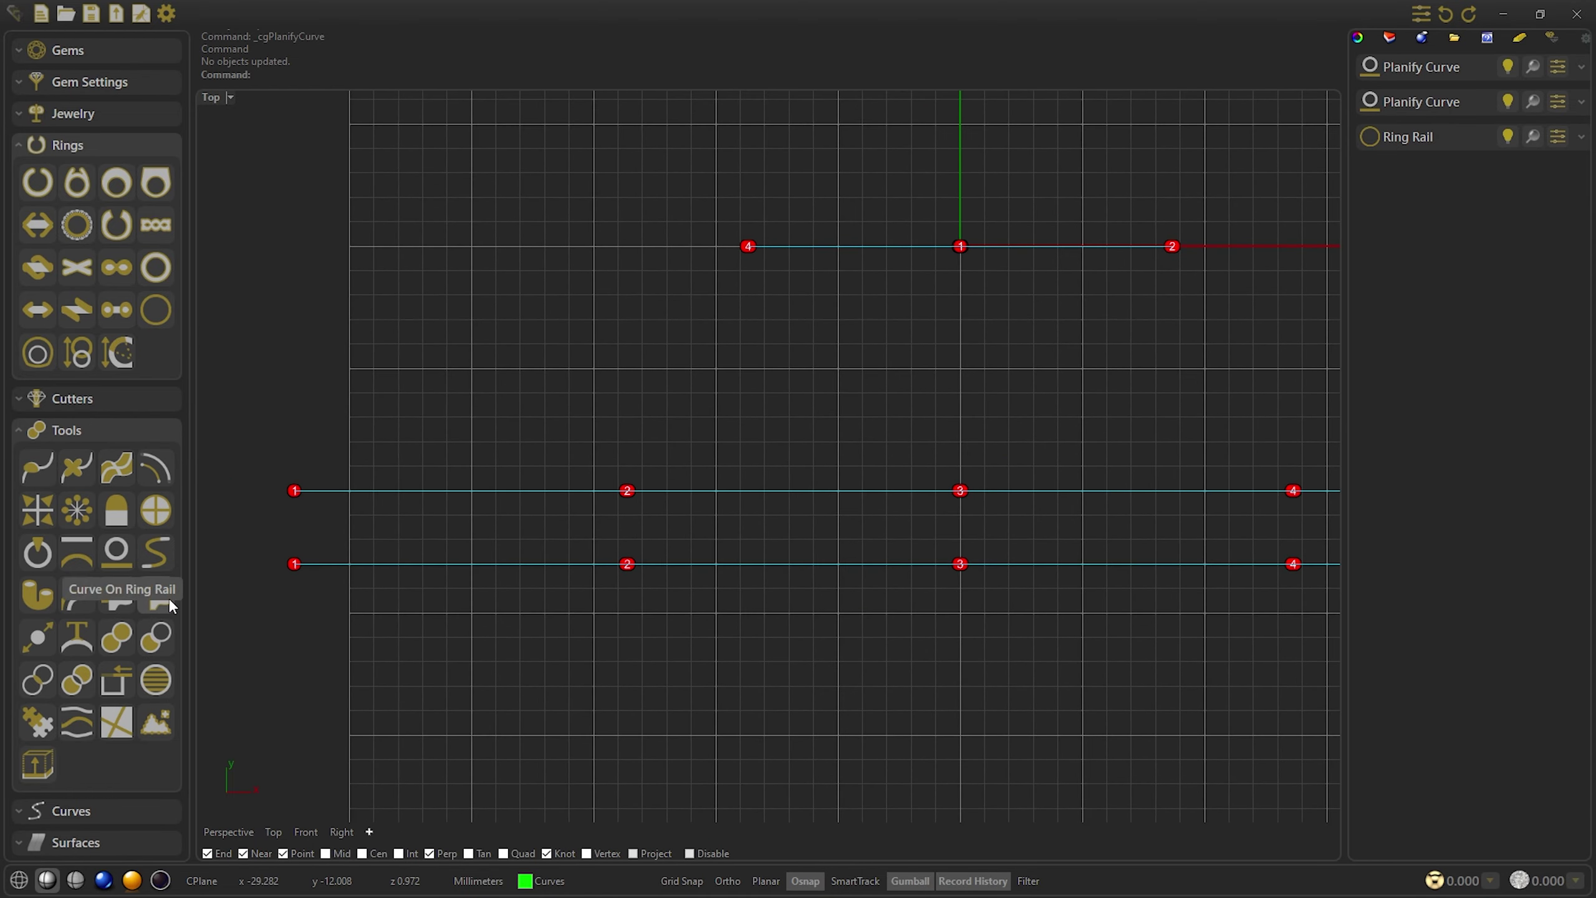
{"action": "left_click", "coordinate": [157, 550]}
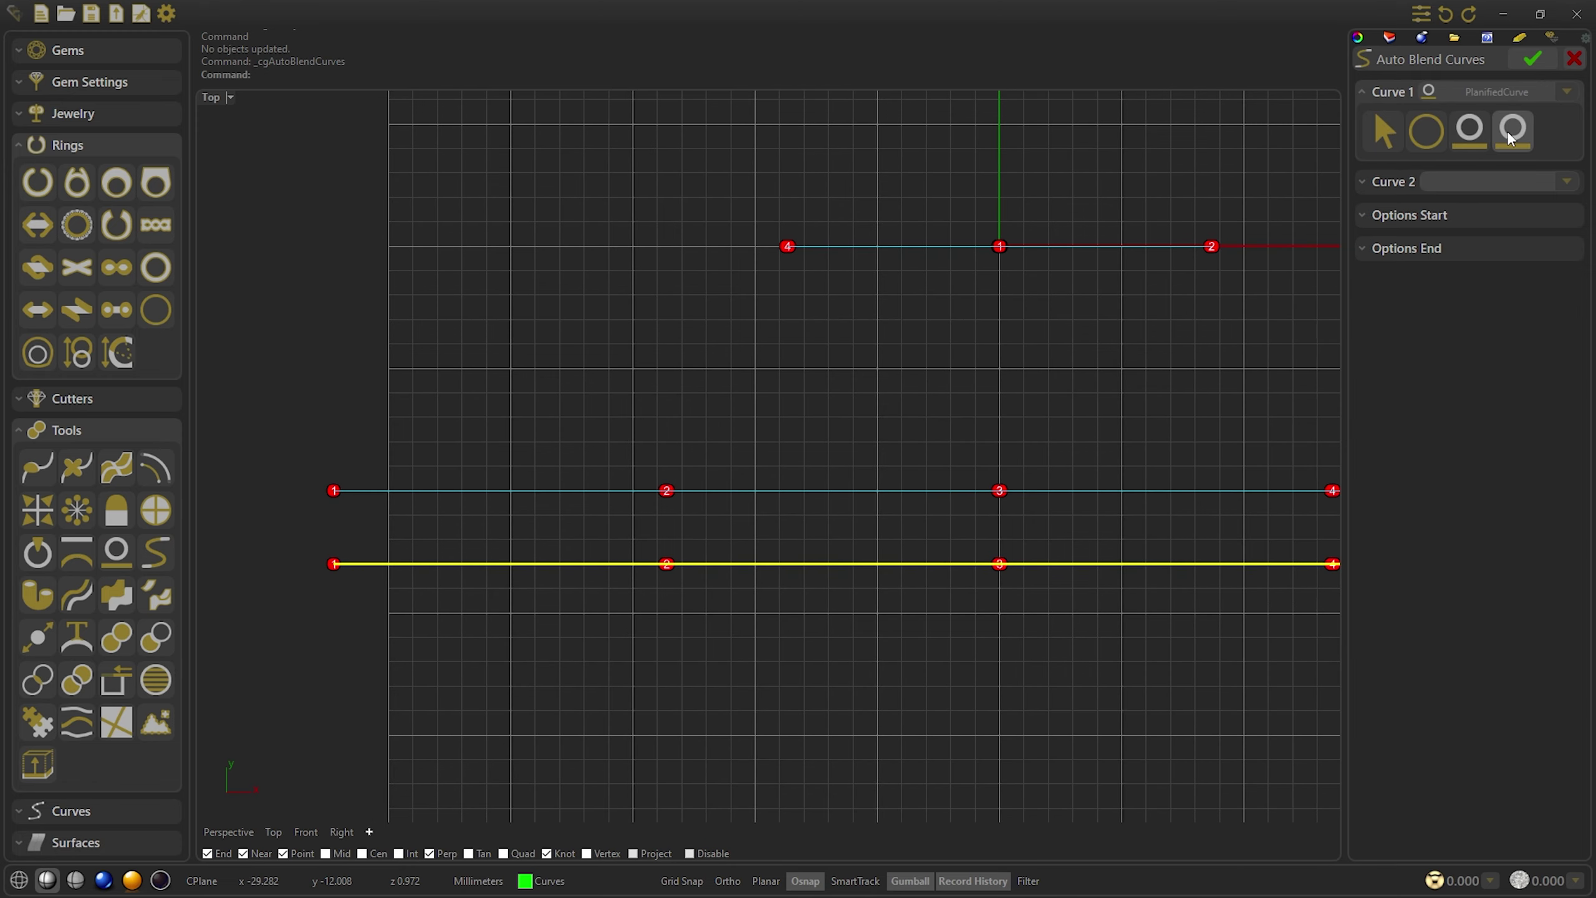
{"action": "left_click", "coordinate": [1389, 181]}
{"action": "left_click", "coordinate": [1481, 162]}
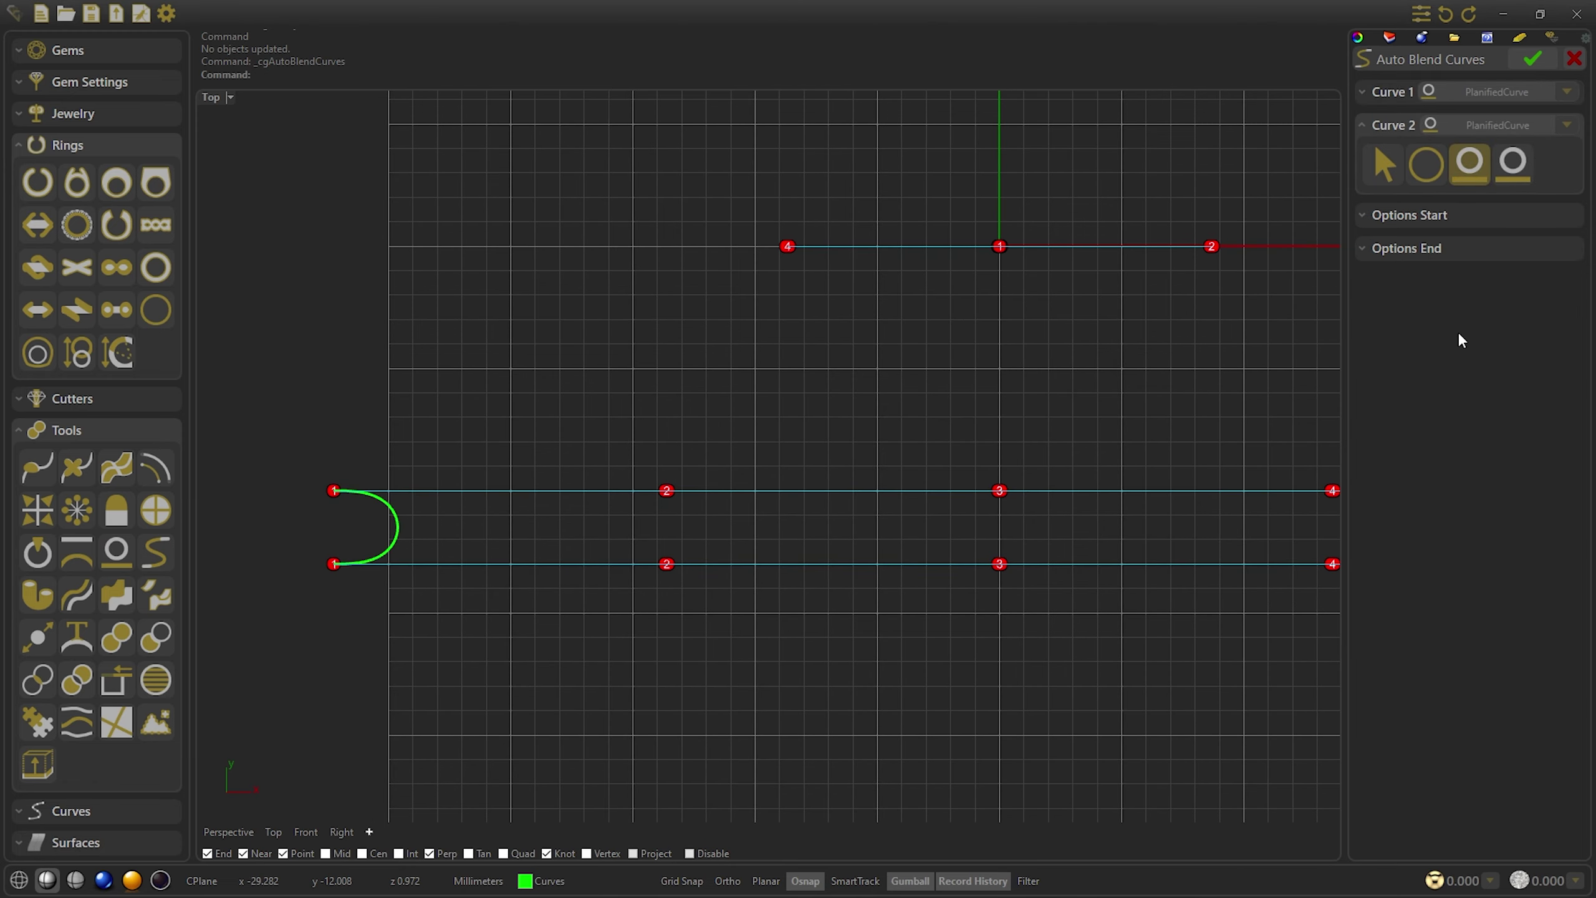
Set the blend's end position to 0.25 with the end reversed and the start continuity to Position, and accept it
{"action": "left_click", "coordinate": [1432, 248]}
{"action": "left_click", "coordinate": [1429, 219]}
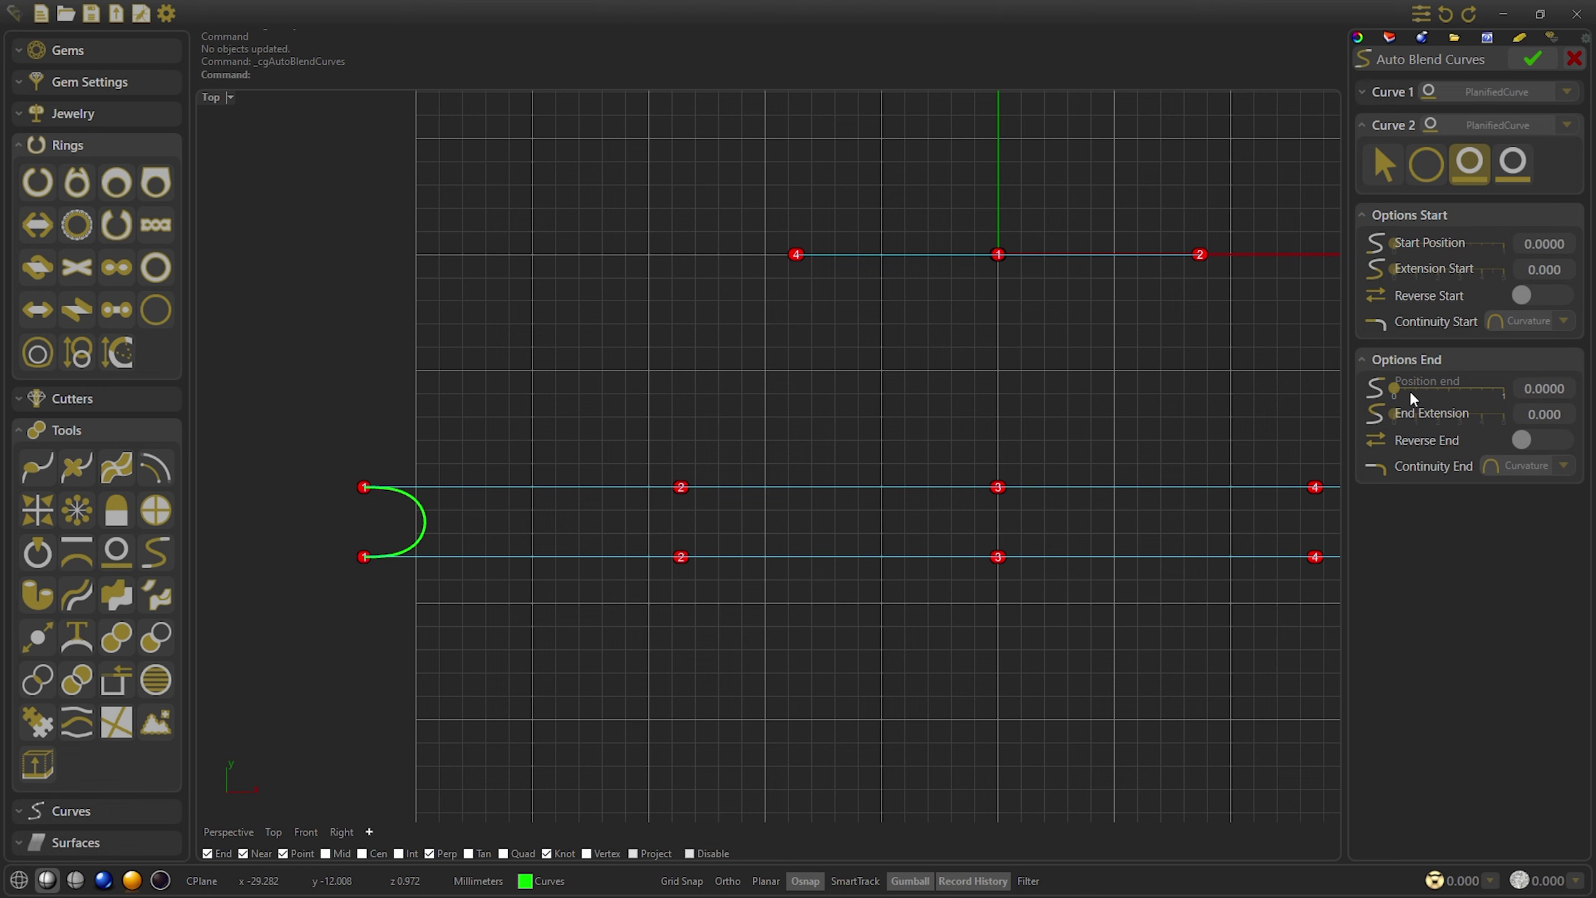
{"action": "left_click_drag", "start_coordinate": [1395, 389], "coordinate": [1419, 392]}
{"action": "left_click", "coordinate": [1549, 441]}
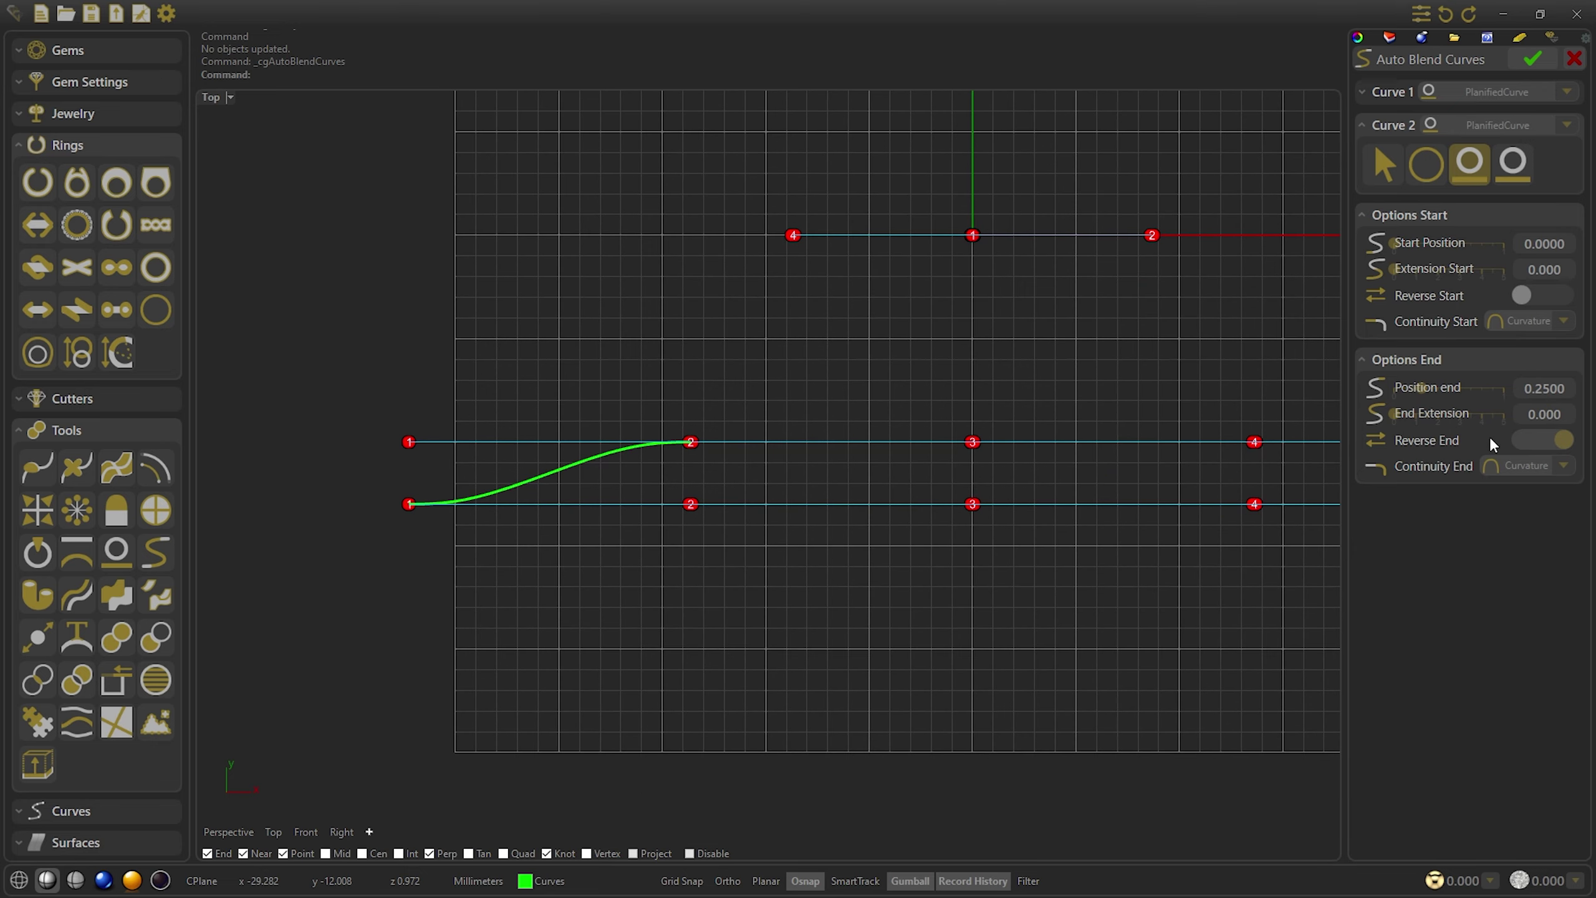
{"action": "left_click", "coordinate": [1523, 323]}
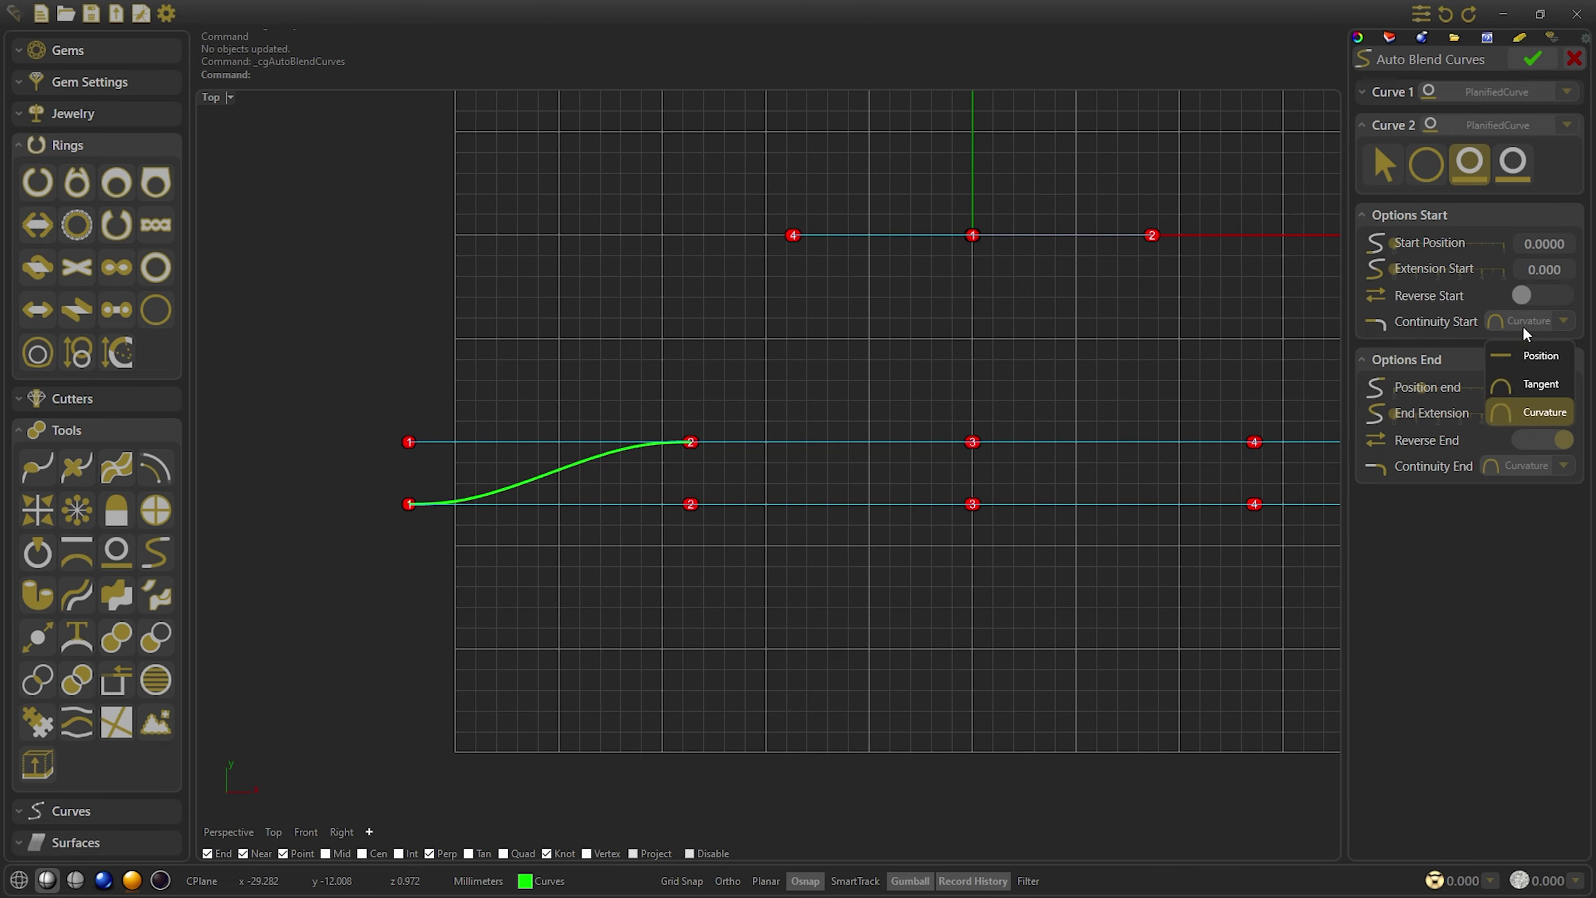
{"action": "left_click", "coordinate": [1544, 360]}
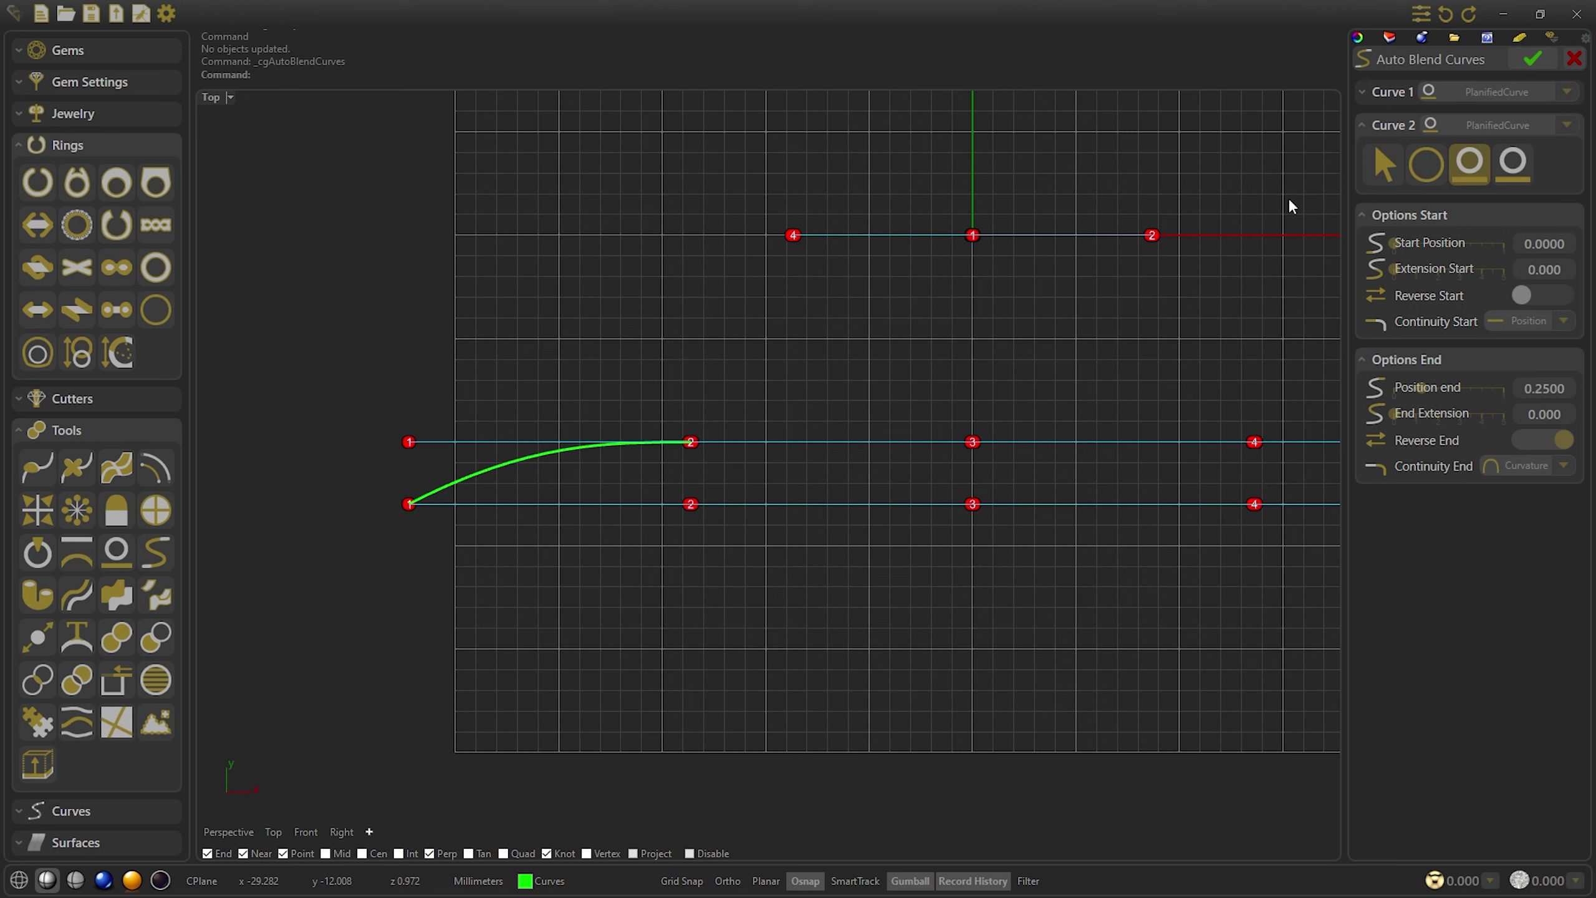
{"action": "left_click", "coordinate": [1537, 57]}
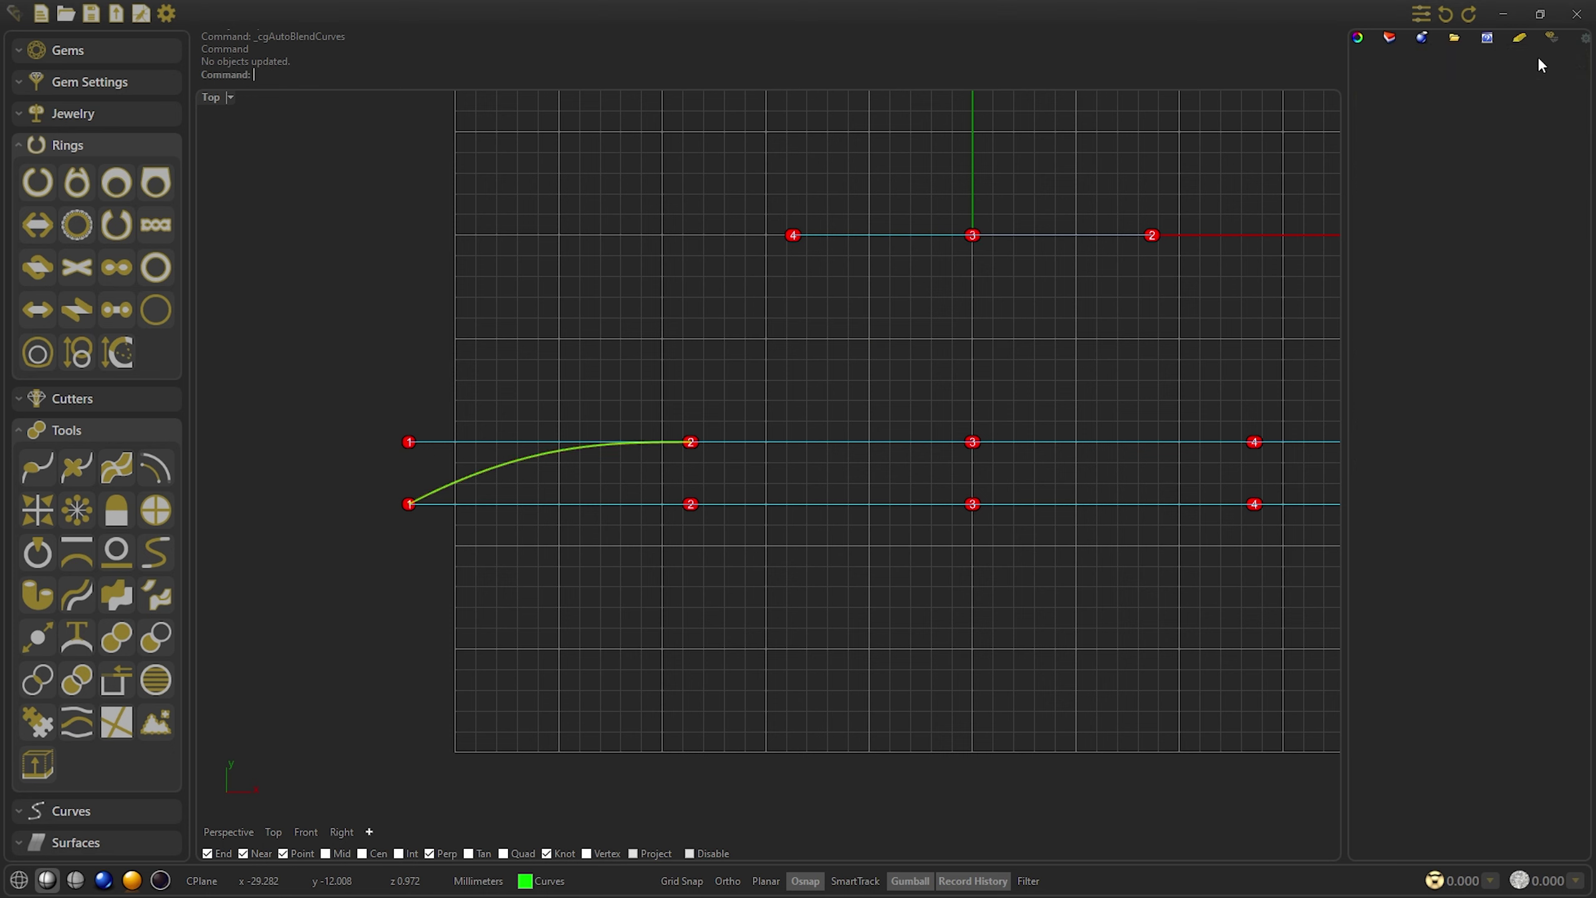
Blend from position 1.0 on the first blend curve to 0.5 on the inner planified curve, with Position continuity at both ends
{"action": "left_click", "coordinate": [1568, 126]}
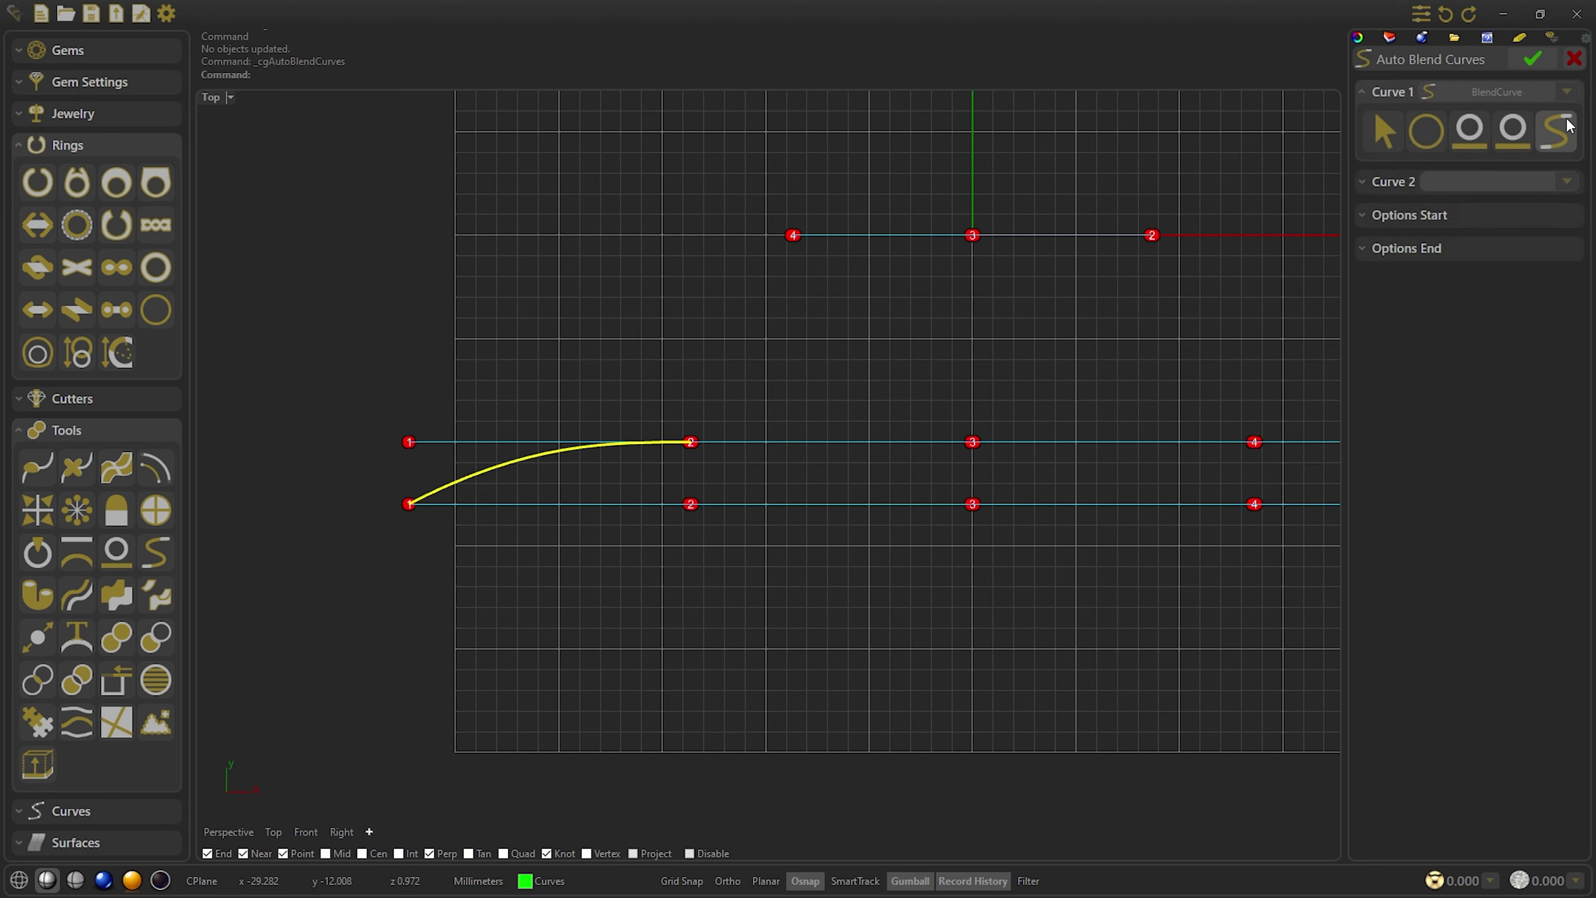
{"action": "left_click", "coordinate": [1369, 182]}
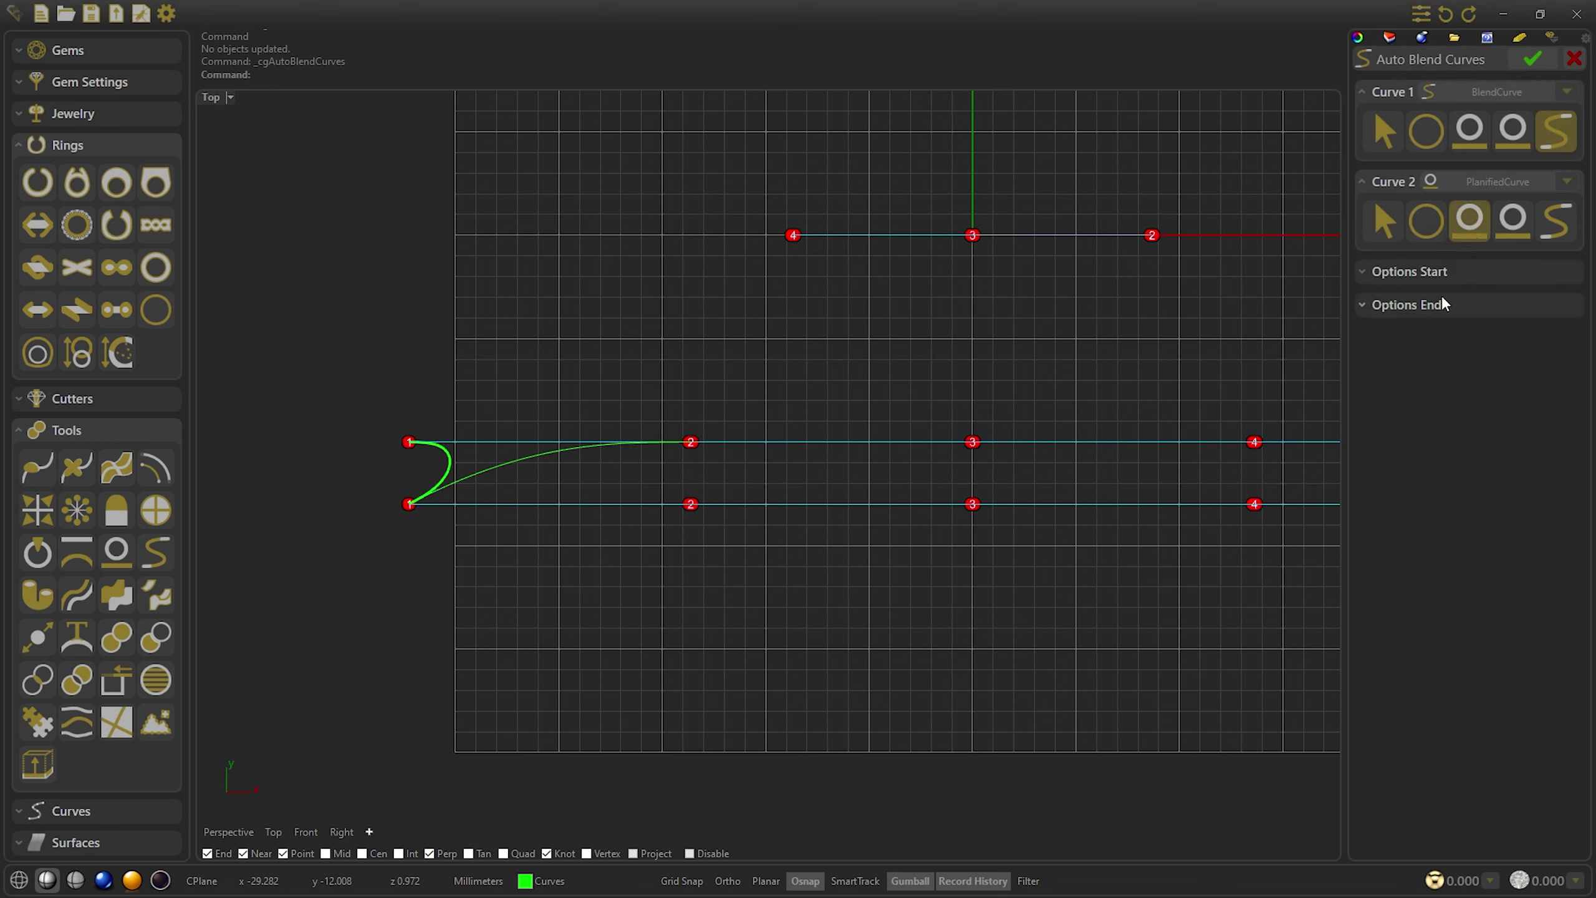
{"action": "left_click", "coordinate": [1423, 274]}
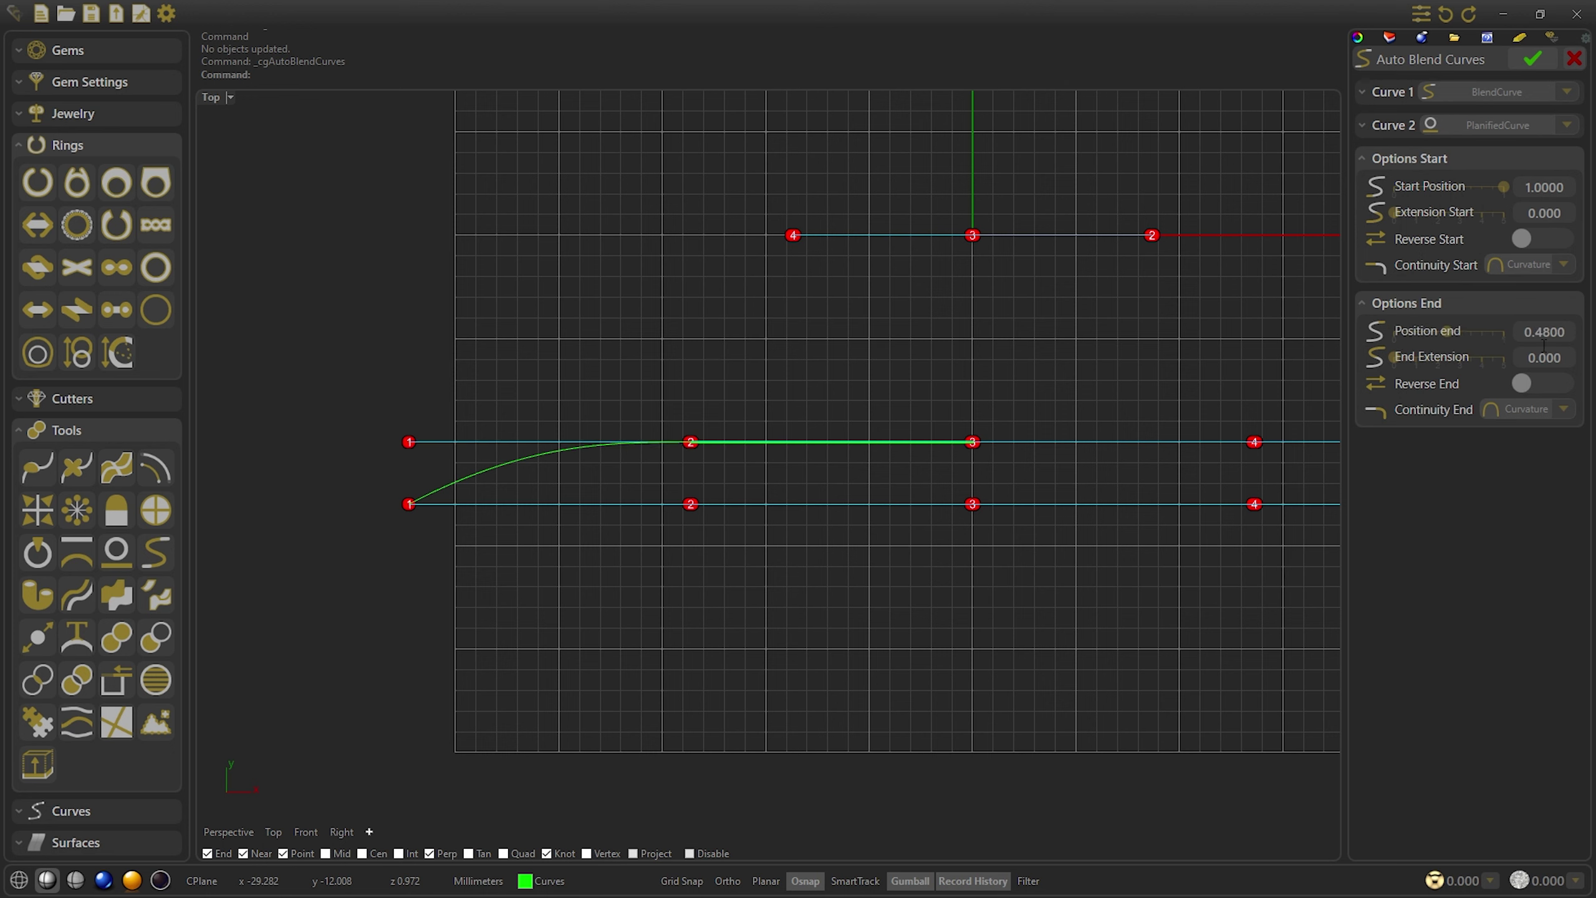
{"action": "left_click", "coordinate": [1527, 406]}
{"action": "left_click", "coordinate": [1539, 447]}
{"action": "left_click_drag", "start_coordinate": [1453, 331], "coordinate": [1454, 331]}
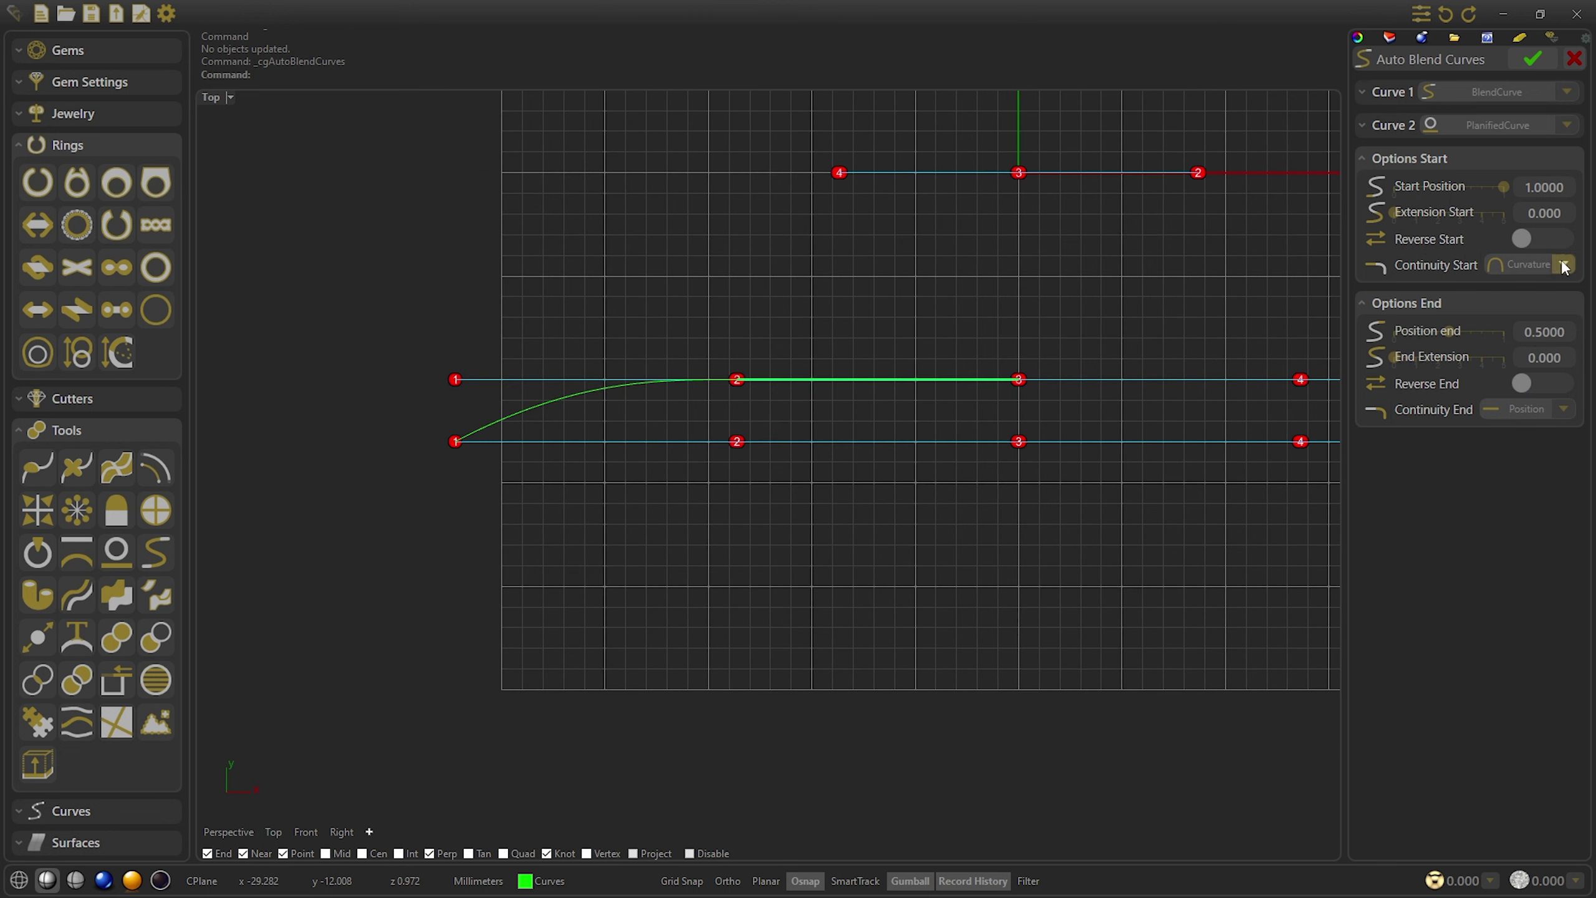
{"action": "left_click", "coordinate": [1530, 265]}
{"action": "left_click", "coordinate": [1536, 307]}
{"action": "left_click", "coordinate": [1533, 60]}
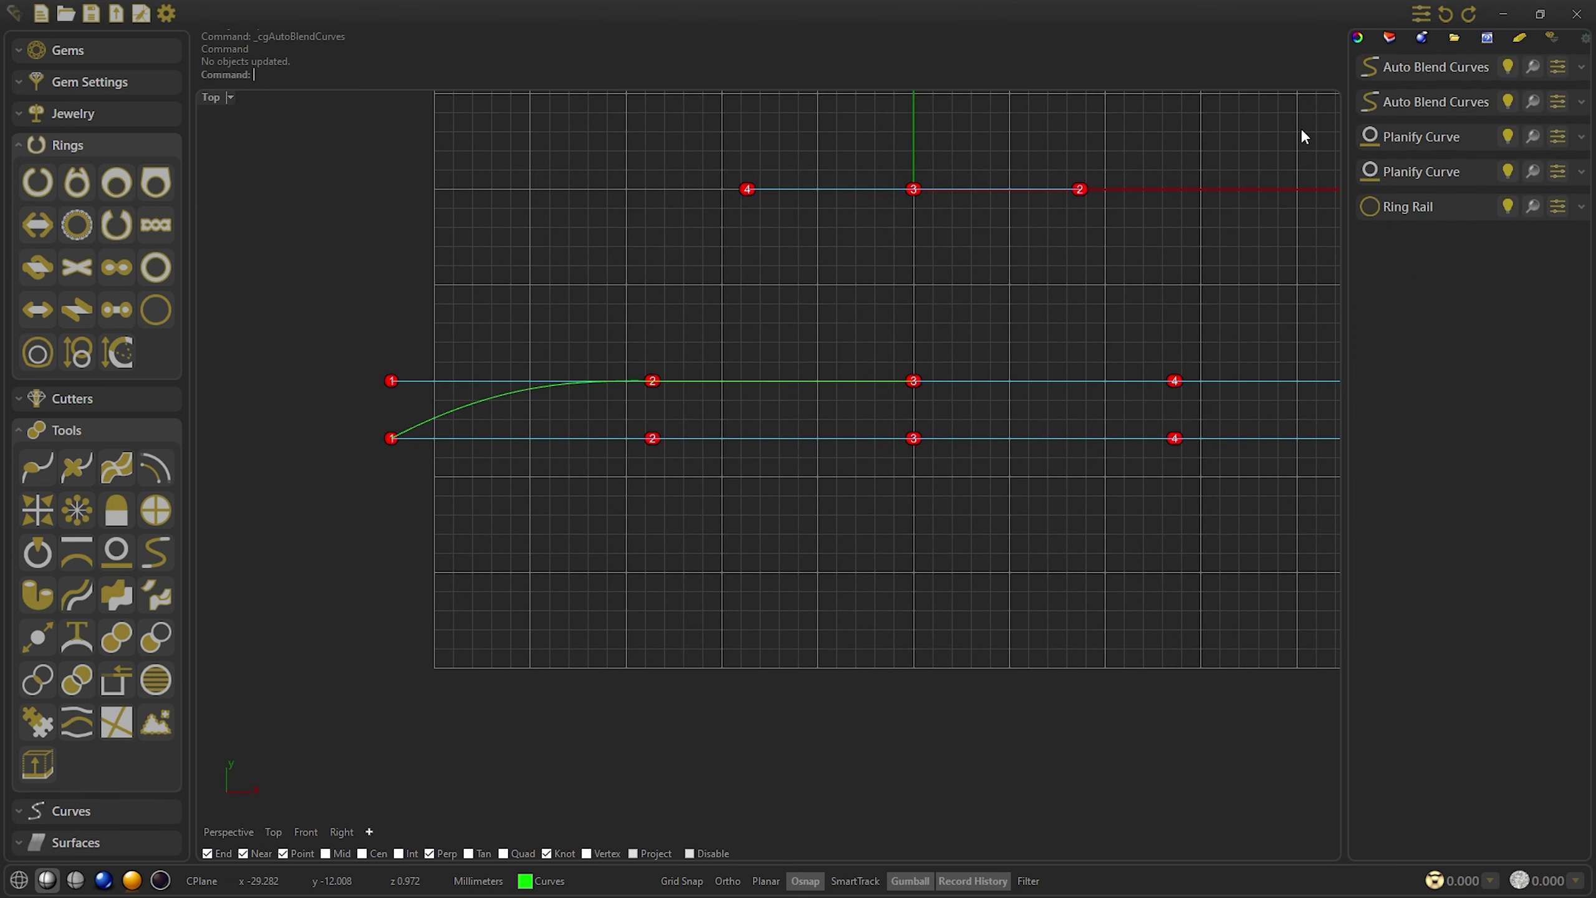
Mirror both blend curves to the other half of the planified lines using the Mirror Vertical option
{"action": "left_click", "coordinate": [1414, 66]}
{"action": "left_click", "coordinate": [1399, 101], "text": "shift"}
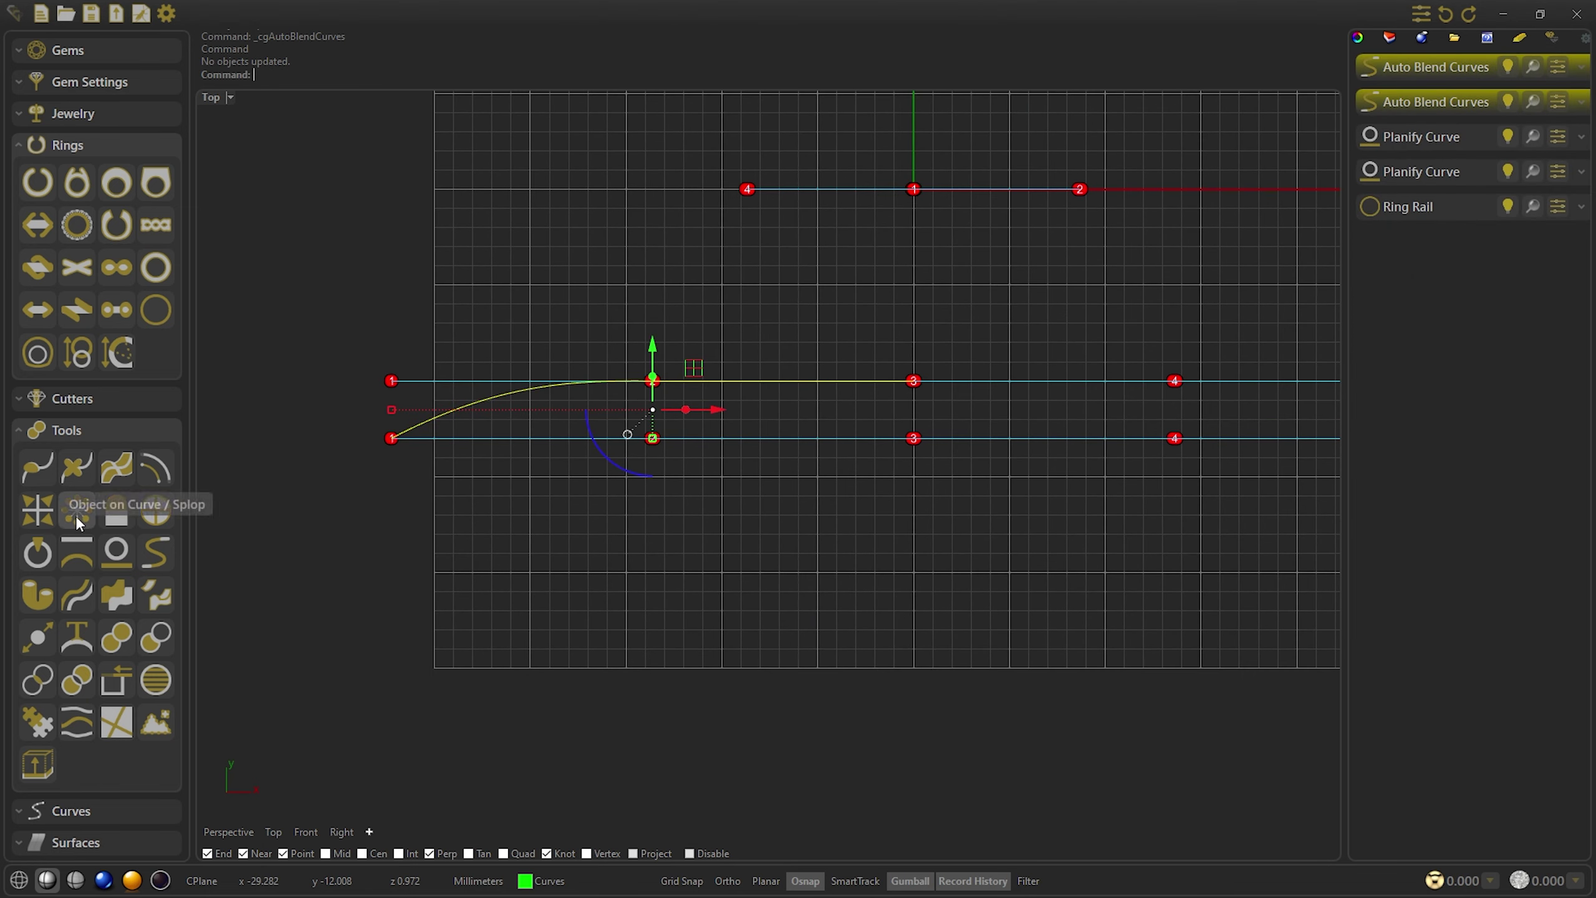
{"action": "left_click", "coordinate": [39, 517]}
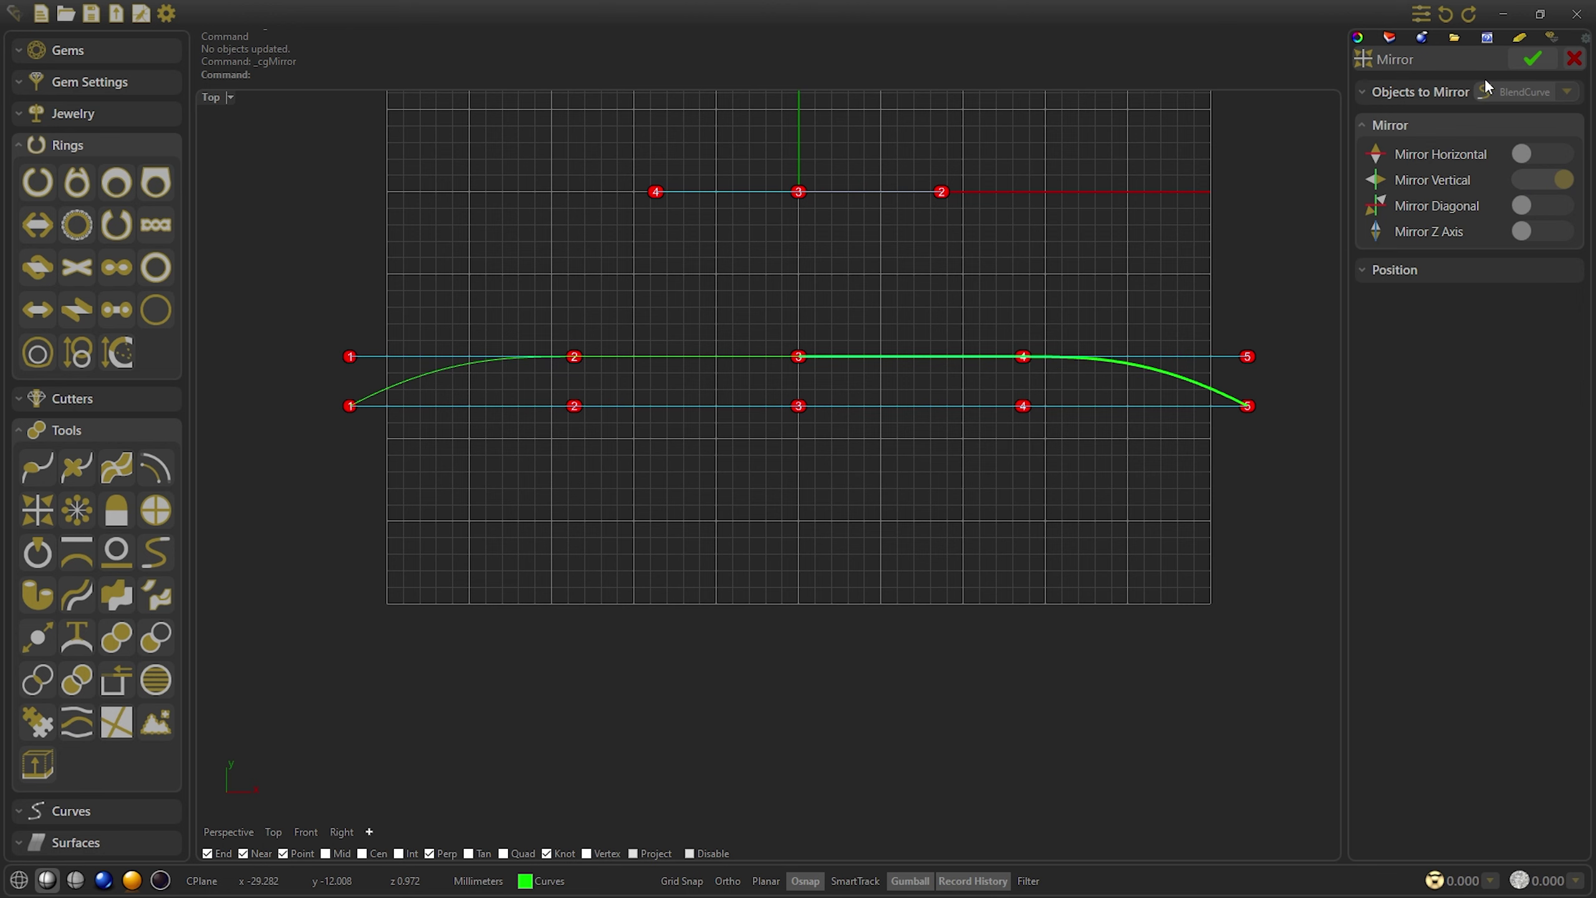
{"action": "left_click", "coordinate": [1521, 60]}
Join the mirrored curves and the two blend curves into one continuous curve
{"action": "left_click", "coordinate": [1433, 75]}
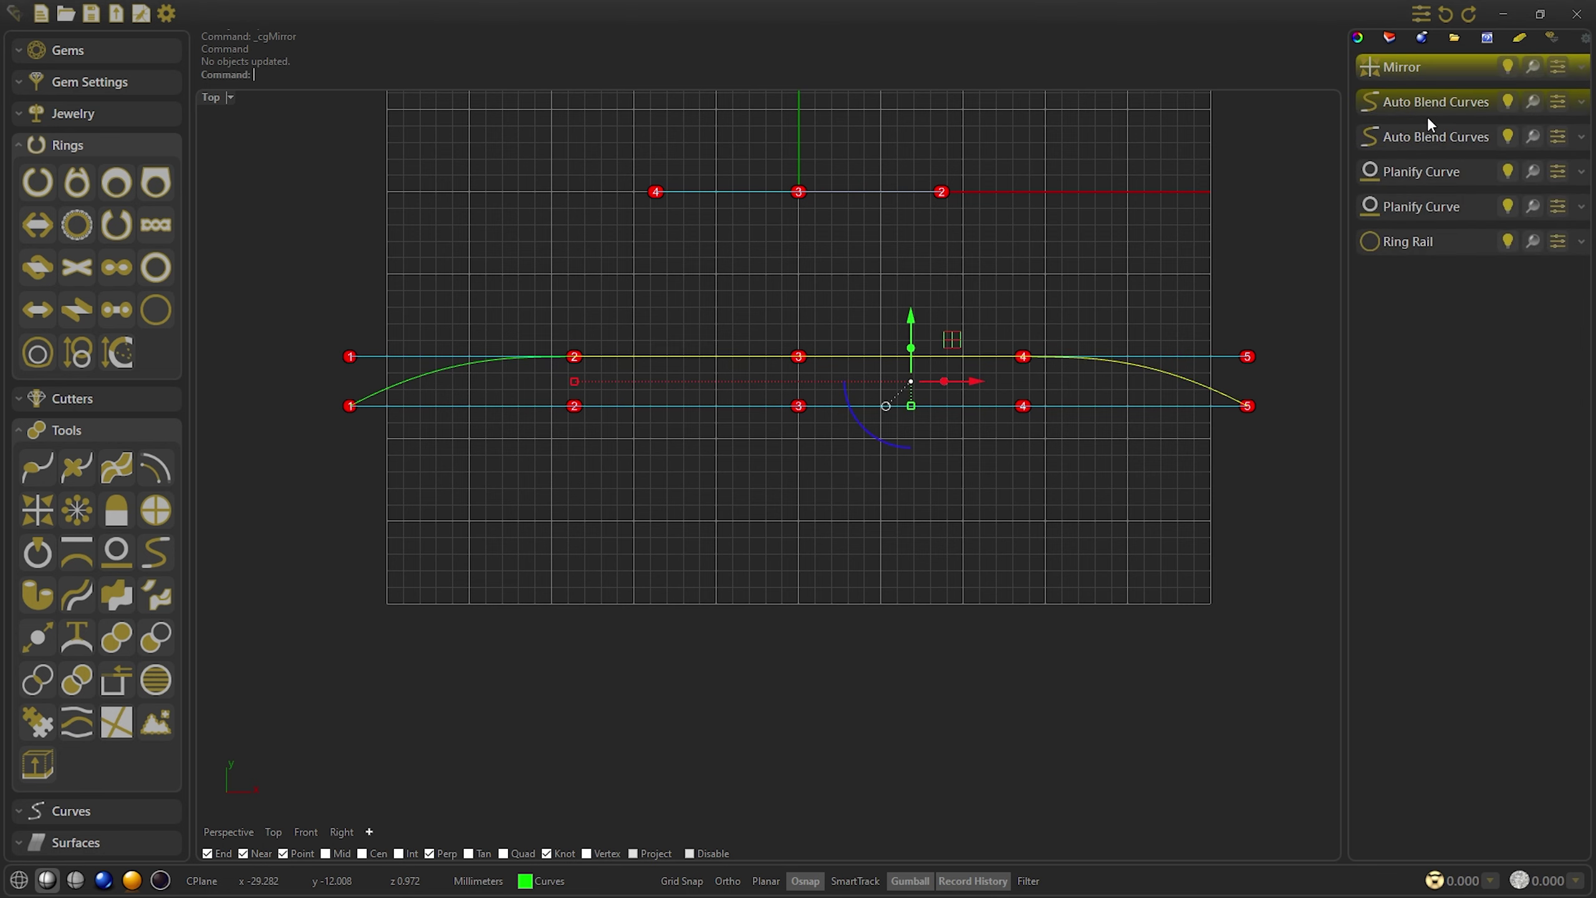
{"action": "left_click", "coordinate": [1425, 134], "text": "shift"}
{"action": "scroll", "coordinate": [472, 335], "scroll_direction": "up", "scroll_amount": 1}
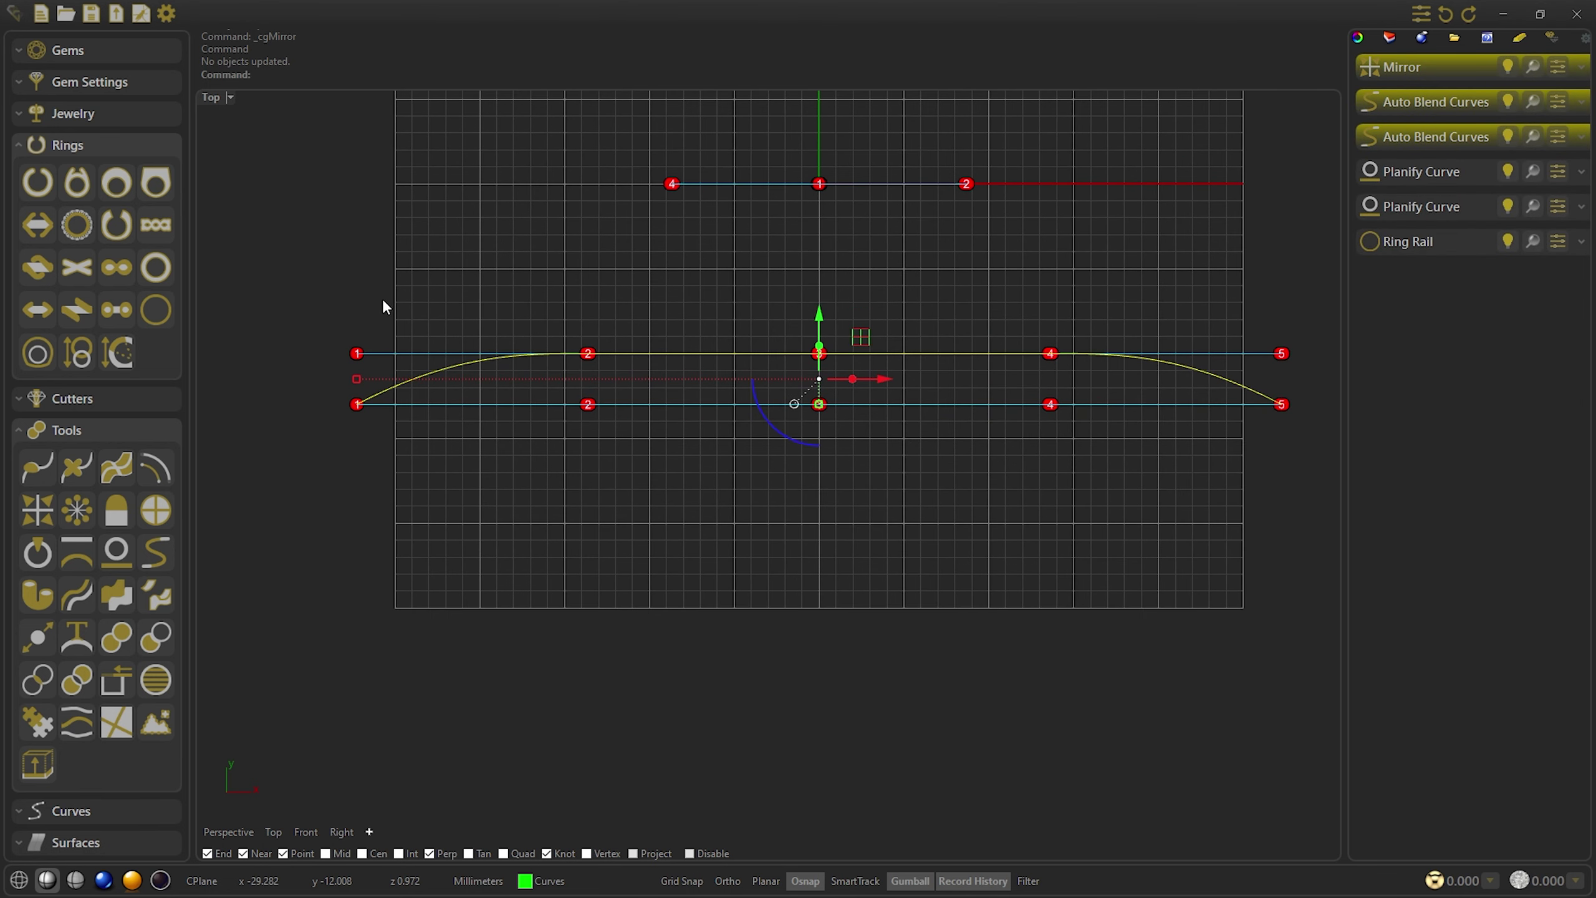
{"action": "left_click", "coordinate": [35, 712]}
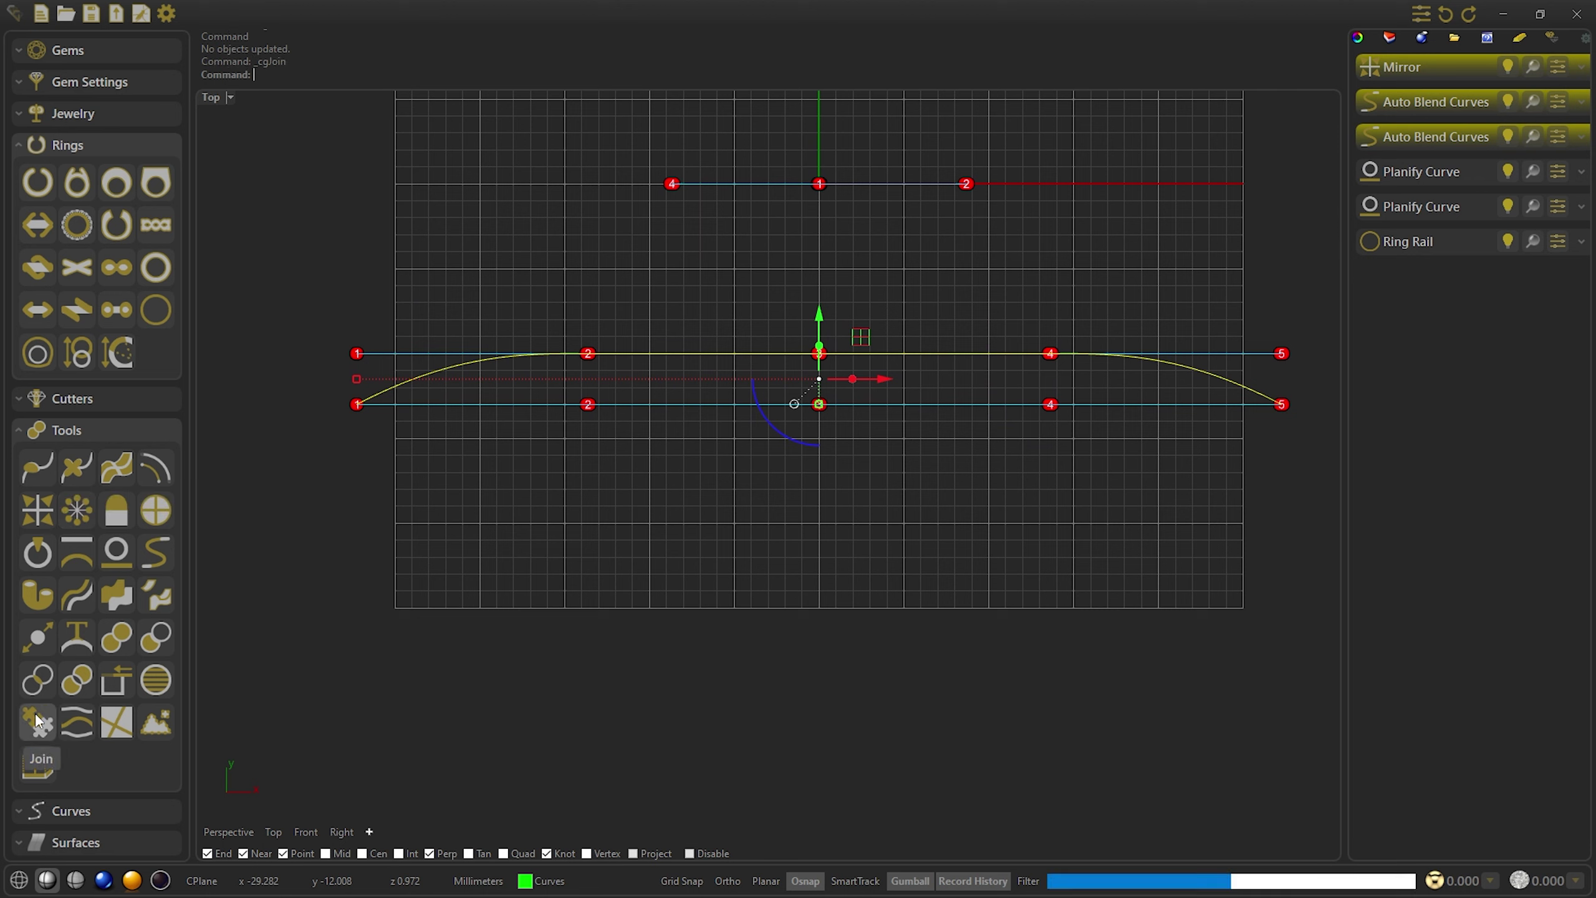
{"action": "left_click", "coordinate": [1534, 58]}
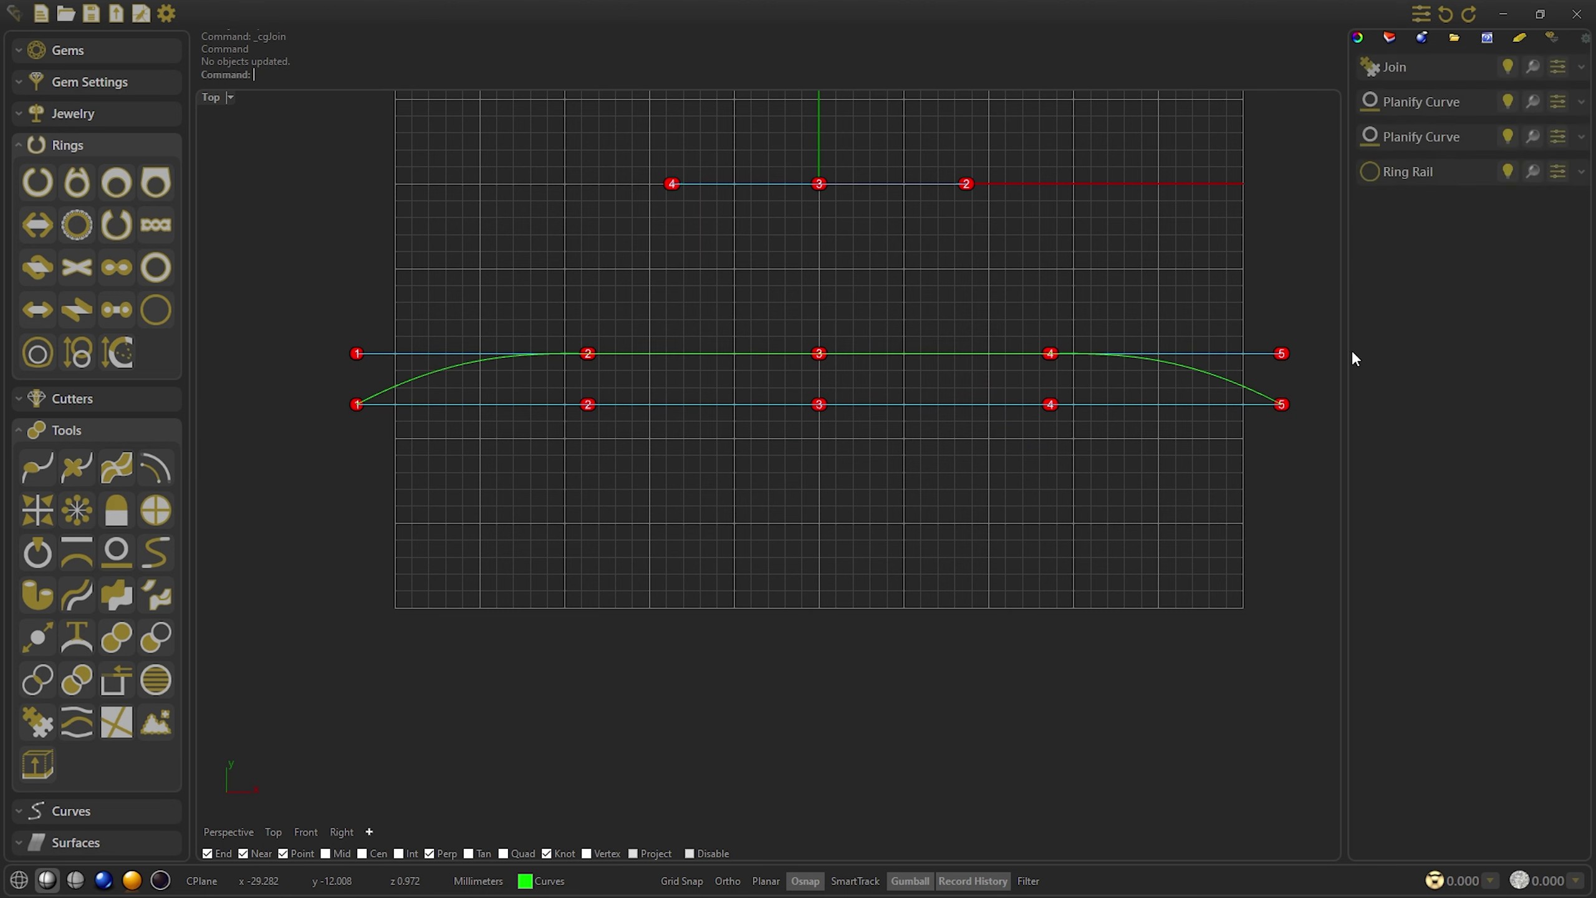
Restore the mirror and both Auto Blend Curves from the Join's source objects
{"action": "scroll", "coordinate": [390, 440], "scroll_direction": "up", "scroll_amount": 1}
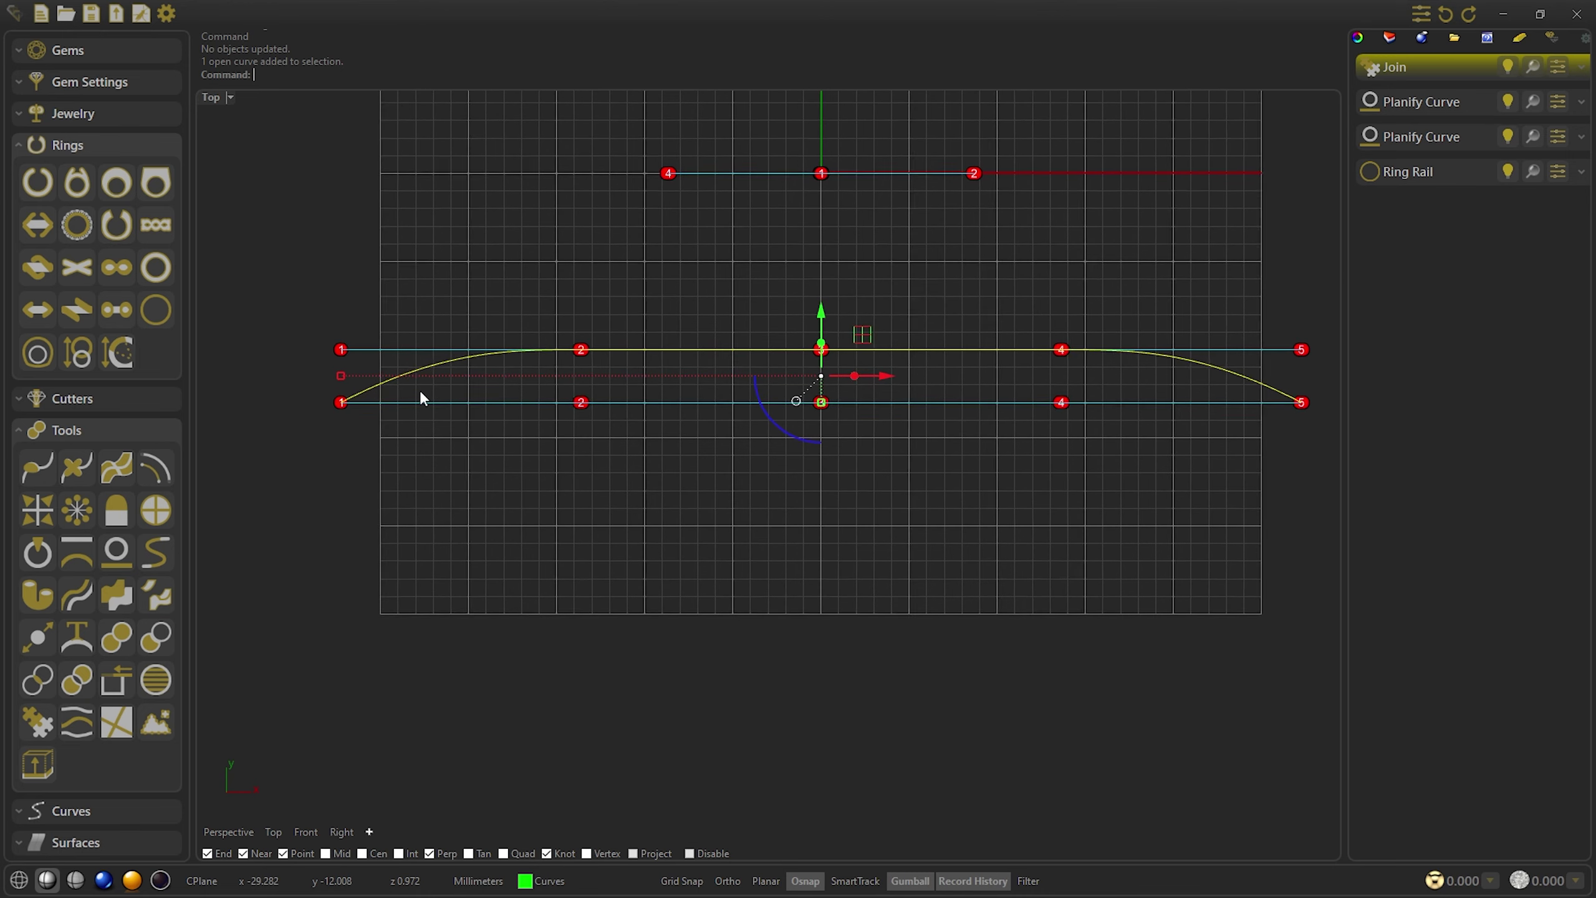
{"action": "key", "text": "Escape"}
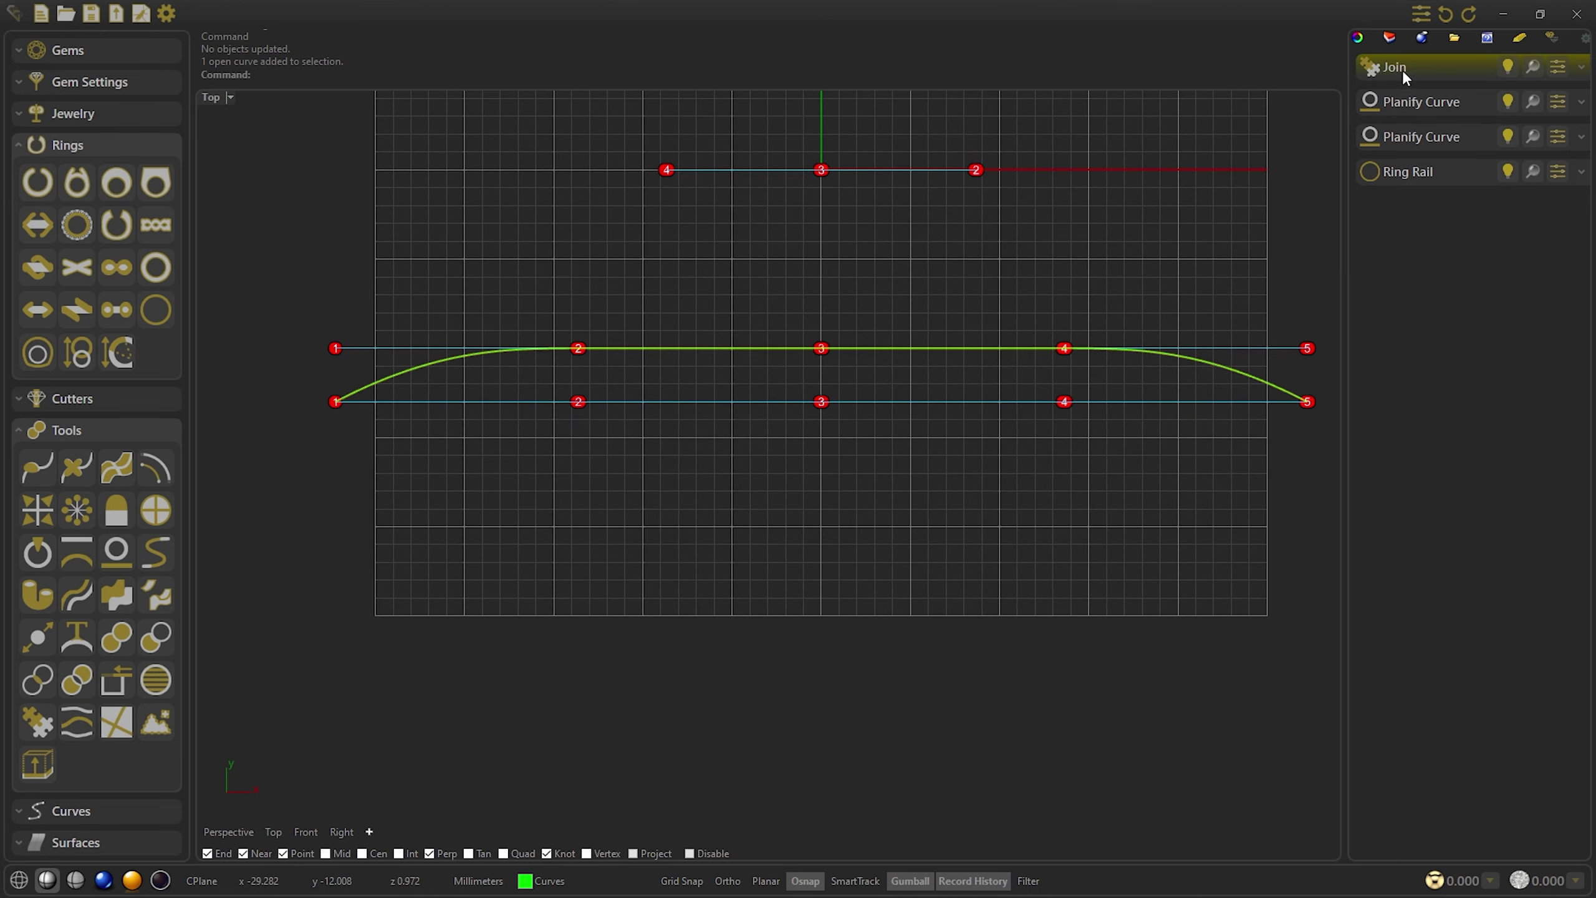
{"action": "left_click", "coordinate": [1581, 66]}
{"action": "left_click", "coordinate": [1536, 190]}
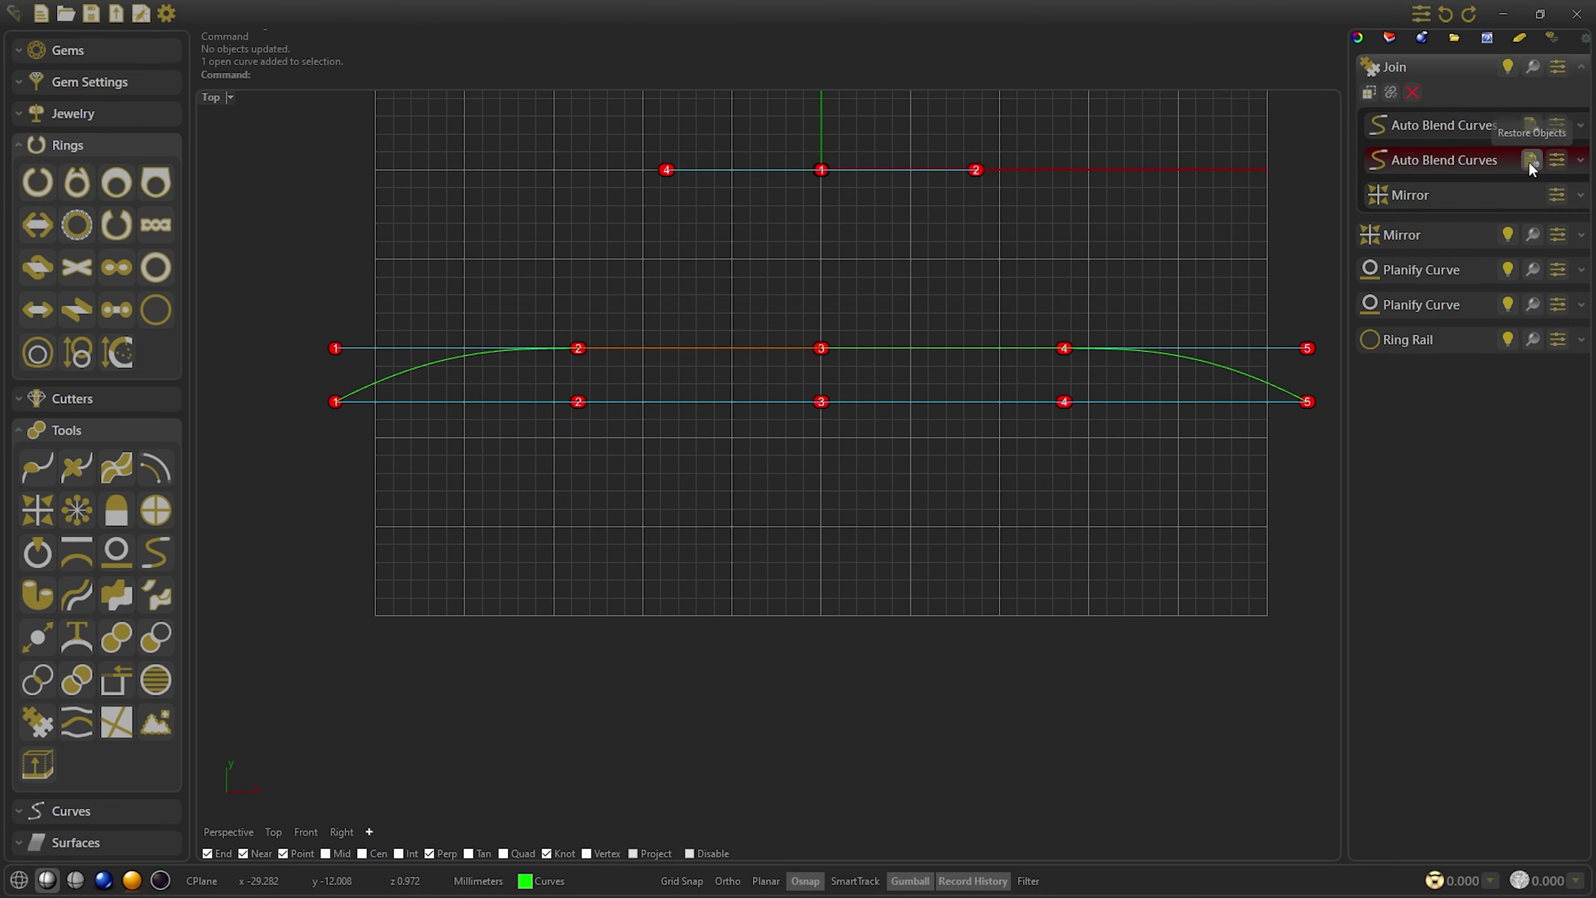
{"action": "left_click", "coordinate": [1529, 161]}
{"action": "left_click", "coordinate": [1532, 125]}
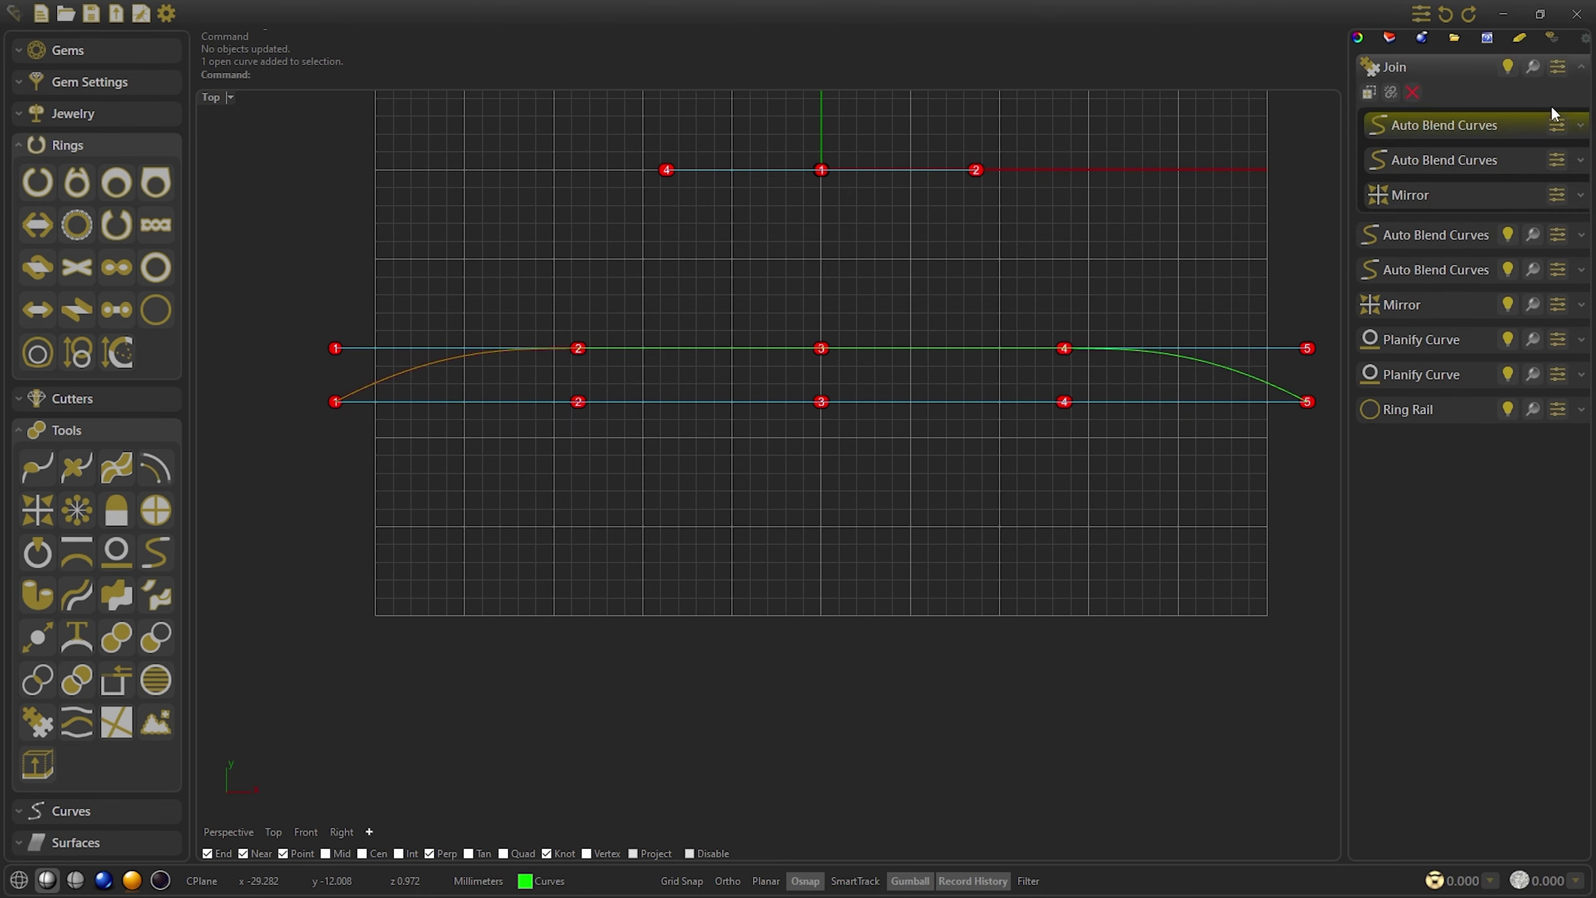
Edit the first Auto Blend Curve in the Join's sources and set its end position to 0.25
{"action": "double_click", "coordinate": [1434, 120]}
{"action": "left_click", "coordinate": [1427, 200]}
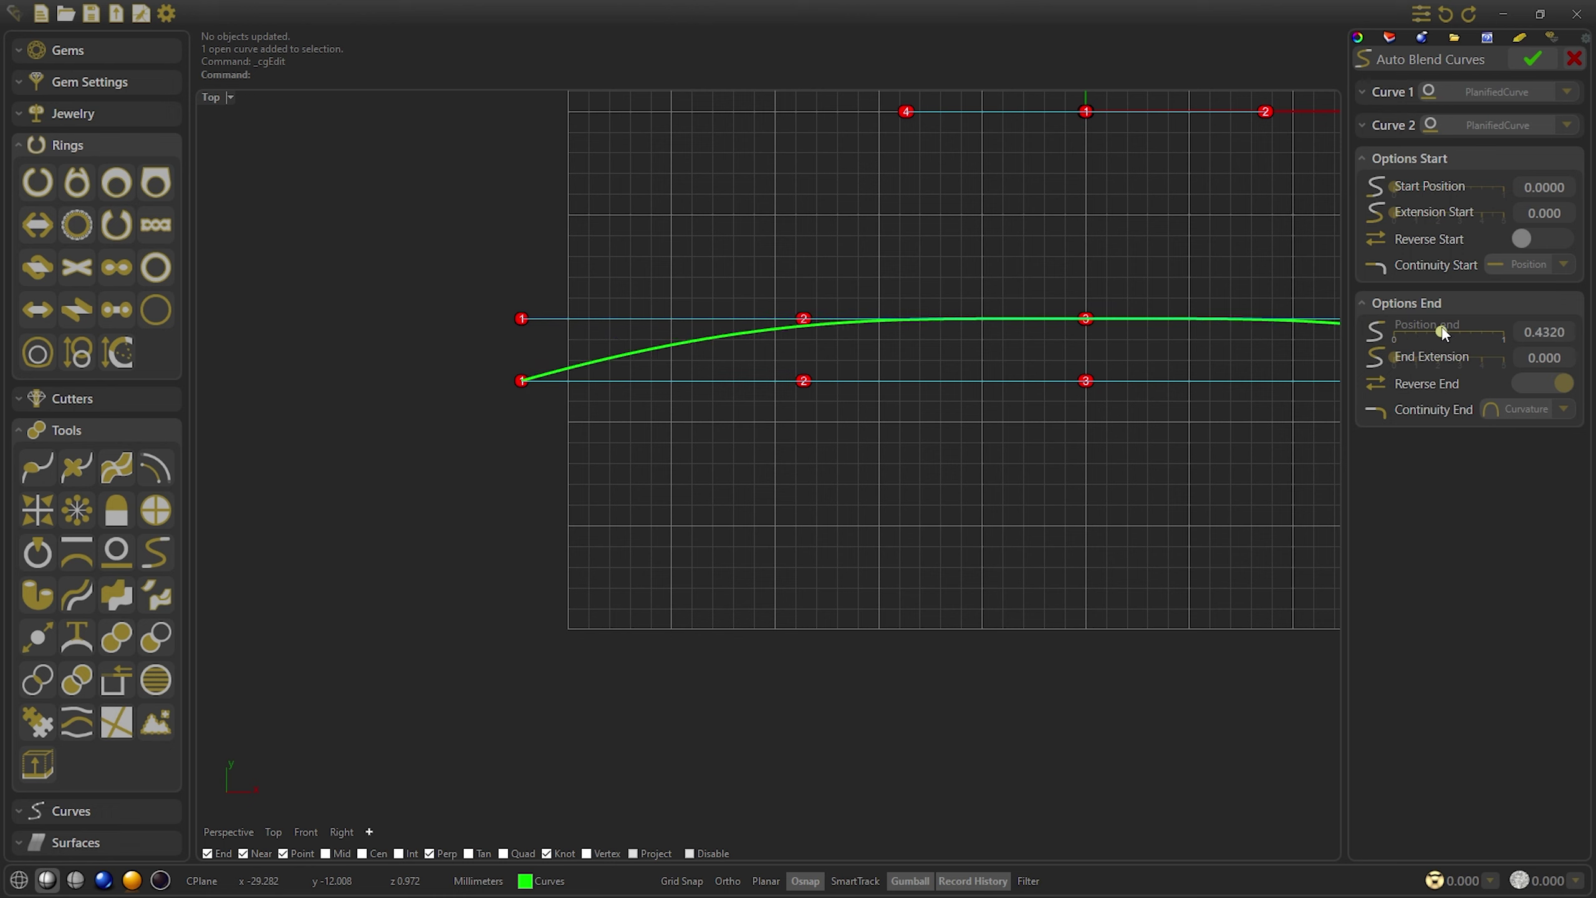
{"action": "mouse_move", "coordinate": [1442, 333]}
{"action": "left_mouse_down"}
{"action": "mouse_move", "coordinate": [1406, 332]}
{"action": "mouse_move", "coordinate": [1422, 332]}
{"action": "left_mouse_up"}
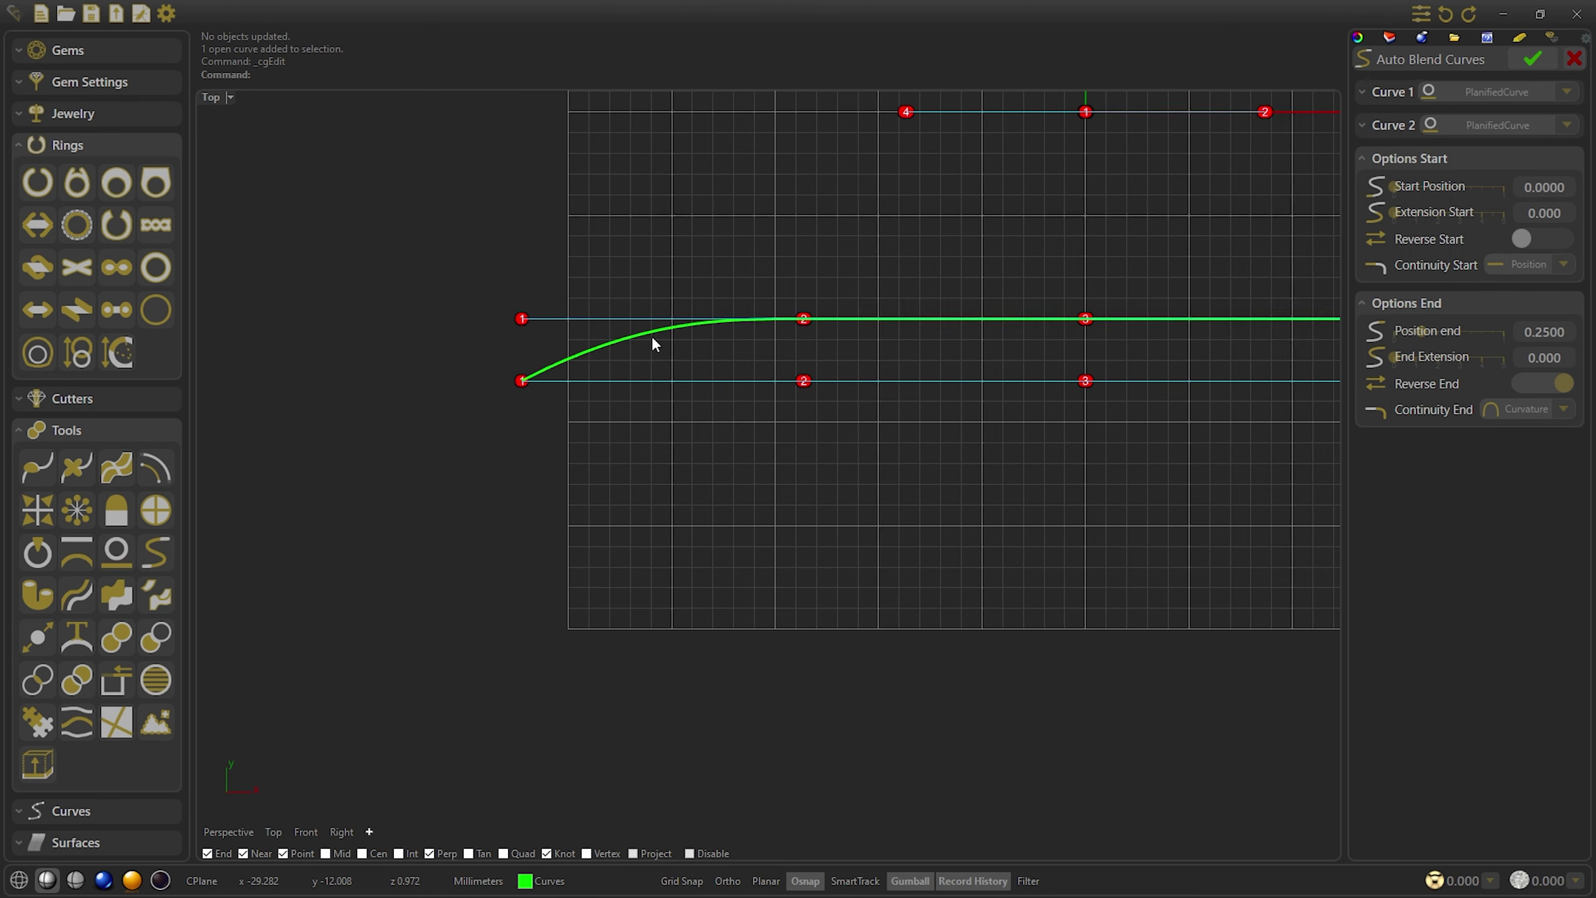
{"action": "scroll", "coordinate": [616, 365], "scroll_direction": "down", "scroll_amount": 2}
{"action": "left_click", "coordinate": [1531, 60]}
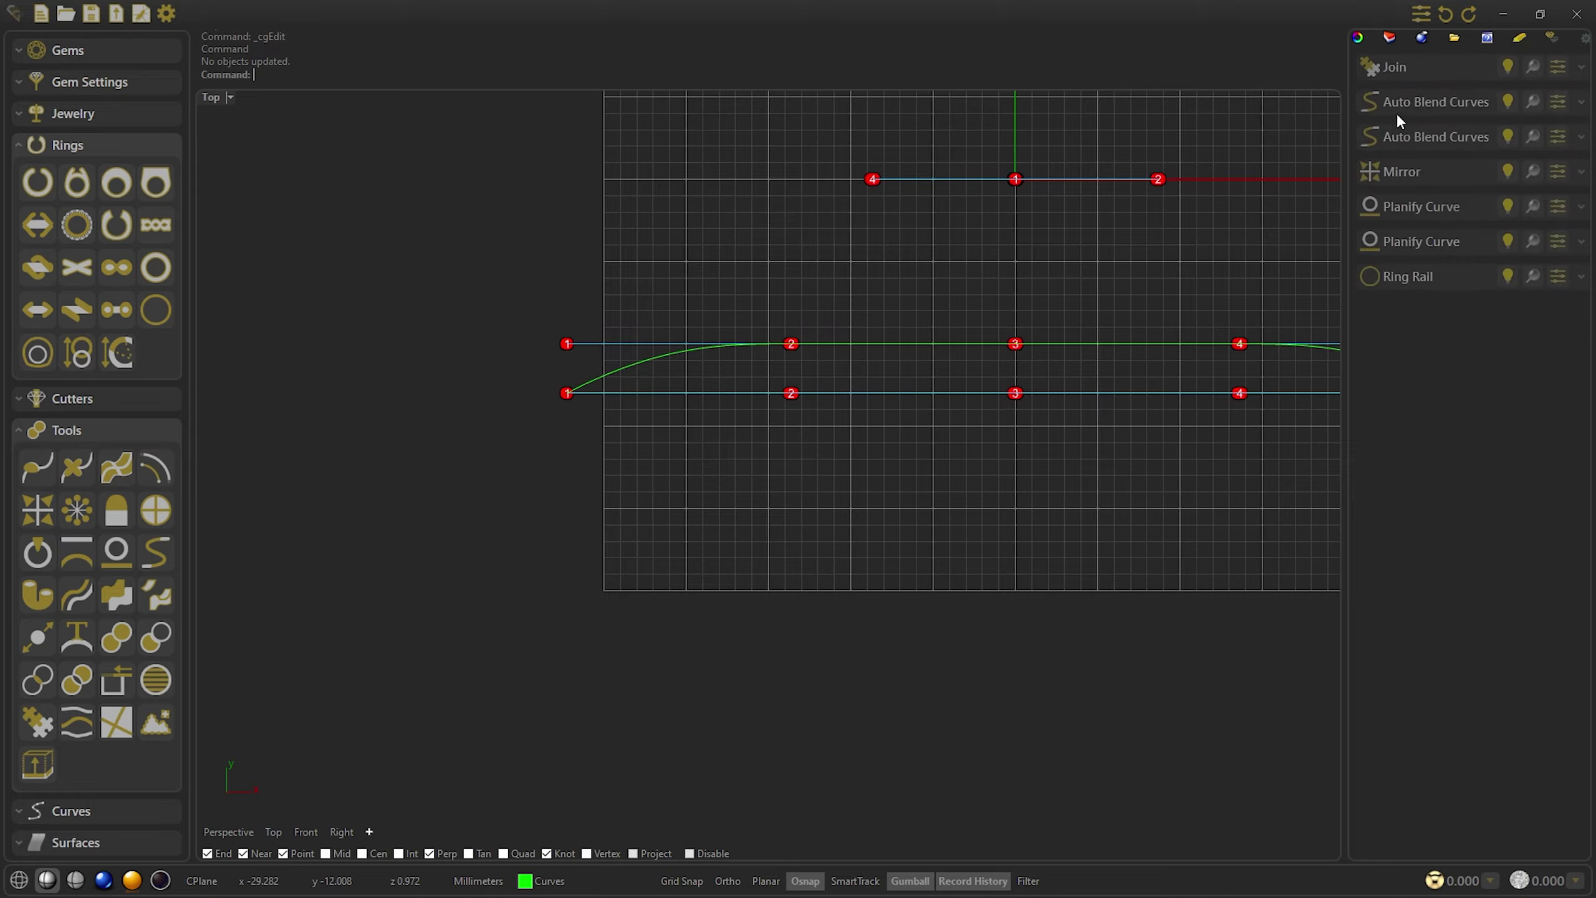
{"action": "left_click", "coordinate": [228, 832]}
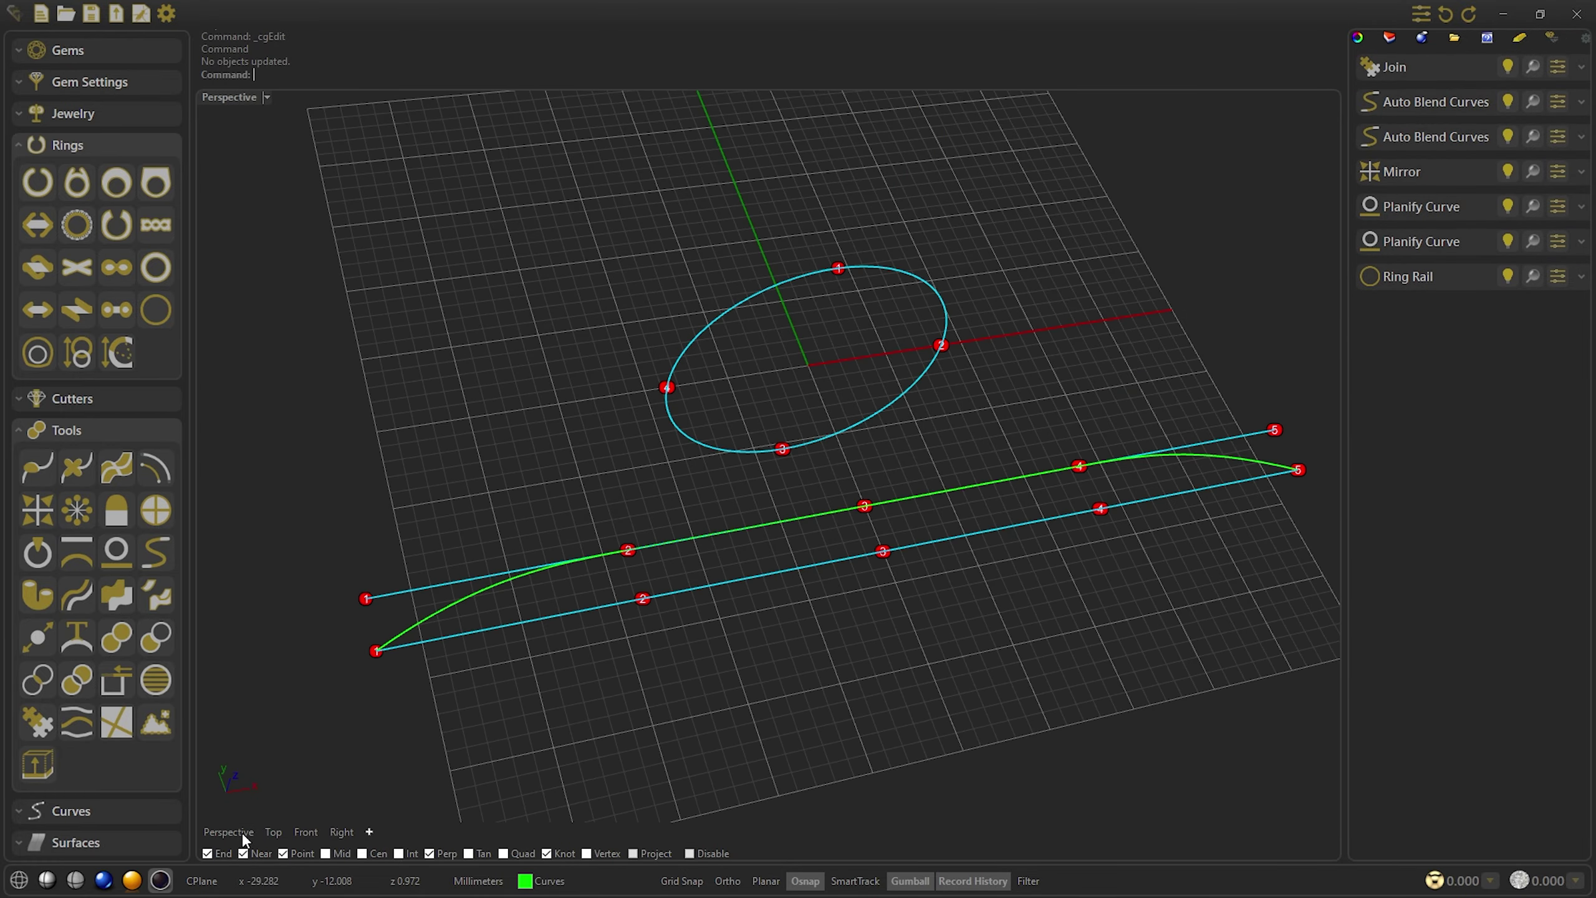
{"action": "right_click_drag", "start_coordinate": [522, 648], "coordinate": [725, 492]}
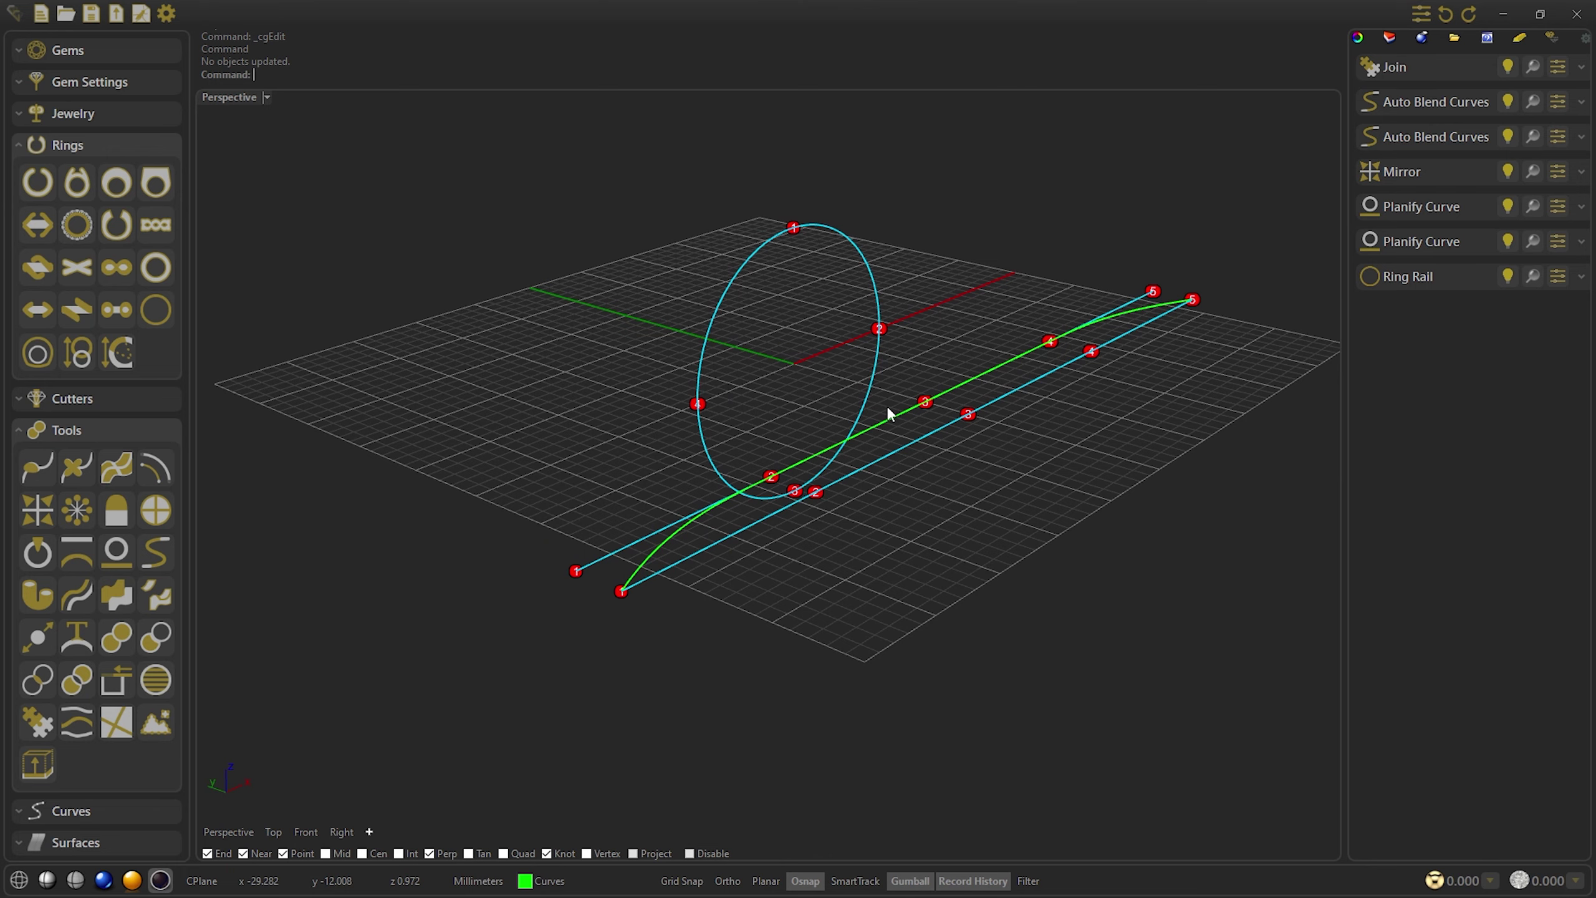
{"action": "left_click", "coordinate": [660, 552]}
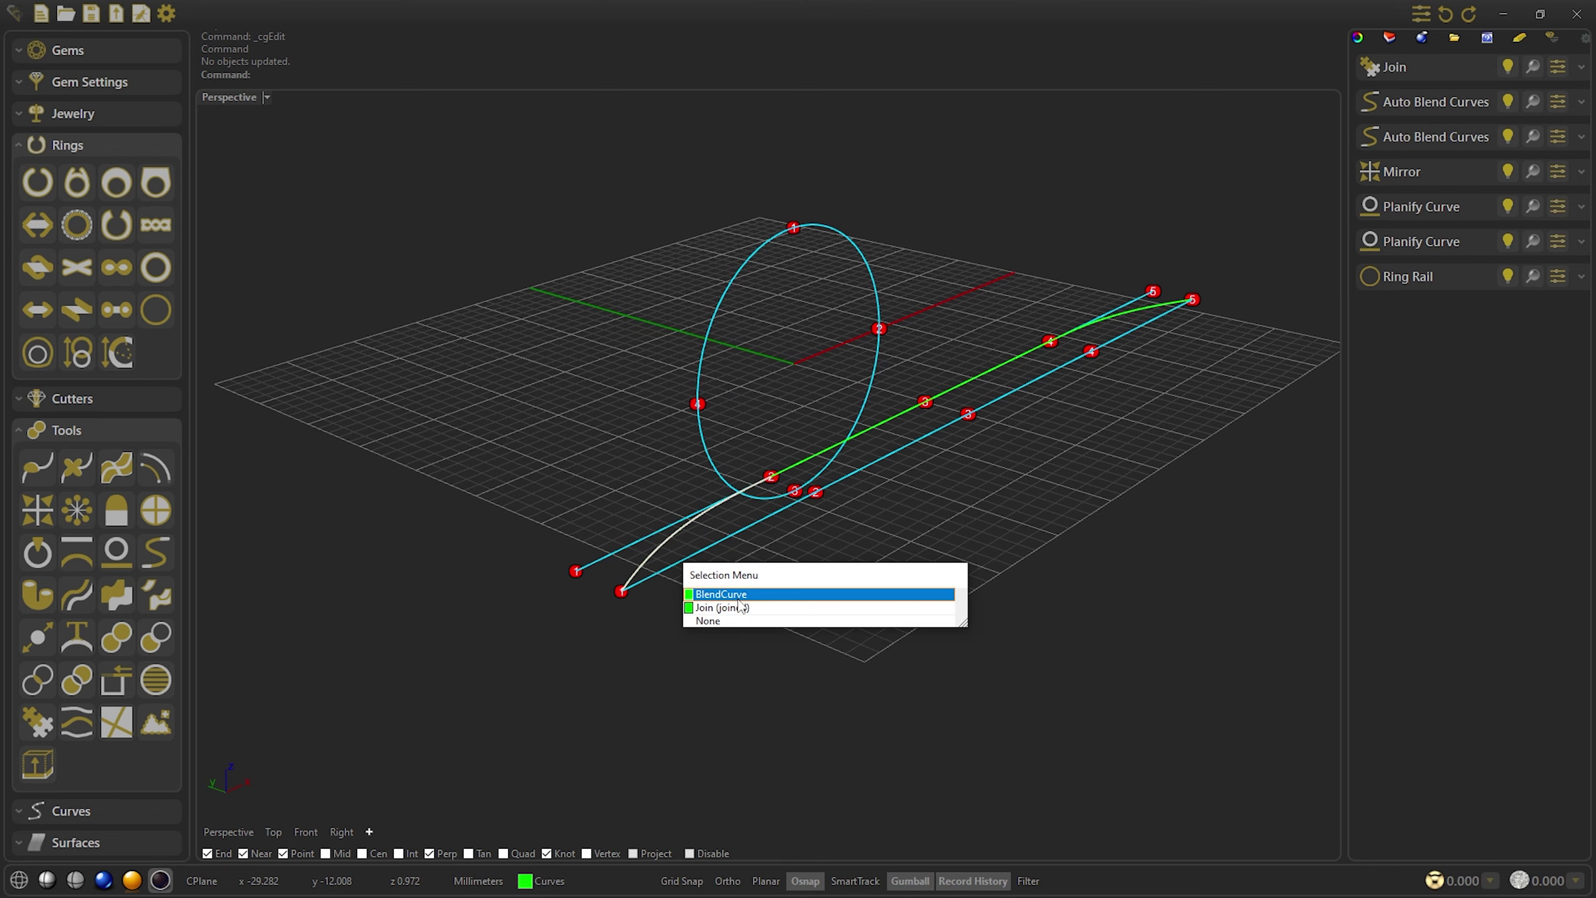
{"action": "left_click", "coordinate": [739, 604]}
{"action": "scroll", "coordinate": [589, 594], "scroll_direction": "up", "scroll_amount": 3}
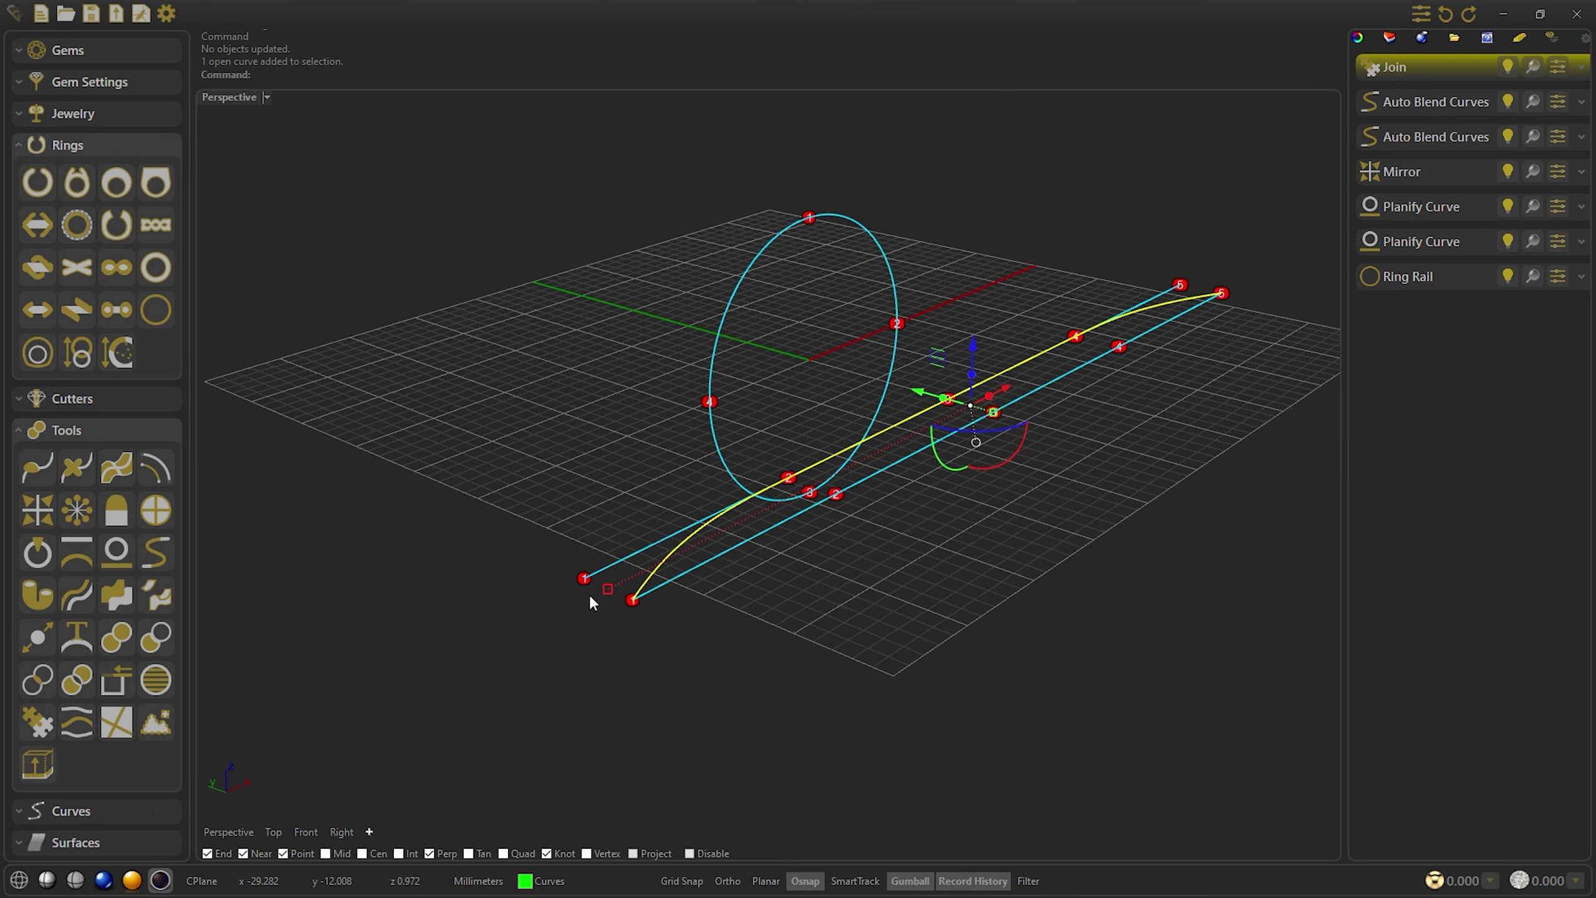
{"action": "left_click", "coordinate": [33, 476]}
{"action": "scroll", "coordinate": [539, 531], "scroll_direction": "up", "scroll_amount": 2}
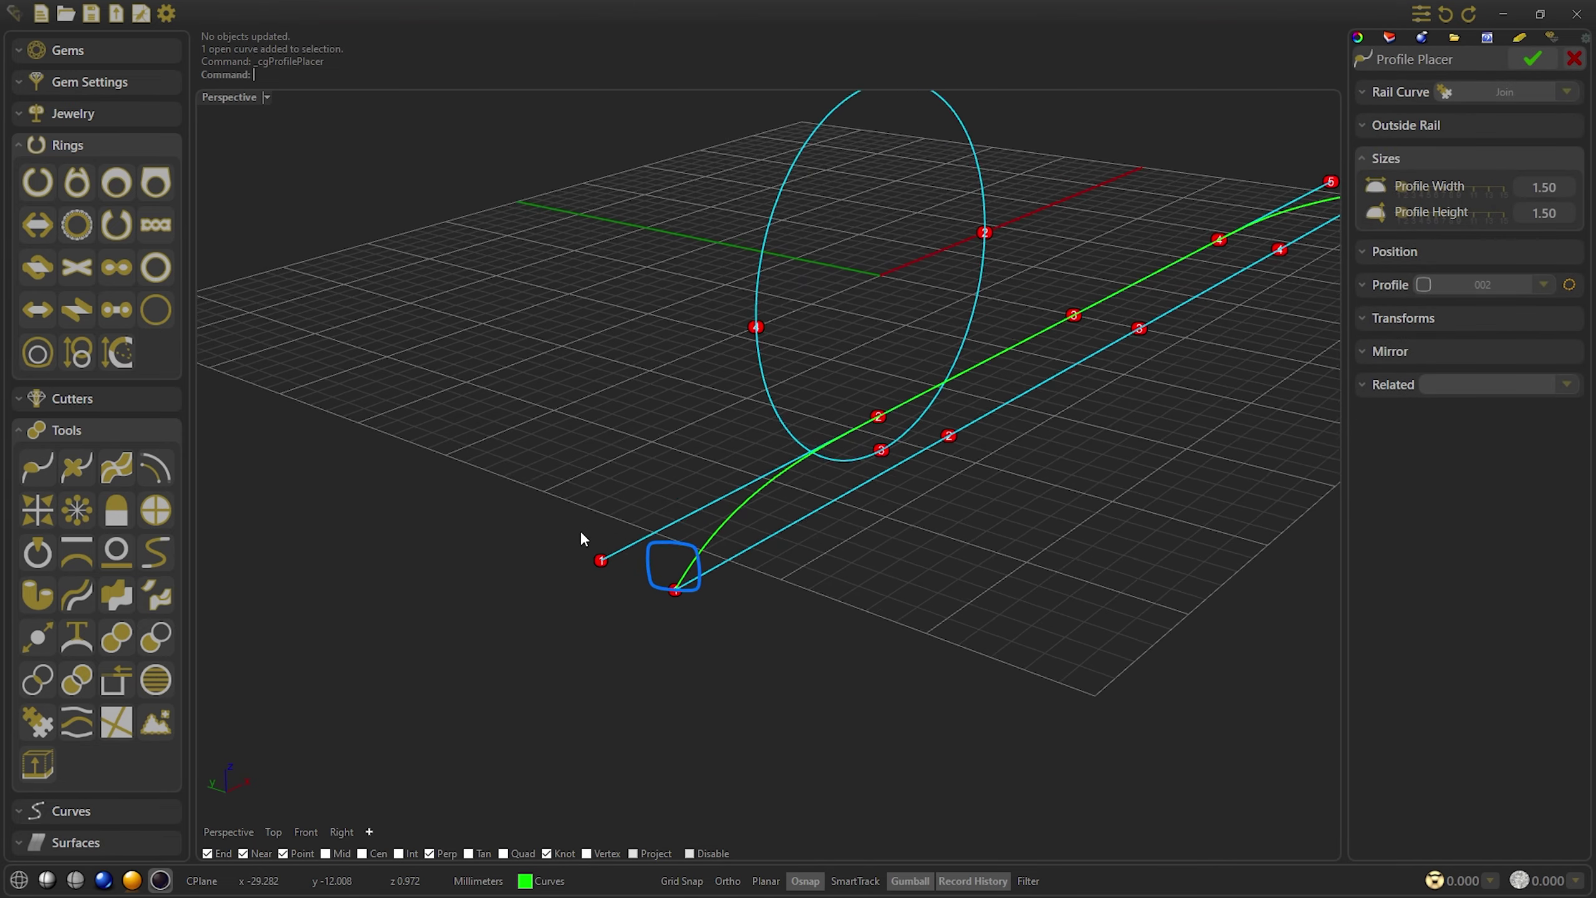
{"action": "right_click_drag", "start_coordinate": [579, 530], "coordinate": [704, 514]}
{"action": "right_click_drag", "start_coordinate": [1176, 303], "coordinate": [1446, 268]}
{"action": "left_click", "coordinate": [1574, 58]}
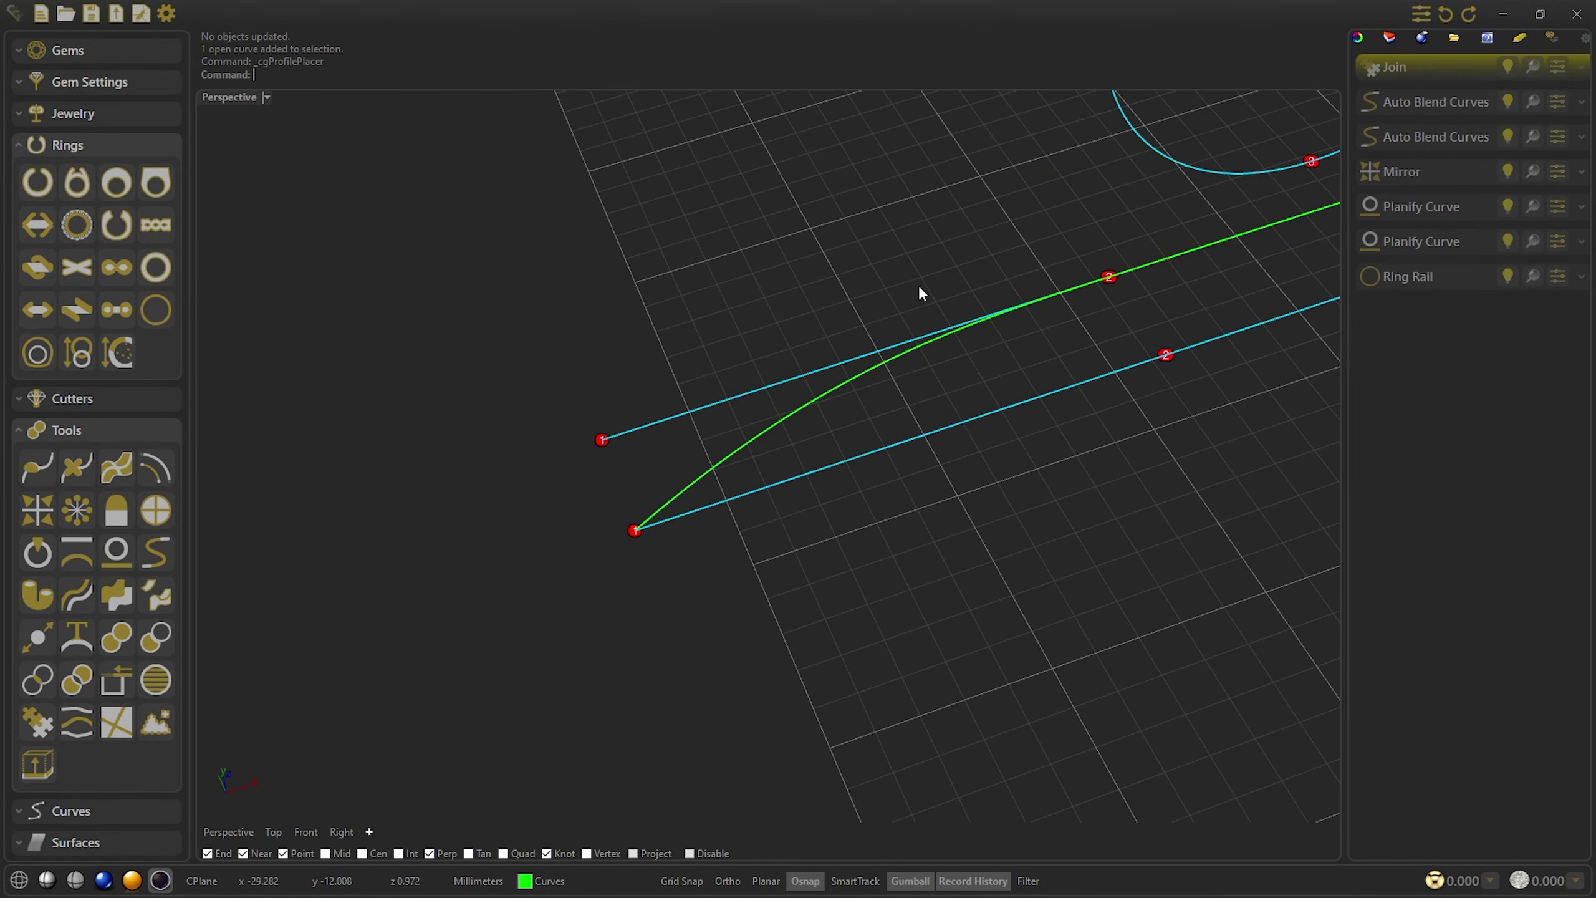
Place profile 002 on the outer planified curve where the joined curve starts, and mirror it in Y to the opposite end
{"action": "key", "text": "Return"}
{"action": "left_click", "coordinate": [1412, 94]}
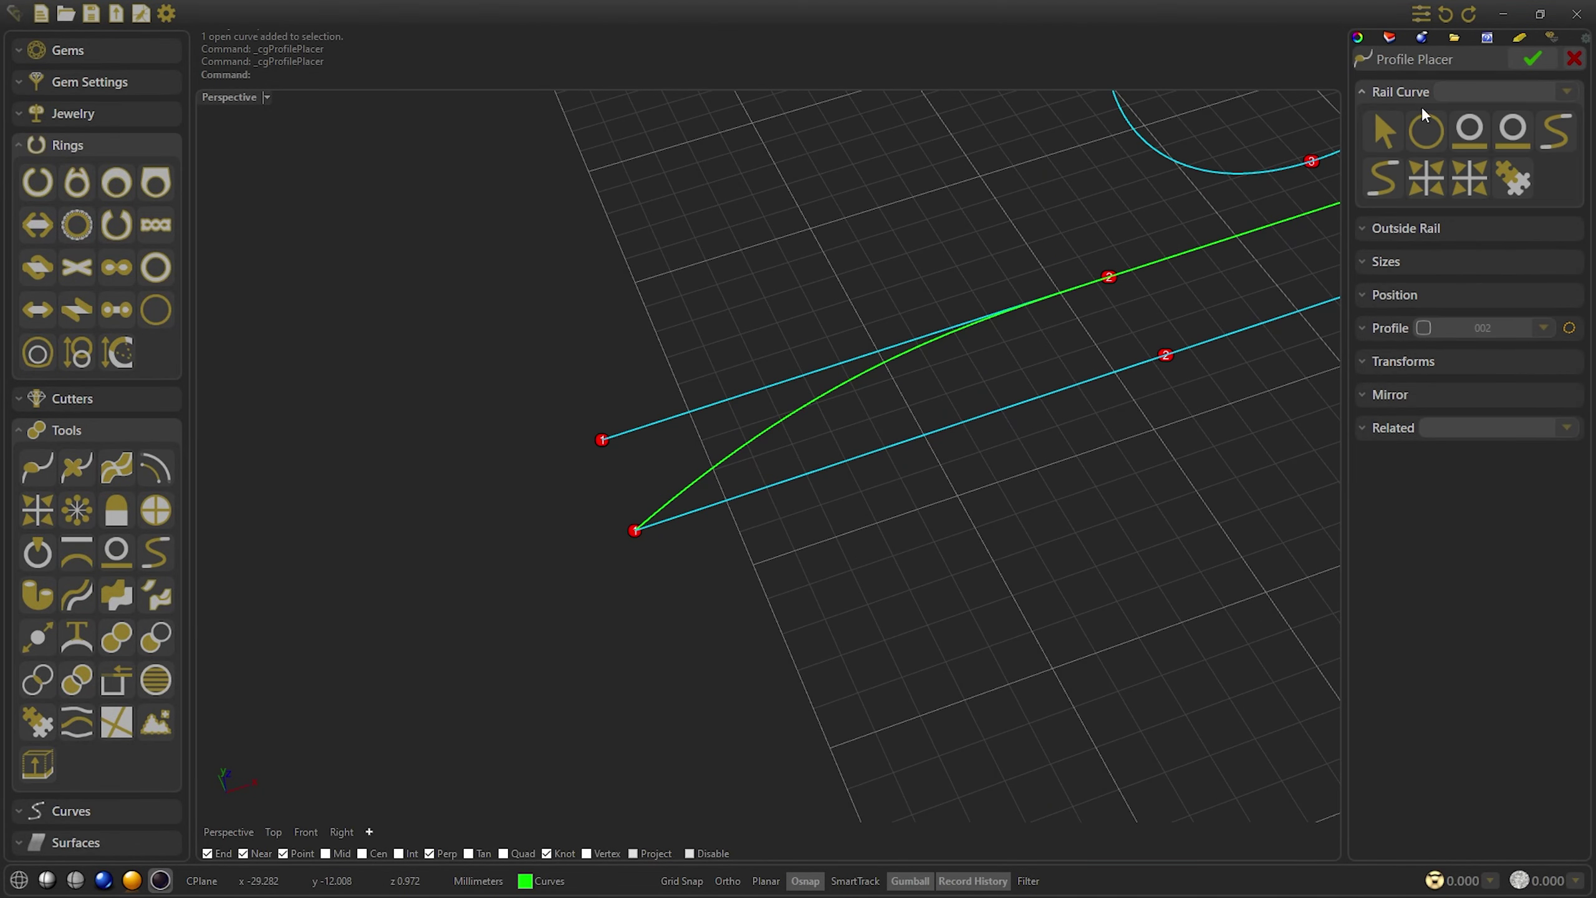
{"action": "left_click", "coordinate": [1520, 134]}
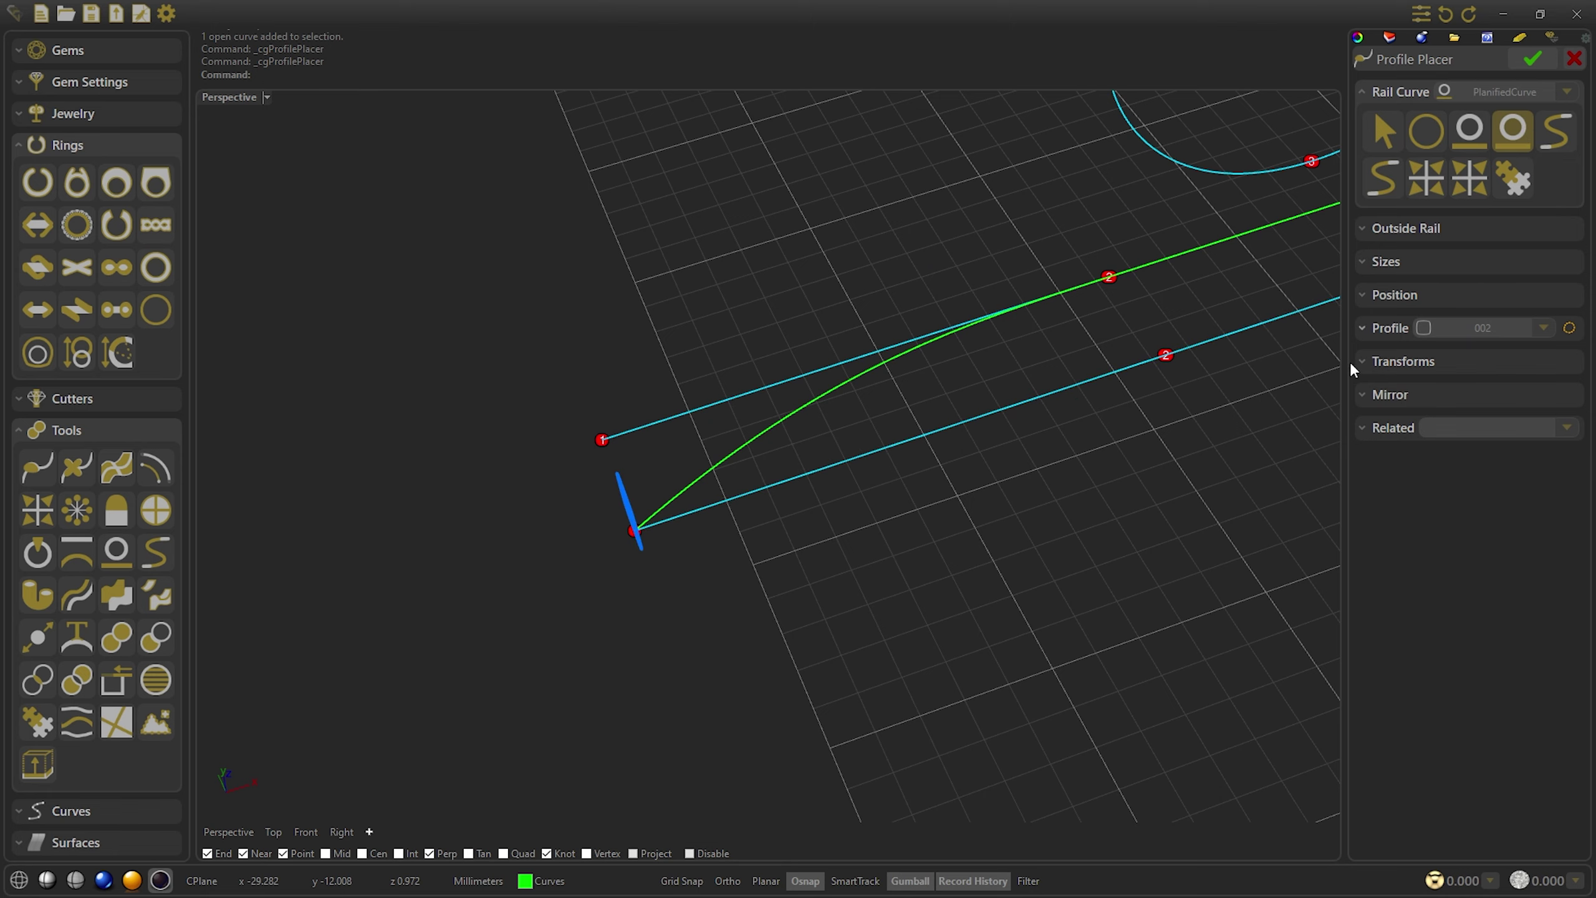
{"action": "right_click_drag", "start_coordinate": [667, 580], "coordinate": [673, 444]}
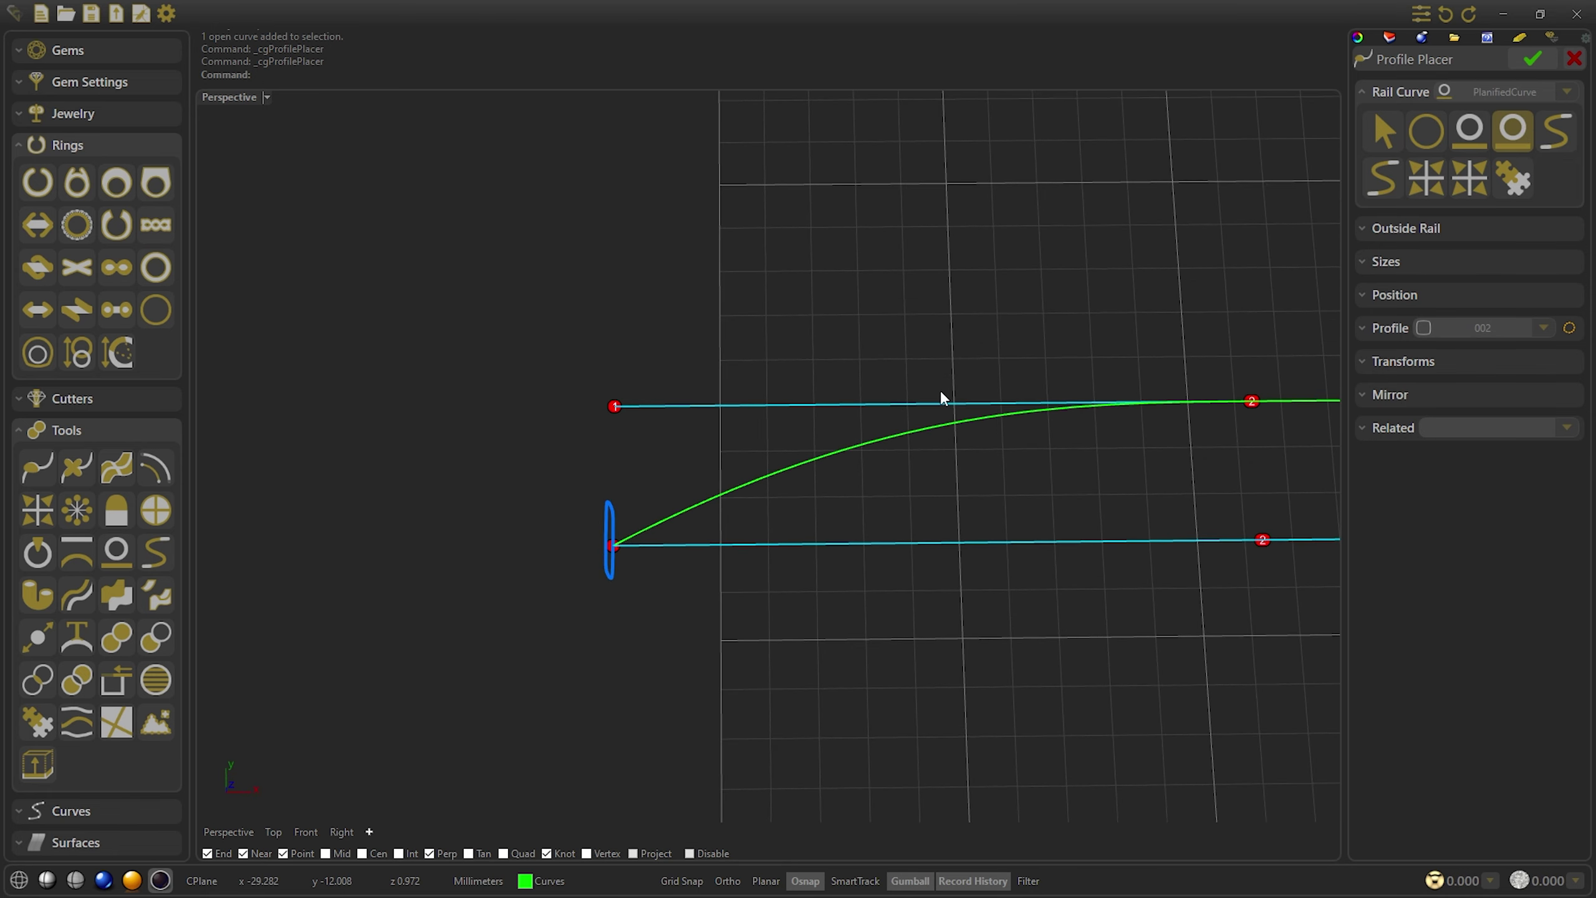
{"action": "scroll", "coordinate": [943, 397], "scroll_direction": "down", "scroll_amount": 5}
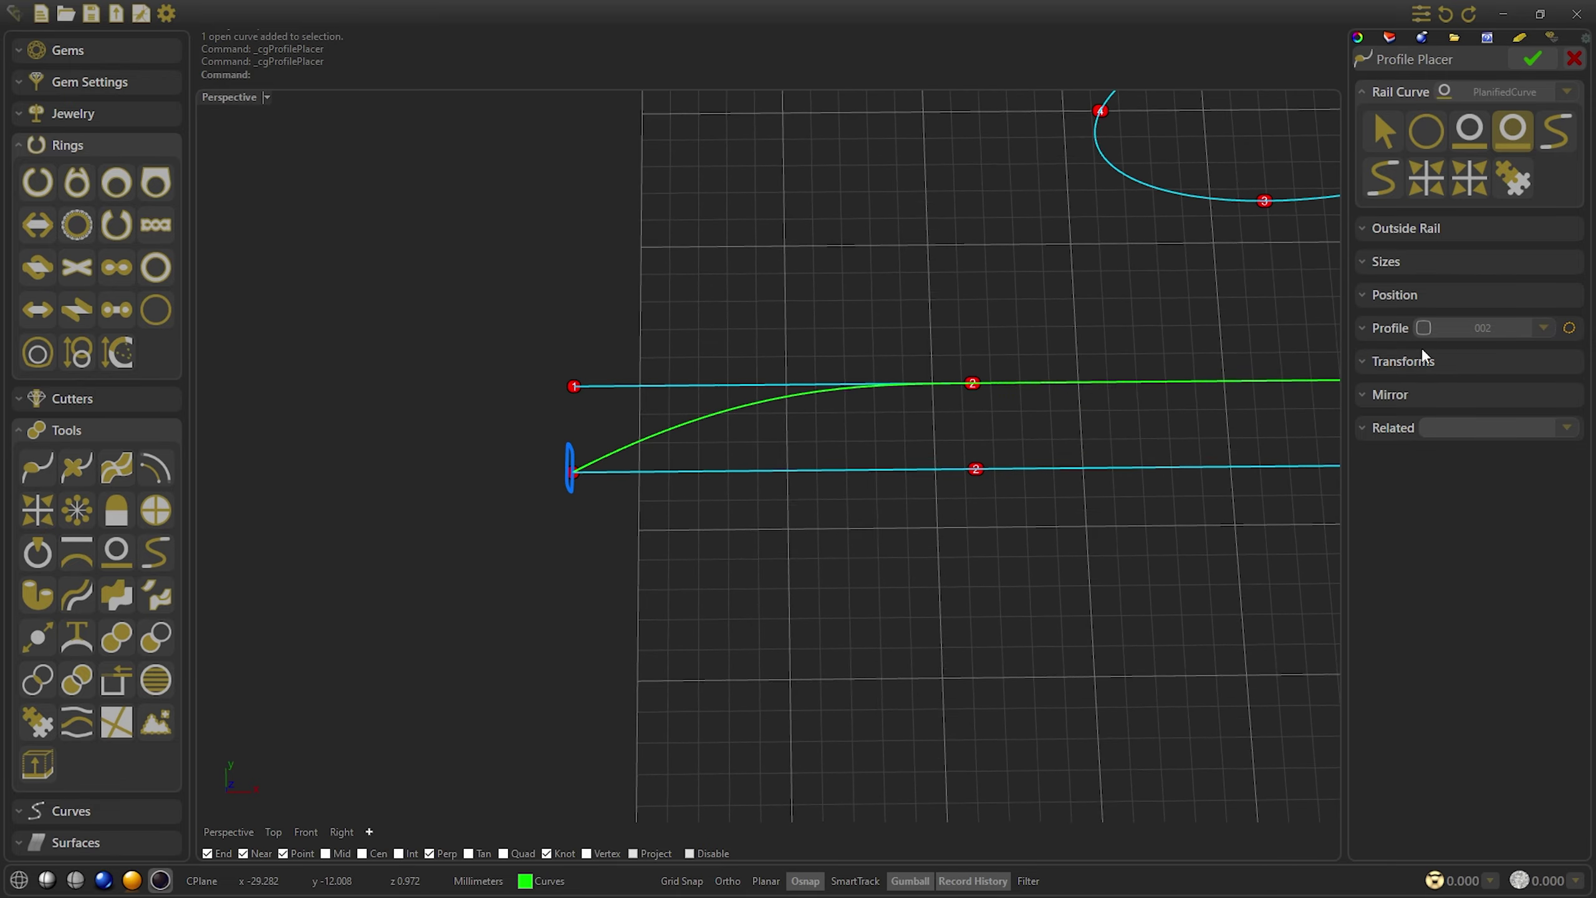
{"action": "left_click", "coordinate": [1410, 389]}
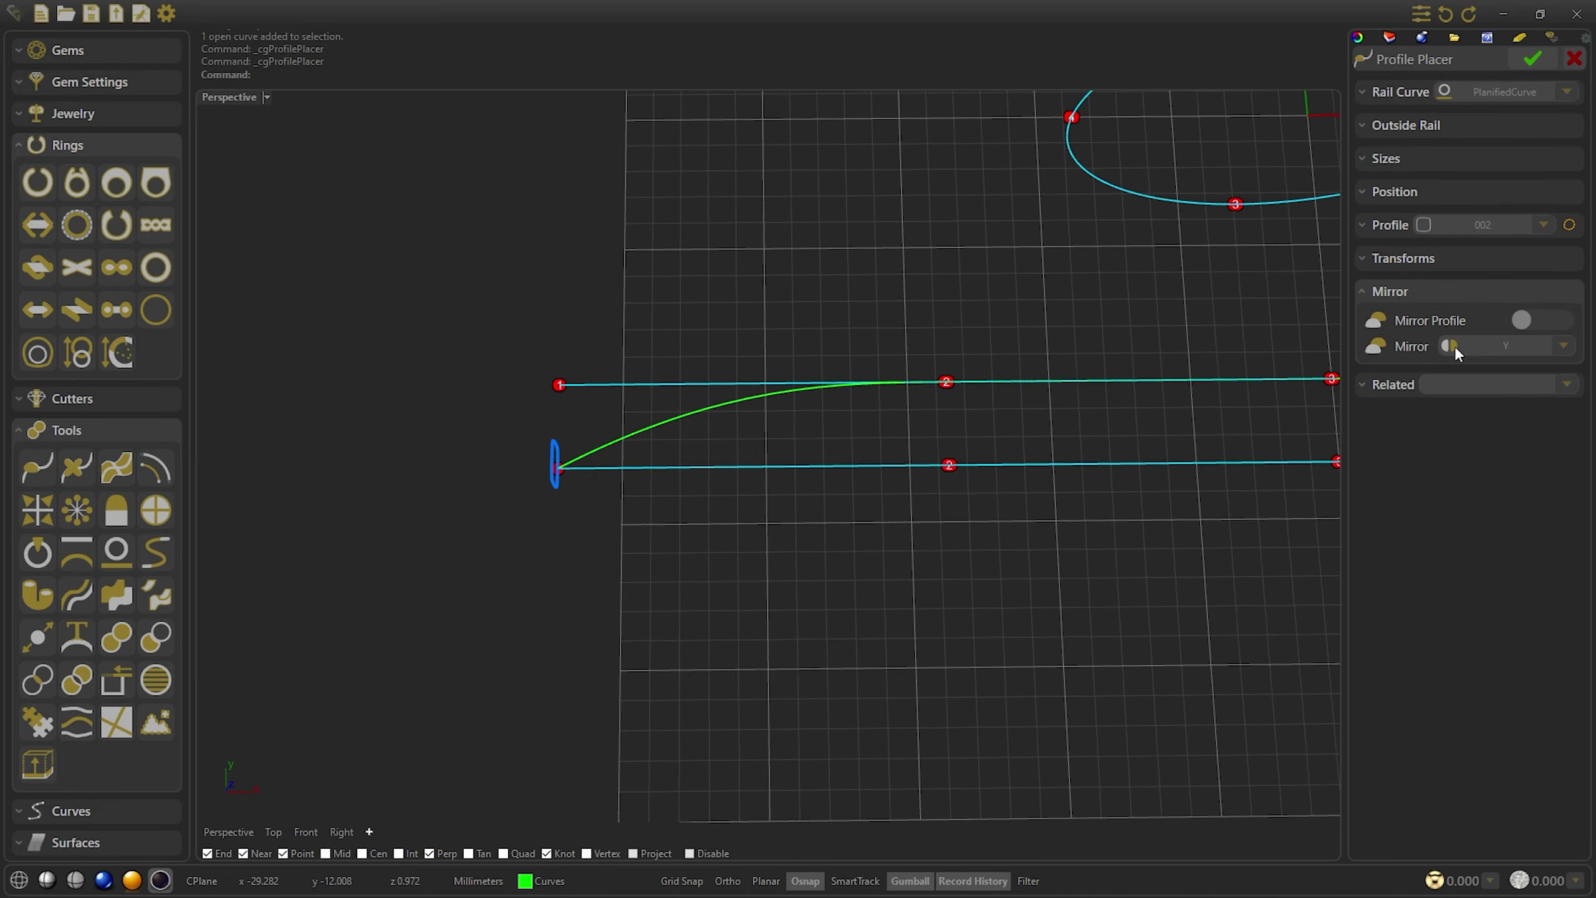
{"action": "left_click", "coordinate": [1531, 319]}
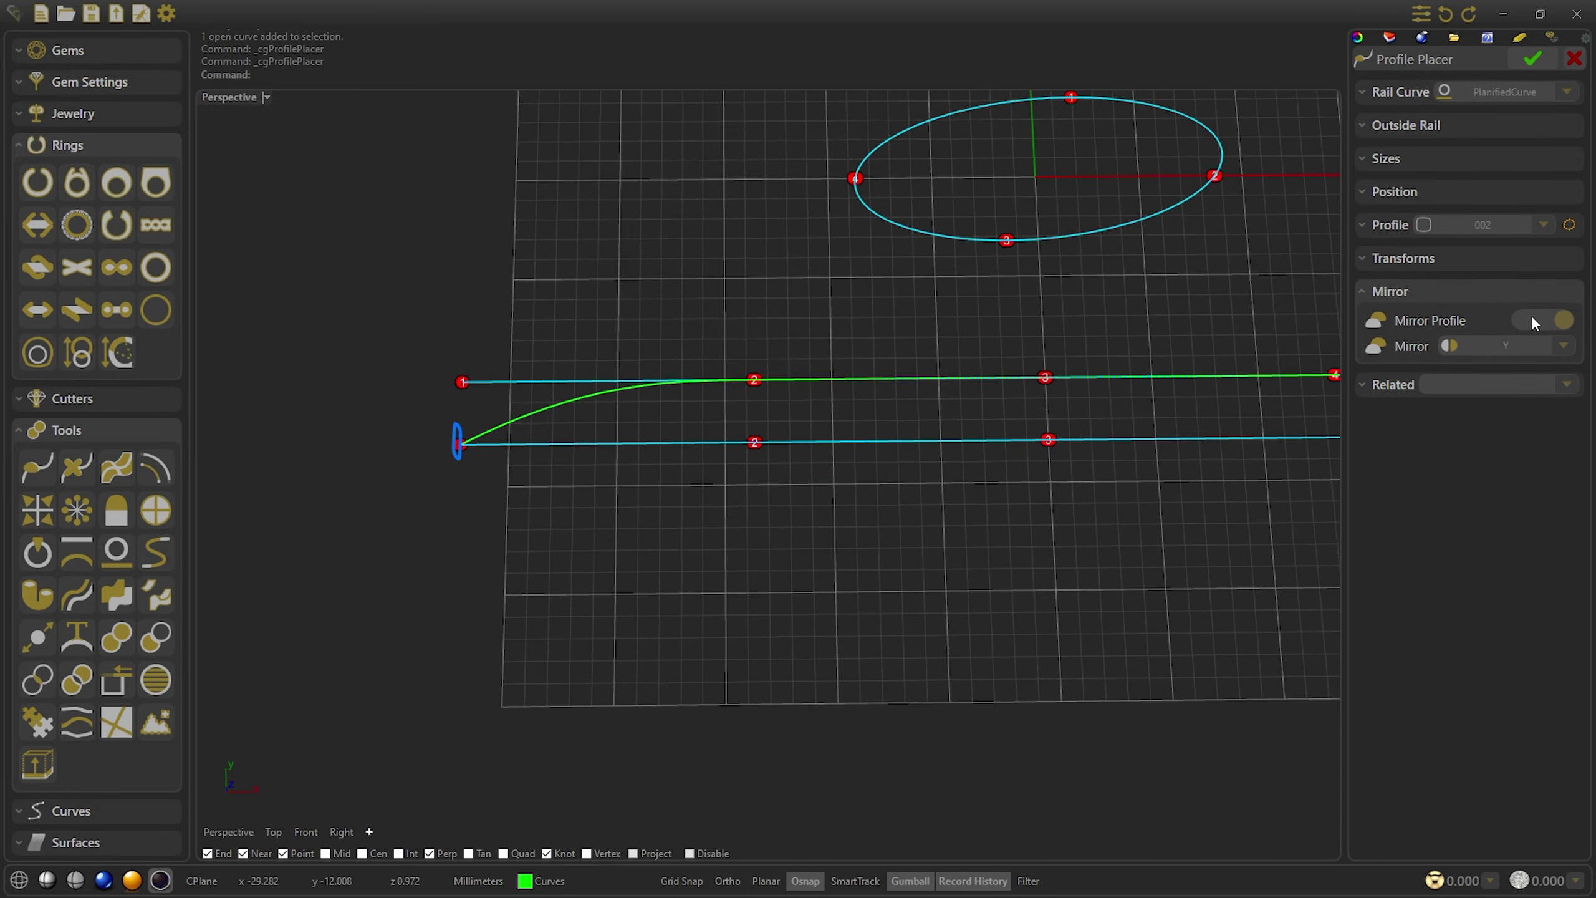
{"action": "left_click", "coordinate": [1538, 56]}
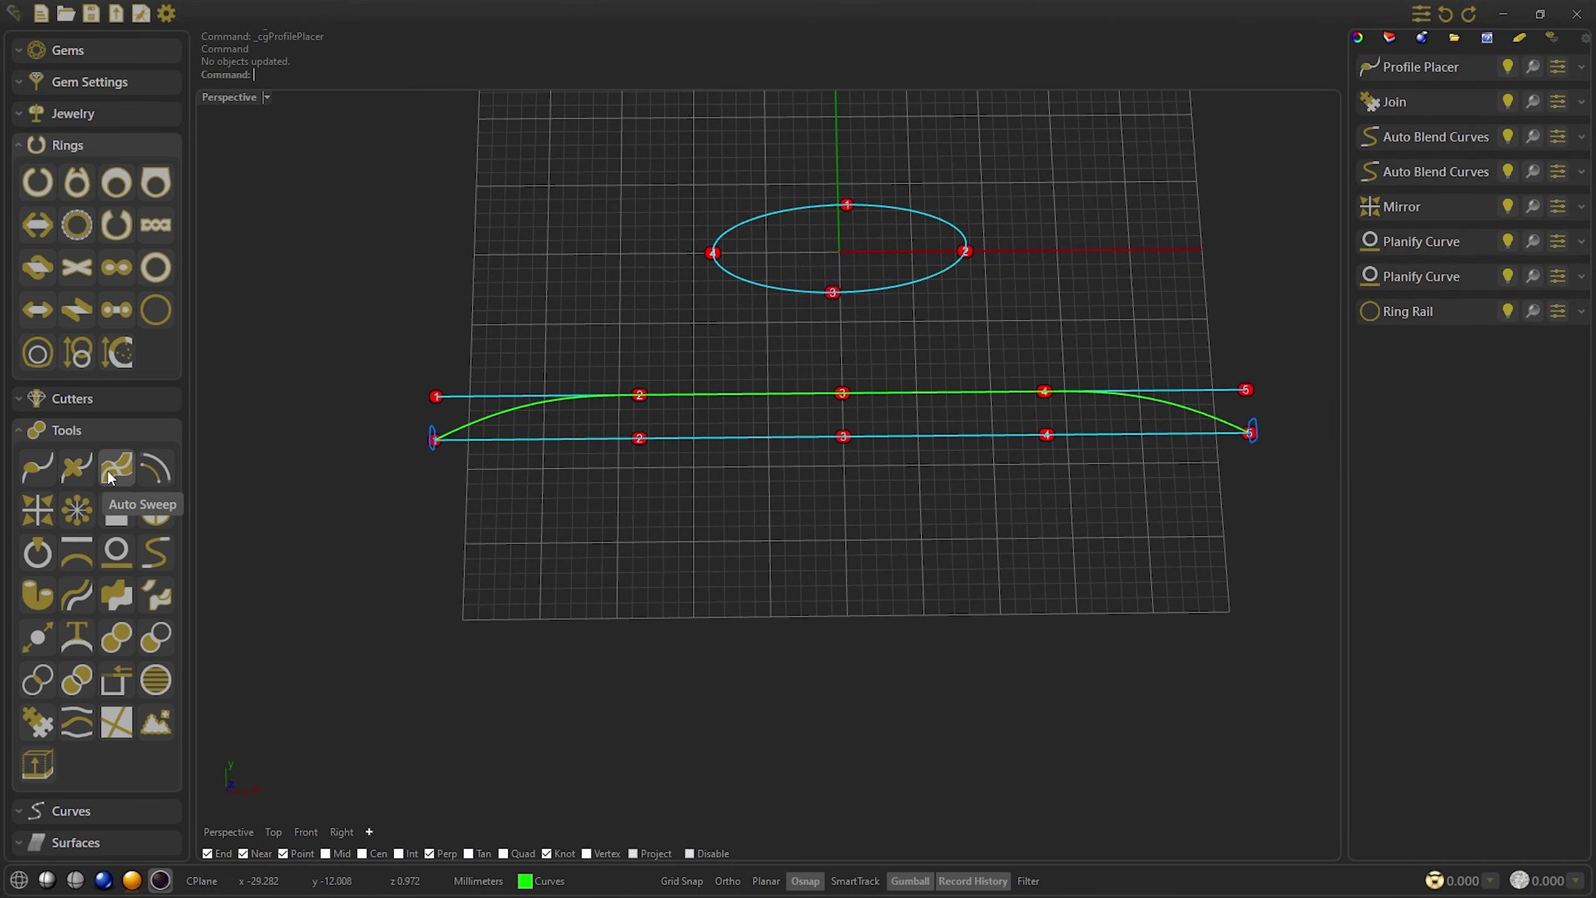
Auto Sweep the Profile Placer's profiles along the joined curve to build the flat ring band
{"action": "left_click", "coordinate": [110, 477]}
{"action": "left_click", "coordinate": [1373, 93]}
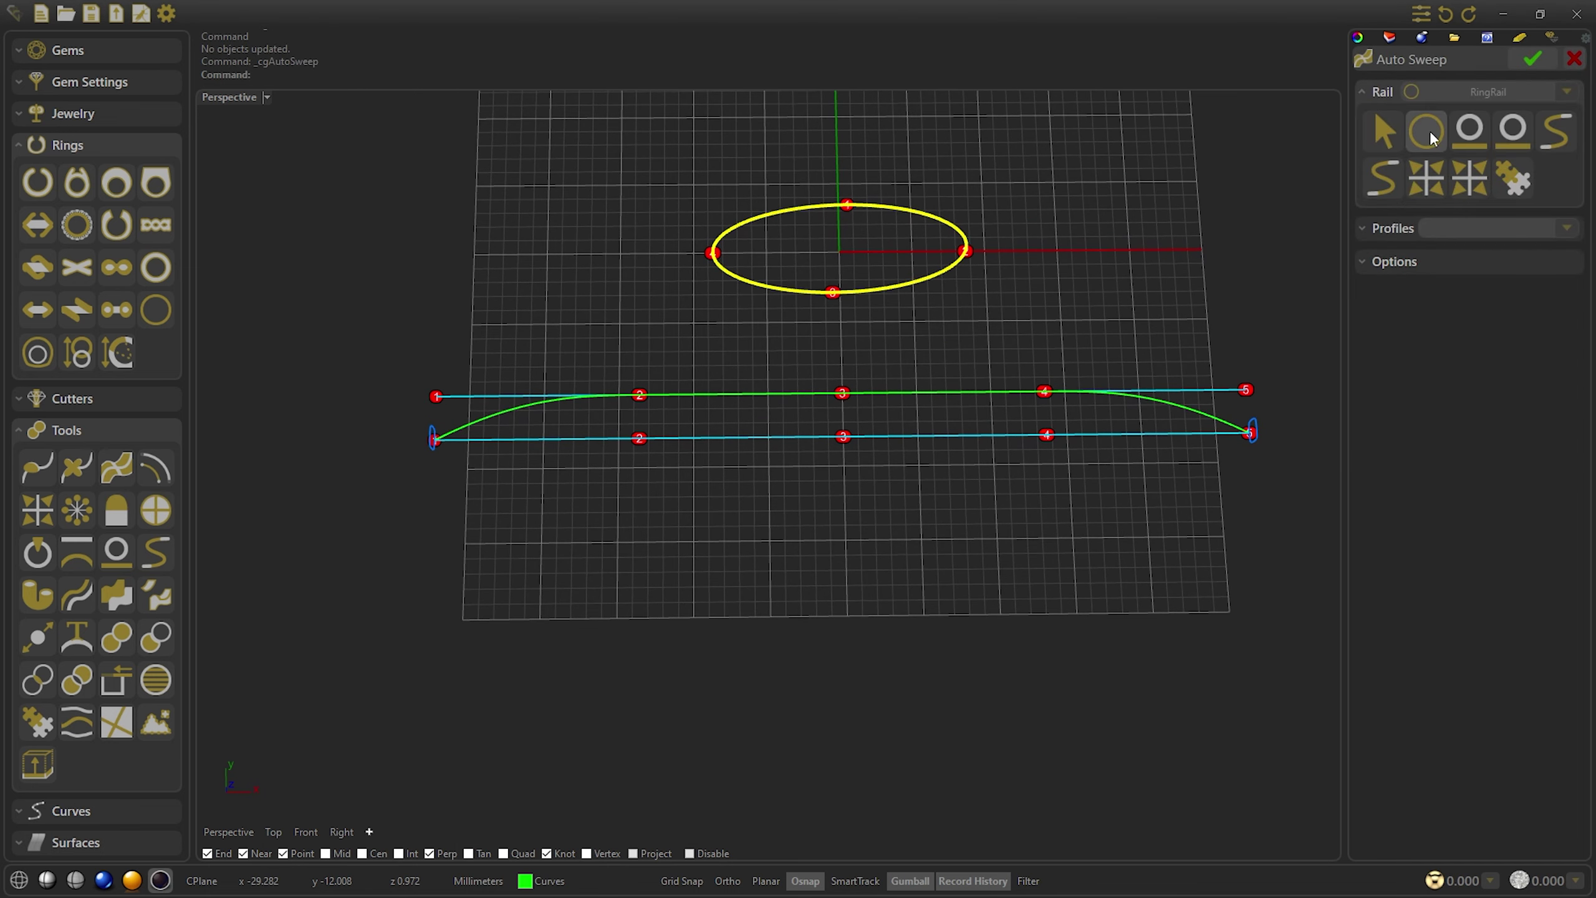
{"action": "left_click", "coordinate": [1392, 227]}
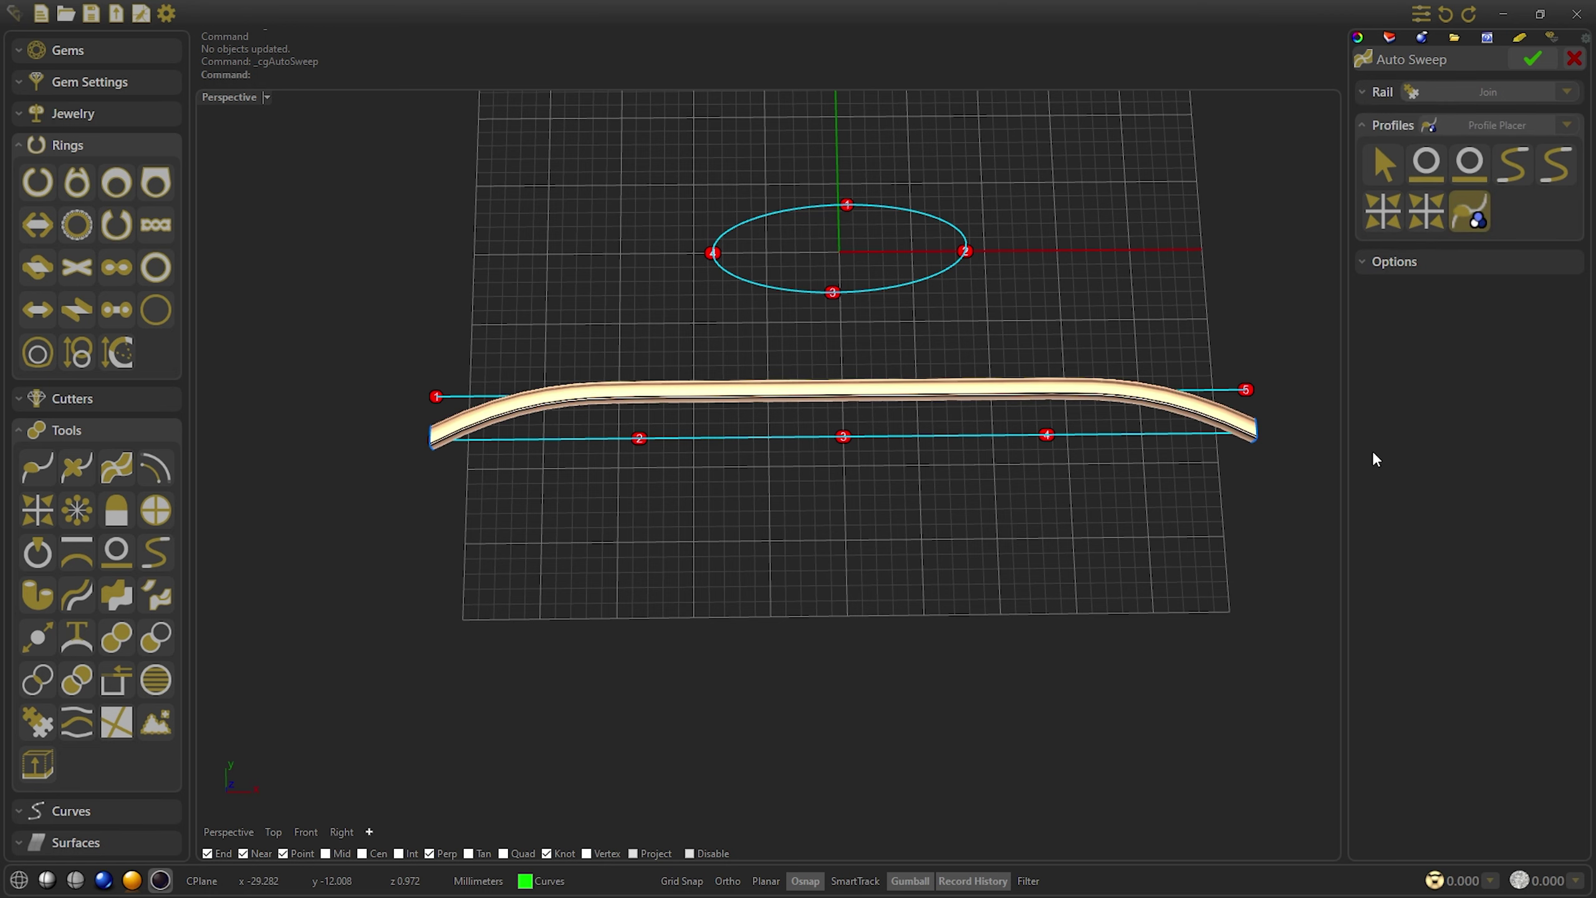
{"action": "left_click", "coordinate": [1531, 61]}
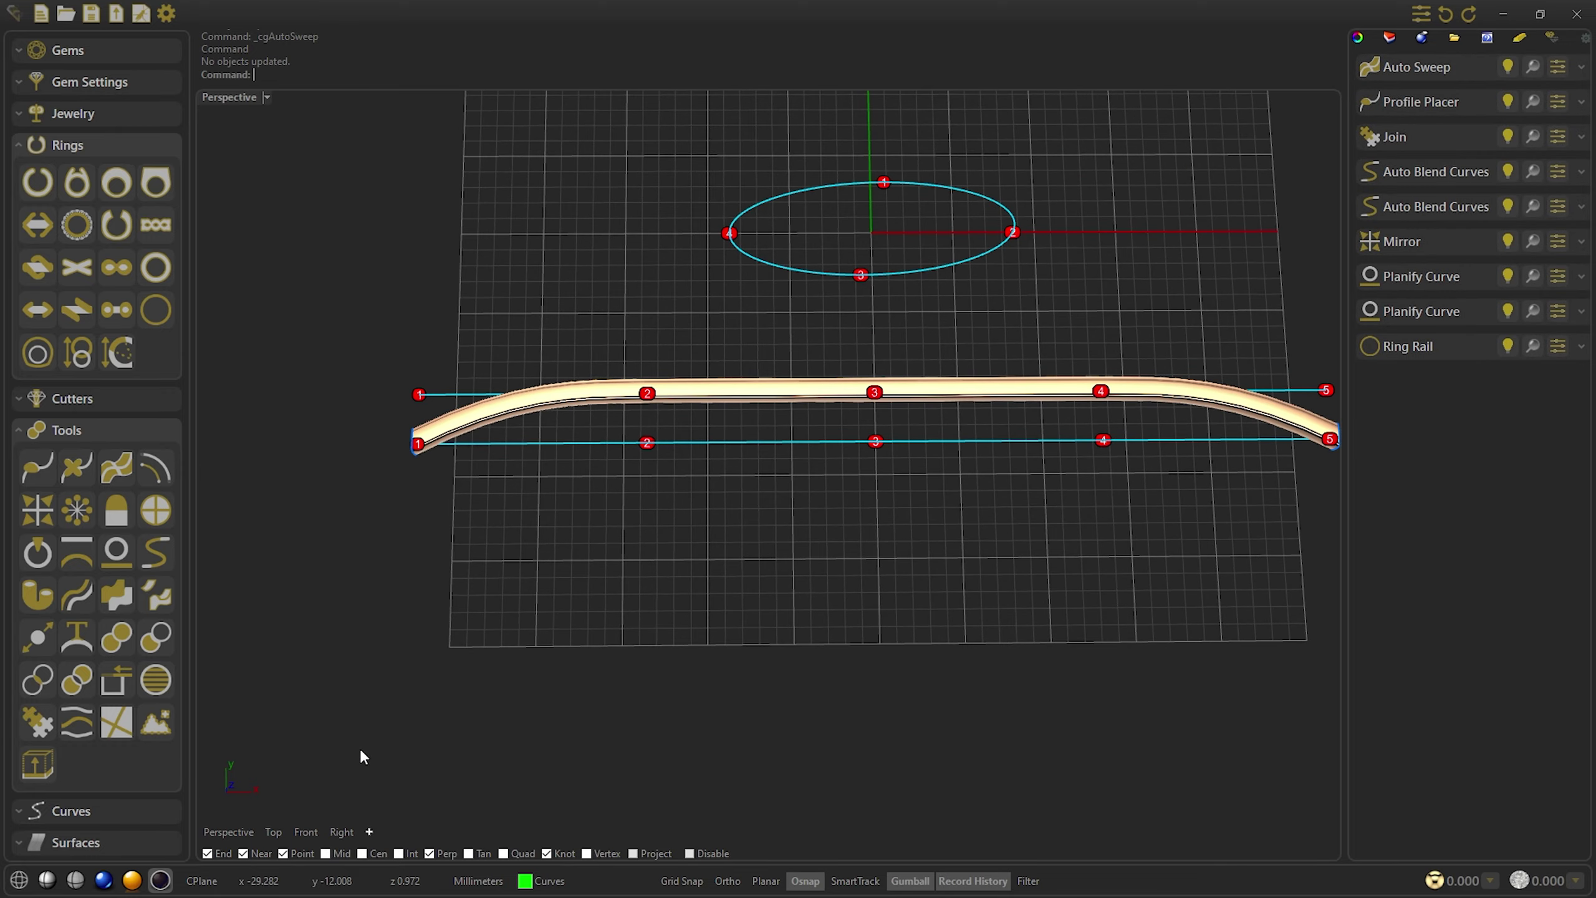
In the Top view, add an aligned dimension across the swept band's width at its middle, position 3
{"action": "left_click", "coordinate": [272, 831]}
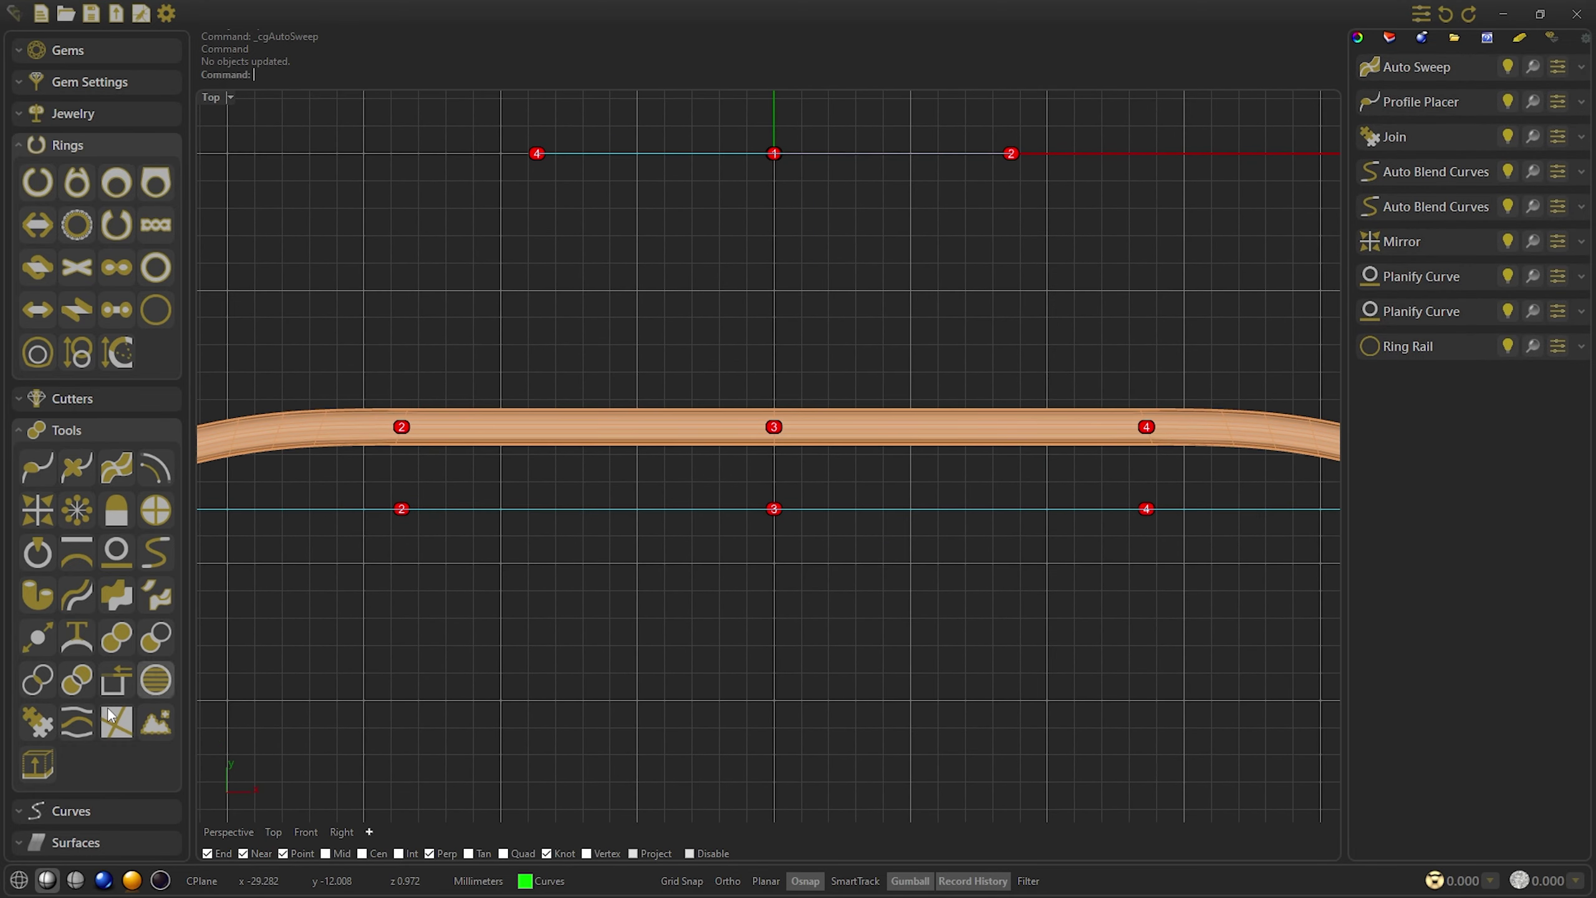
{"action": "scroll", "coordinate": [80, 826], "scroll_direction": "down", "scroll_amount": 3}
{"action": "left_click", "coordinate": [85, 841]}
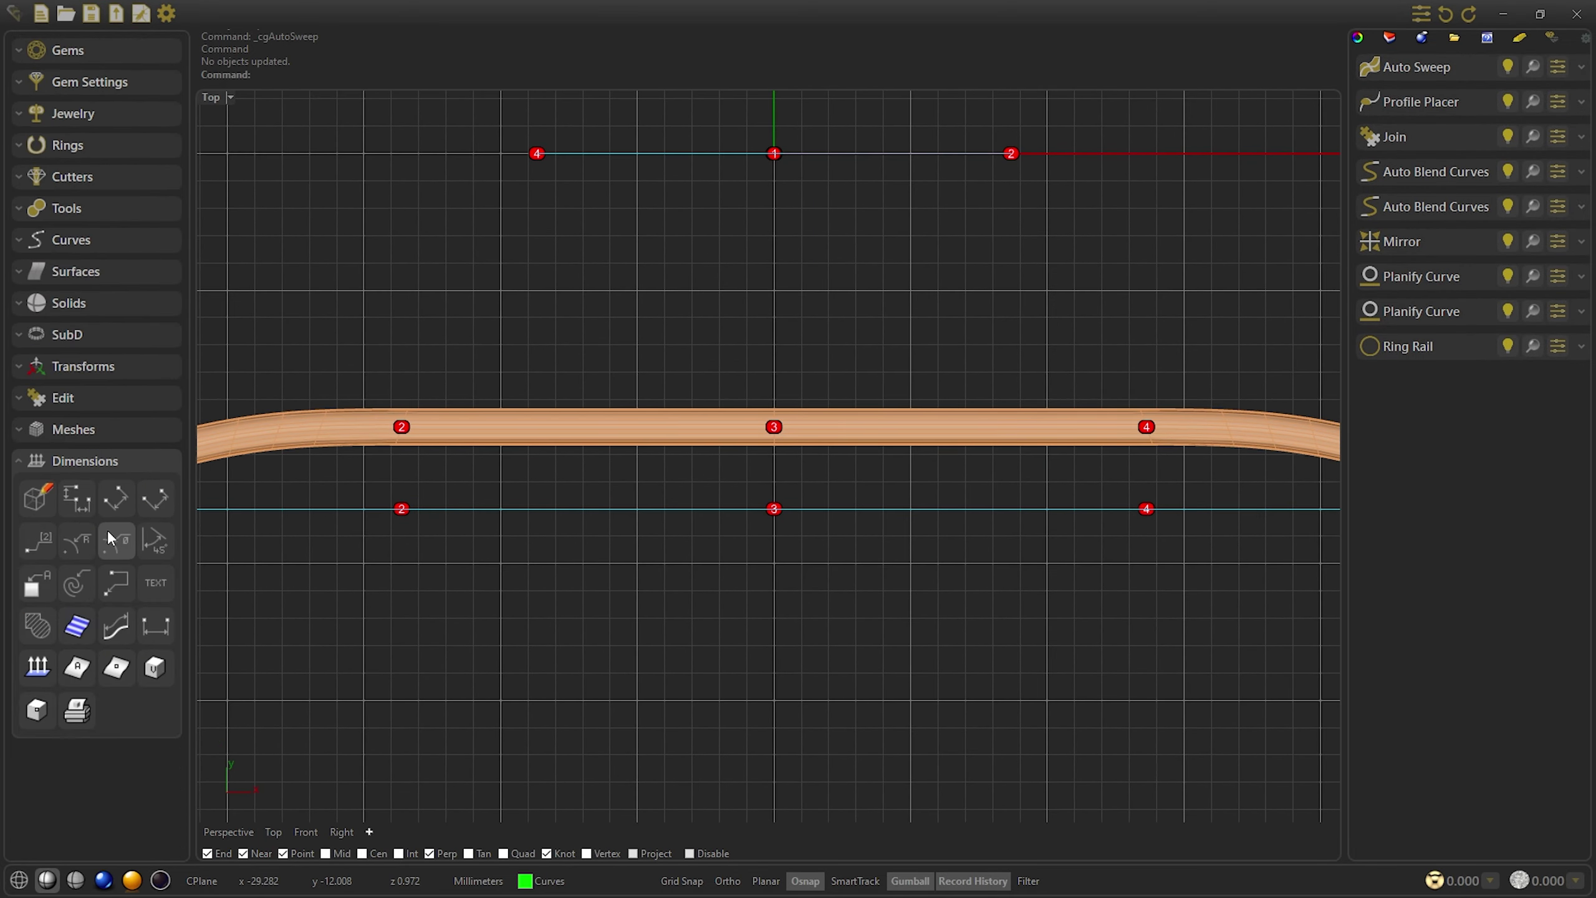
{"action": "left_click", "coordinate": [116, 499]}
{"action": "scroll", "coordinate": [723, 385], "scroll_direction": "up", "scroll_amount": 6}
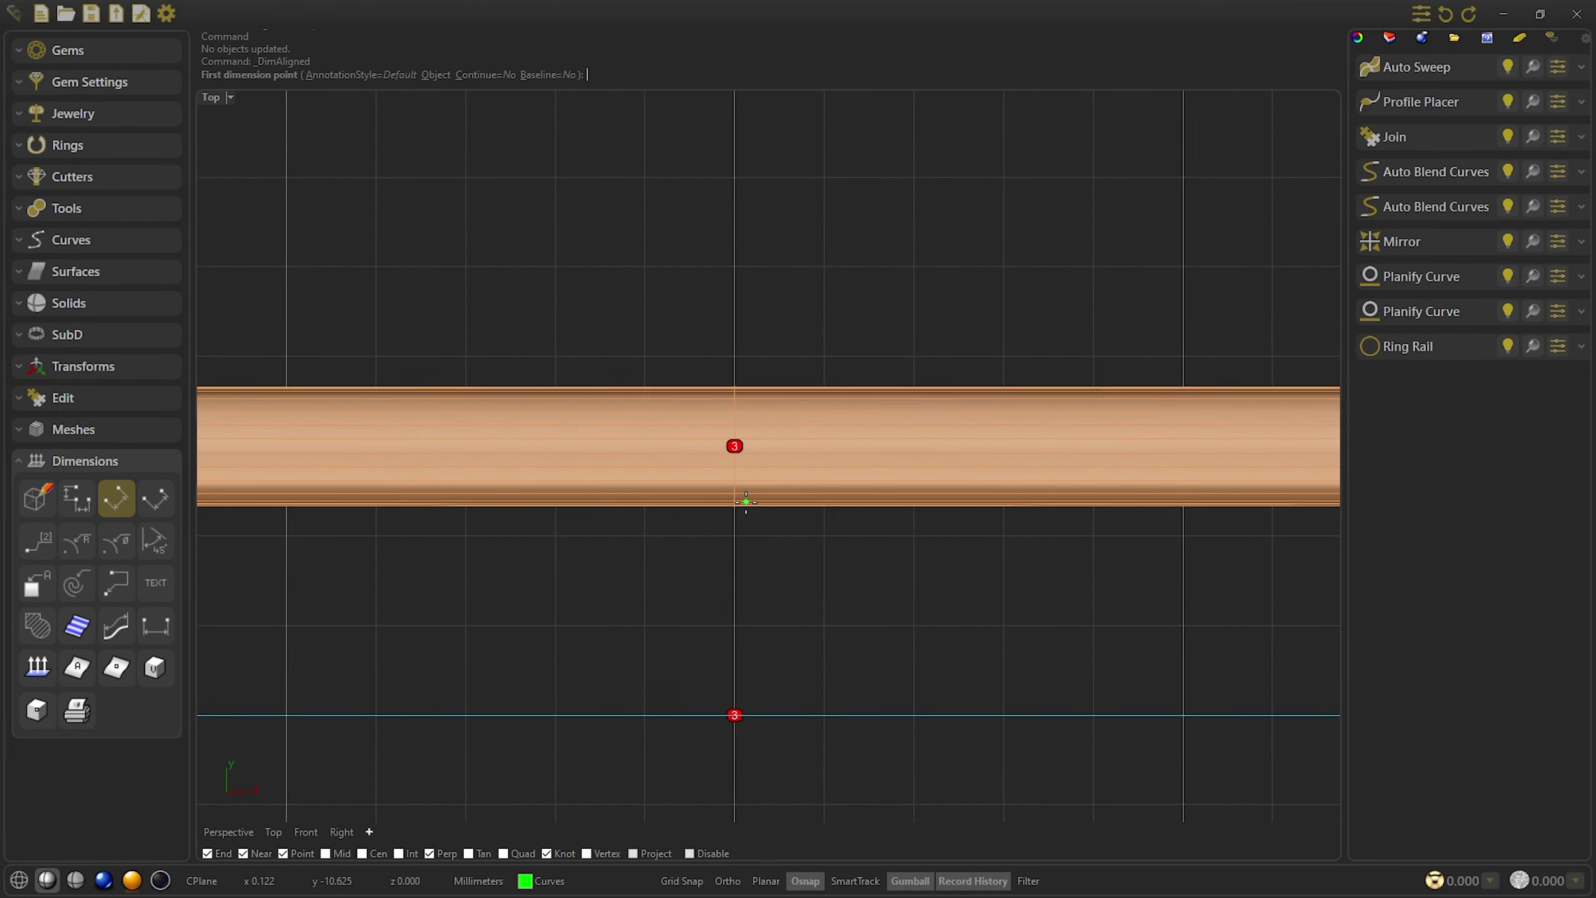
{"action": "left_click", "coordinate": [729, 515]}
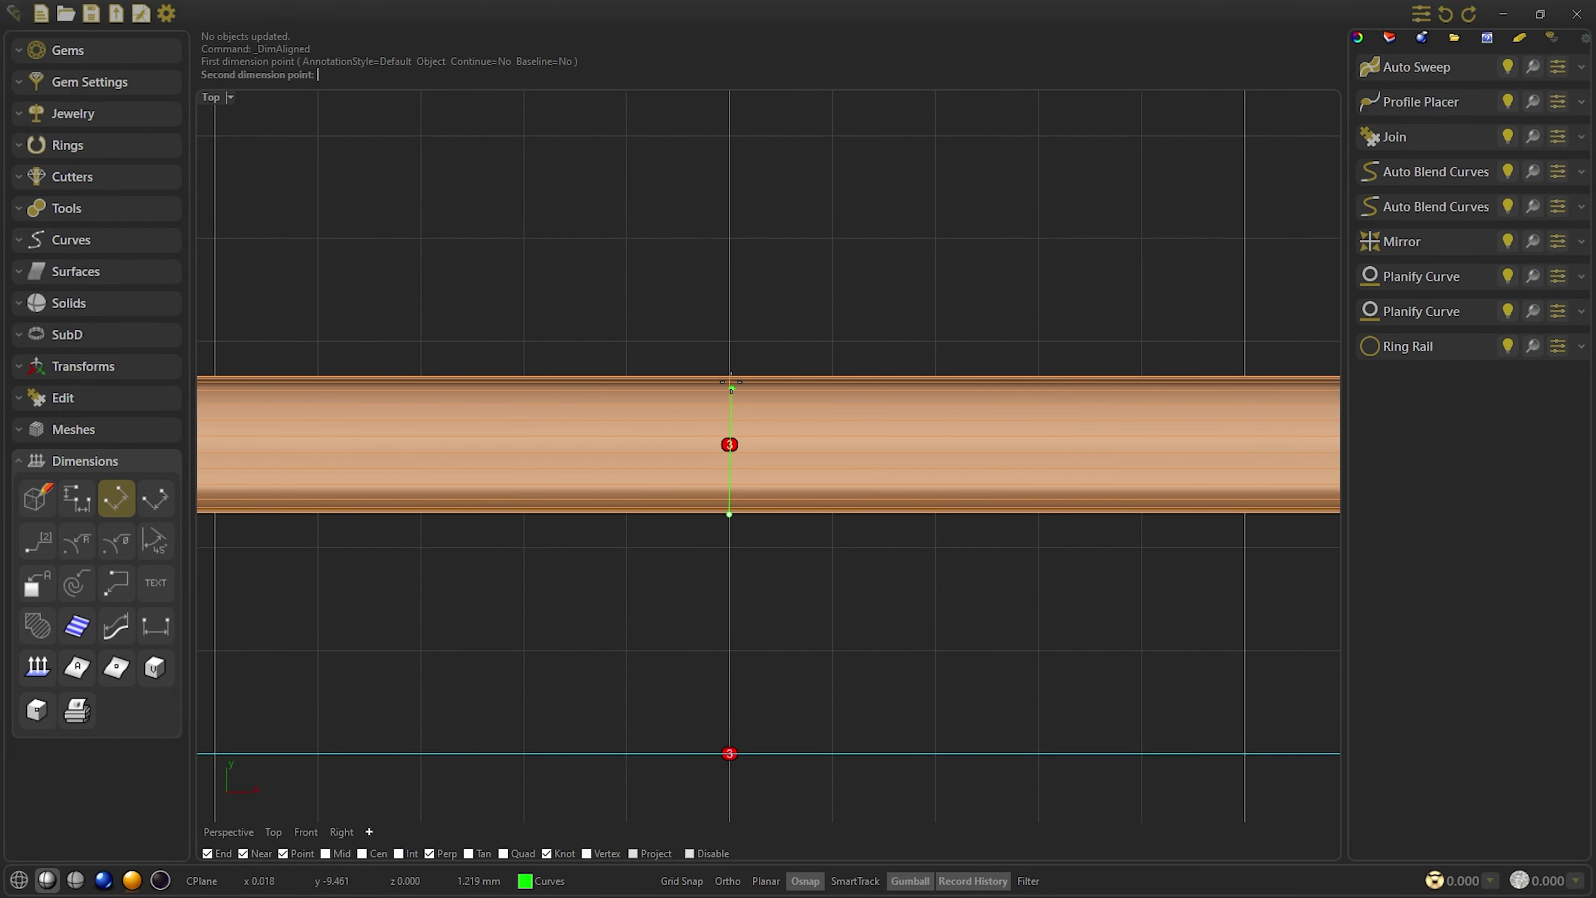
{"action": "left_click", "coordinate": [729, 375]}
{"action": "left_click", "coordinate": [641, 398]}
{"action": "scroll", "coordinate": [641, 398], "scroll_direction": "down", "scroll_amount": 5}
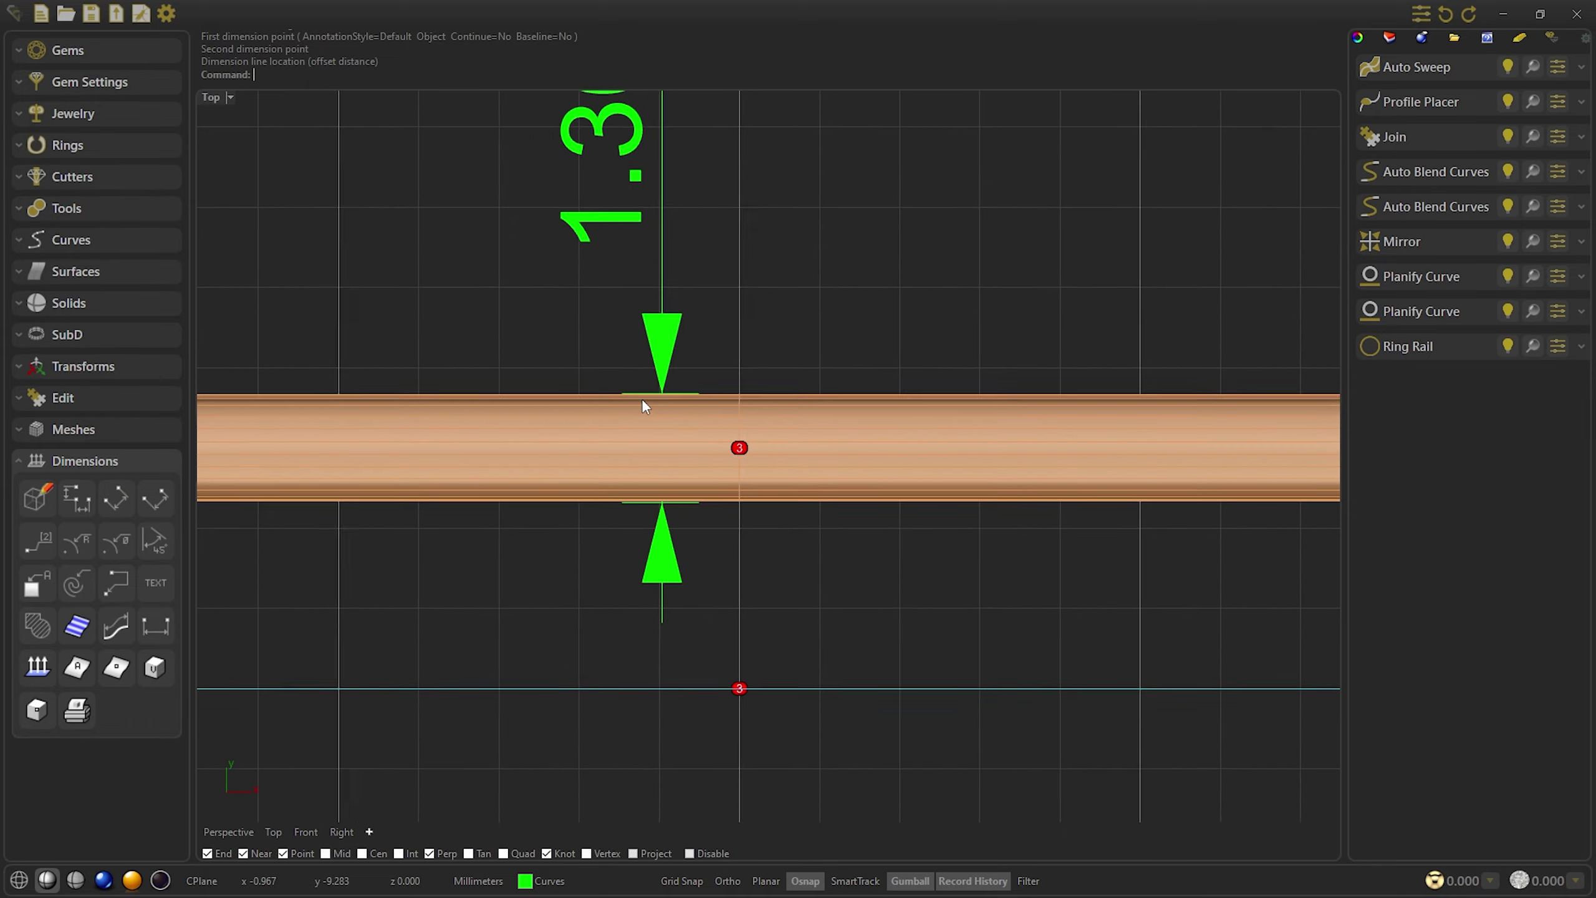
Add an aligned dimension across the swept band's end at position 1
{"action": "right_click_drag", "start_coordinate": [396, 442], "coordinate": [679, 382]}
{"action": "scroll", "coordinate": [679, 381], "scroll_direction": "up", "scroll_amount": 1}
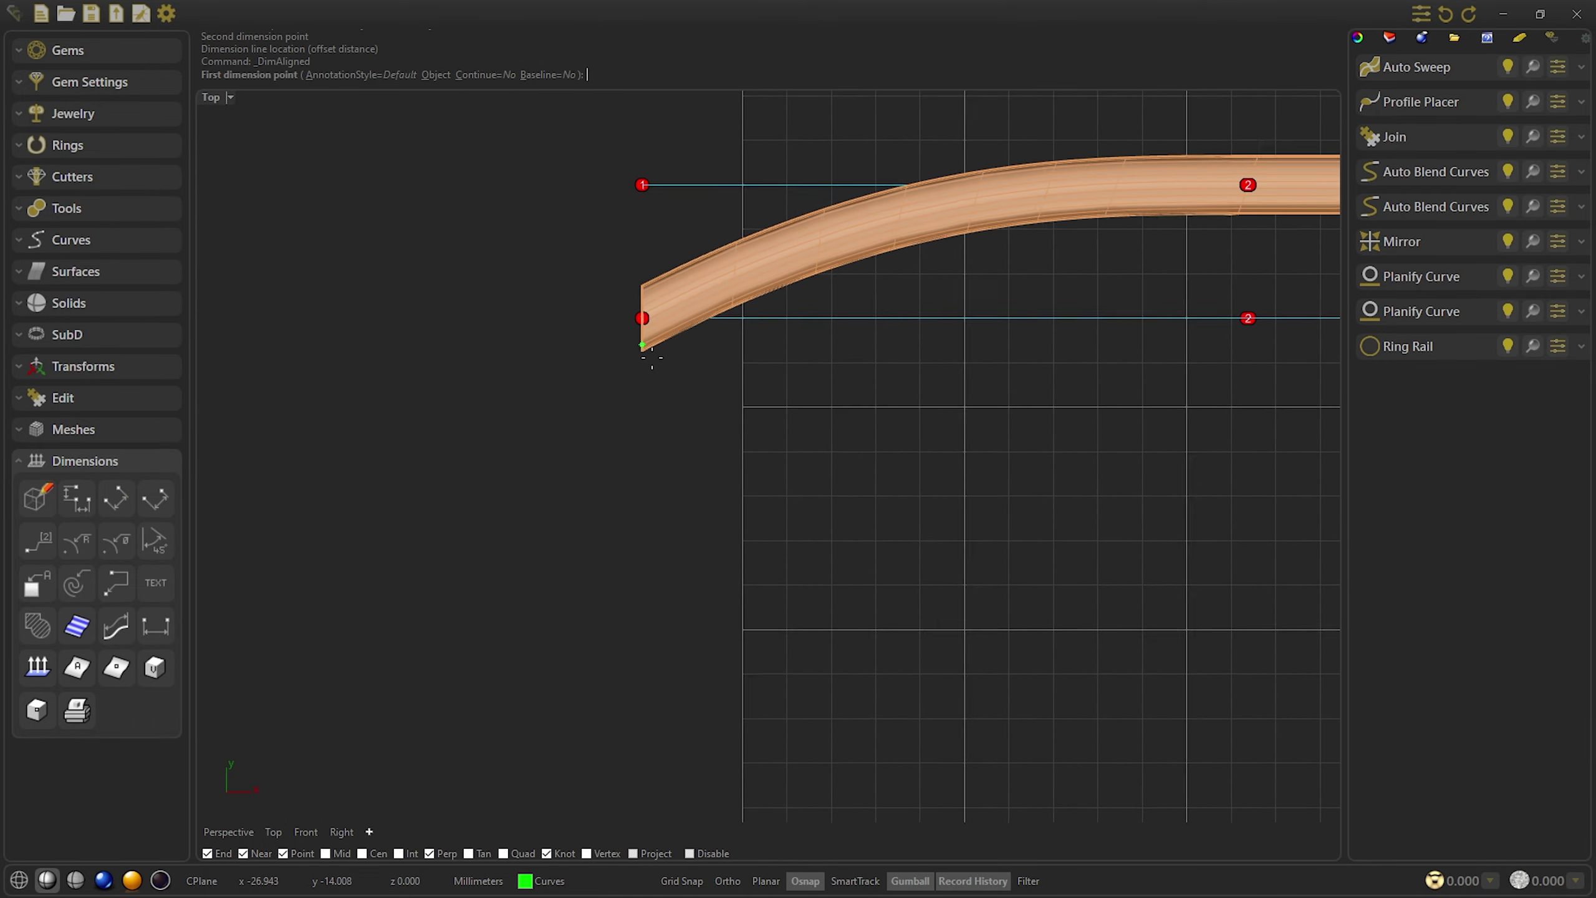
{"action": "scroll", "coordinate": [652, 359], "scroll_direction": "up", "scroll_amount": 1}
{"action": "left_click", "coordinate": [647, 377]}
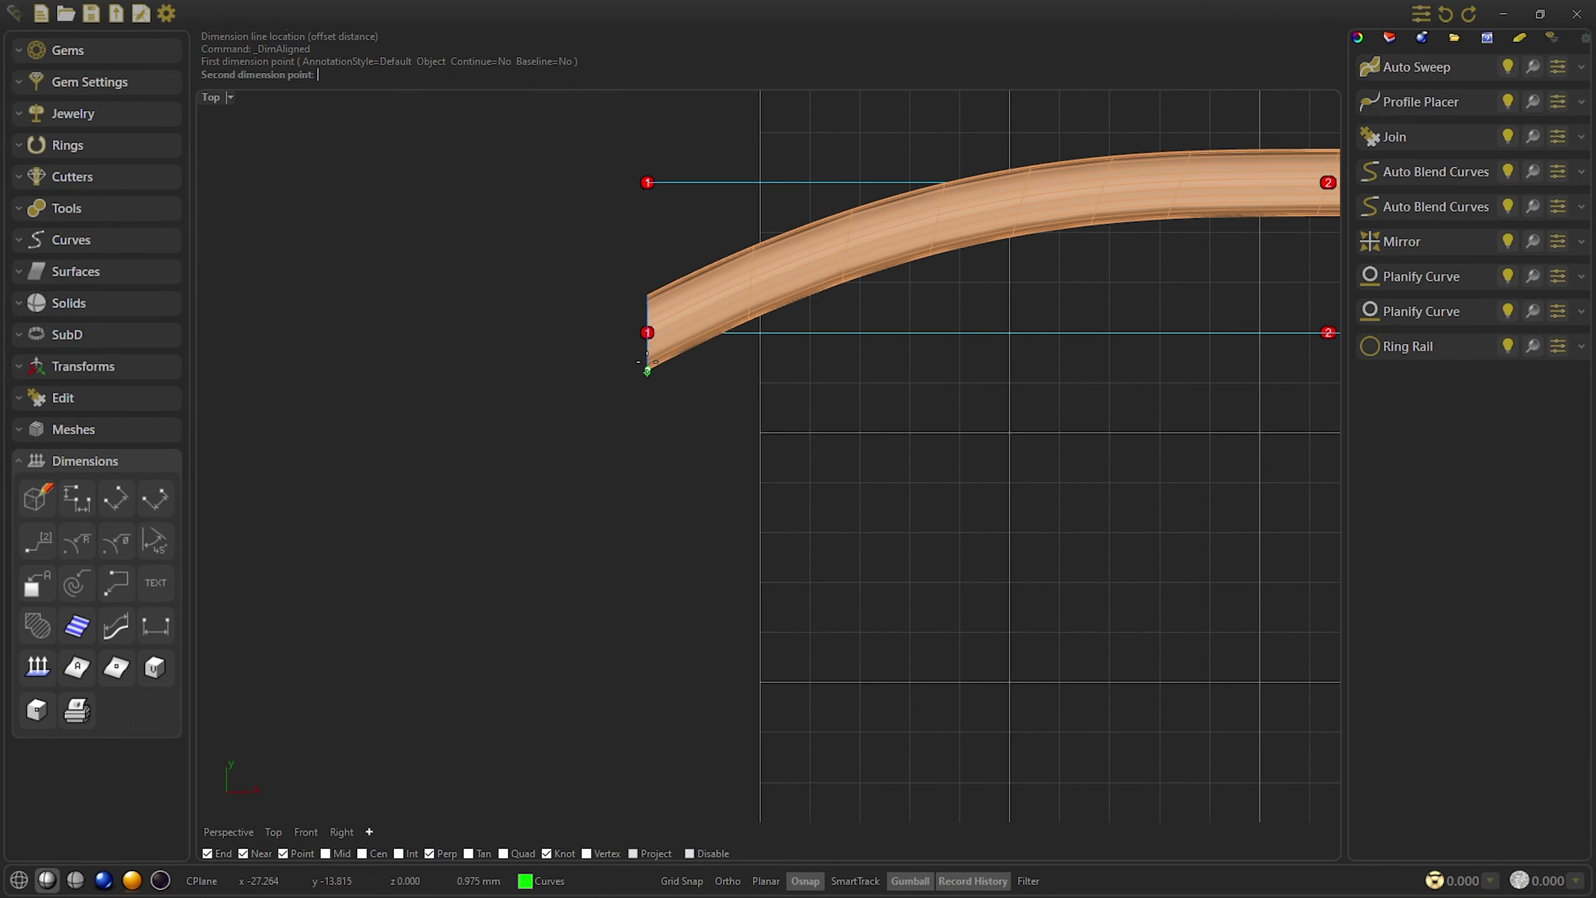
{"action": "left_click", "coordinate": [645, 287]}
{"action": "left_click", "coordinate": [523, 301]}
{"action": "scroll", "coordinate": [569, 350], "scroll_direction": "down", "scroll_amount": 2}
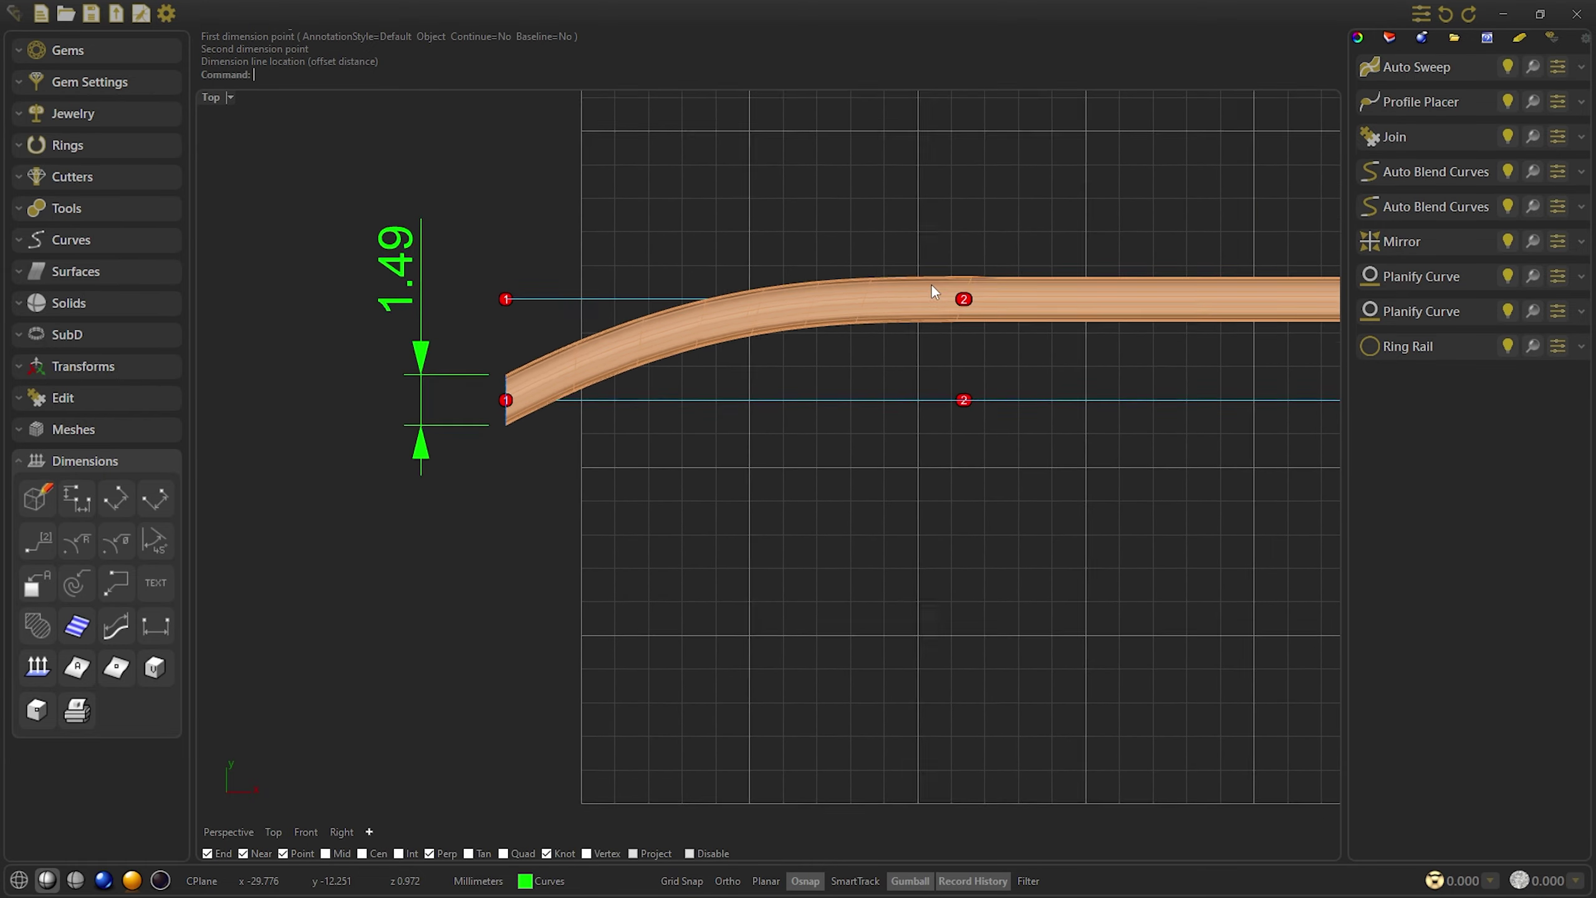
Compare the band's two dimensioned widths and examine its isocurves along the whole length in wireframe display
{"action": "scroll", "coordinate": [930, 283], "scroll_direction": "down", "scroll_amount": 1}
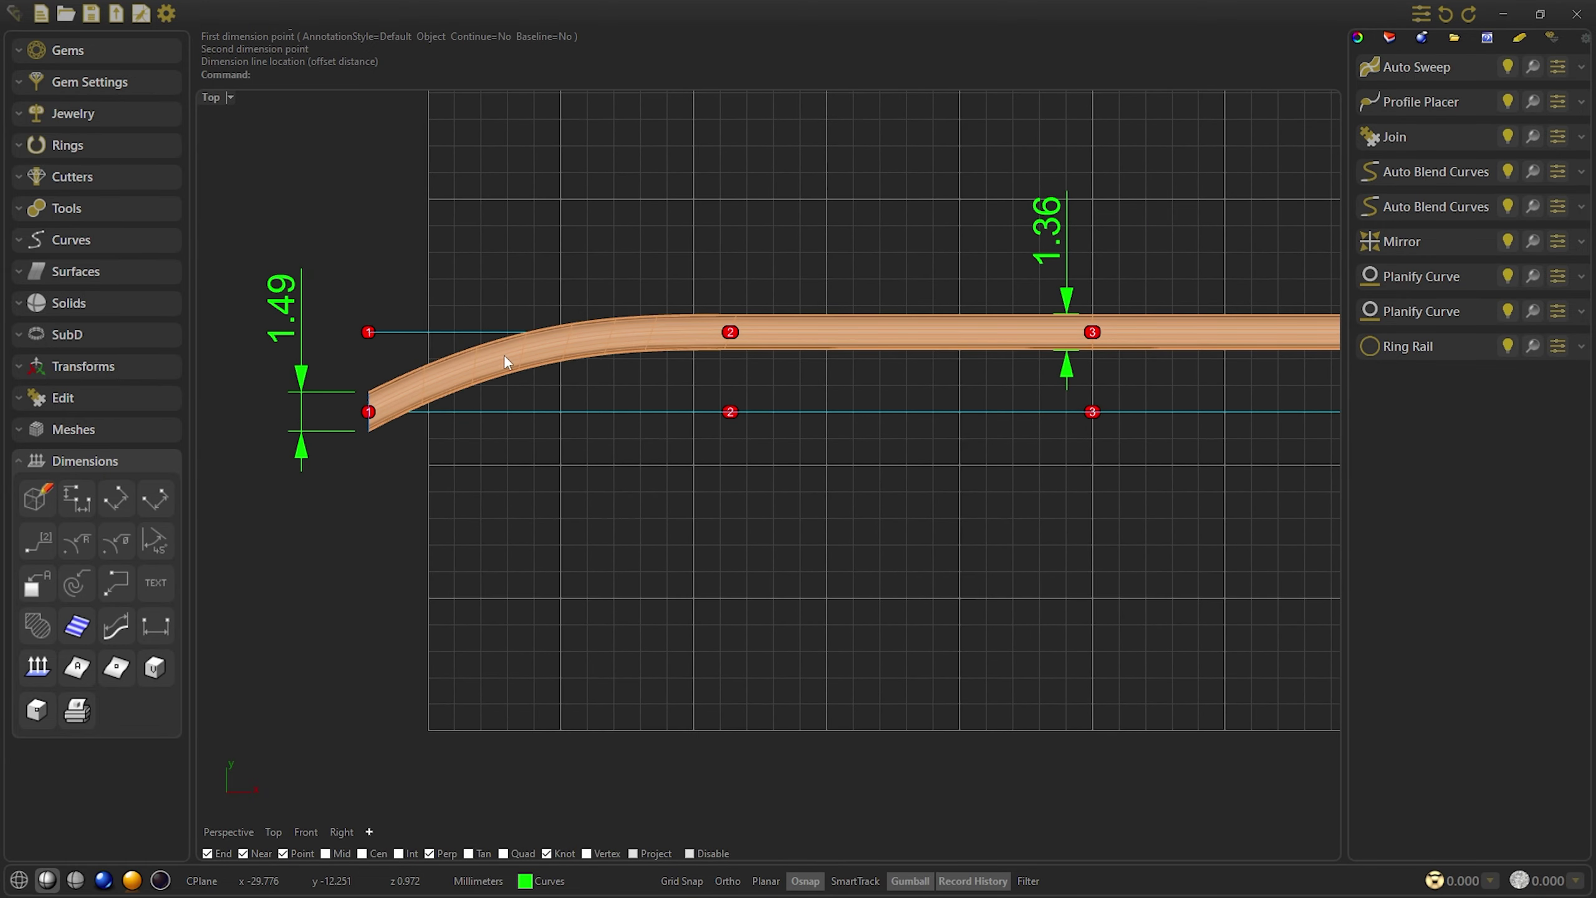
{"action": "scroll", "coordinate": [370, 423], "scroll_direction": "up", "scroll_amount": 1}
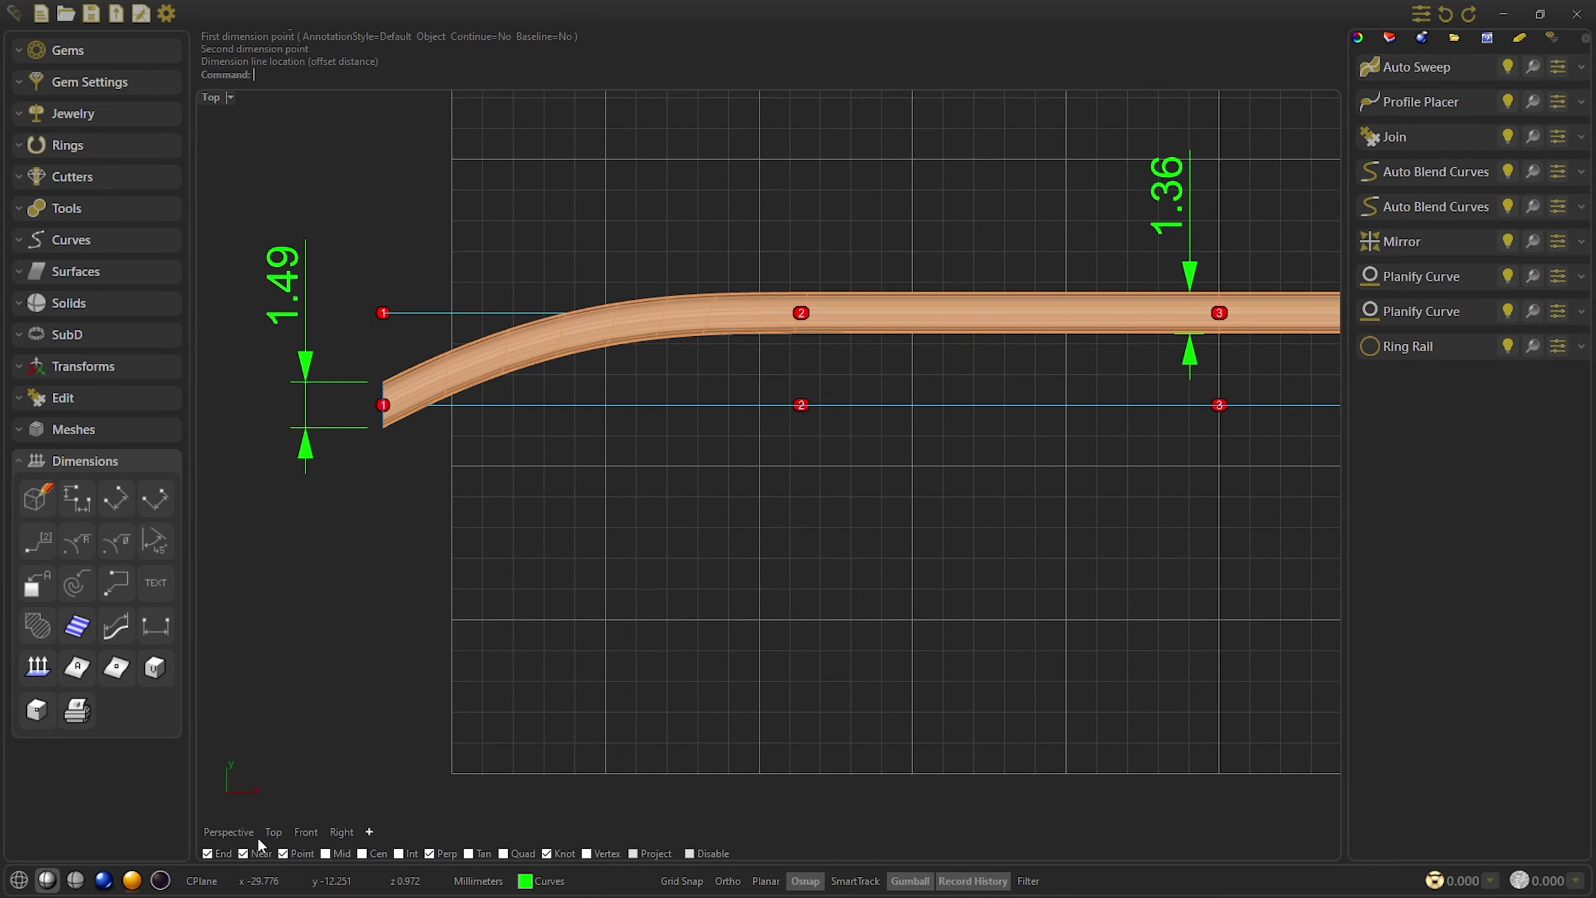
{"action": "left_click", "coordinate": [22, 881]}
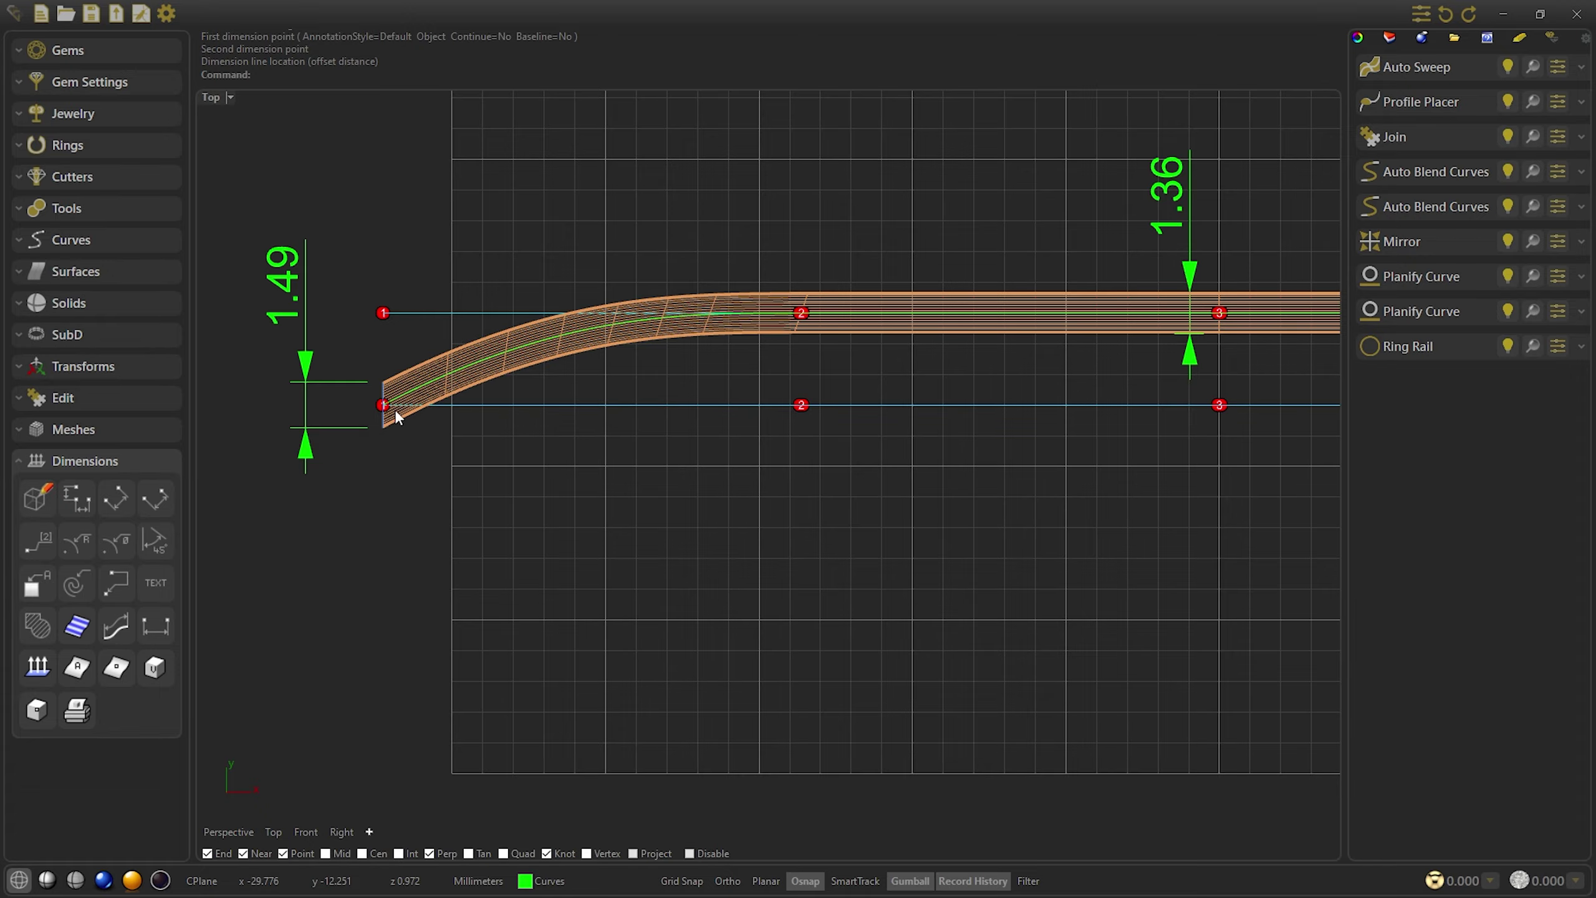
{"action": "scroll", "coordinate": [401, 383], "scroll_direction": "right", "scroll_amount": 3}
{"action": "left_click", "coordinate": [696, 298]}
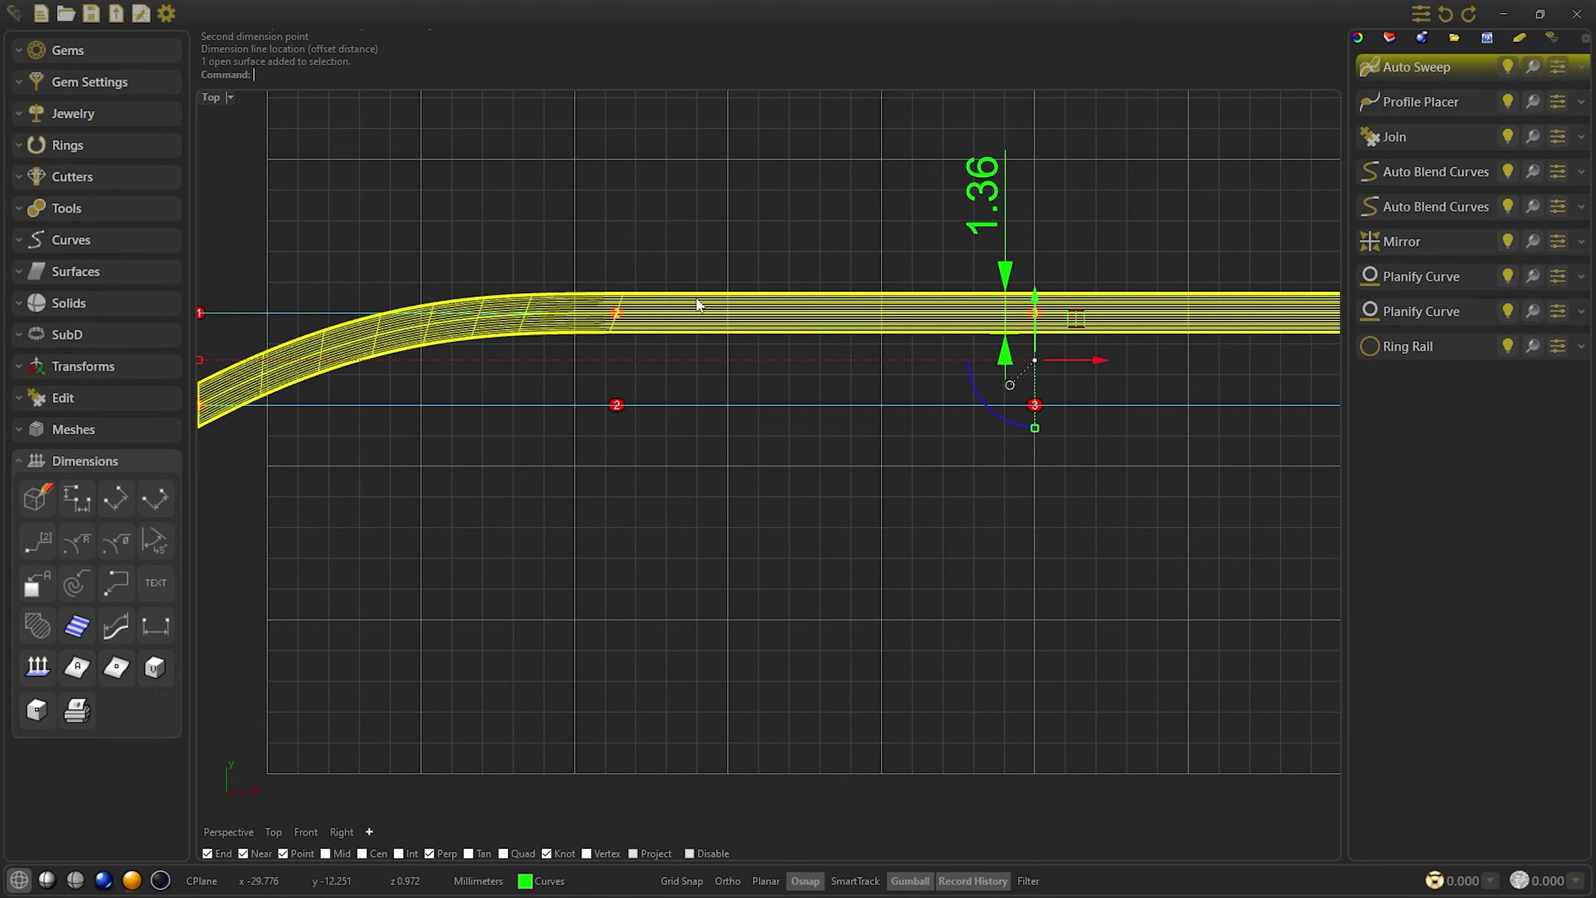
{"action": "scroll", "coordinate": [1043, 271], "scroll_direction": "right", "scroll_amount": 2}
{"action": "left_click", "coordinate": [1043, 271]}
{"action": "scroll", "coordinate": [1042, 271], "scroll_direction": "down", "scroll_amount": 1}
{"action": "scroll", "coordinate": [1105, 245], "scroll_direction": "right", "scroll_amount": 3}
{"action": "scroll", "coordinate": [1104, 246], "scroll_direction": "down", "scroll_amount": 2}
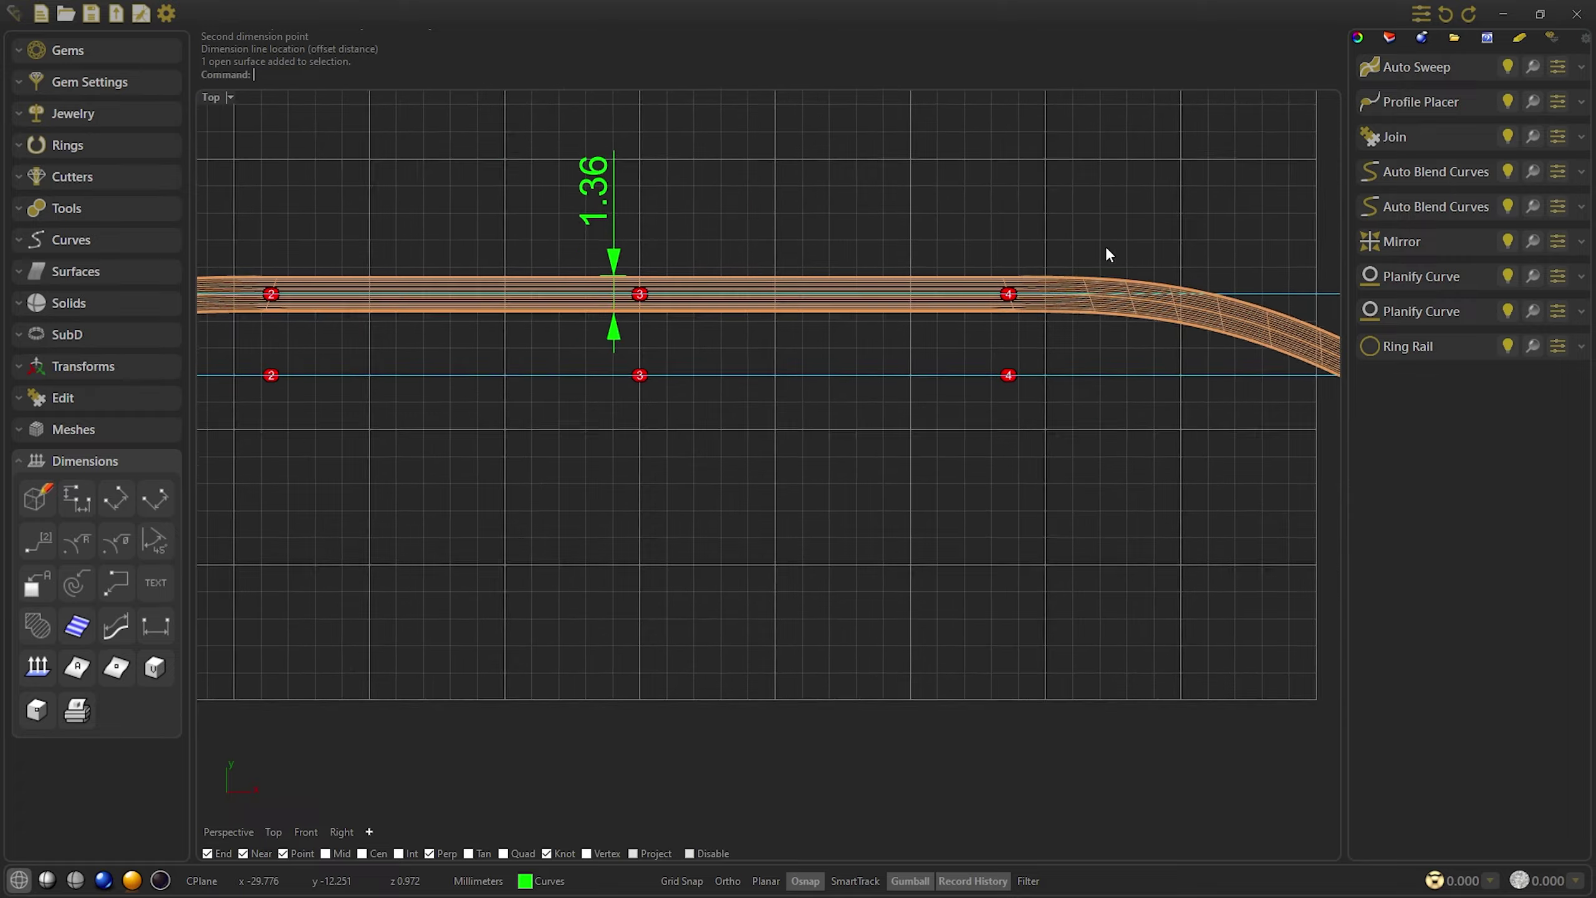
Delete both aligned dimensions from the swept band
{"action": "scroll", "coordinate": [564, 190], "scroll_direction": "left", "scroll_amount": 2}
{"action": "scroll", "coordinate": [563, 402], "scroll_direction": "left", "scroll_amount": 4}
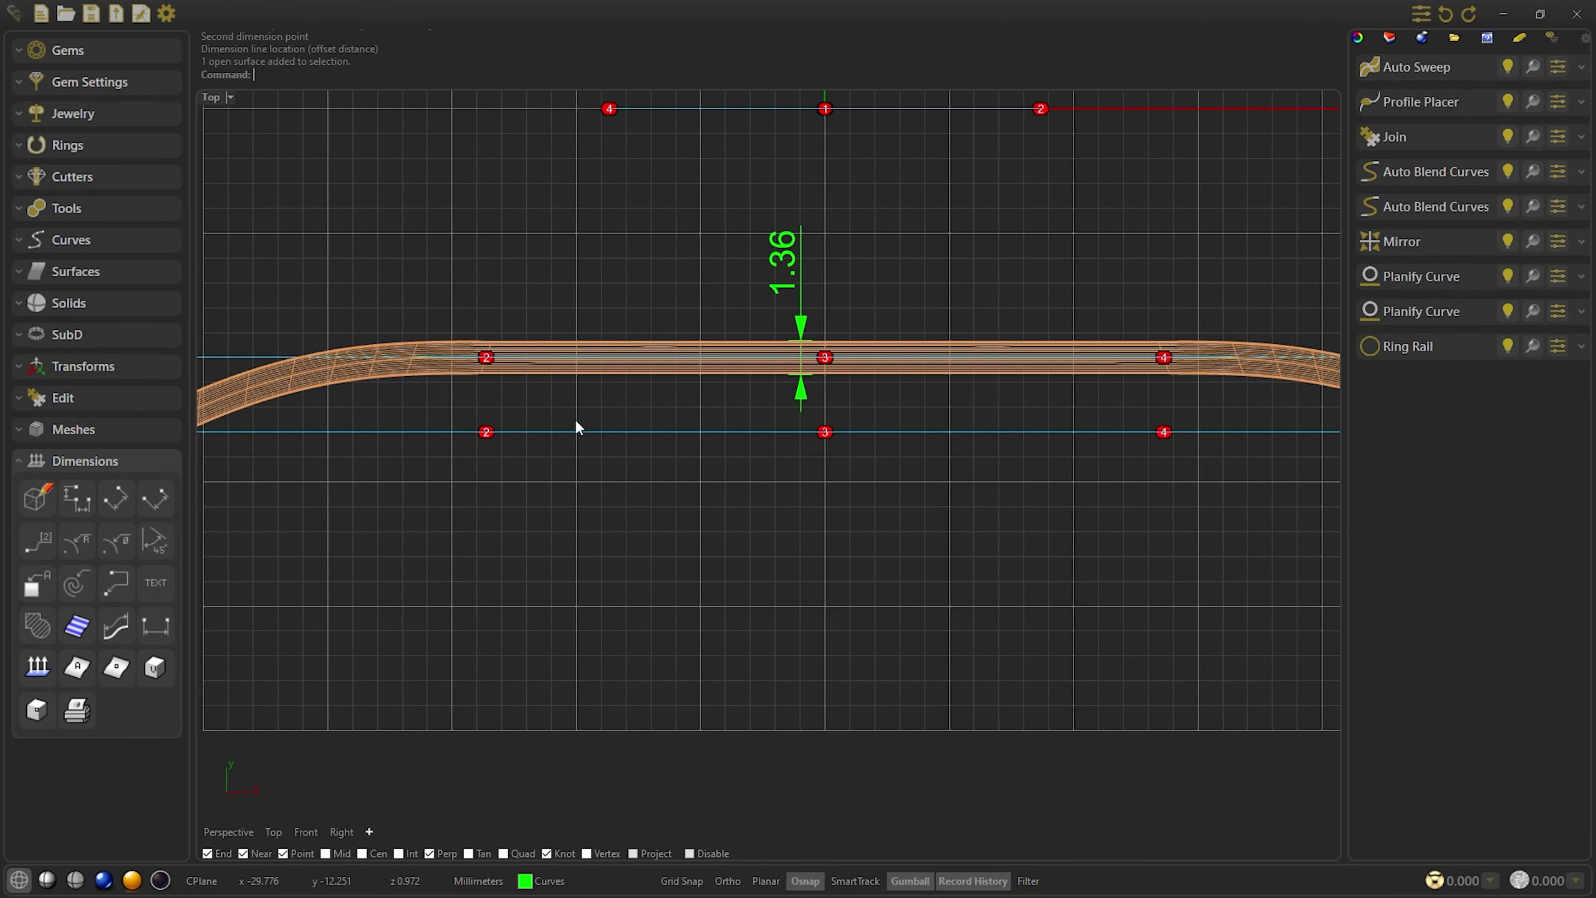
{"action": "scroll", "coordinate": [760, 264], "scroll_direction": "up", "scroll_amount": 1}
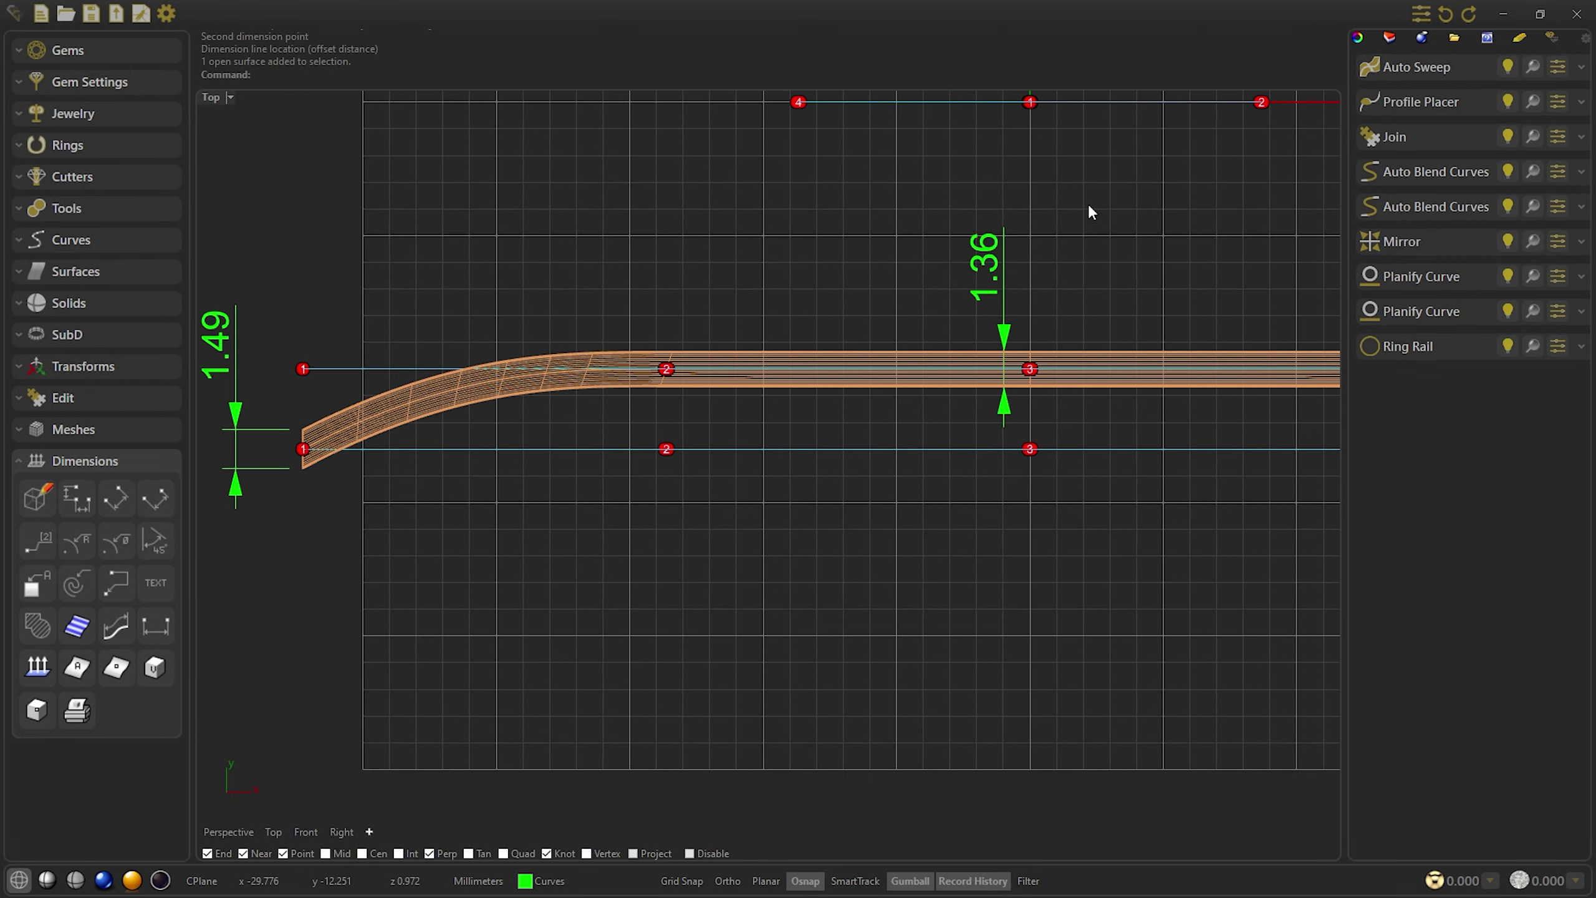
{"action": "left_click_drag", "start_coordinate": [1087, 204], "coordinate": [298, 341]}
{"action": "key", "text": "Delete"}
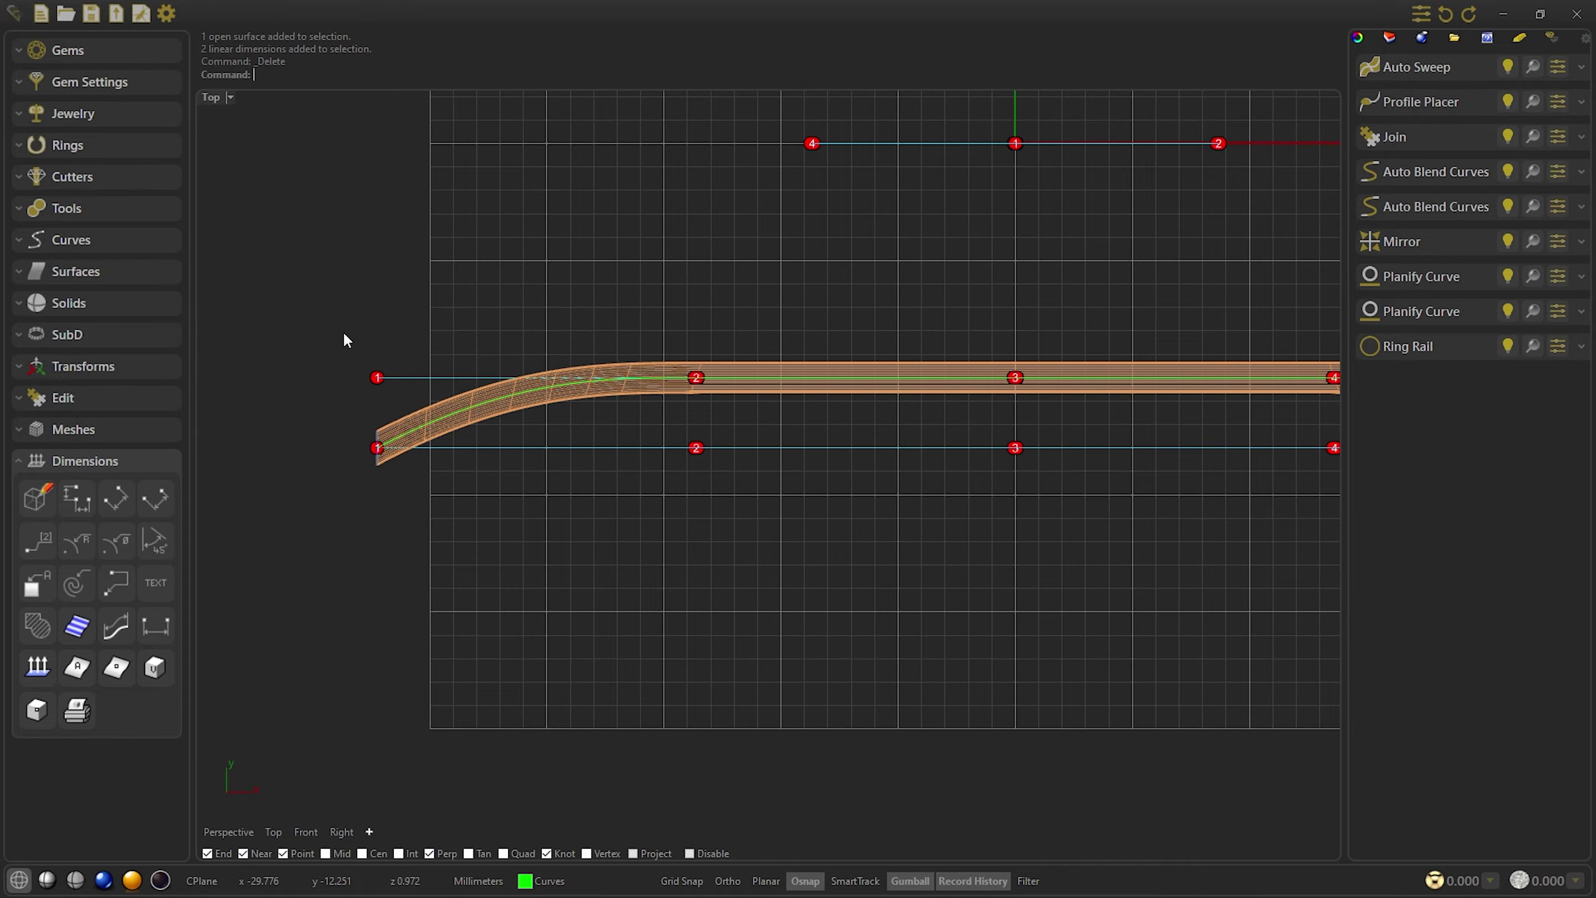
In the Perspective view, switch to shaded display and hide the swept band so only its curves and end profile show
{"action": "left_click", "coordinate": [228, 832]}
{"action": "right_click_drag", "start_coordinate": [575, 404], "coordinate": [772, 475]}
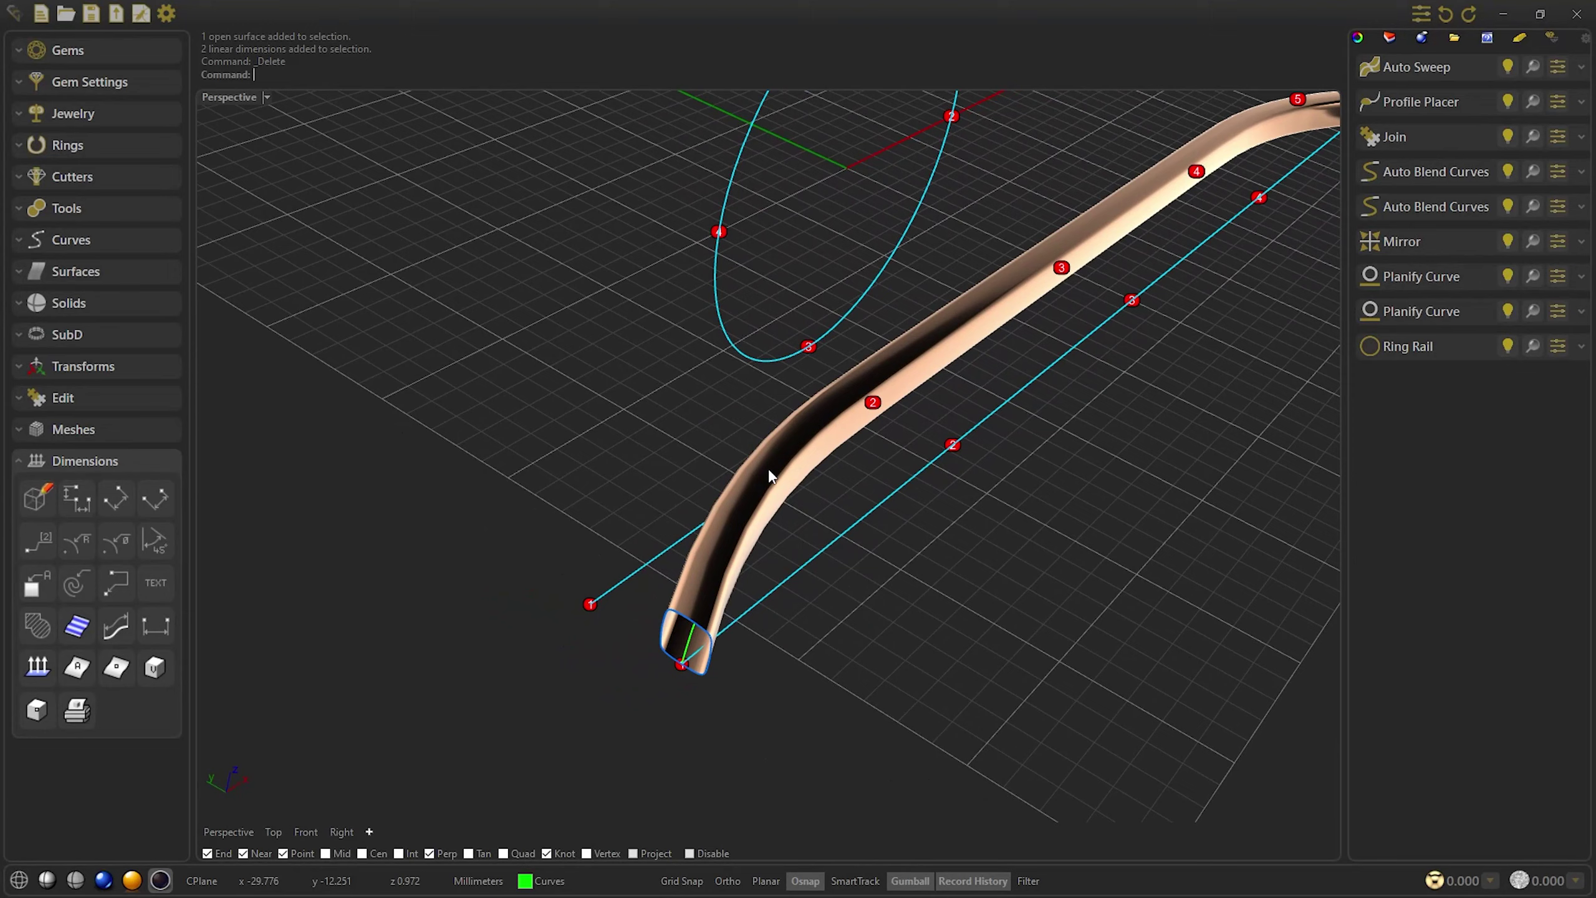
{"action": "left_click", "coordinate": [47, 880]}
{"action": "left_click", "coordinate": [1161, 217]}
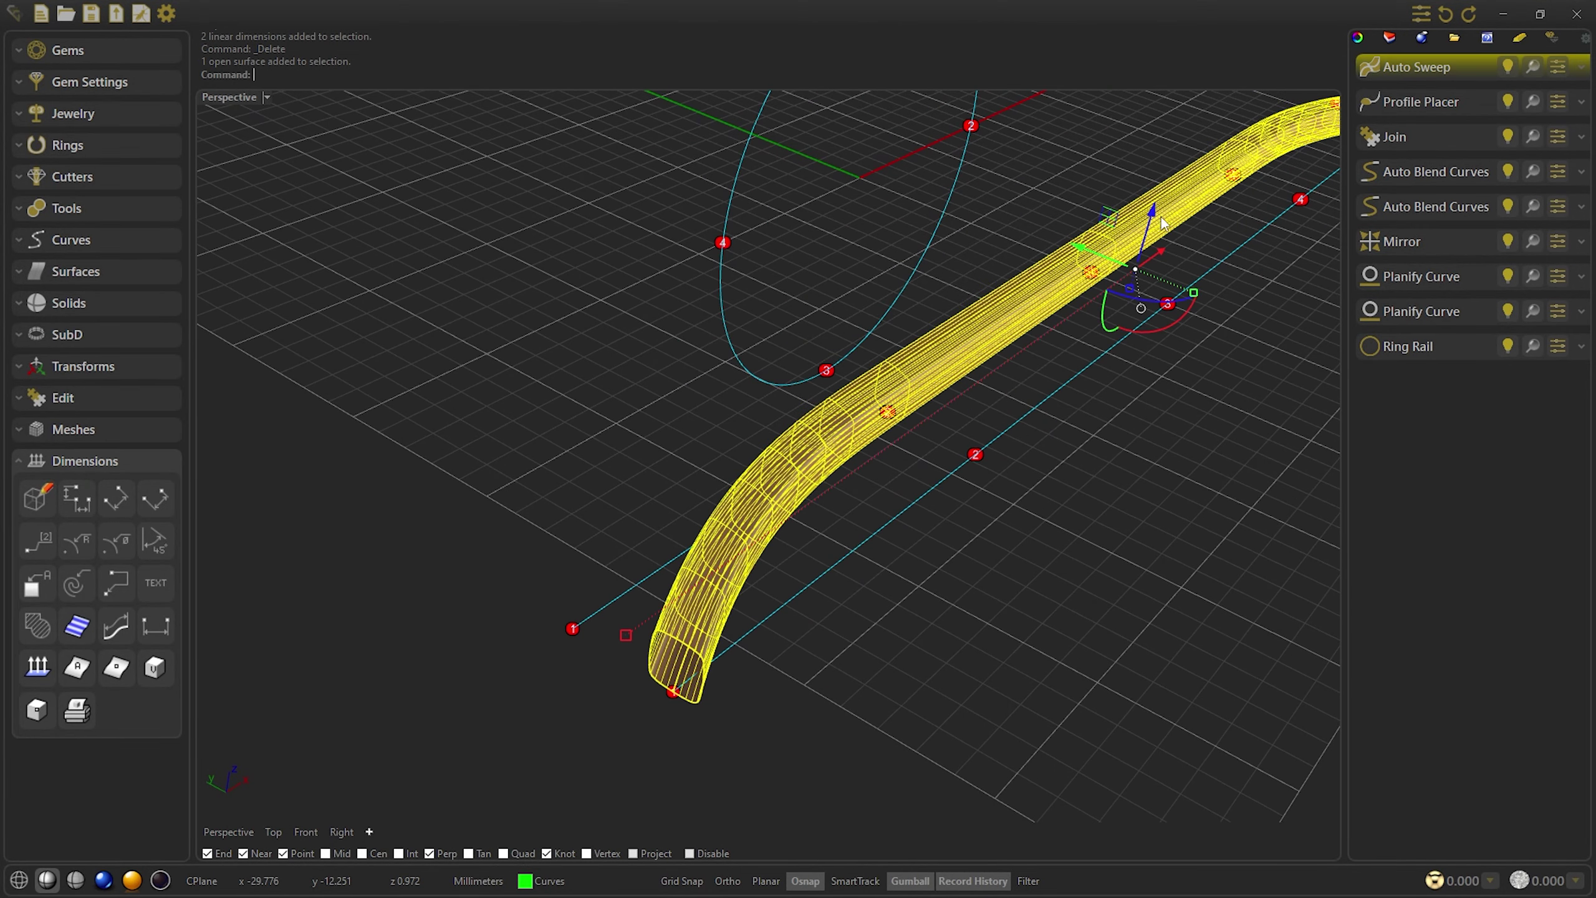
{"action": "left_click", "coordinate": [1508, 65]}
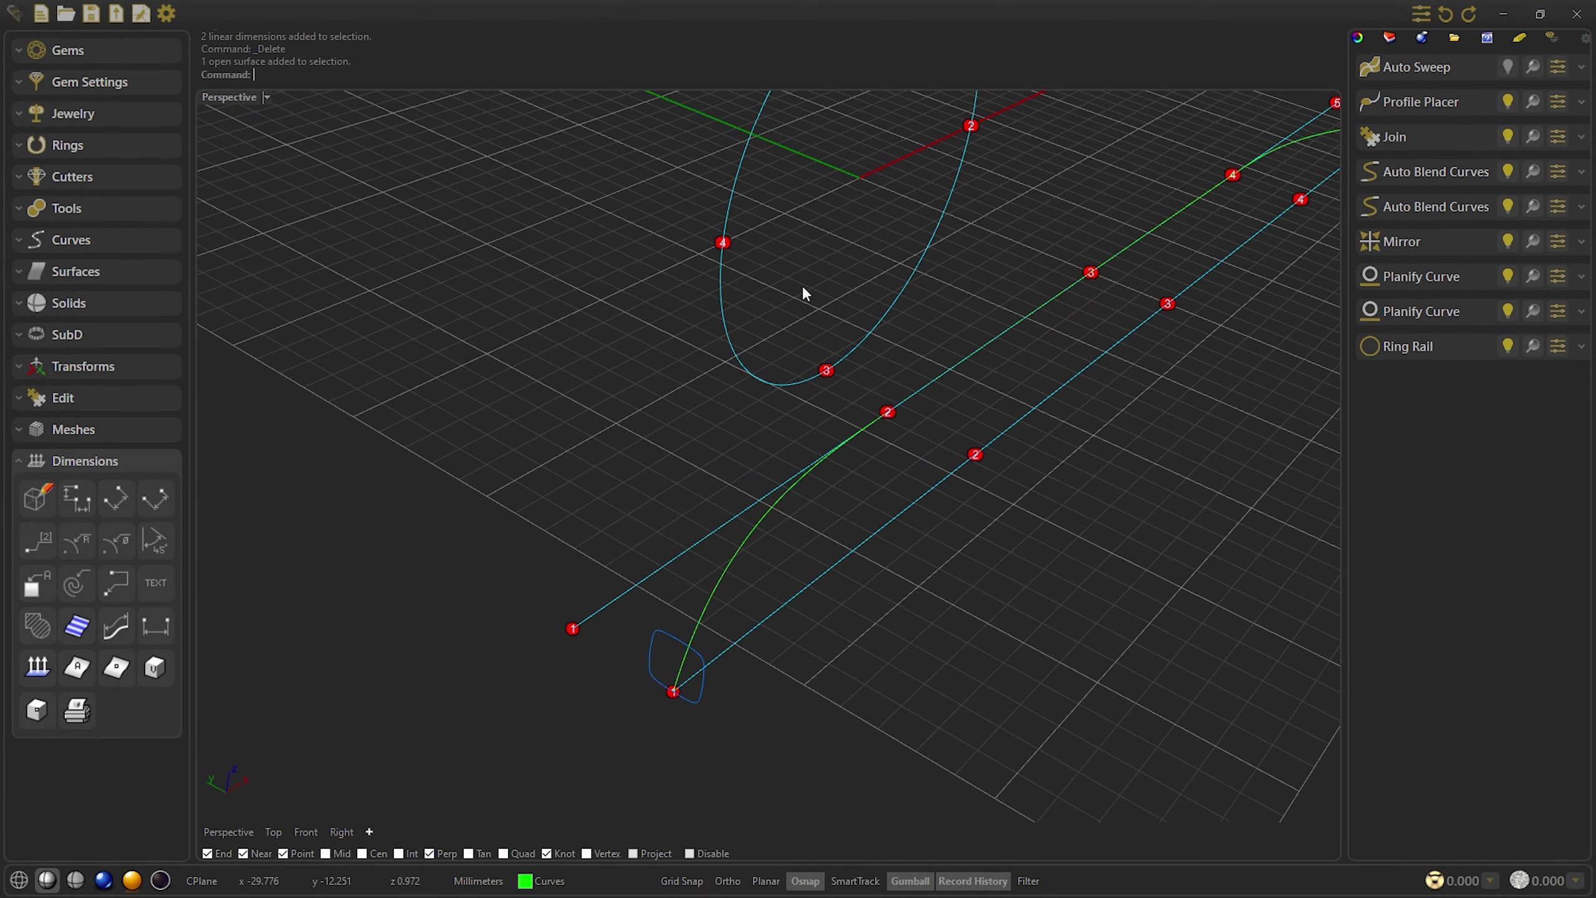
Place a 1.50 by 1.50 profile with Profile Placer on the first blend curve's end at position 2
{"action": "left_click", "coordinate": [80, 212]}
{"action": "left_click", "coordinate": [36, 246]}
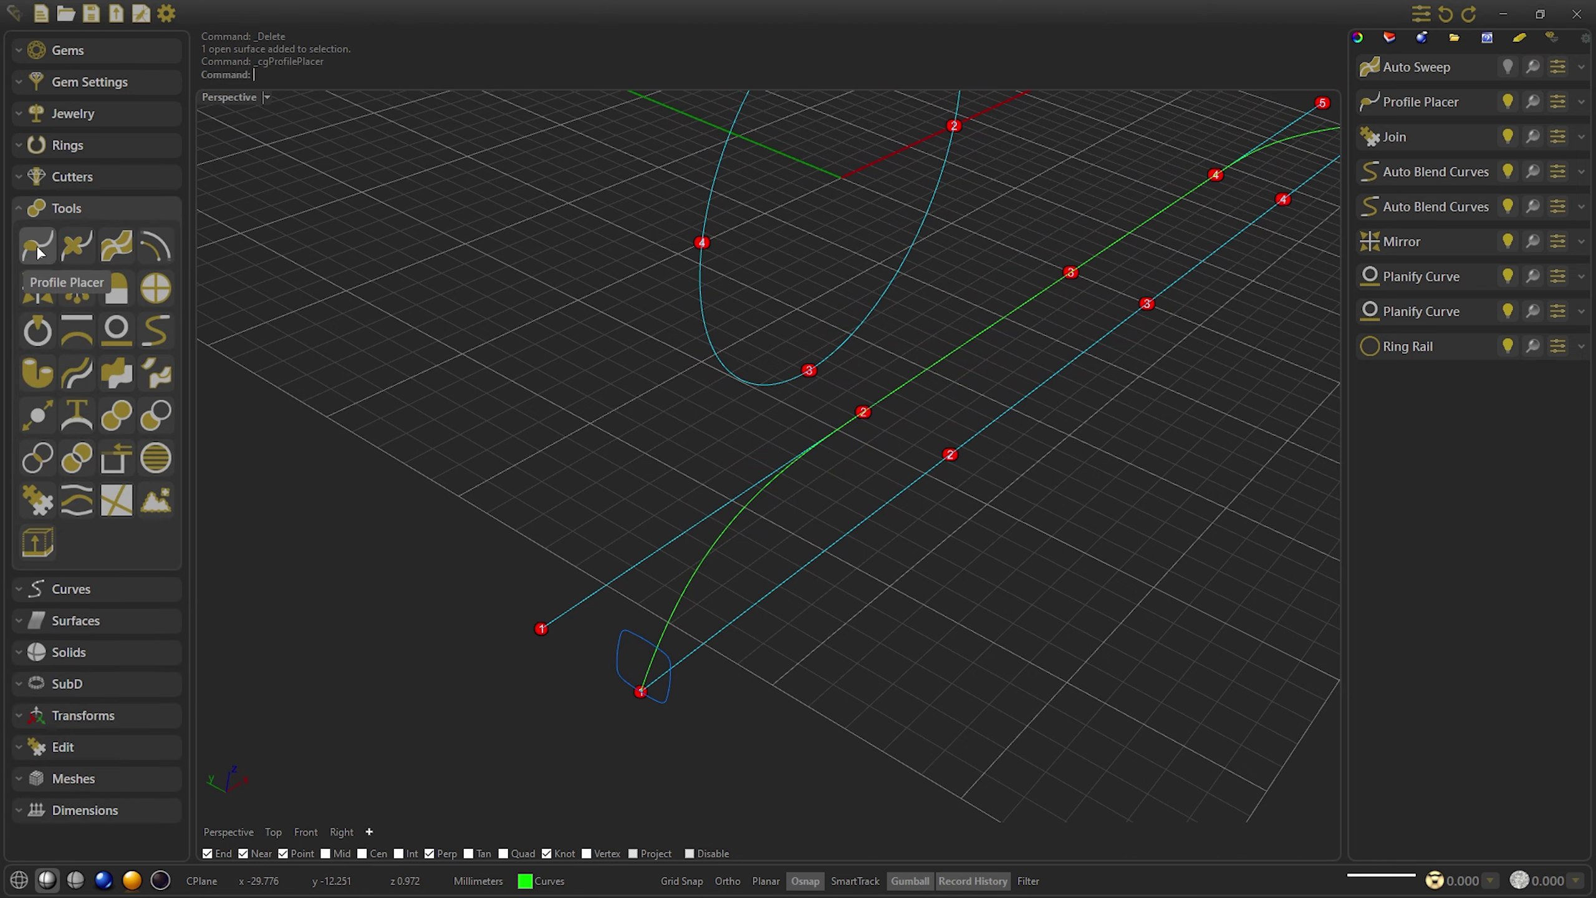
{"action": "left_click", "coordinate": [1405, 91]}
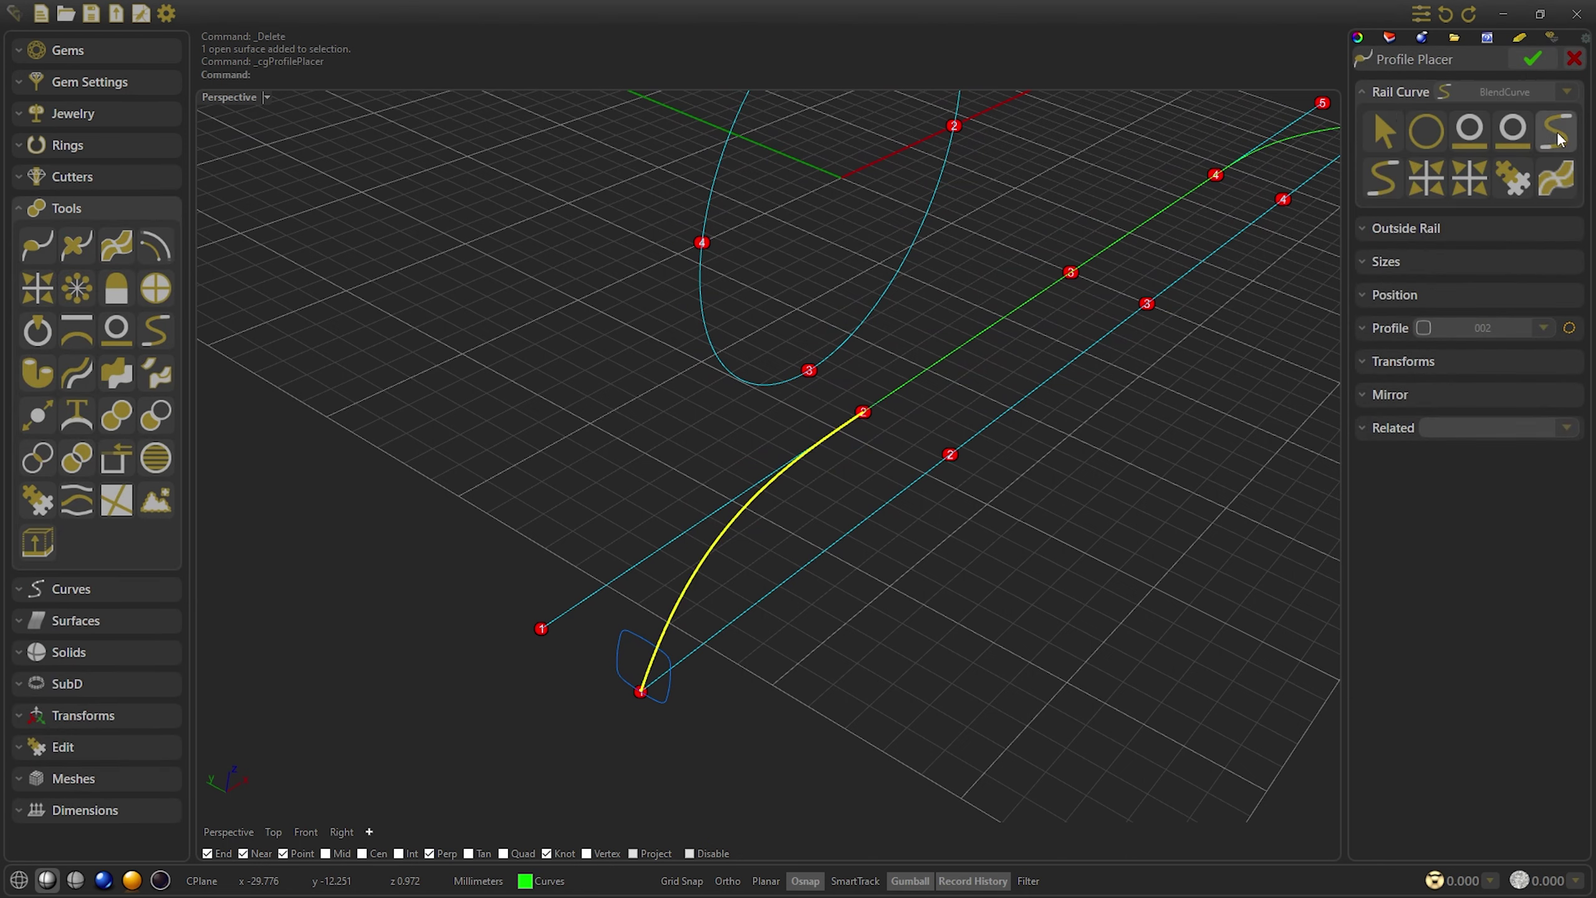
{"action": "key", "text": "Return"}
{"action": "left_click", "coordinate": [1395, 294]}
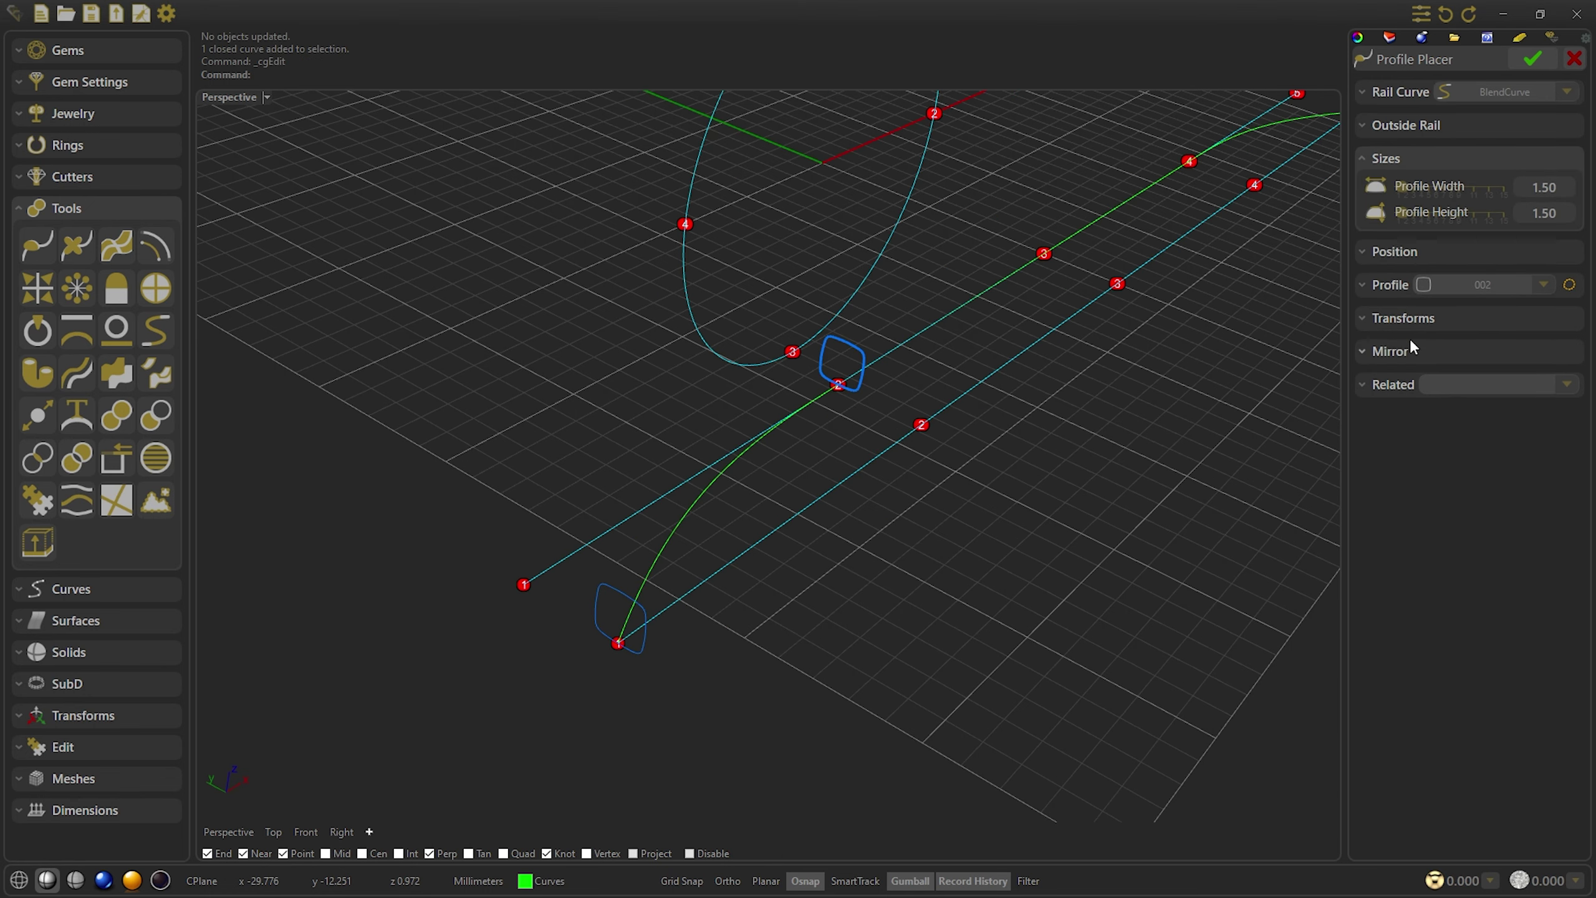
Mirror the position 2 profile across Y onto the opposite side of the rail and accept the placement
{"action": "left_click", "coordinate": [1427, 320]}
{"action": "left_click", "coordinate": [1424, 425]}
{"action": "left_click", "coordinate": [1534, 319]}
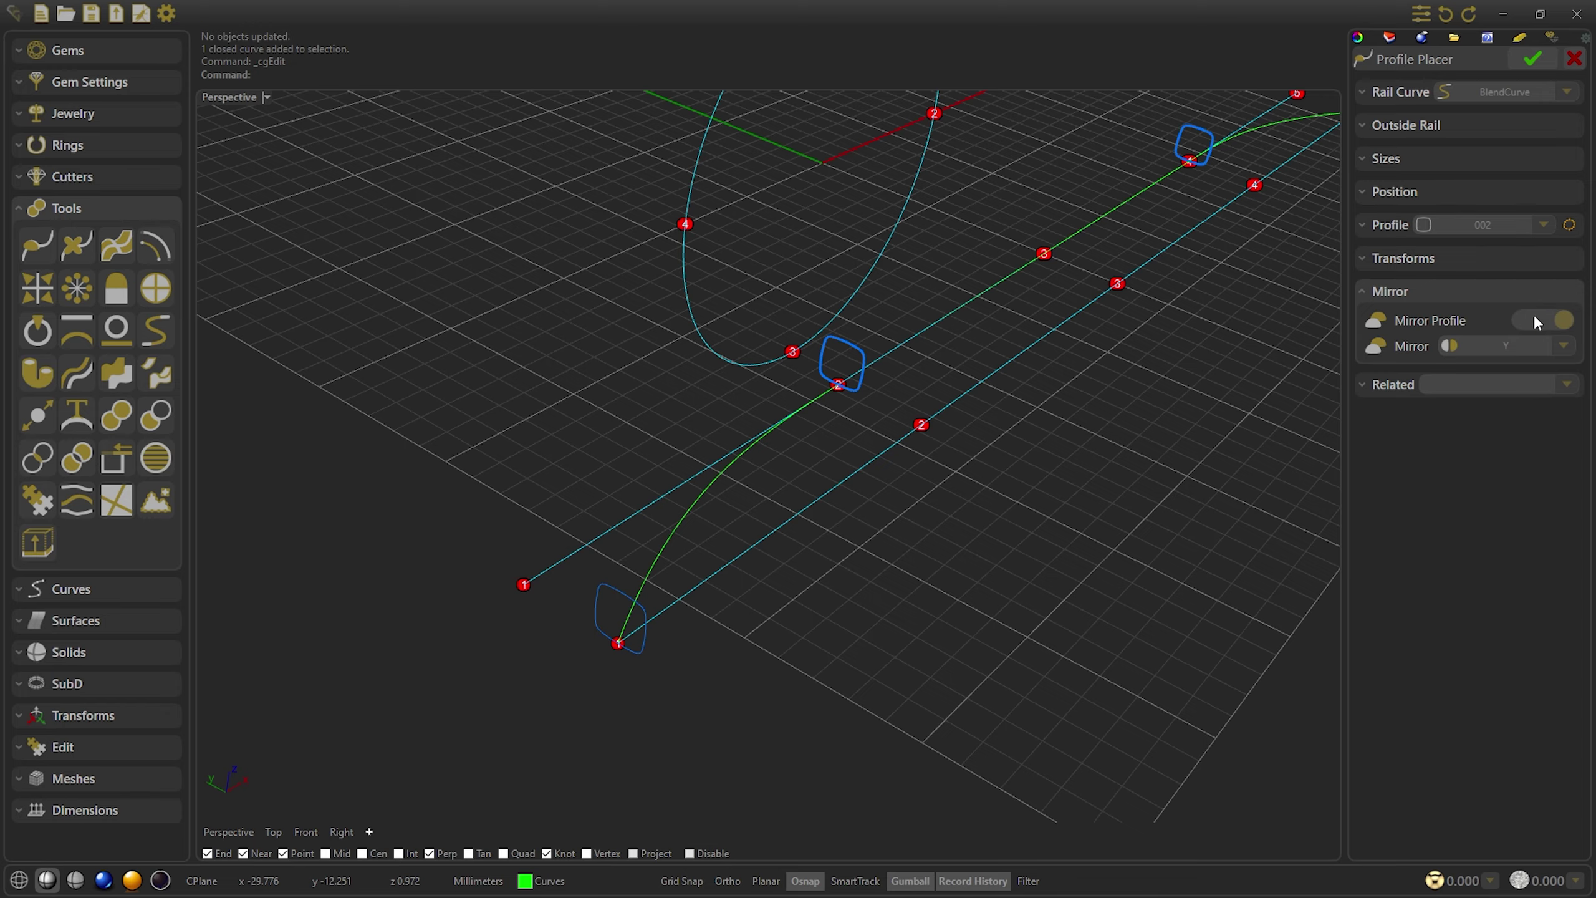
{"action": "scroll", "coordinate": [1075, 335], "scroll_direction": "down", "scroll_amount": 3}
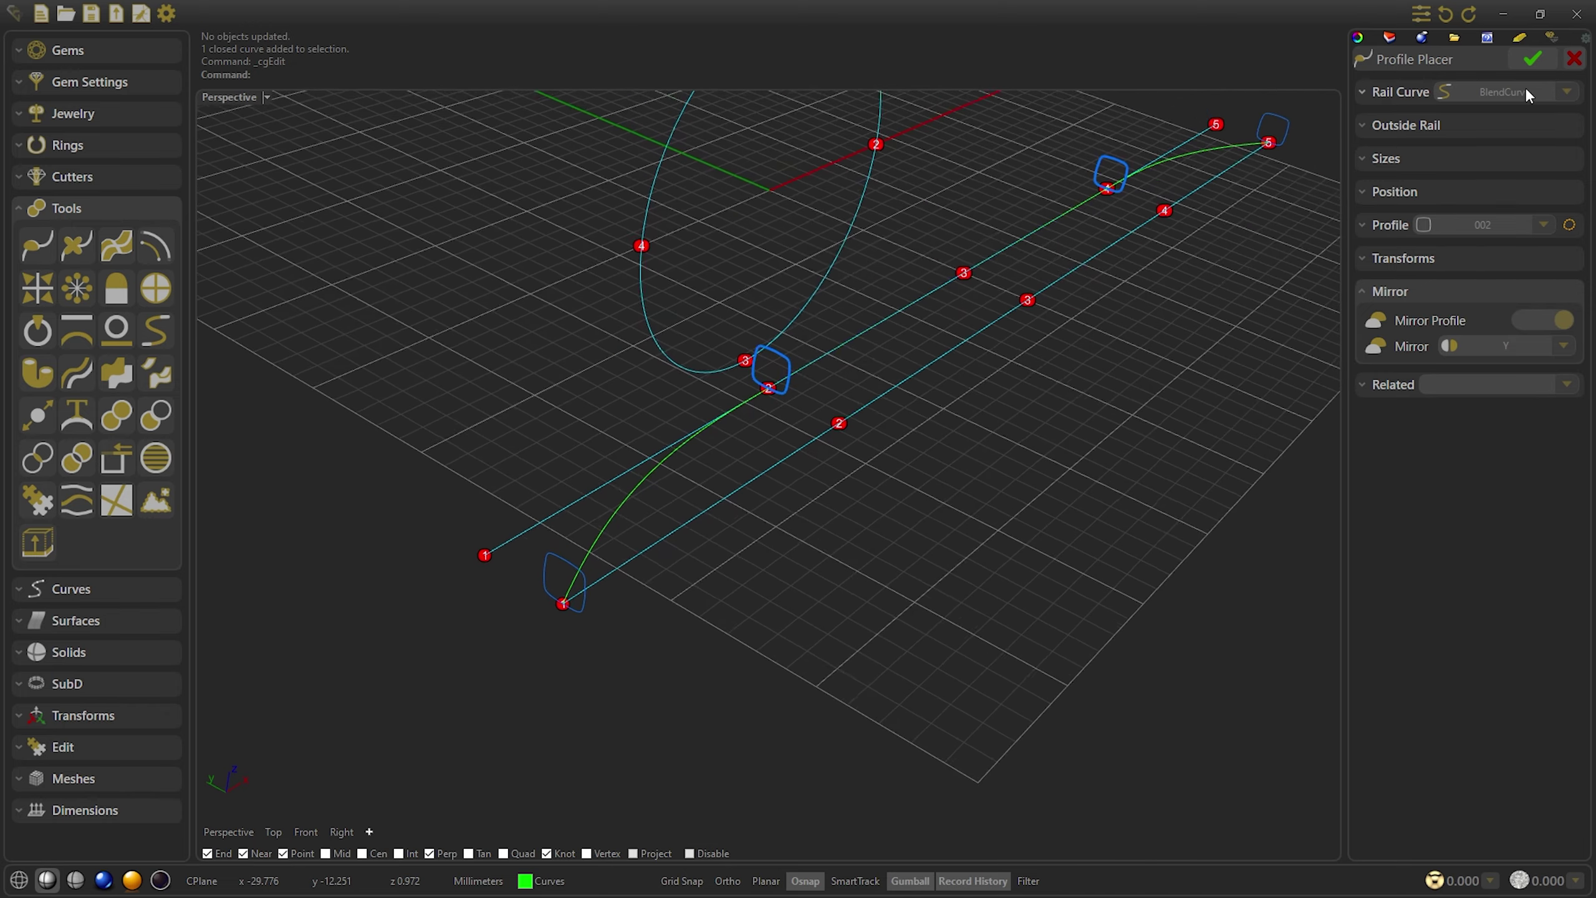
{"action": "left_click", "coordinate": [1534, 59]}
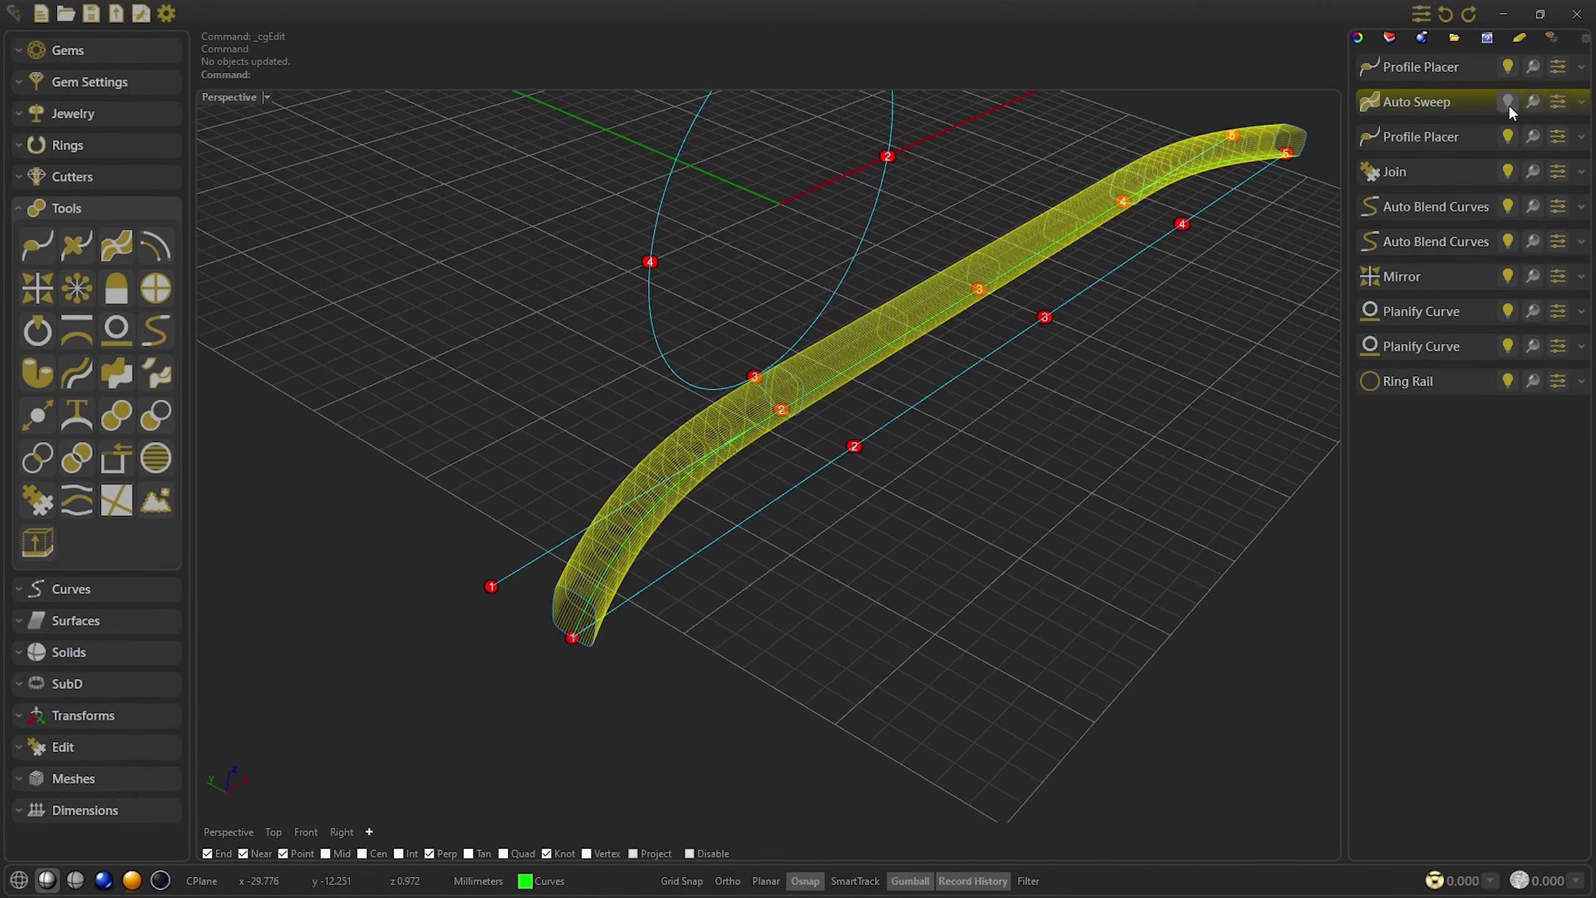
Show the Auto Sweep band again and add the new mirrored profiles to its sweep profiles
{"action": "double_click", "coordinate": [1436, 101]}
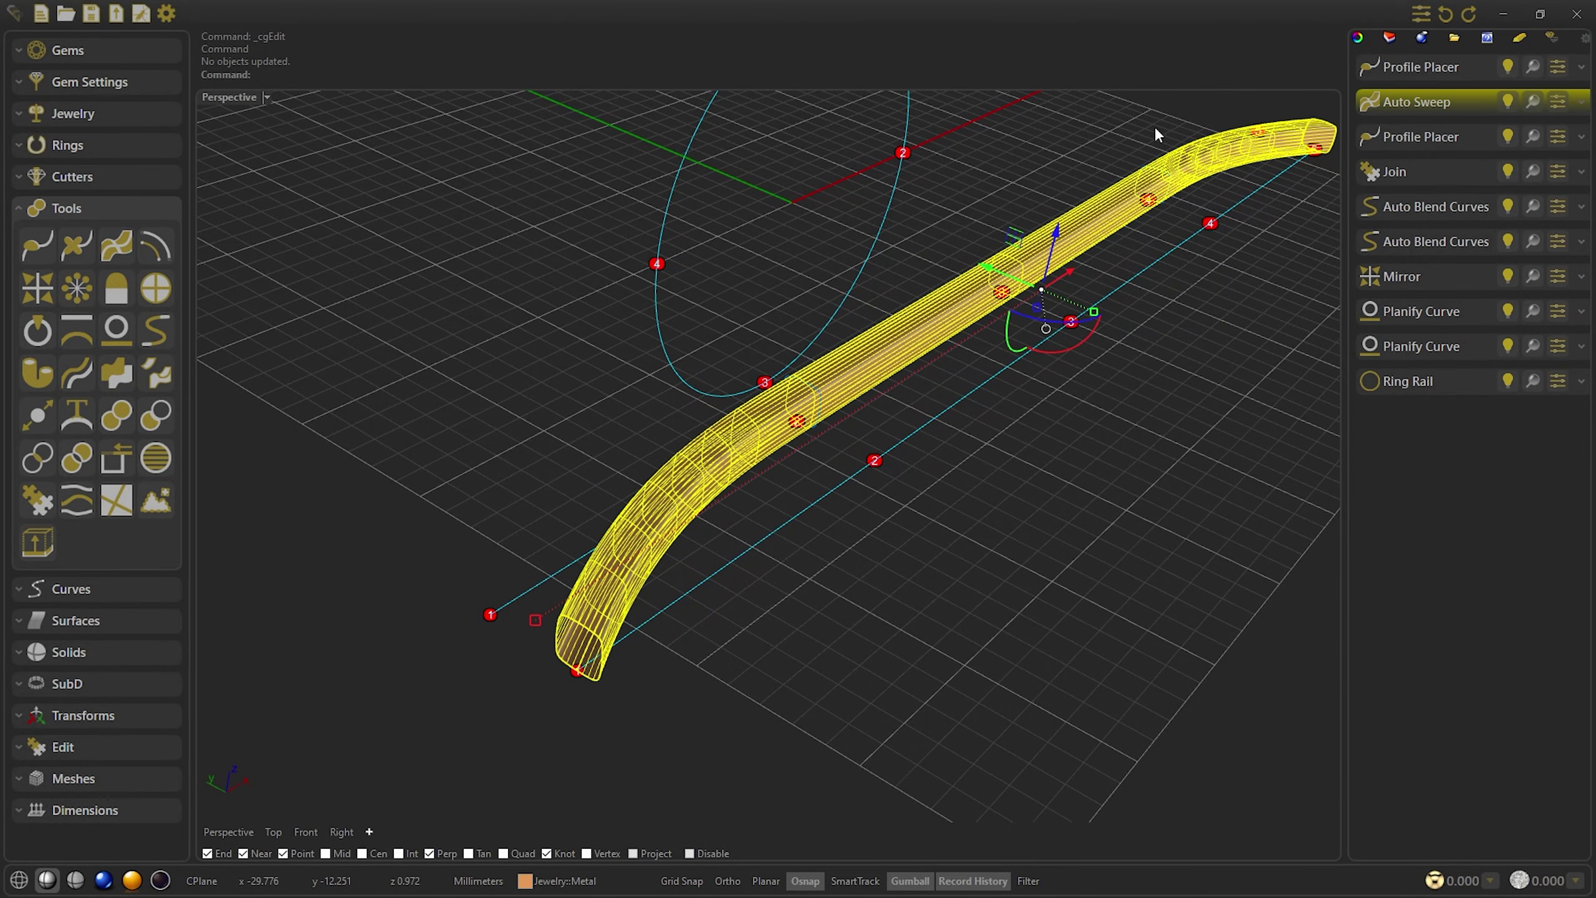
{"action": "left_click", "coordinate": [1412, 135]}
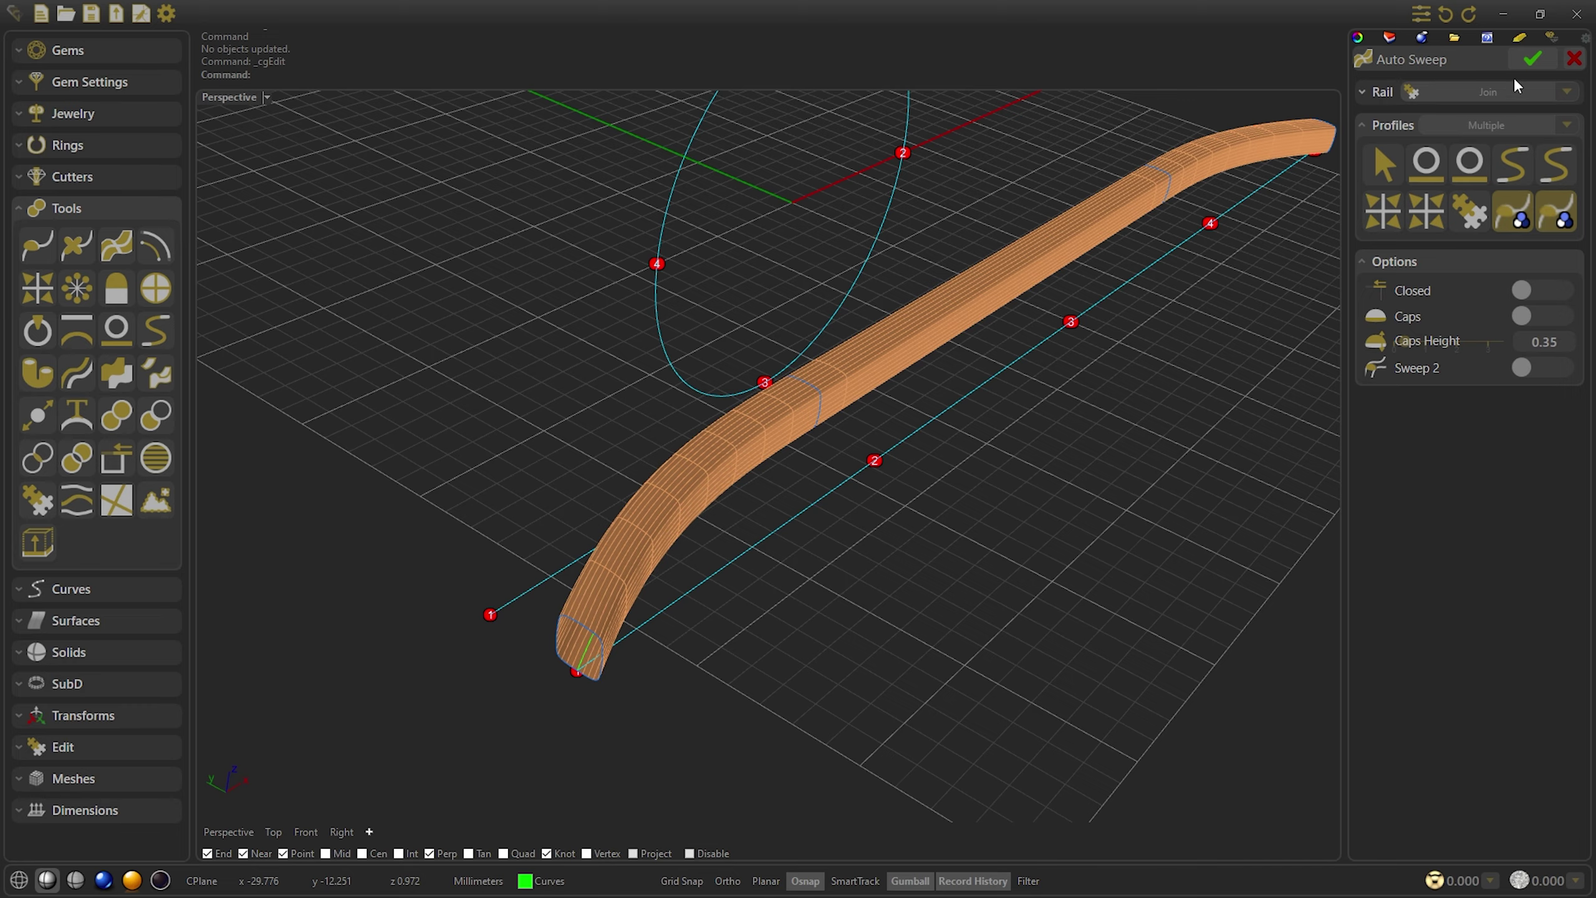
{"action": "left_click", "coordinate": [1522, 52]}
Examine the updated band from above at the added position 2 profiles and at its end at position 1
{"action": "right_click_drag", "start_coordinate": [1200, 196], "coordinate": [649, 329]}
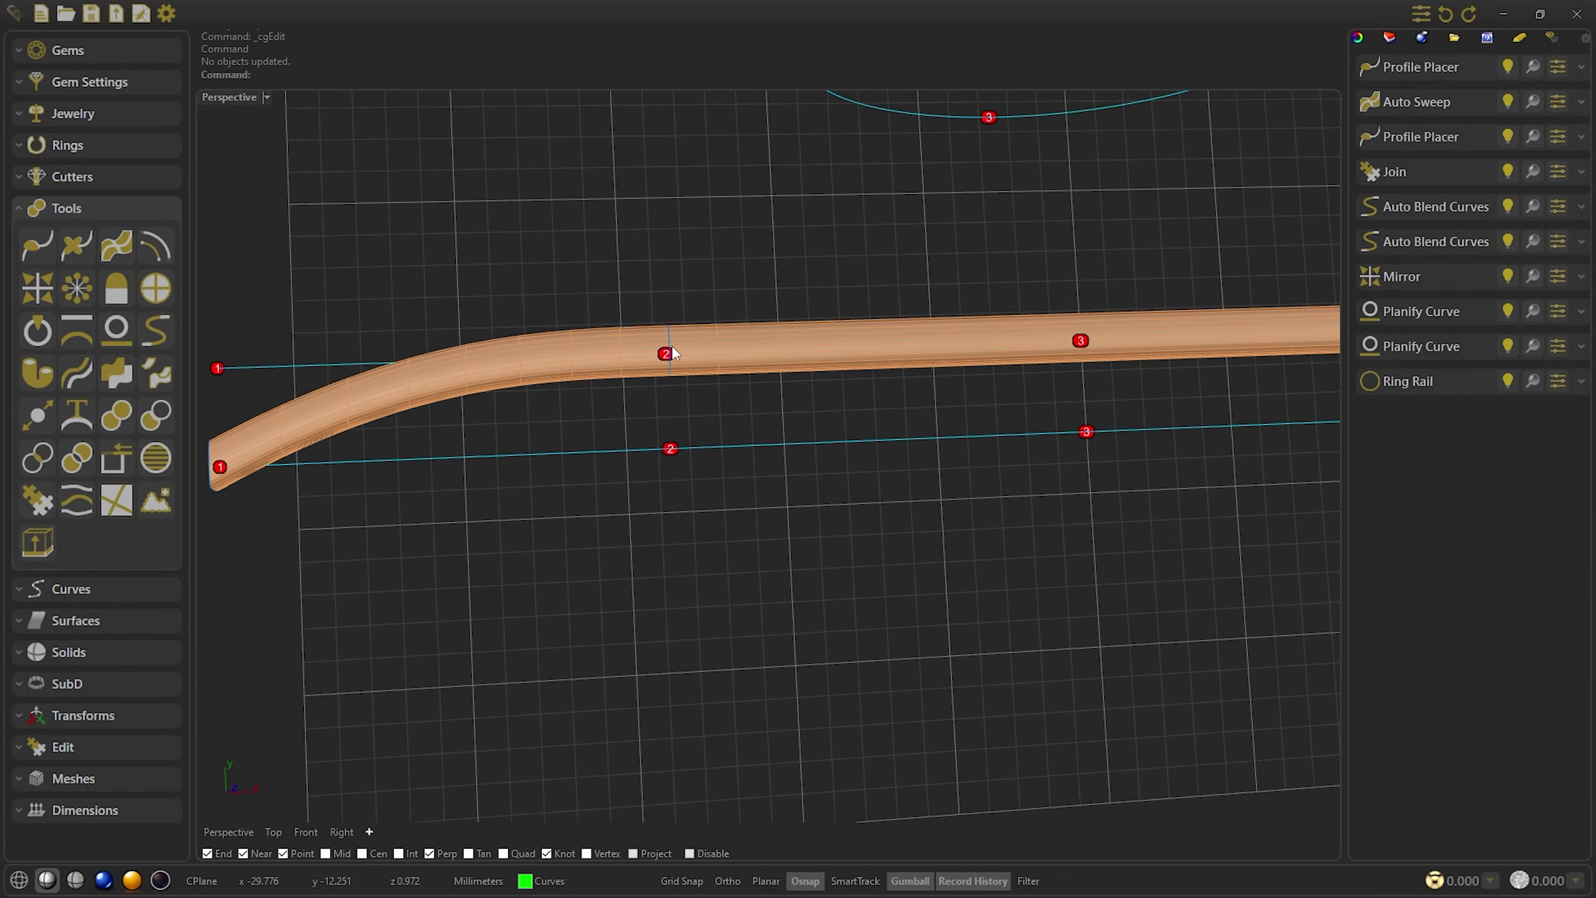
{"action": "left_click", "coordinate": [668, 367]}
{"action": "left_click", "coordinate": [735, 402]}
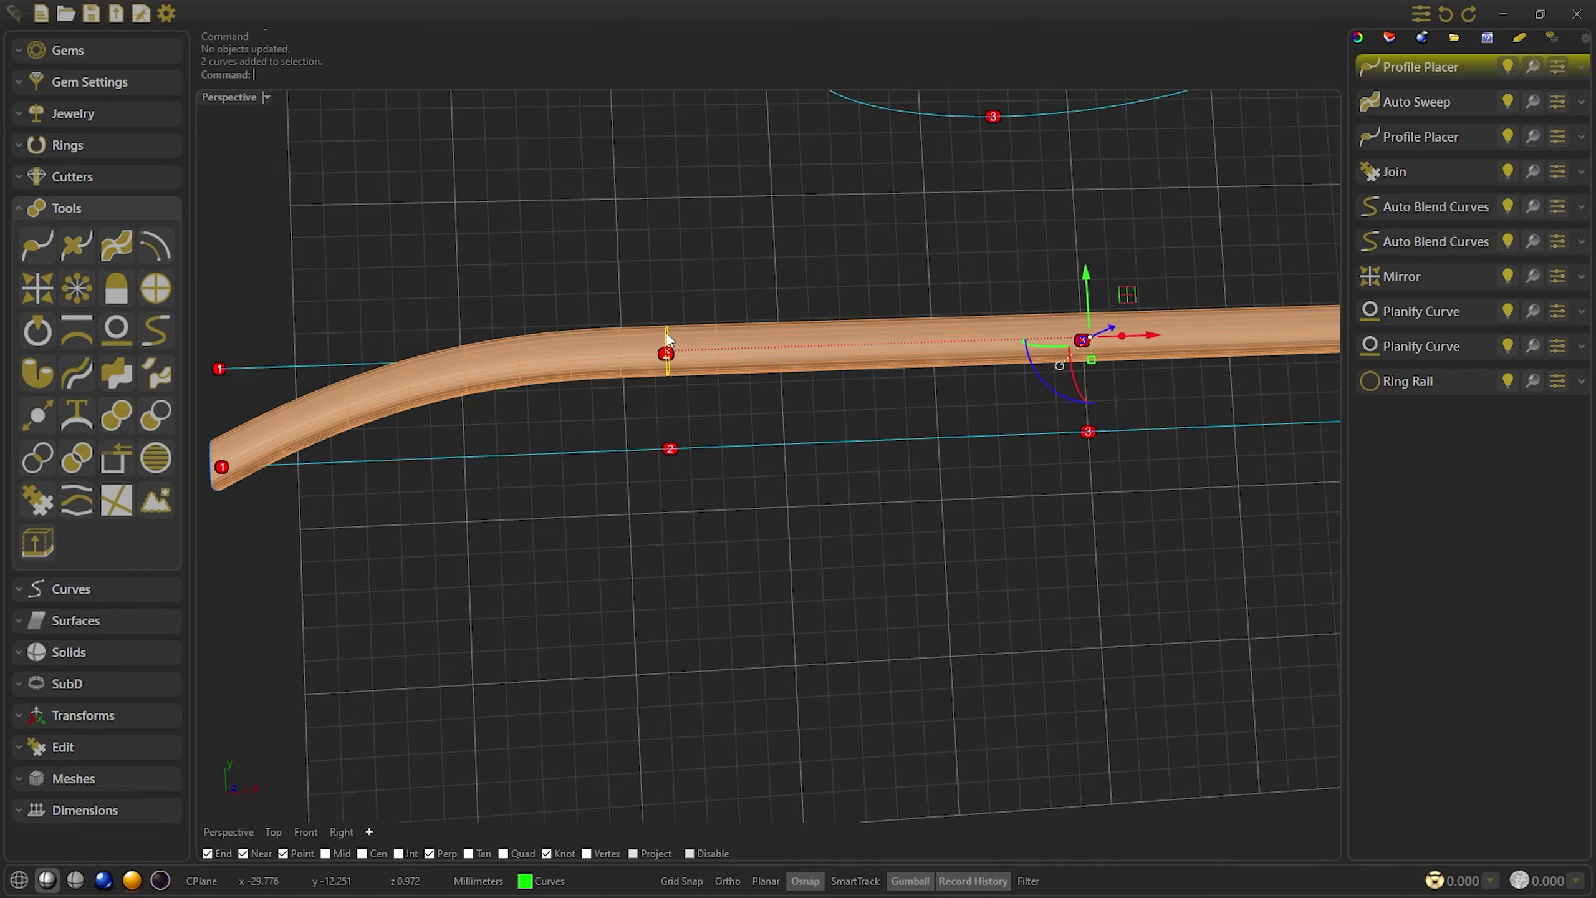
{"action": "right_click_drag", "start_coordinate": [658, 323], "coordinate": [1129, 292]}
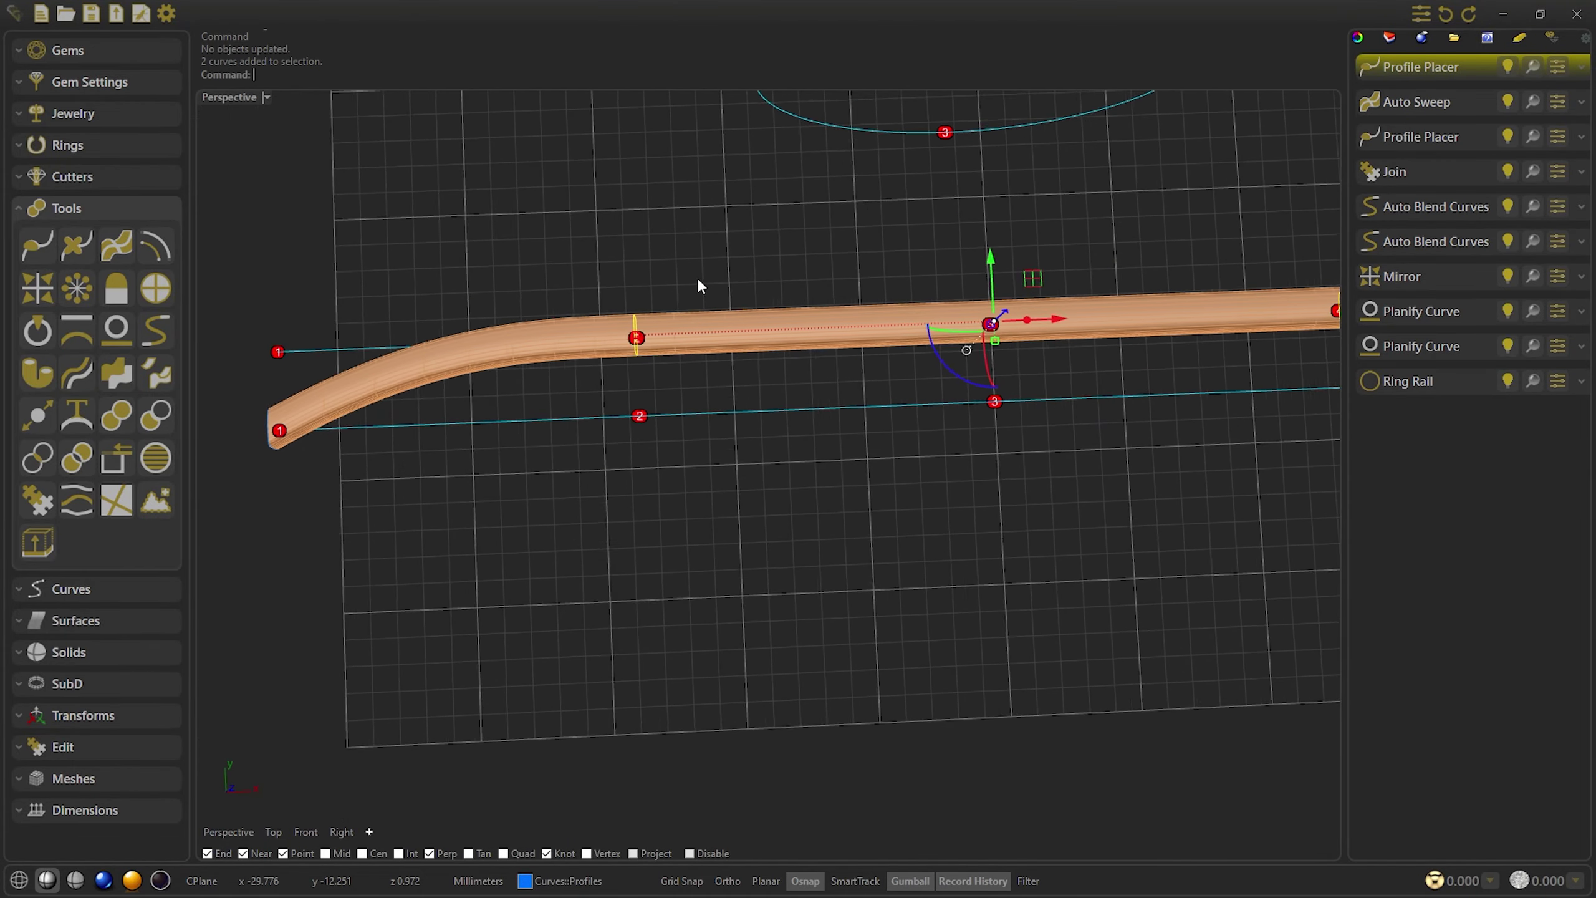
{"action": "left_click", "coordinate": [697, 277]}
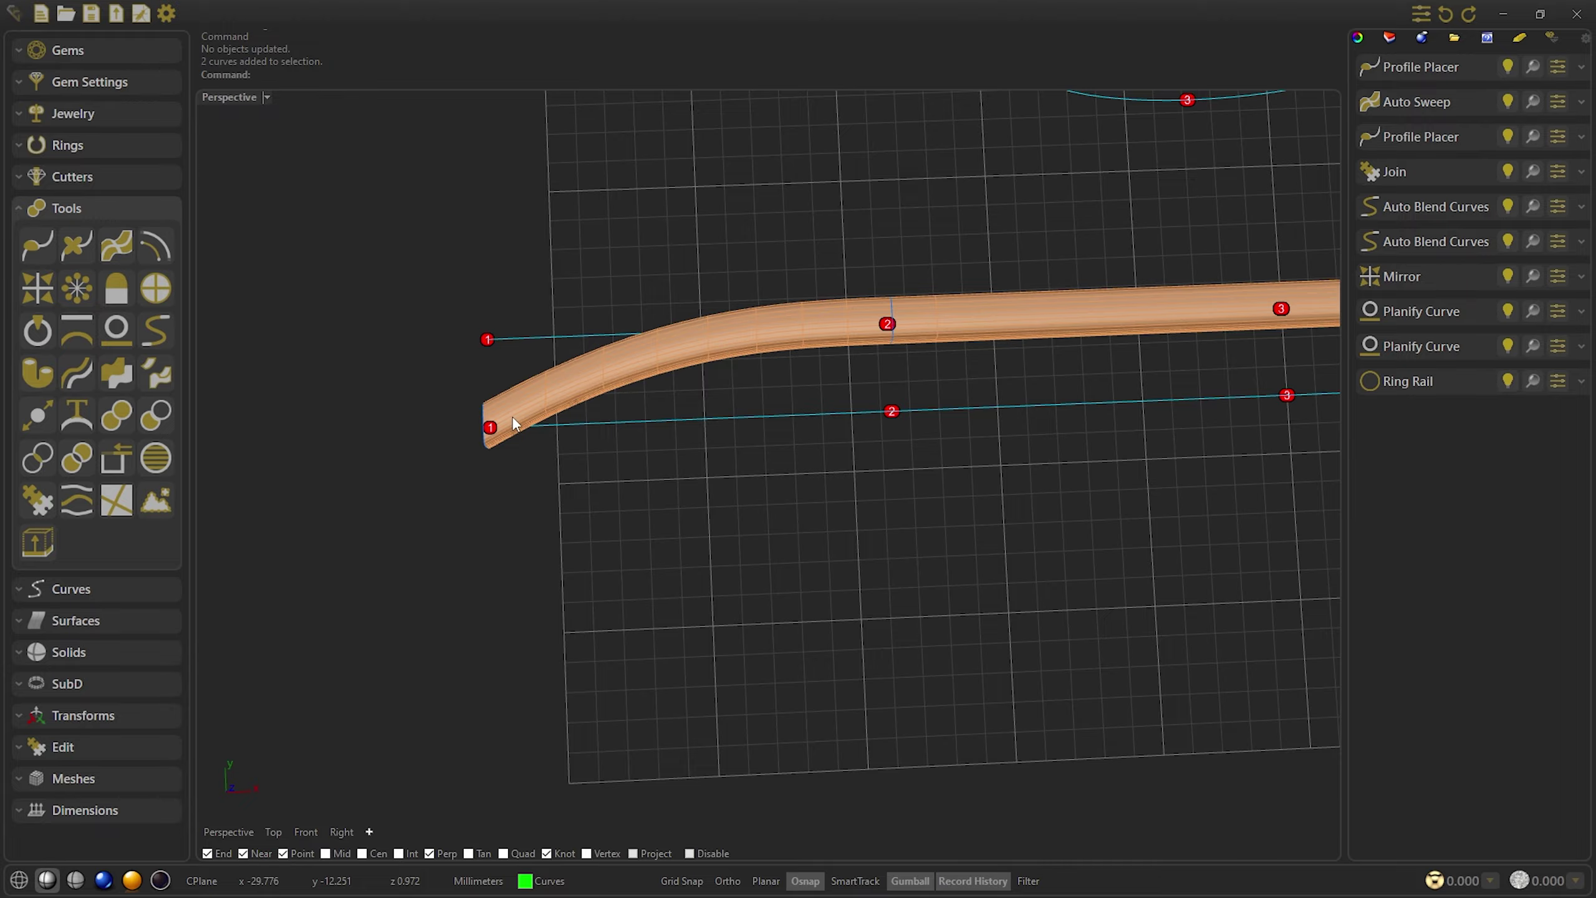
{"action": "mouse_move", "coordinate": [512, 417]}
{"action": "right_mouse_down"}
{"action": "mouse_move", "coordinate": [492, 419]}
{"action": "mouse_move", "coordinate": [538, 408]}
{"action": "right_mouse_up"}
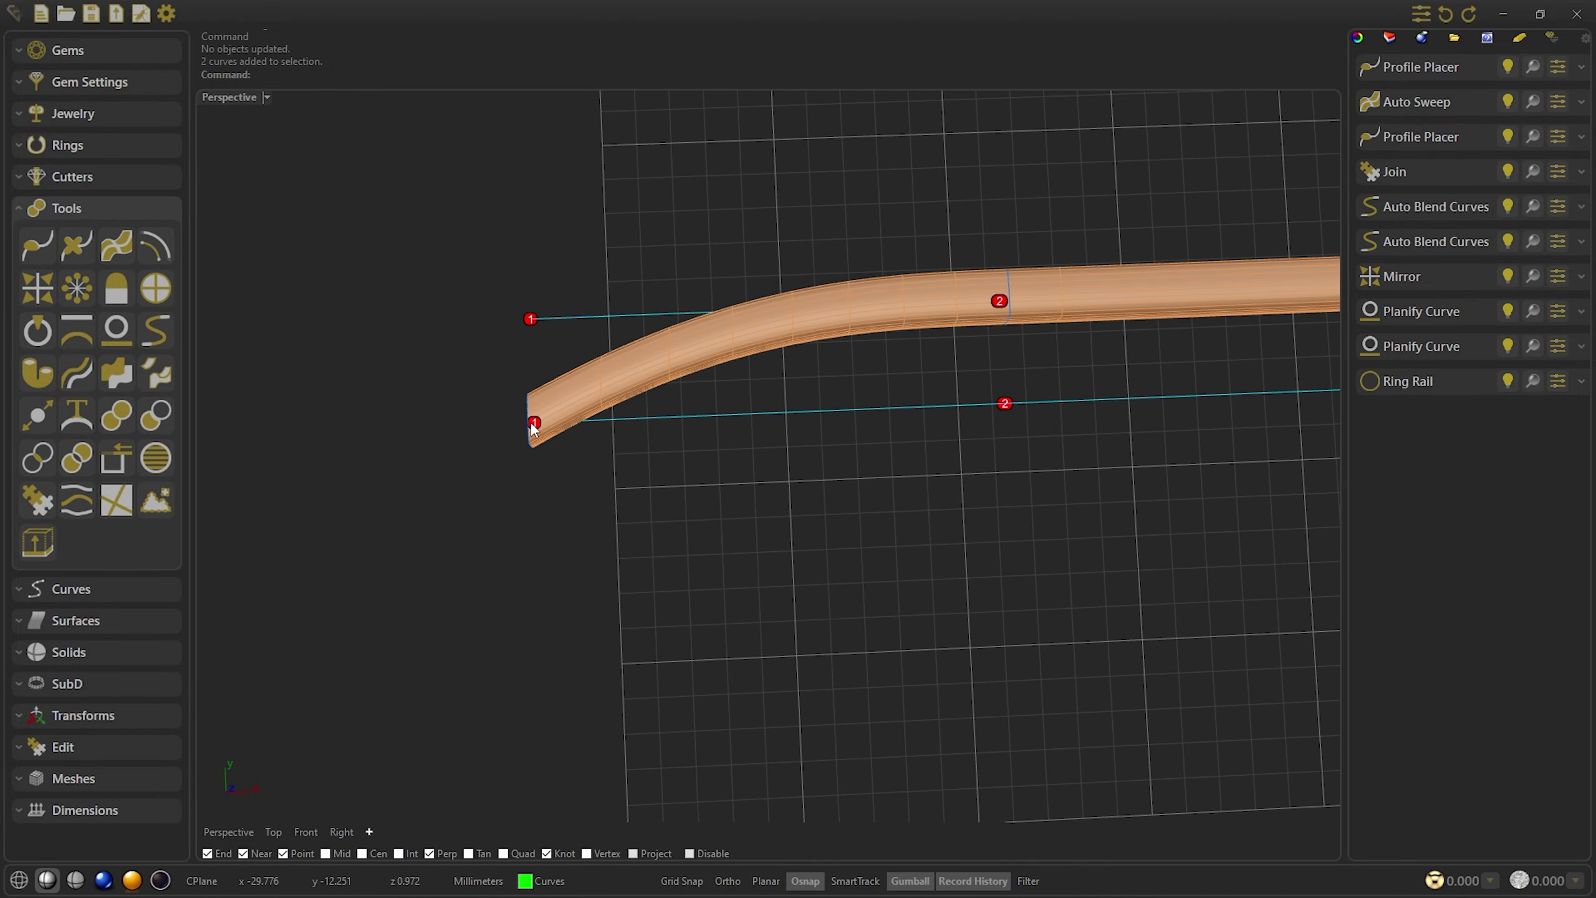
Flow the swept band onto the ring rail with Flow by Curve, using the inner planified curve as source
{"action": "left_click", "coordinate": [533, 428]}
{"action": "right_click_drag", "start_coordinate": [636, 373], "coordinate": [695, 352]}
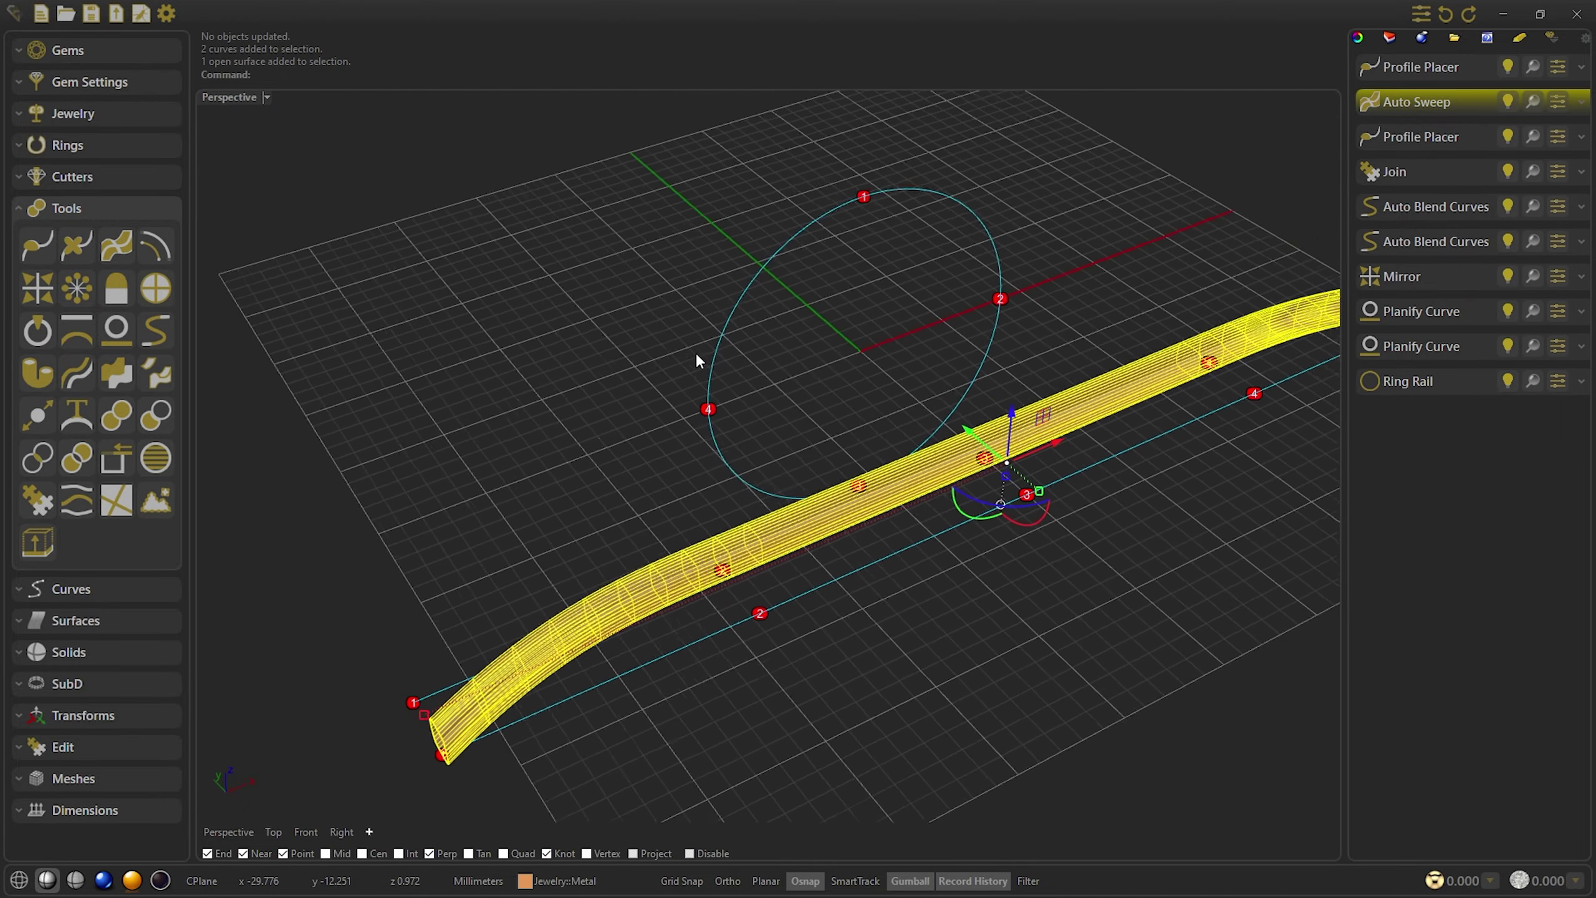
{"action": "left_click", "coordinate": [74, 374]}
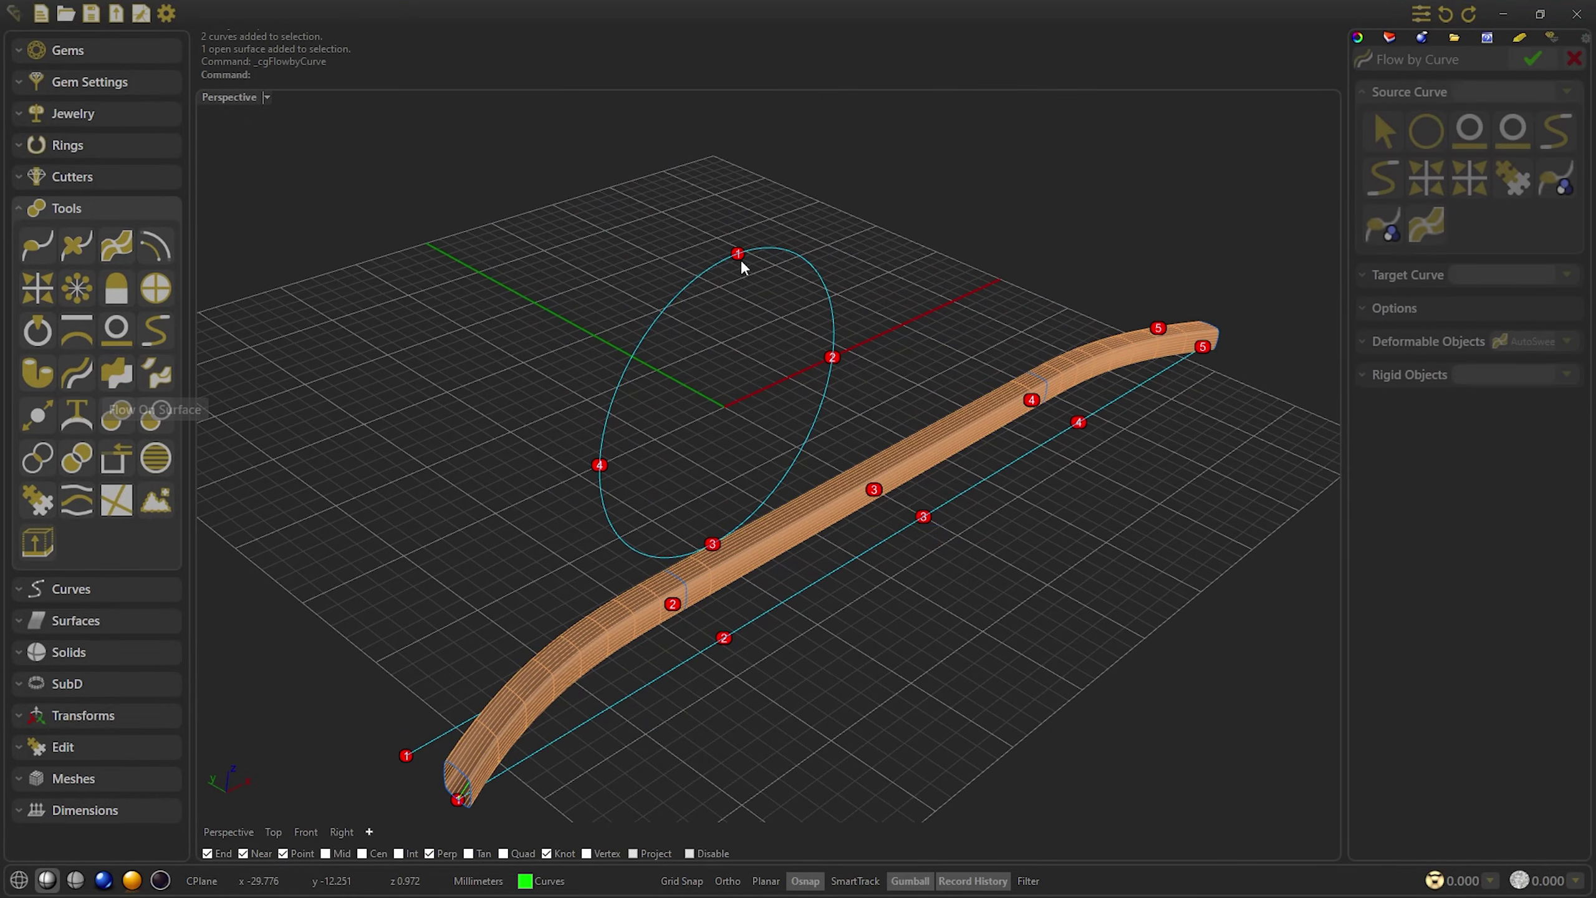
{"action": "left_click", "coordinate": [1470, 131]}
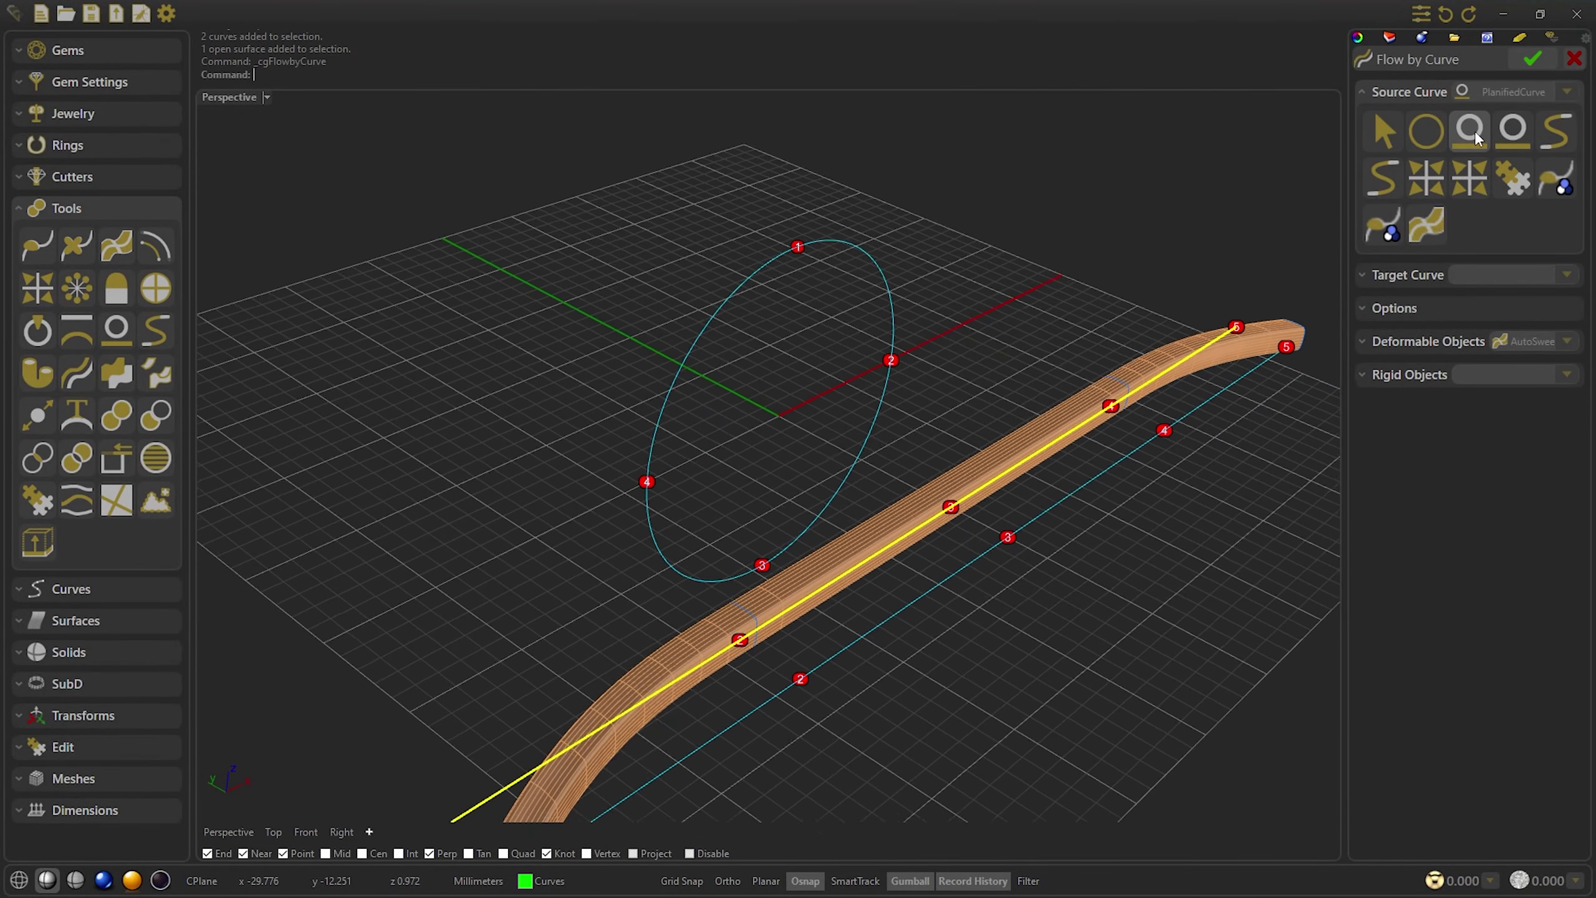
{"action": "left_click", "coordinate": [1470, 131]}
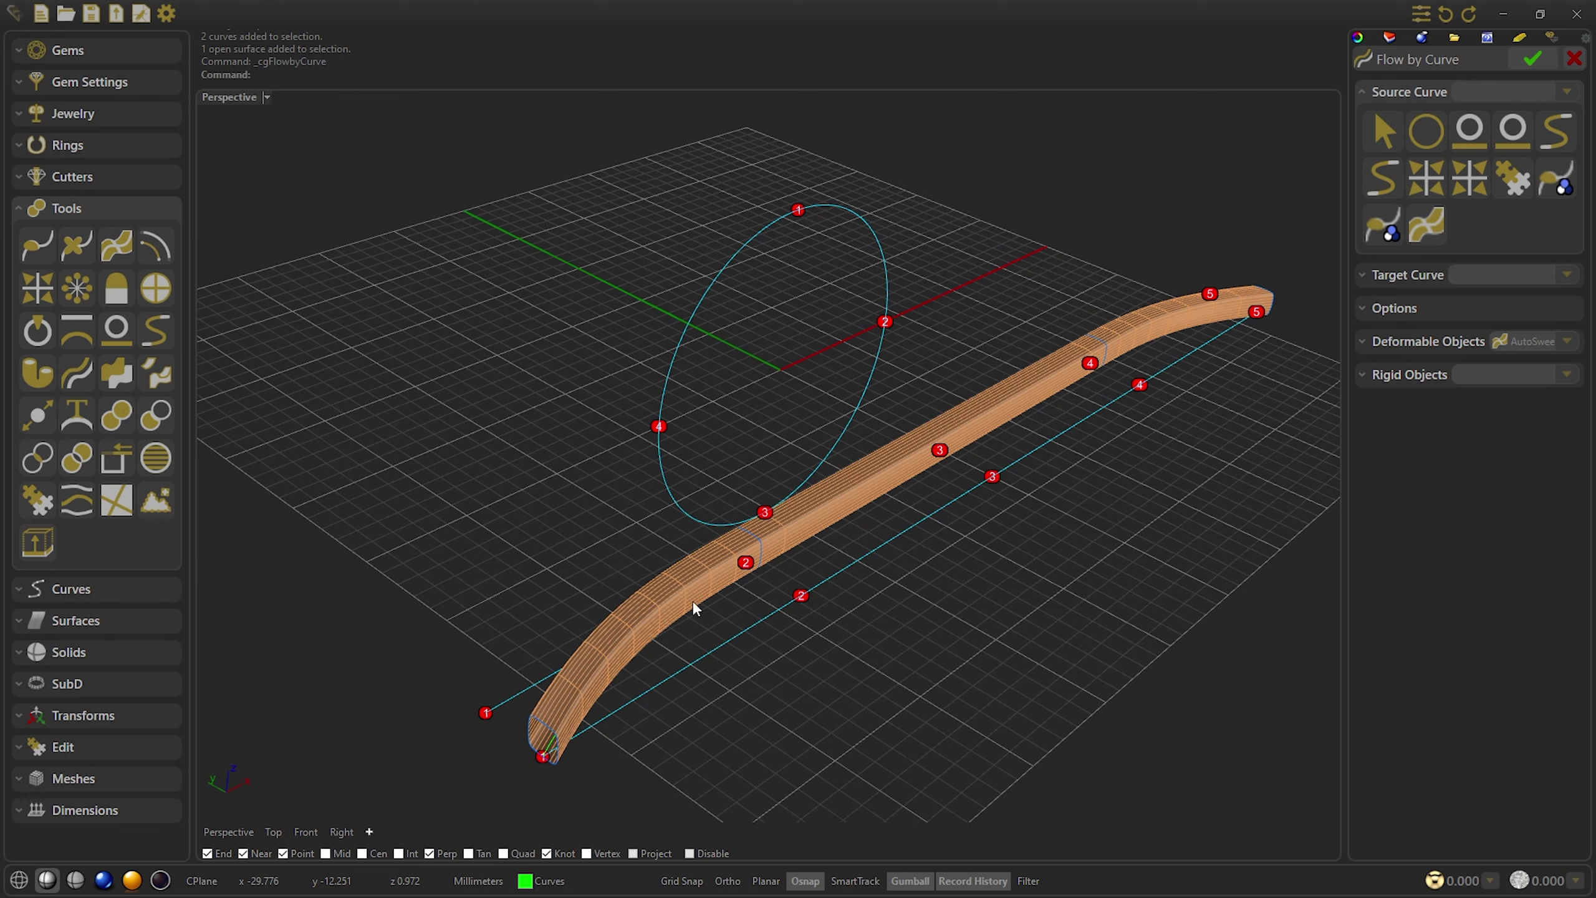
{"action": "left_click", "coordinate": [1469, 130]}
{"action": "left_click", "coordinate": [1508, 165]}
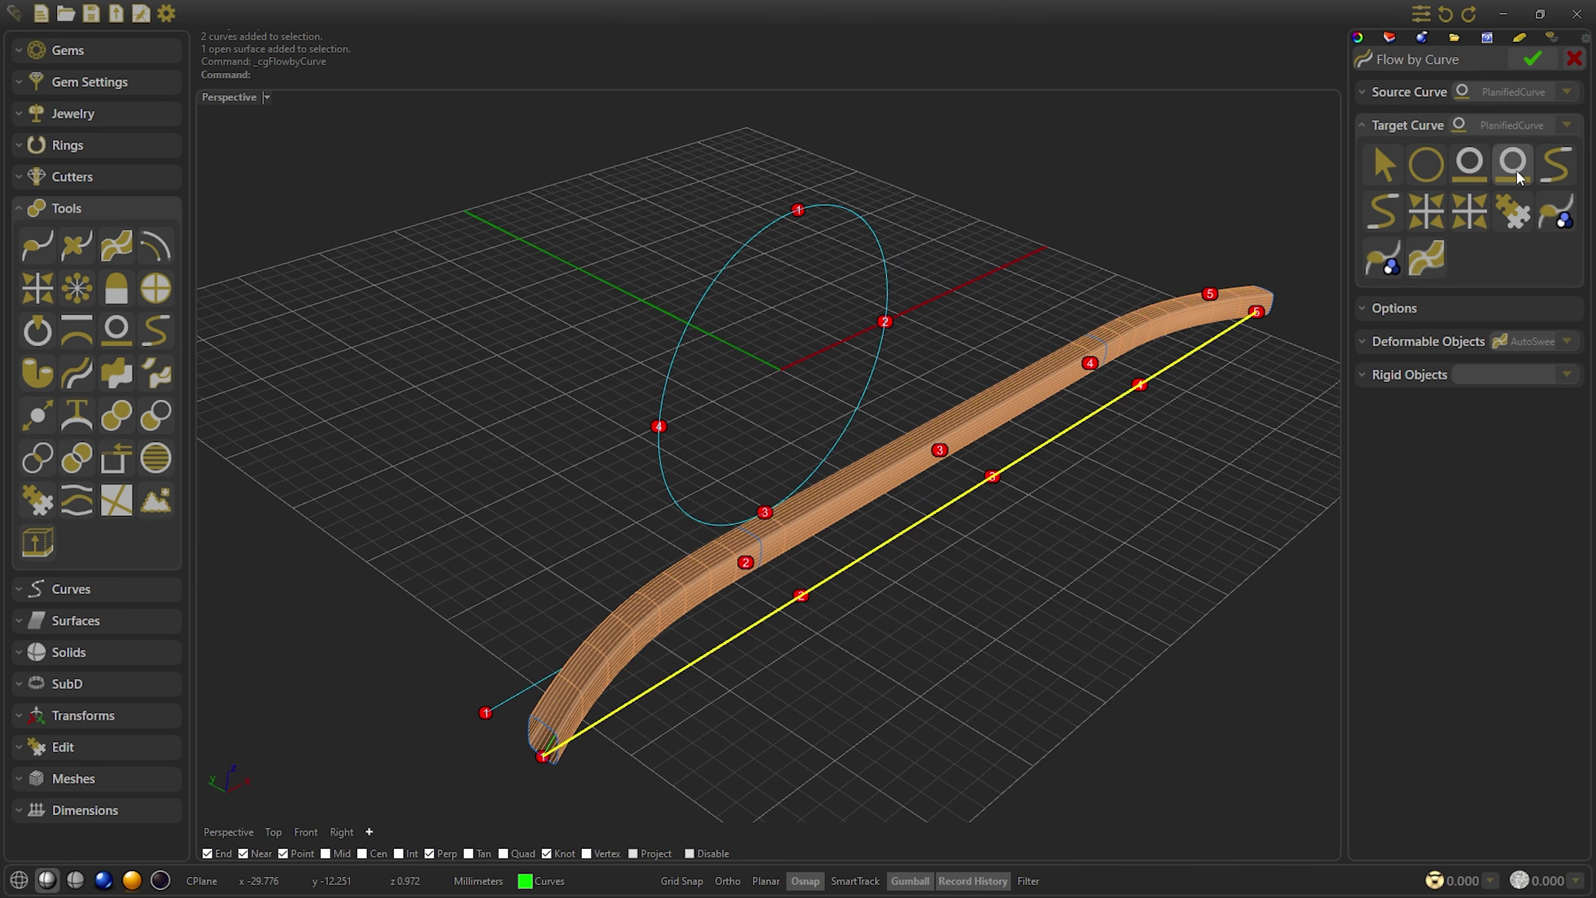
{"action": "left_click", "coordinate": [1426, 164]}
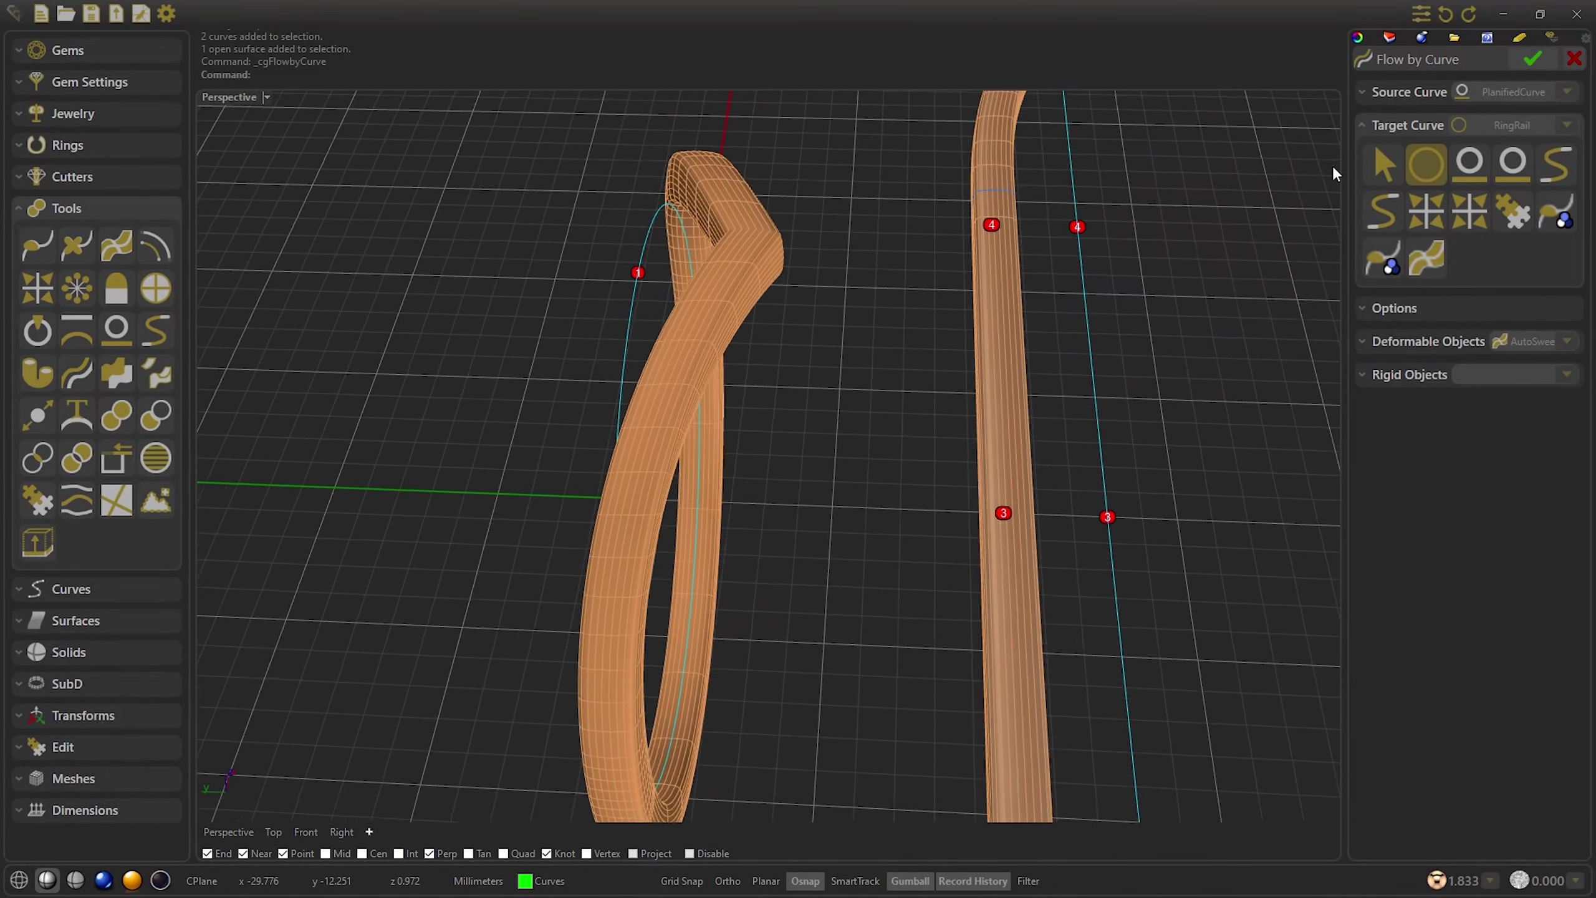
{"action": "left_click", "coordinate": [1530, 59]}
Try a horizontal translation of 17.00 on the outer planified curve, inspect the ring's point, and cancel the edit
{"action": "double_click", "coordinate": [1093, 292]}
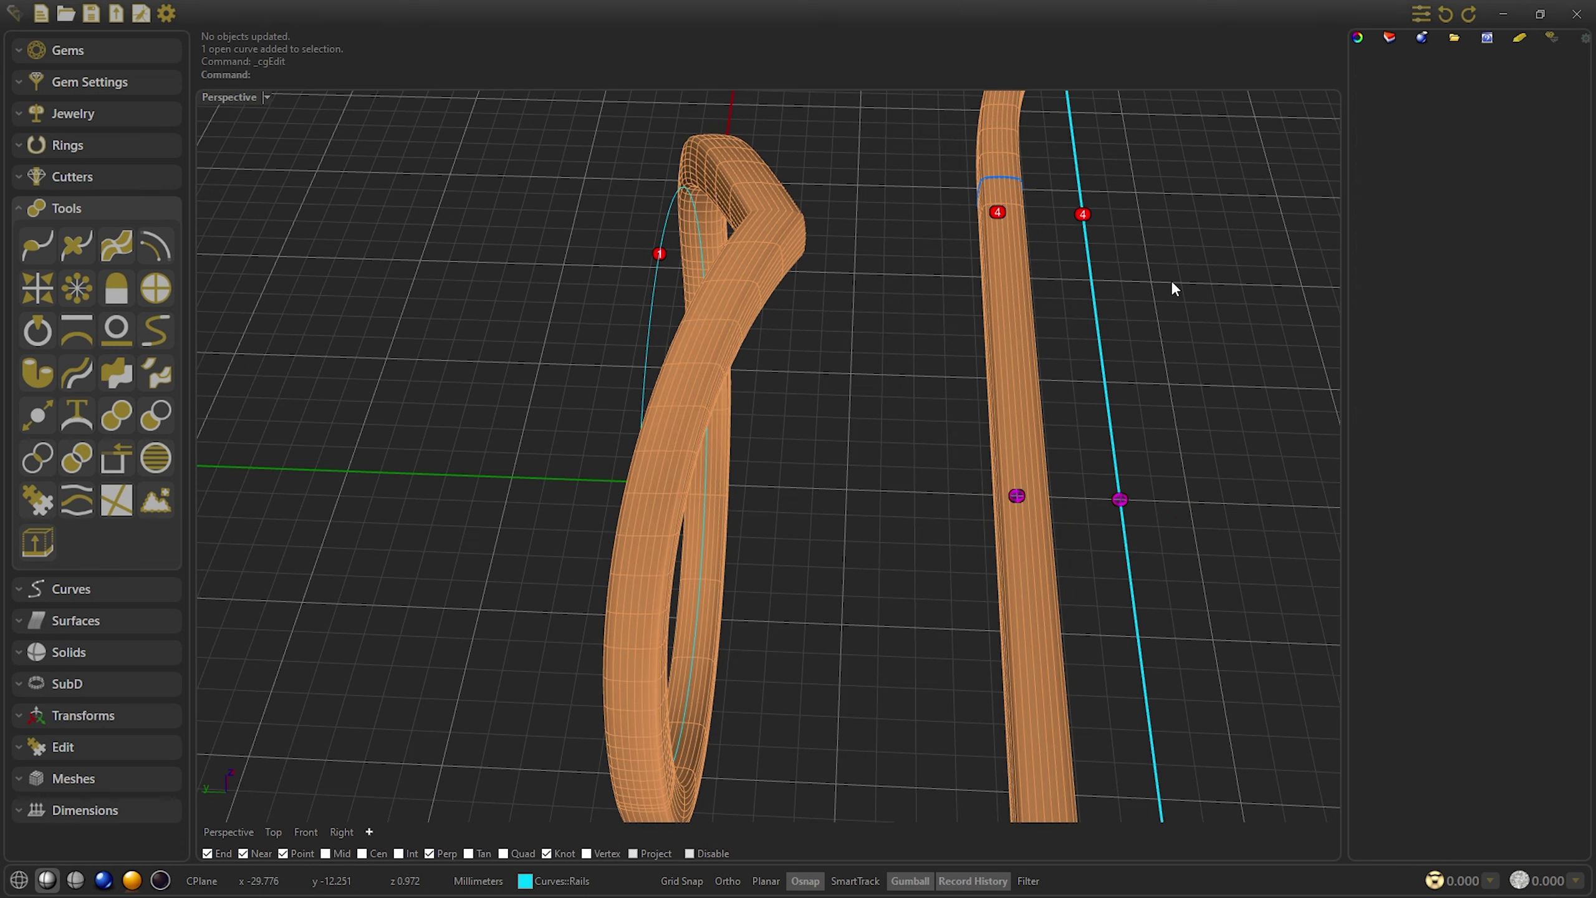
{"action": "left_click", "coordinate": [1472, 228]}
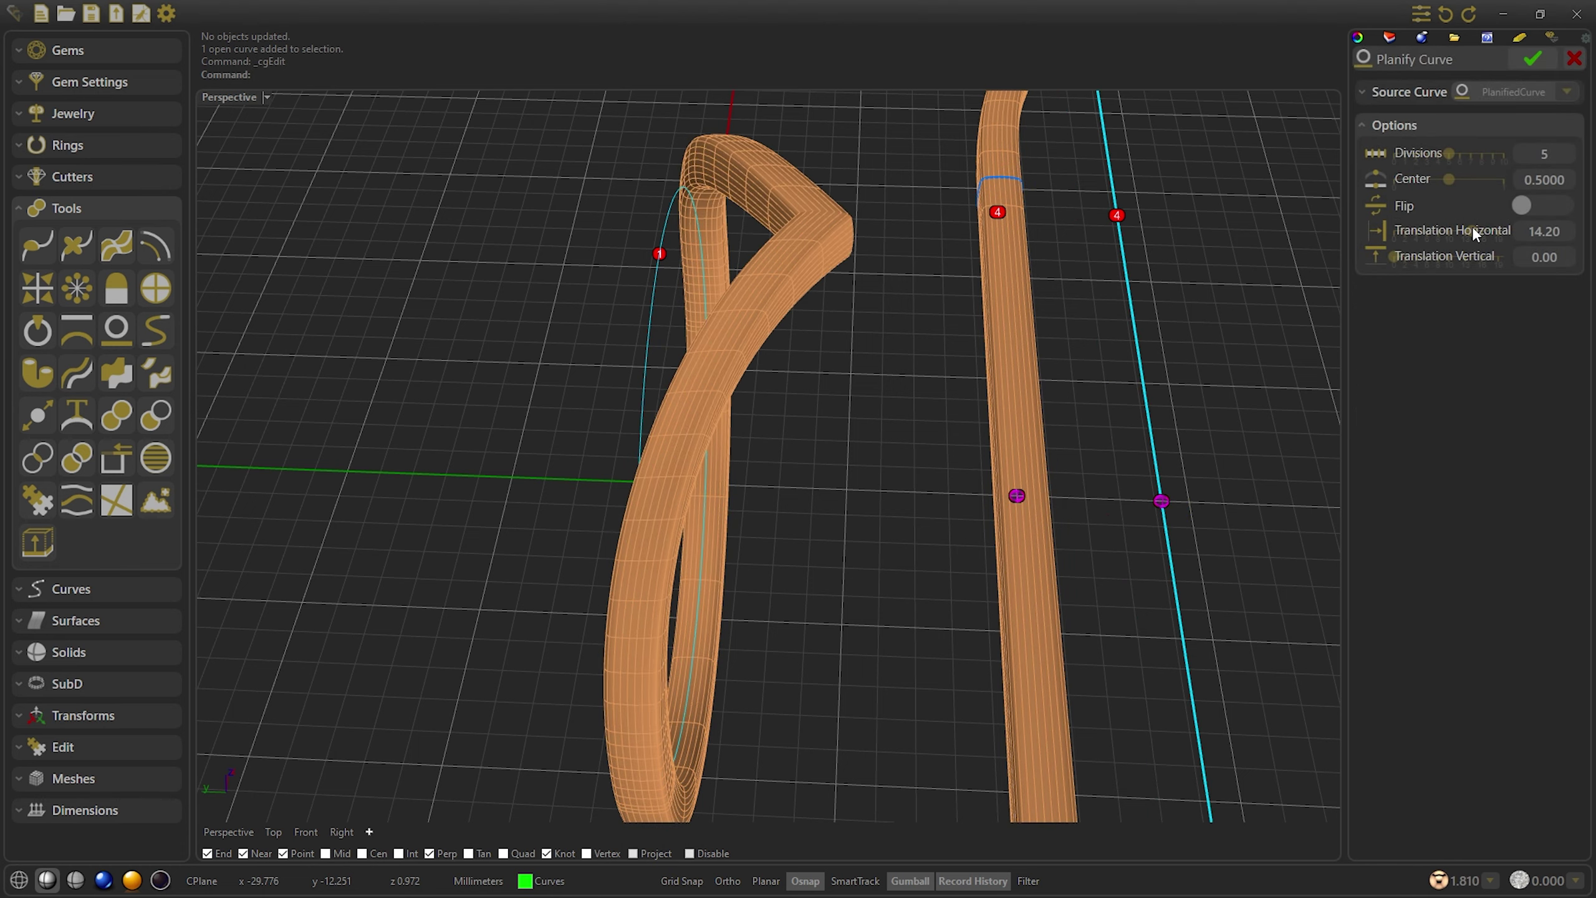
{"action": "left_click_drag", "start_coordinate": [1471, 225], "coordinate": [1486, 227]}
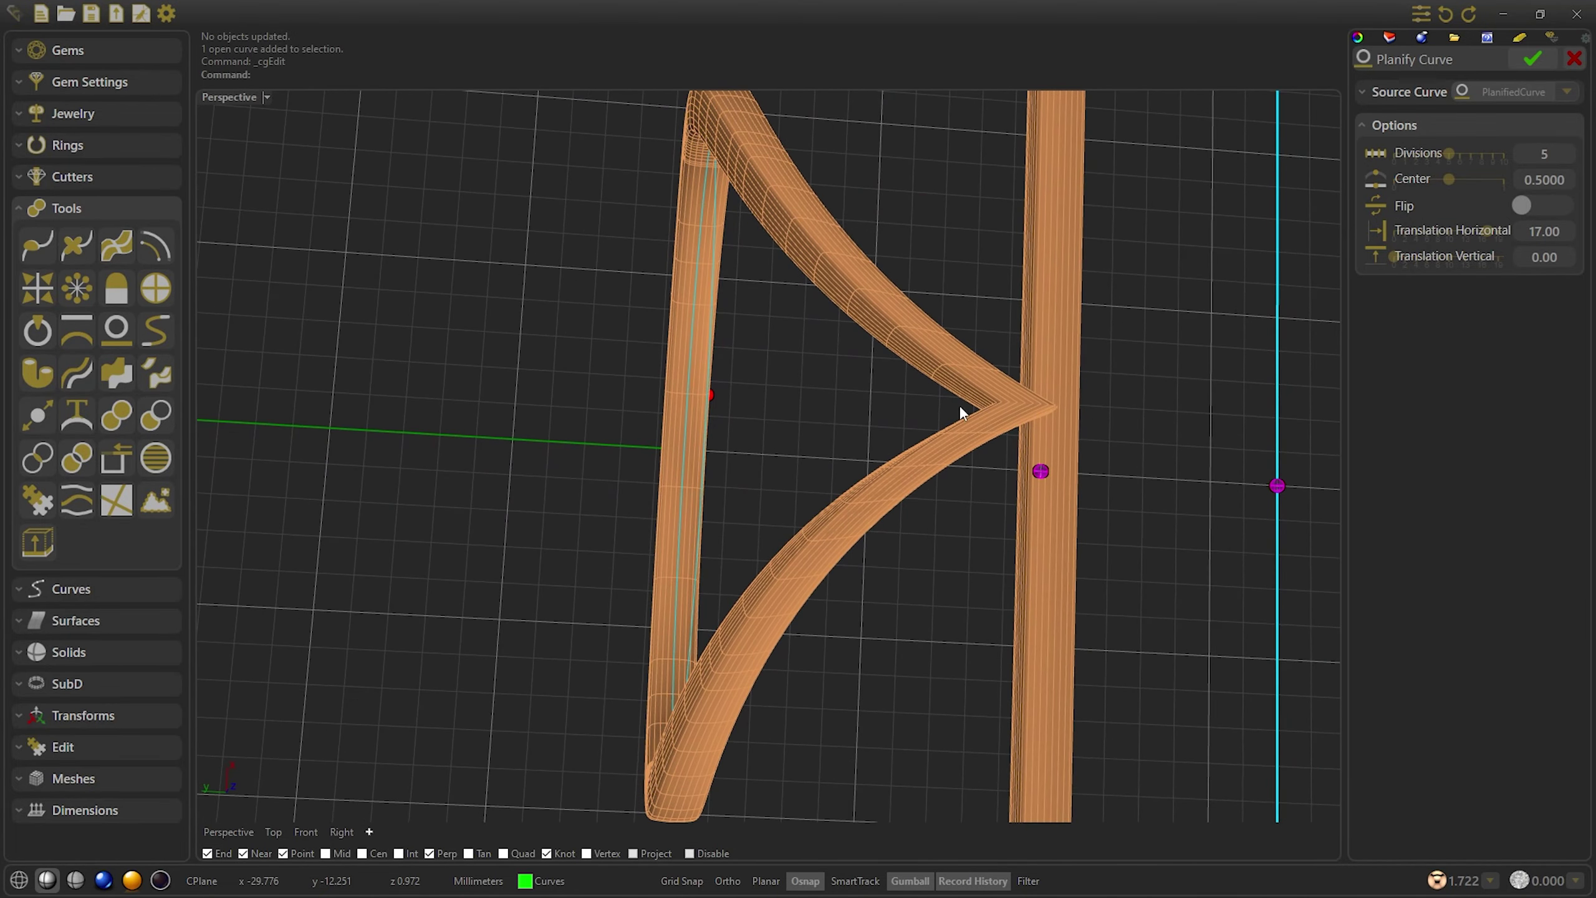
{"action": "left_click", "coordinate": [1574, 58]}
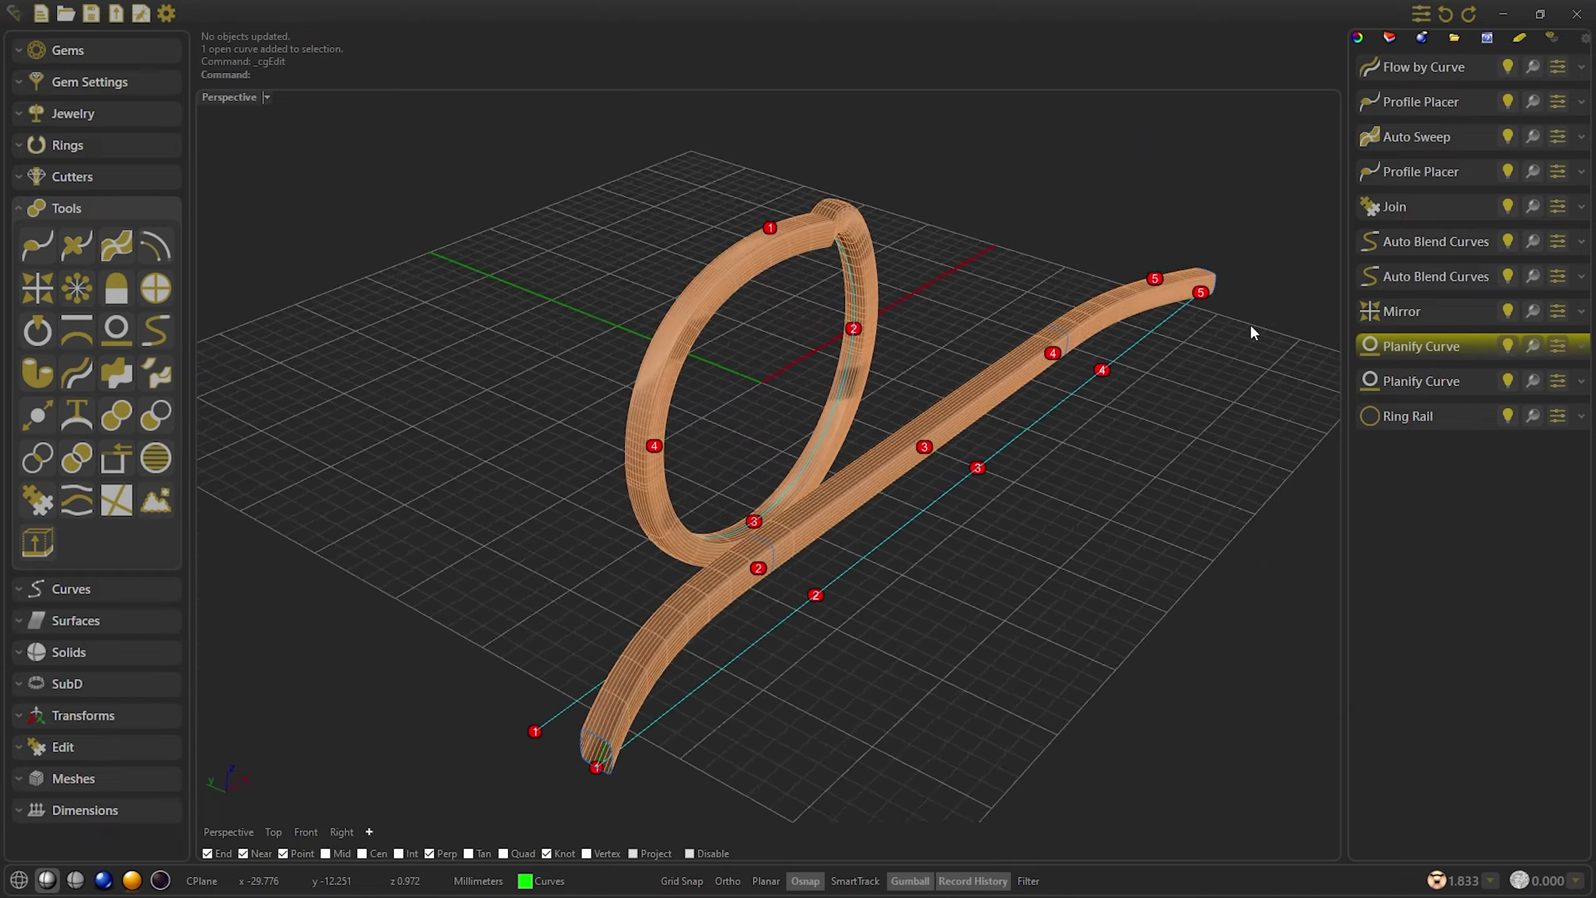
Create a Metal on Curve band along the joined curve with start profile width 1.50, height 1.50 and rotation 180
{"action": "right_click_drag", "start_coordinate": [1158, 394], "coordinate": [798, 494]}
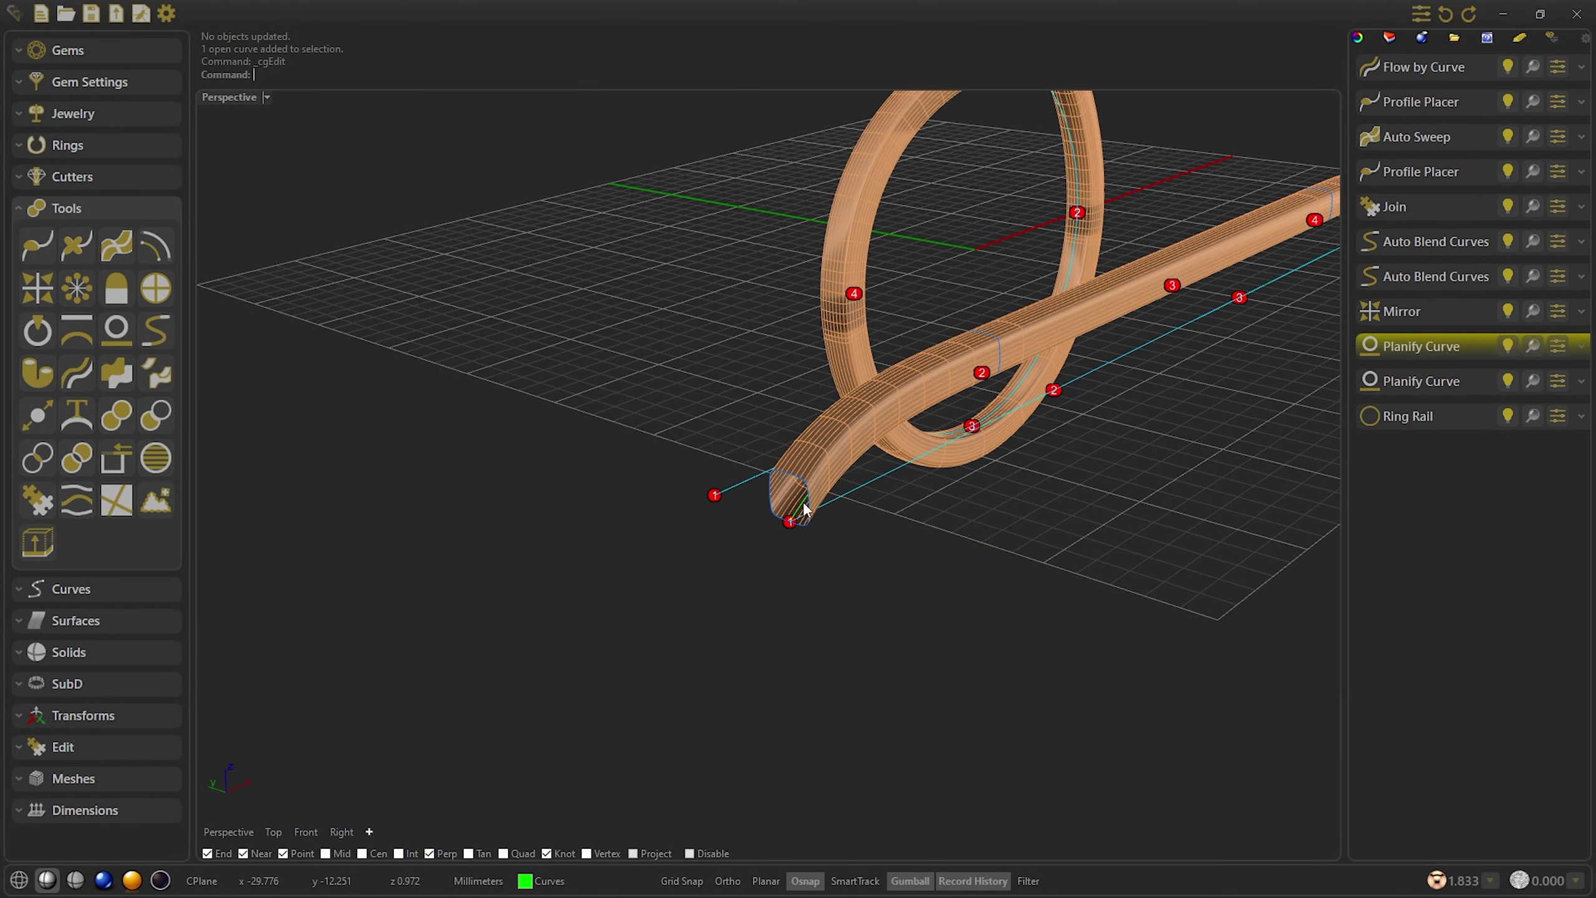
{"action": "left_click", "coordinate": [805, 510]}
{"action": "left_click", "coordinate": [892, 559]}
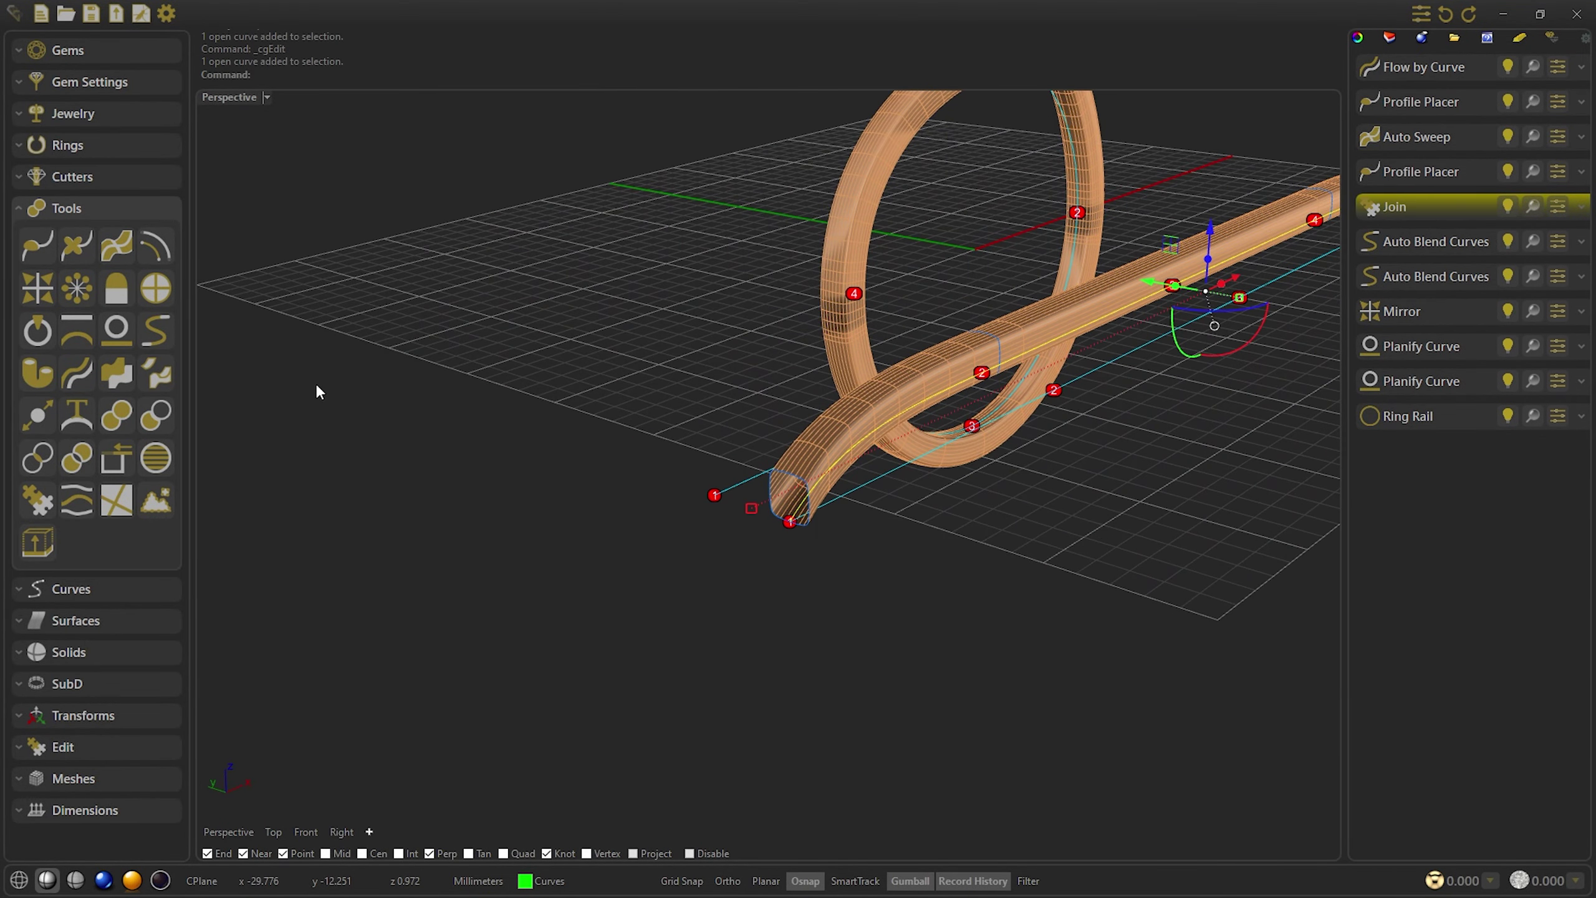
{"action": "left_click", "coordinate": [83, 115]}
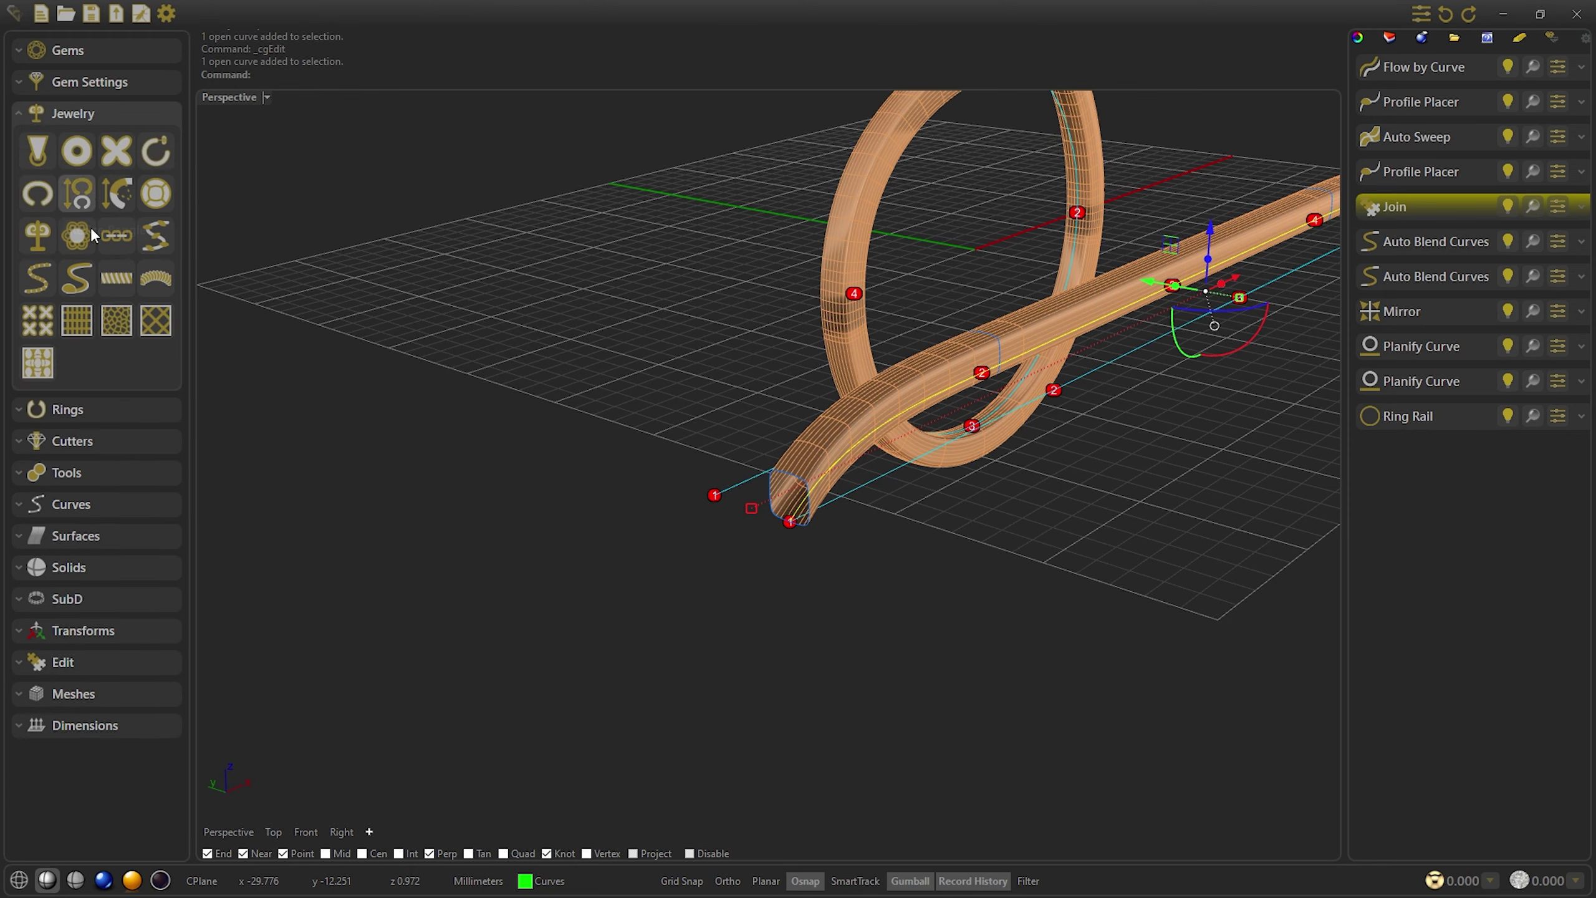
{"action": "left_click", "coordinate": [76, 281]}
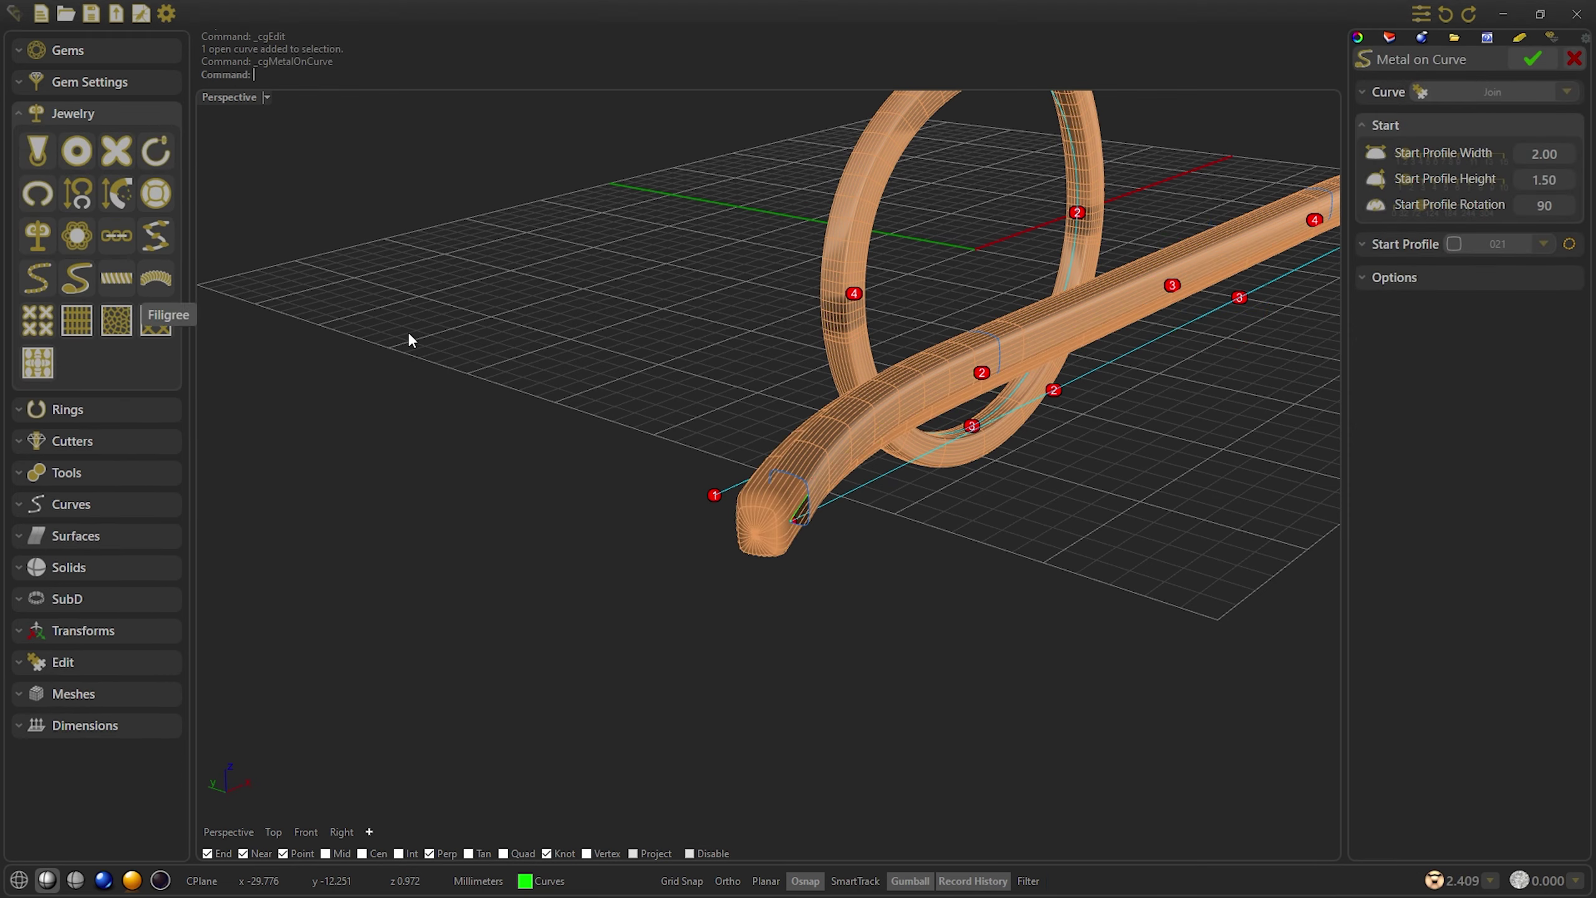
{"action": "left_click_drag", "start_coordinate": [1551, 215], "coordinate": [1464, 217]}
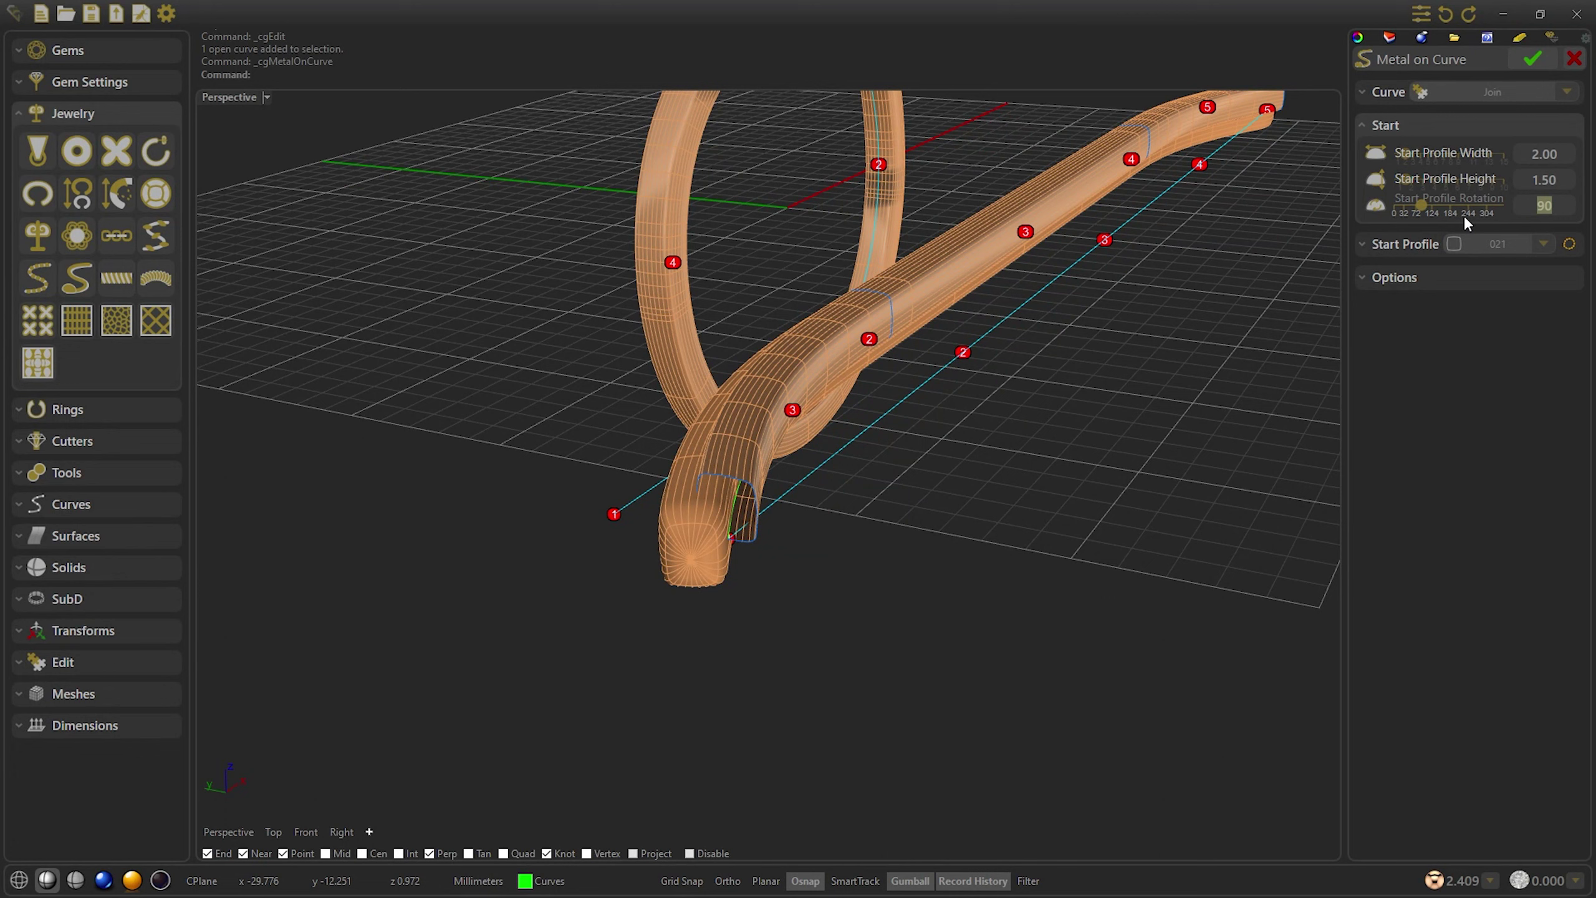
{"action": "left_click", "coordinate": [1464, 214]}
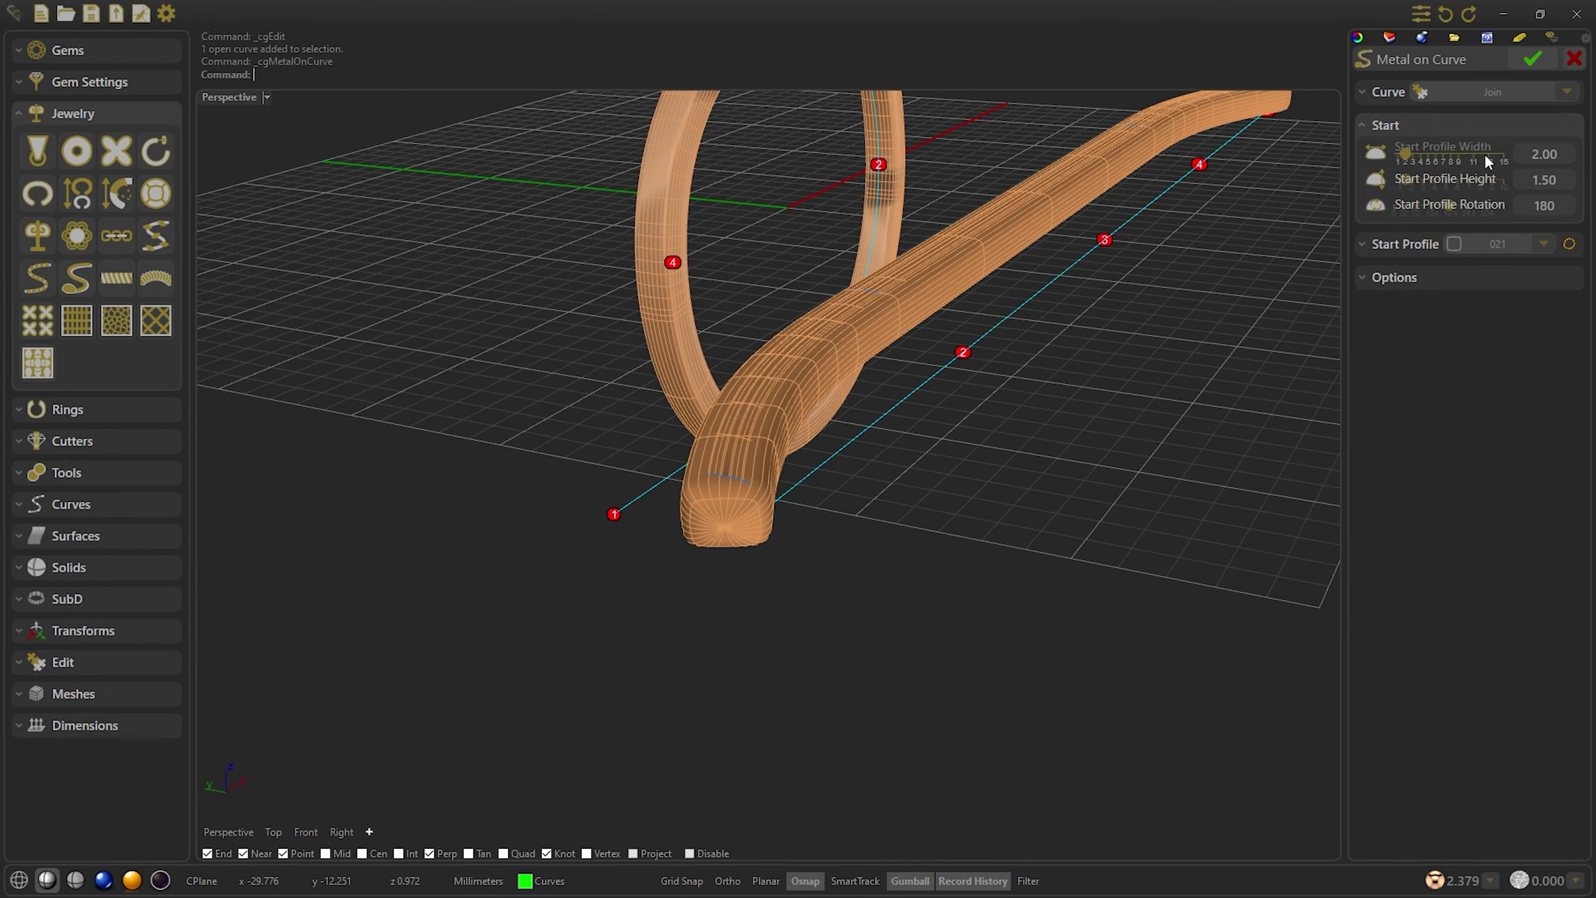
{"action": "scroll", "coordinate": [1560, 154], "scroll_direction": "down", "scroll_amount": 6}
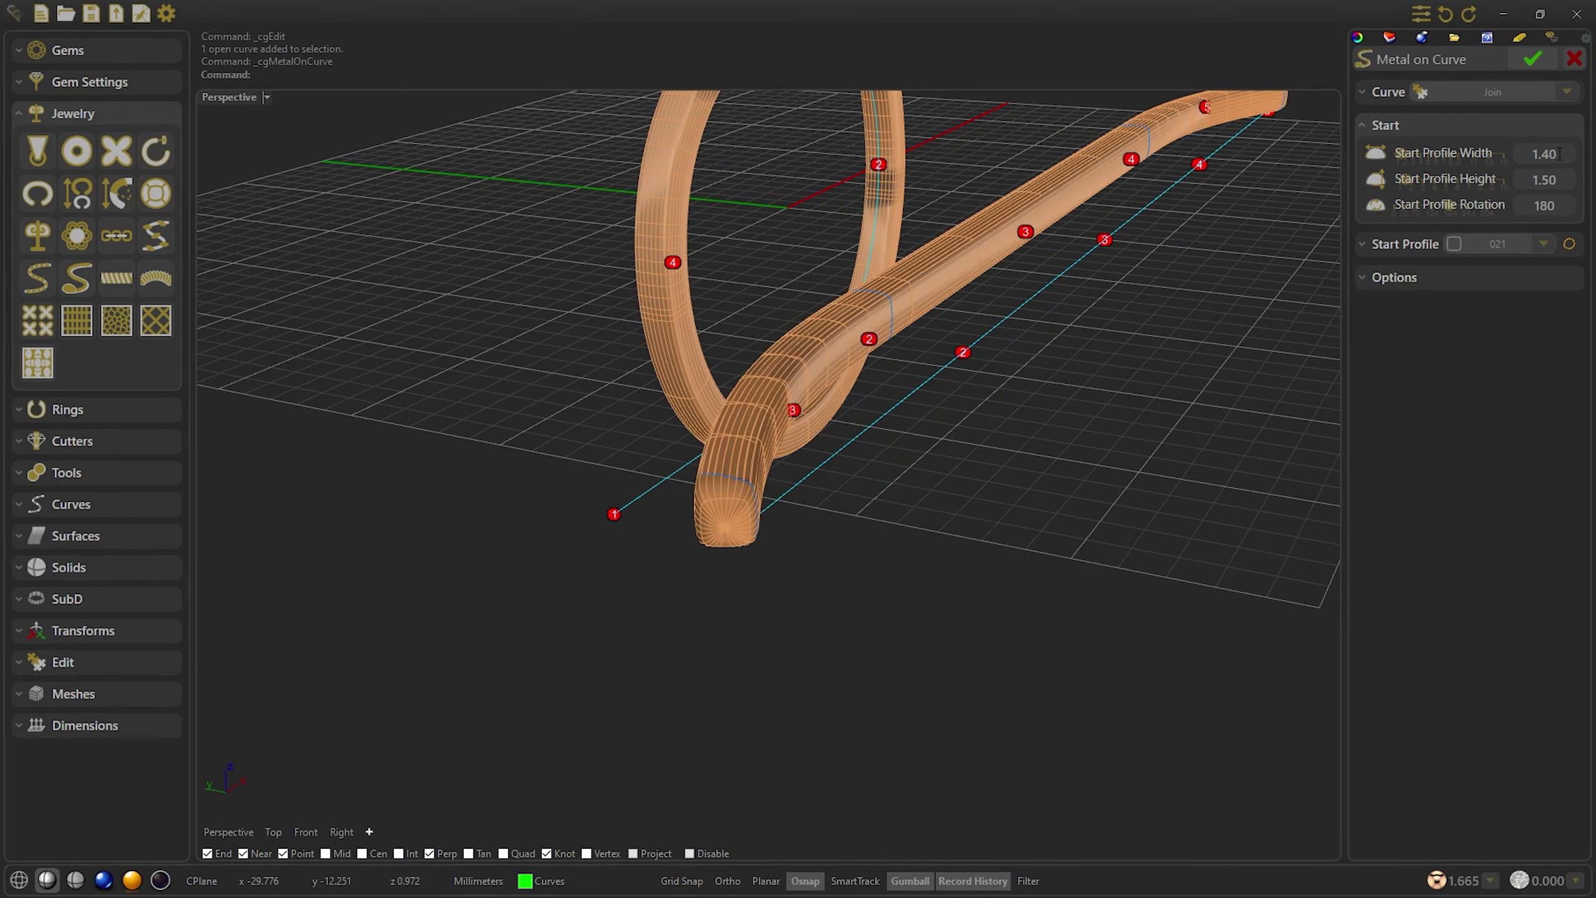
{"action": "scroll", "coordinate": [1561, 154], "scroll_direction": "up", "scroll_amount": 1}
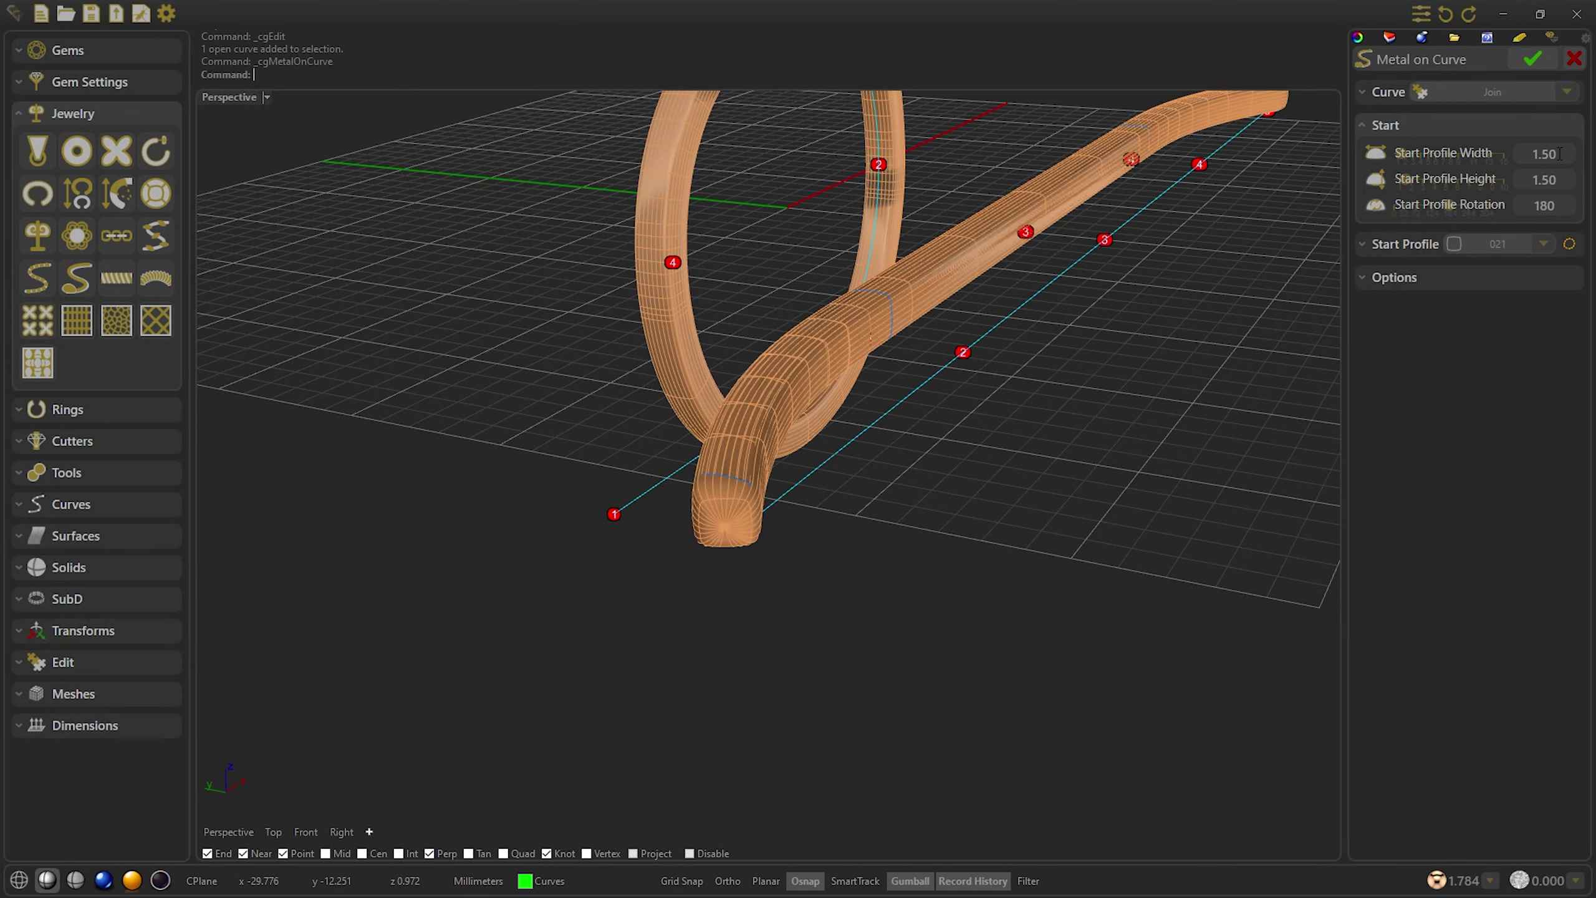
{"action": "left_click", "coordinate": [1536, 59]}
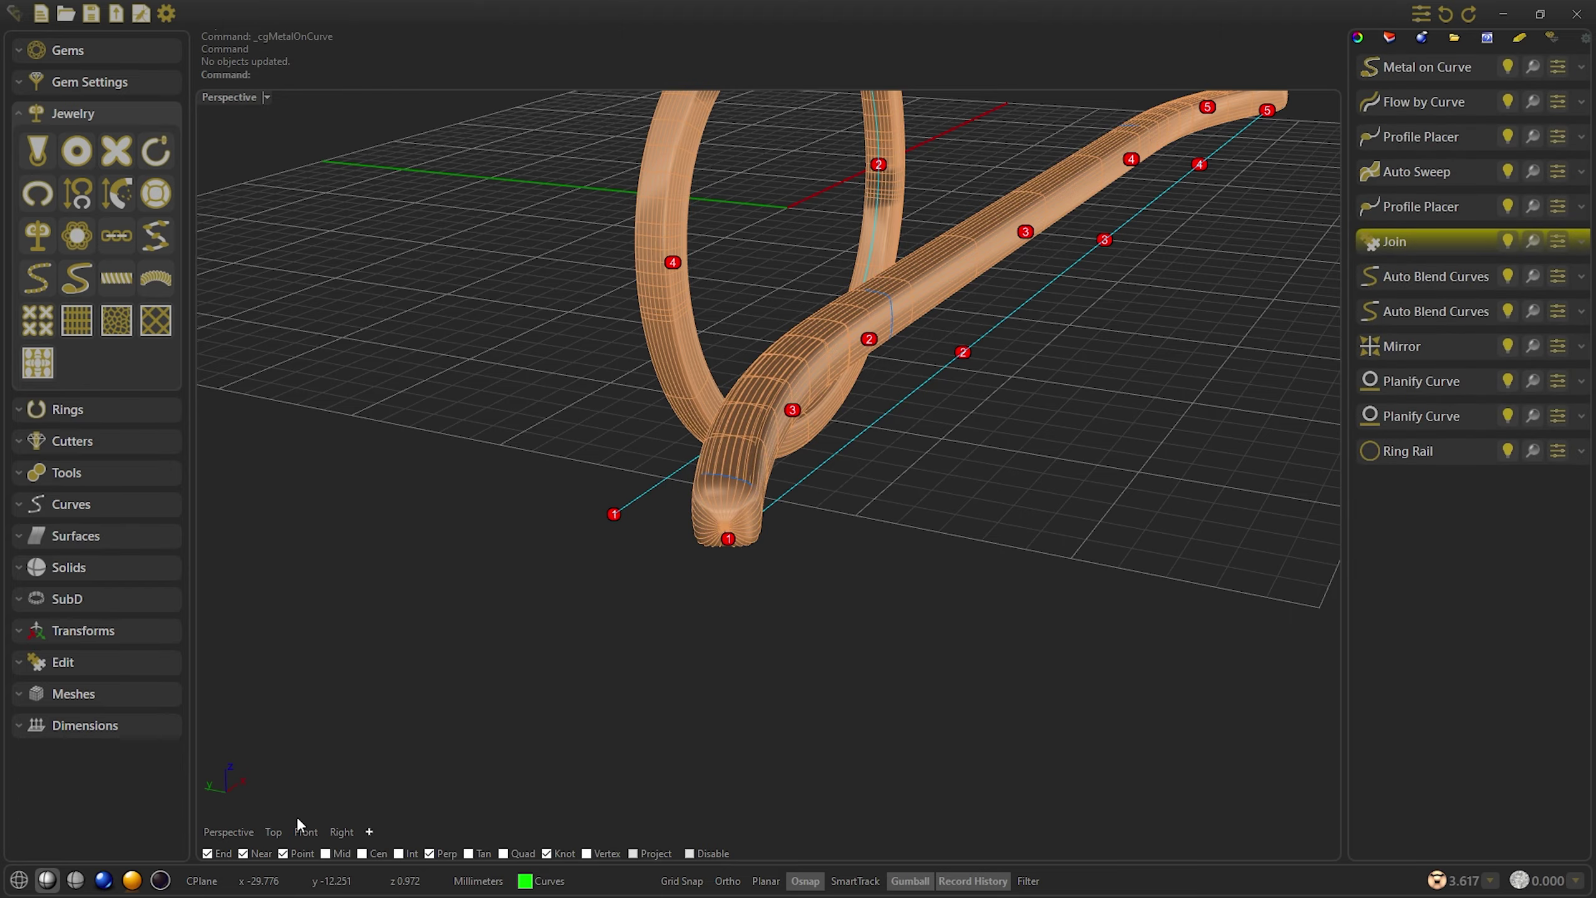
Inspect the band's end from above and set the first placed profile group's width to 1.70
{"action": "left_click", "coordinate": [273, 831]}
{"action": "scroll", "coordinate": [431, 653], "scroll_direction": "up", "scroll_amount": 6}
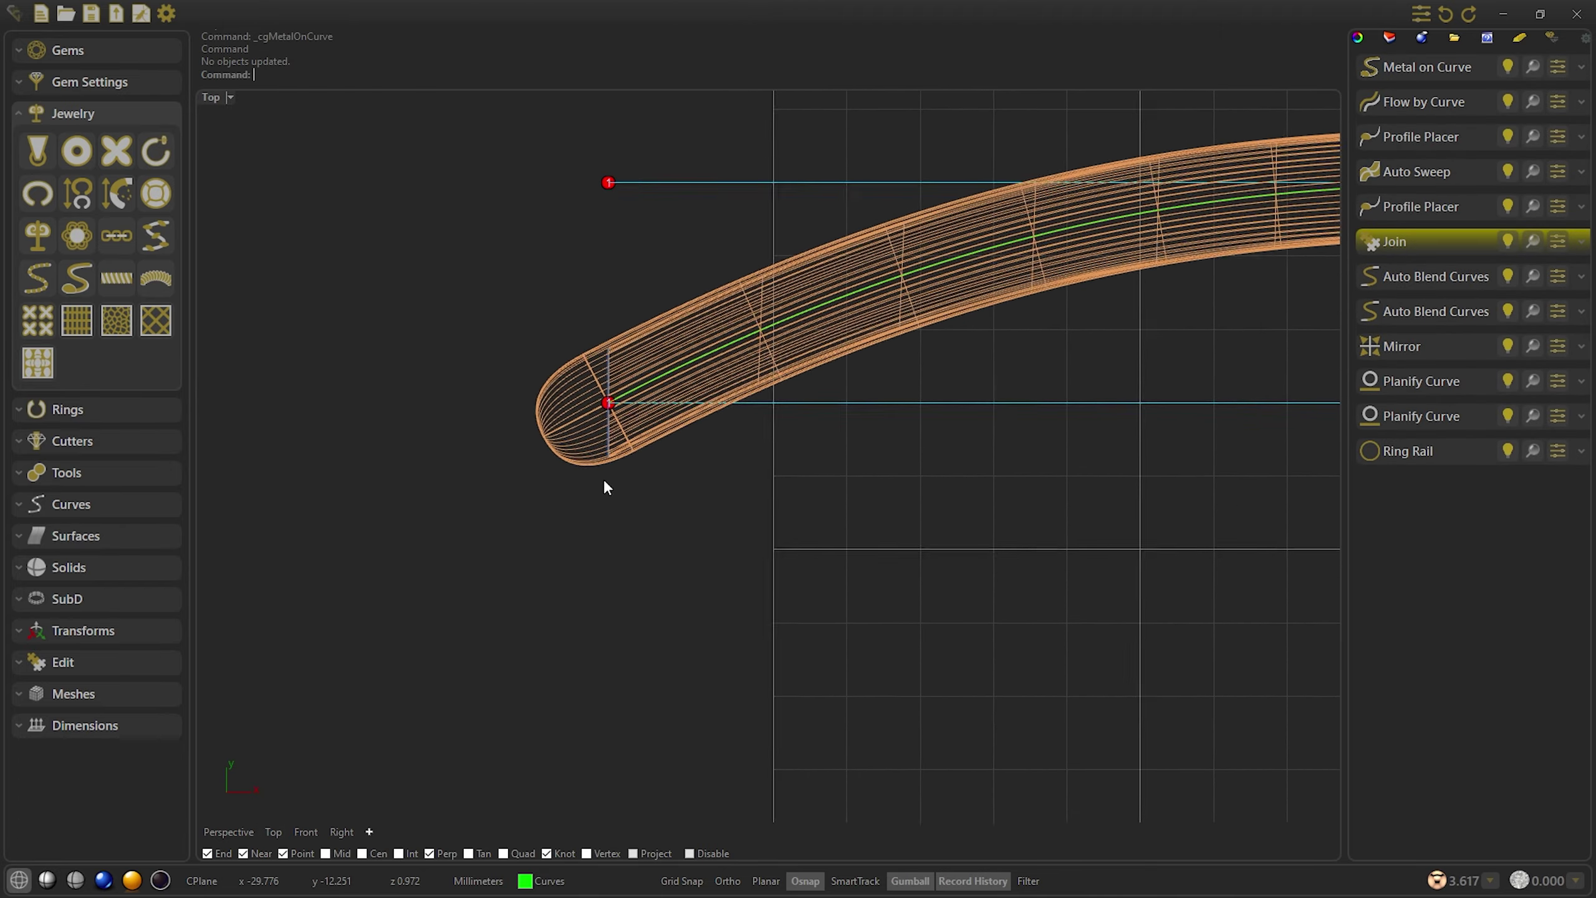
{"action": "scroll", "coordinate": [606, 403], "scroll_direction": "up", "scroll_amount": 2}
{"action": "left_click", "coordinate": [586, 427]}
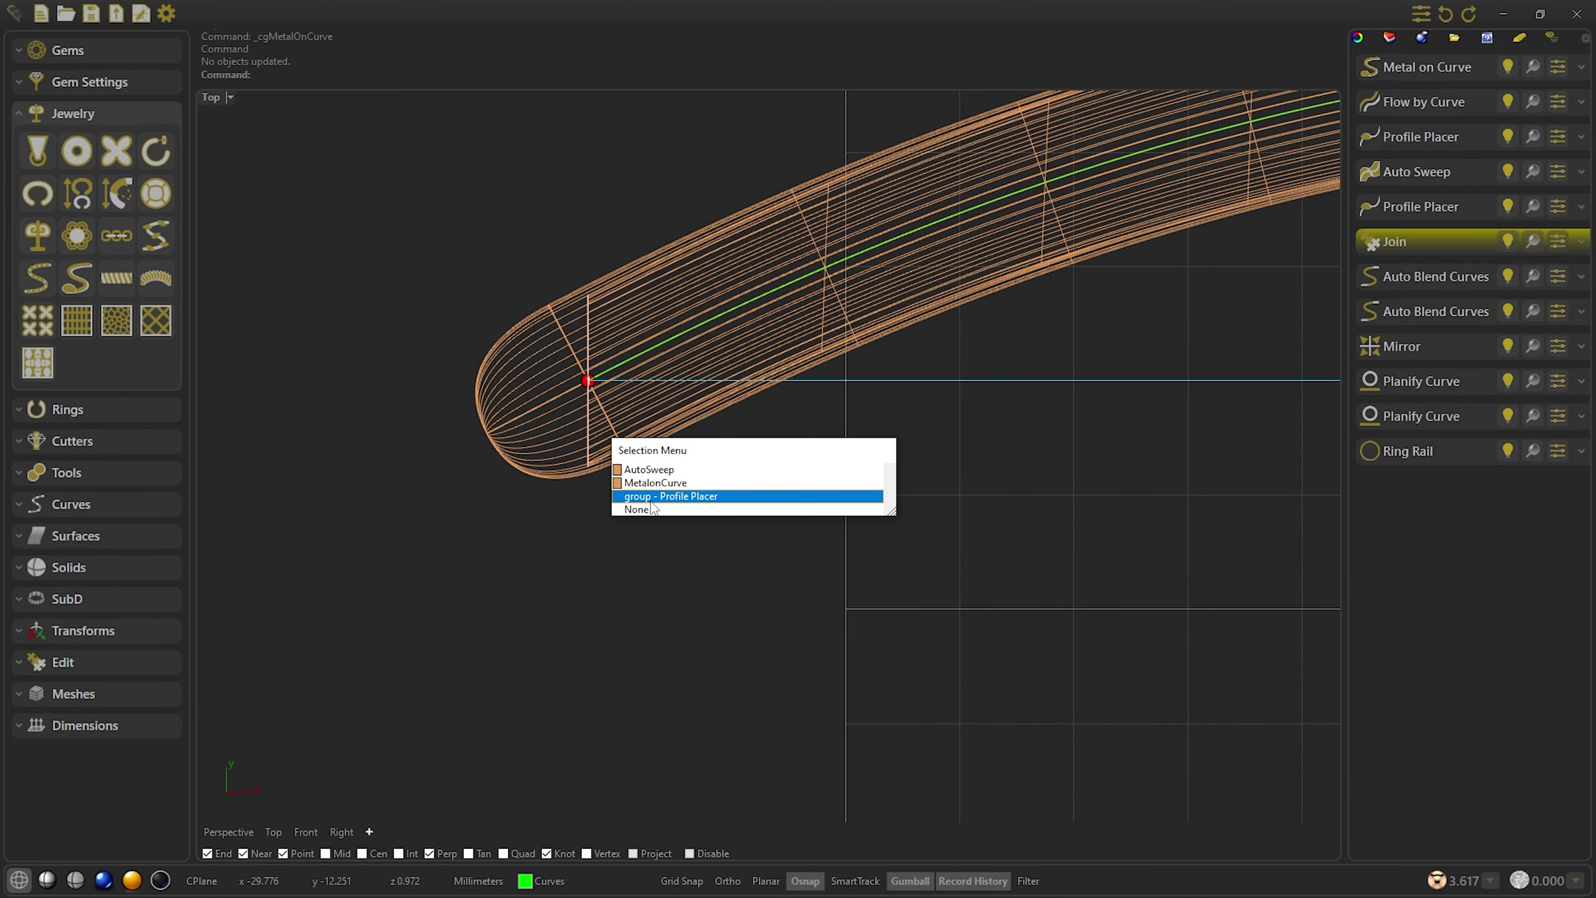
{"action": "left_click", "coordinate": [651, 502]}
{"action": "right_click", "coordinate": [631, 490]}
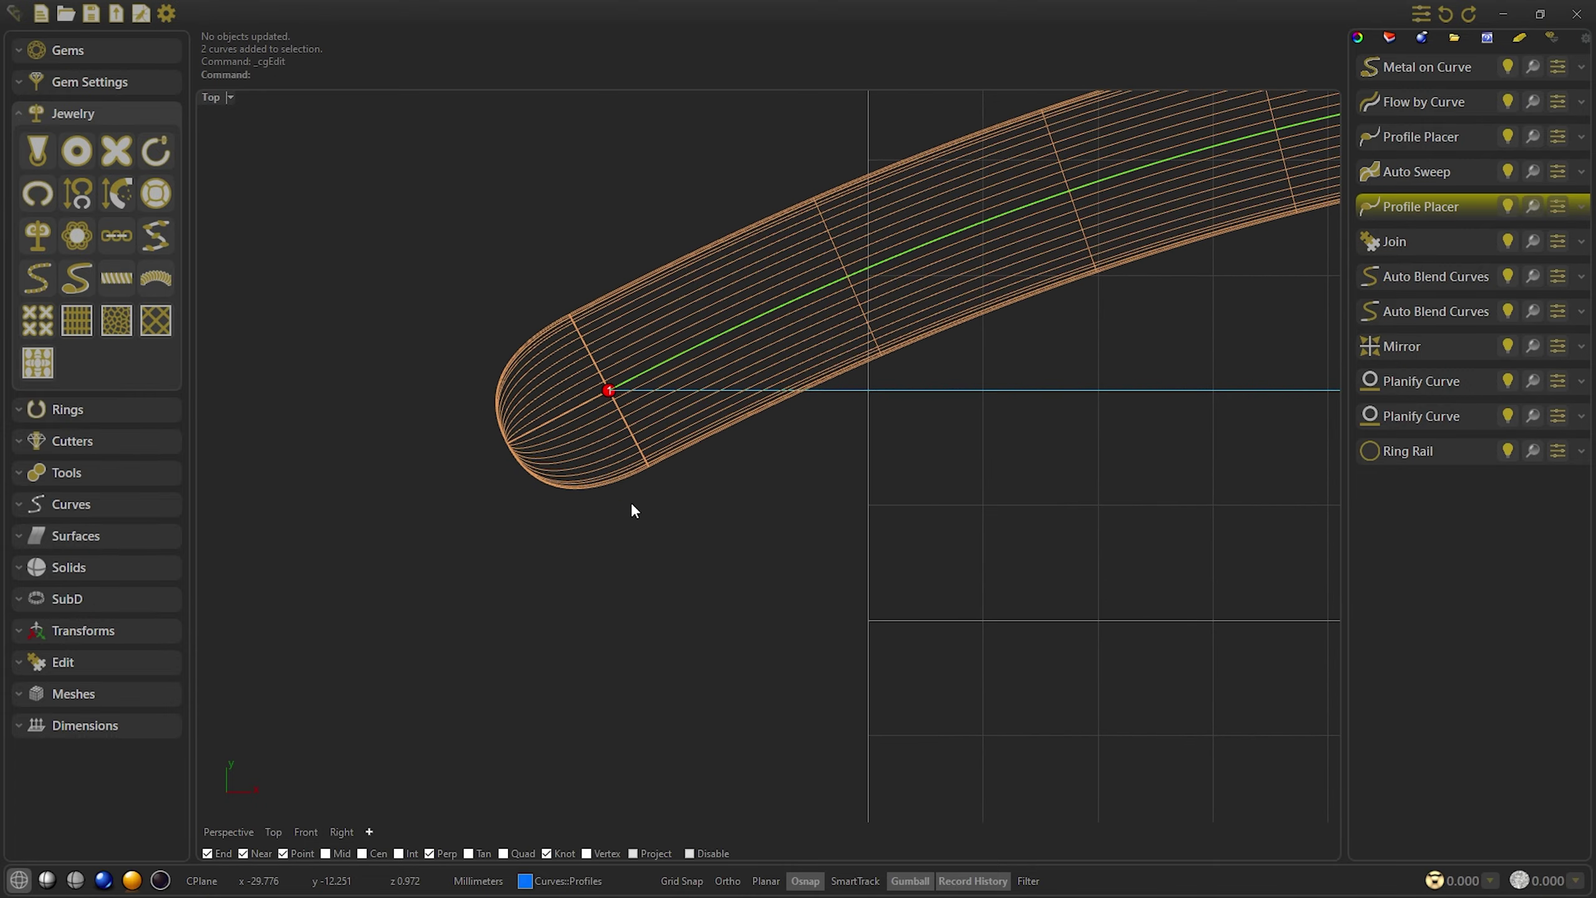
{"action": "scroll", "coordinate": [1546, 188], "scroll_direction": "up", "scroll_amount": 2}
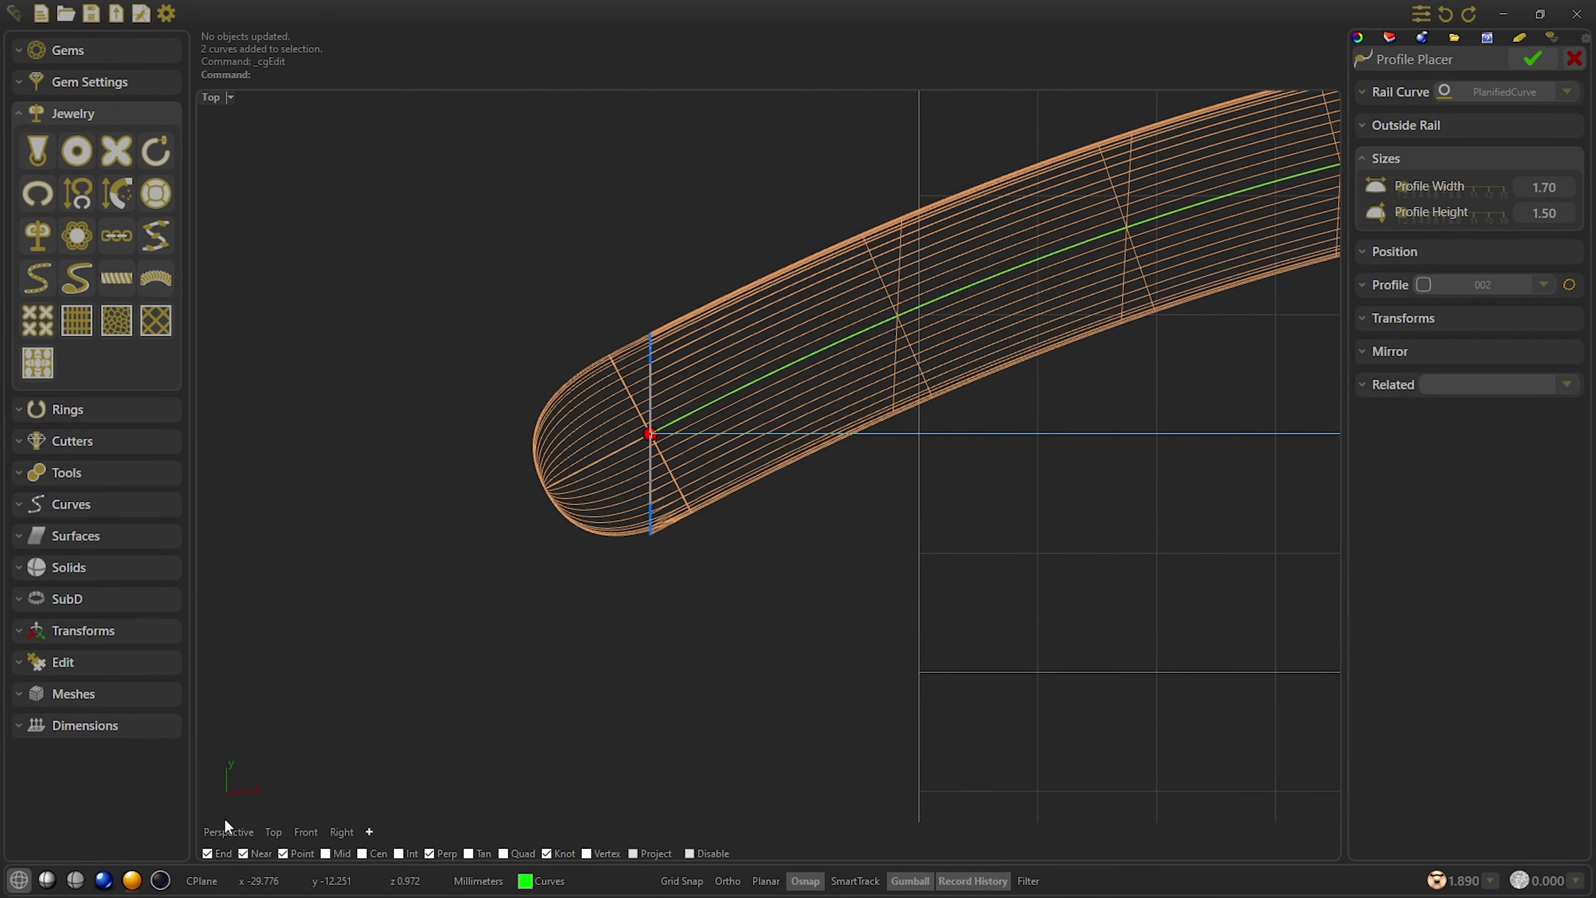
{"action": "left_click", "coordinate": [1524, 61]}
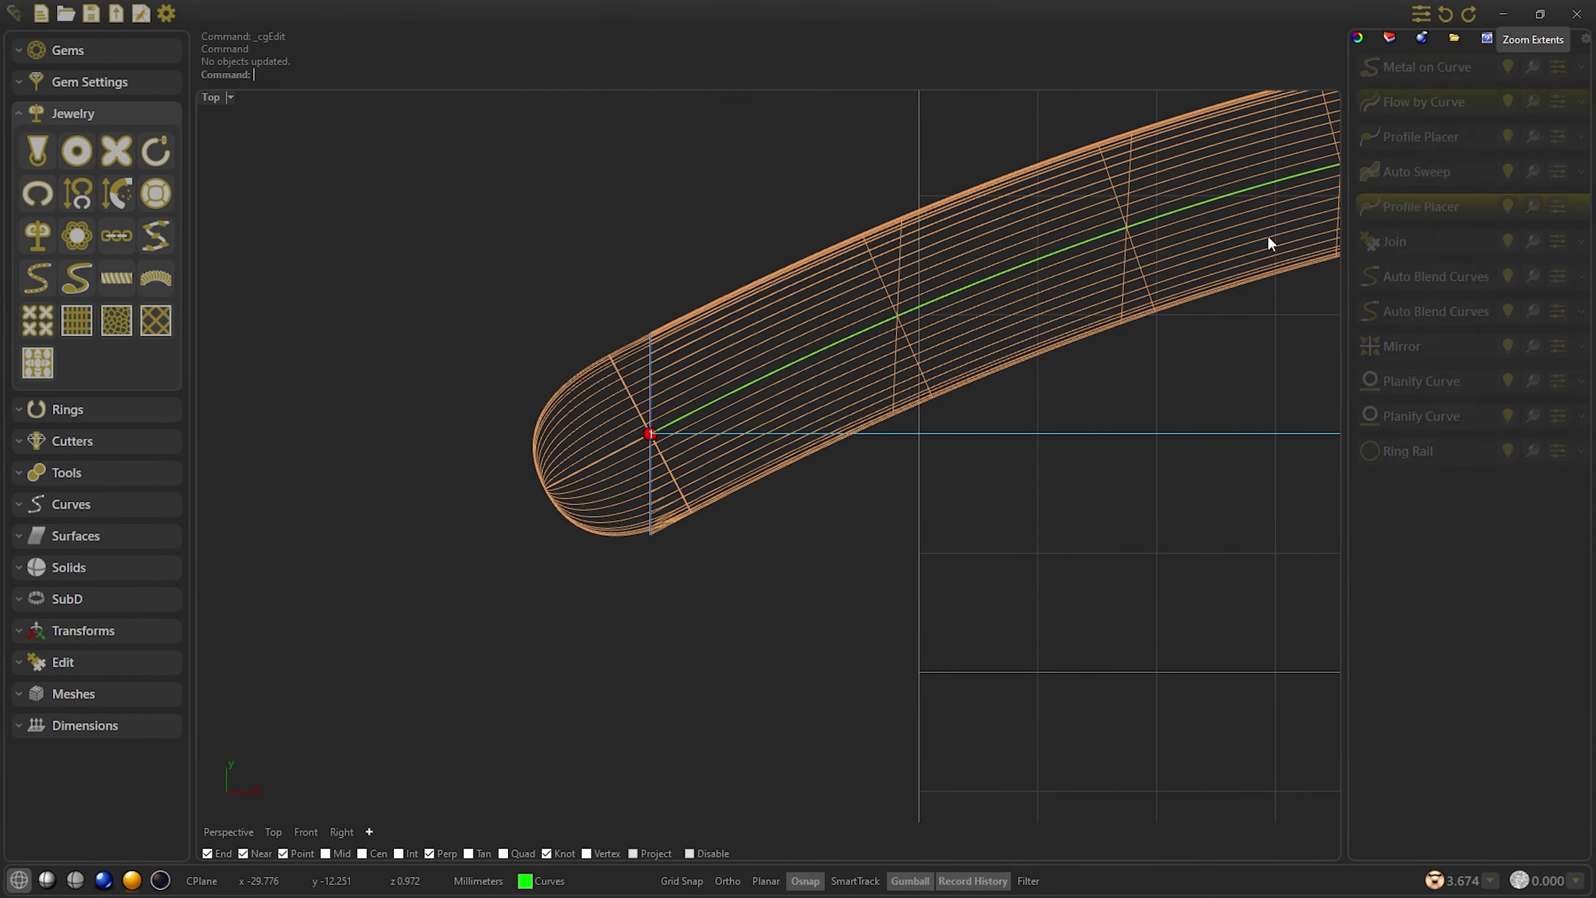
Compare the ring and the flat band in perspective, and hide the Metal on Curve band
{"action": "left_click", "coordinate": [242, 831]}
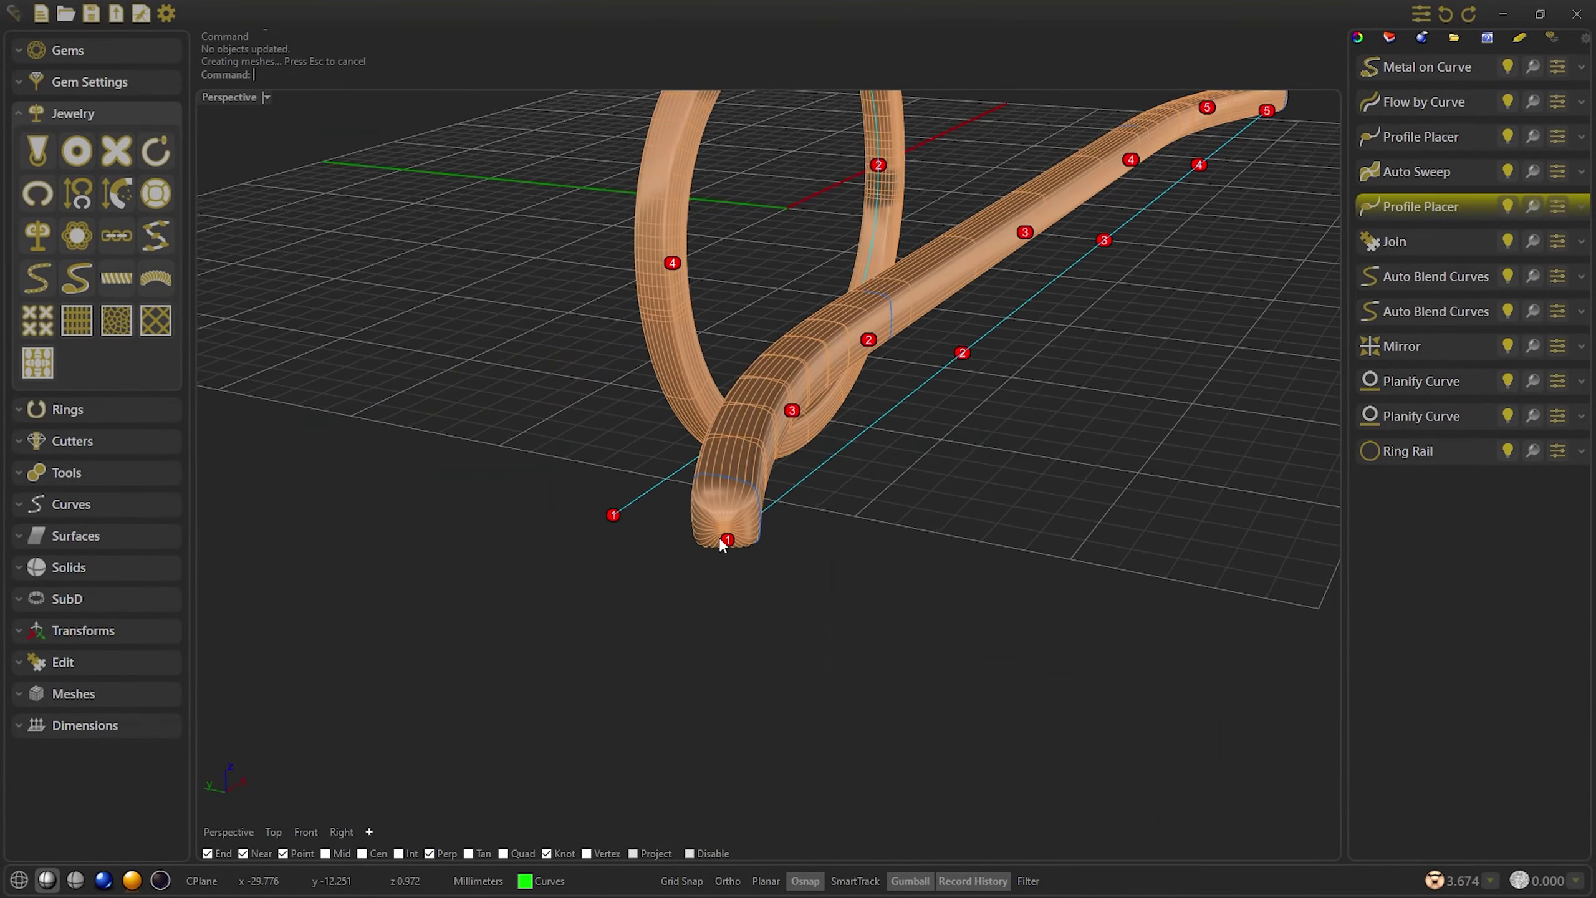
{"action": "right_click_drag", "start_coordinate": [723, 542], "coordinate": [756, 551]}
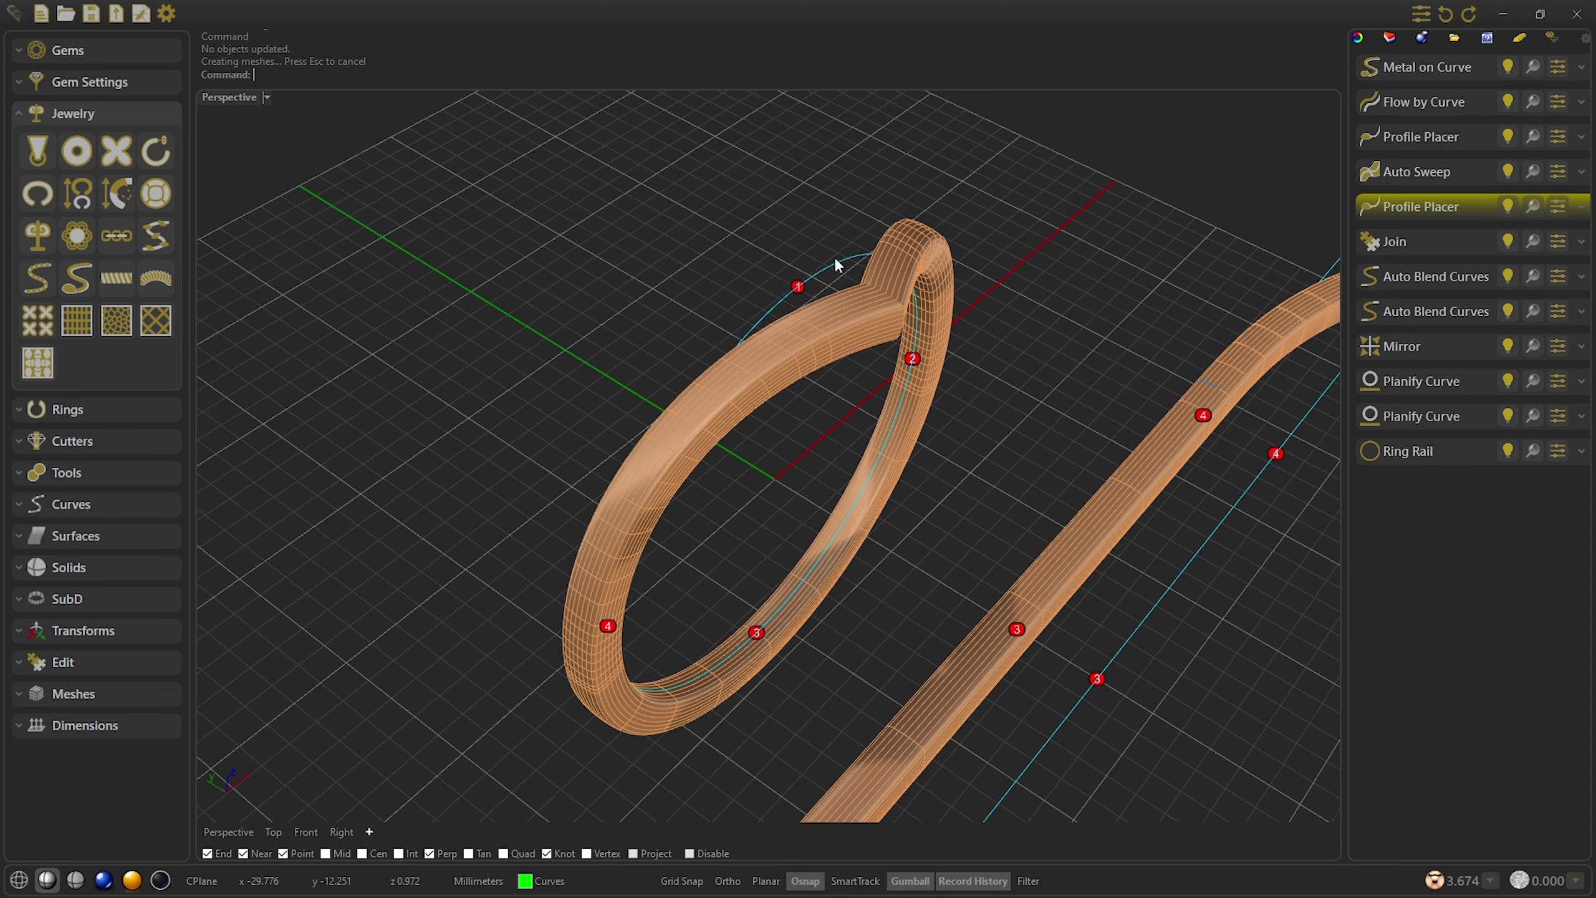
{"action": "right_click_drag", "start_coordinate": [1177, 367], "coordinate": [1303, 387]}
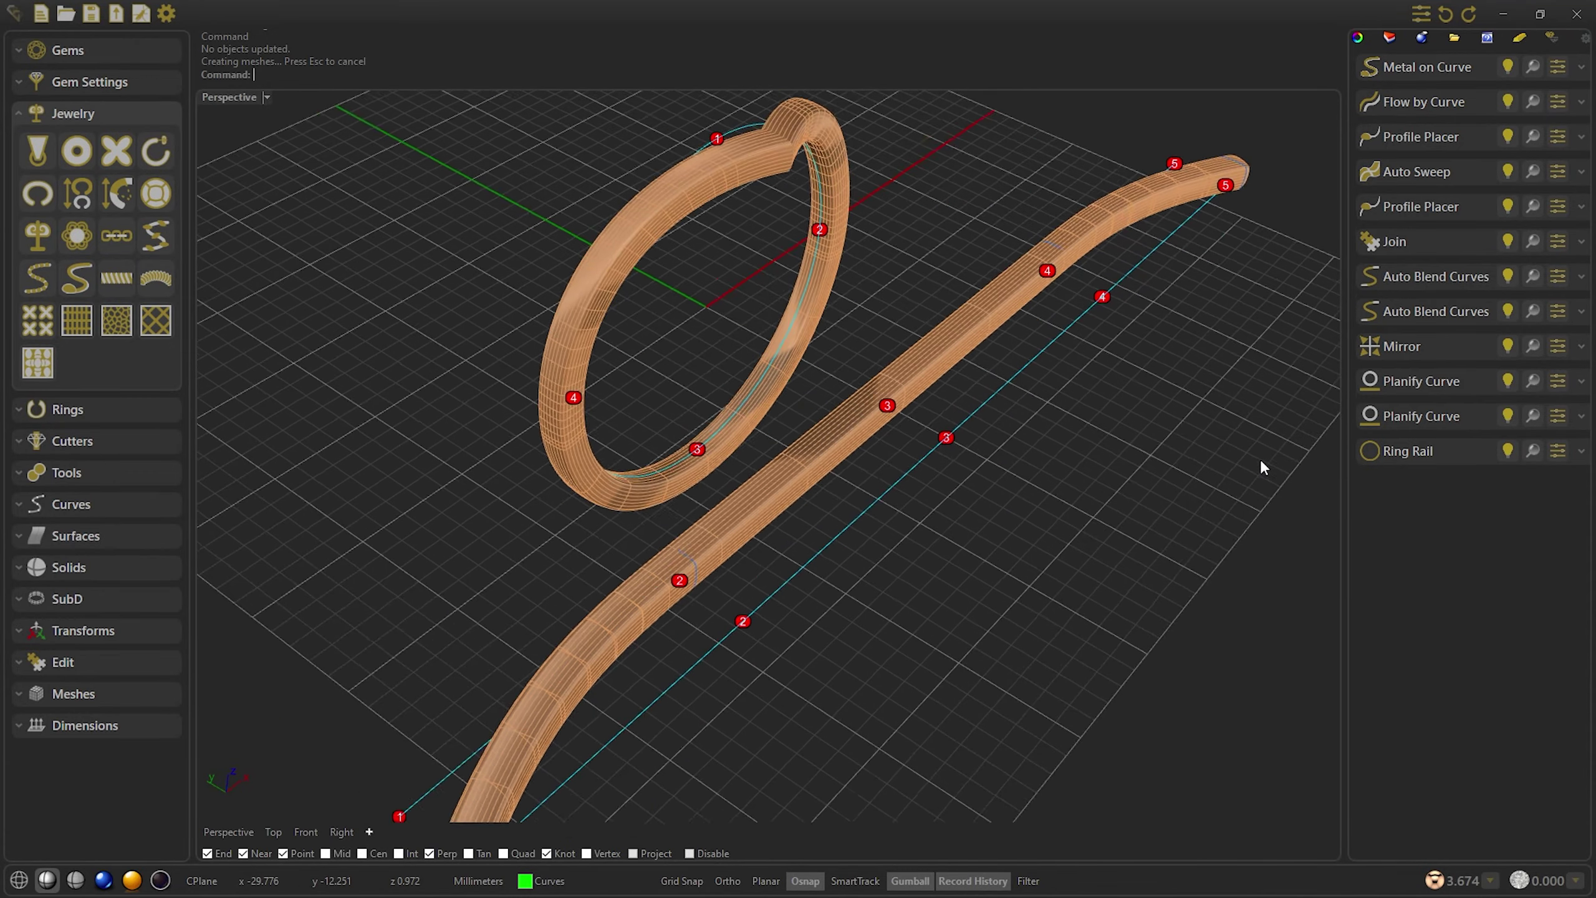
{"action": "left_click", "coordinate": [1508, 65]}
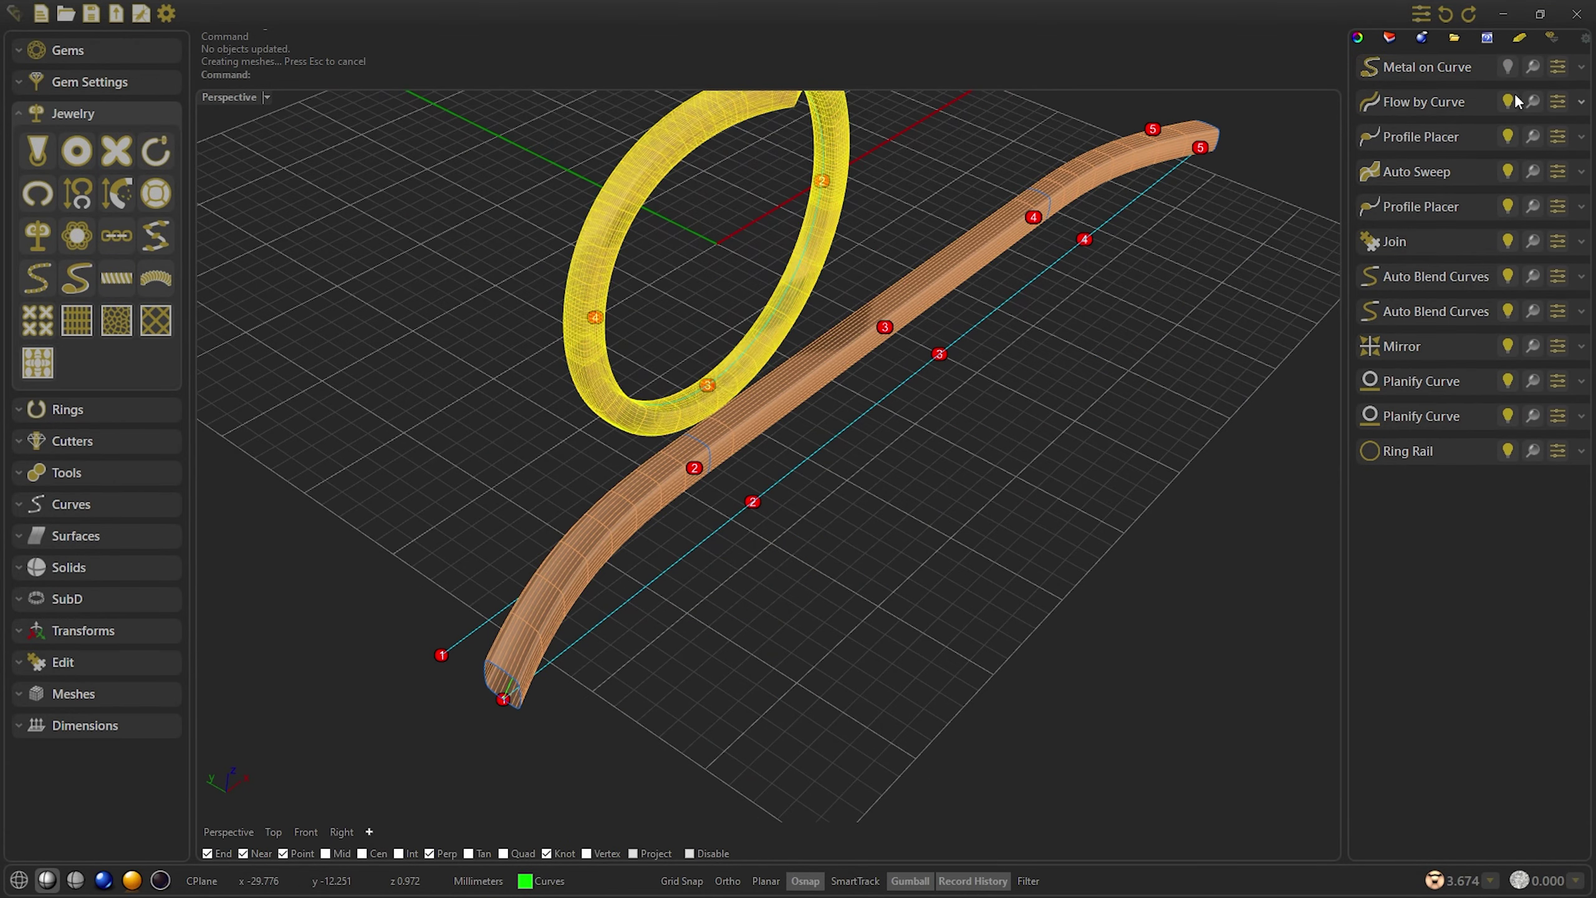
{"action": "right_click_drag", "start_coordinate": [1180, 248], "coordinate": [856, 554]}
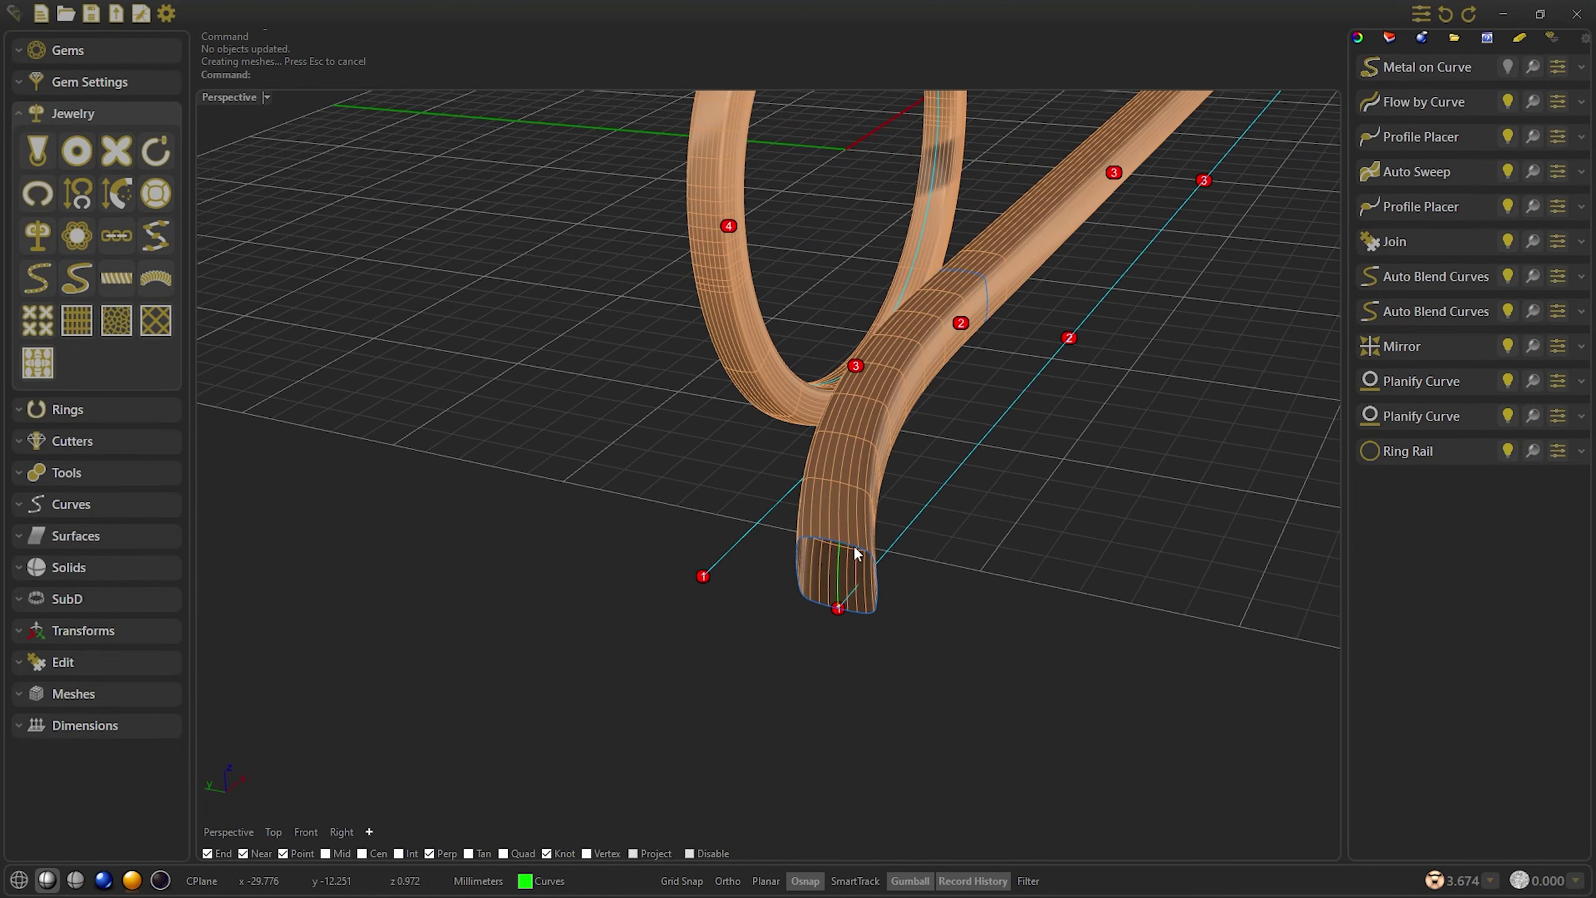
Edit the placed profiles at positions 1 and 2 together, setting their width to 2.30 and height to 1.60
{"action": "left_click", "coordinate": [854, 548]}
{"action": "left_click", "coordinate": [928, 593]}
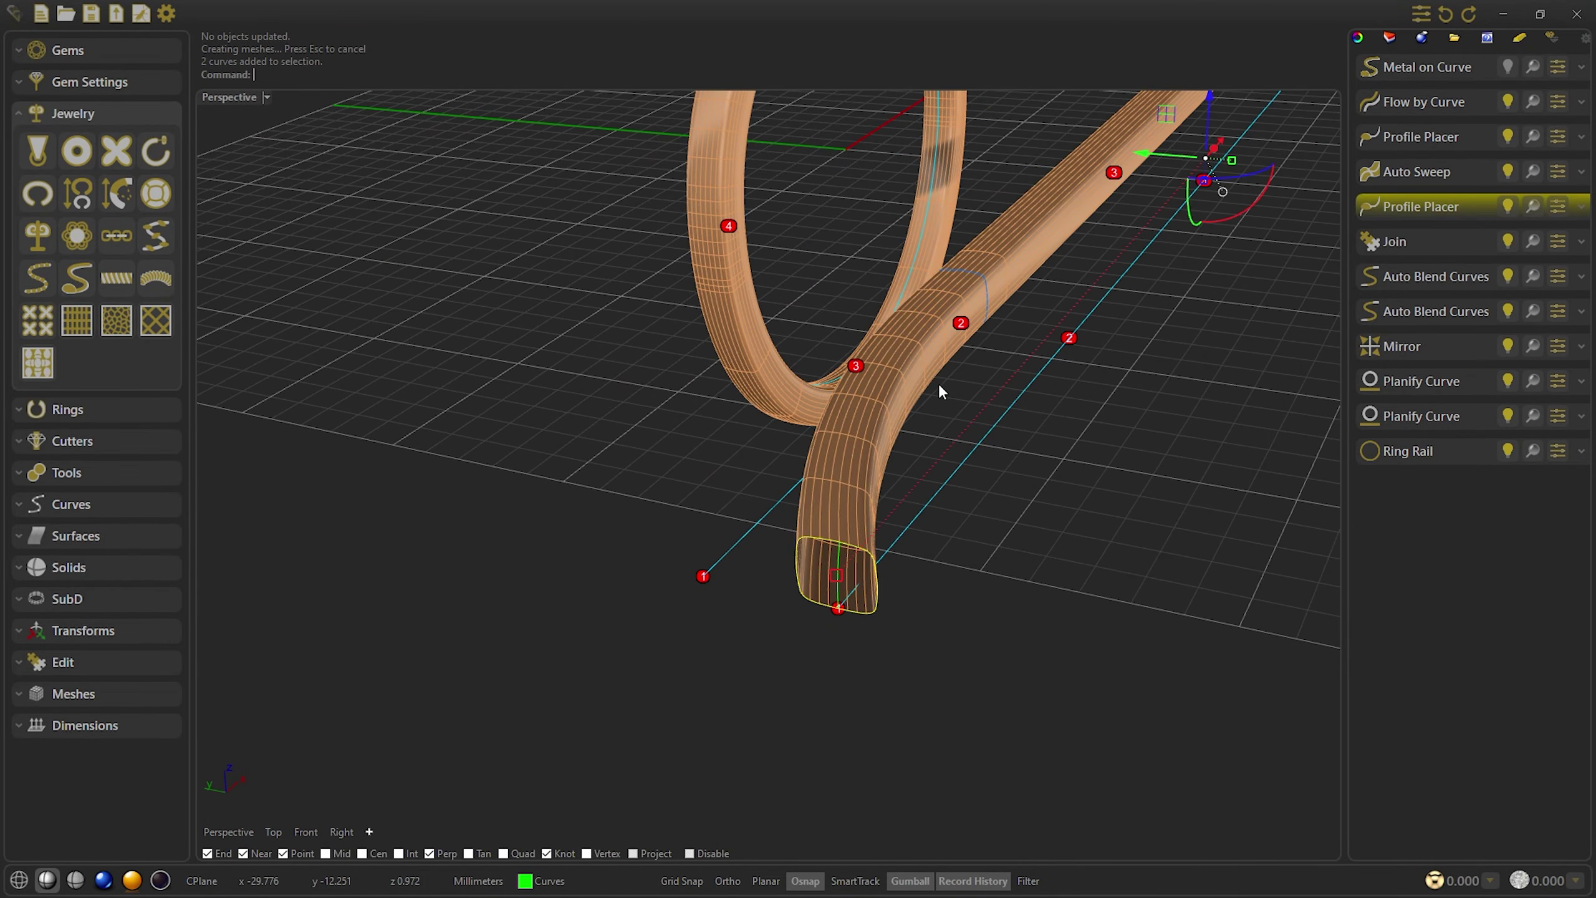
{"action": "left_click", "coordinate": [971, 277]}
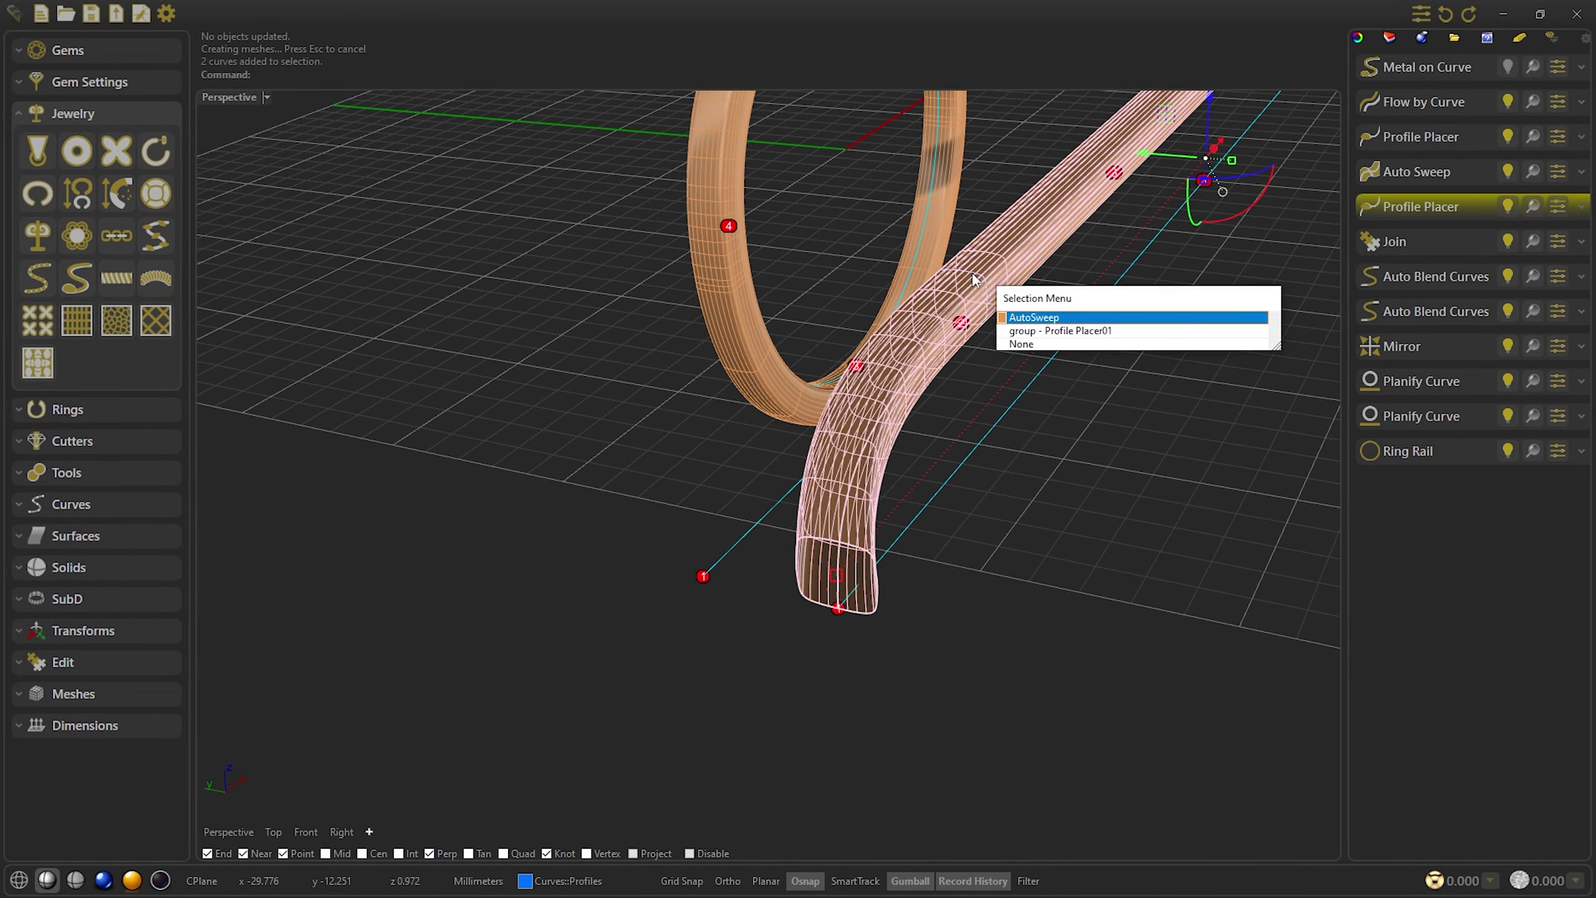
{"action": "left_click", "coordinate": [1044, 316]}
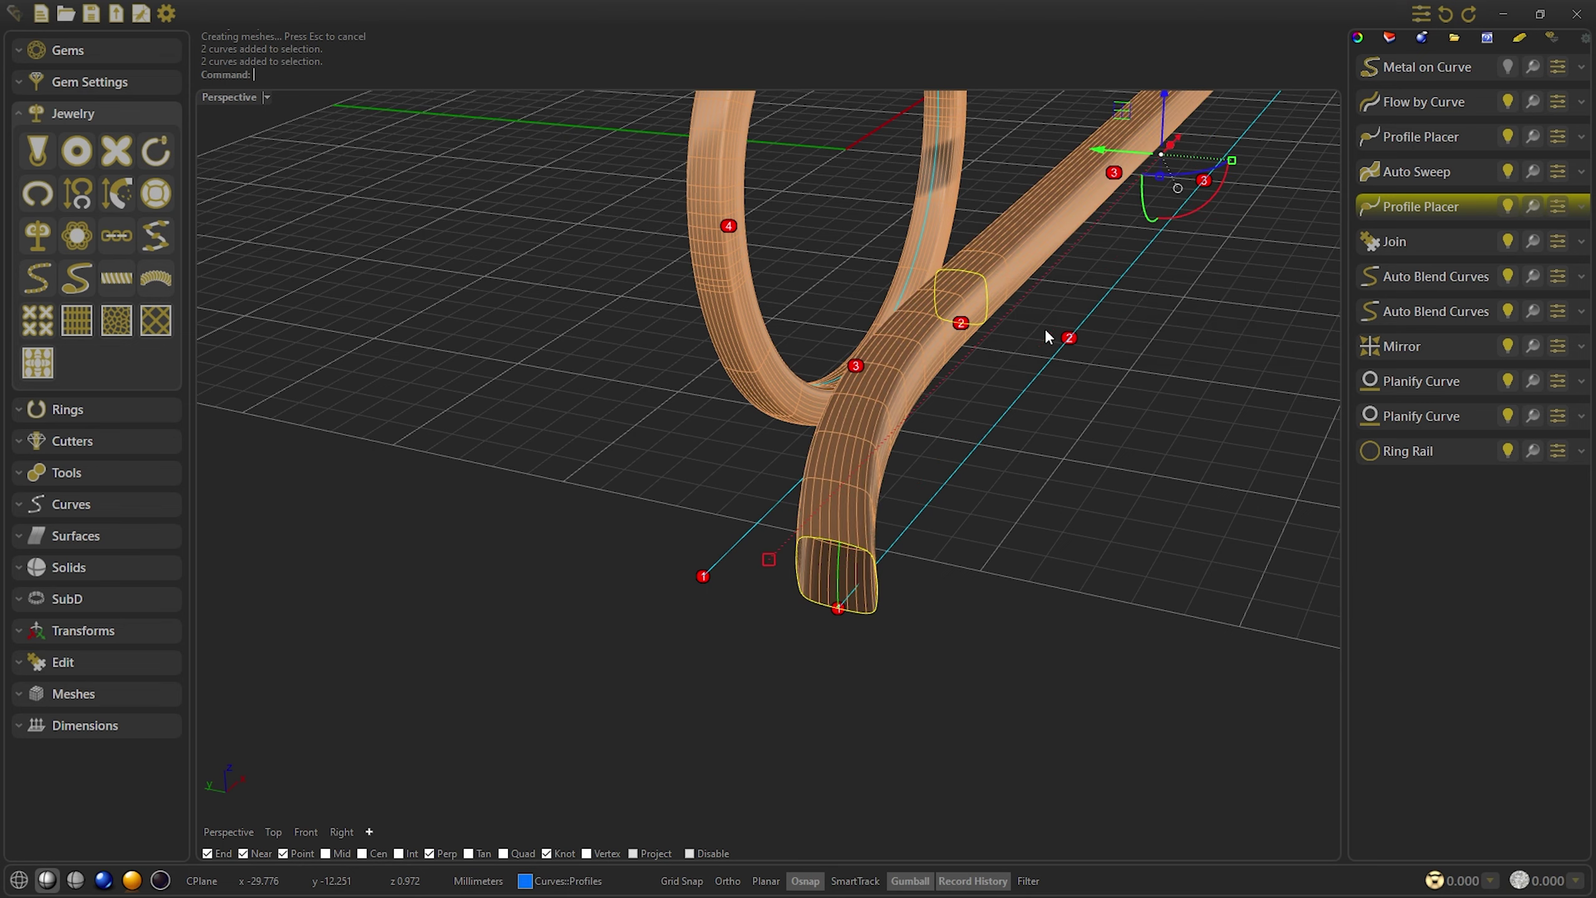
{"action": "left_click", "coordinate": [1420, 15]}
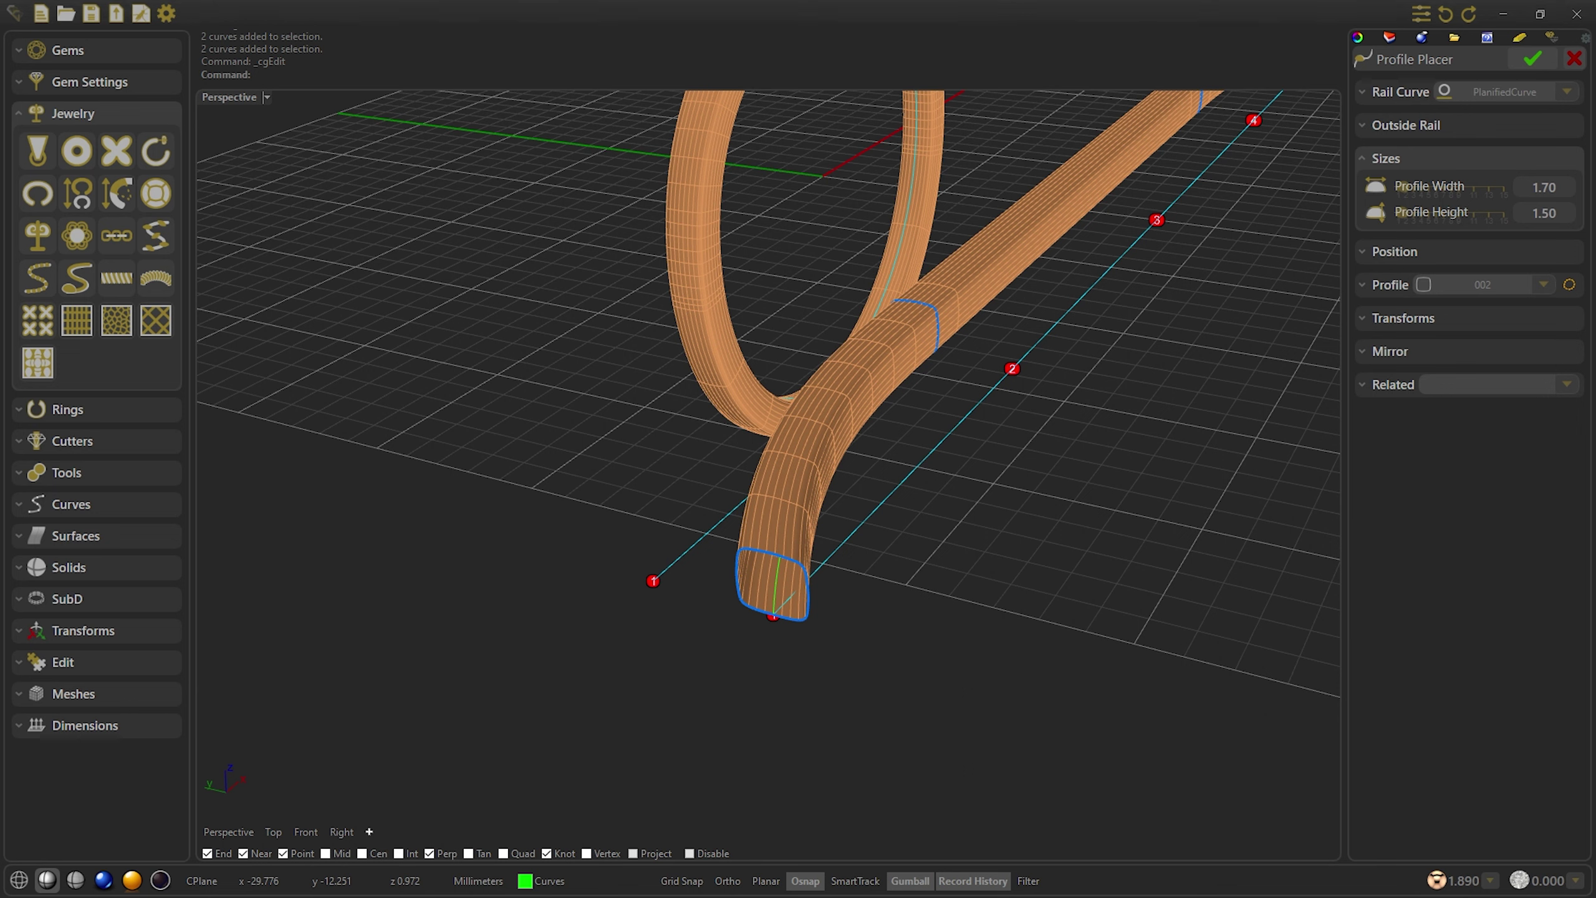
{"action": "scroll", "coordinate": [1553, 197], "scroll_direction": "up", "scroll_amount": 4}
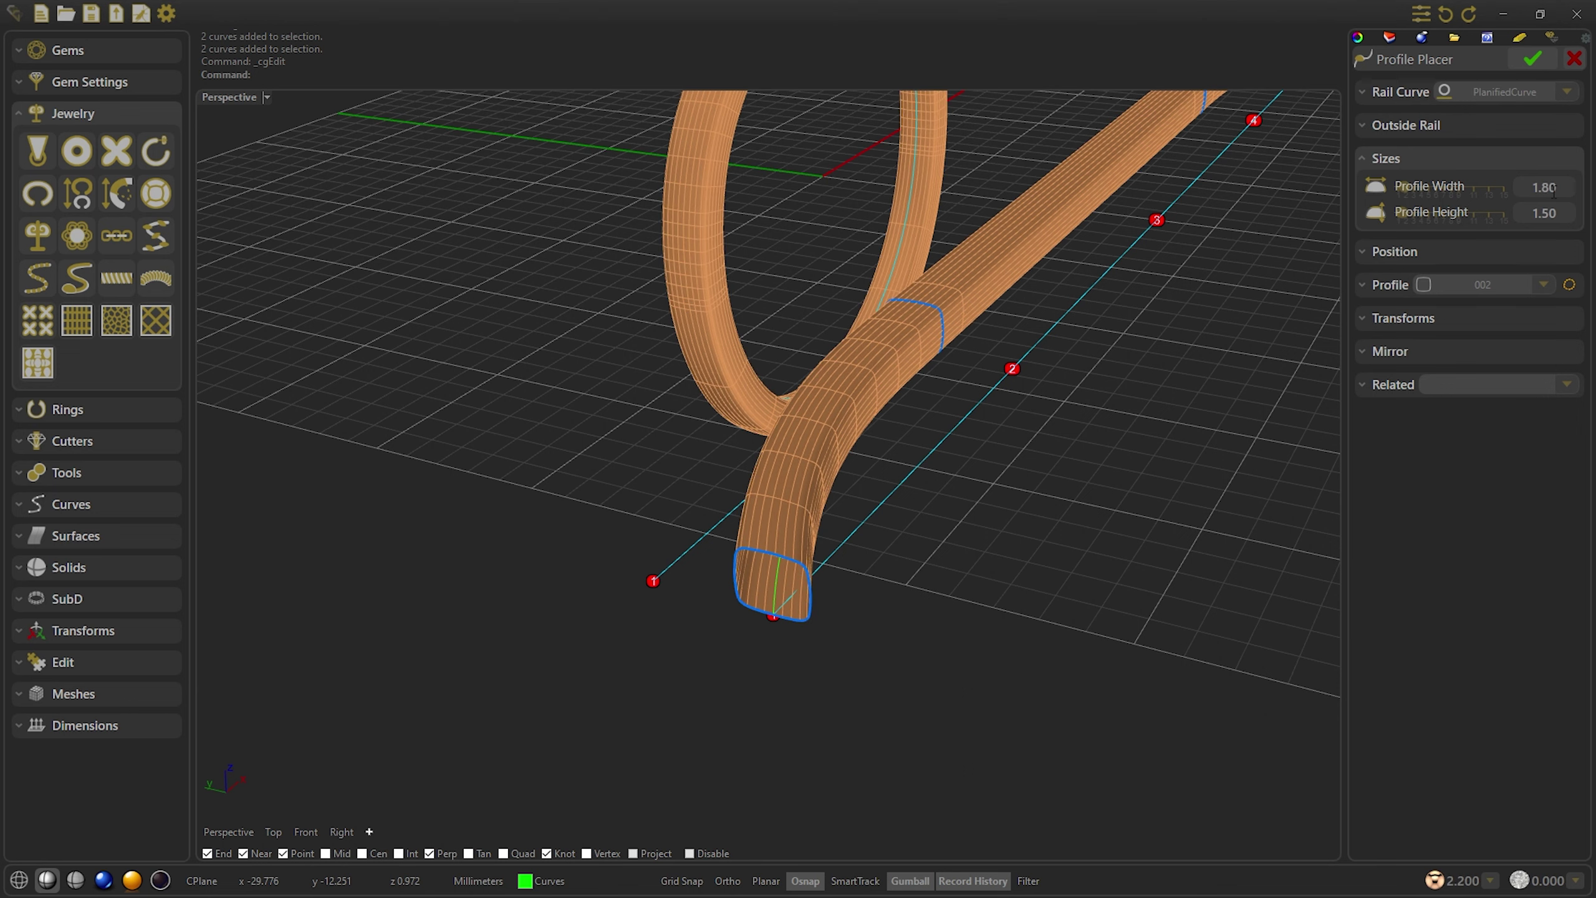
{"action": "scroll", "coordinate": [1553, 196], "scroll_direction": "up", "scroll_amount": 1}
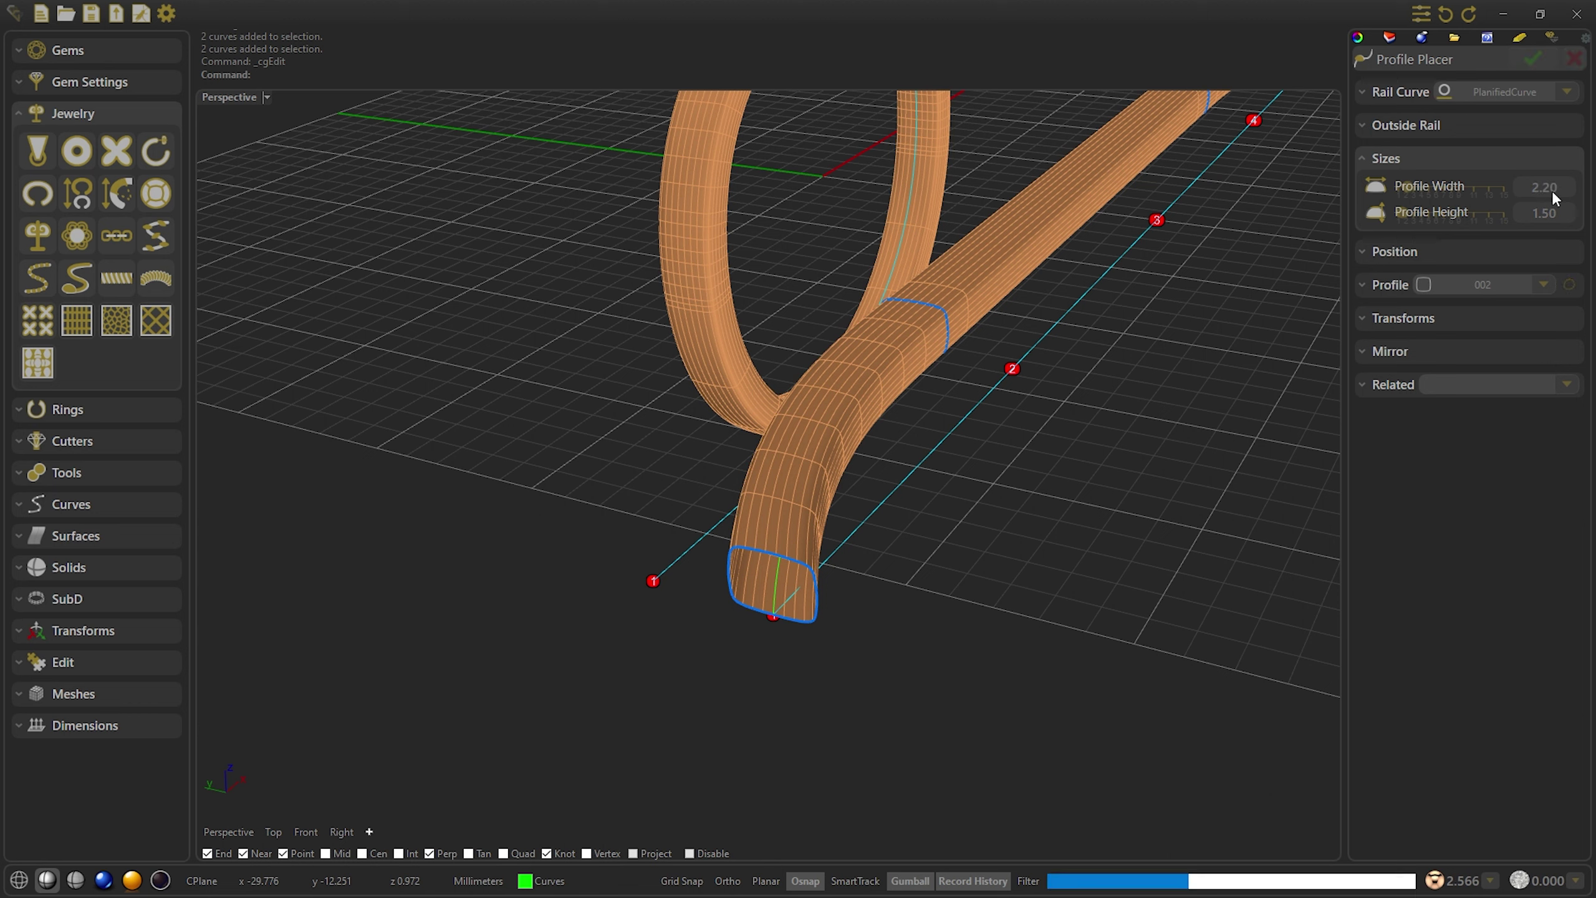
{"action": "scroll", "coordinate": [1565, 212], "scroll_direction": "up", "scroll_amount": 1}
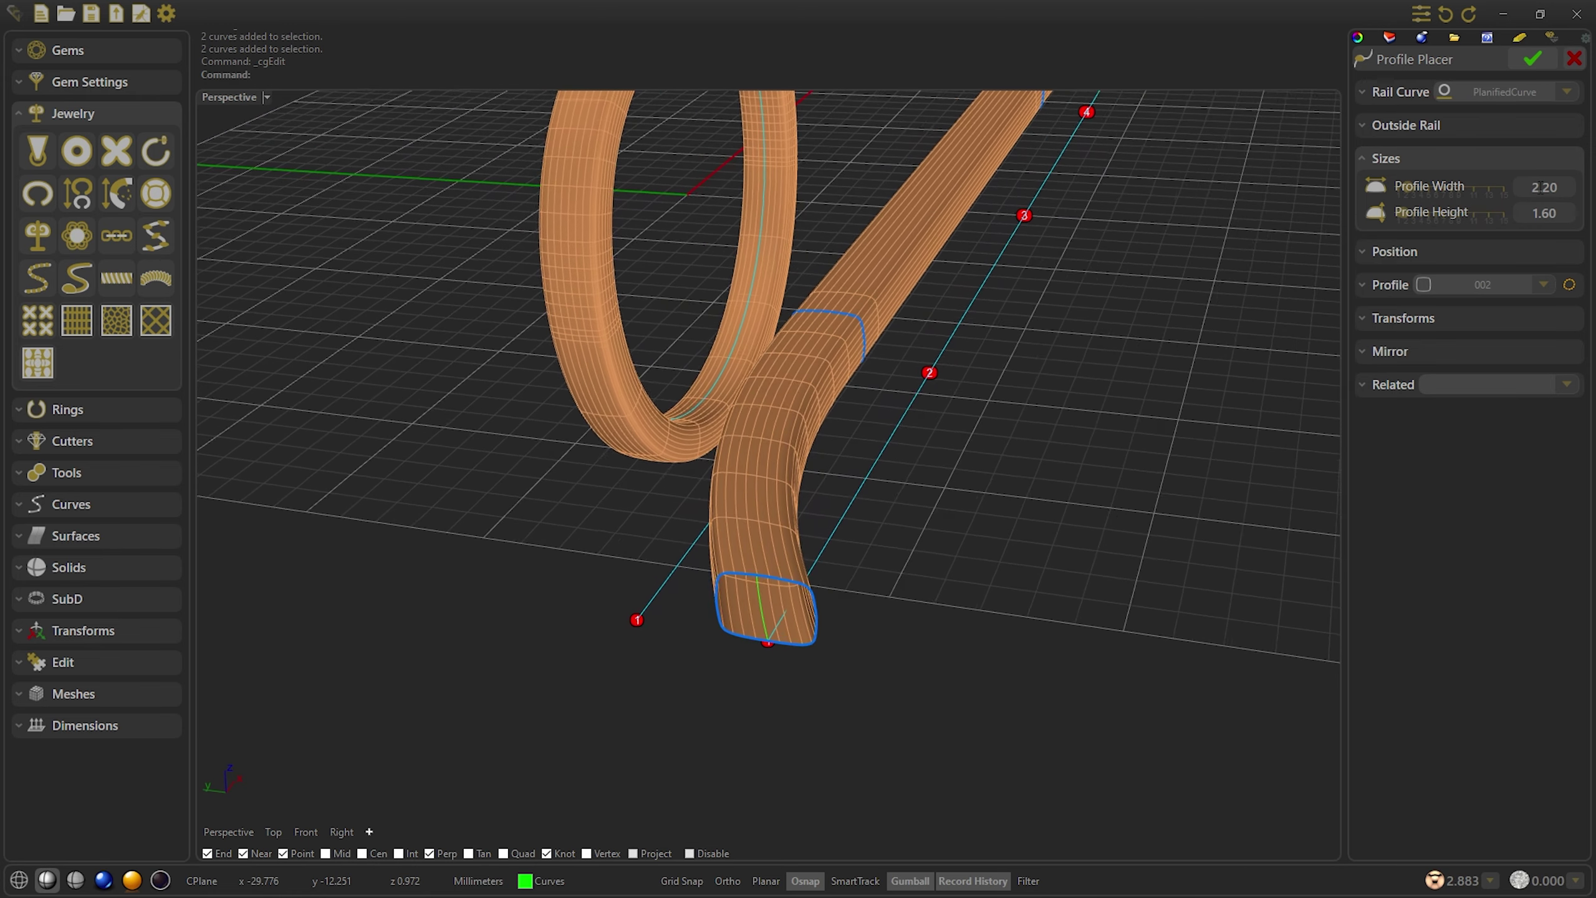
{"action": "scroll", "coordinate": [1543, 185], "scroll_direction": "up", "scroll_amount": 1}
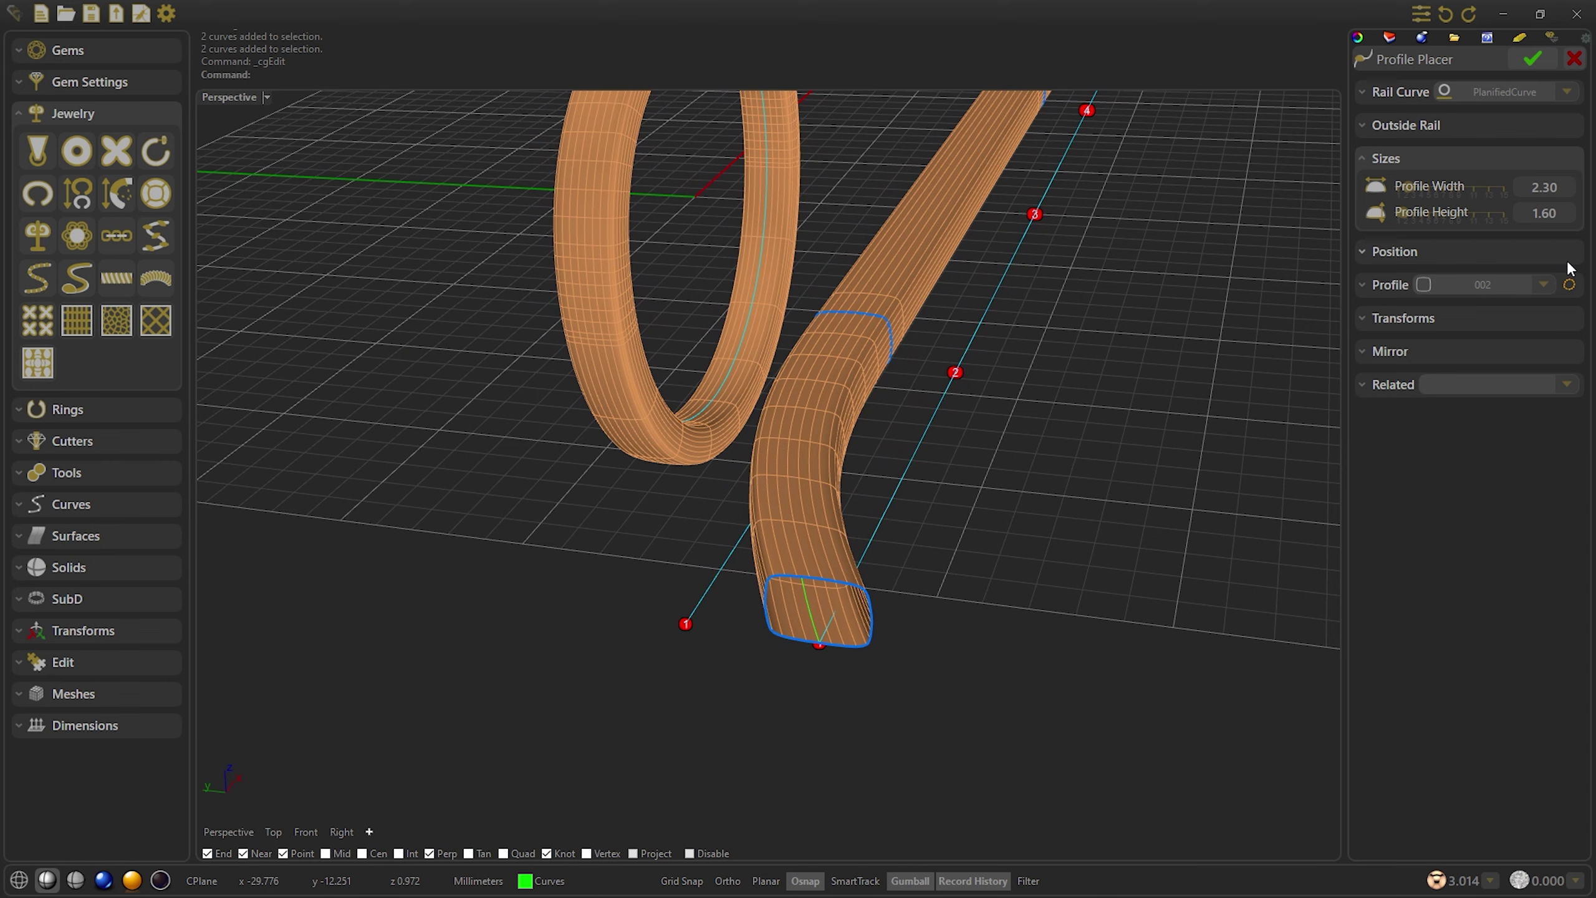
Change the shape of both placed profile groups to profile 018, previewing it rendered before applying the edit
{"action": "left_click", "coordinate": [1388, 284]}
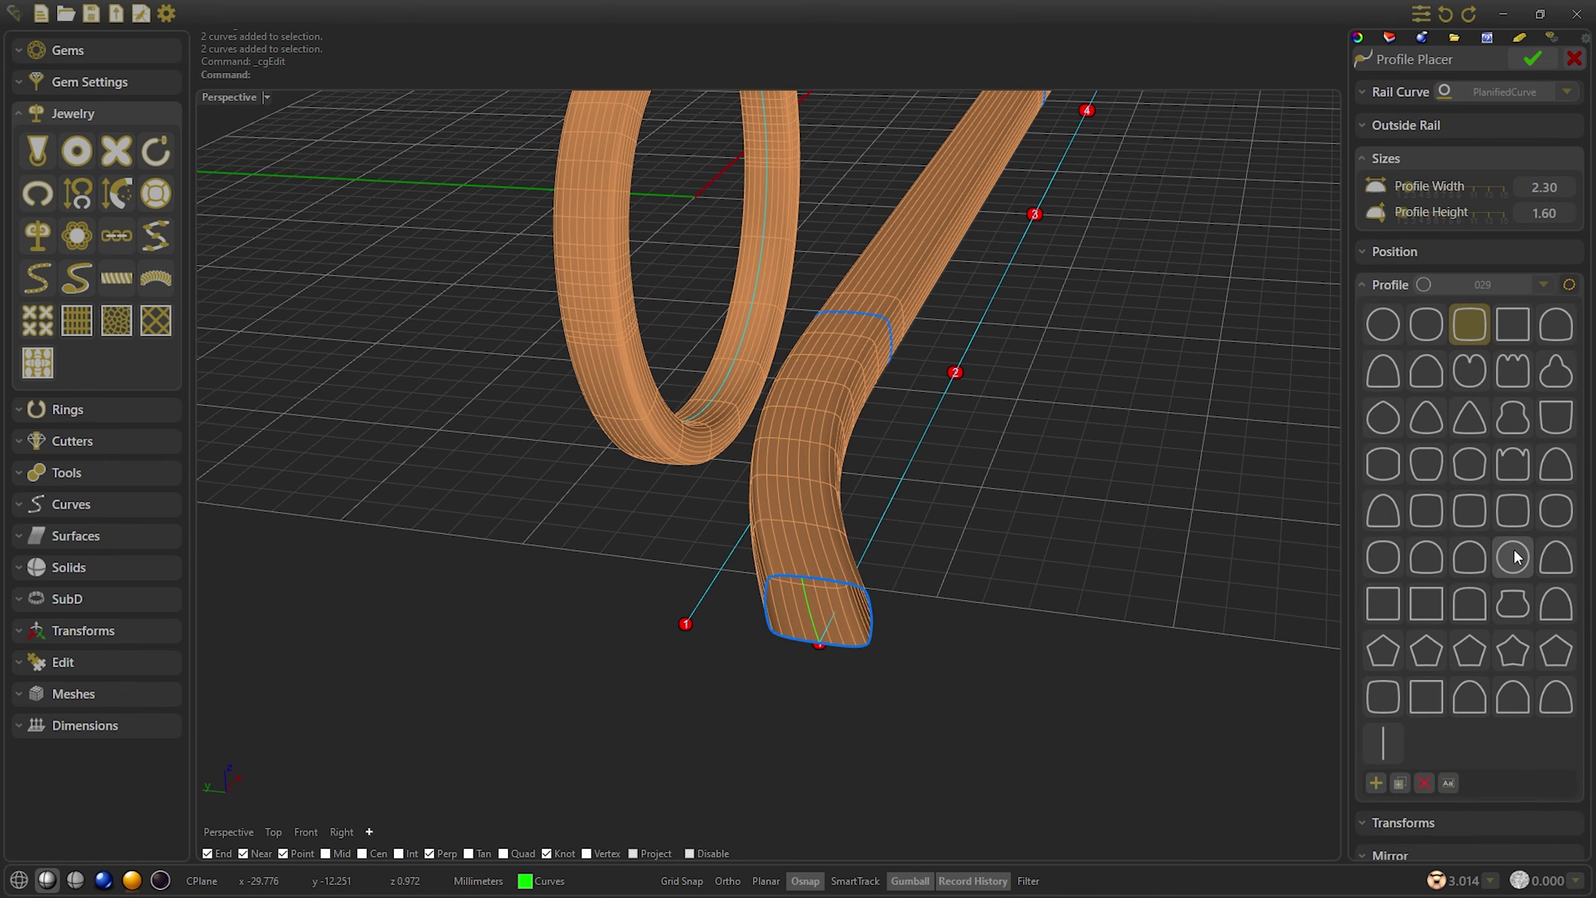
{"action": "left_click", "coordinate": [1496, 467]}
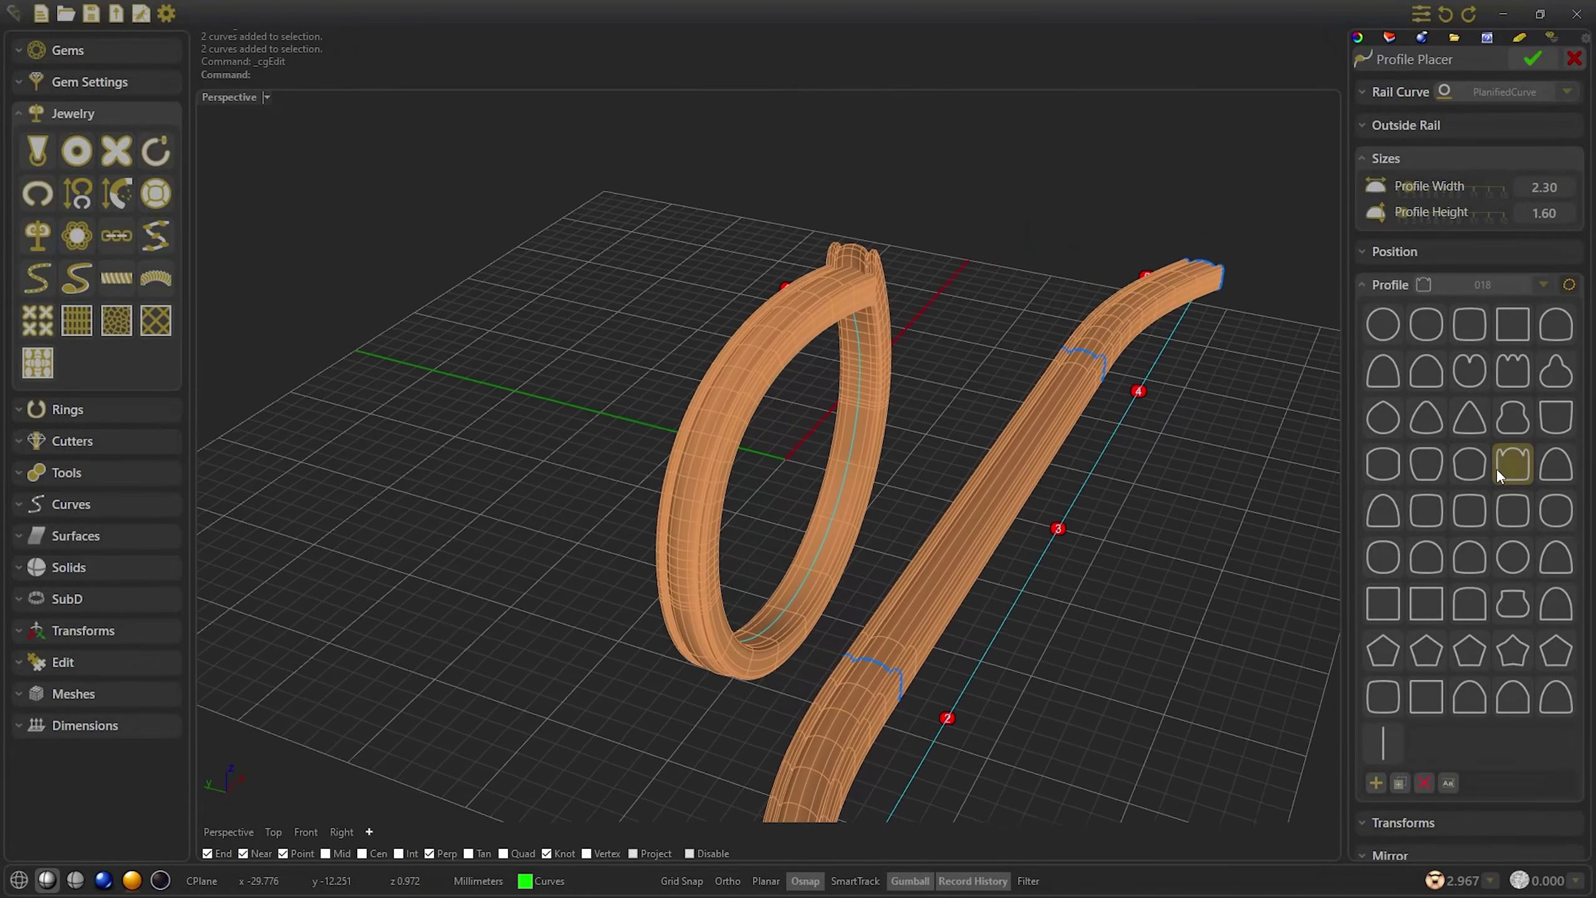
{"action": "left_click", "coordinate": [161, 879]}
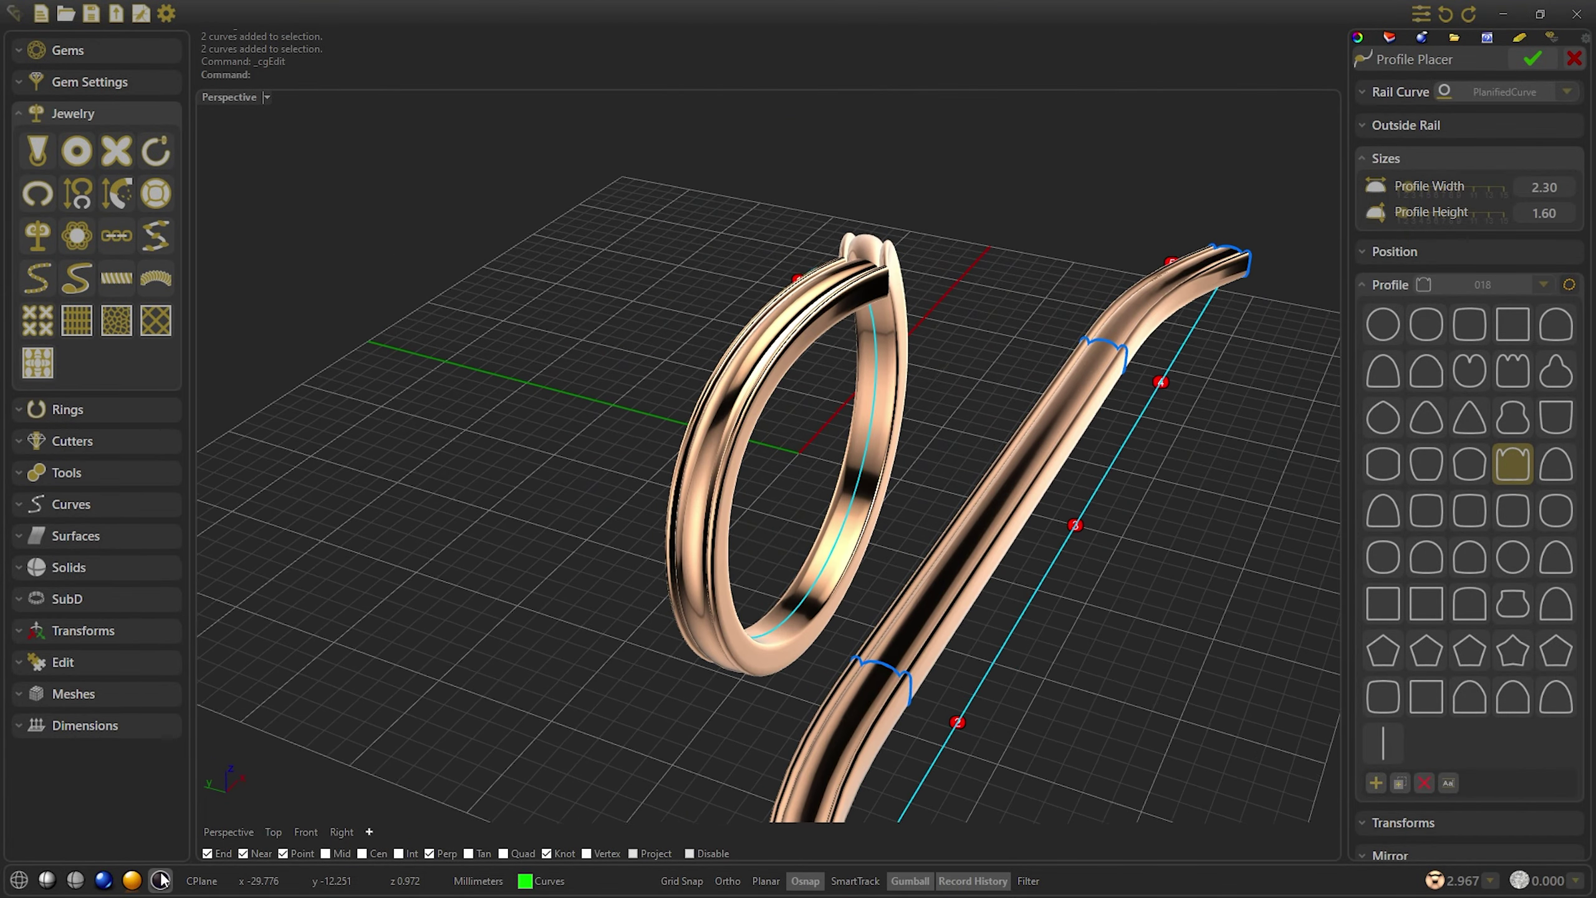
{"action": "left_click", "coordinate": [47, 879]}
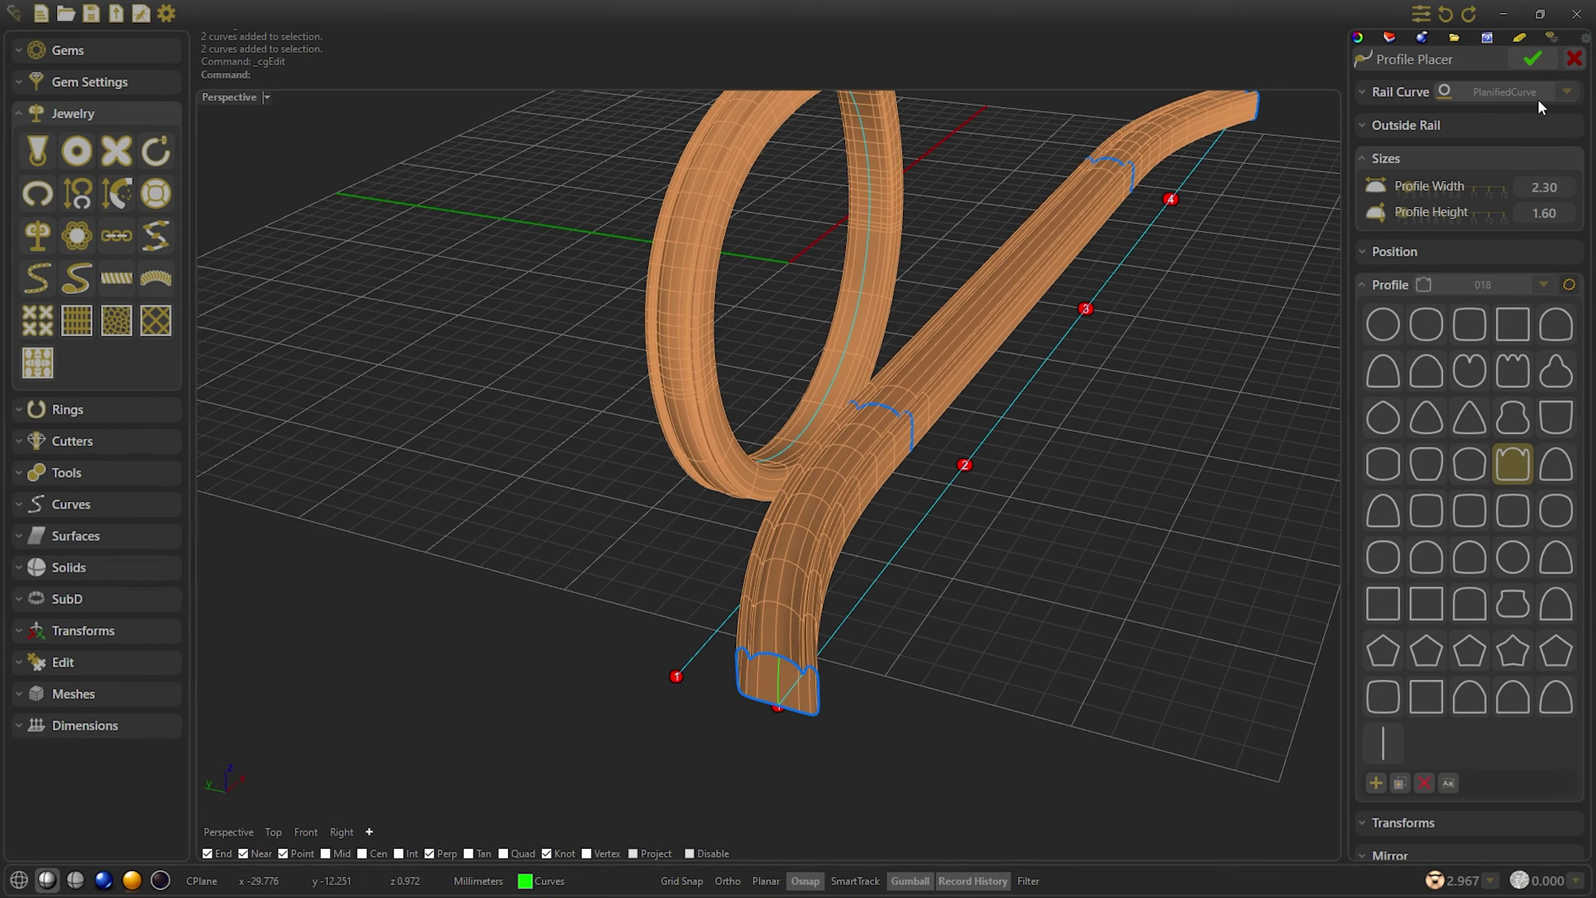
{"action": "left_click", "coordinate": [1533, 60]}
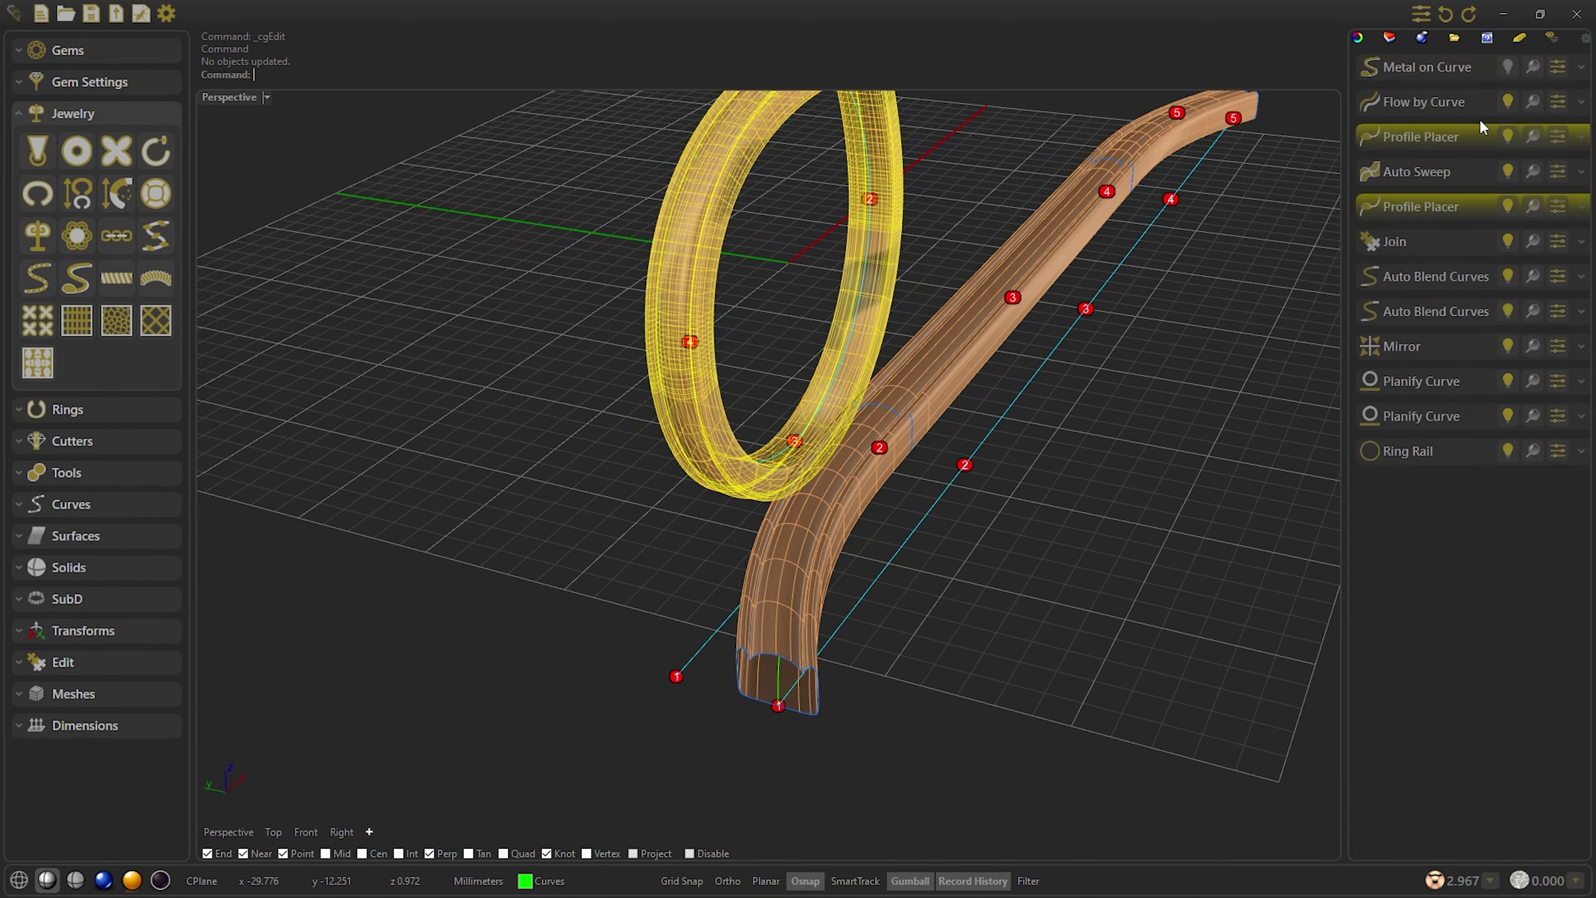
Set the outer planified curve's horizontal translation to 15.00 to lengthen the ring's V point
{"action": "left_click", "coordinate": [1113, 275]}
{"action": "right_click", "coordinate": [1176, 307]}
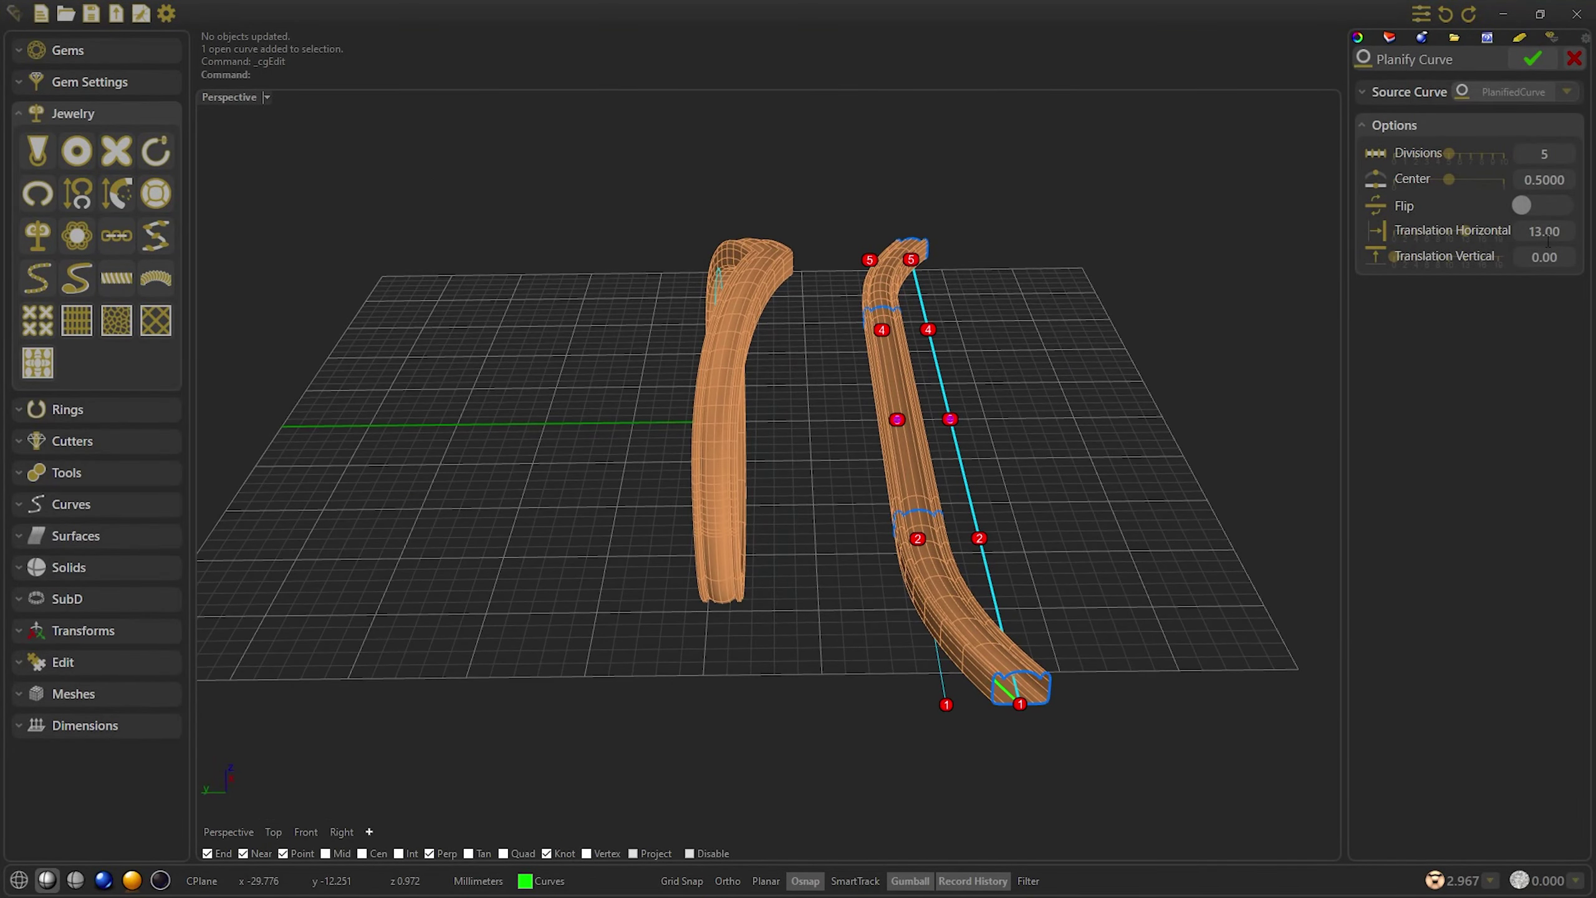
{"action": "scroll", "coordinate": [1555, 241], "scroll_direction": "up", "scroll_amount": 3}
{"action": "left_click_drag", "start_coordinate": [1559, 234], "coordinate": [1537, 231]}
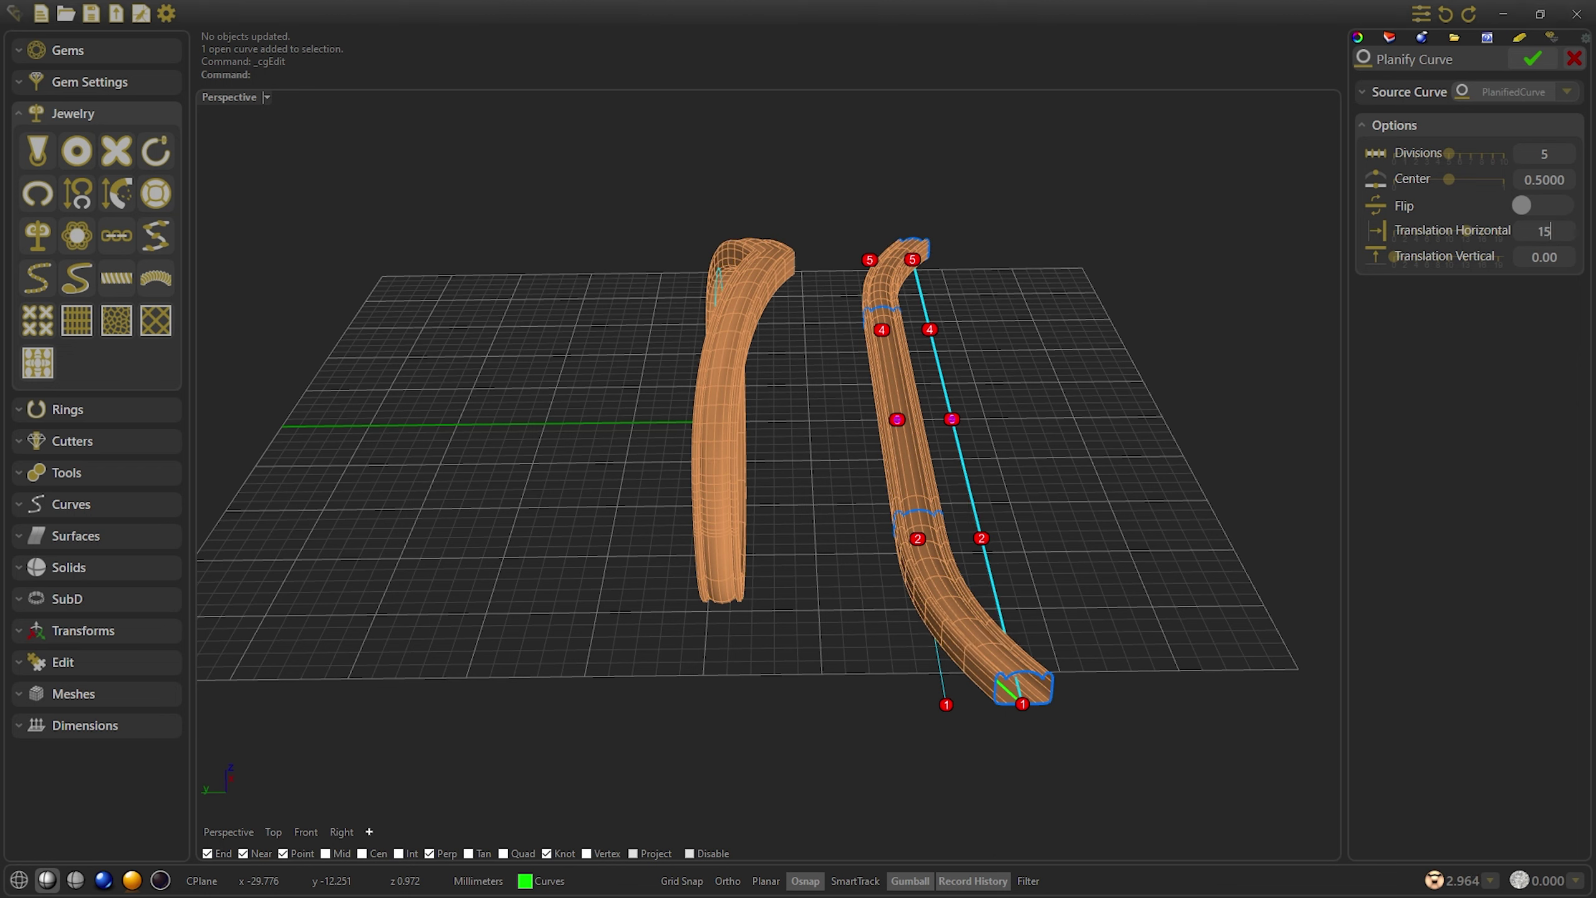
{"action": "key", "text": "Return"}
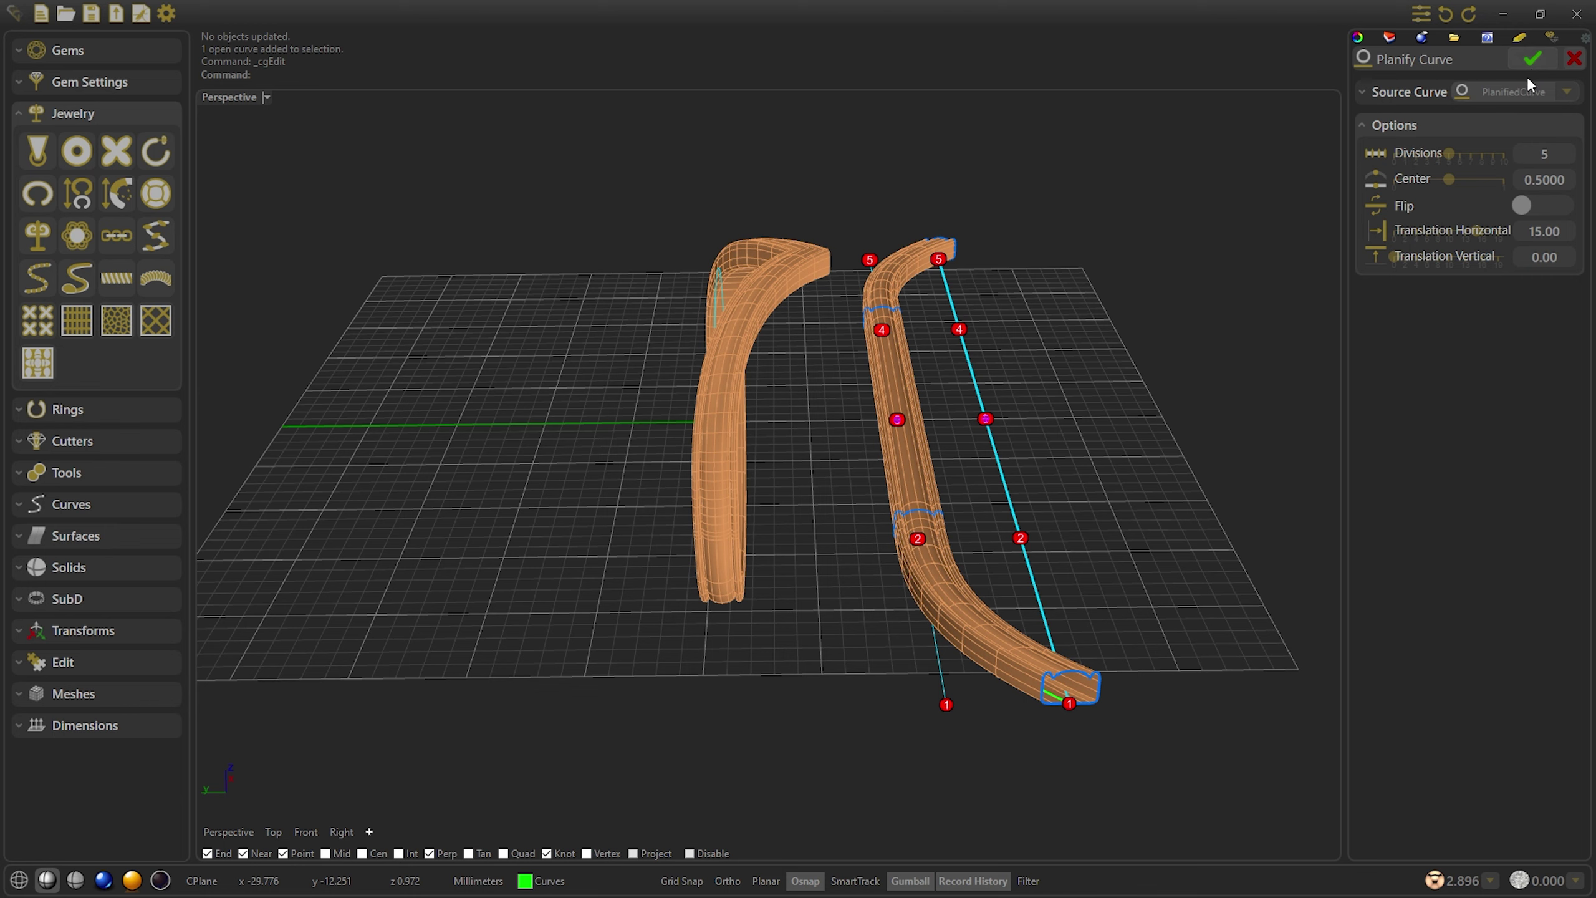
{"action": "left_click", "coordinate": [1533, 60]}
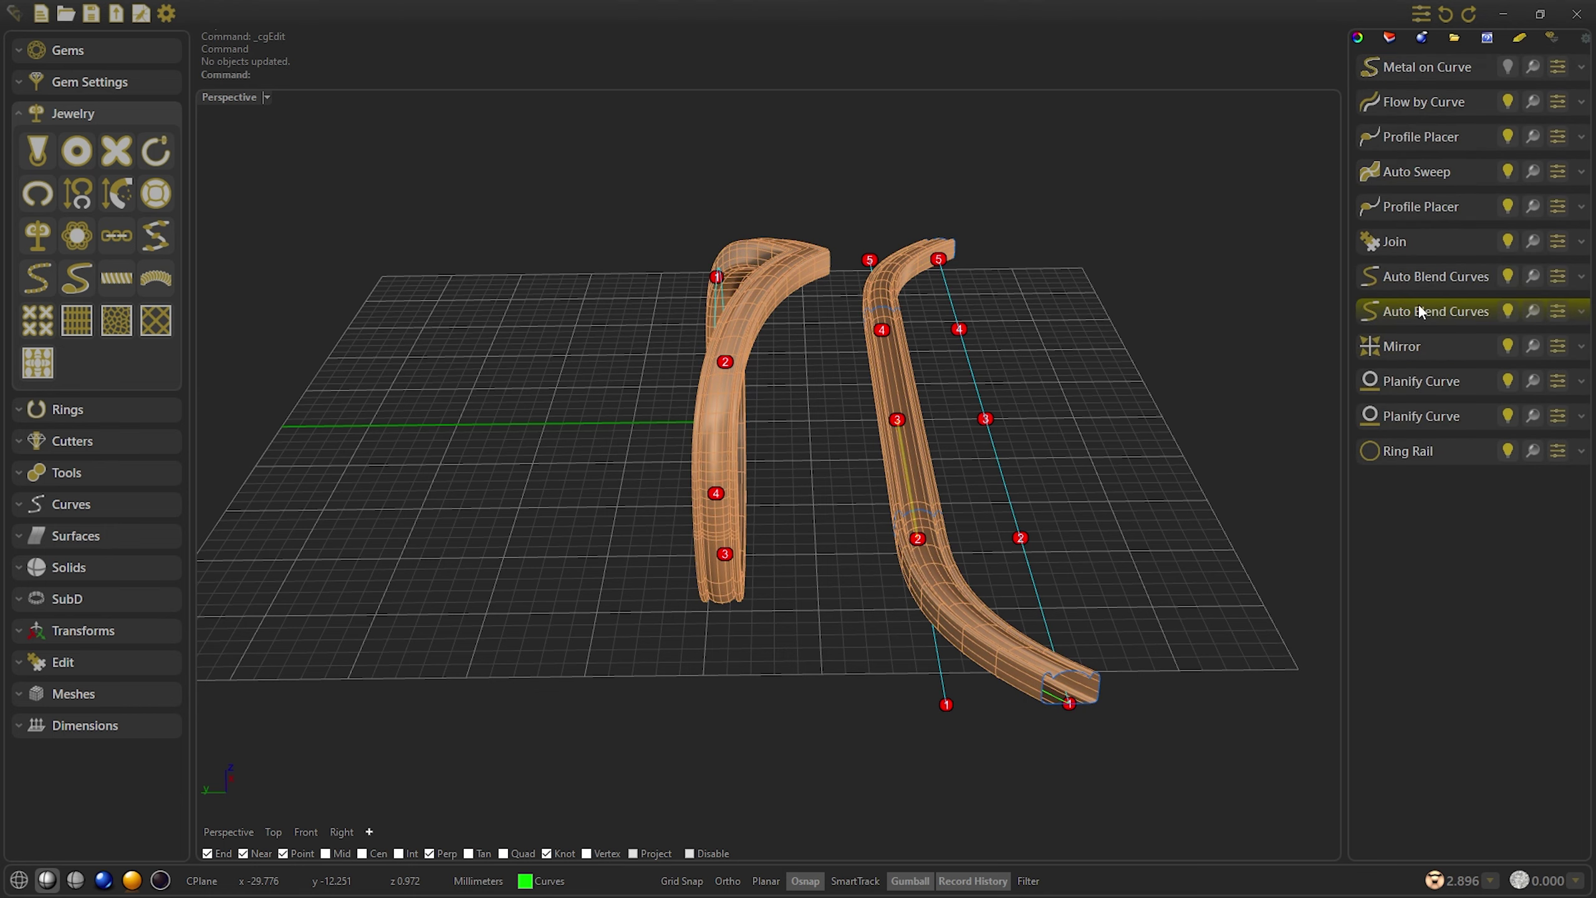
Try an end position of 0.1890 on the upper auto blend curve in the history list, and inspect the bend
{"action": "left_click", "coordinate": [1418, 288]}
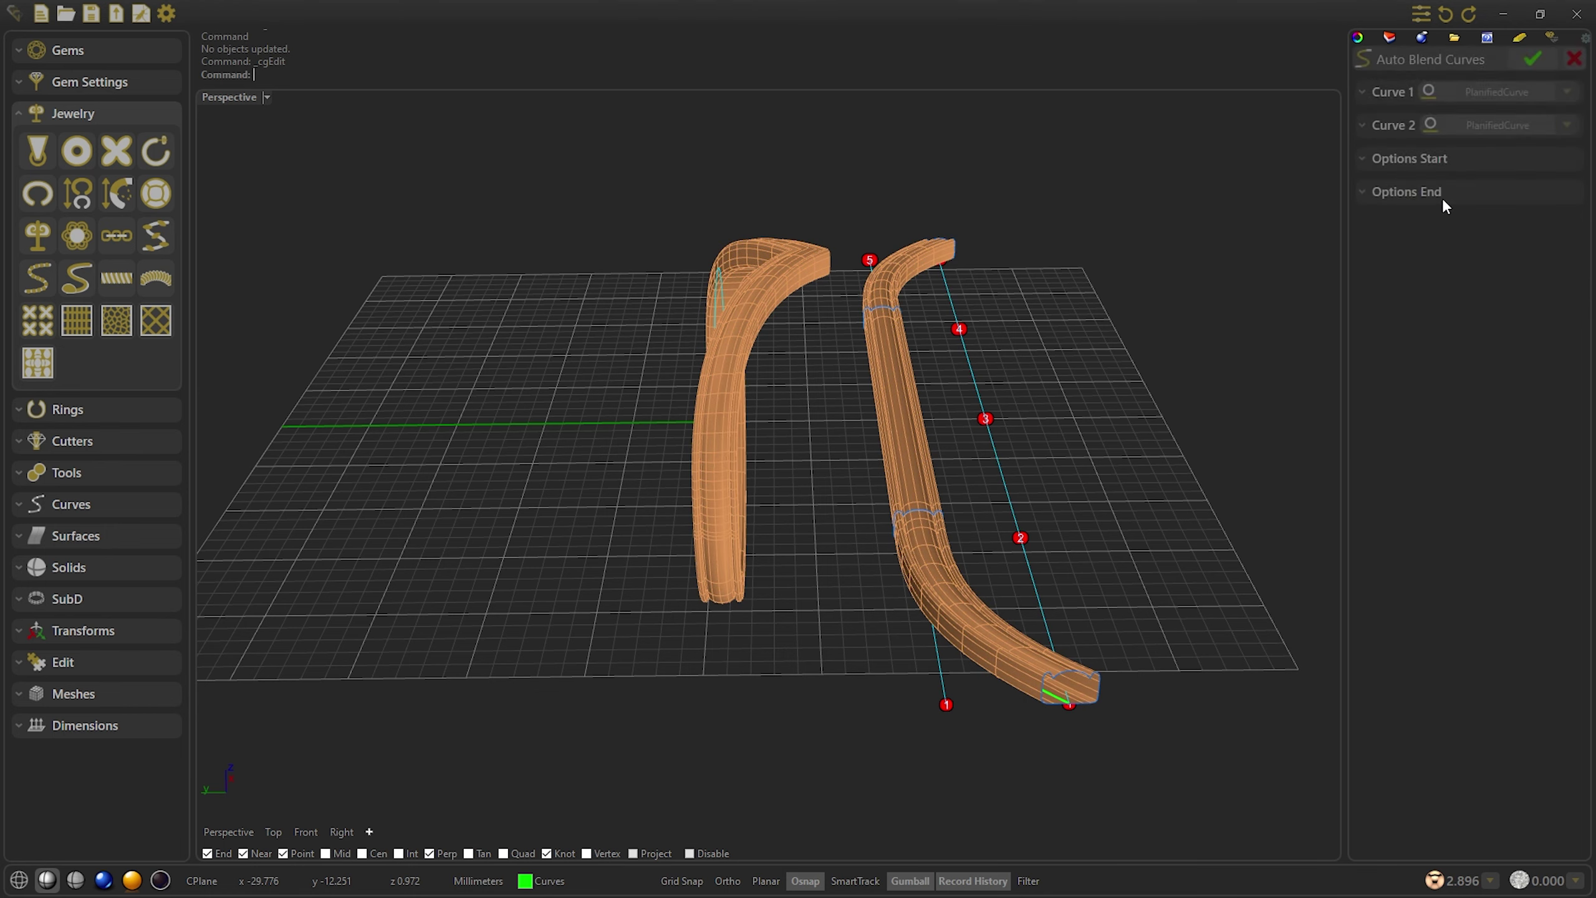
{"action": "left_click", "coordinate": [1442, 196]}
{"action": "mouse_move", "coordinate": [1421, 229]}
{"action": "left_mouse_down"}
{"action": "mouse_move", "coordinate": [1434, 226]}
{"action": "mouse_move", "coordinate": [1414, 230]}
{"action": "left_mouse_up"}
{"action": "right_click_drag", "start_coordinate": [1068, 258], "coordinate": [920, 689]}
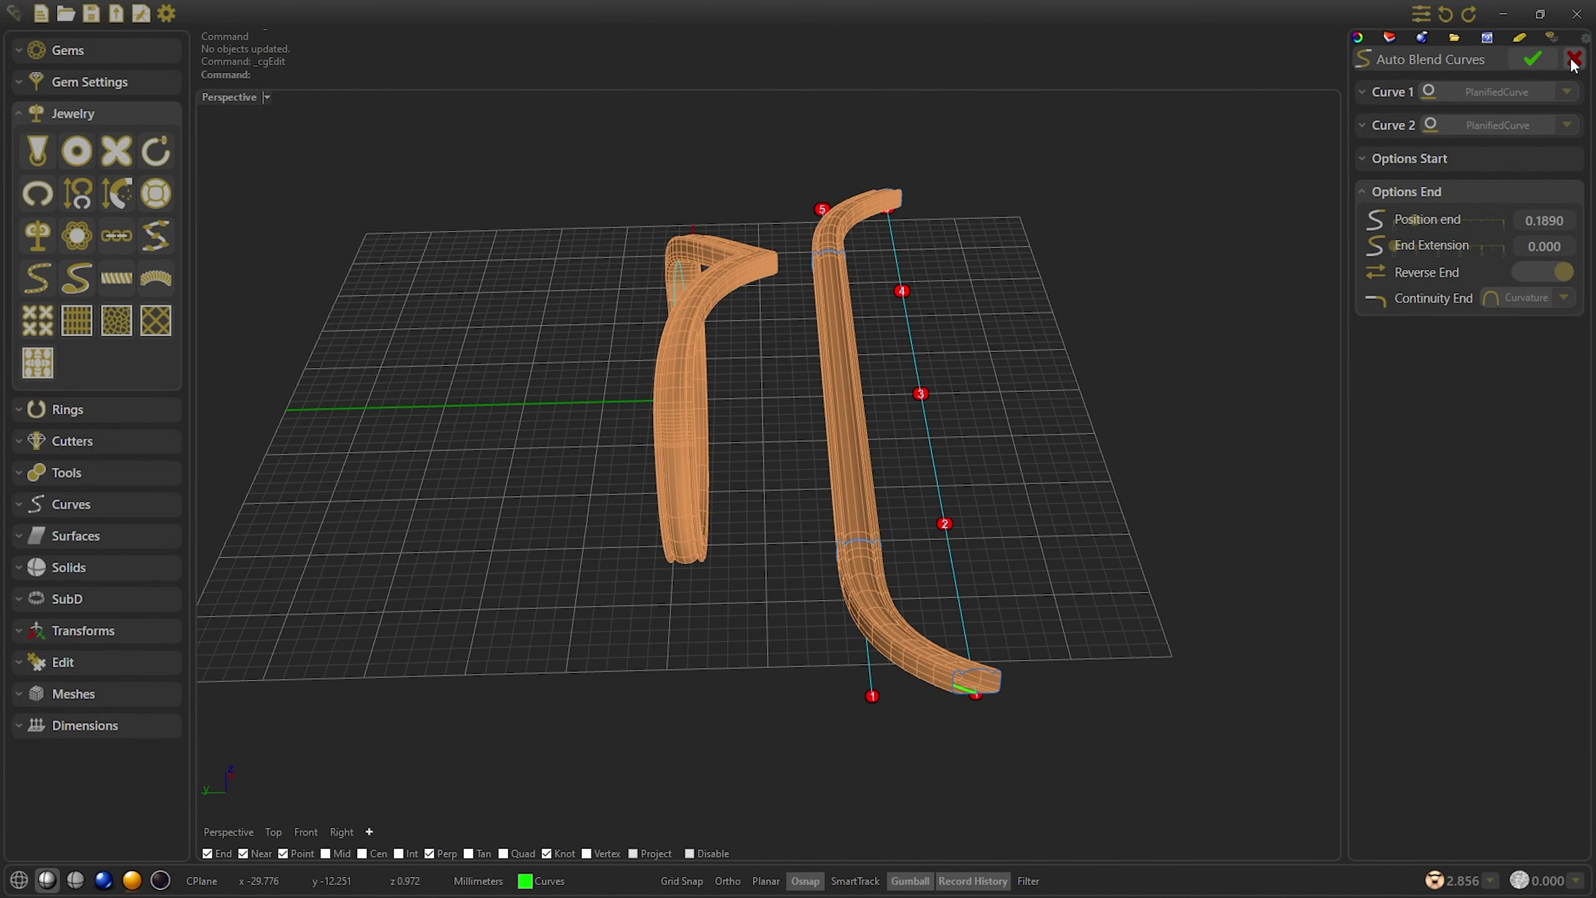
{"action": "left_click", "coordinate": [1533, 59]}
Examine the swept band's end at position 1 from above in shaded display
{"action": "right_click_drag", "start_coordinate": [901, 697], "coordinate": [855, 586]}
{"action": "left_click", "coordinate": [836, 505]}
{"action": "left_click", "coordinate": [912, 564]}
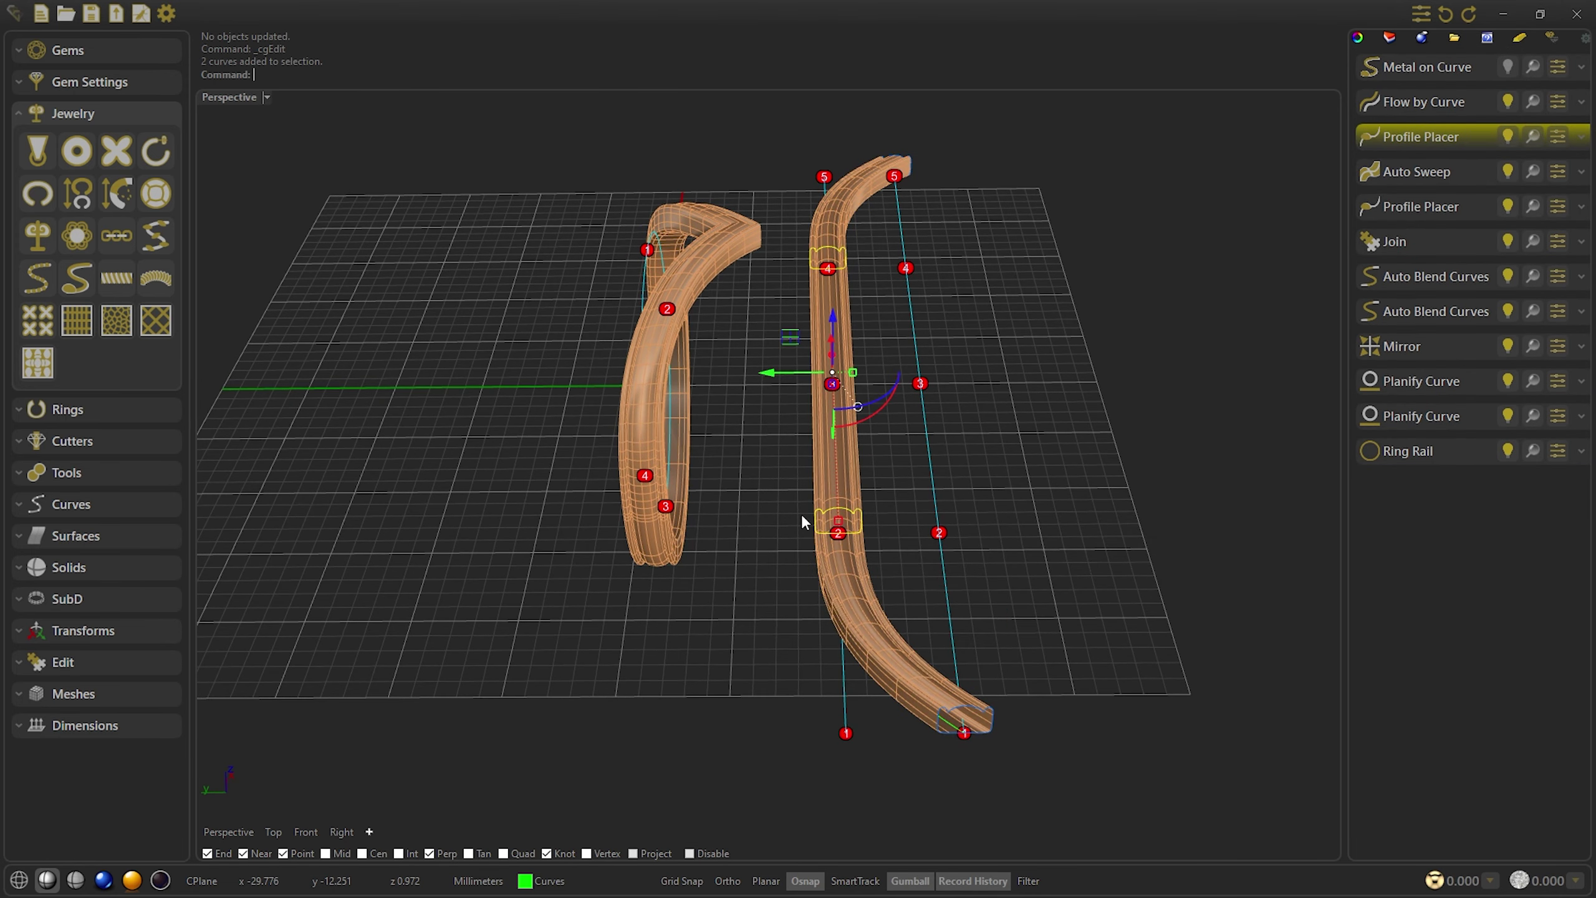
{"action": "left_click", "coordinate": [272, 832]}
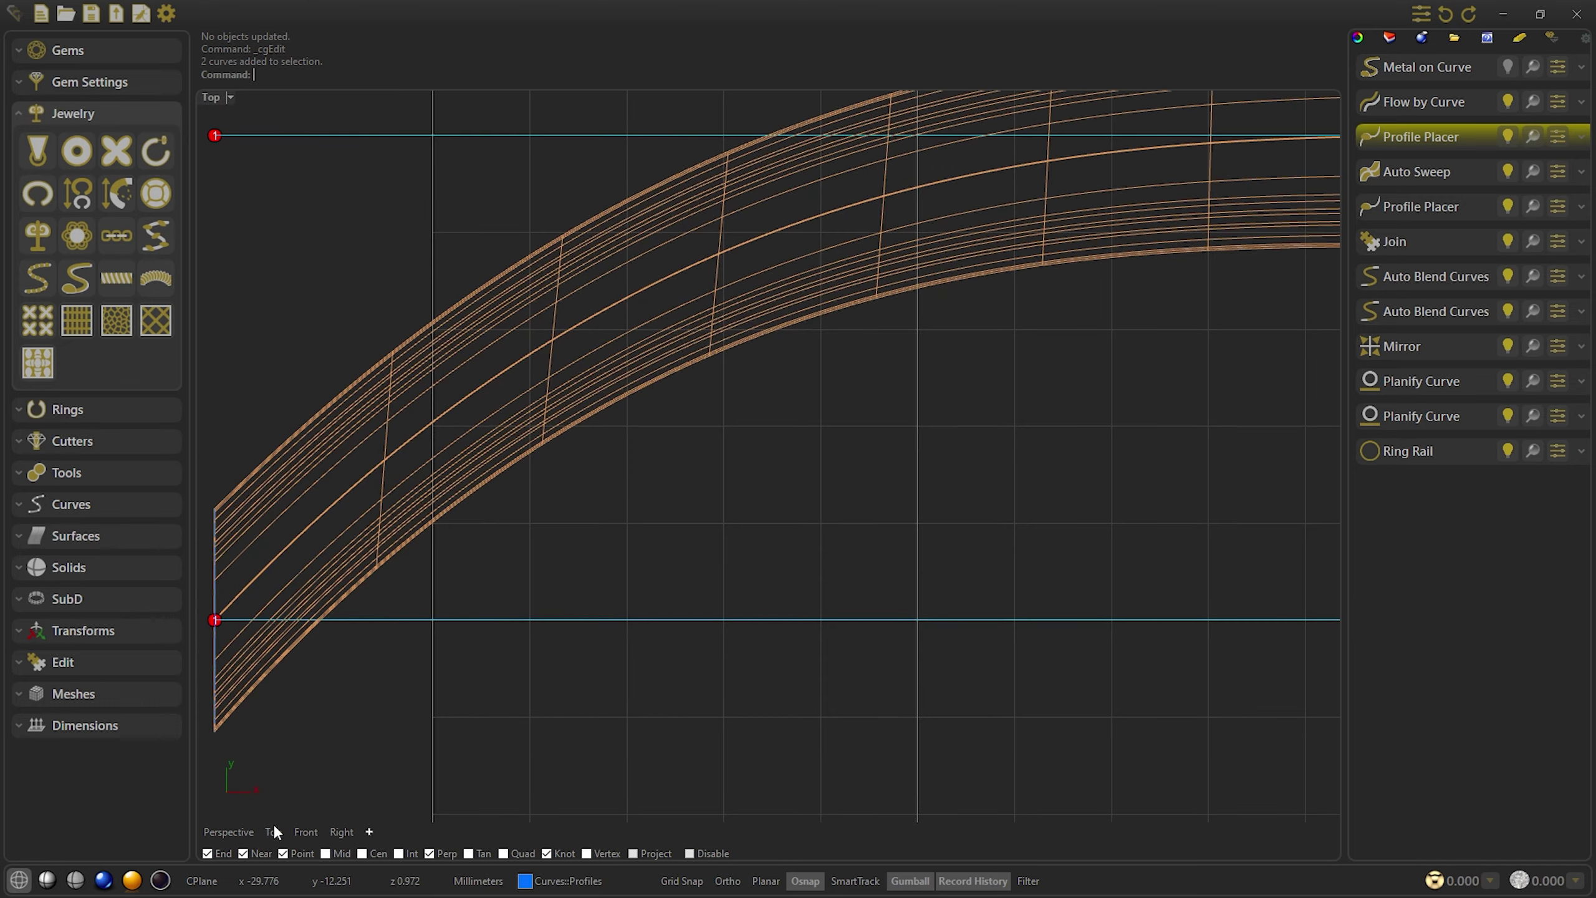
{"action": "left_click", "coordinate": [45, 881]}
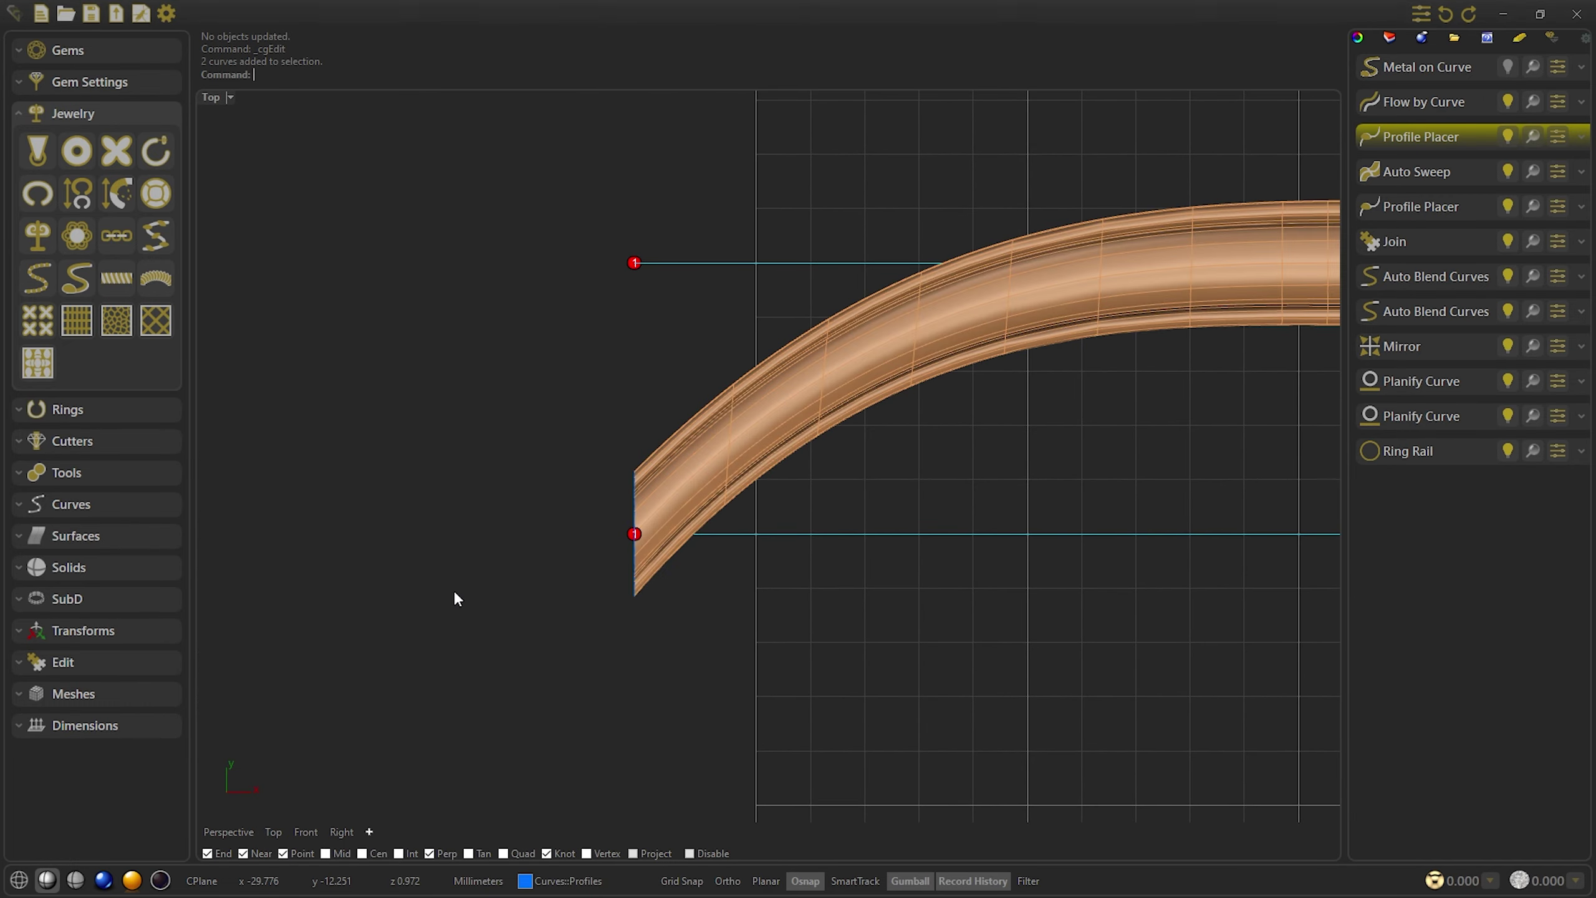
Set the Metal on Curve's start profile width to 2.30 and apply the edit
{"action": "left_click", "coordinate": [1442, 70]}
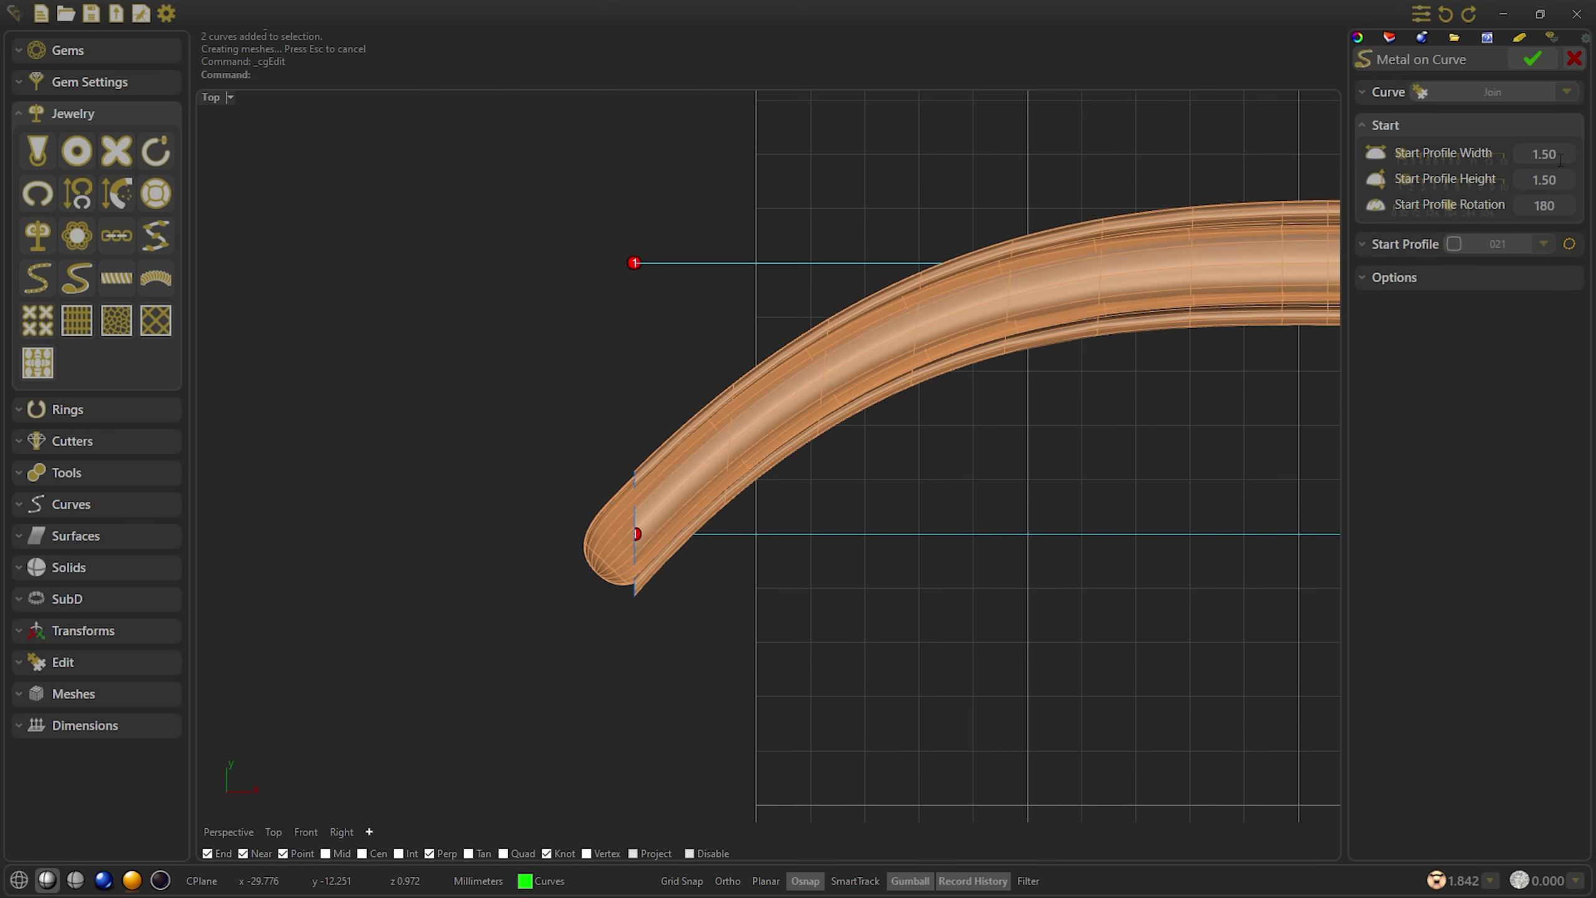
{"action": "scroll", "coordinate": [1560, 160], "scroll_direction": "up", "scroll_amount": 3}
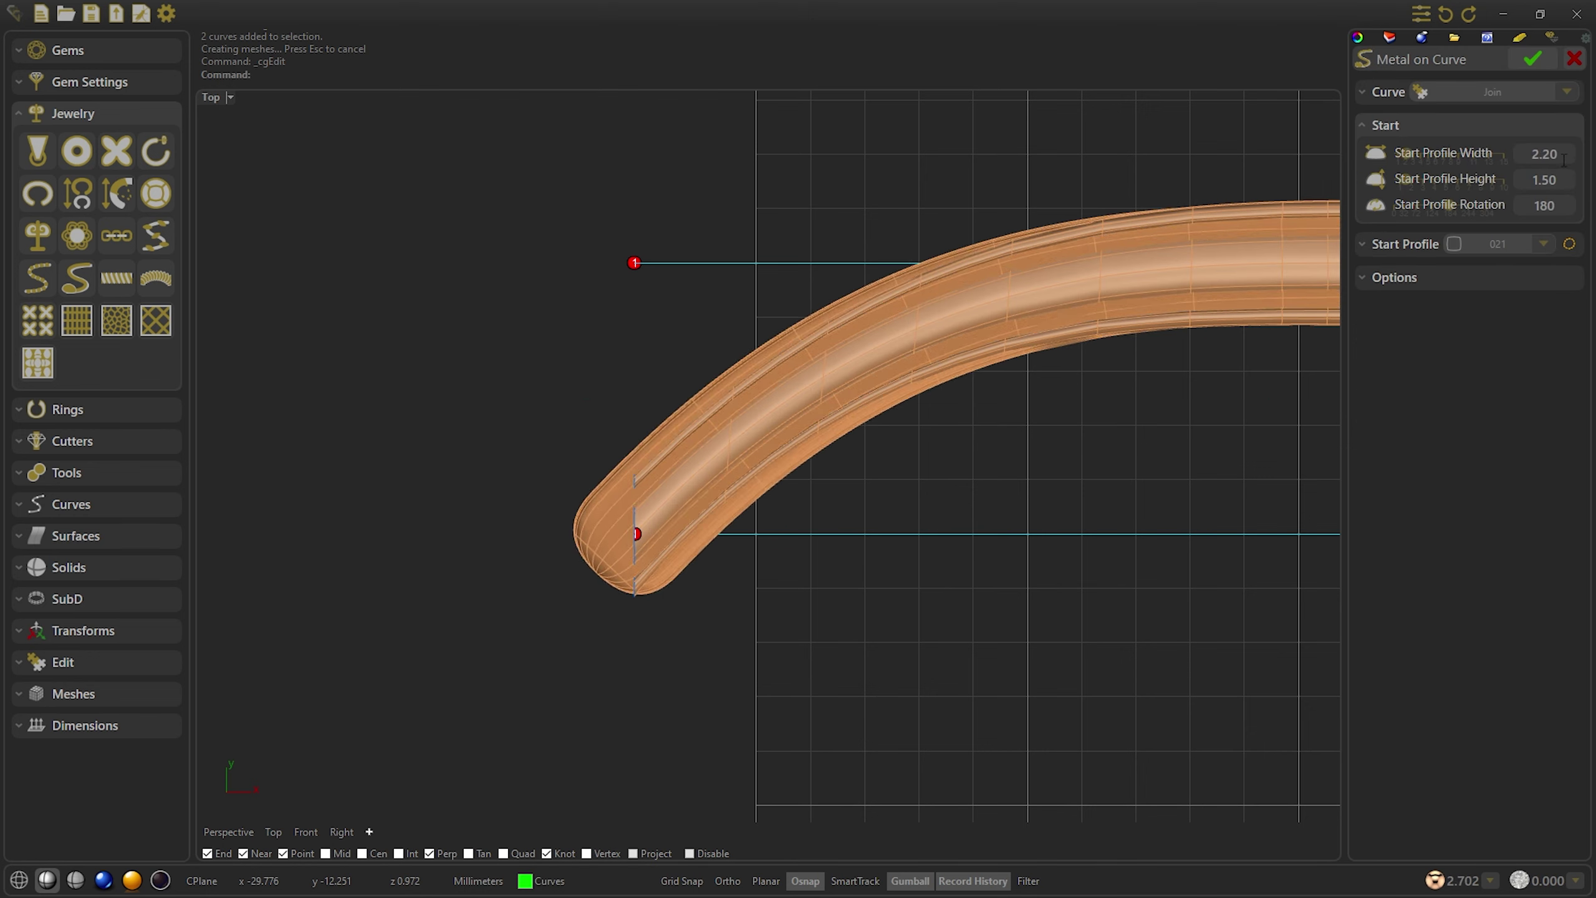
{"action": "scroll", "coordinate": [1564, 160], "scroll_direction": "up", "scroll_amount": 1}
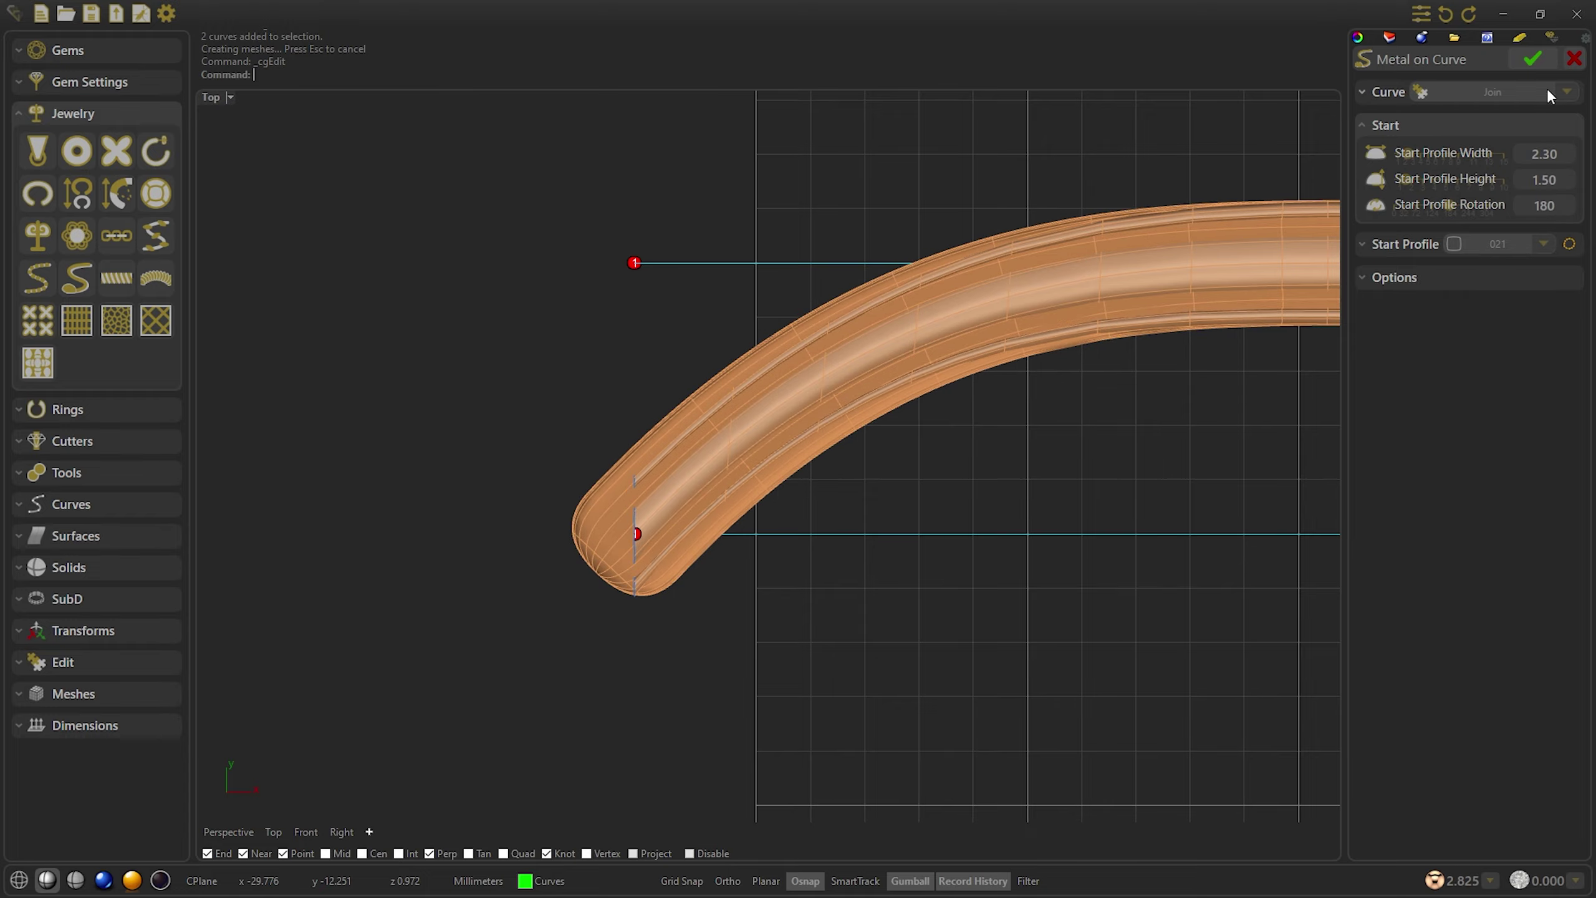
{"action": "left_click", "coordinate": [1535, 60]}
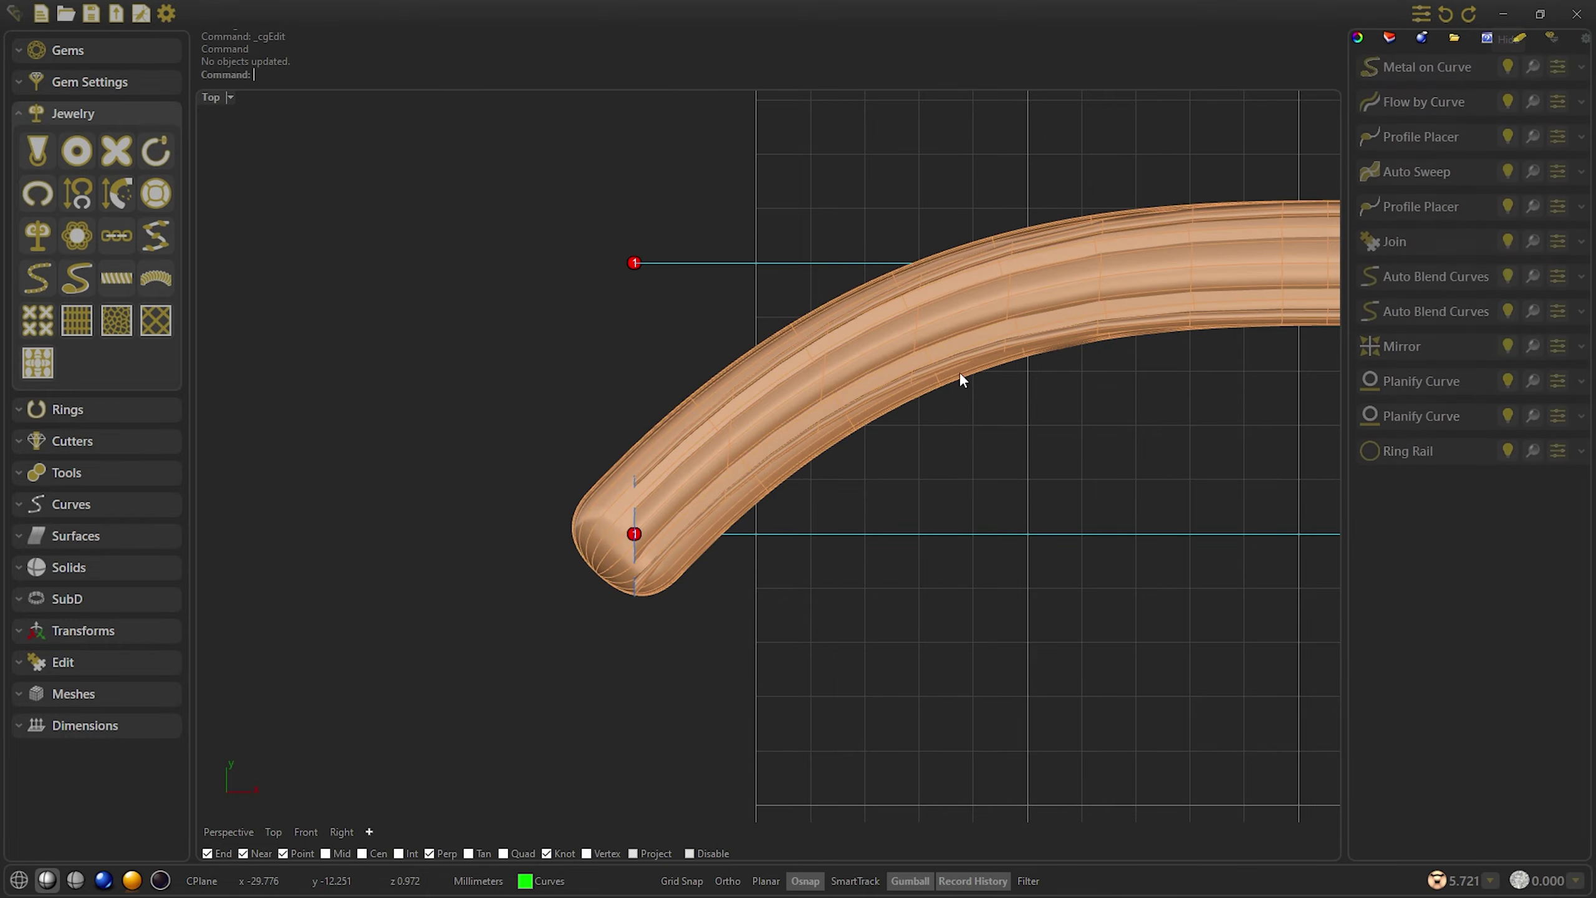
In wireframe display, set the width of the profile placed at the sweep's end to 3.30 and apply it
{"action": "left_click", "coordinate": [635, 515]}
{"action": "left_click", "coordinate": [18, 881]}
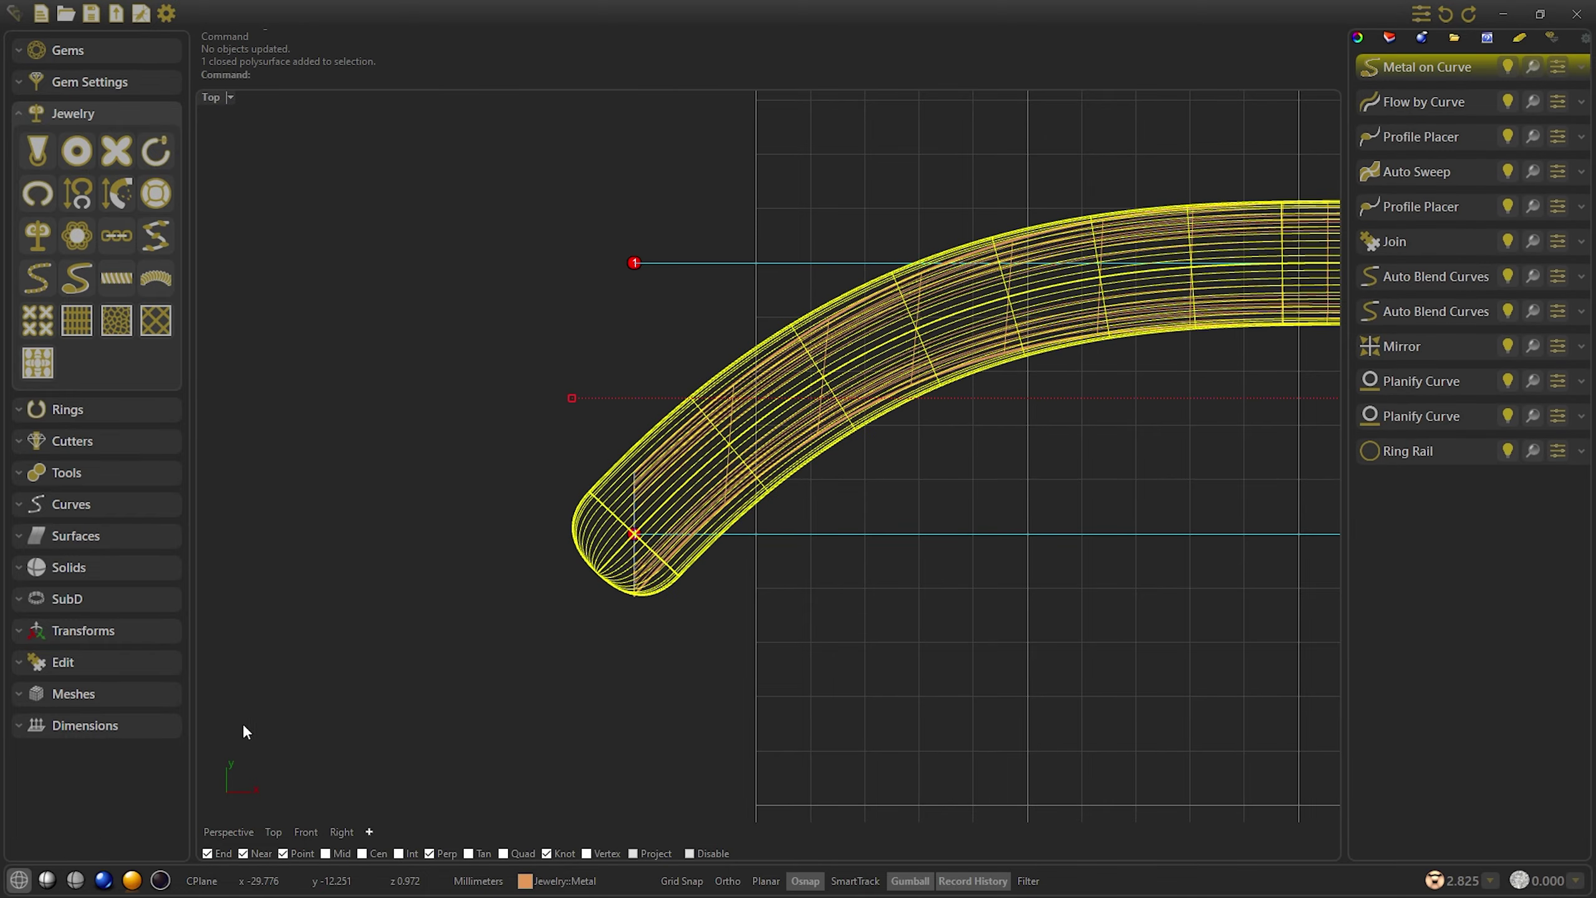
{"action": "key", "text": "Escape"}
{"action": "scroll", "coordinate": [601, 515], "scroll_direction": "up", "scroll_amount": 5}
{"action": "left_click", "coordinate": [682, 534]}
{"action": "left_click", "coordinate": [745, 606]}
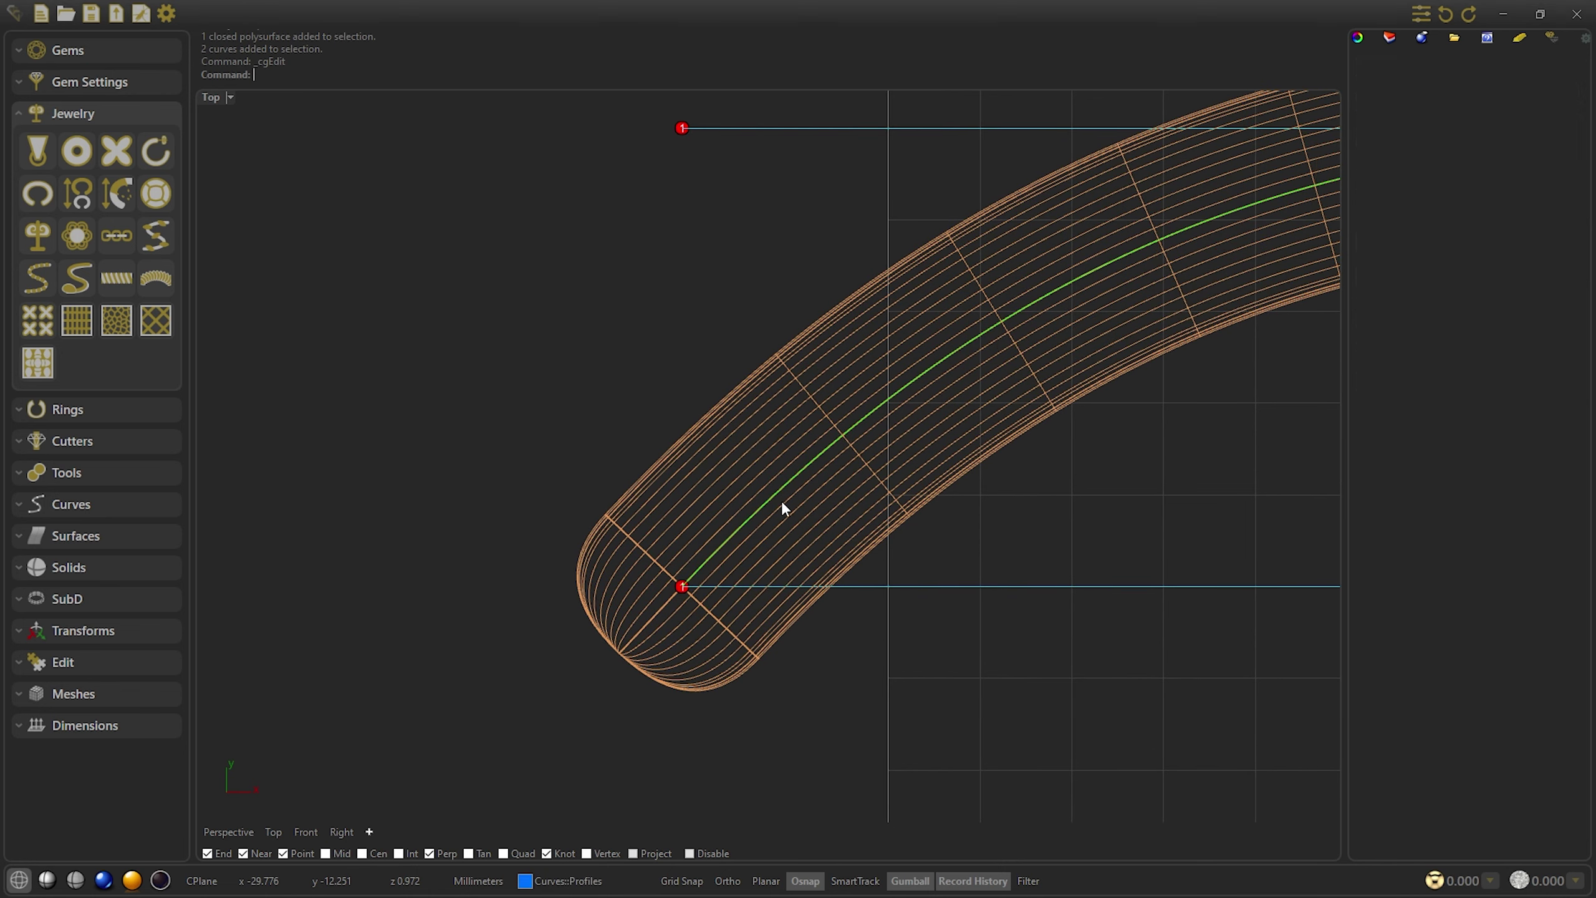
{"action": "scroll", "coordinate": [1545, 191], "scroll_direction": "up", "scroll_amount": 7}
{"action": "scroll", "coordinate": [1546, 190], "scroll_direction": "up", "scroll_amount": 2}
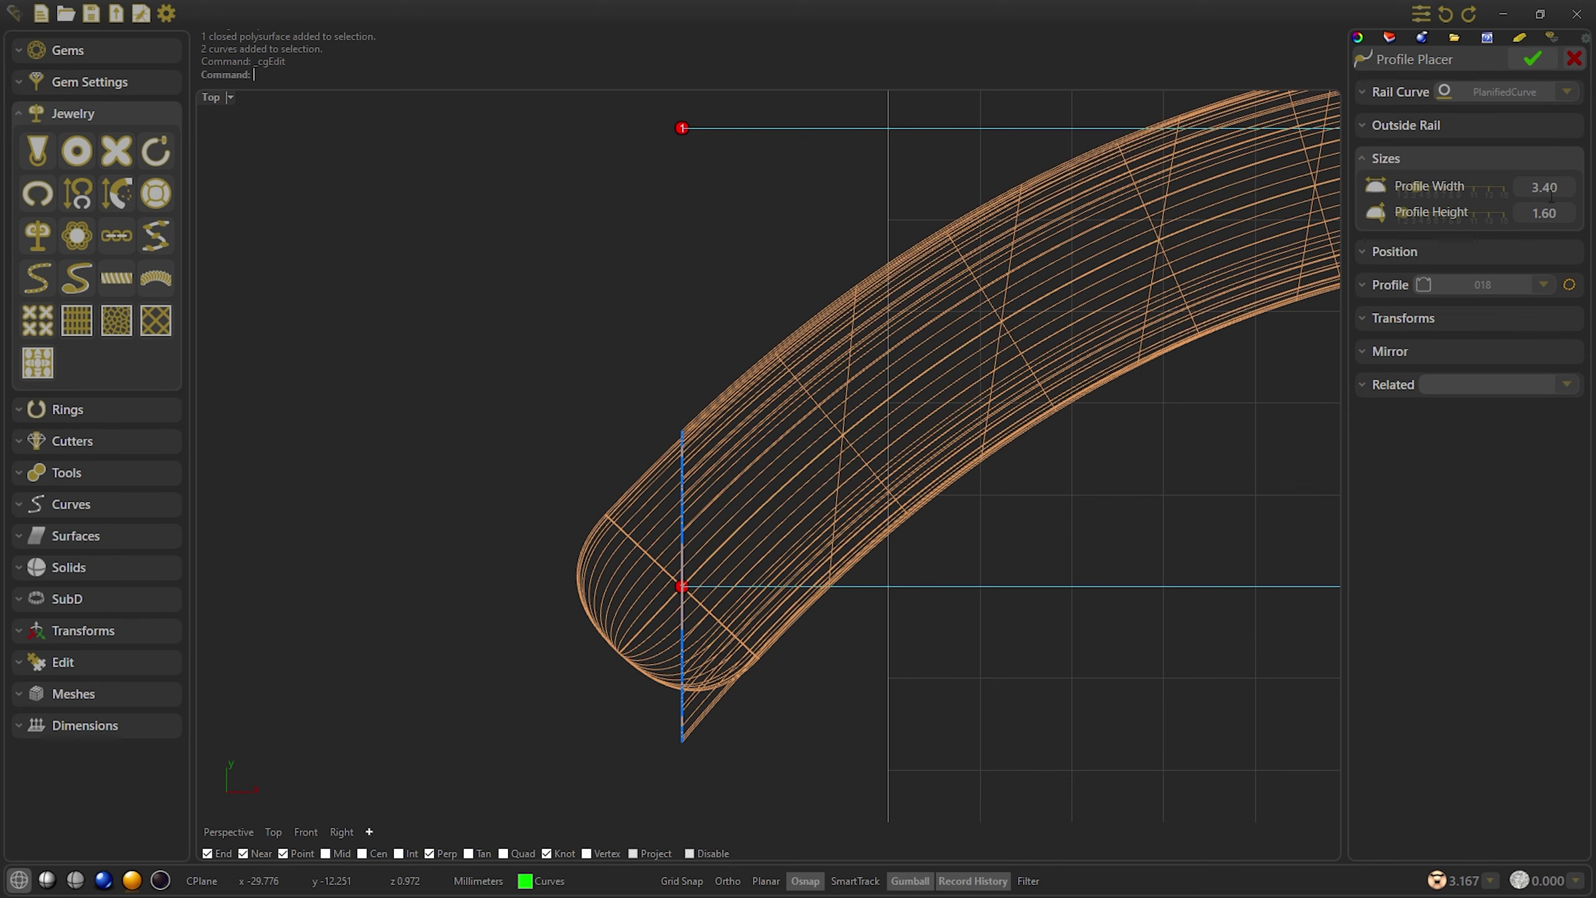
{"action": "scroll", "coordinate": [1549, 187], "scroll_direction": "down", "scroll_amount": 1}
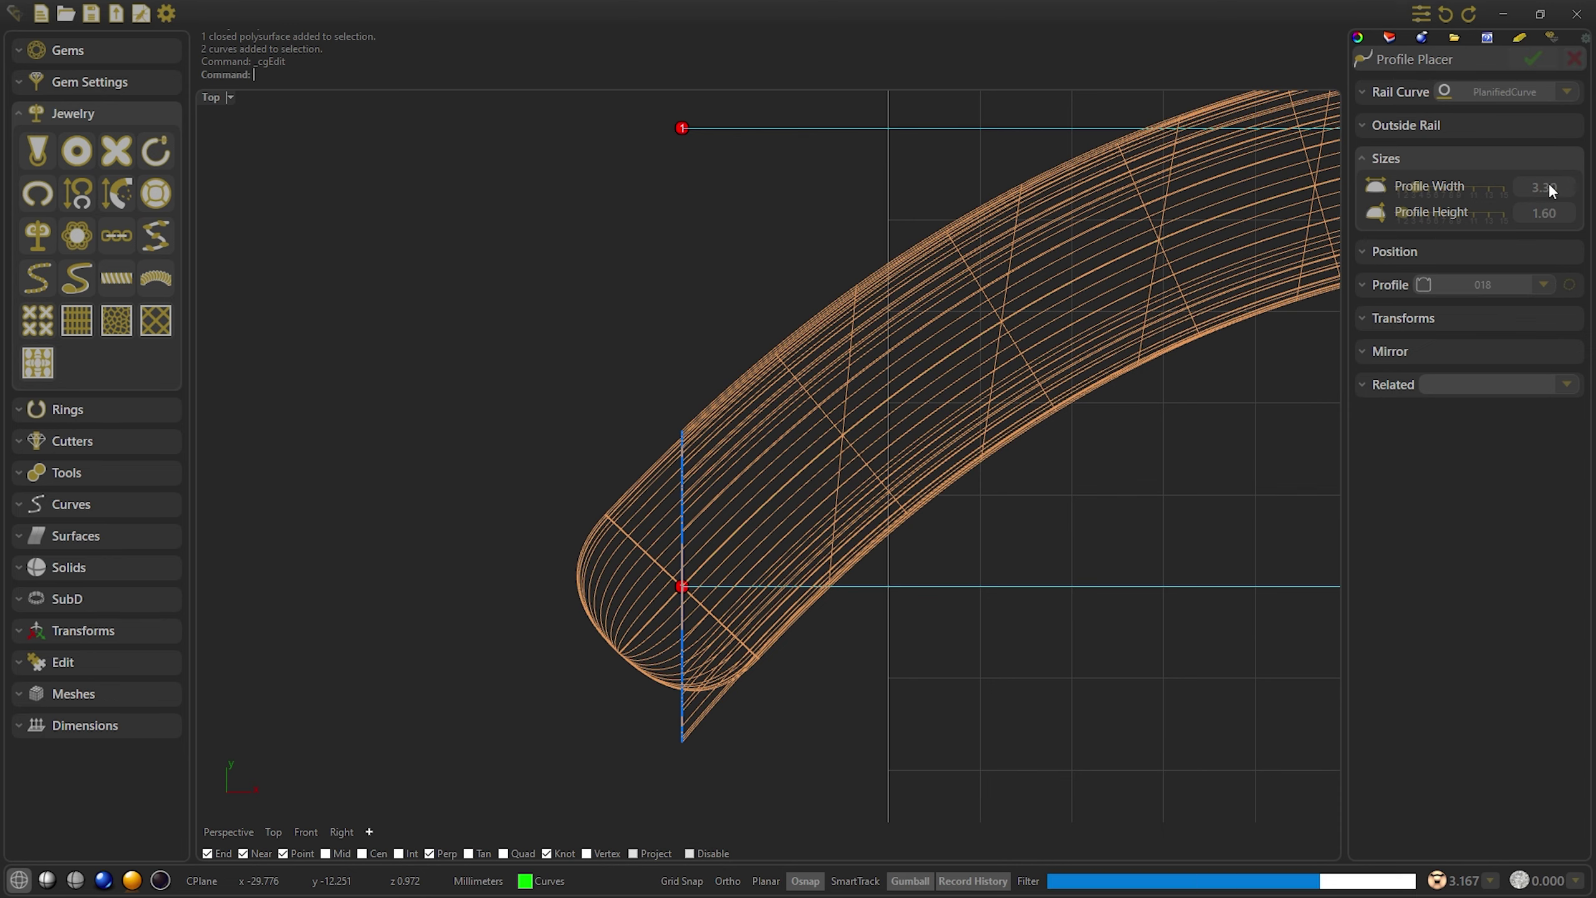
{"action": "left_click", "coordinate": [1532, 58]}
Compare the Auto Sweep with its Closed option off and on in perspective, and keep Closed on
{"action": "left_click", "coordinate": [219, 833]}
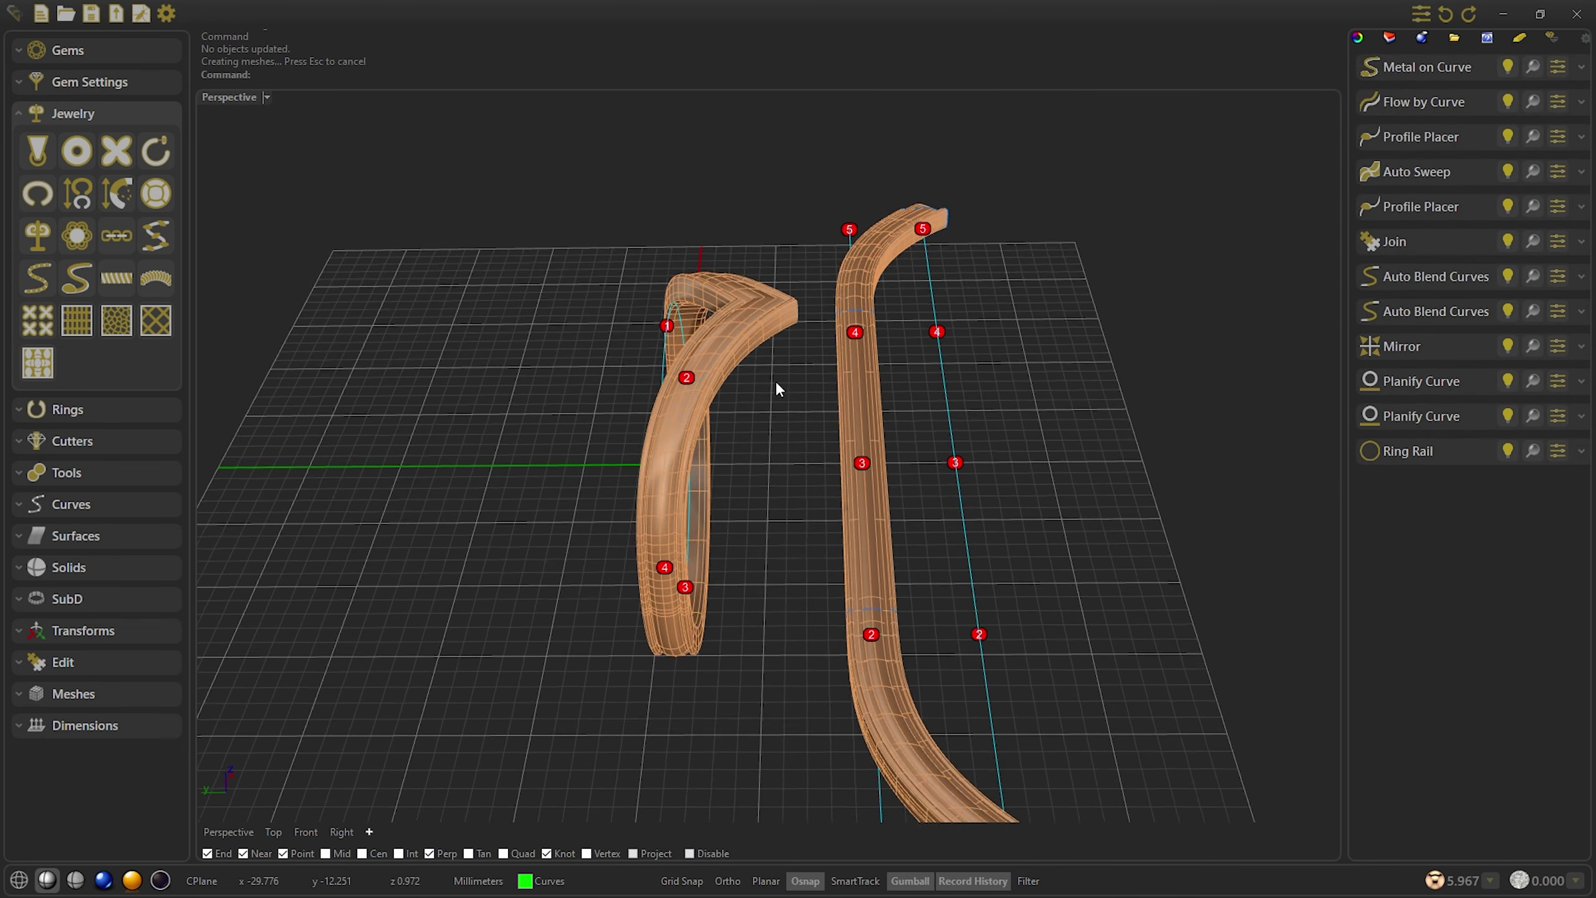
{"action": "right_click_drag", "start_coordinate": [776, 381], "coordinate": [990, 384]}
{"action": "scroll", "coordinate": [990, 384], "scroll_direction": "up", "scroll_amount": 2}
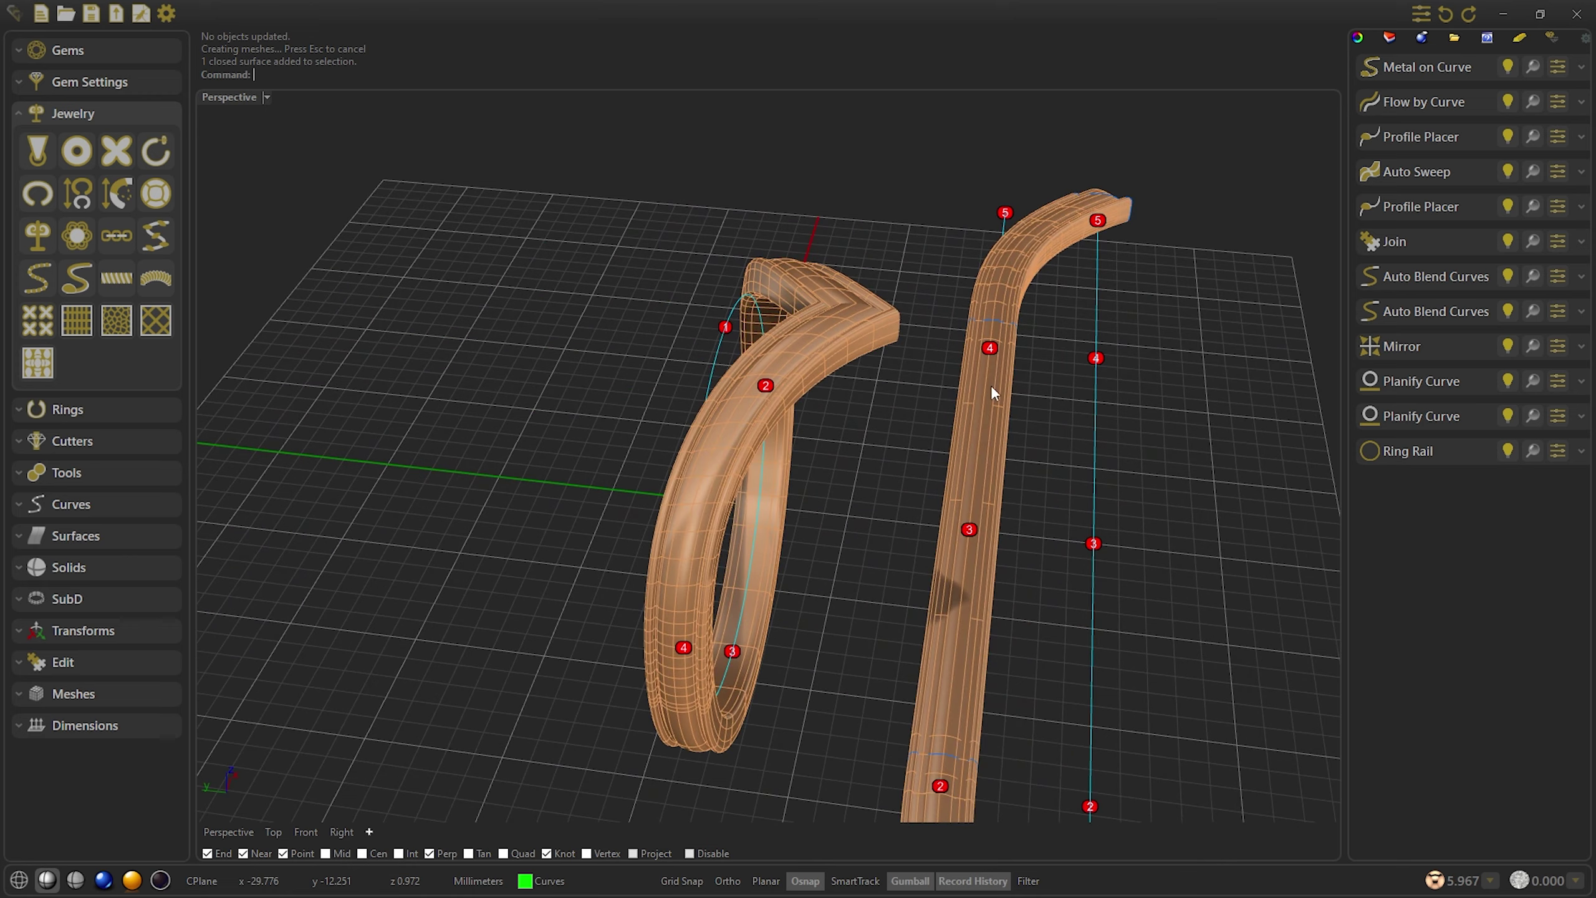
{"action": "double_click", "coordinate": [1420, 183]}
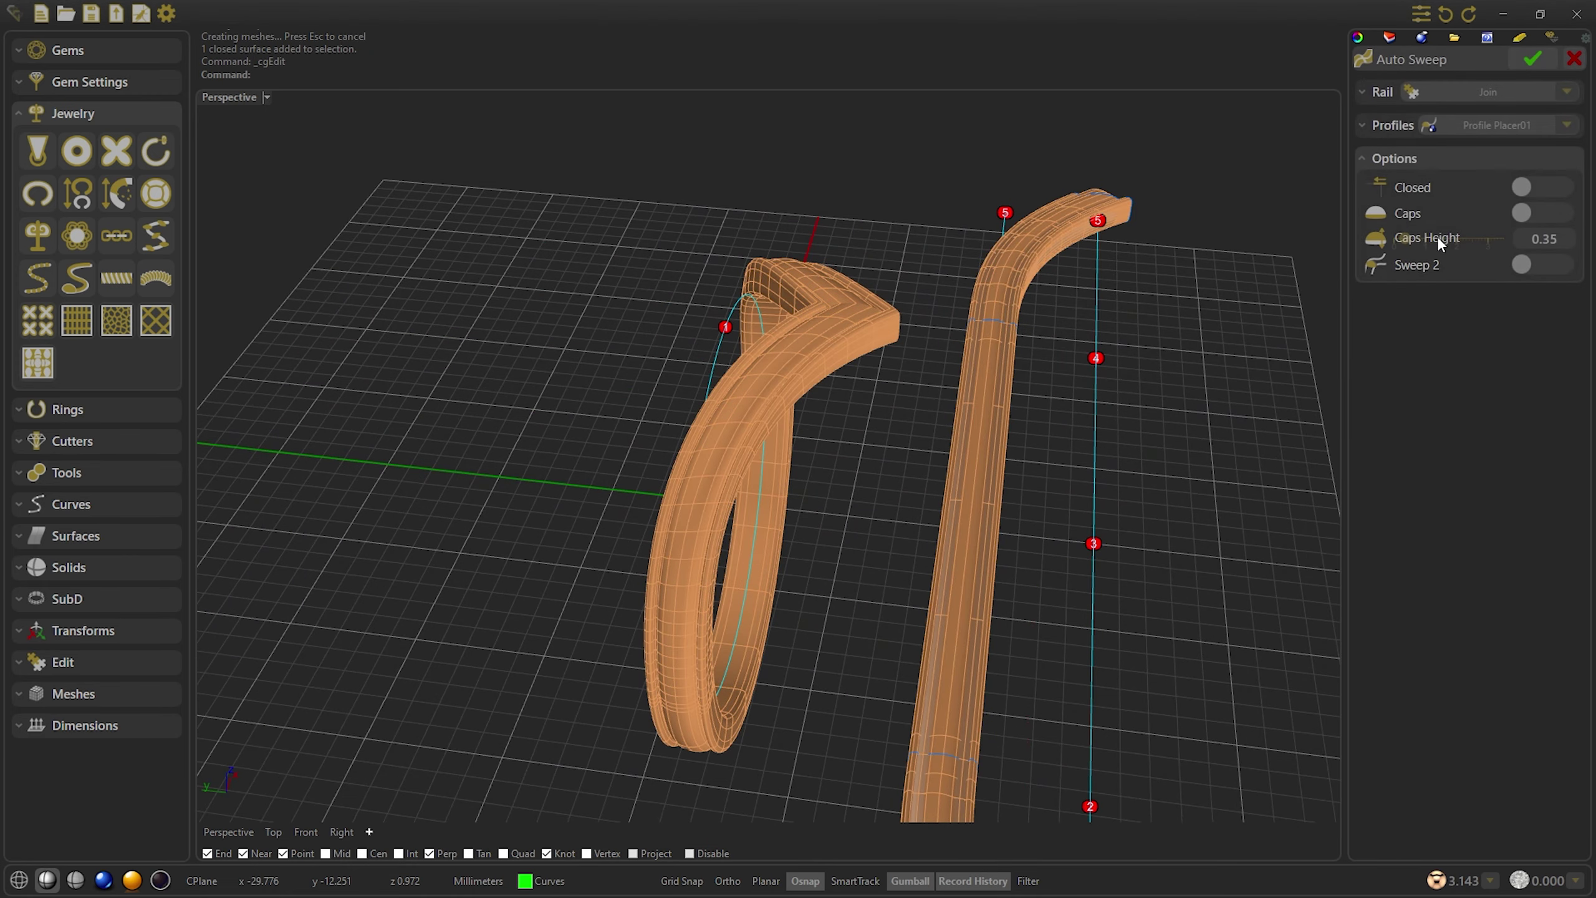
{"action": "left_click", "coordinate": [1526, 187]}
{"action": "left_click", "coordinate": [1538, 53]}
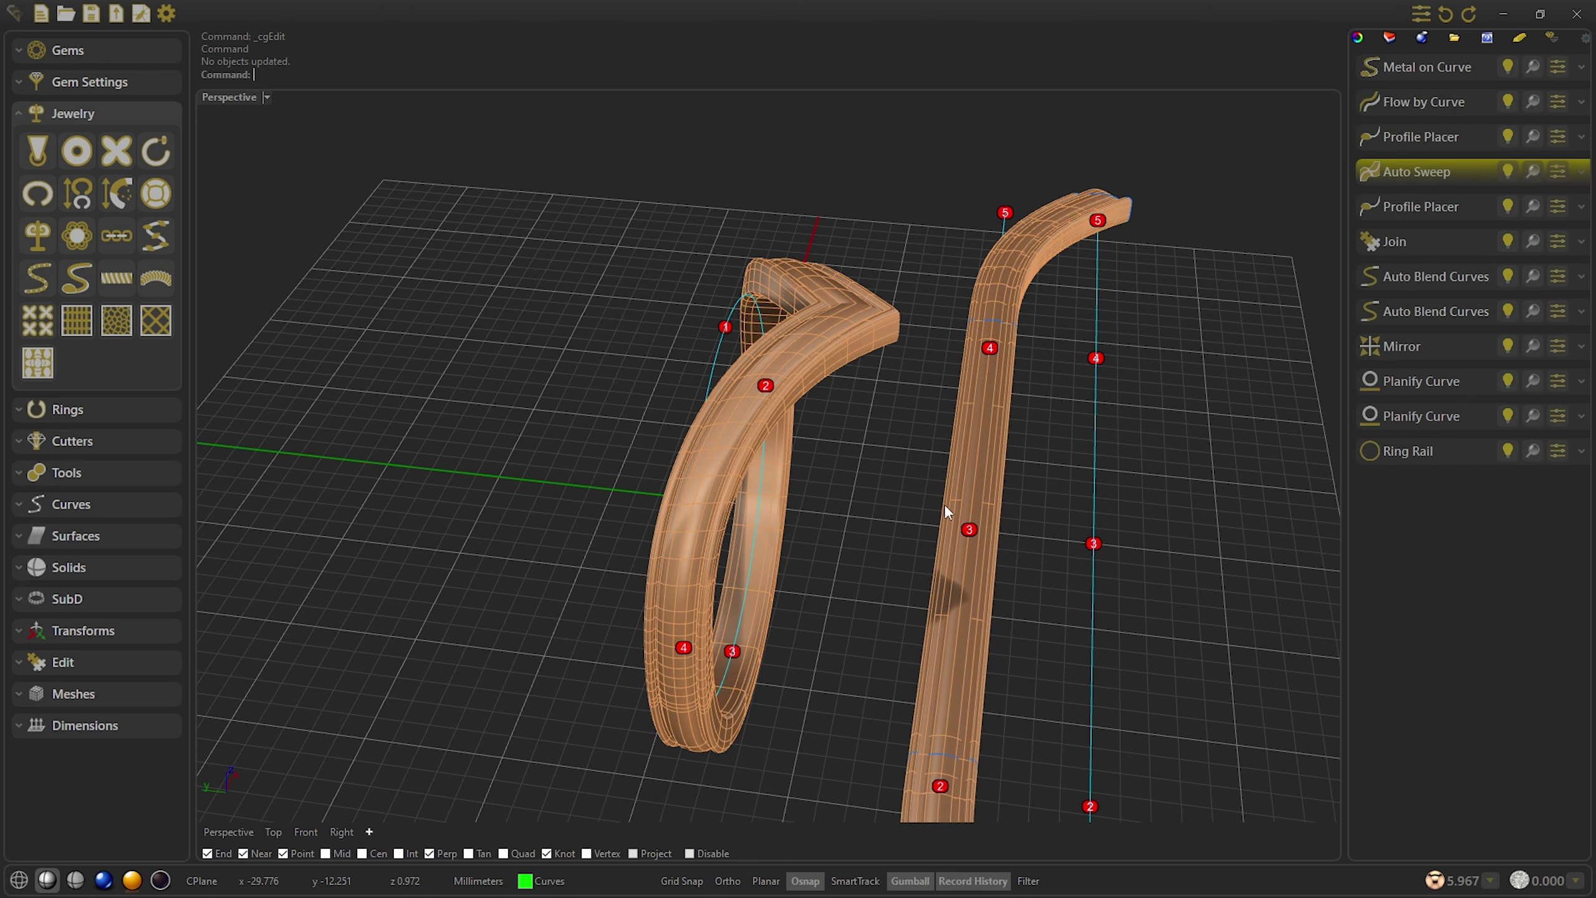
Extract an isocurve from the flowed V ring with X and Y coordinates of 0.5000
{"action": "left_click", "coordinate": [840, 355]}
{"action": "left_click", "coordinate": [977, 202]}
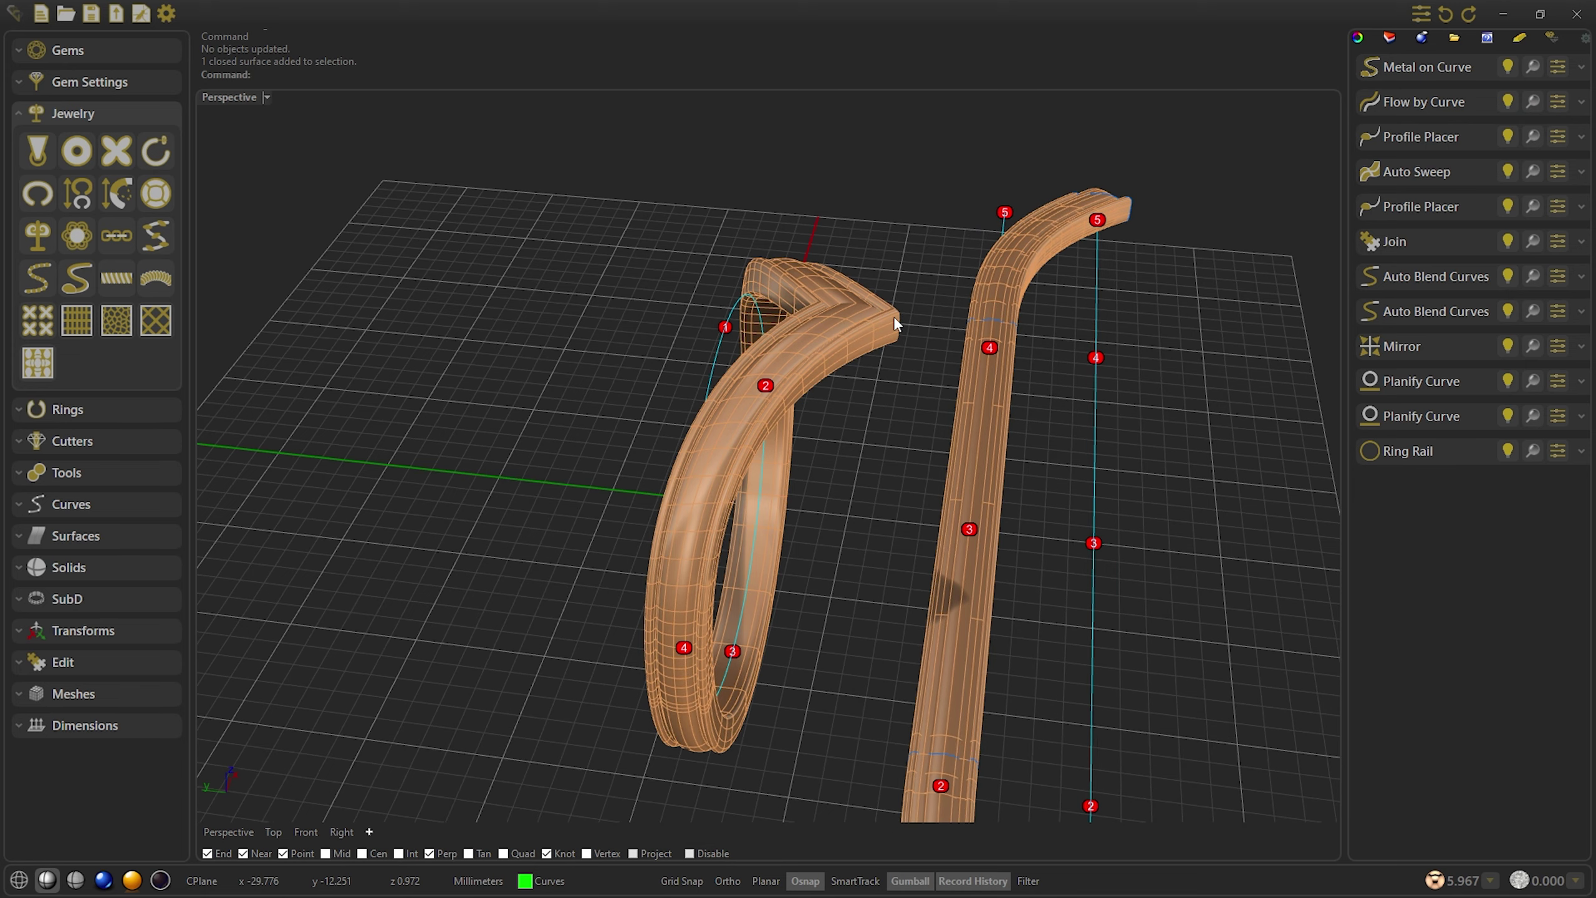
{"action": "right_click_drag", "start_coordinate": [894, 317], "coordinate": [892, 316]}
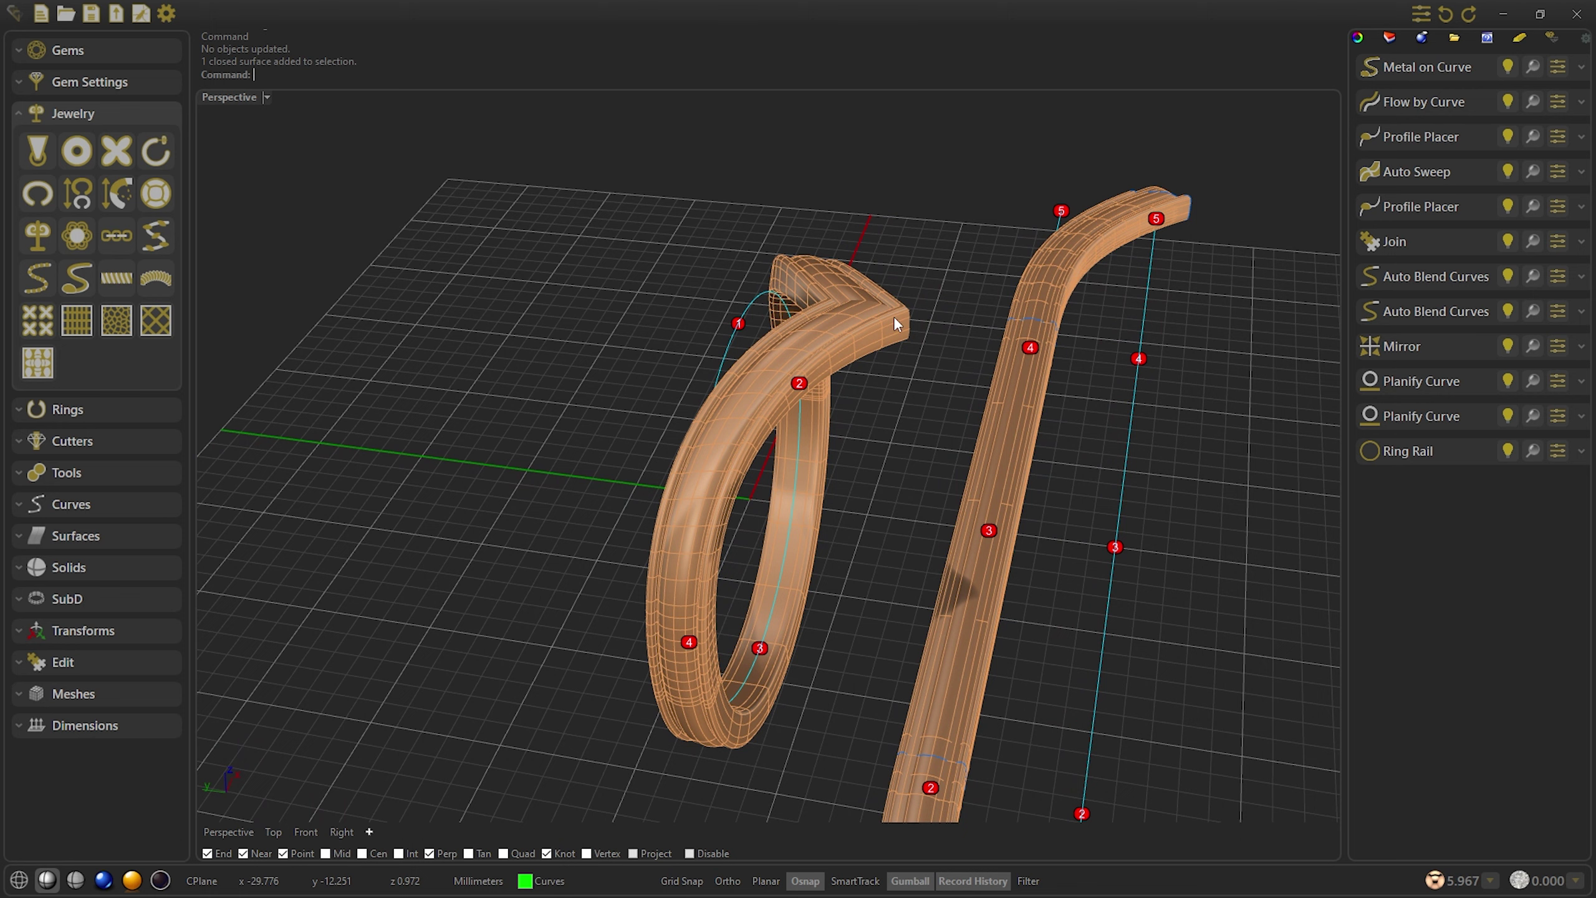
{"action": "left_click", "coordinate": [893, 316]}
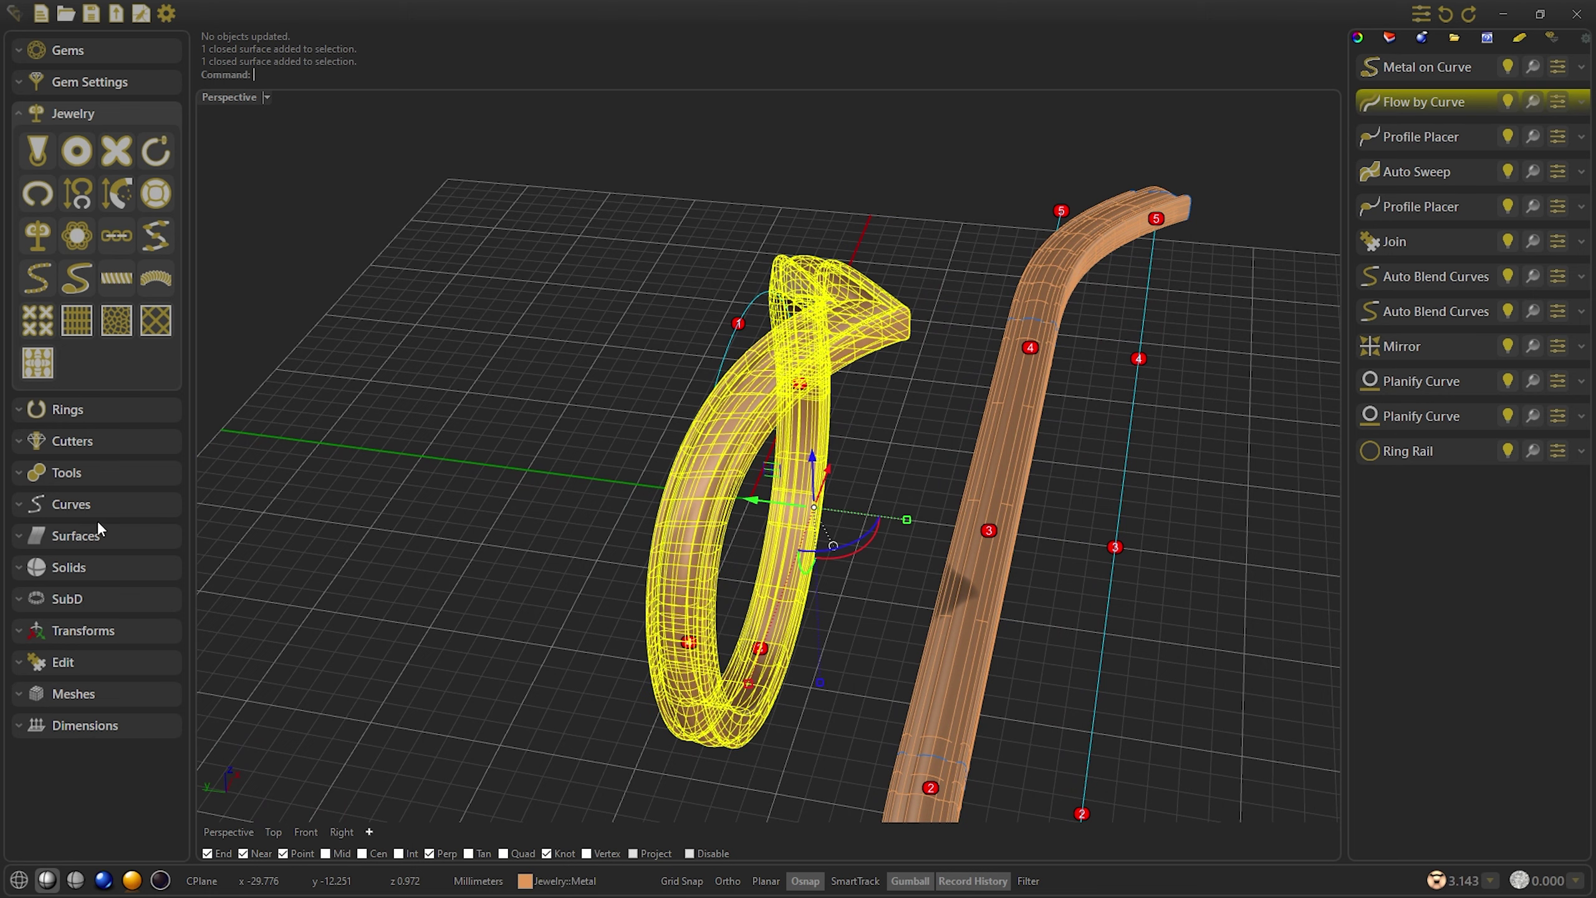
{"action": "left_click", "coordinate": [76, 473]}
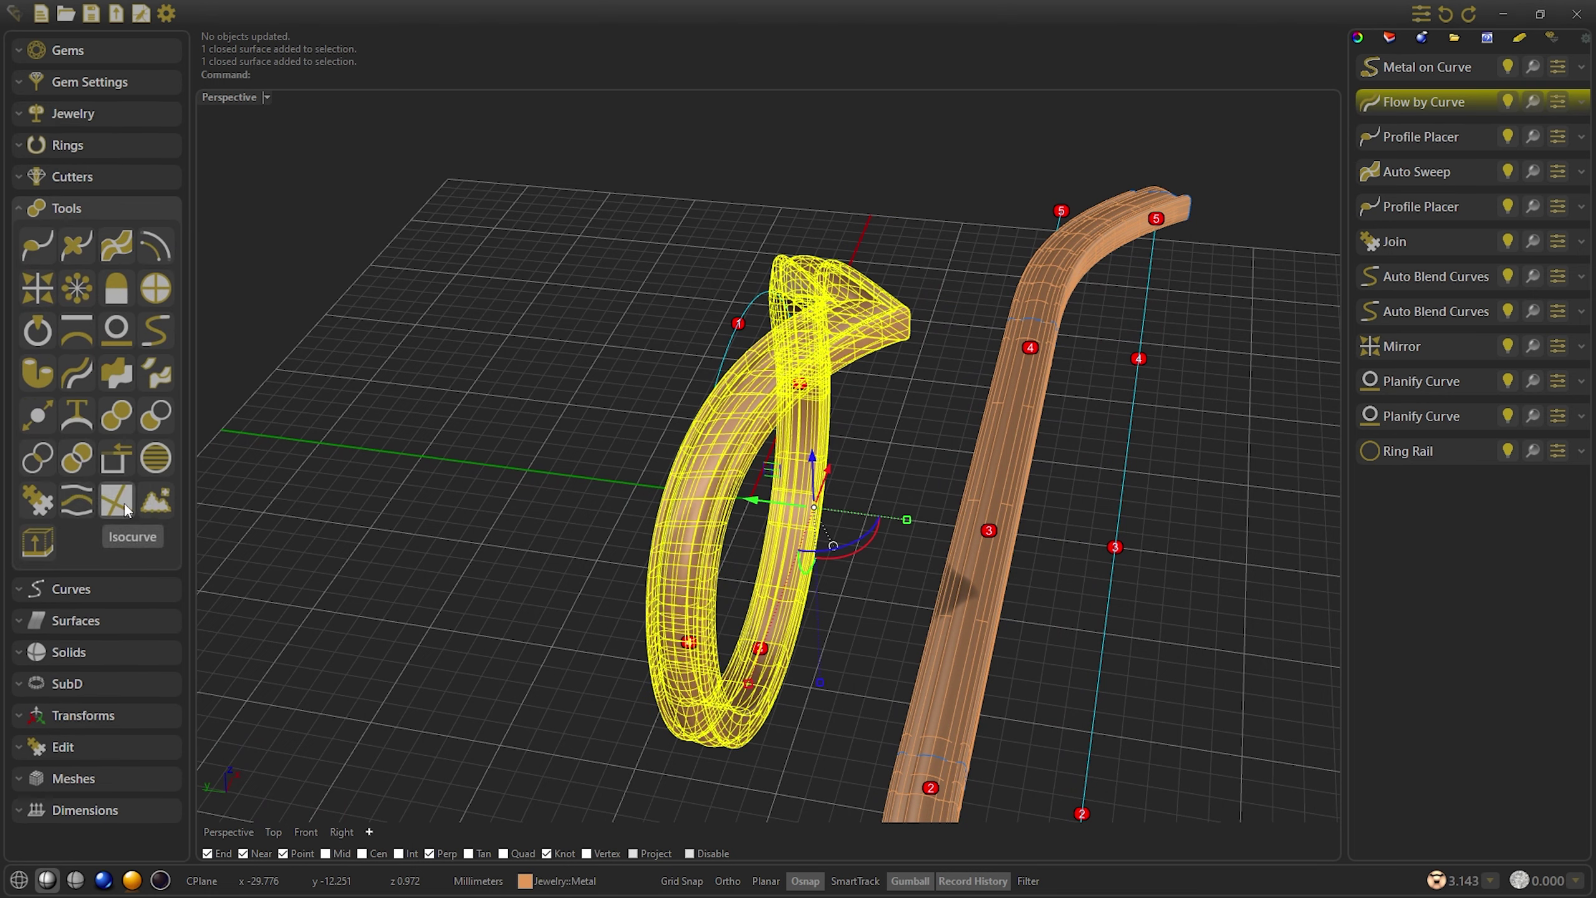
{"action": "left_click", "coordinate": [117, 500]}
{"action": "right_click_drag", "start_coordinate": [405, 392], "coordinate": [1153, 319]}
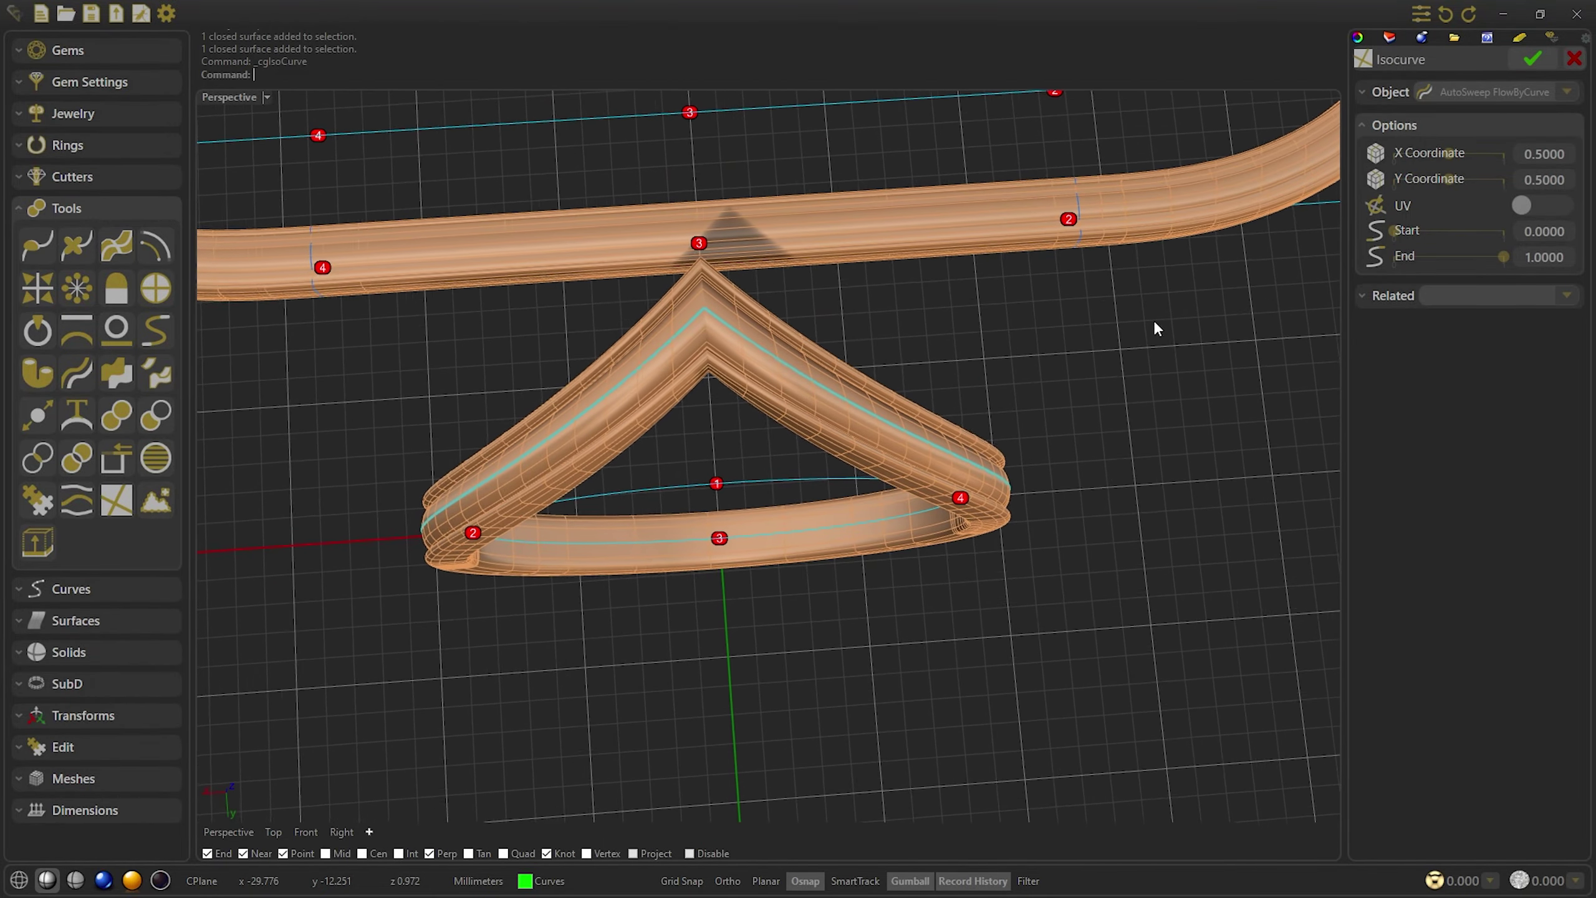
{"action": "left_click", "coordinate": [1533, 59]}
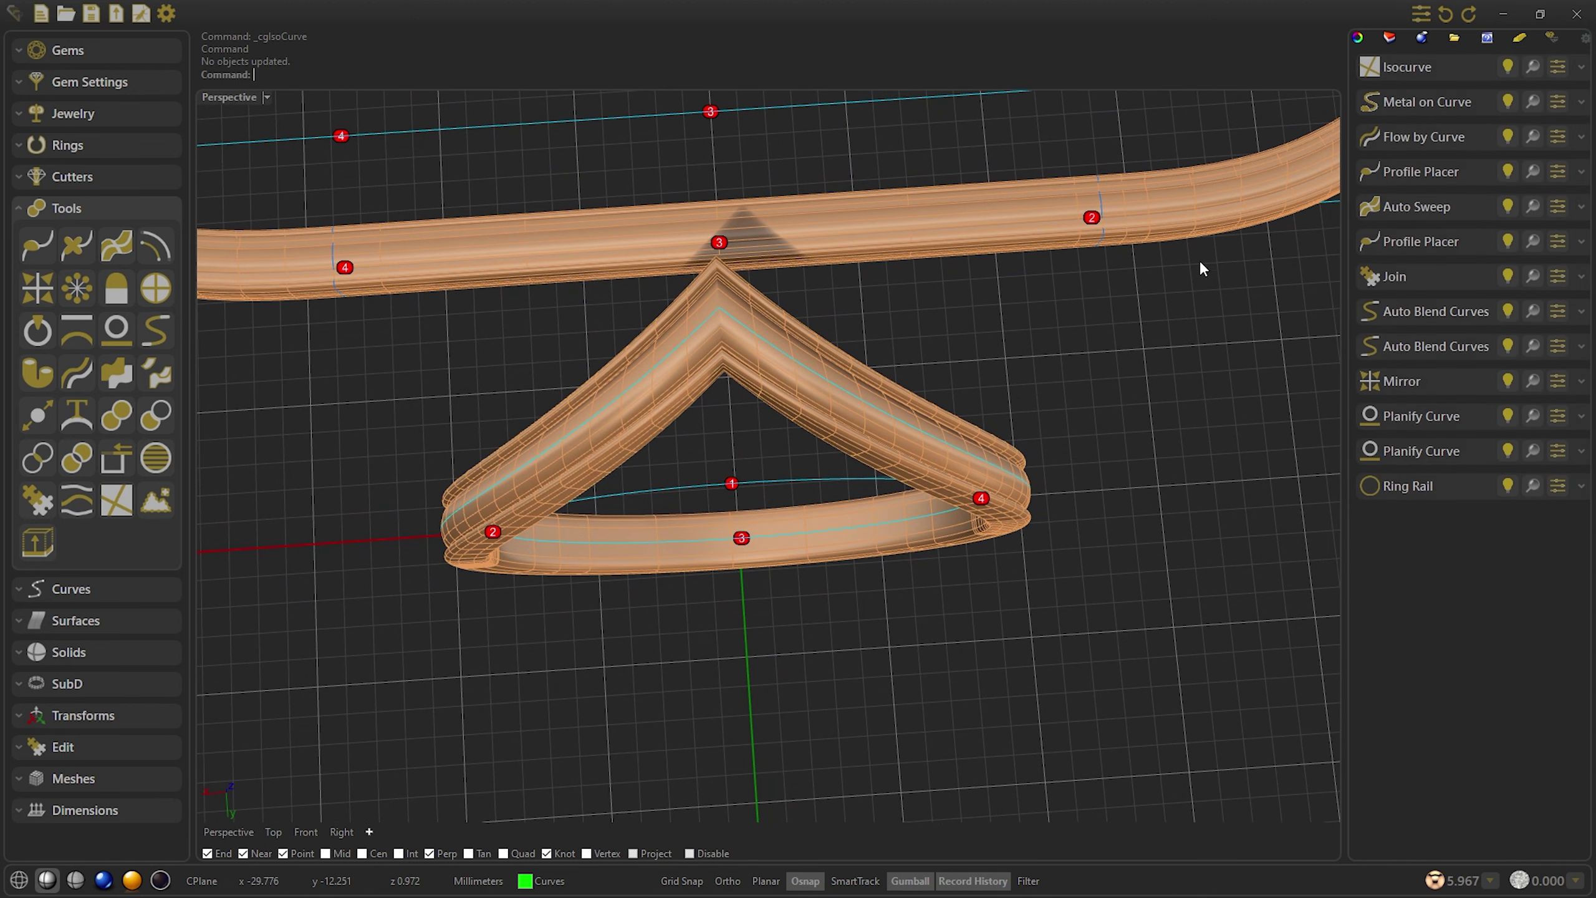
Create a second isocurve by picking the ring's V part in the document and accept it
{"action": "right_click", "coordinate": [1148, 317]}
{"action": "left_click", "coordinate": [1404, 139]}
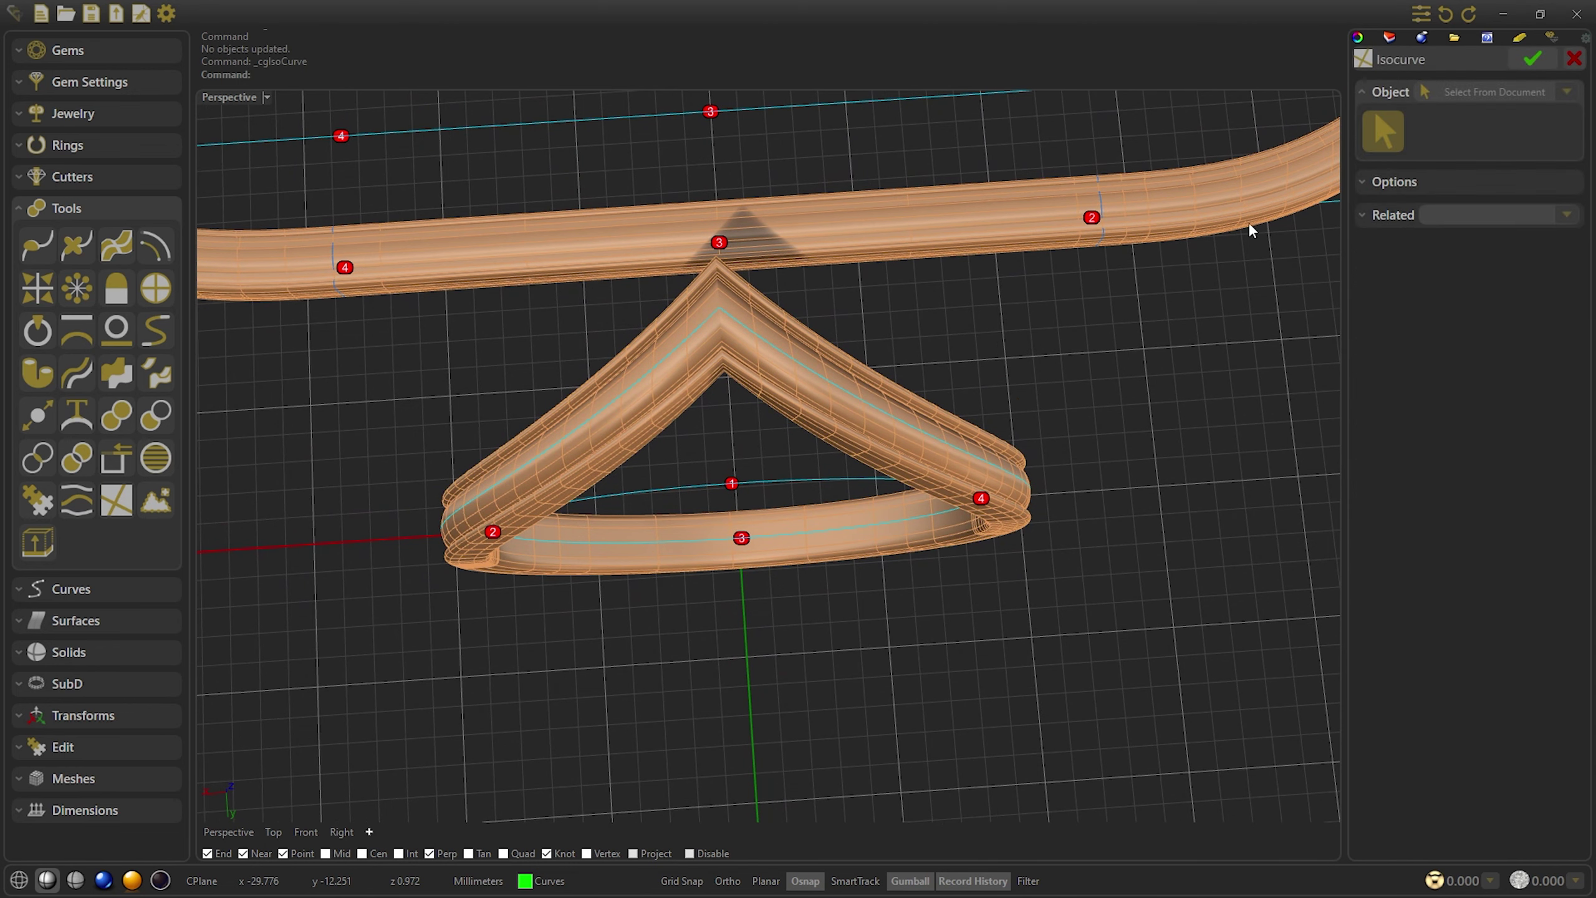
{"action": "left_click", "coordinate": [789, 389]}
{"action": "key", "text": "Return"}
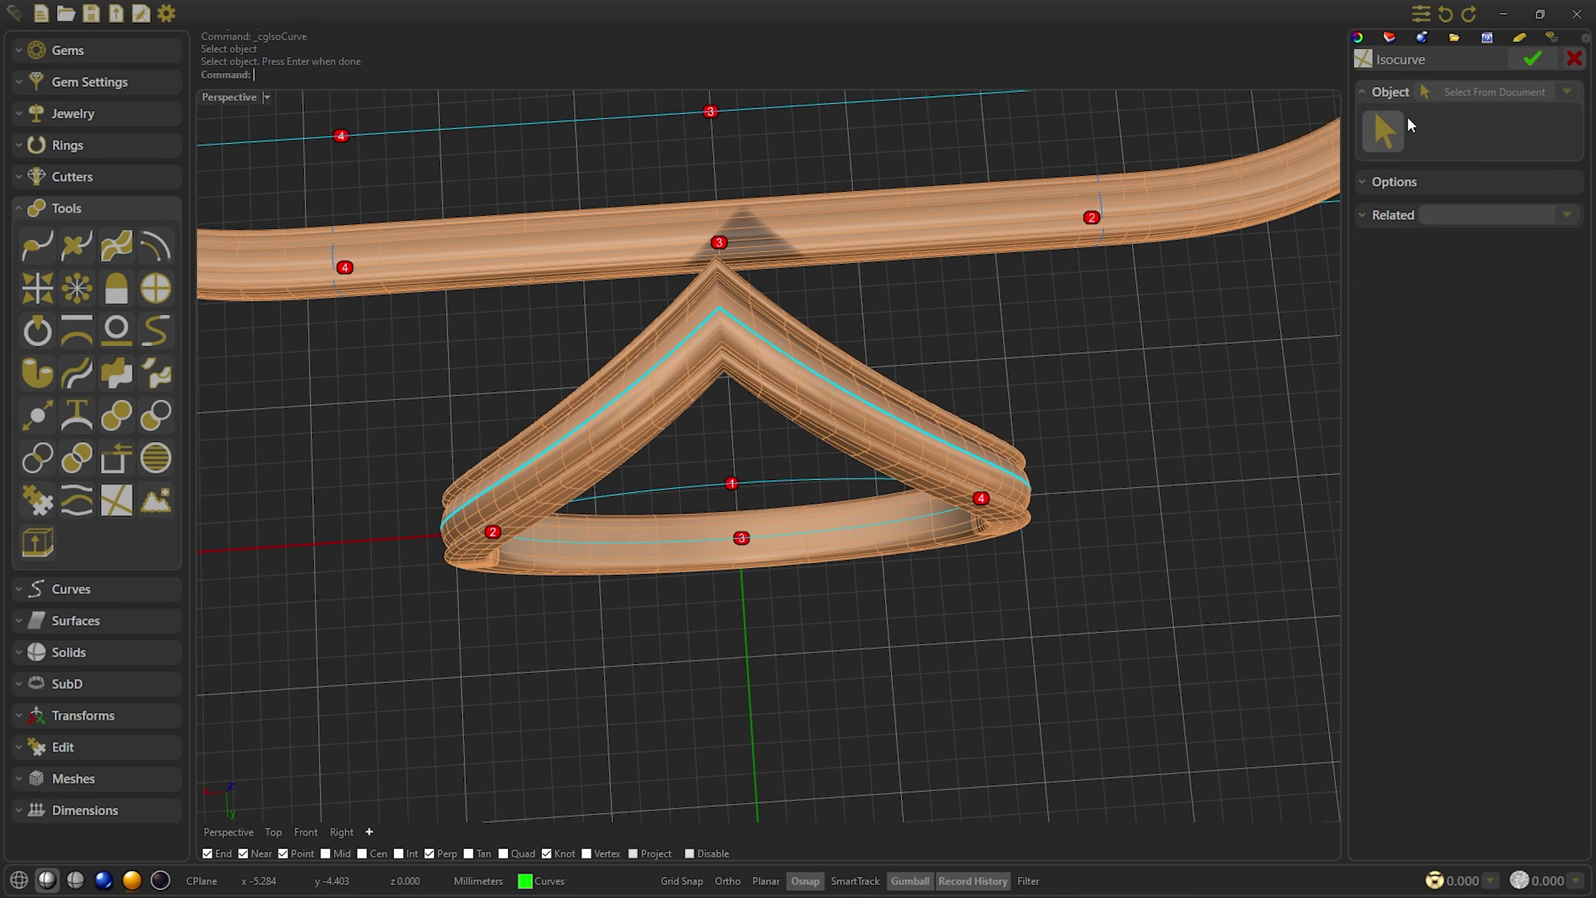
{"action": "left_click", "coordinate": [1535, 60]}
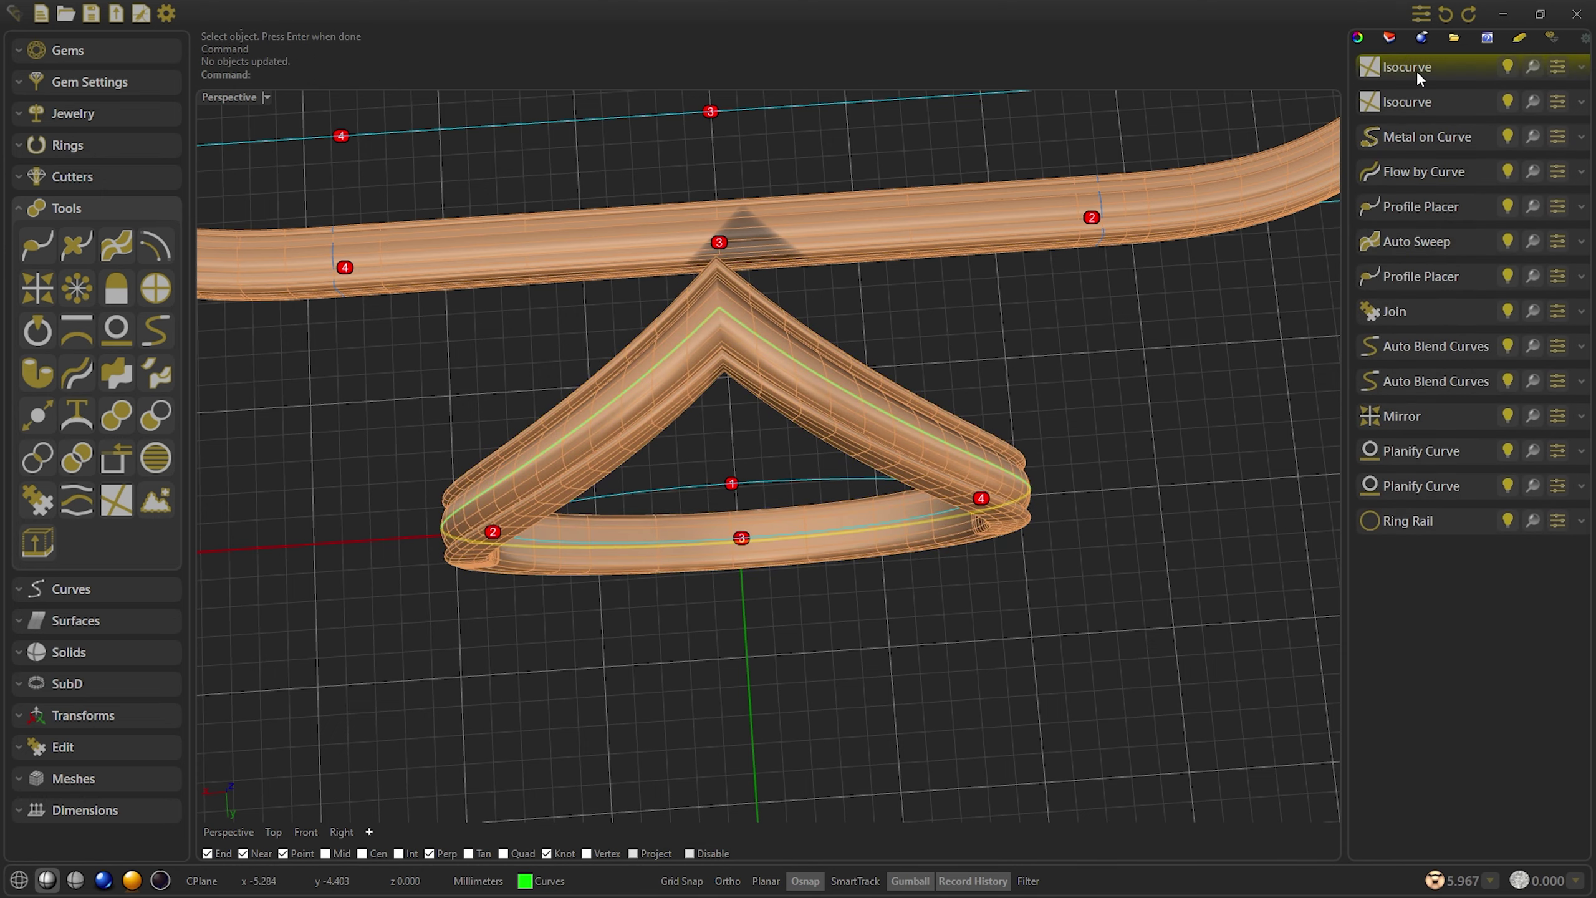
Examine the newest isocurve along the V from above and hide the earlier isocurve
{"action": "left_click", "coordinate": [1417, 72]}
{"action": "scroll", "coordinate": [733, 313], "scroll_direction": "up", "scroll_amount": 1}
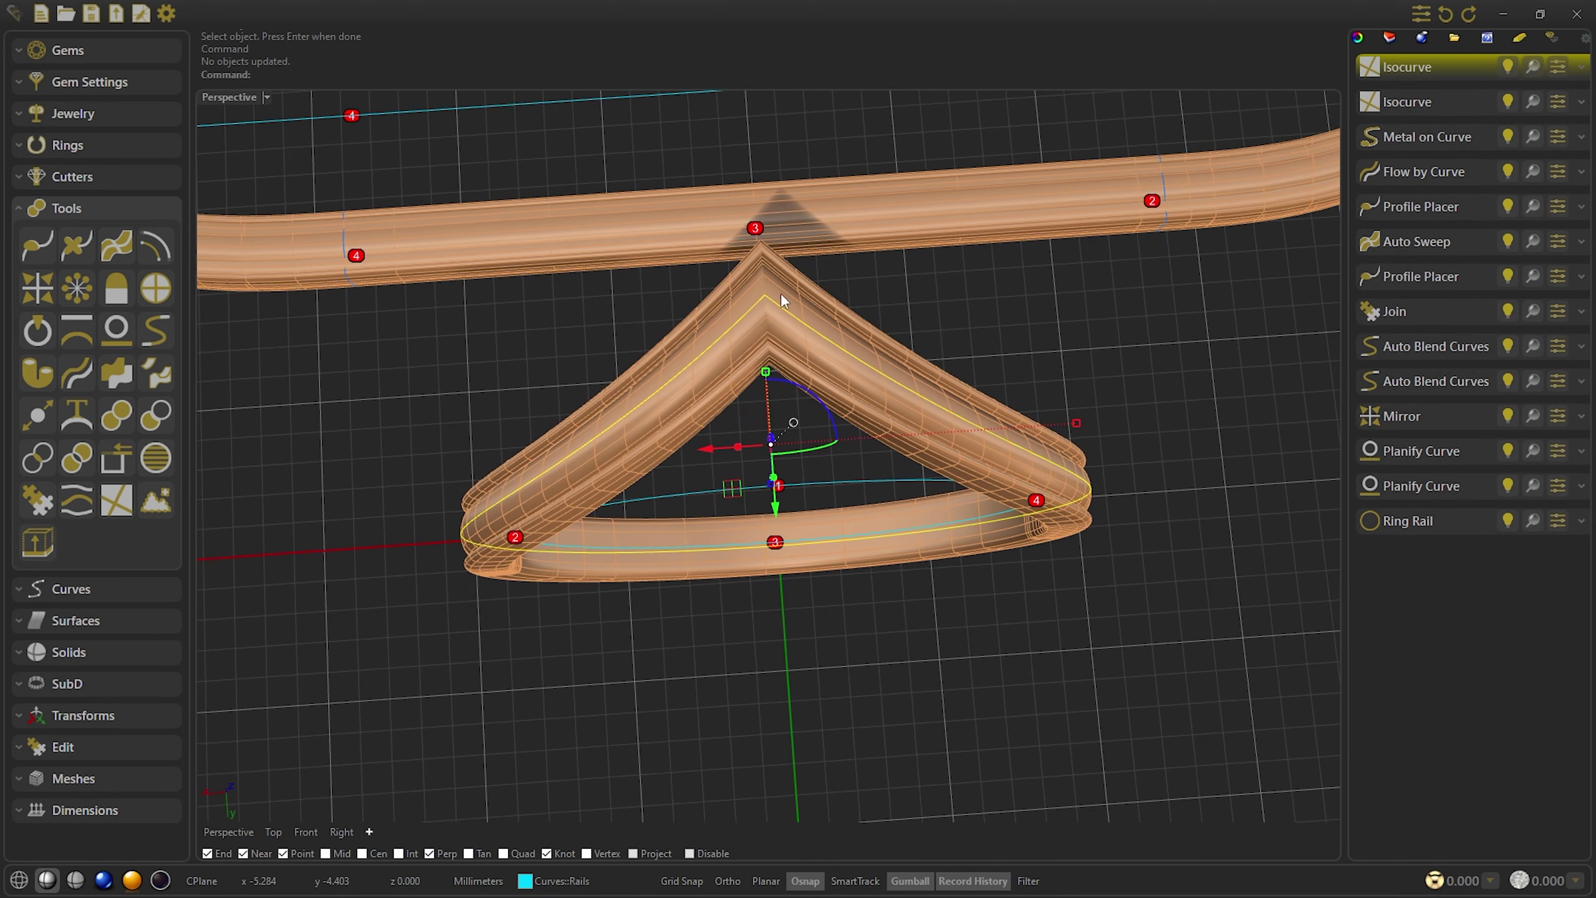
{"action": "mouse_move", "coordinate": [762, 287]}
{"action": "right_mouse_down"}
{"action": "mouse_move", "coordinate": [791, 313]}
{"action": "mouse_move", "coordinate": [775, 297]}
{"action": "right_mouse_up"}
{"action": "left_click", "coordinate": [337, 262]}
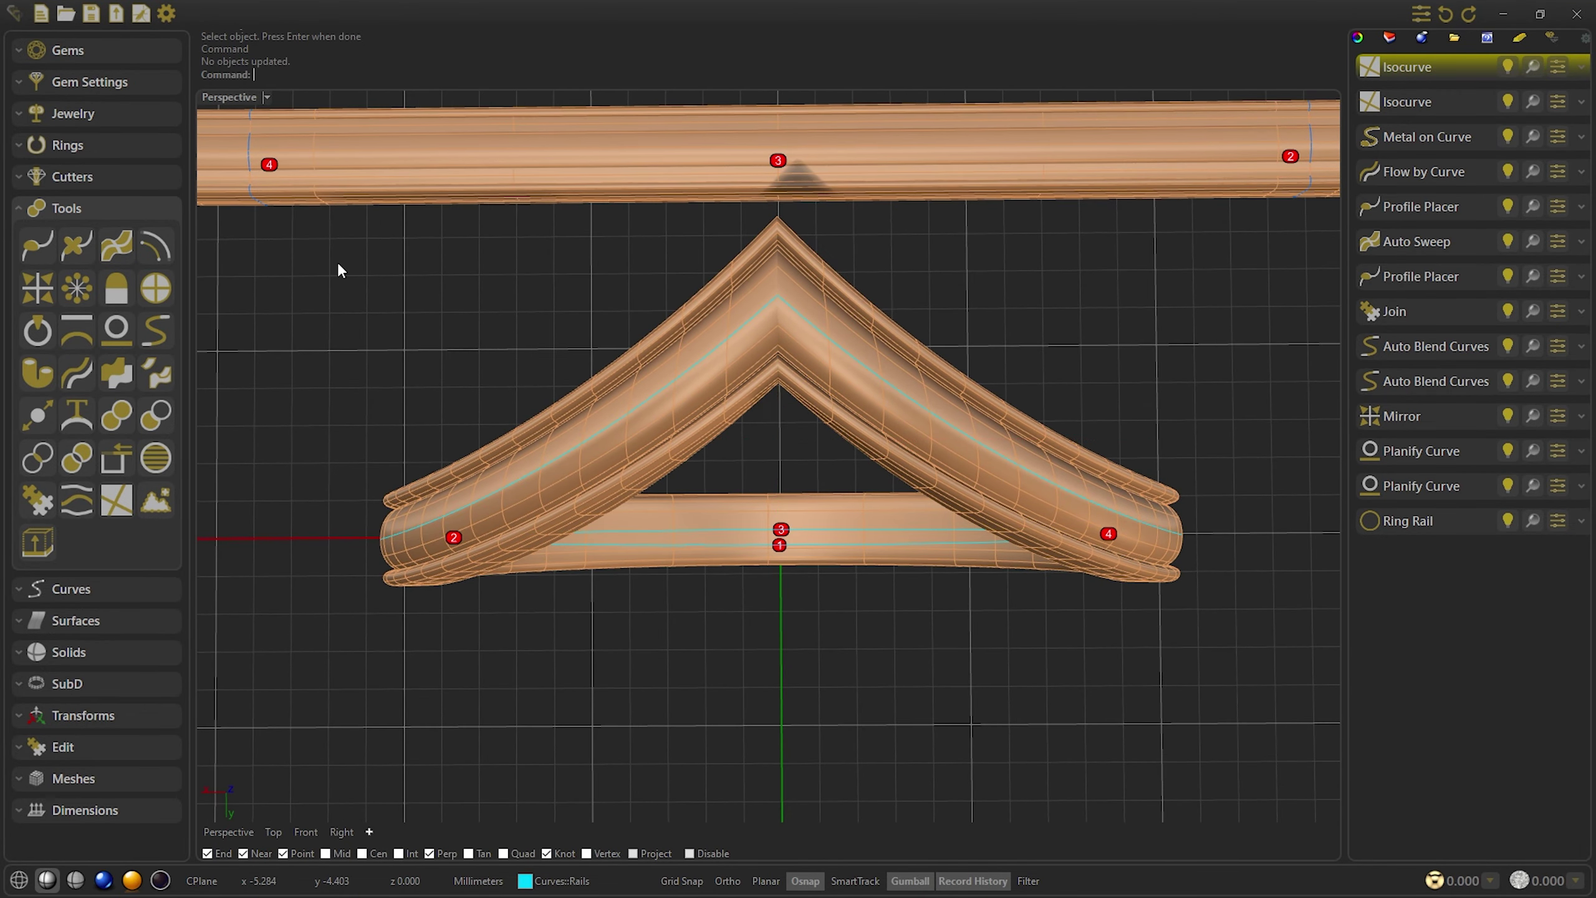
{"action": "left_click", "coordinate": [1508, 101]}
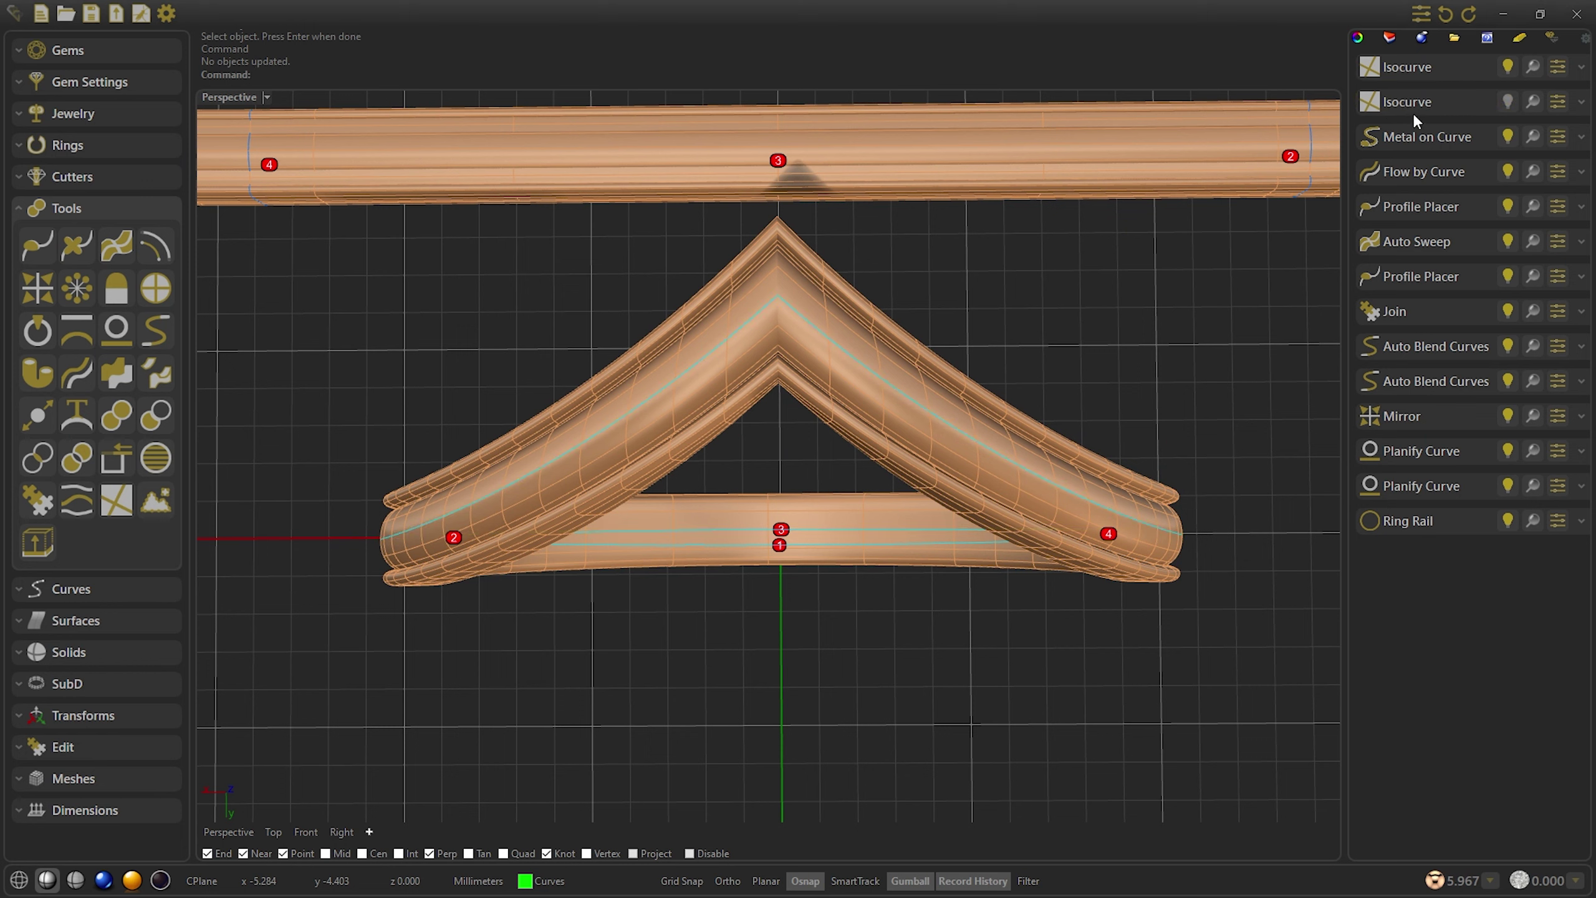
Add a brilliant-cut gem and position it on the isocurve at the point of the V
{"action": "left_click", "coordinate": [111, 60]}
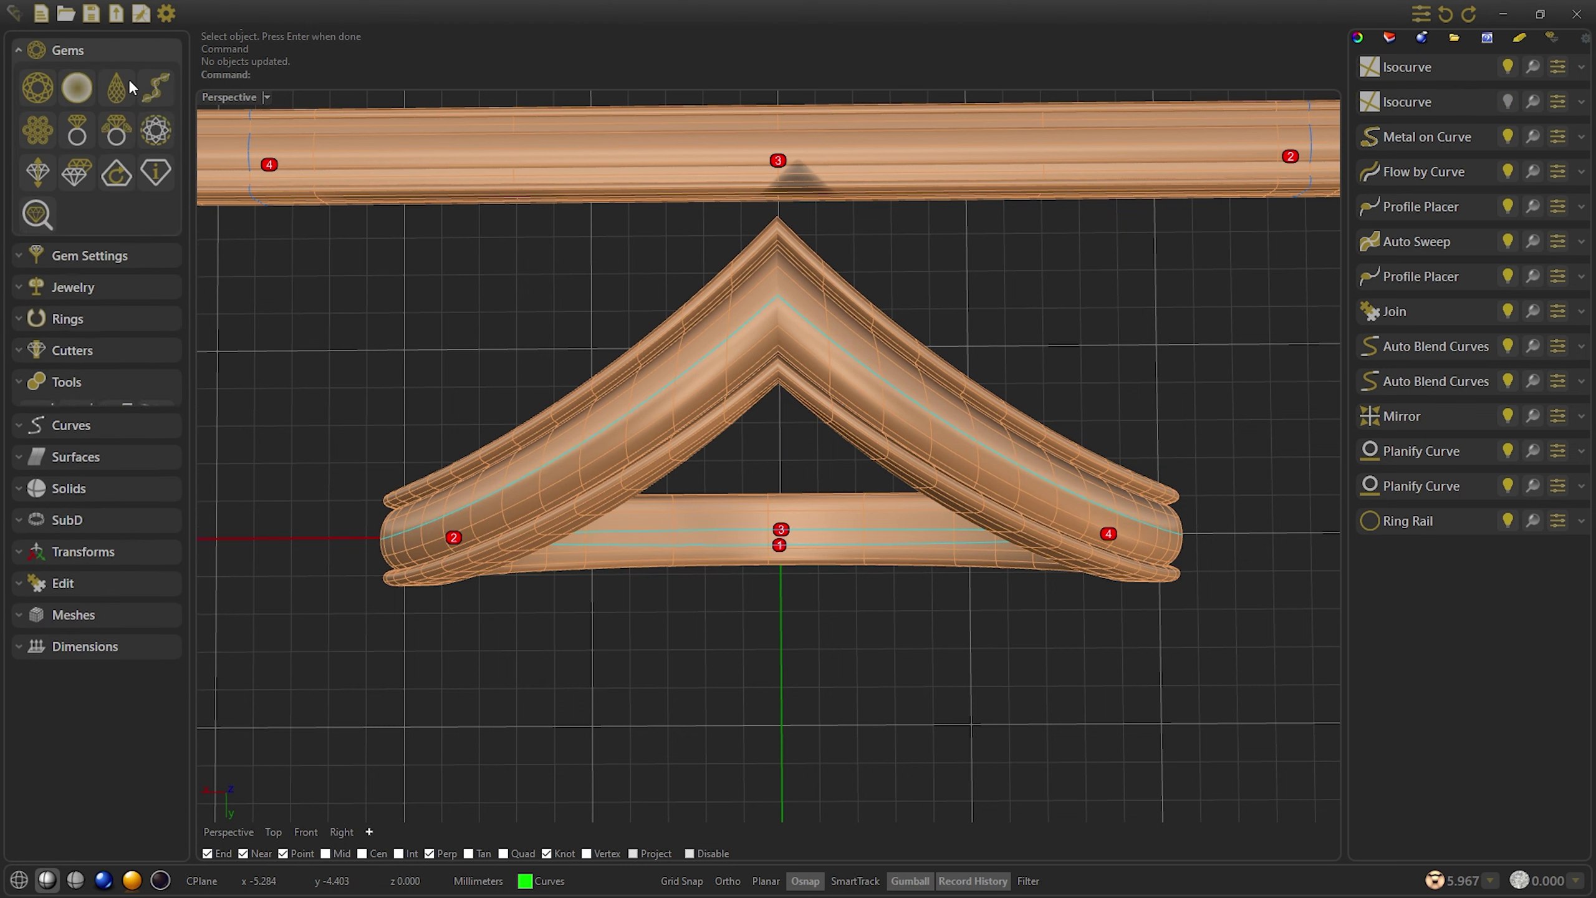
{"action": "left_click", "coordinate": [77, 89]}
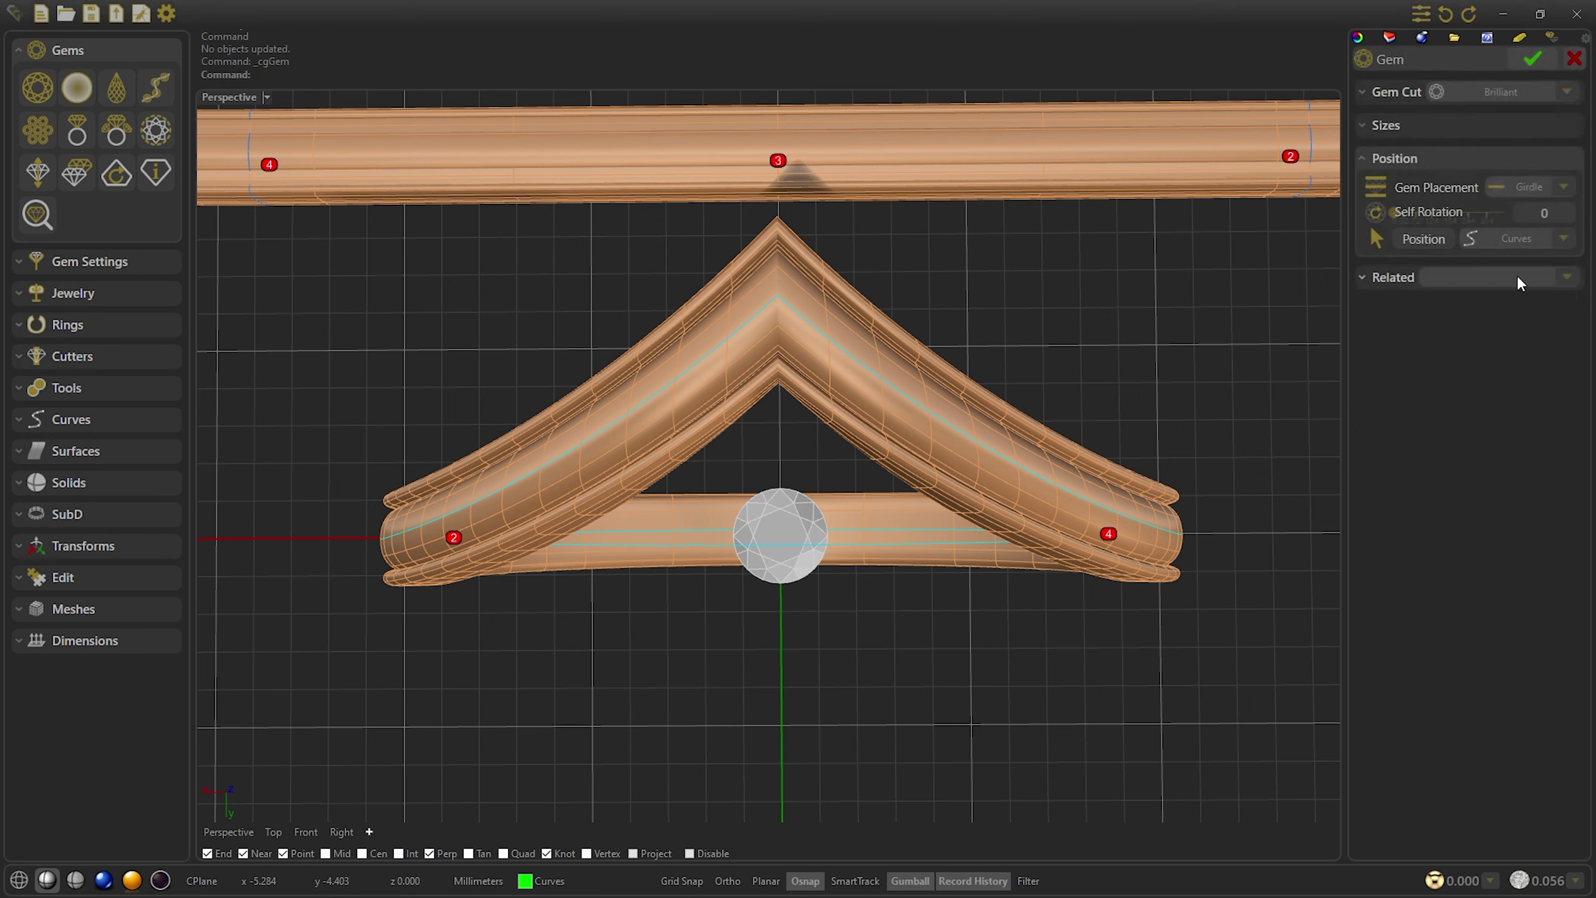
{"action": "left_click", "coordinate": [1441, 239]}
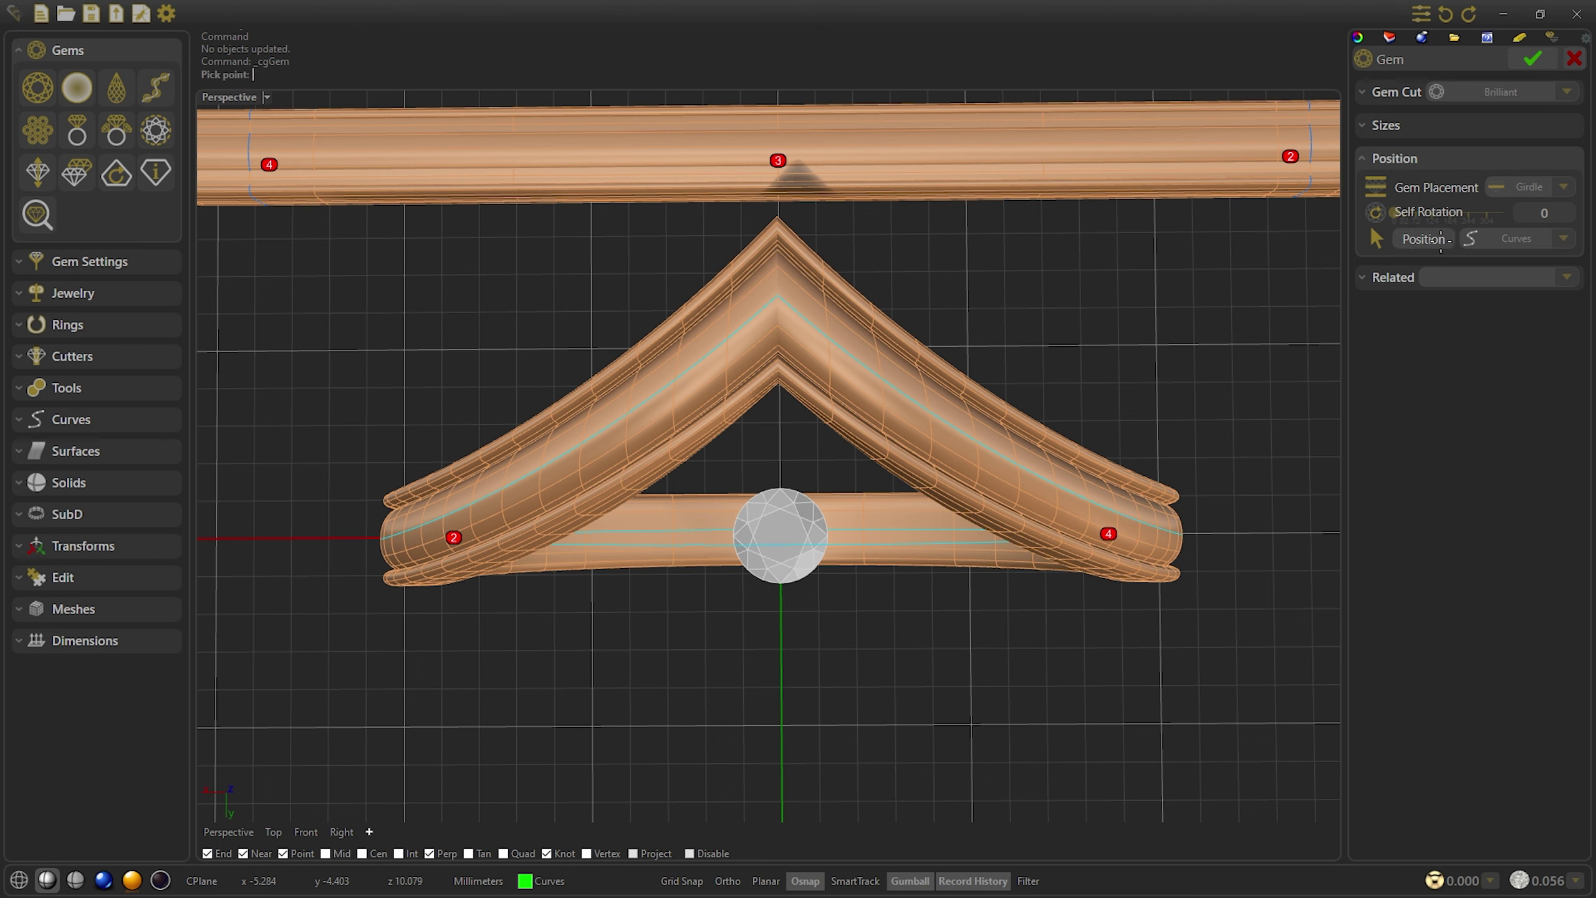
{"action": "left_click", "coordinate": [778, 295]}
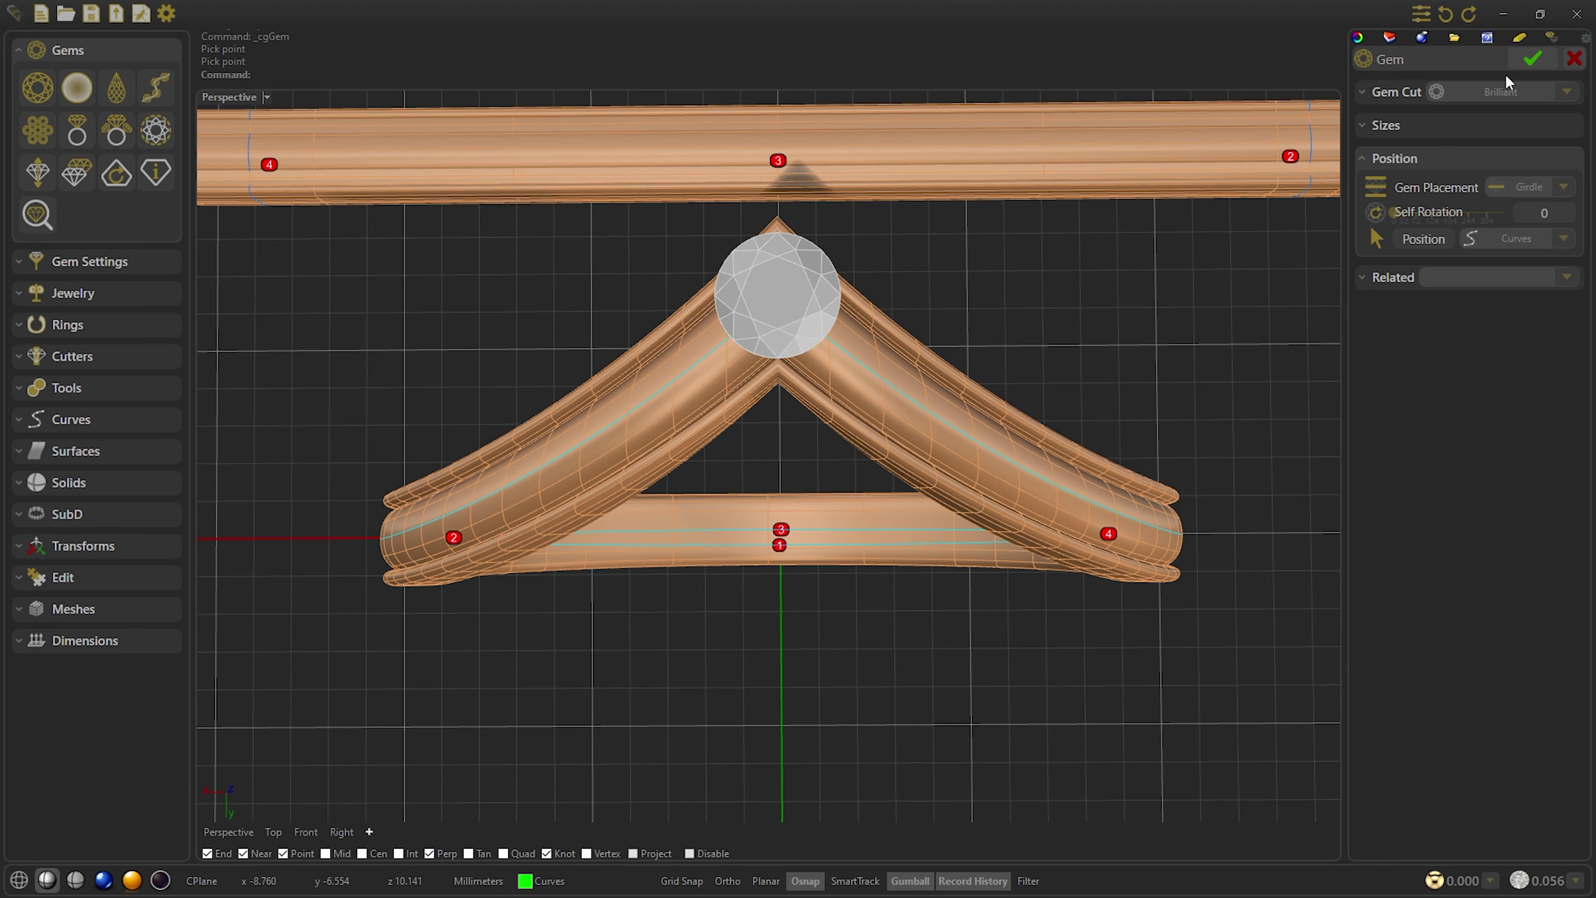
Reduce the gem proportionally to a length and width of 1.50
{"action": "left_click", "coordinate": [1502, 128]}
{"action": "scroll", "coordinate": [1551, 157], "scroll_direction": "down", "scroll_amount": 4}
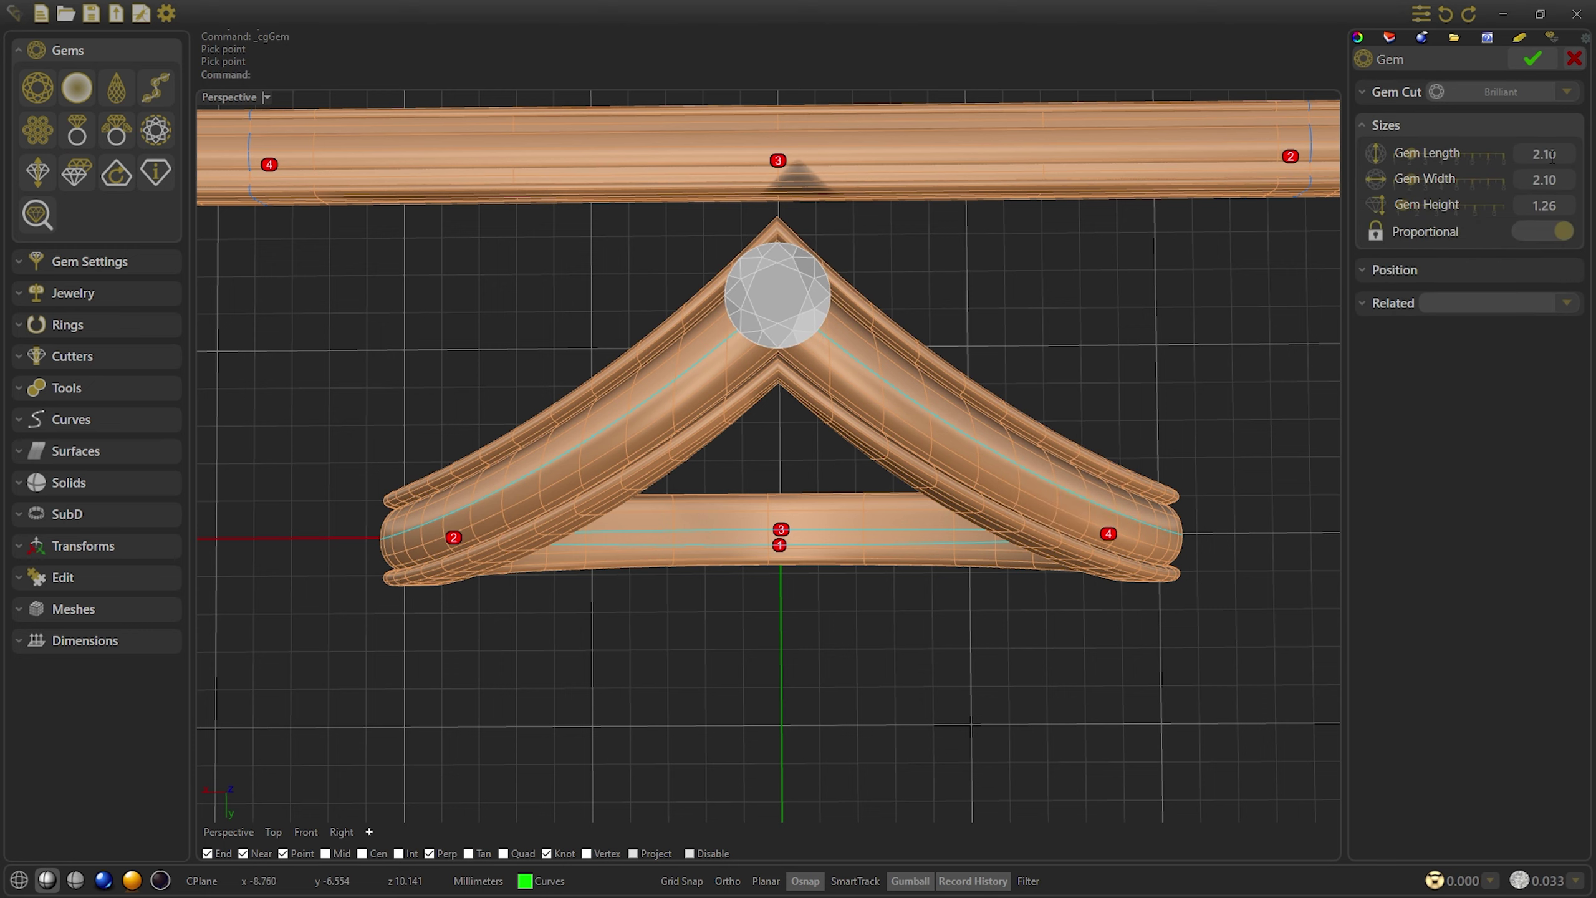
{"action": "scroll", "coordinate": [1551, 156], "scroll_direction": "down", "scroll_amount": 1}
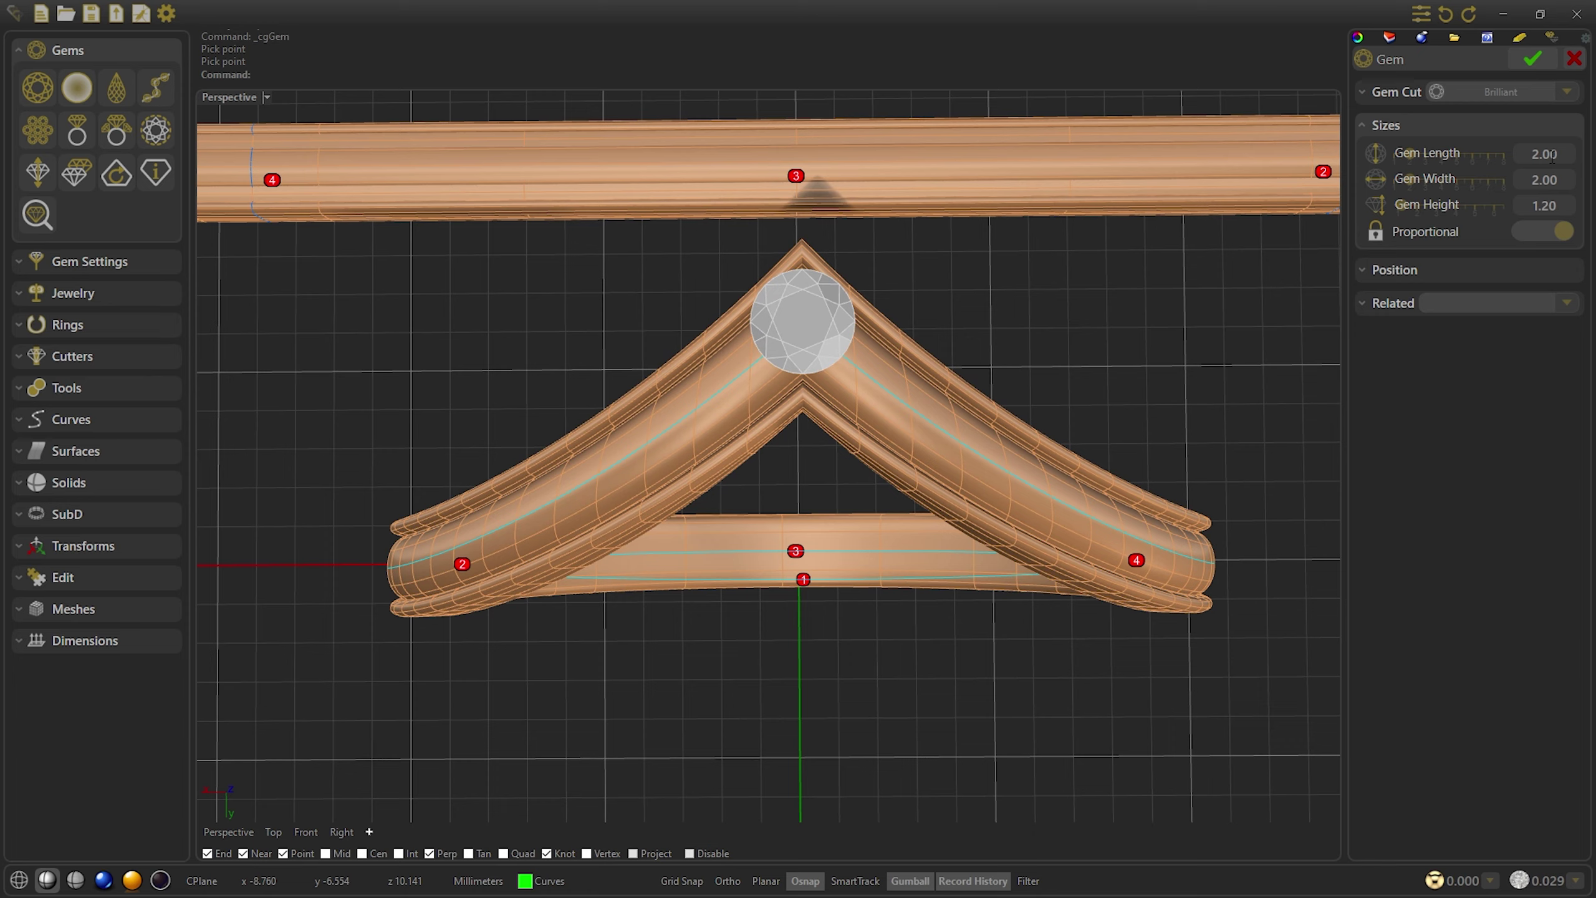
{"action": "scroll", "coordinate": [1551, 156], "scroll_direction": "down", "scroll_amount": 3}
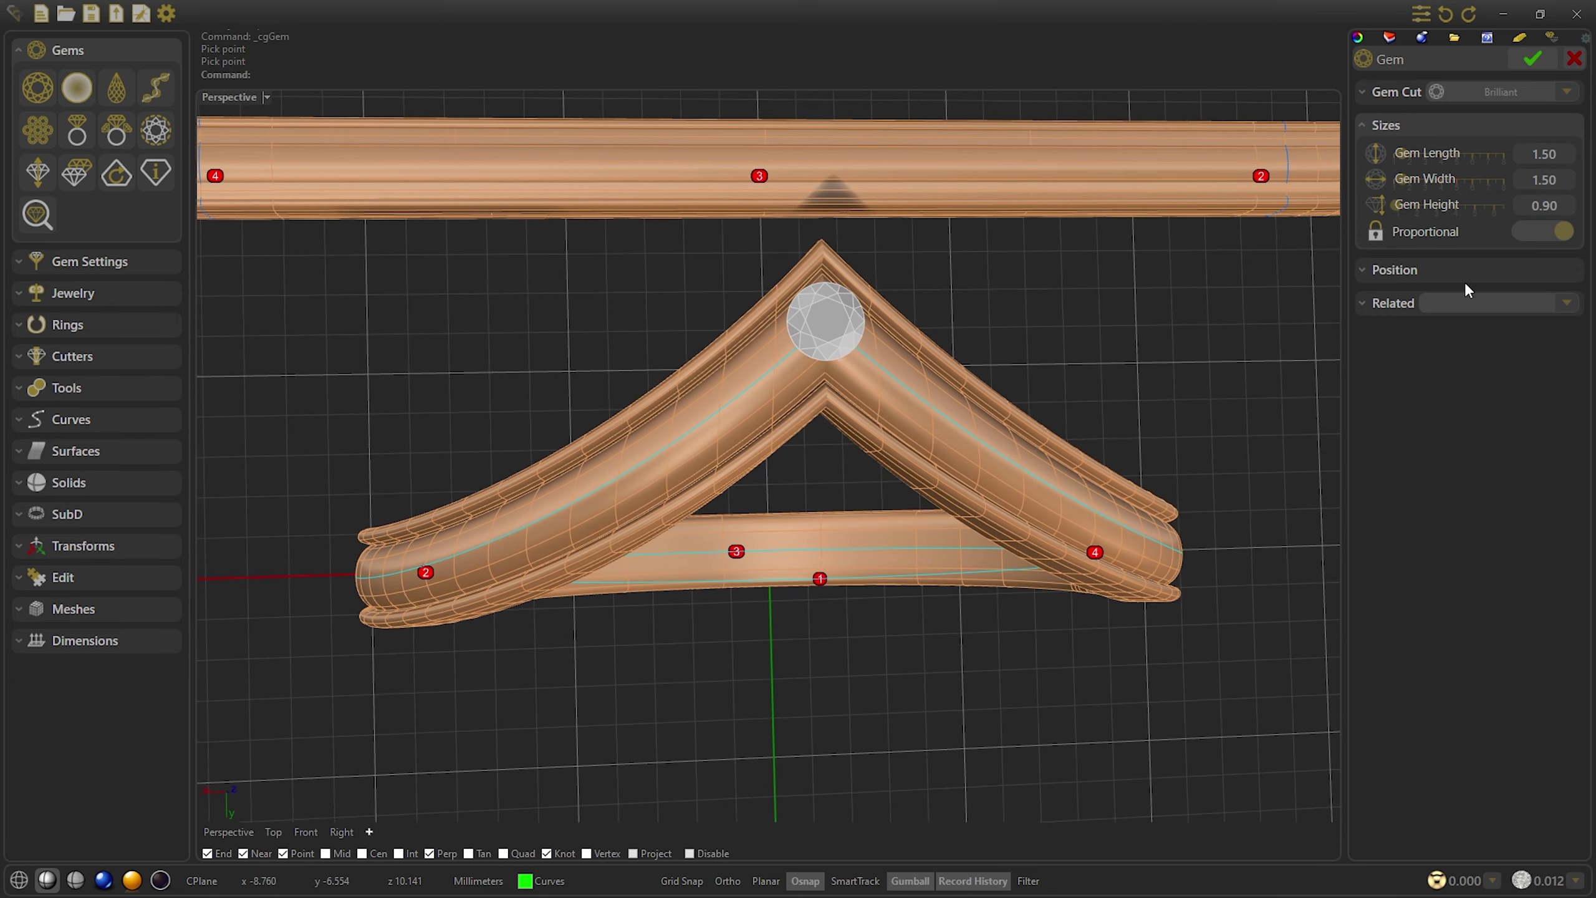
Change the gem placement to Table and accept the gem
{"action": "left_click", "coordinate": [1465, 277]}
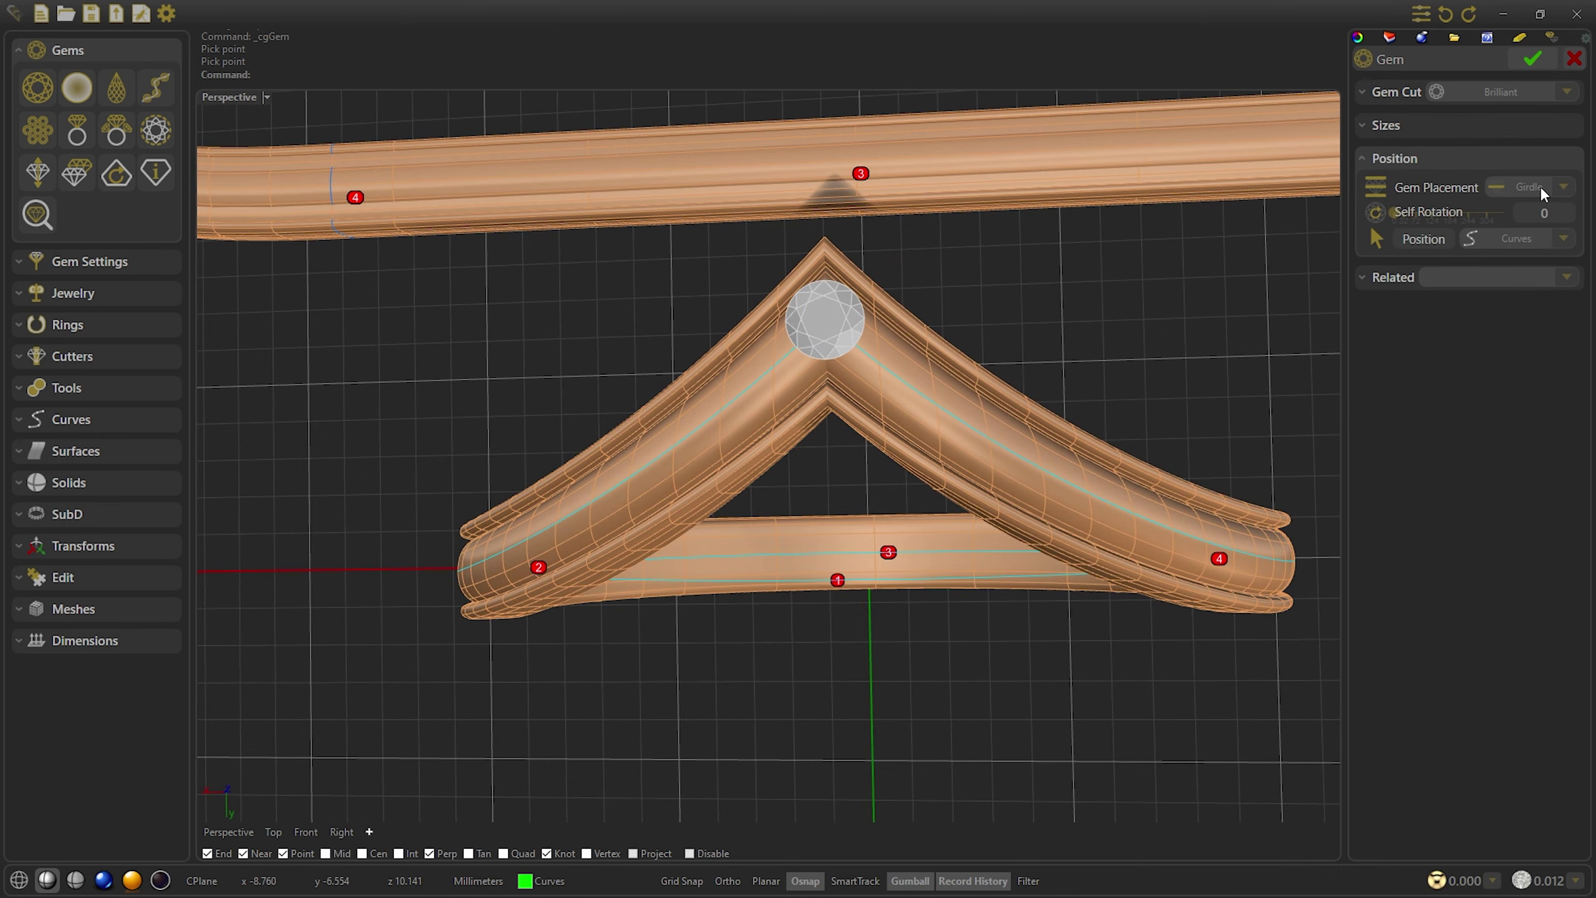
{"action": "left_click", "coordinate": [1540, 186]}
{"action": "left_click", "coordinate": [1536, 251]}
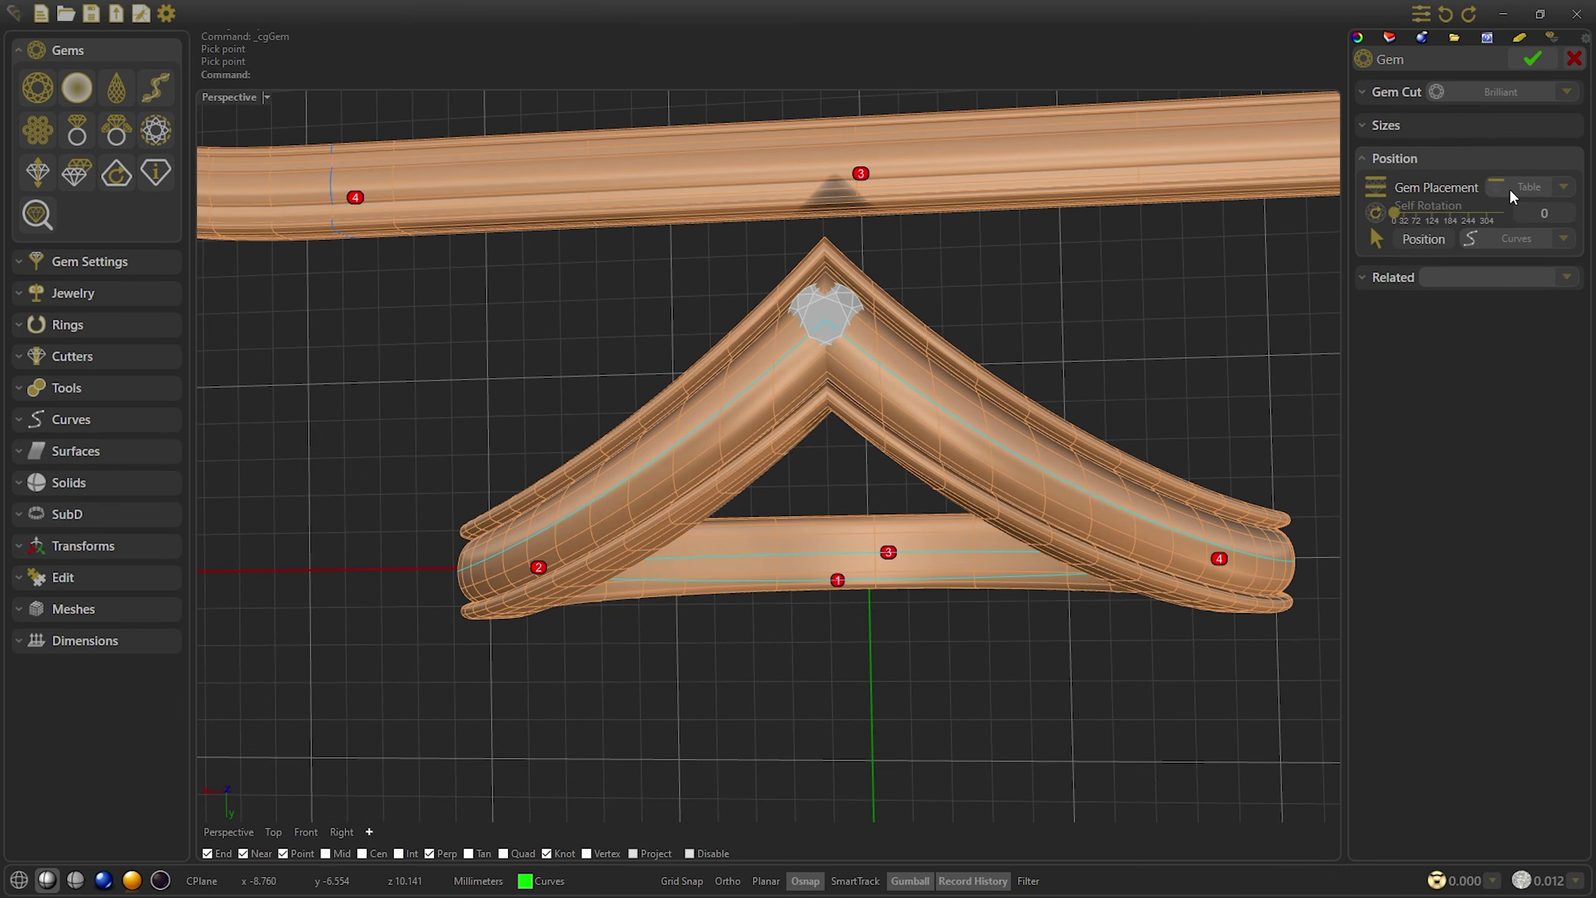
{"action": "left_click", "coordinate": [1532, 58]}
Nudge the gem at the point of the V slightly toward the inner corner to center it in the band
{"action": "left_click", "coordinate": [871, 322]}
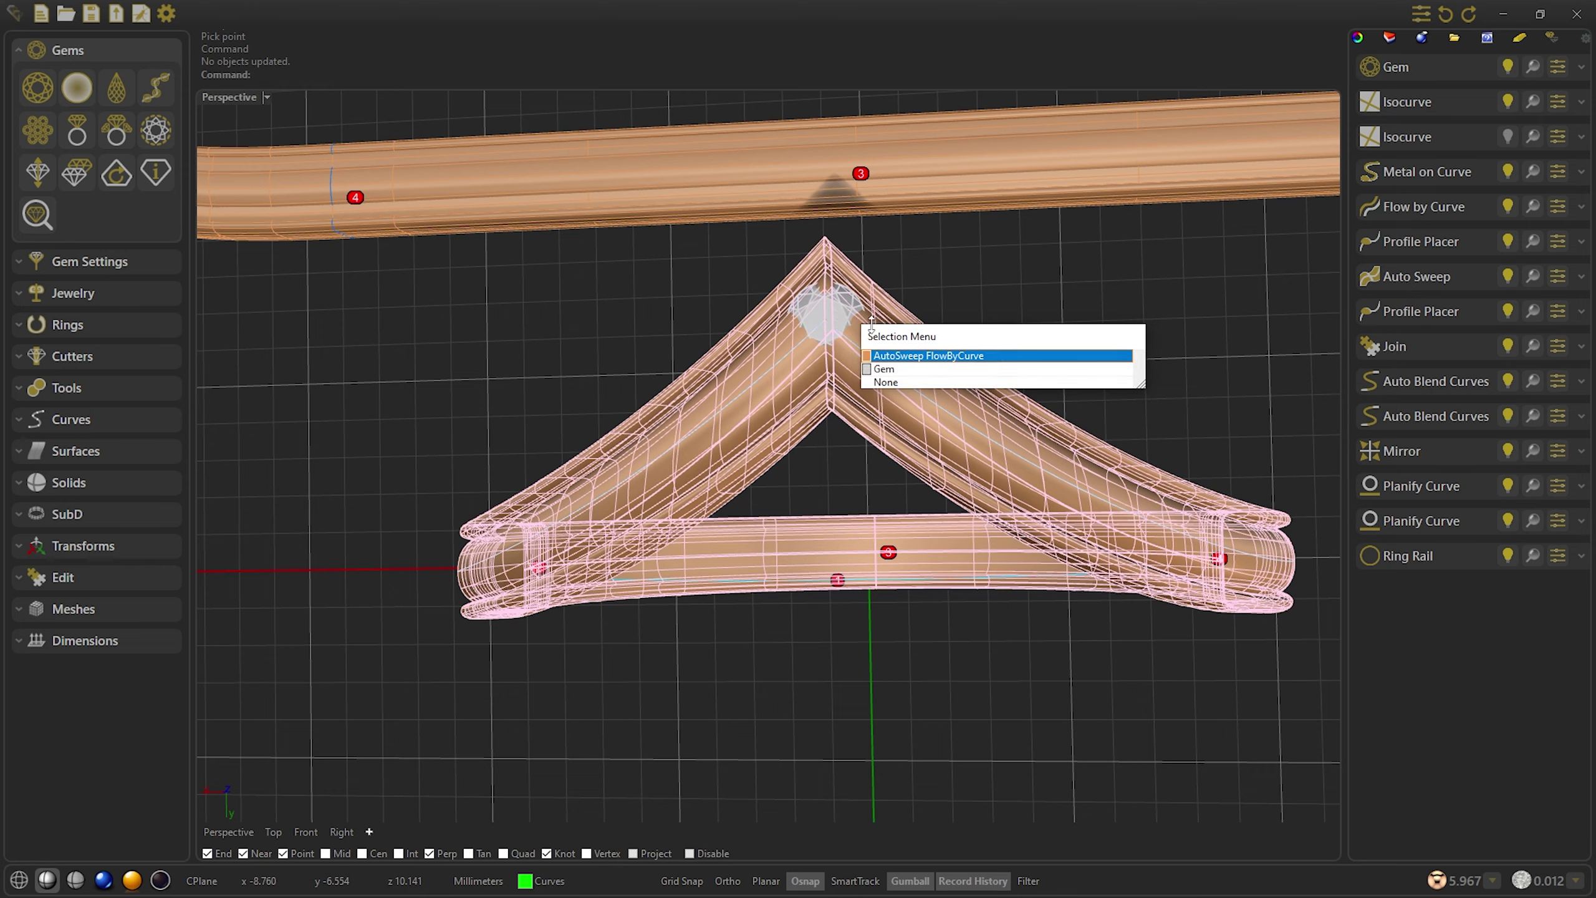
{"action": "left_click", "coordinate": [884, 368]}
{"action": "scroll", "coordinate": [904, 352], "scroll_direction": "up", "scroll_amount": 5}
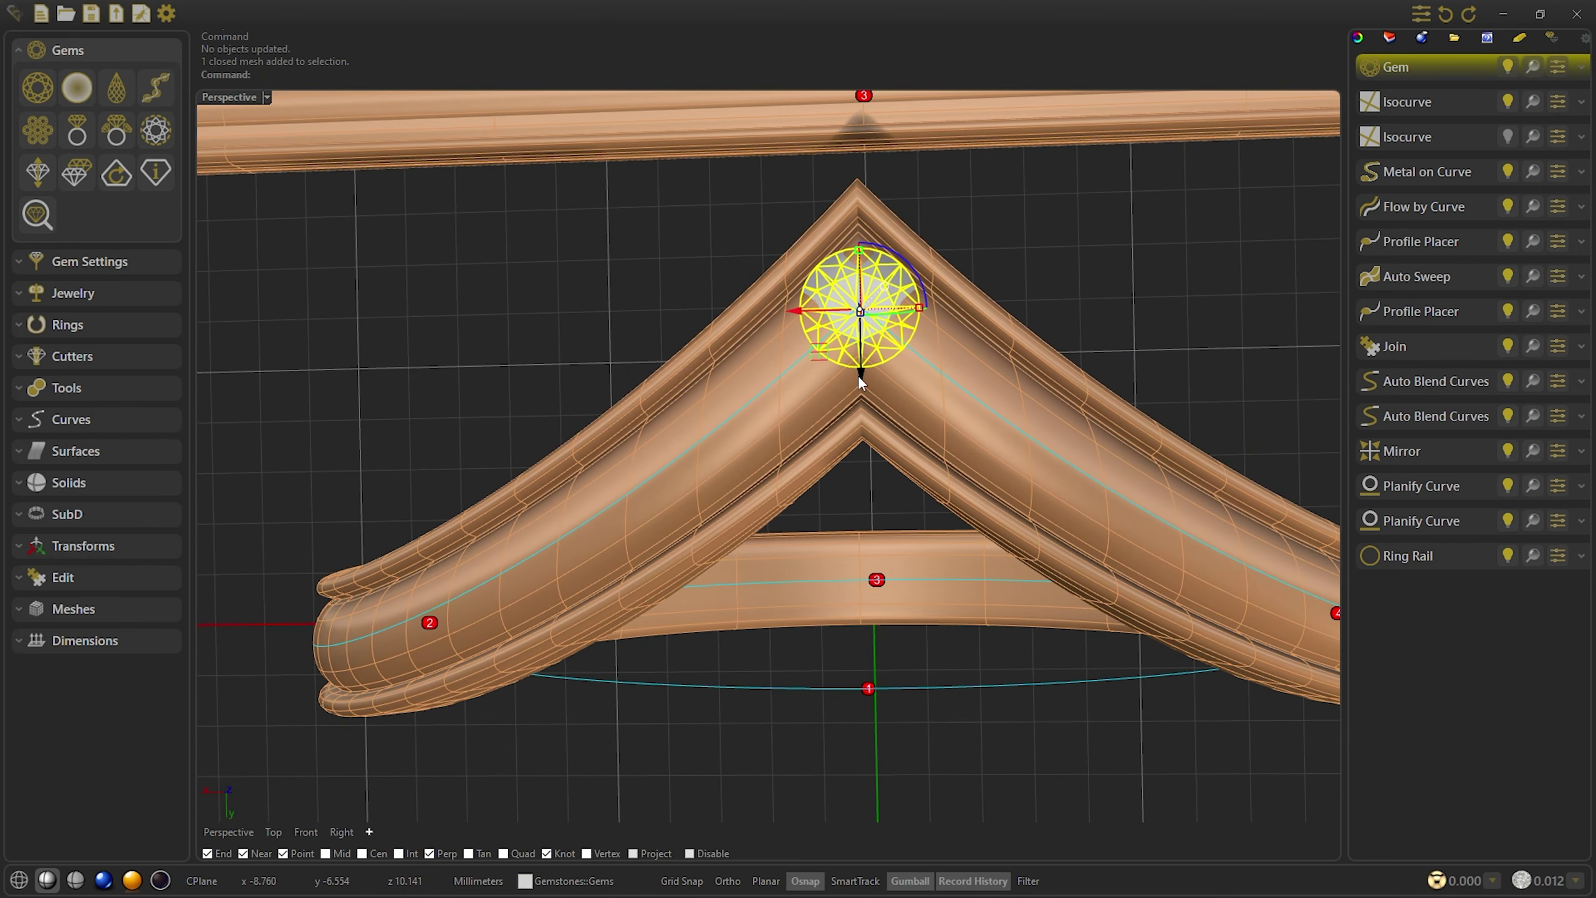
{"action": "left_click_drag", "start_coordinate": [861, 378], "coordinate": [863, 398]}
{"action": "right_click_drag", "start_coordinate": [896, 383], "coordinate": [930, 379]}
{"action": "left_click_drag", "start_coordinate": [928, 378], "coordinate": [934, 393]}
{"action": "left_click", "coordinate": [1245, 400]}
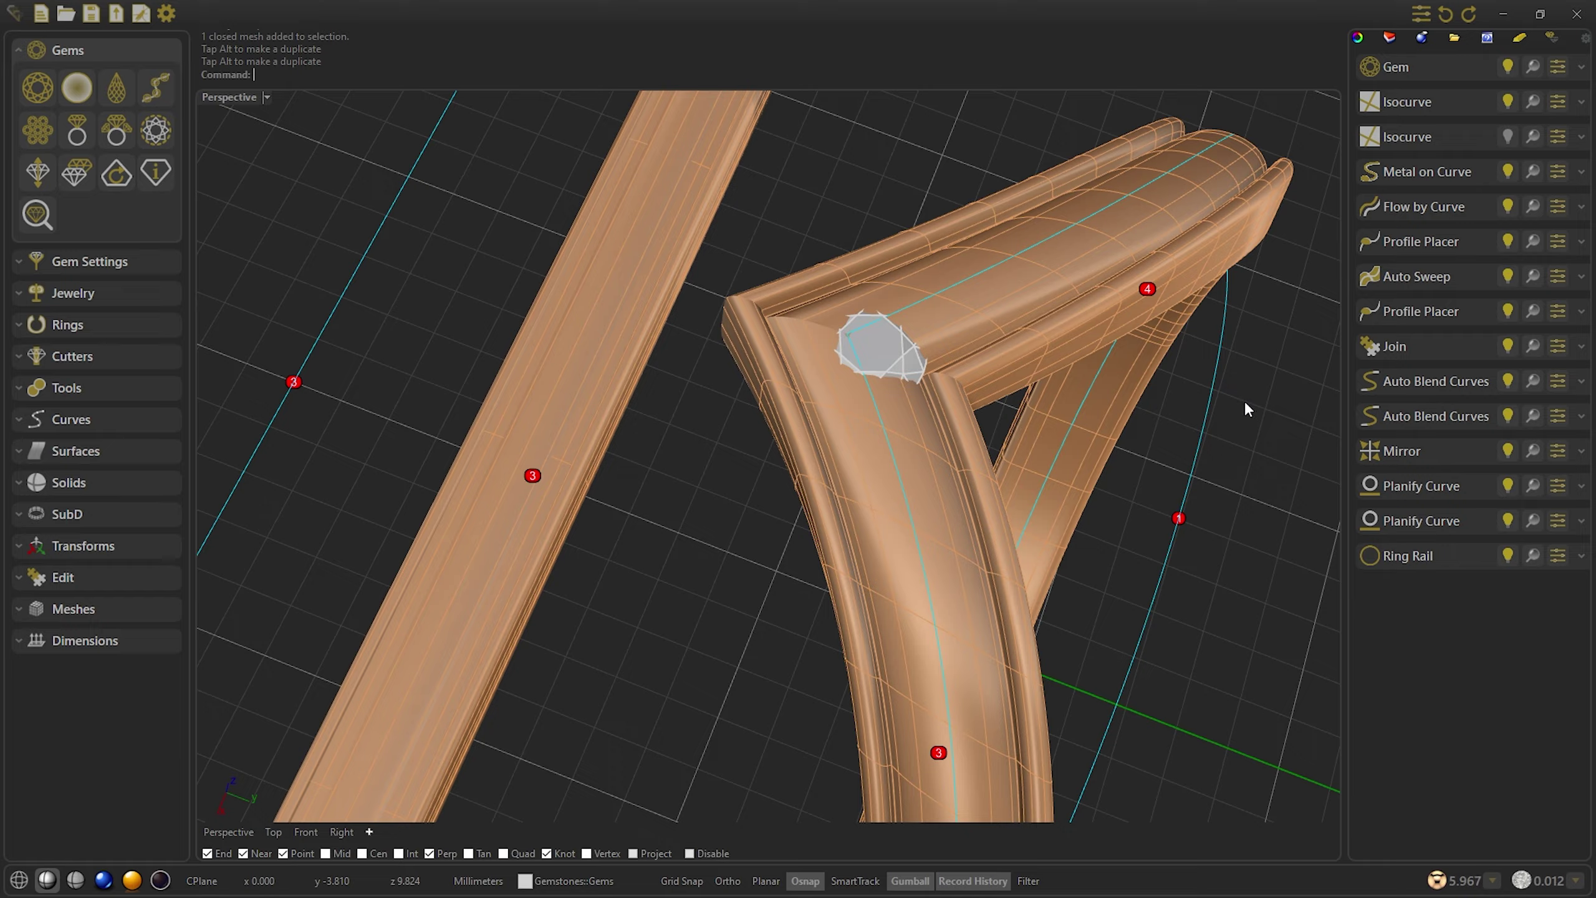
Try ring rail diameters of 22.40 and 9.40 to test how the parametric ring adapts, keeping the original size
{"action": "right_click_drag", "start_coordinate": [1244, 400], "coordinate": [1011, 471]}
{"action": "left_click", "coordinate": [1019, 479]}
{"action": "double_click", "coordinate": [1024, 479]}
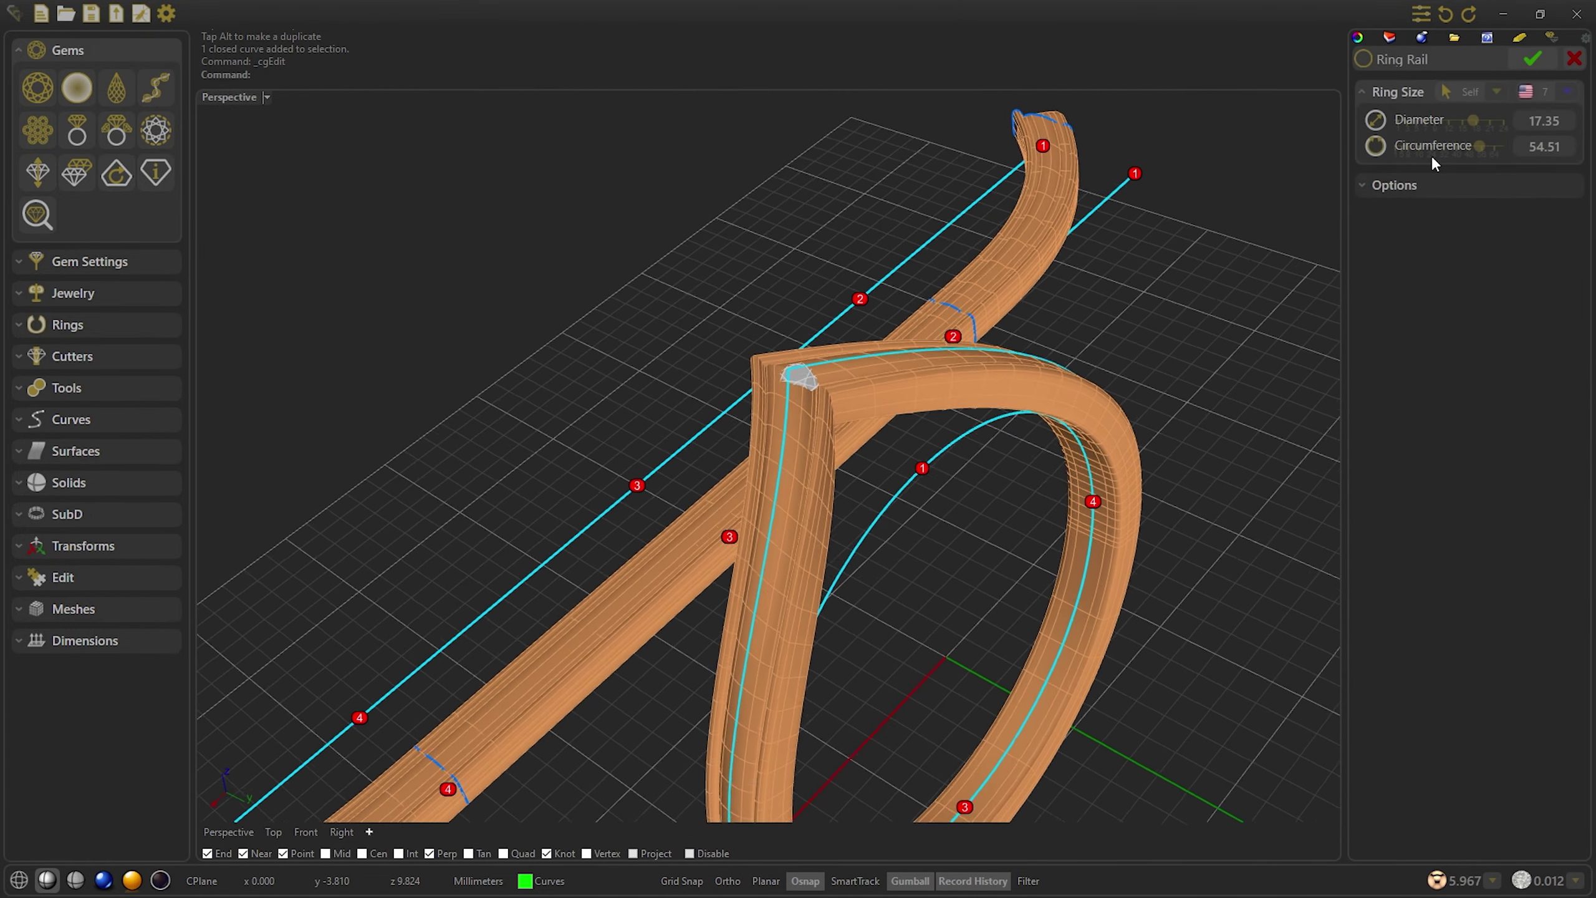
{"action": "left_click_drag", "start_coordinate": [1472, 126], "coordinate": [1480, 131]}
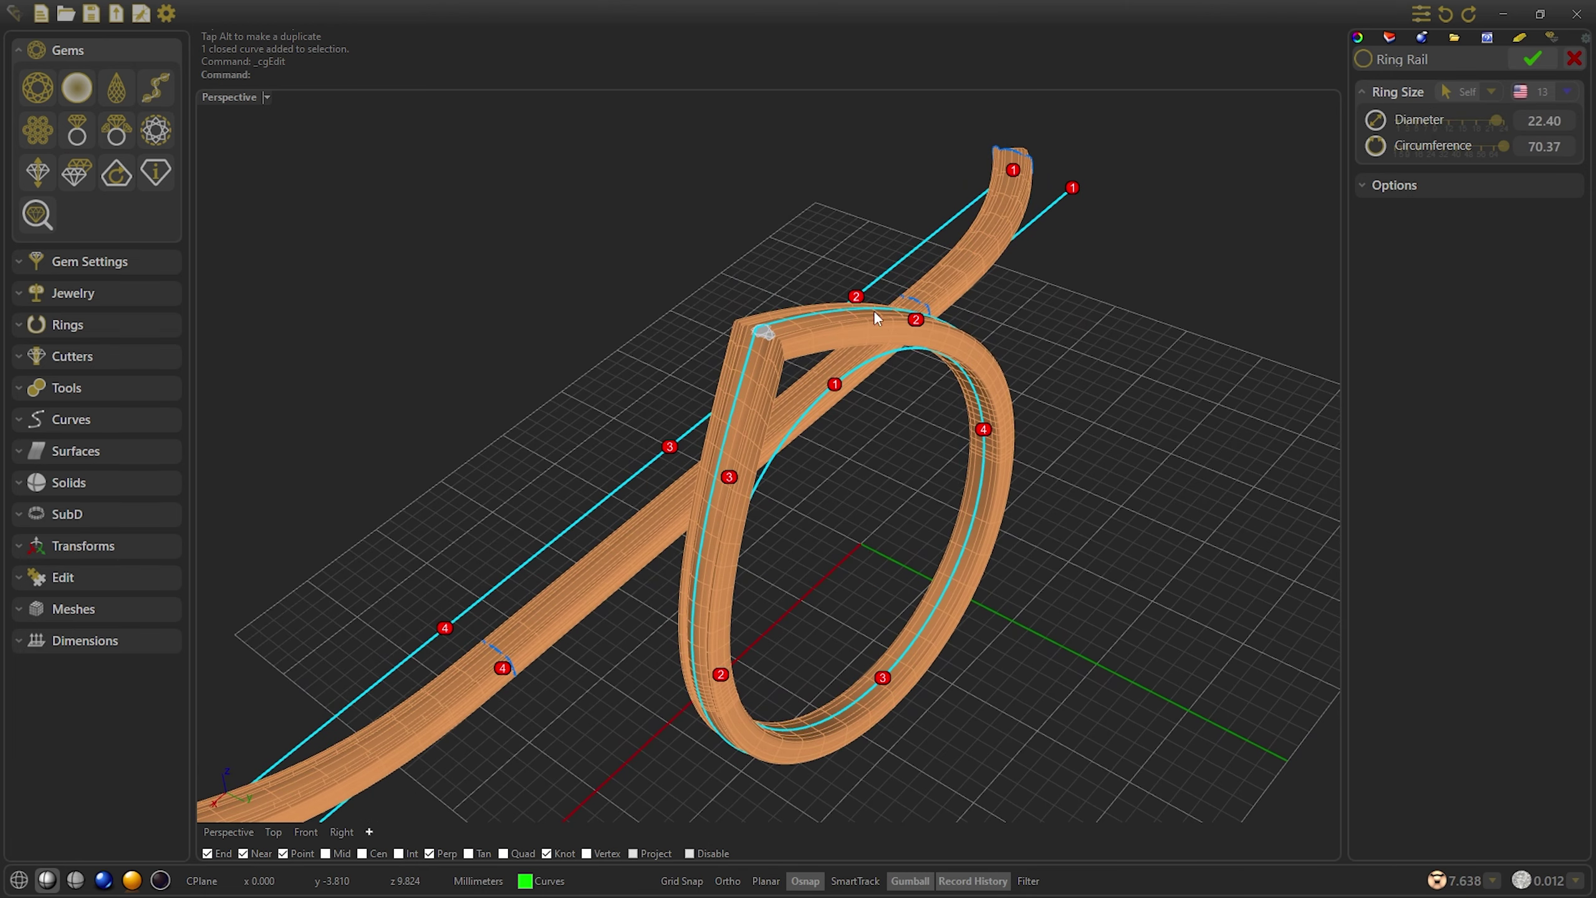
{"action": "left_click_drag", "start_coordinate": [1501, 124], "coordinate": [1434, 127]}
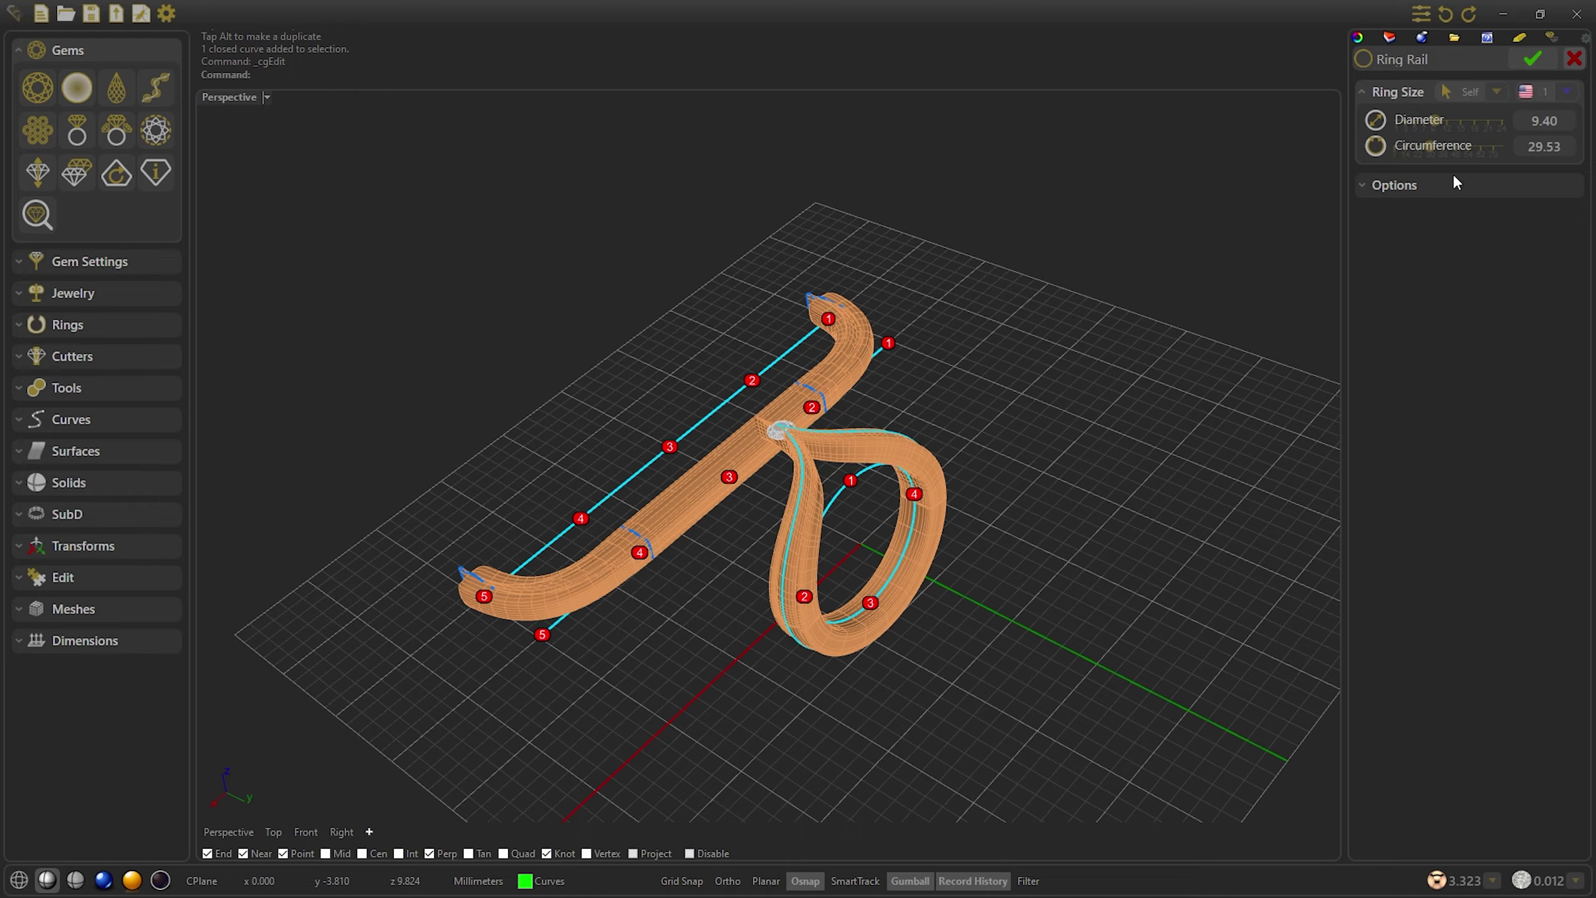
{"action": "key", "text": "Return"}
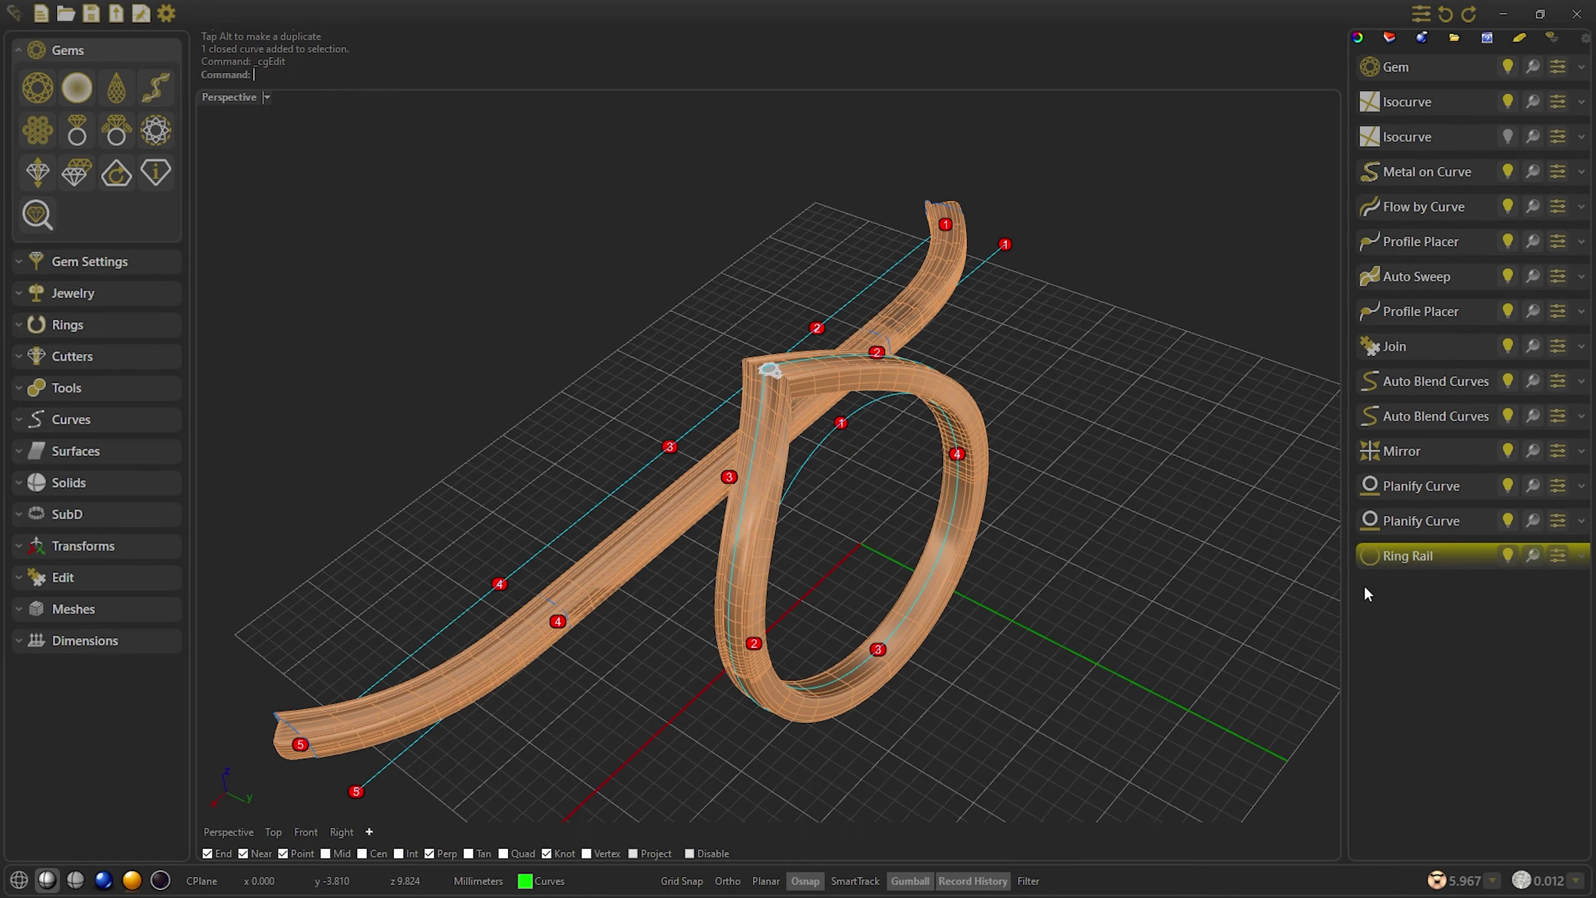
Hide the newest isocurve, and show and select the earlier isocurve along the V
{"action": "scroll", "coordinate": [1104, 443], "scroll_direction": "up", "scroll_amount": 10}
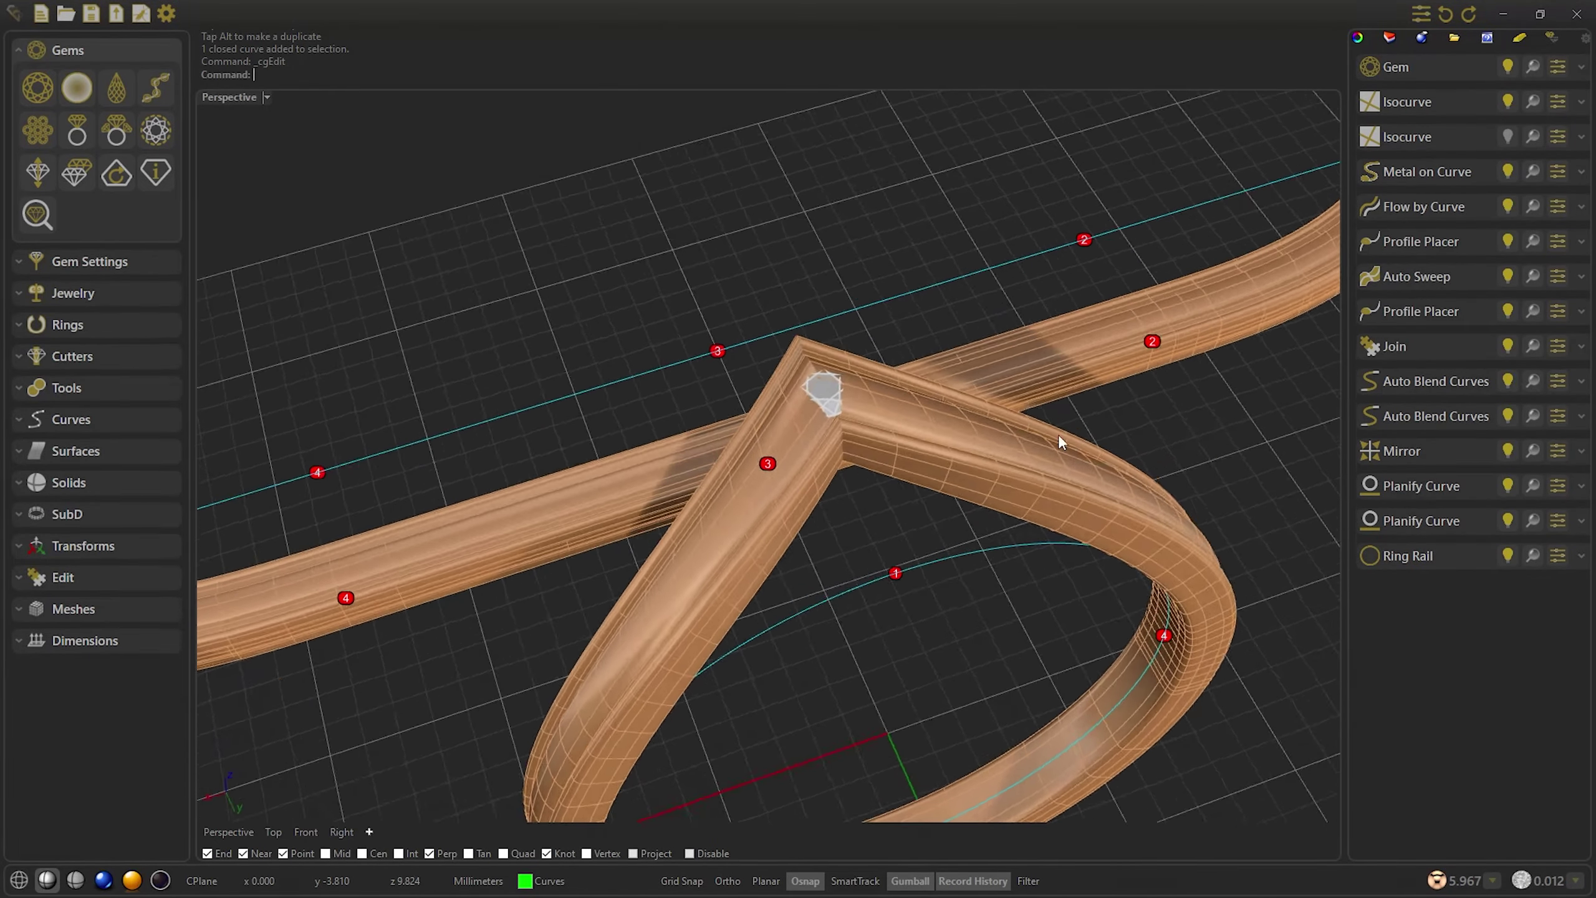
{"action": "right_click_drag", "start_coordinate": [1058, 436], "coordinate": [1091, 377]}
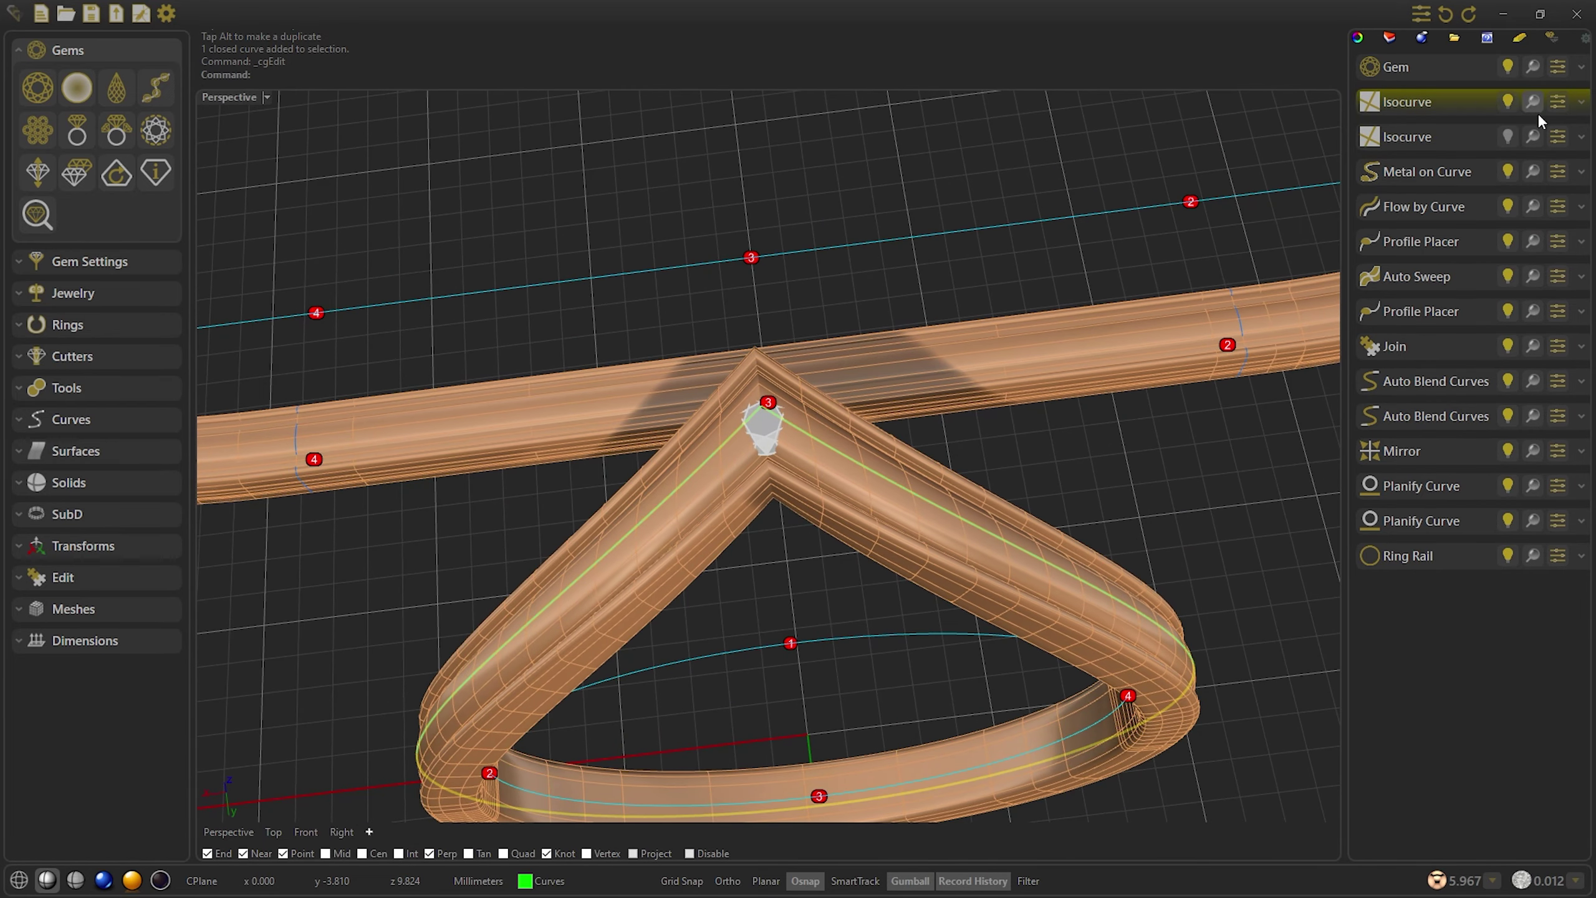
{"action": "left_click", "coordinate": [1506, 102]}
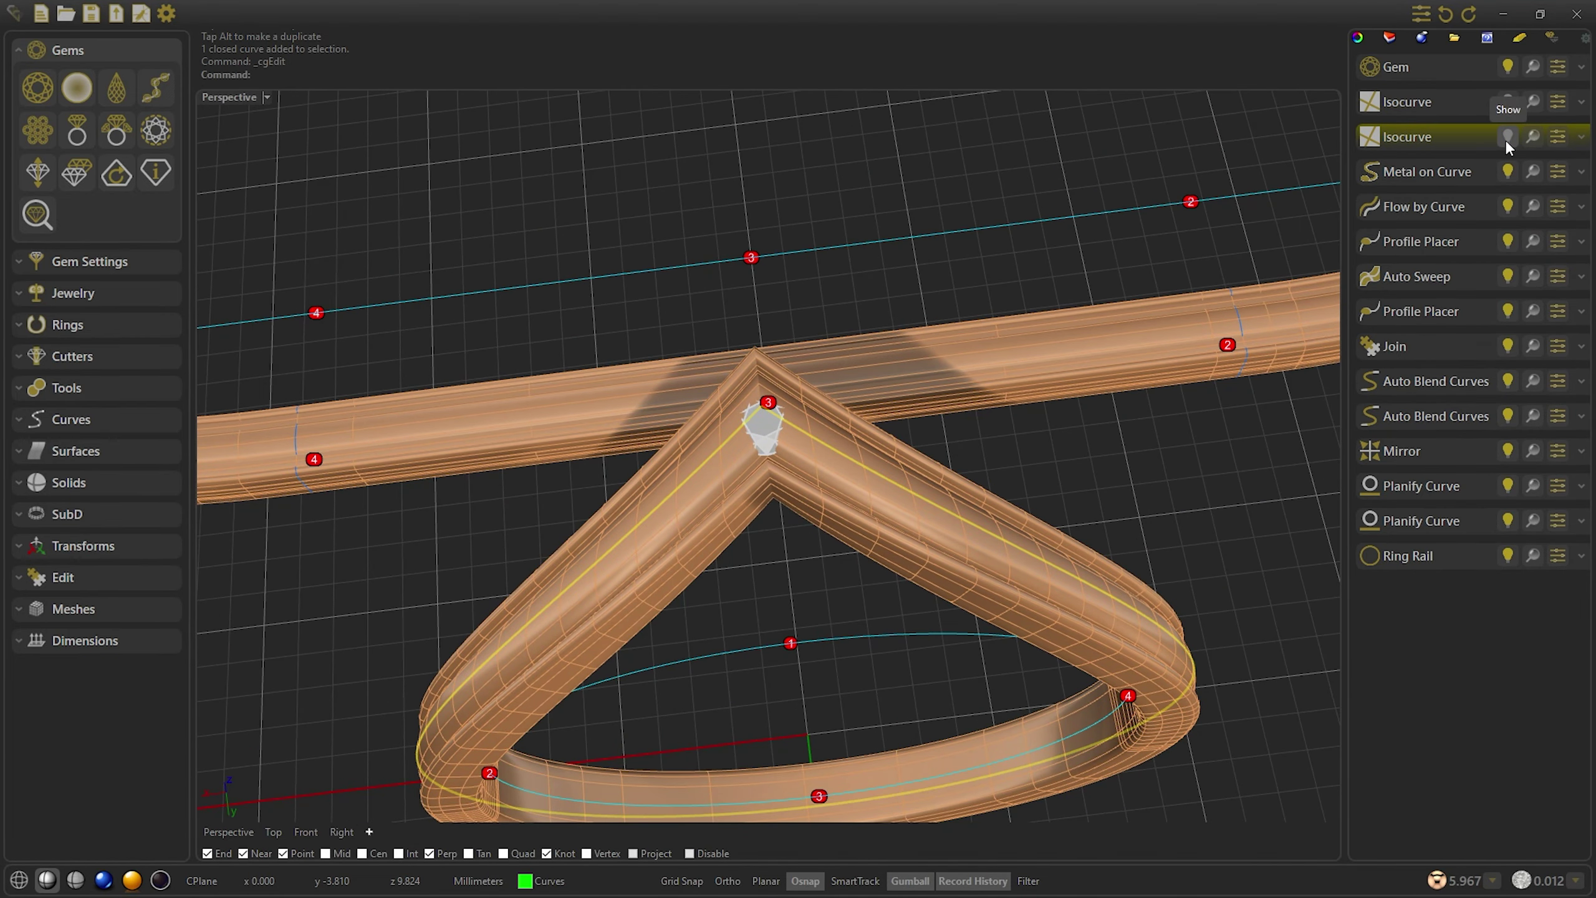
{"action": "left_click", "coordinate": [1414, 140]}
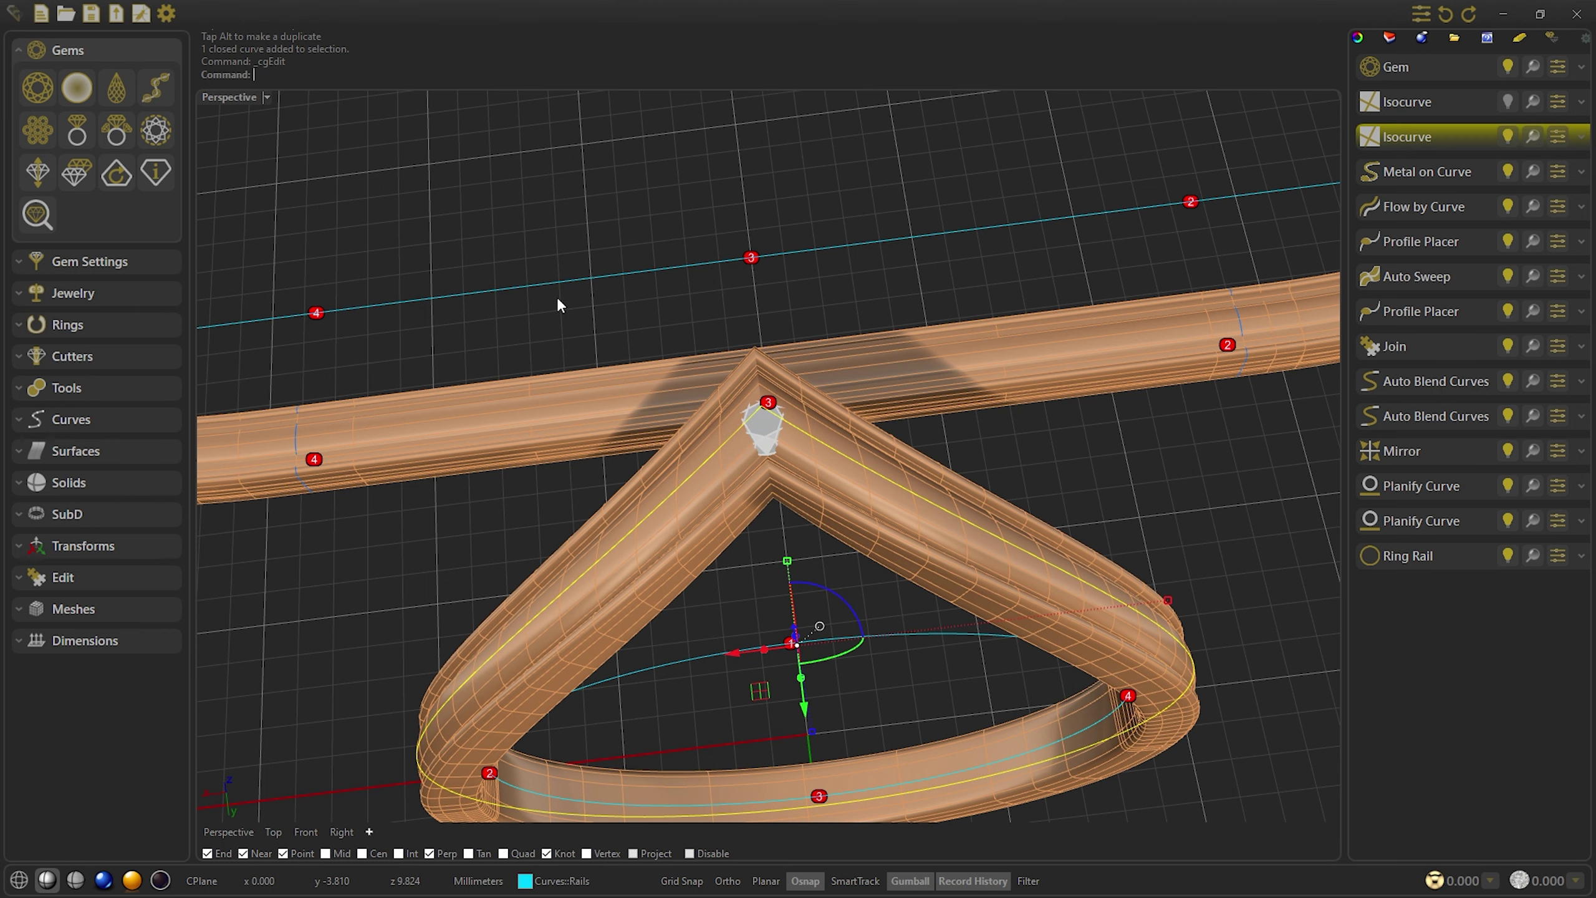
Distribute brilliant-cut gems along the selected isocurve with a proportional length and width of 1.30
{"action": "left_click", "coordinate": [151, 89]}
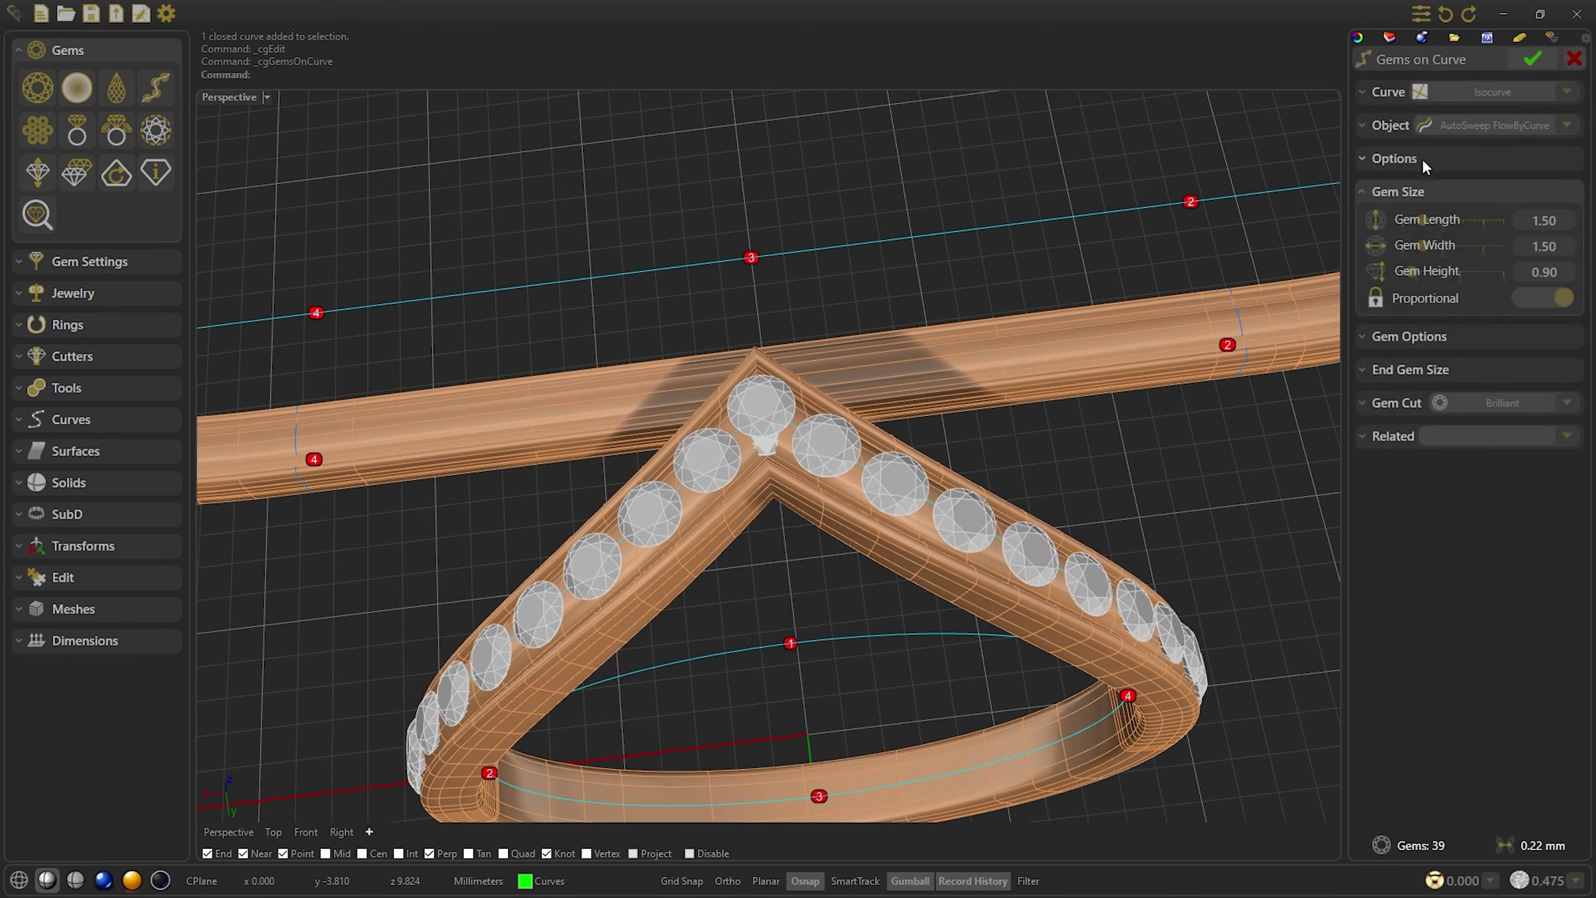
{"action": "scroll", "coordinate": [1555, 216], "scroll_direction": "down", "scroll_amount": 2}
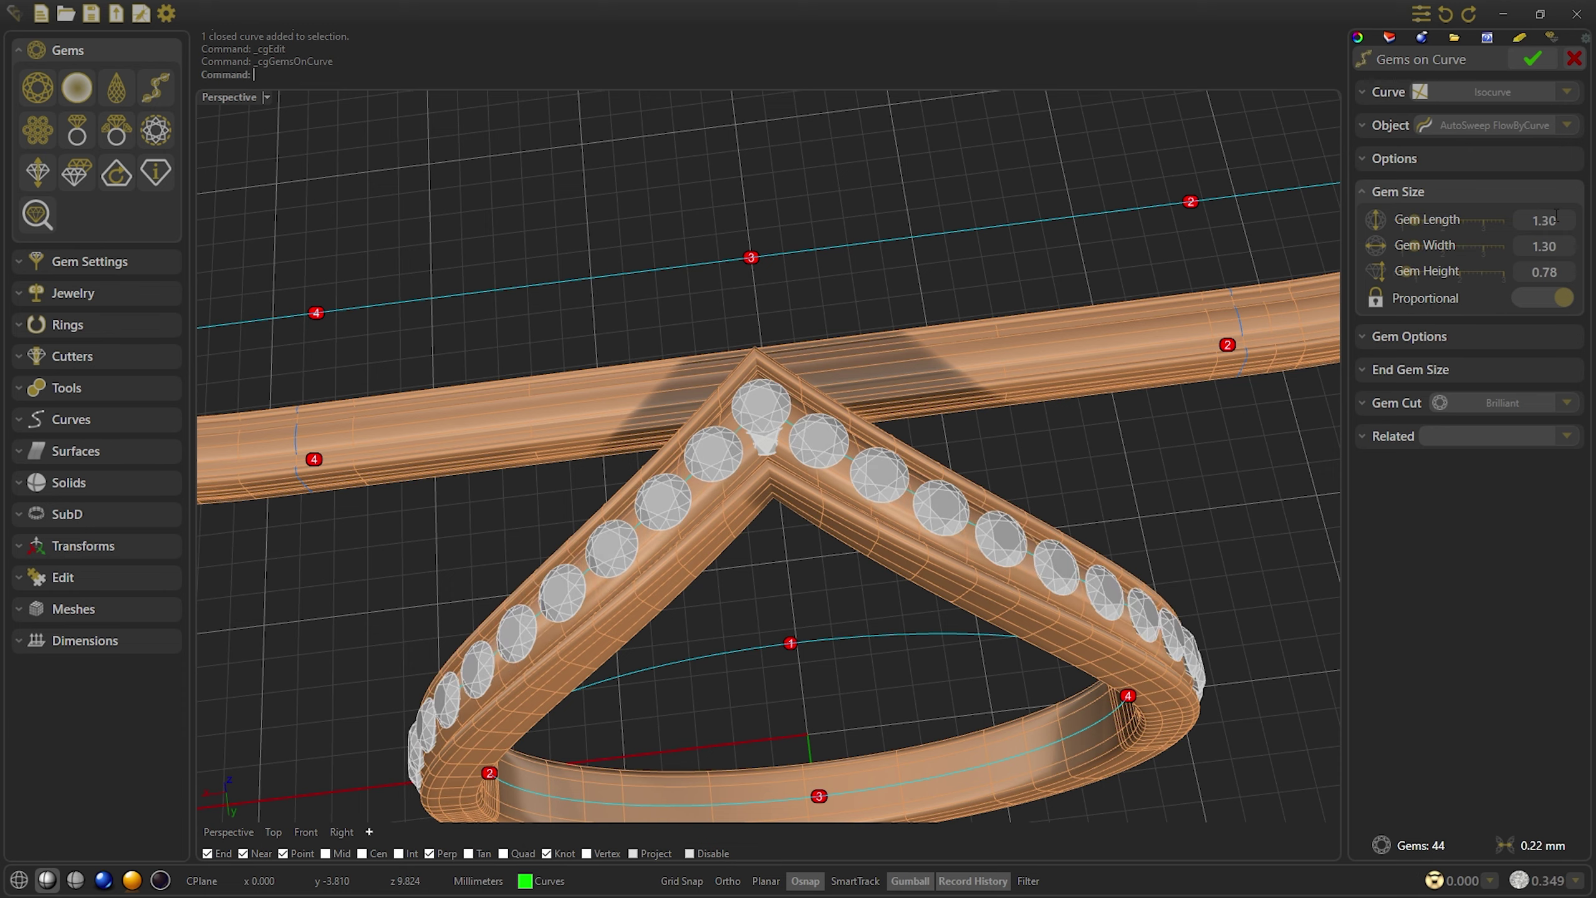
Set the gem row's start point to 0.0610, disable Both Sides, and set the end point to 0.9240
{"action": "left_click", "coordinate": [1439, 159]}
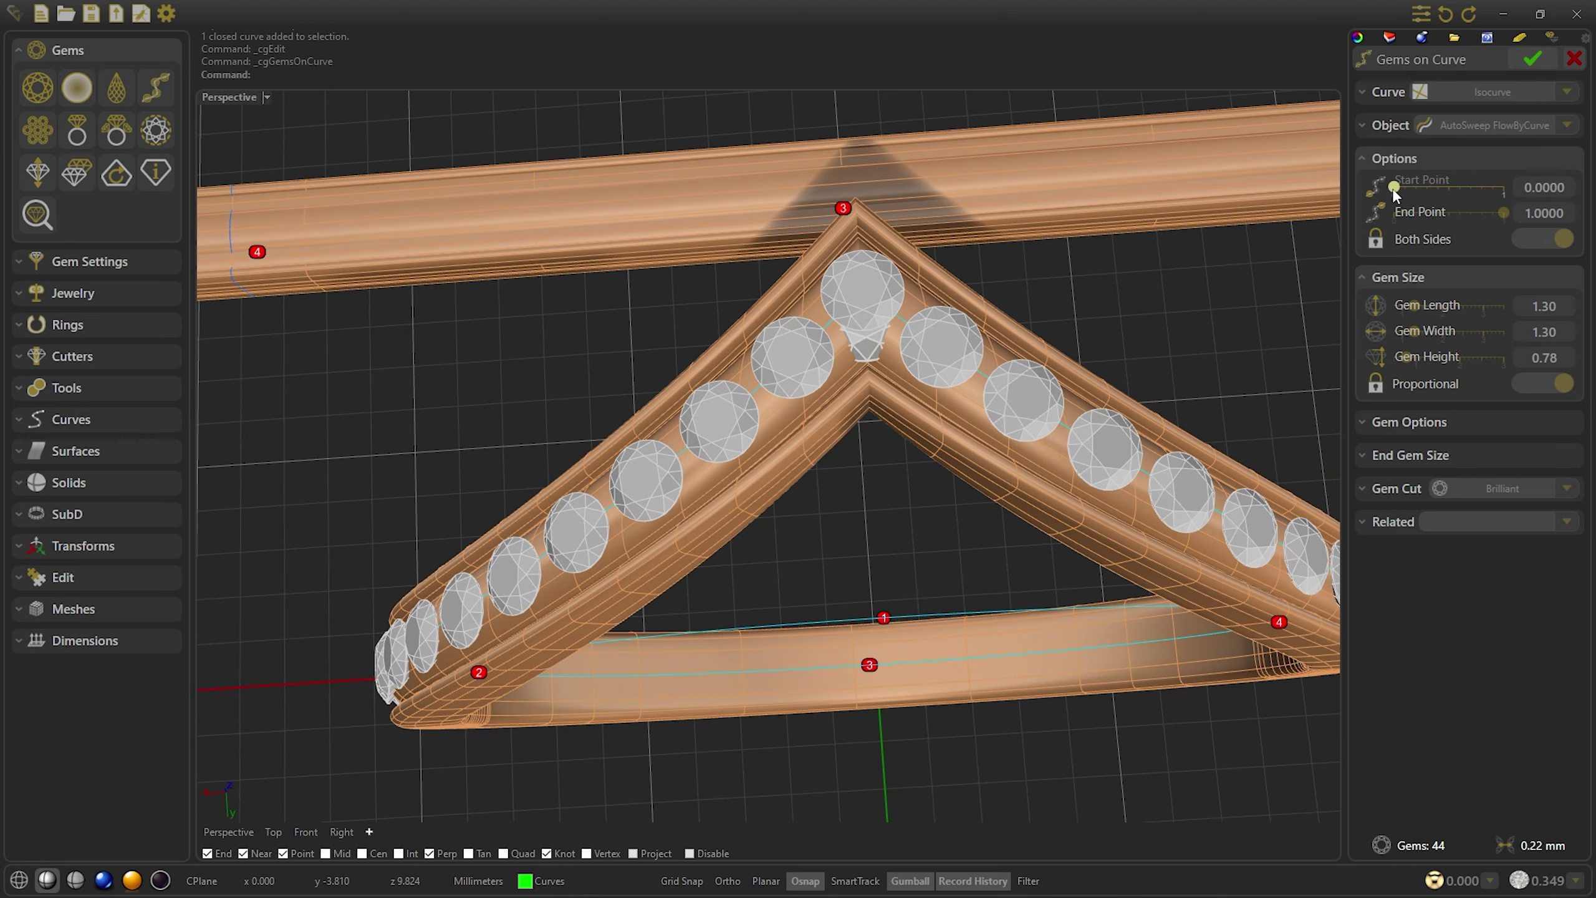
{"action": "left_click_drag", "start_coordinate": [1394, 190], "coordinate": [1401, 191]}
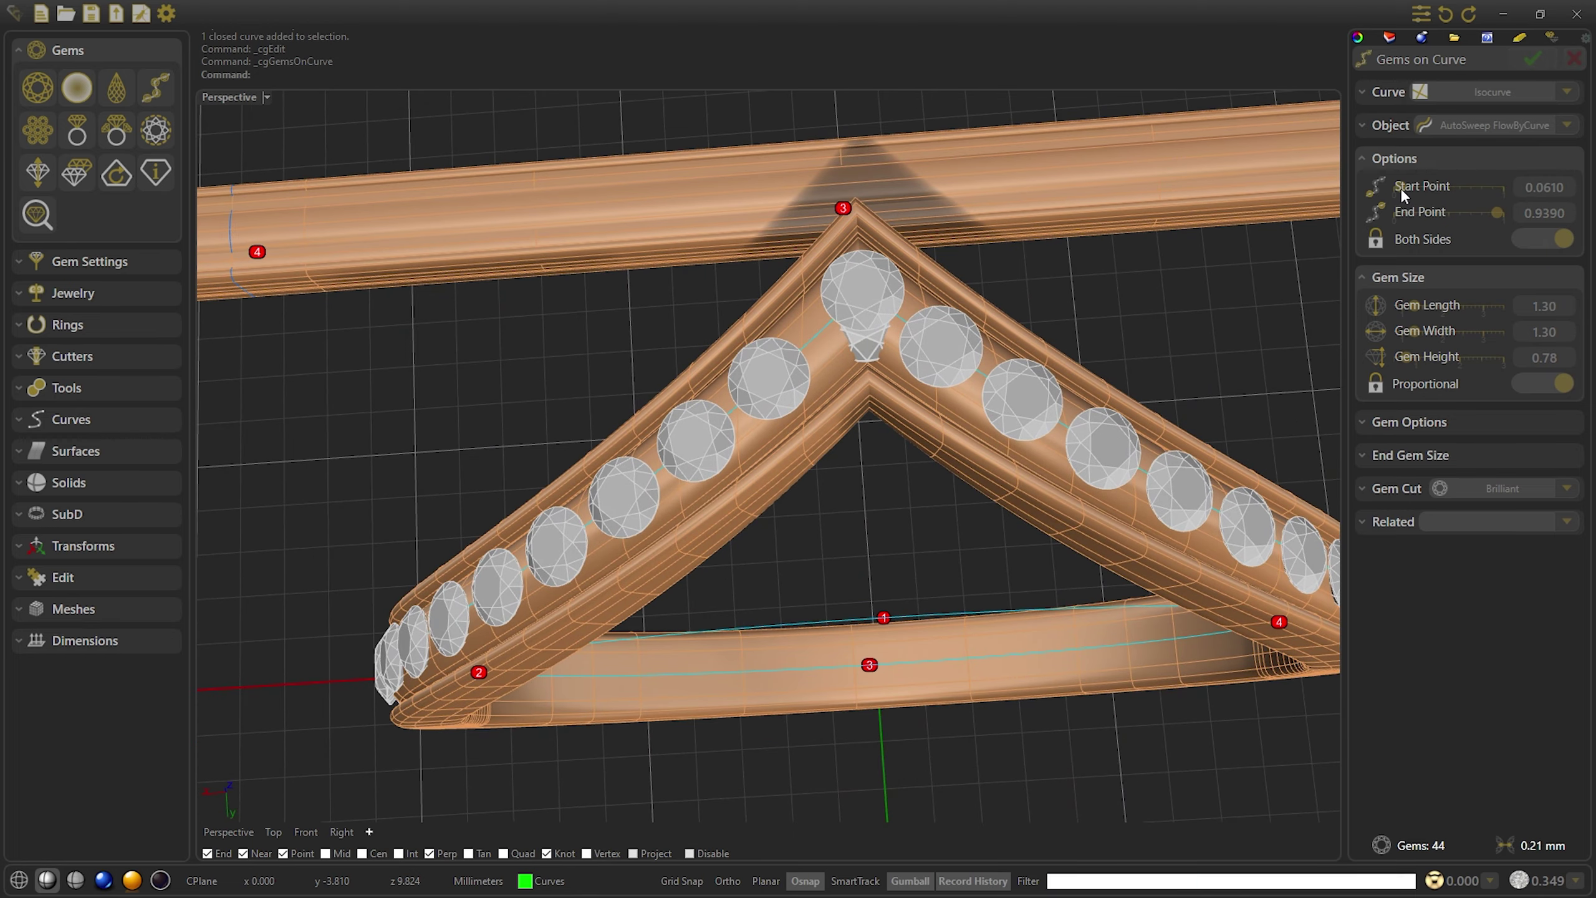
{"action": "left_click", "coordinate": [1550, 243]}
{"action": "left_click_drag", "start_coordinate": [1498, 214], "coordinate": [1495, 216]}
Change the gem placement of the row along the isocurve to Table
{"action": "left_click", "coordinate": [1435, 423]}
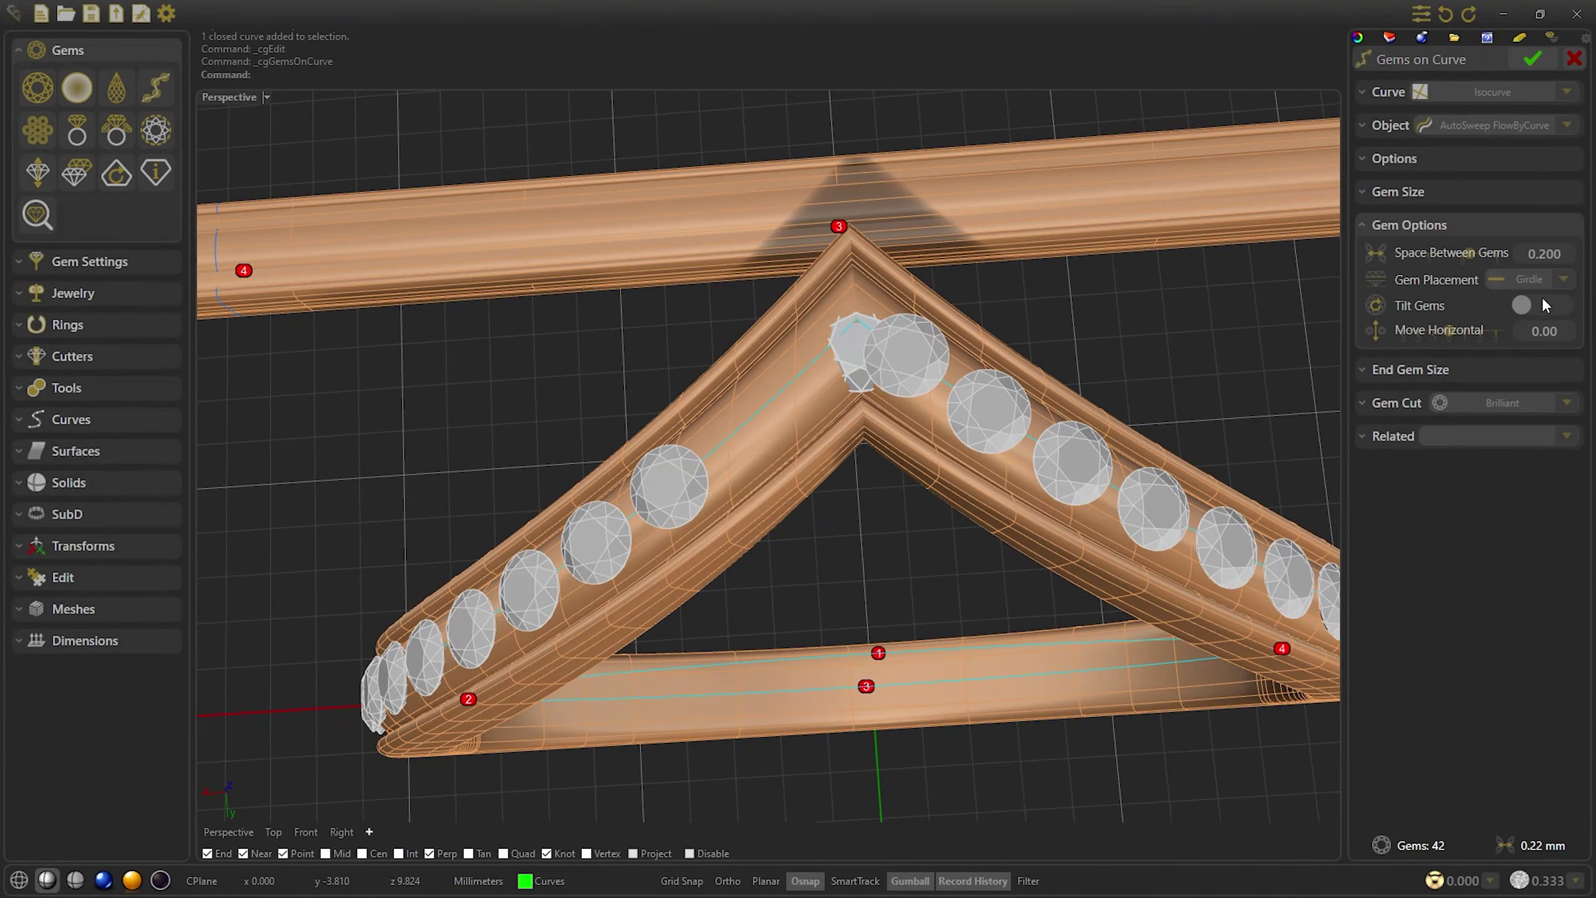
{"action": "left_click", "coordinate": [1545, 282]}
{"action": "left_click", "coordinate": [1537, 340]}
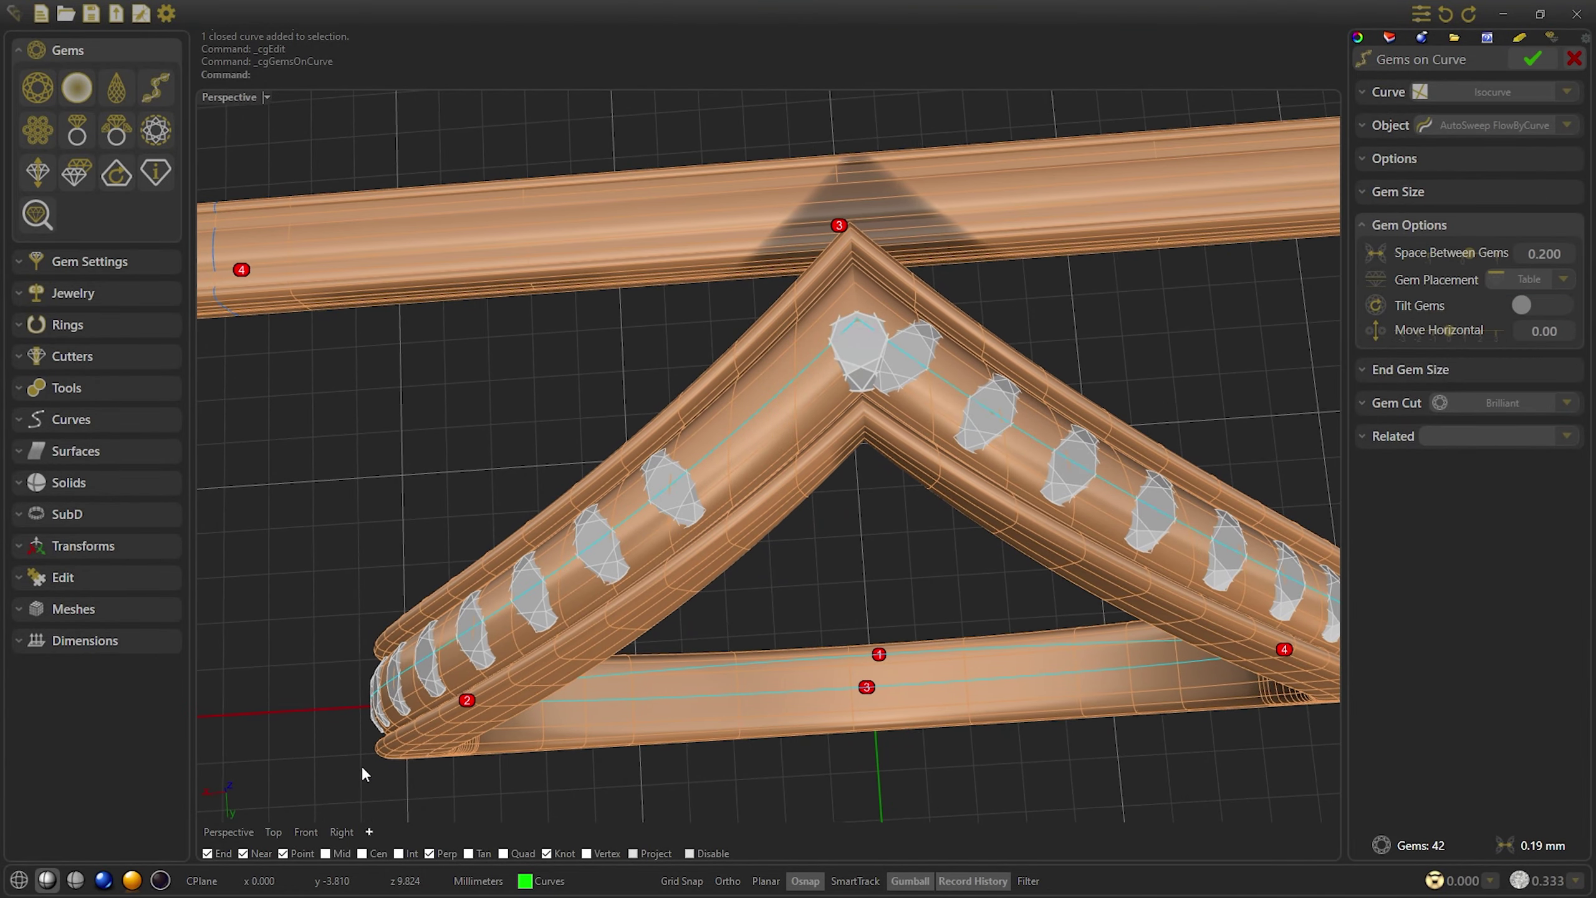
In wireframe display, set the gem row's start point to 0.0290 and end point to 0.9410, and accept it in shaded display
{"action": "left_click", "coordinate": [30, 878]}
{"action": "scroll", "coordinate": [1132, 334], "scroll_direction": "up", "scroll_amount": 2}
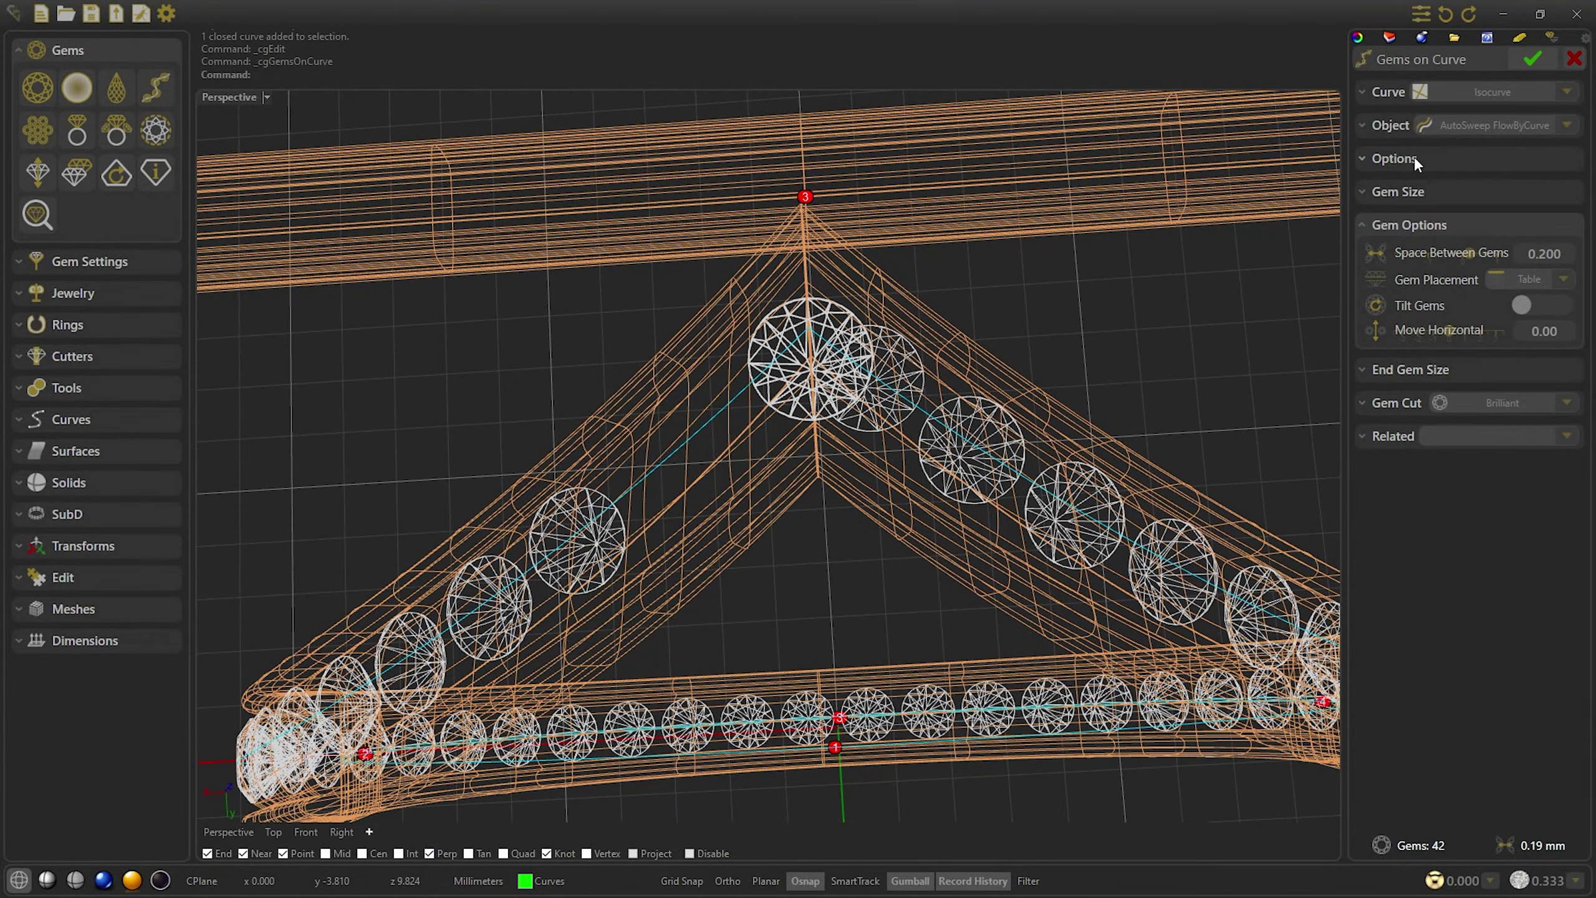
{"action": "left_click", "coordinate": [1416, 160]}
{"action": "left_click_drag", "start_coordinate": [1402, 188], "coordinate": [1396, 188]}
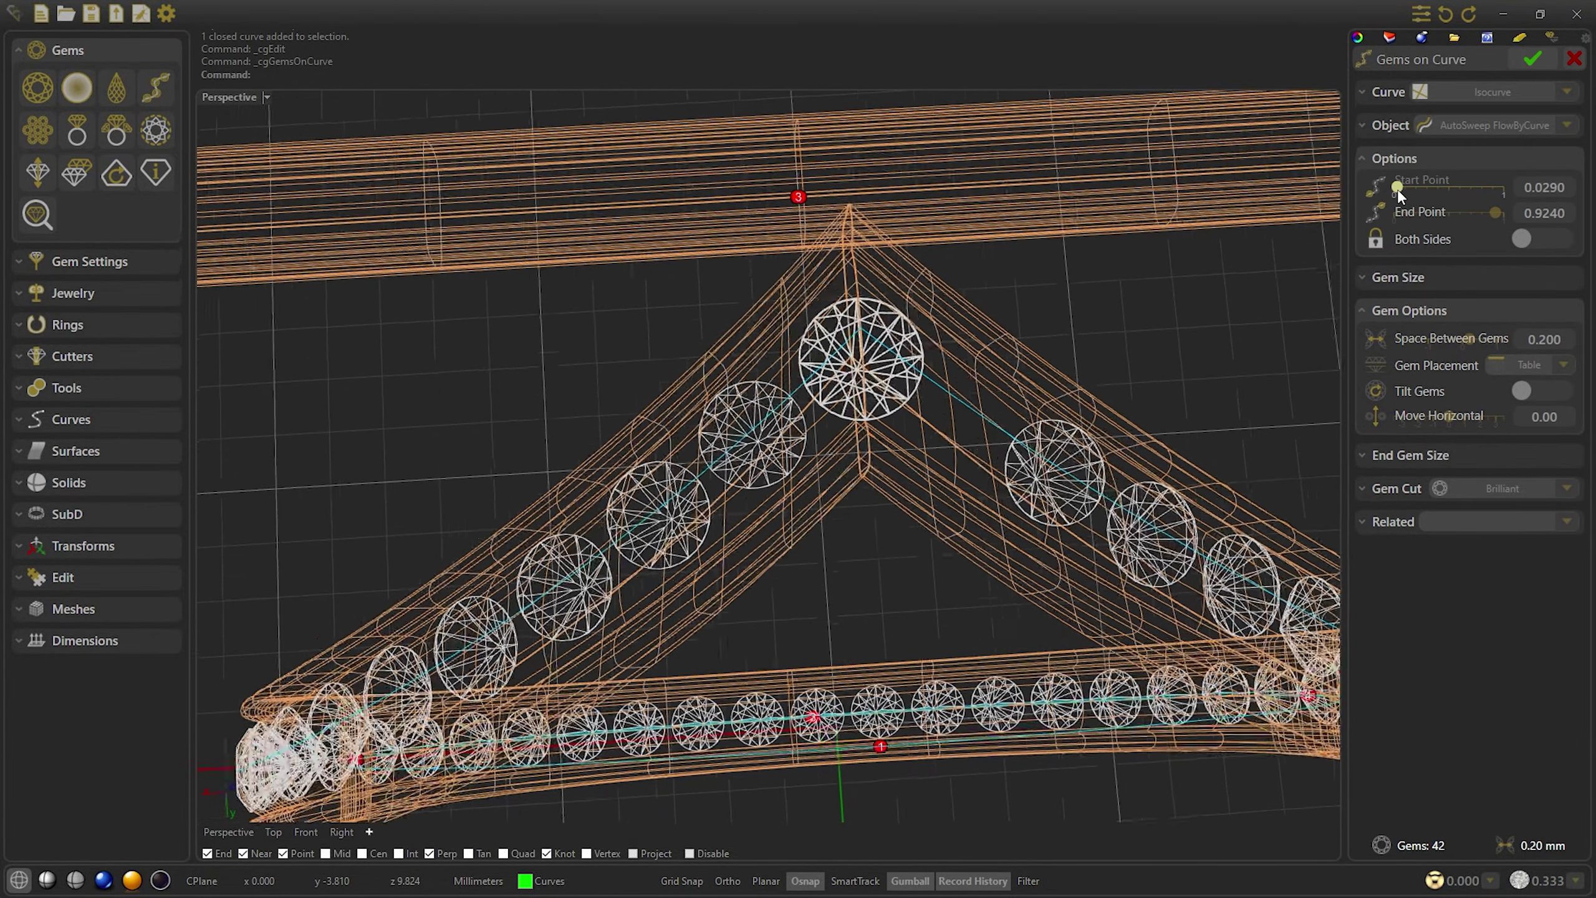
{"action": "left_click", "coordinate": [1550, 213]}
{"action": "type", "text": "0."}
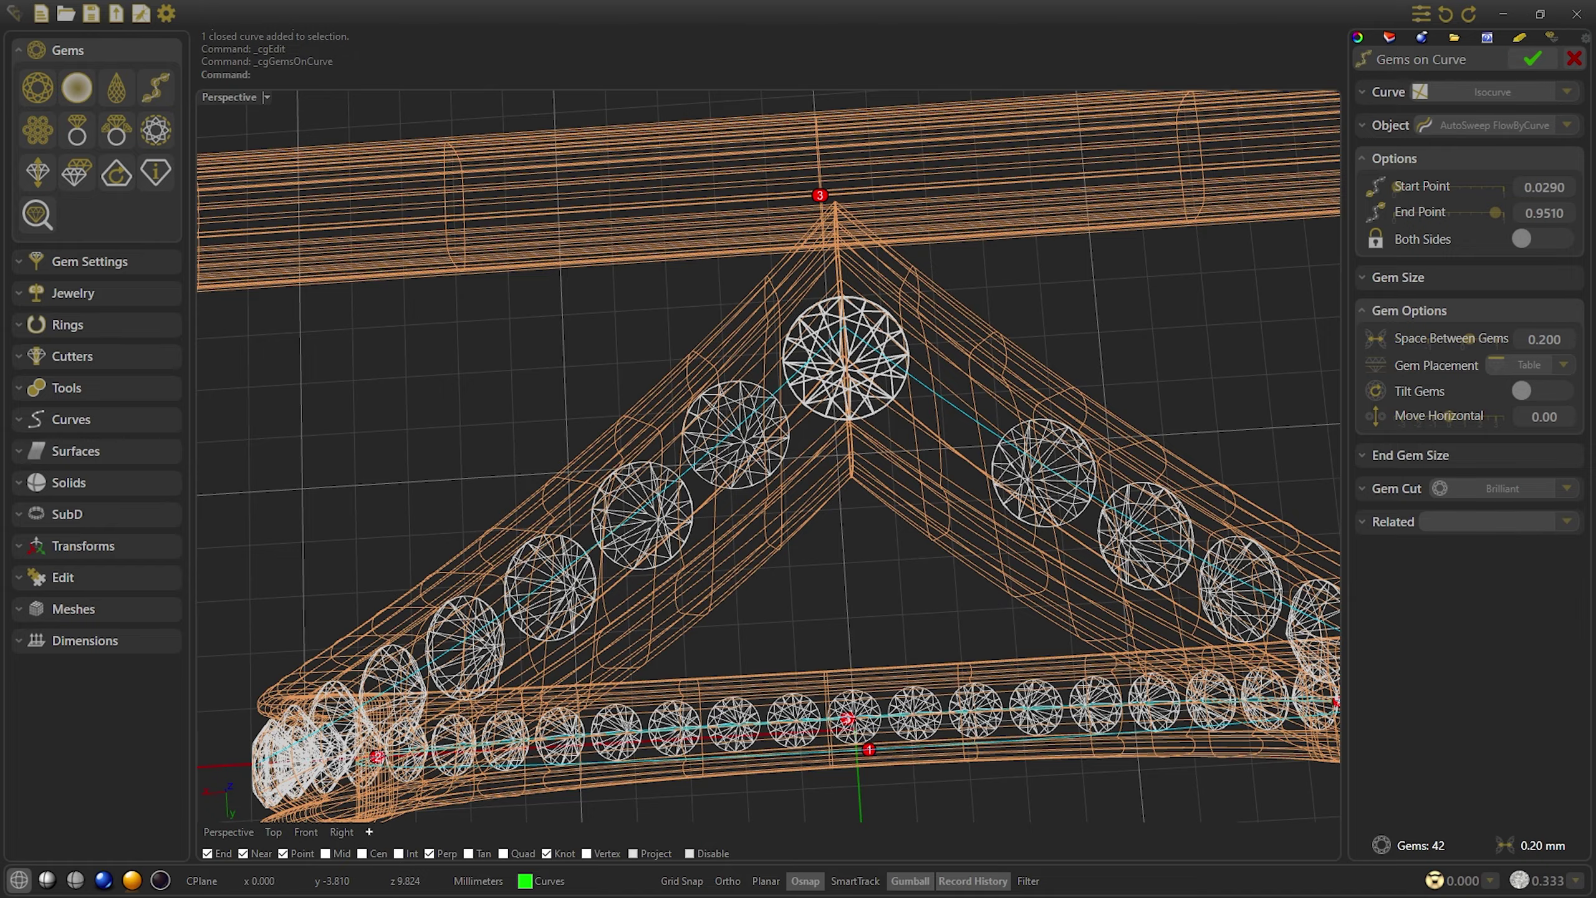
{"action": "key", "text": "Down"}
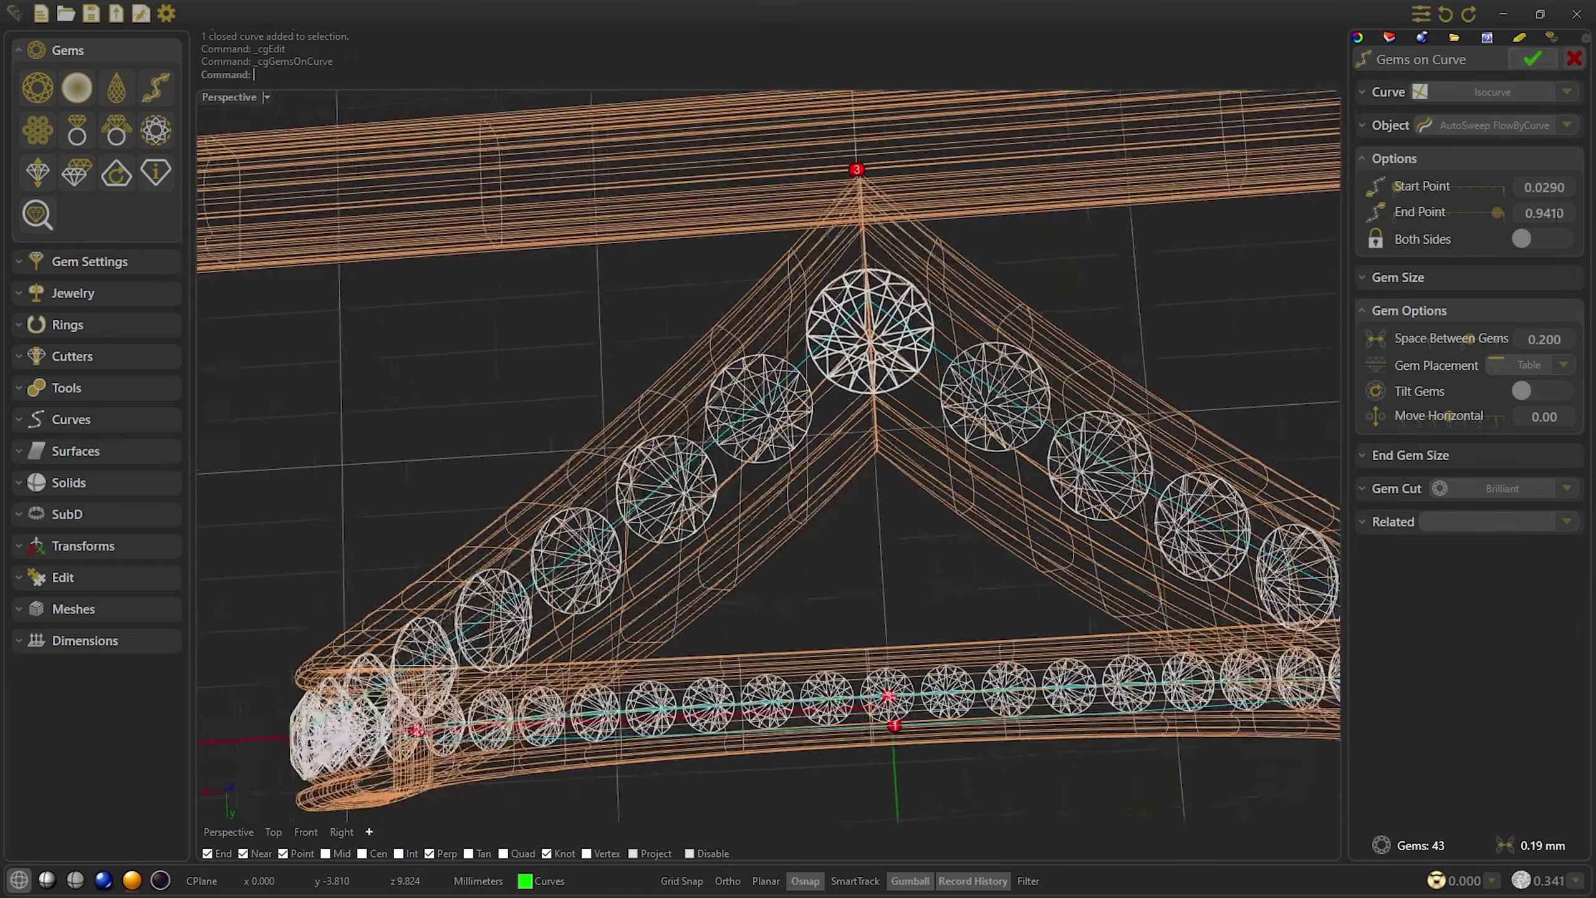
{"action": "left_click", "coordinate": [1533, 59]}
{"action": "left_click", "coordinate": [48, 881]}
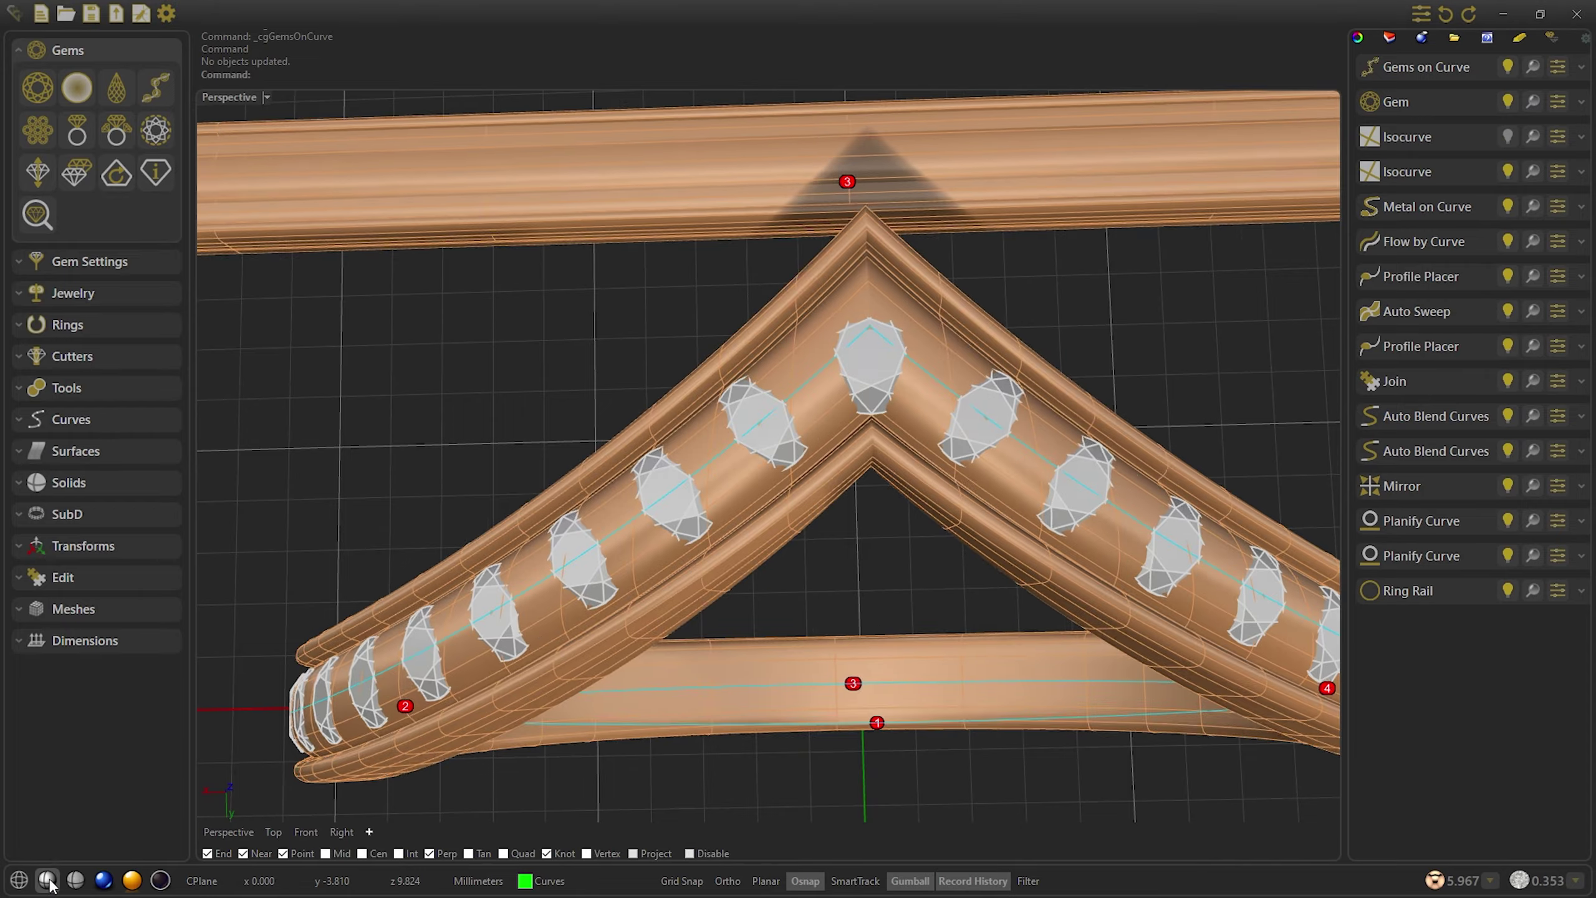
{"action": "right_click_drag", "start_coordinate": [566, 534], "coordinate": [775, 512]}
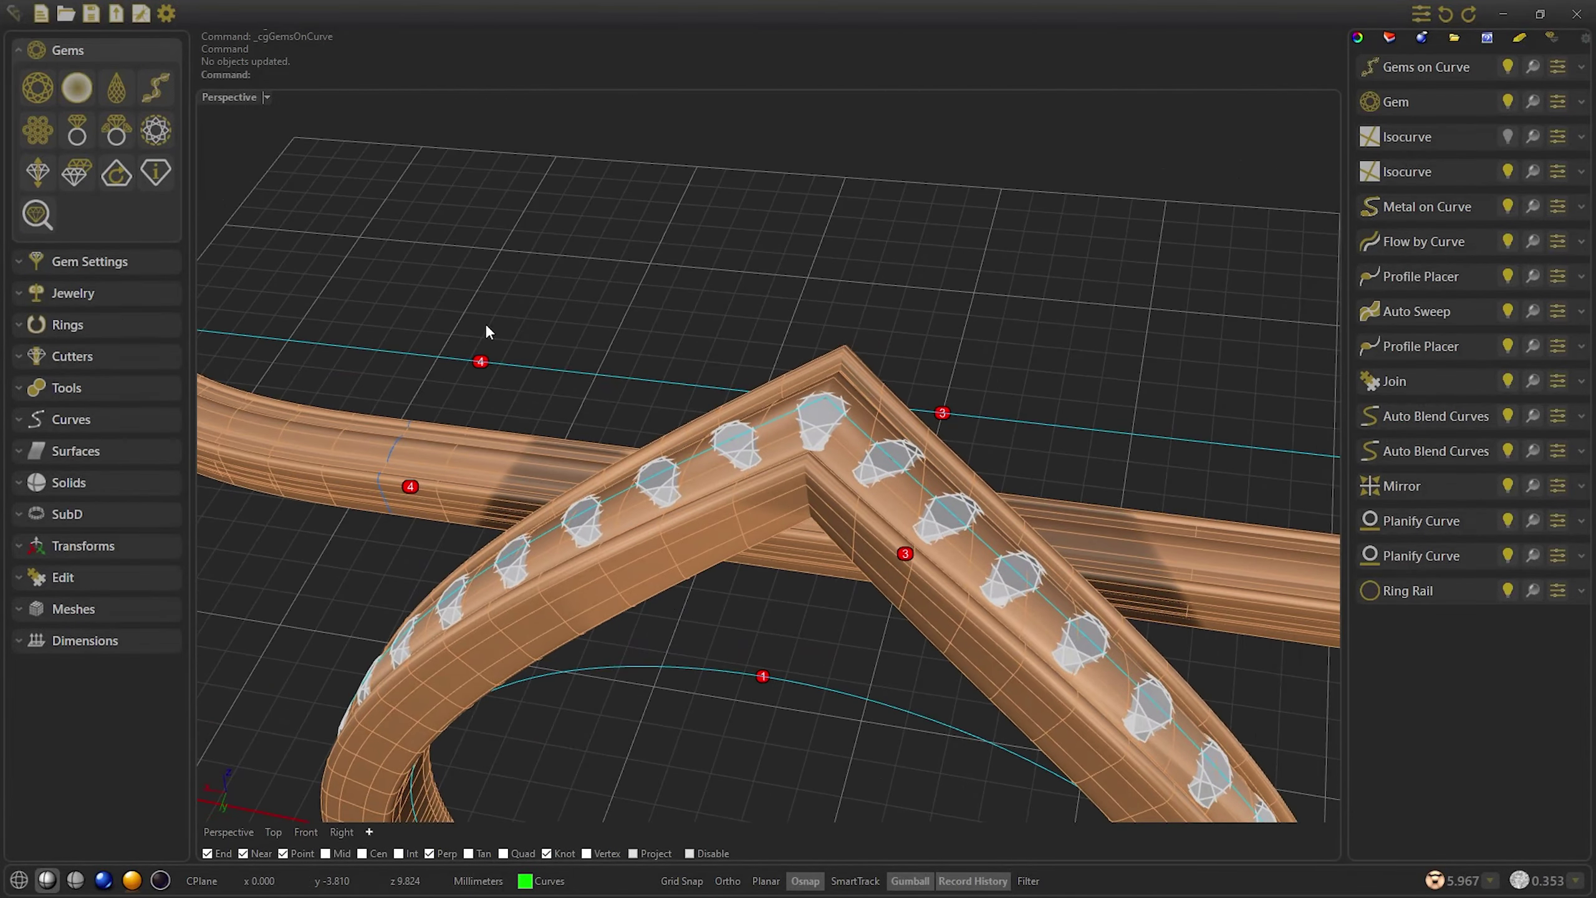
Create a channel cutter through the single gem and the gem row with a lateral distance of 0.150
{"action": "left_click", "coordinate": [72, 356]}
{"action": "left_click", "coordinate": [77, 214]}
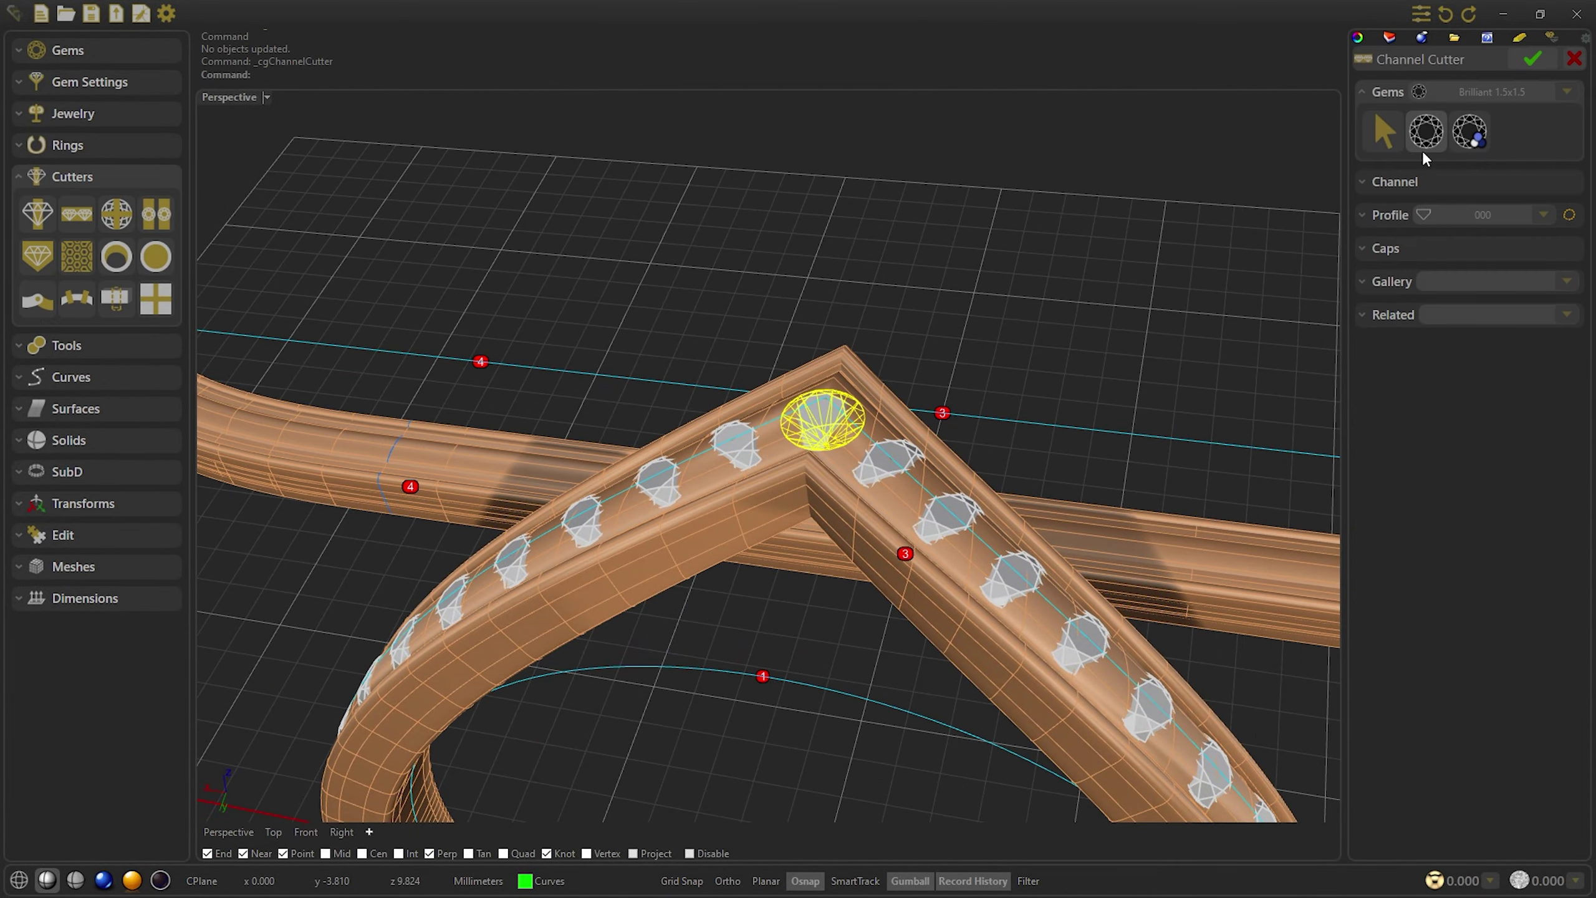
{"action": "left_click", "coordinate": [1439, 141]}
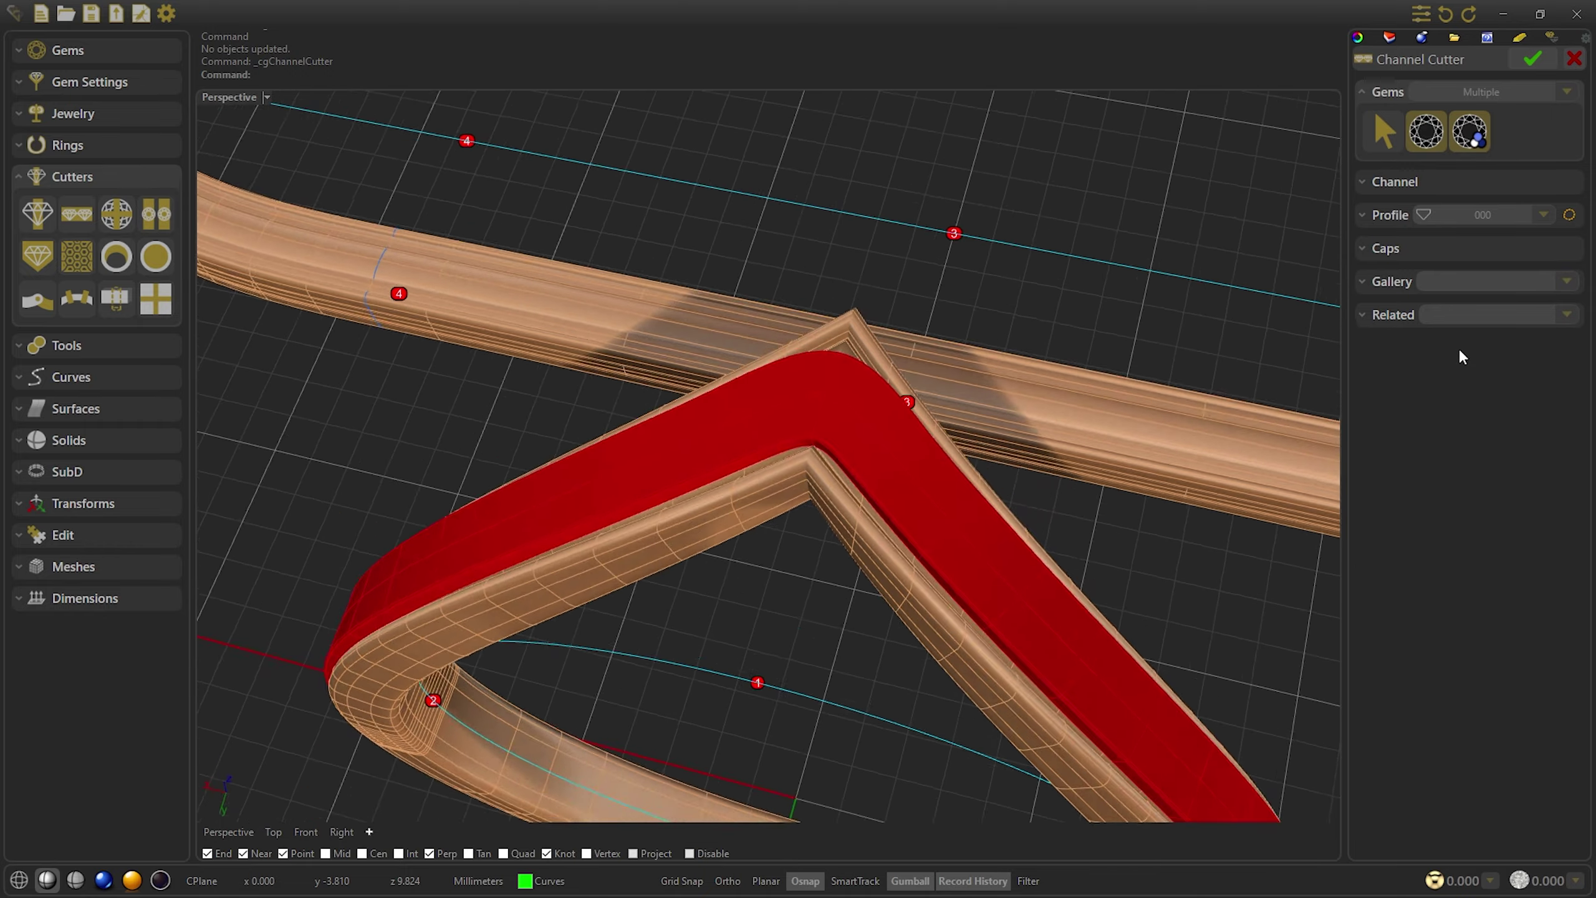
{"action": "left_click", "coordinate": [1439, 182]}
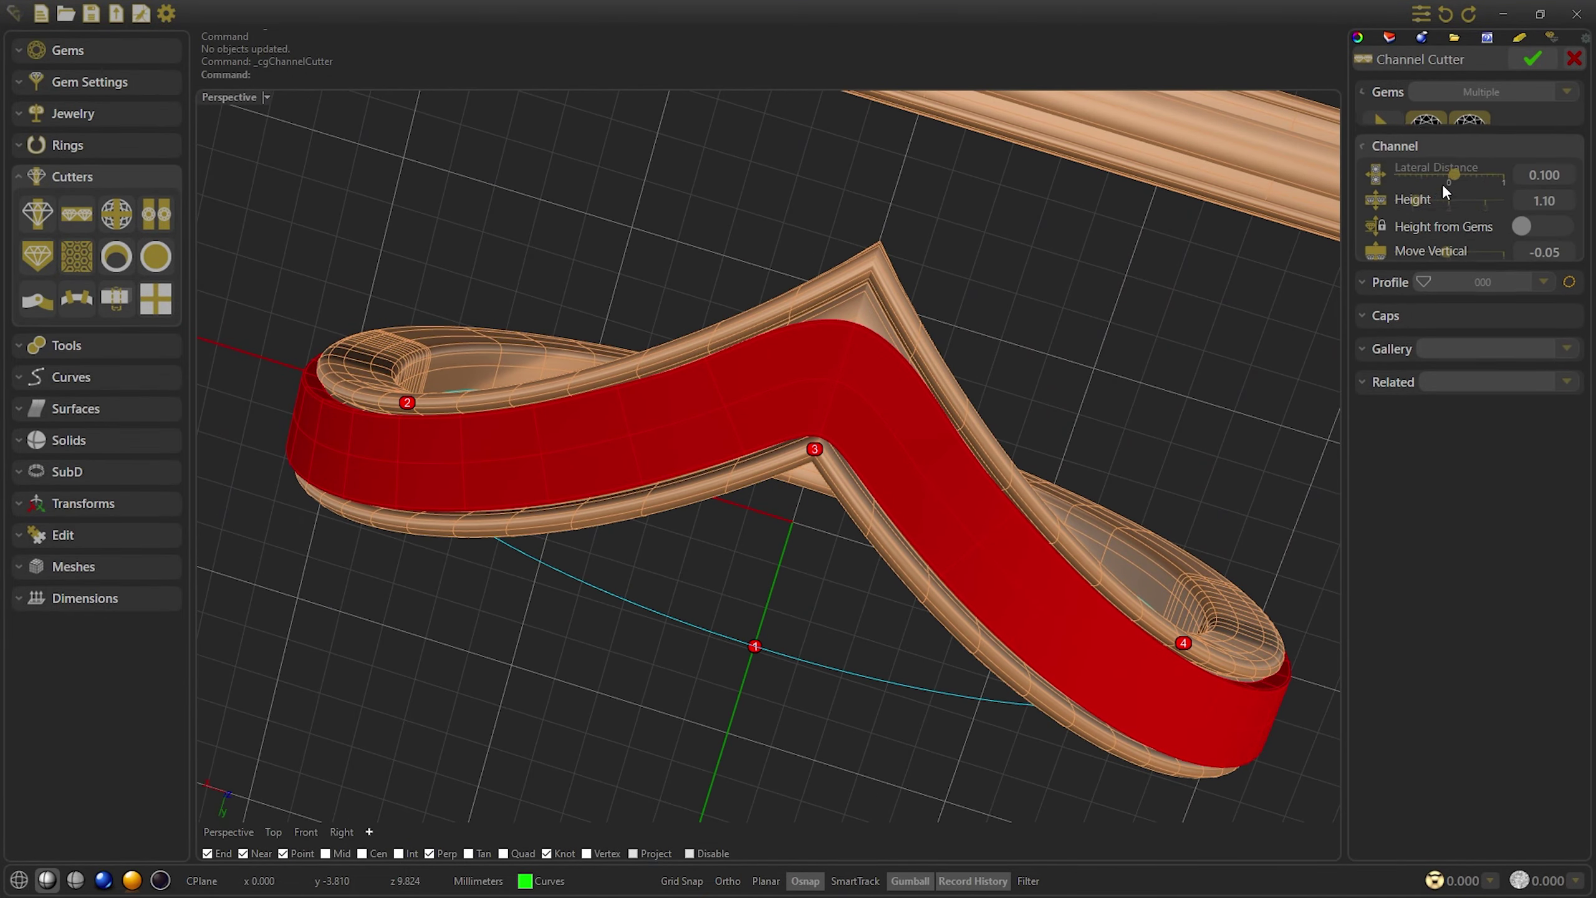
{"action": "scroll", "coordinate": [1571, 156], "scroll_direction": "up", "scroll_amount": 1}
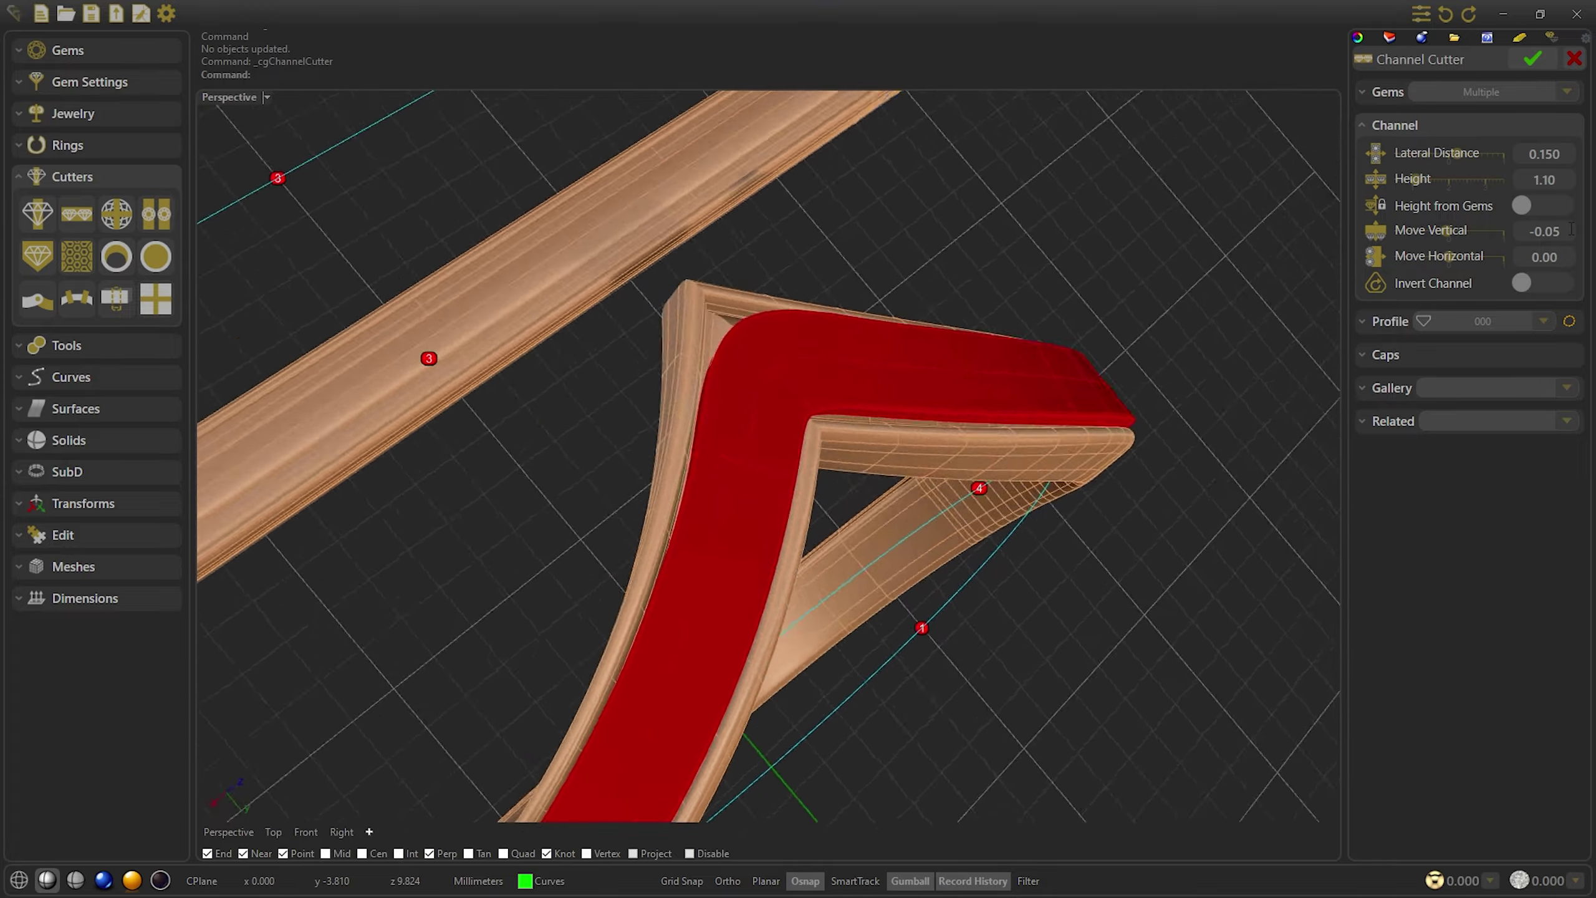
Give the channel cutter the round profile 001 and accept it
{"action": "left_click", "coordinate": [1388, 321]}
{"action": "left_click", "coordinate": [1427, 198]}
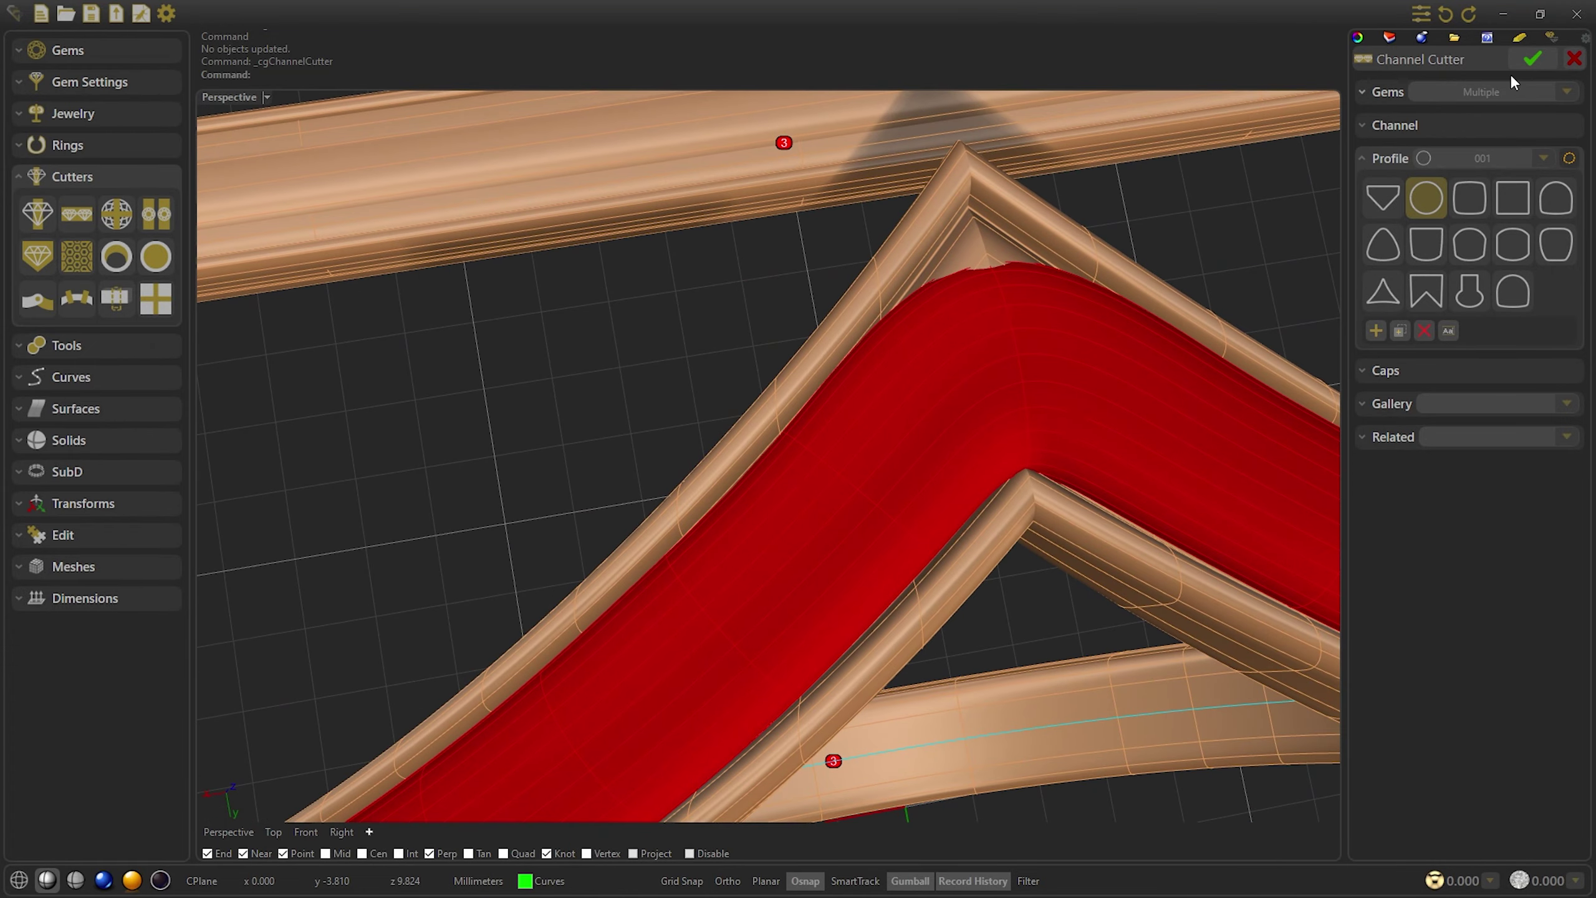
{"action": "left_click", "coordinate": [1531, 59]}
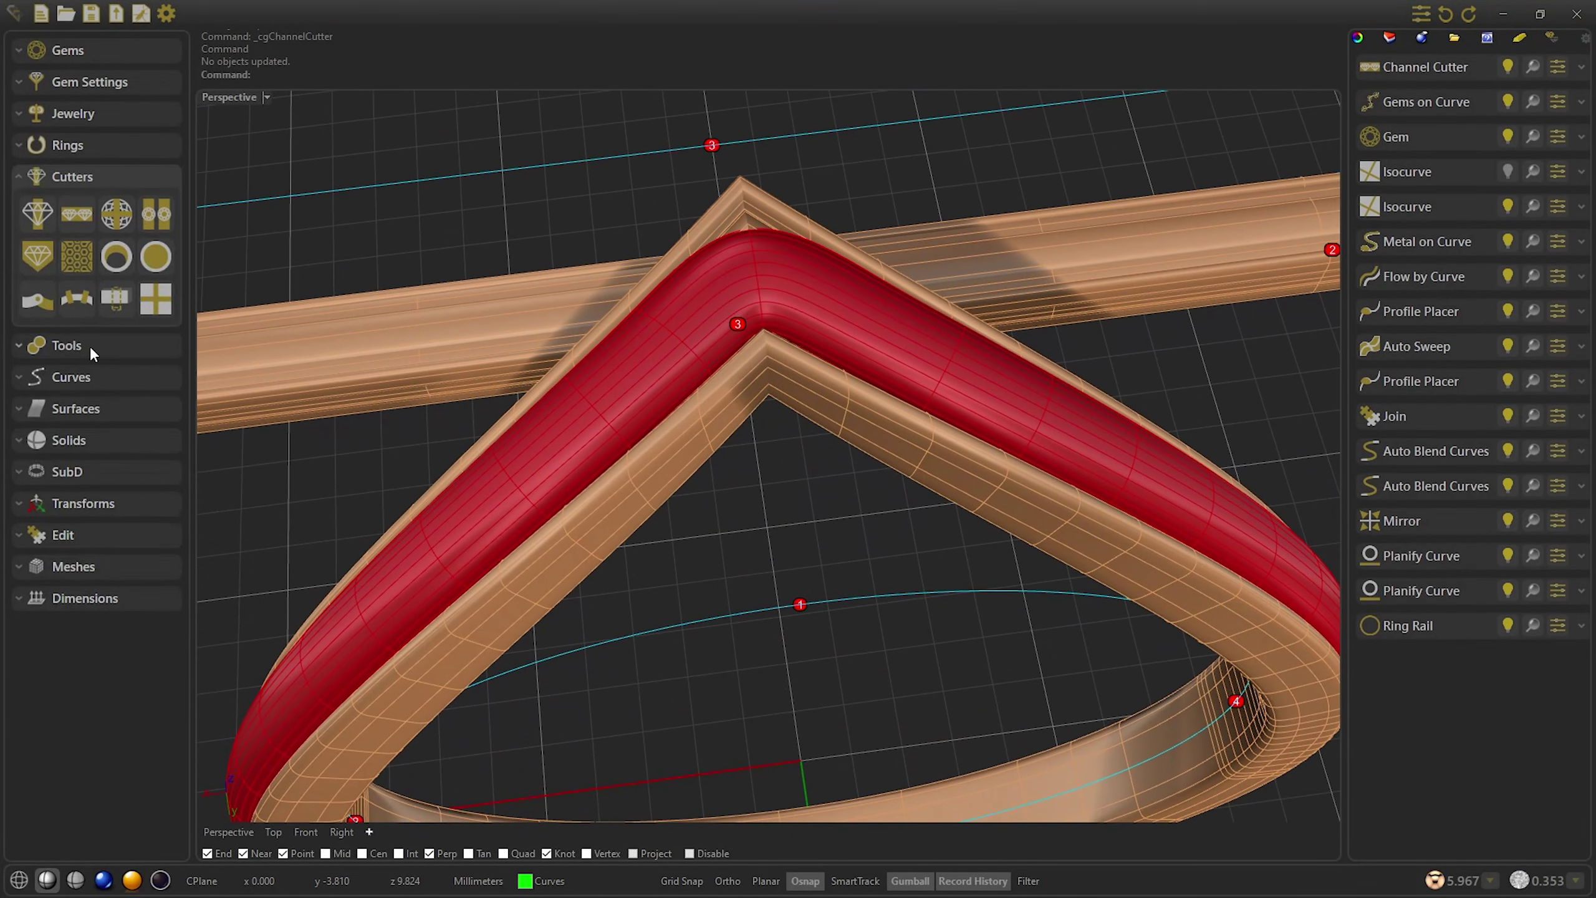
Subtract the channel cutter from the flowed V-shaped ring with a Boolean Difference
{"action": "left_click", "coordinate": [90, 346]}
{"action": "left_click", "coordinate": [157, 414]}
{"action": "left_click", "coordinate": [1439, 151]}
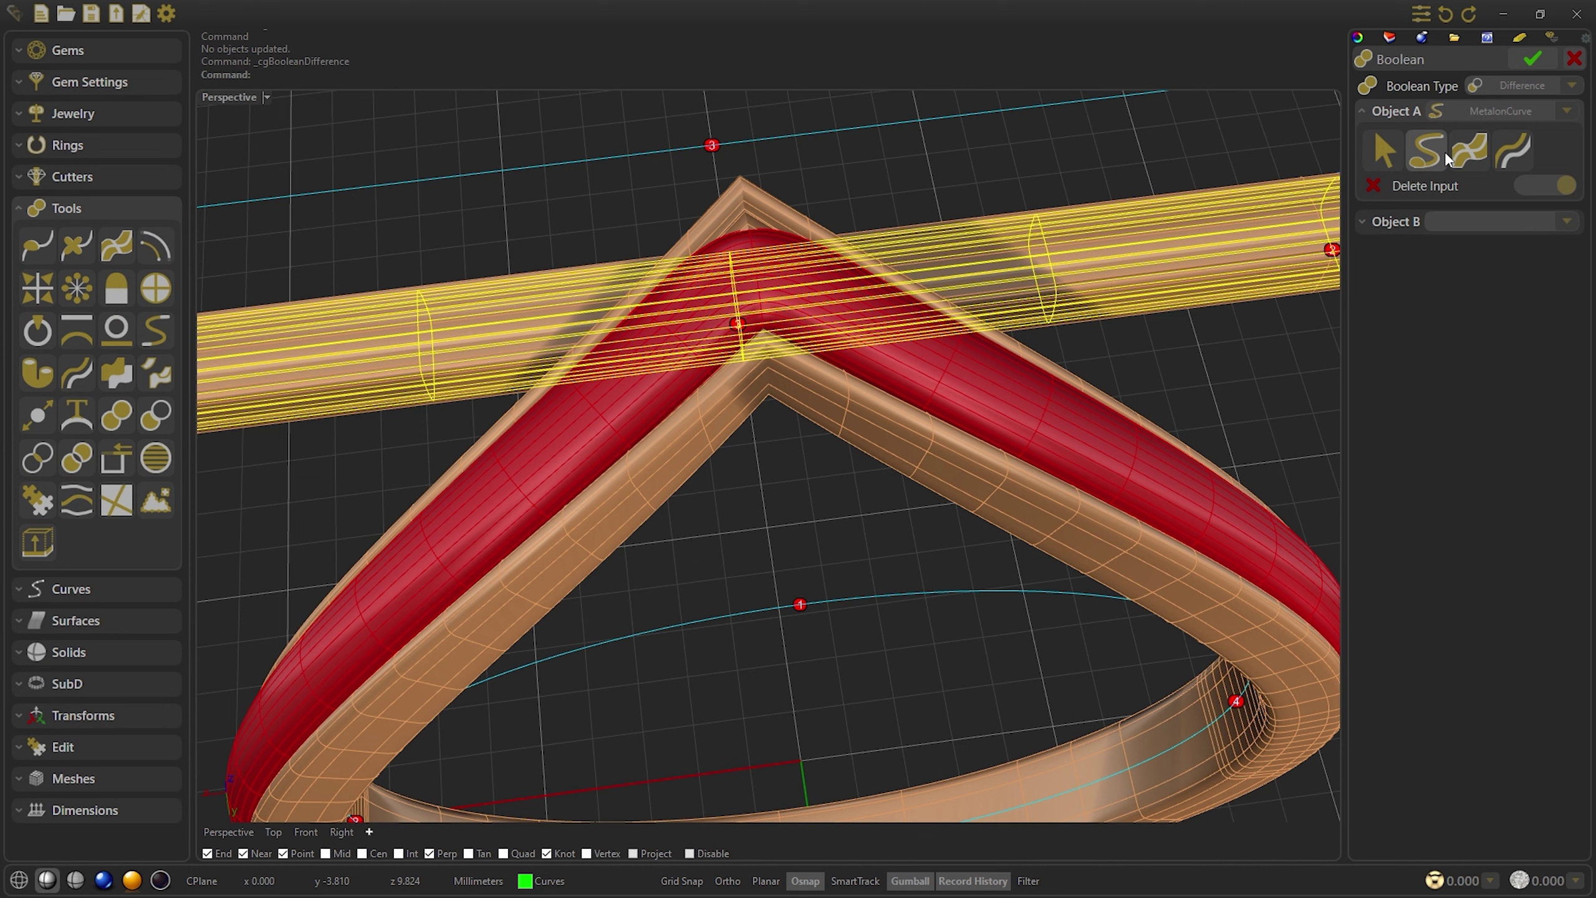
{"action": "left_click", "coordinate": [1499, 157]}
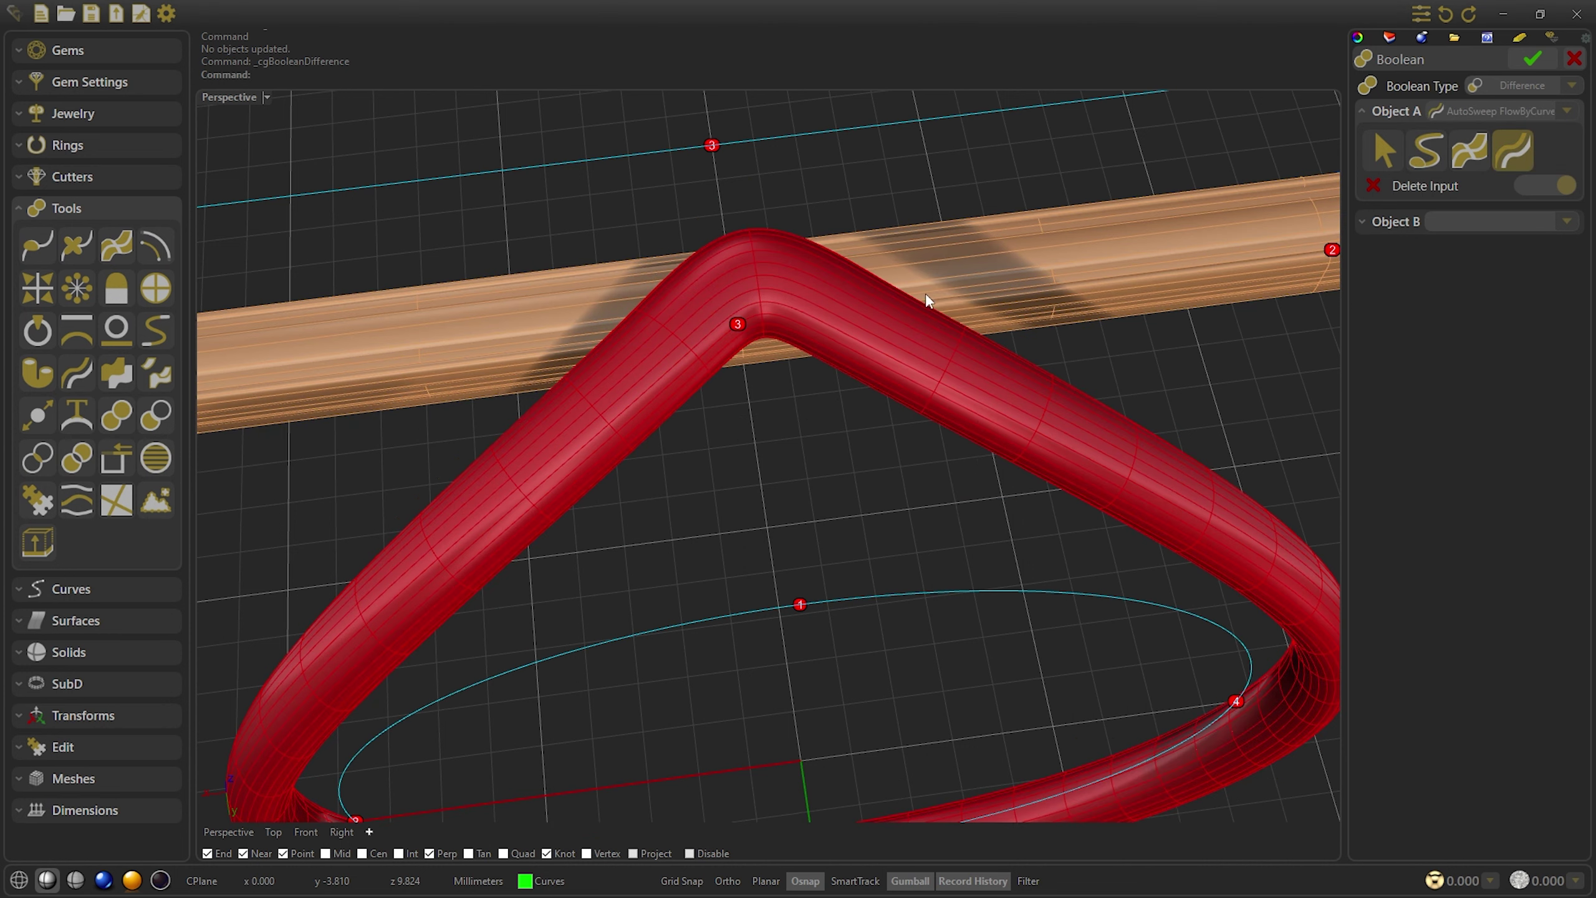
{"action": "left_click", "coordinate": [1439, 221]}
{"action": "left_click", "coordinate": [1508, 184]}
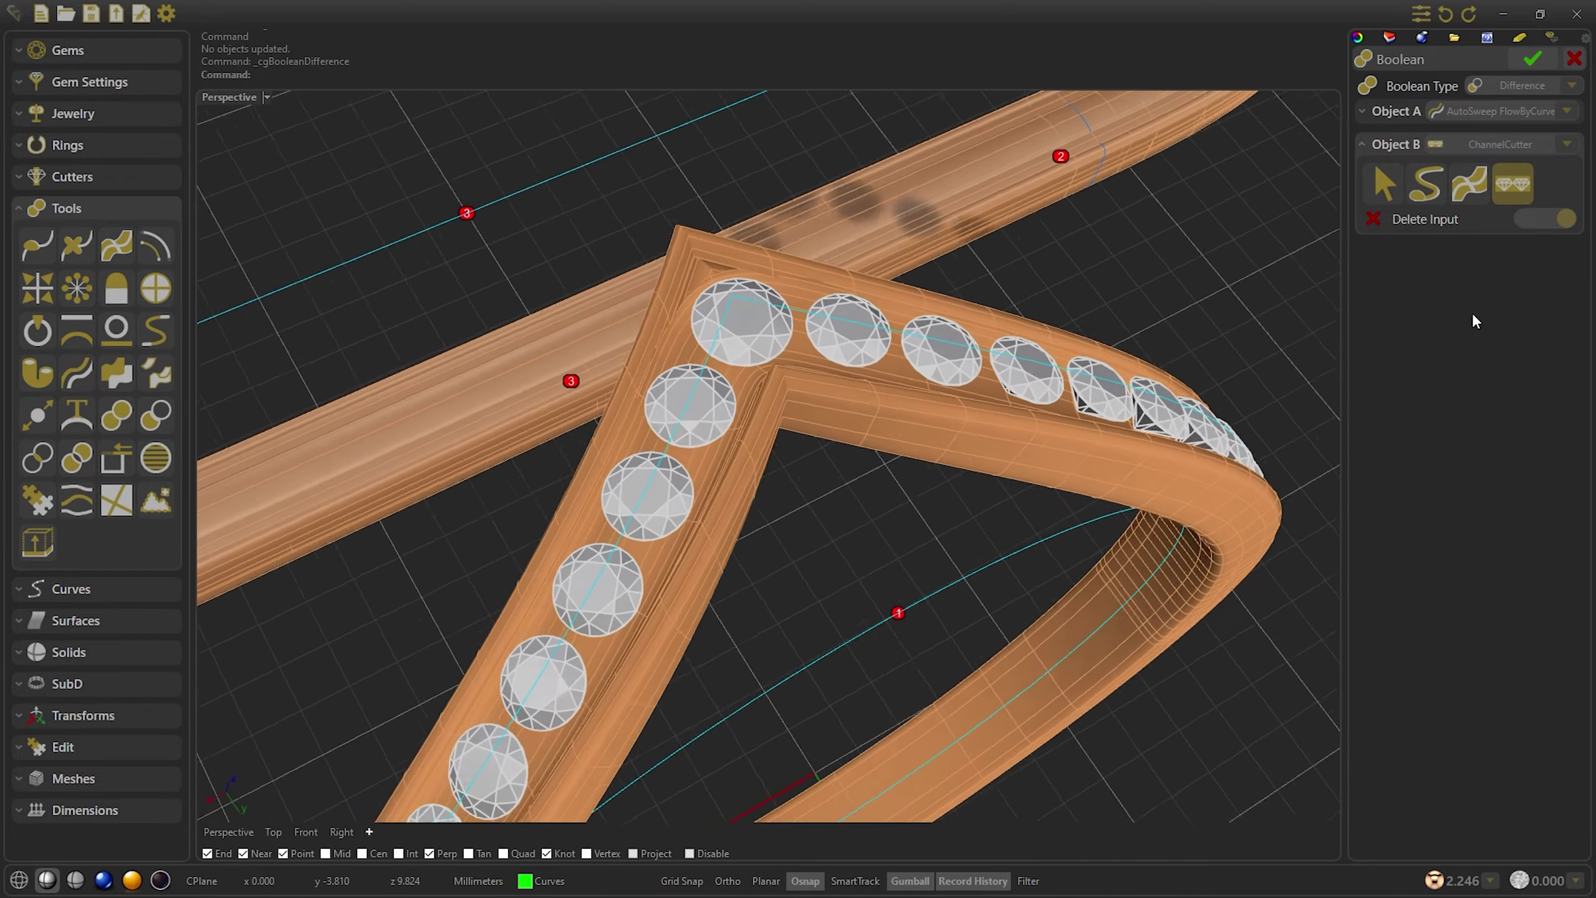
{"action": "left_click", "coordinate": [1539, 55]}
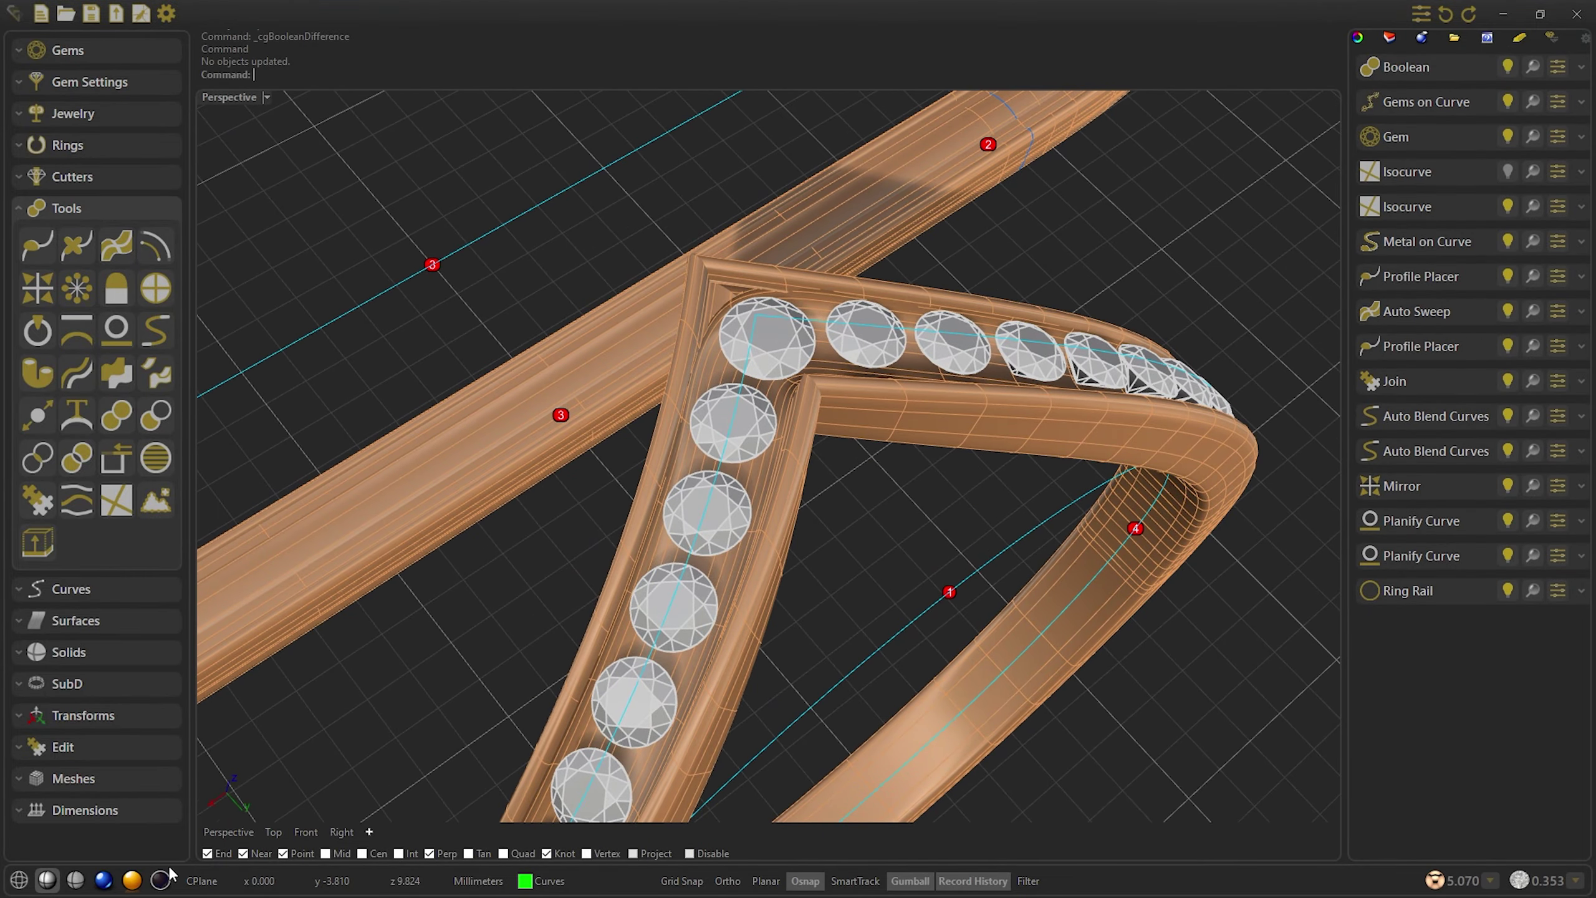
In rendered display, move the single gem at the V's tip slightly toward the inner corner
{"action": "left_click", "coordinate": [160, 878]}
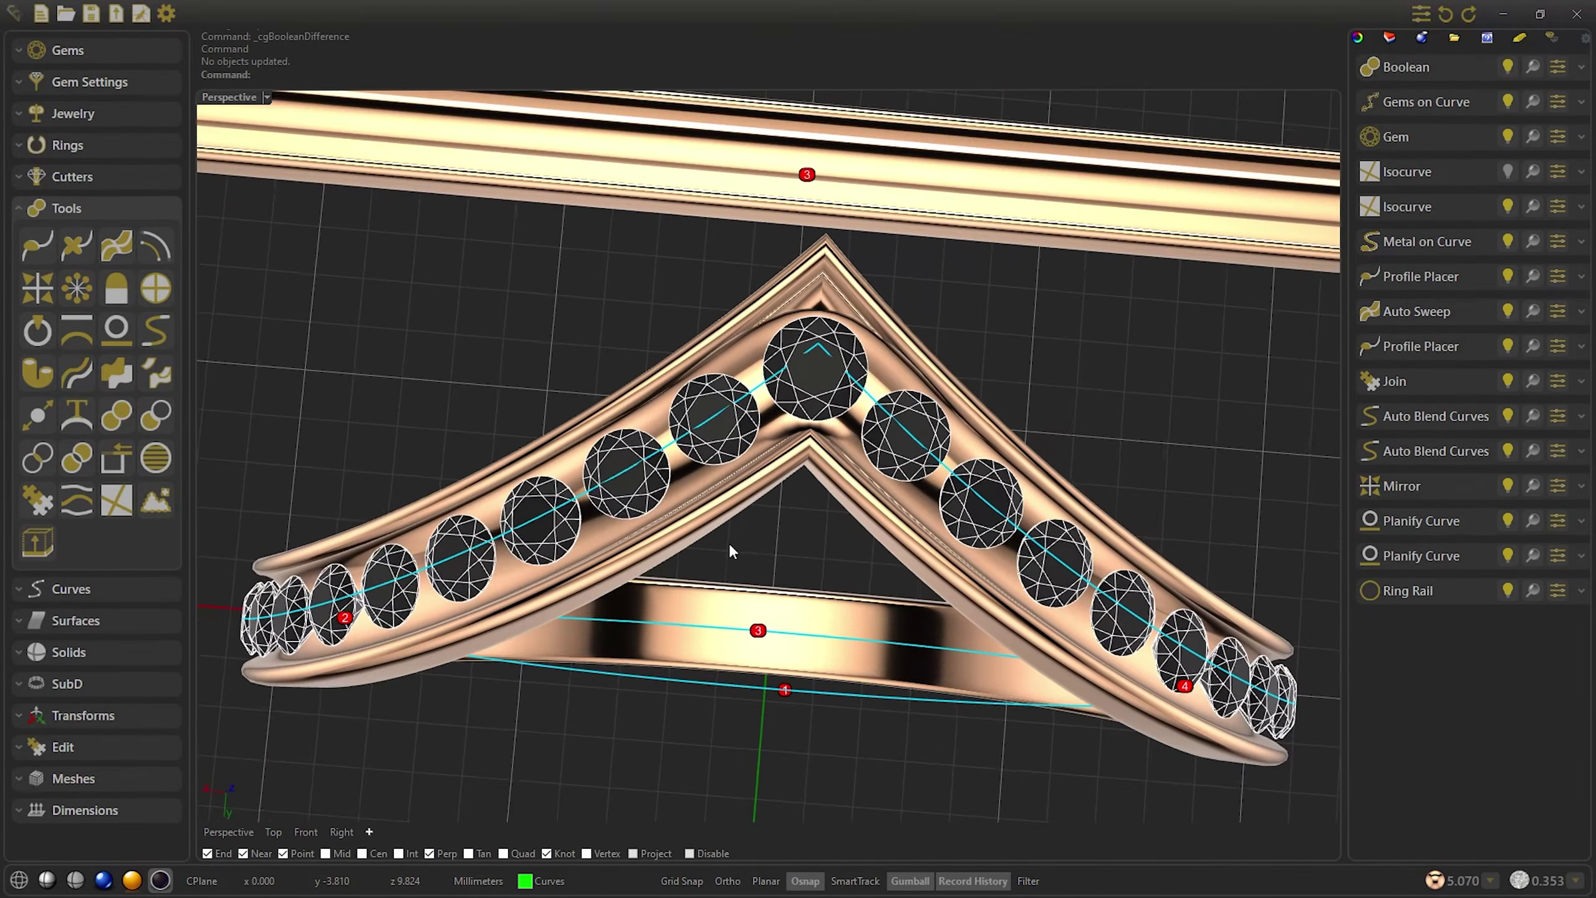
{"action": "left_click", "coordinate": [856, 462]}
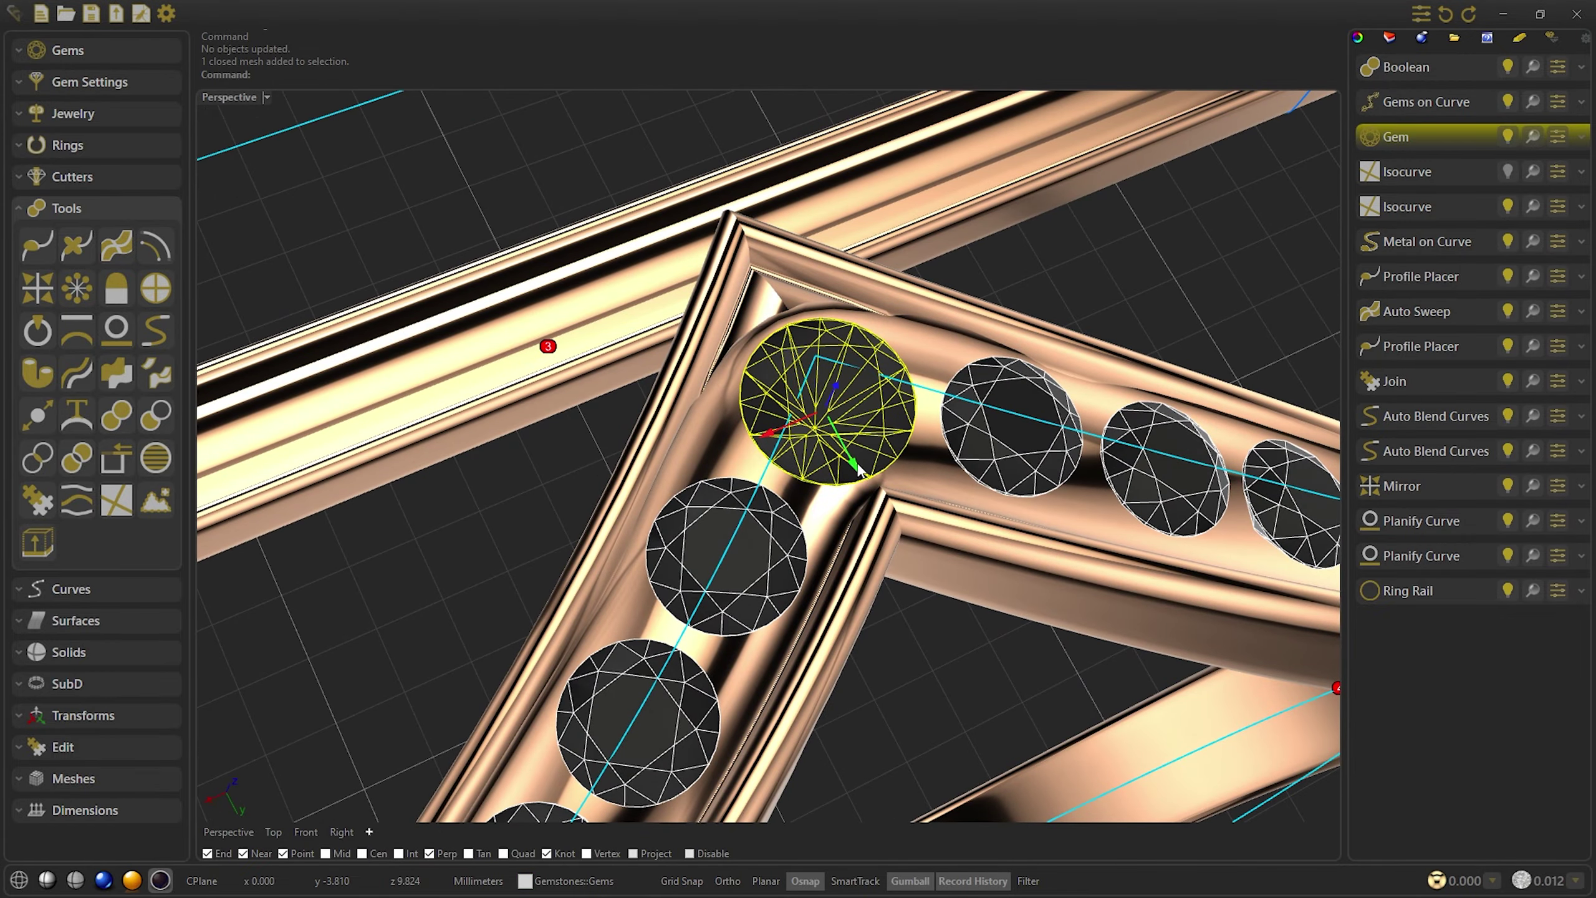
{"action": "left_click_drag", "start_coordinate": [857, 468], "coordinate": [854, 481]}
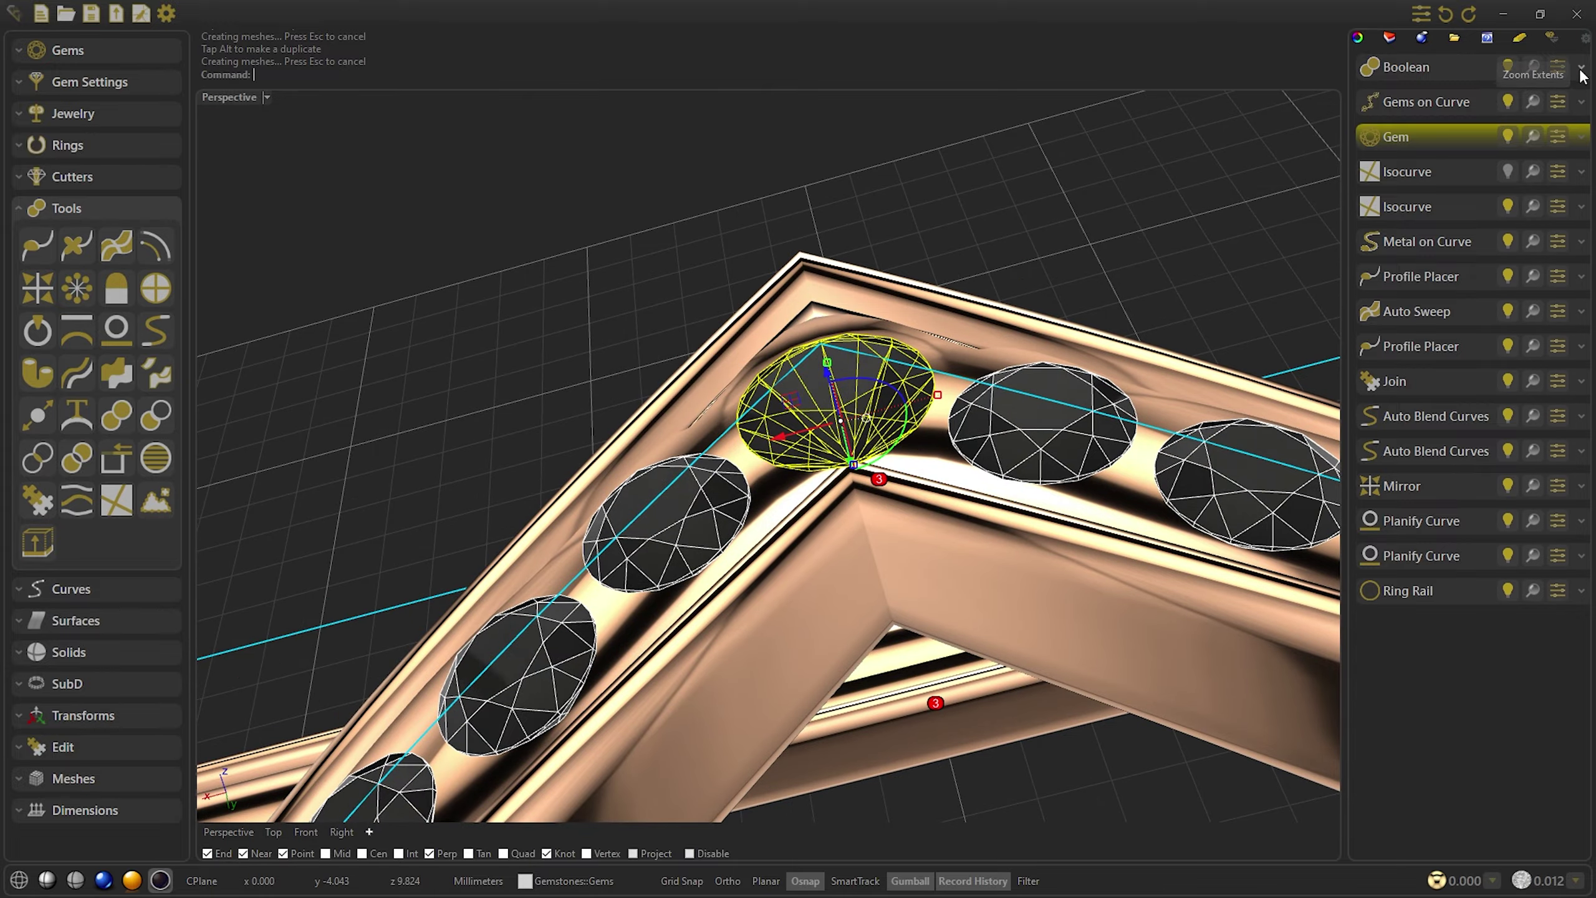
Edit the channel cutter inside the ring's Boolean, set its lateral distance to 0.140, and accept it
{"action": "left_click", "coordinate": [1581, 67]}
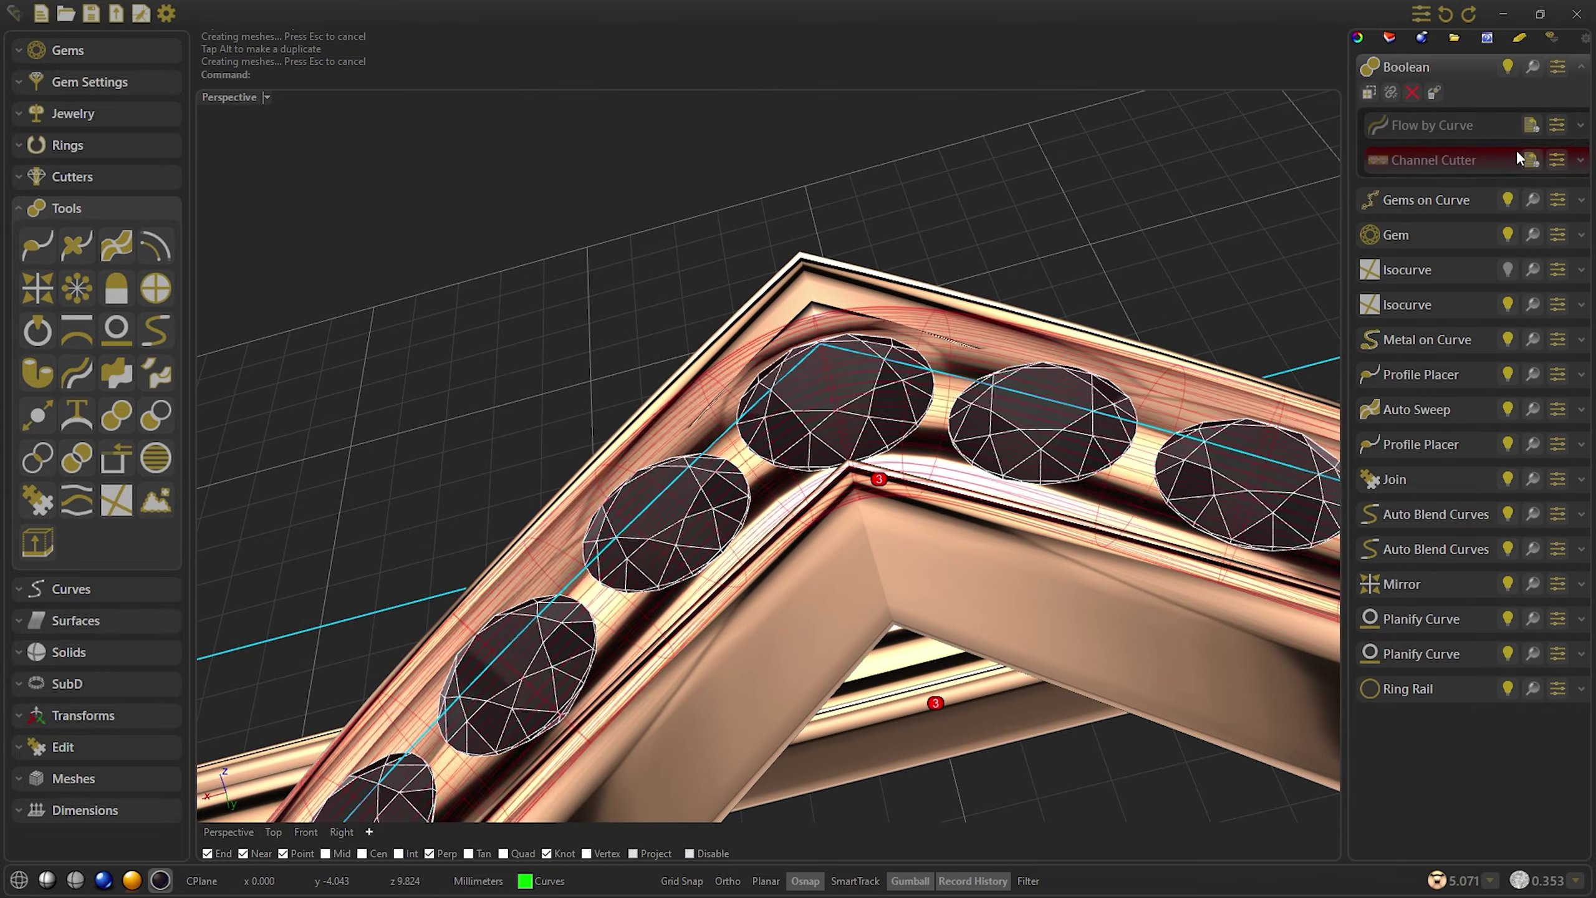
{"action": "left_click", "coordinate": [1531, 157]}
{"action": "left_click_drag", "start_coordinate": [1573, 154], "coordinate": [1493, 155]}
{"action": "type", "text": "0.14"}
{"action": "key", "text": "Return"}
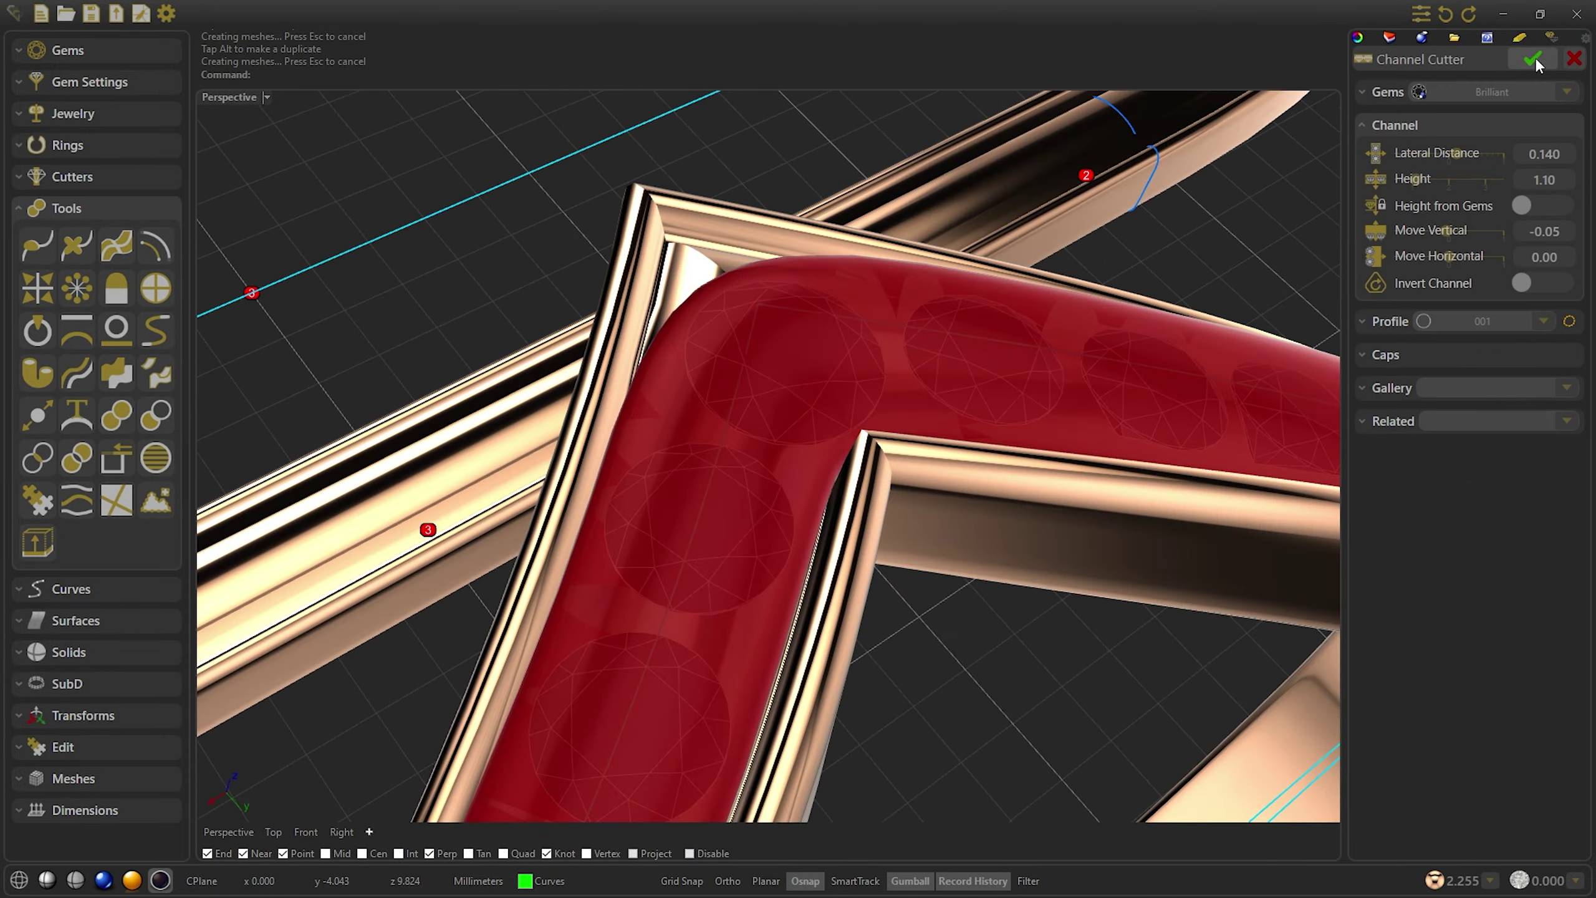
{"action": "left_click", "coordinate": [1535, 58]}
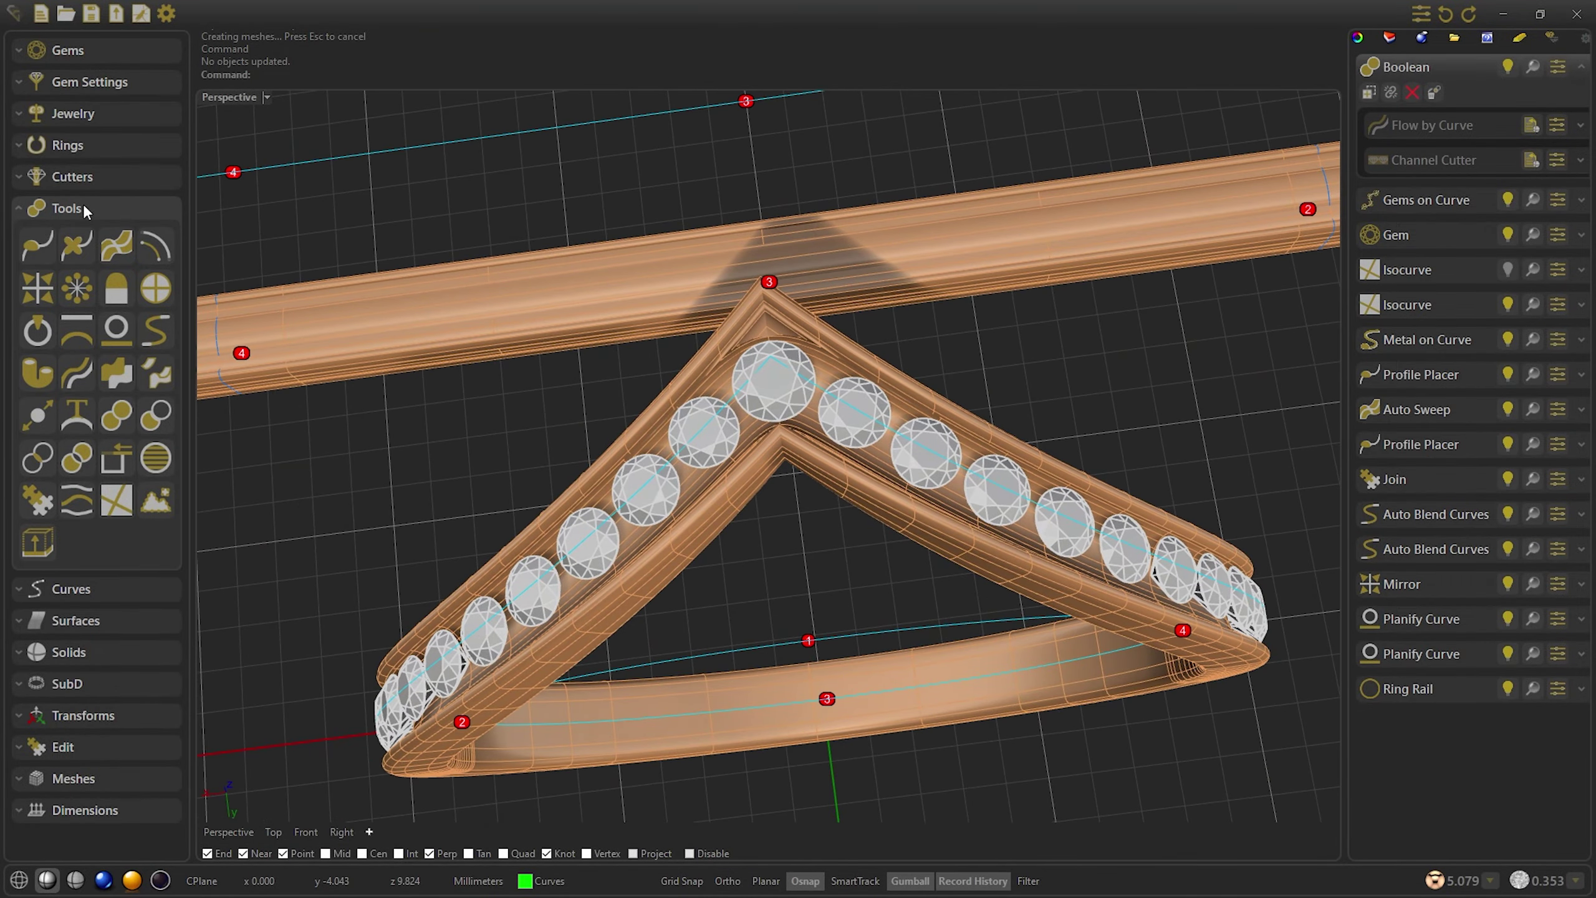
Create gem cutters for the single gem and the gem row with a bottom taper of -0.10, and accept them
{"action": "left_click", "coordinate": [90, 175]}
{"action": "left_click", "coordinate": [38, 217]}
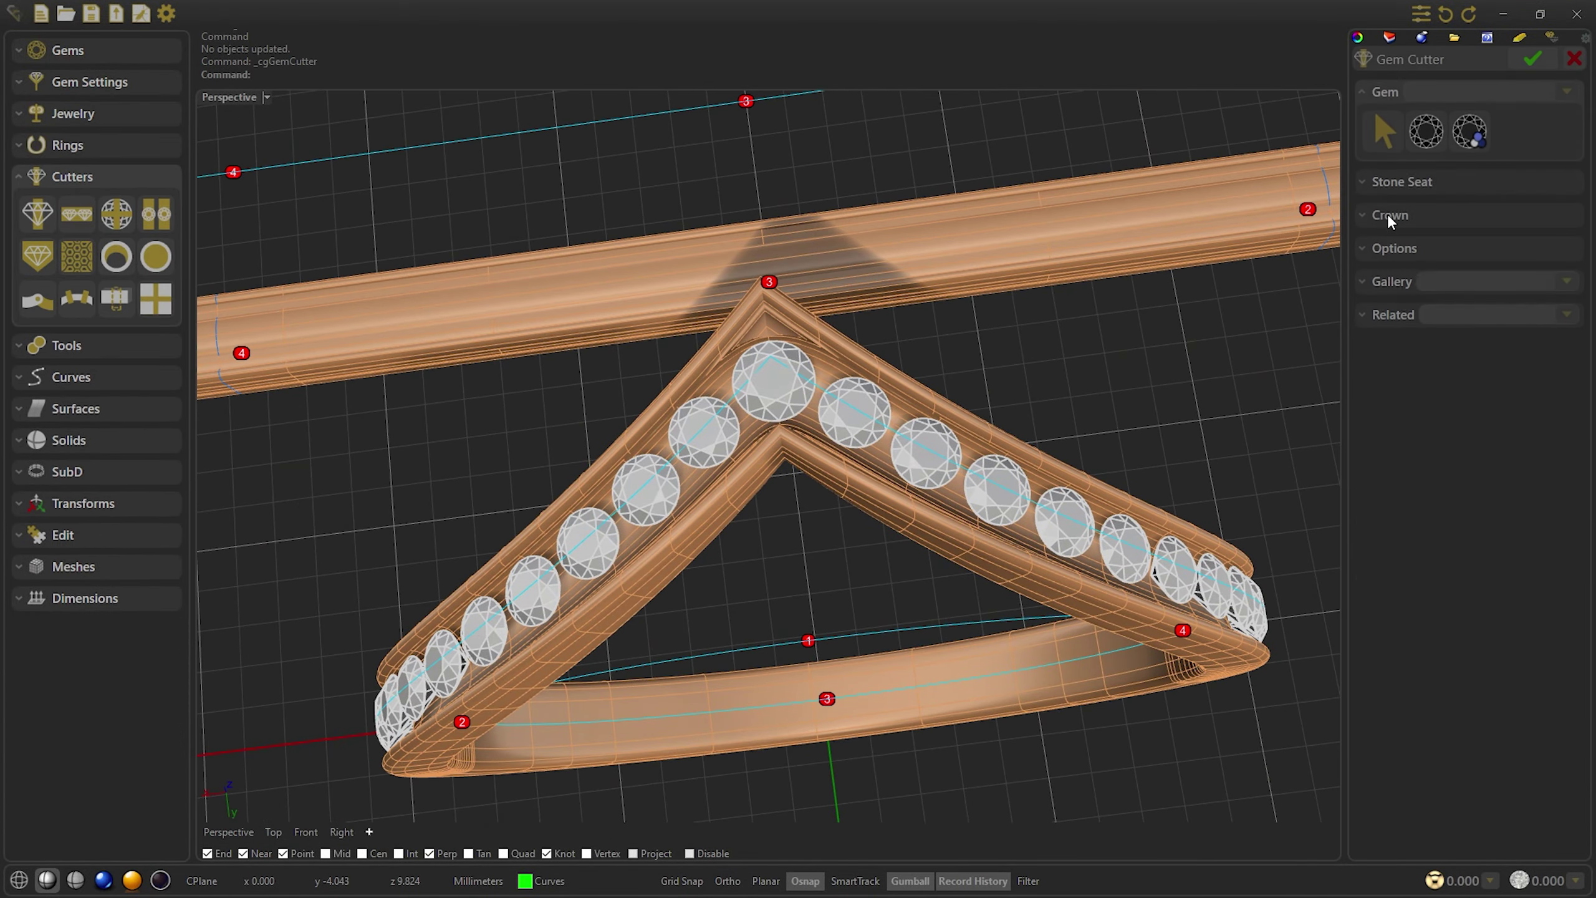
{"action": "left_click", "coordinate": [1426, 145]}
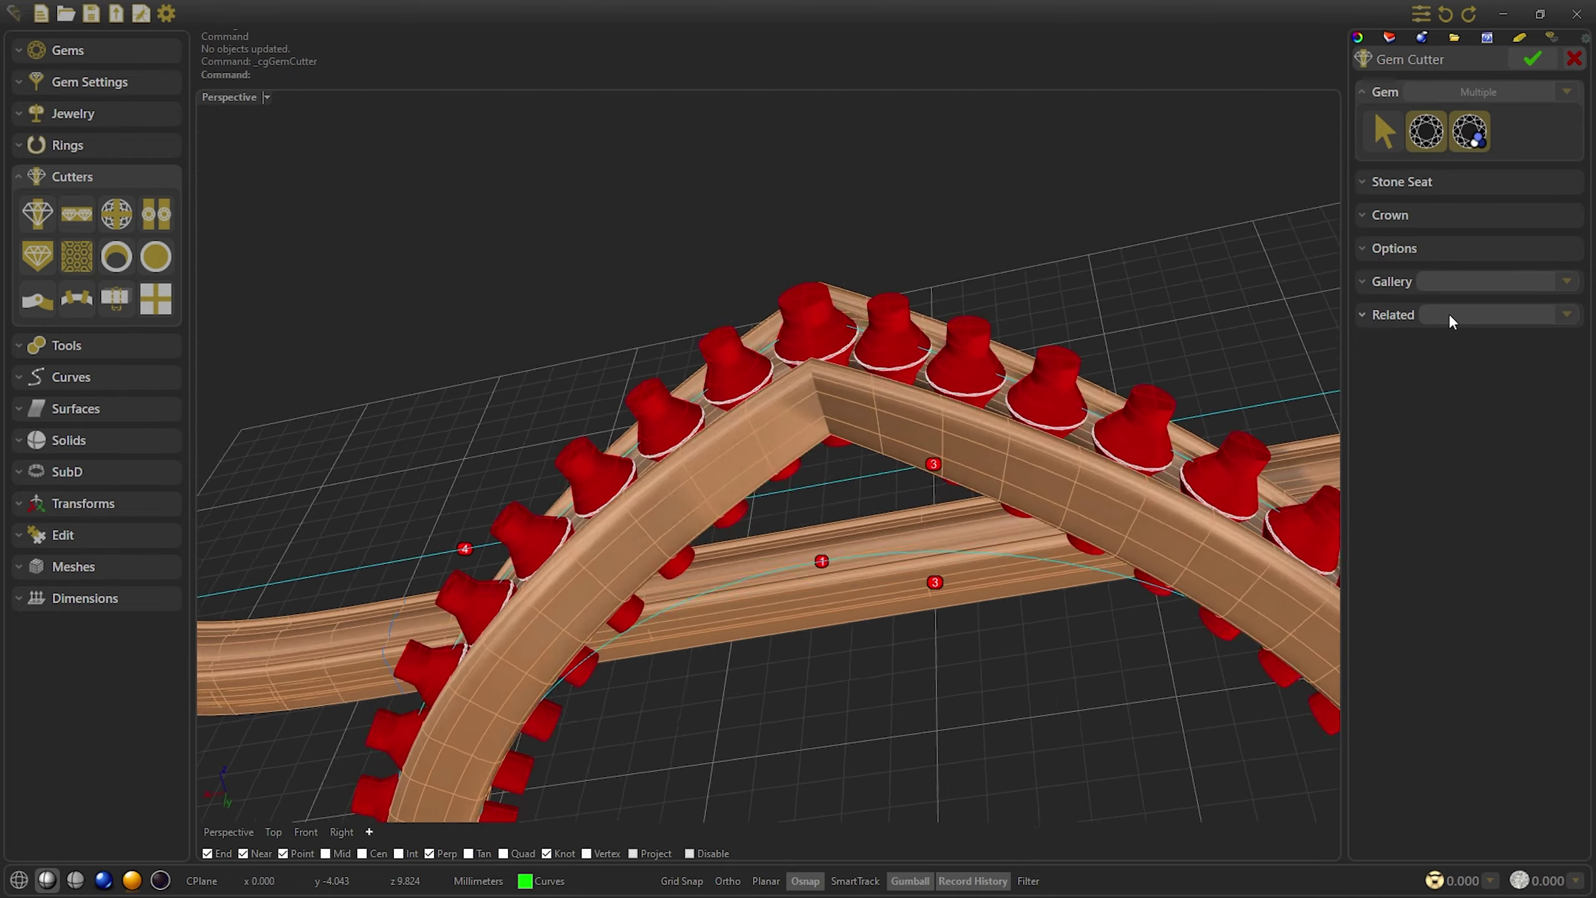
{"action": "left_click", "coordinate": [1434, 248]}
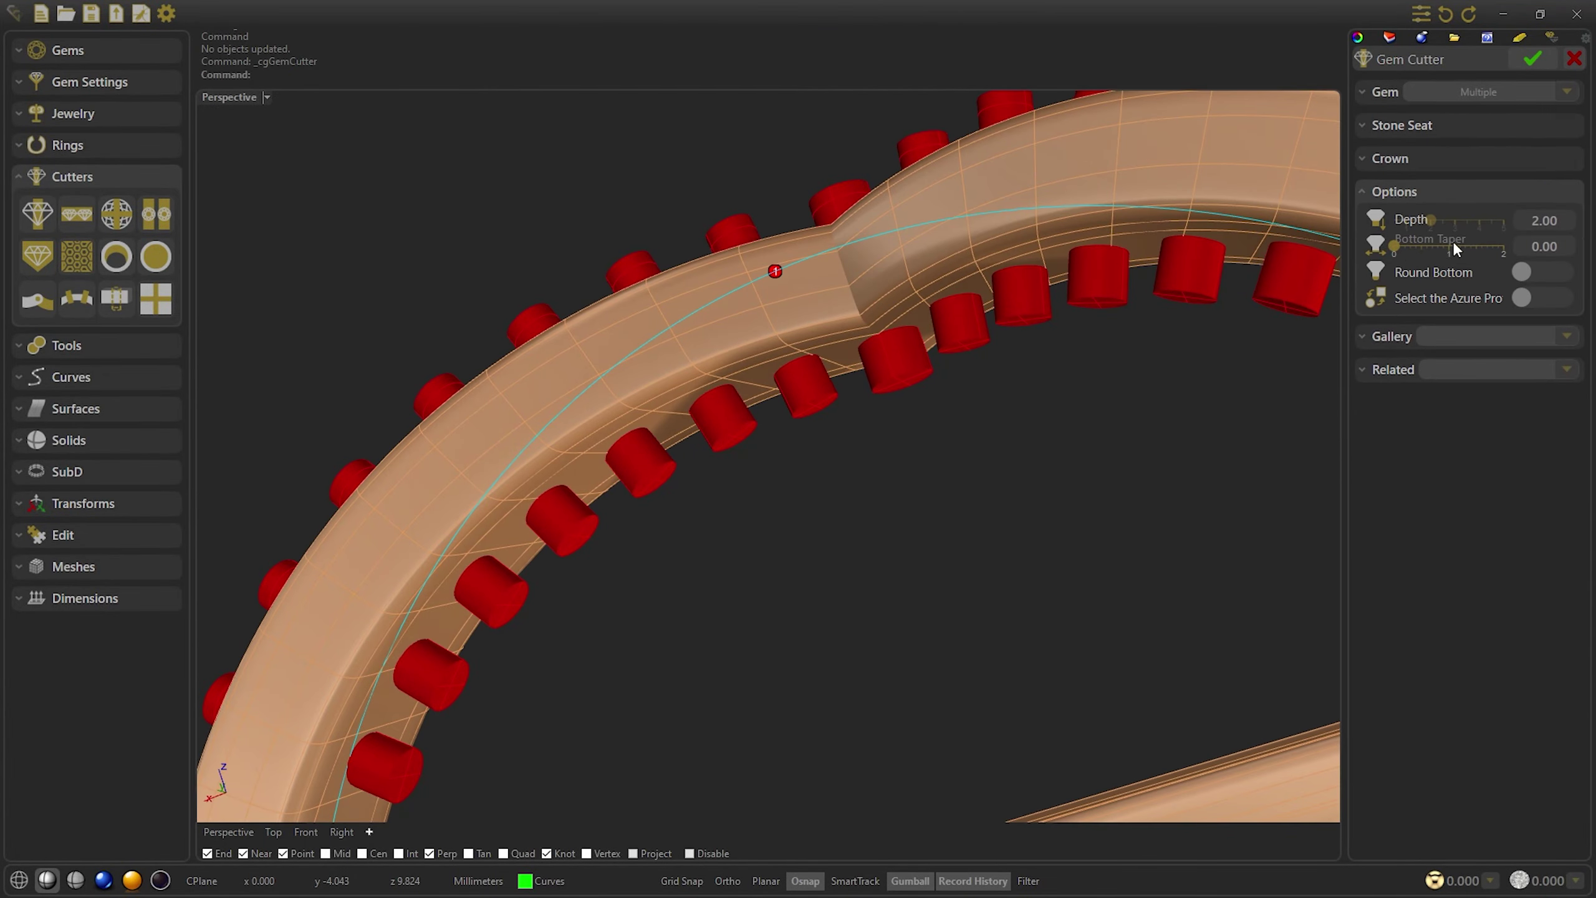
{"action": "scroll", "coordinate": [1467, 245], "scroll_direction": "down", "scroll_amount": 1}
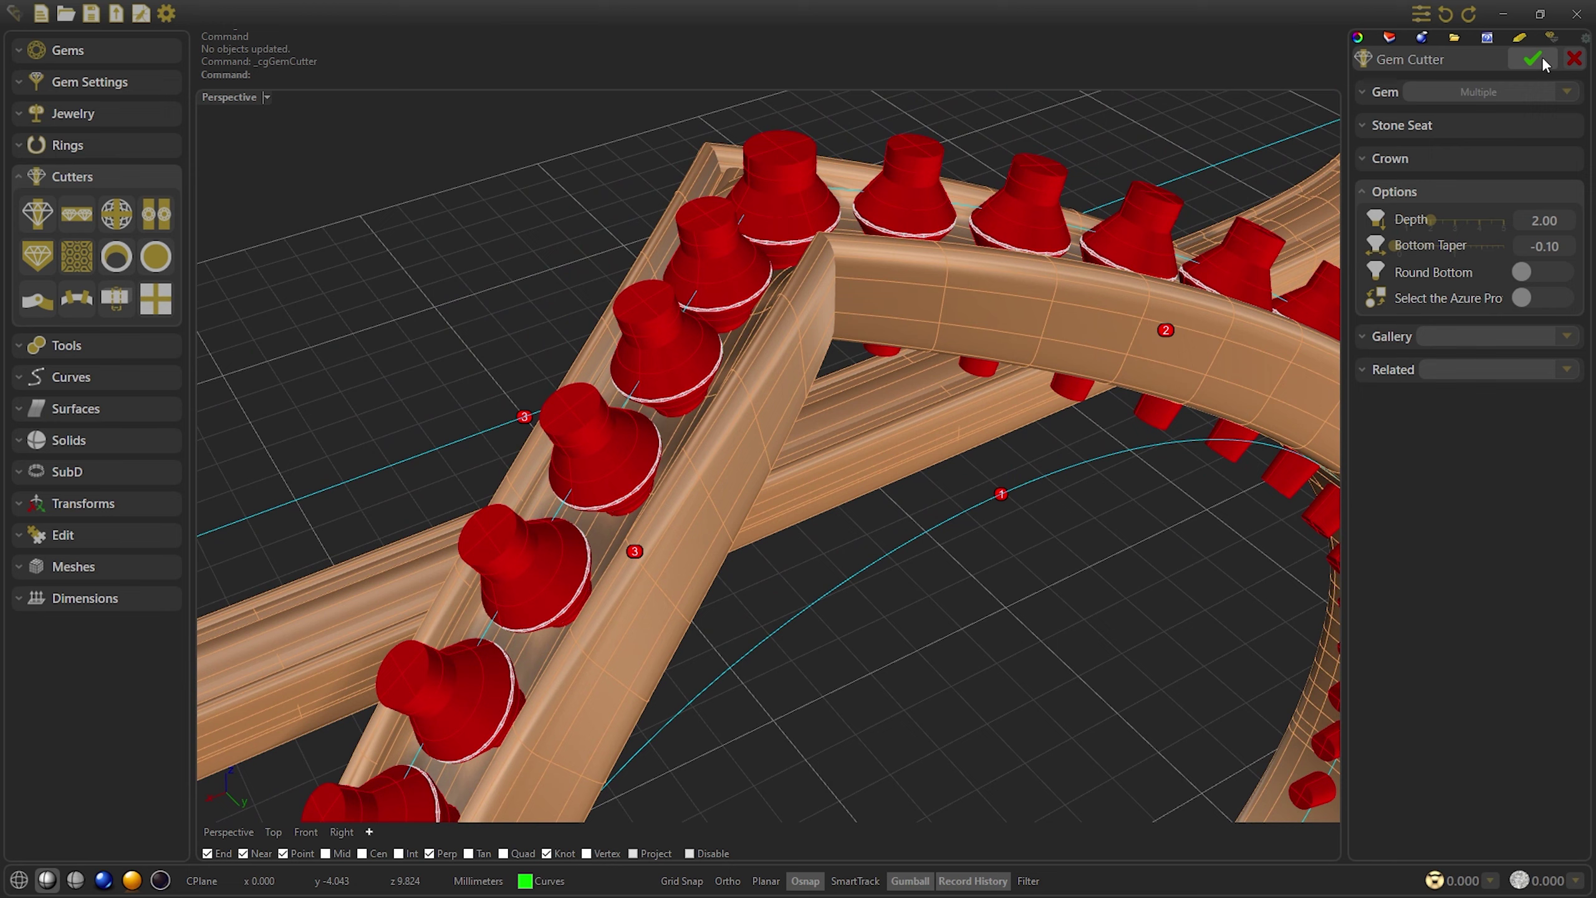
{"action": "left_click", "coordinate": [1541, 56]}
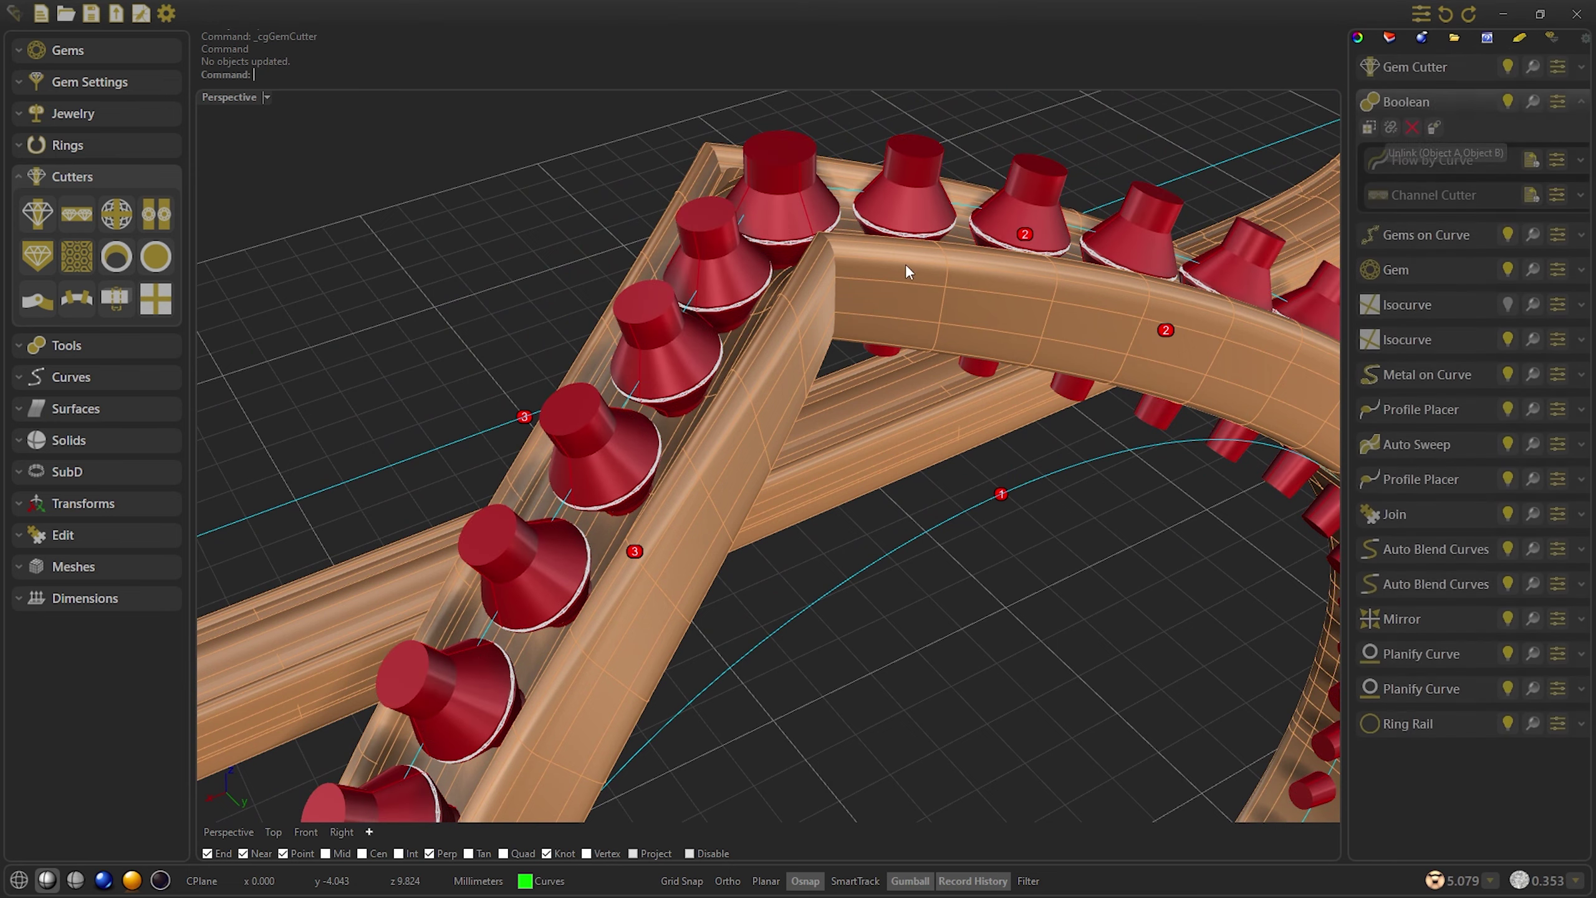
Subtract all gem cutters from the channelled V-shaped ring with a Boolean Difference
{"action": "left_click", "coordinate": [72, 344]}
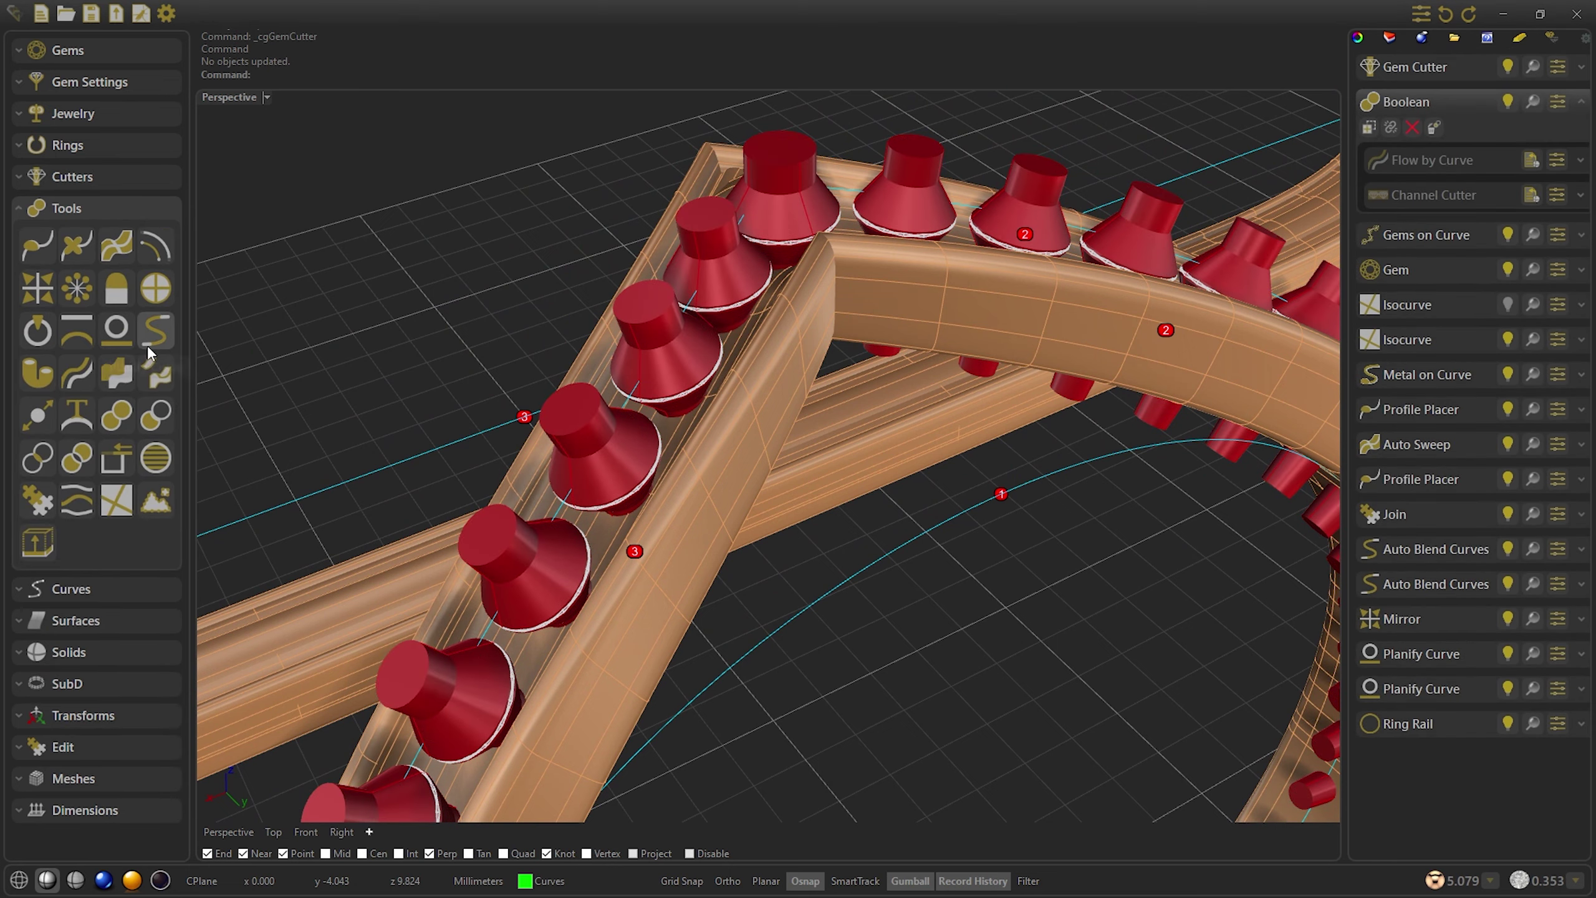
{"action": "left_click", "coordinate": [164, 416]}
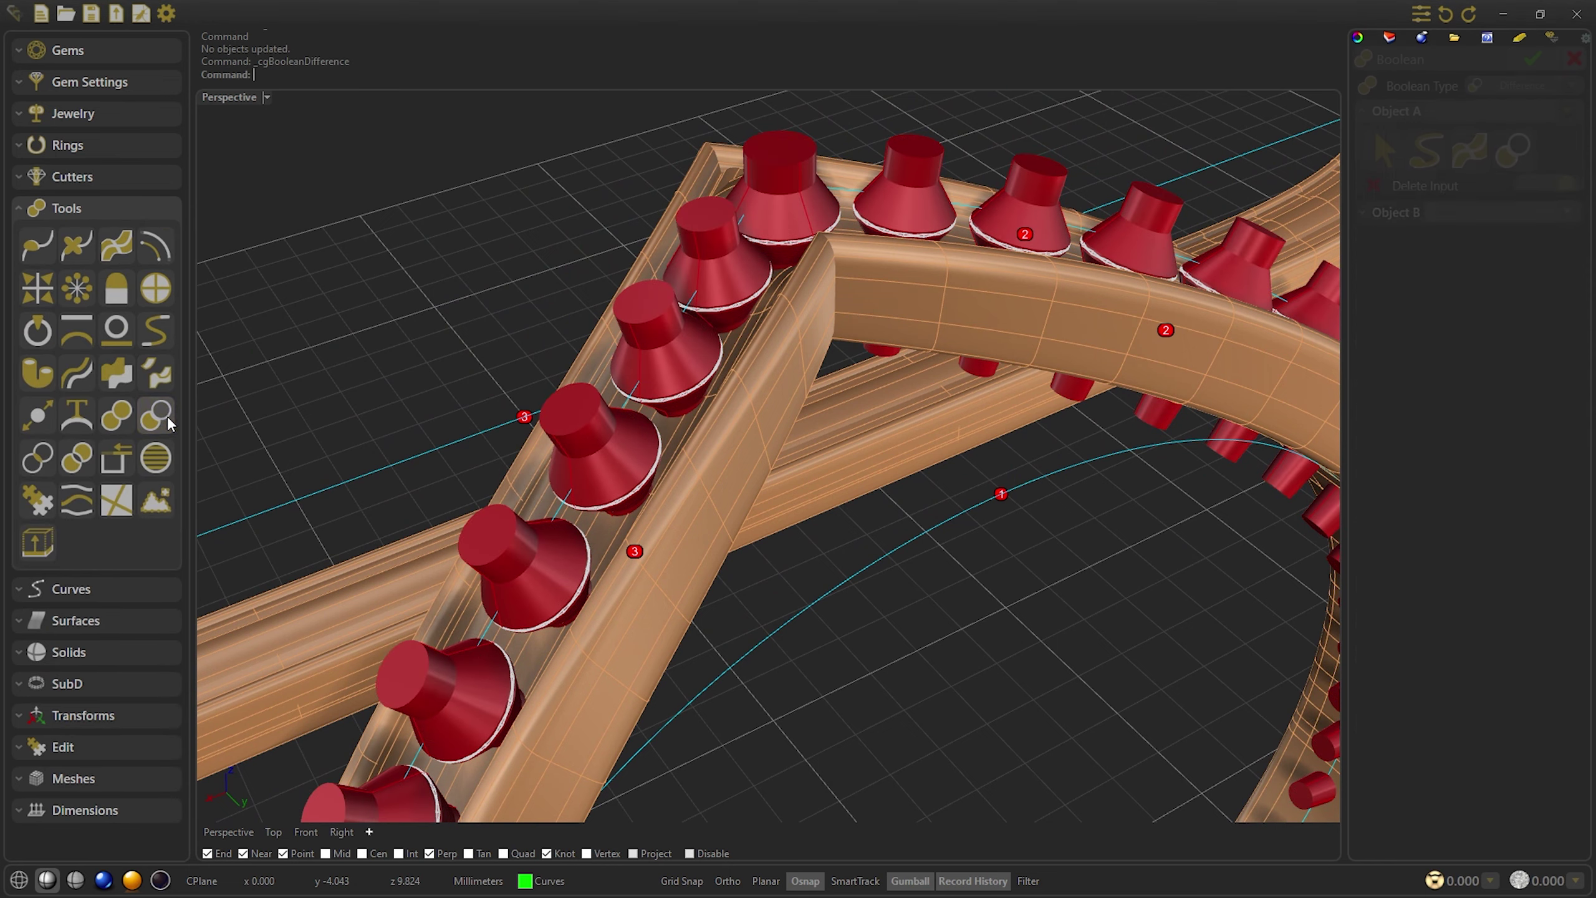
{"action": "left_click", "coordinate": [1521, 149]}
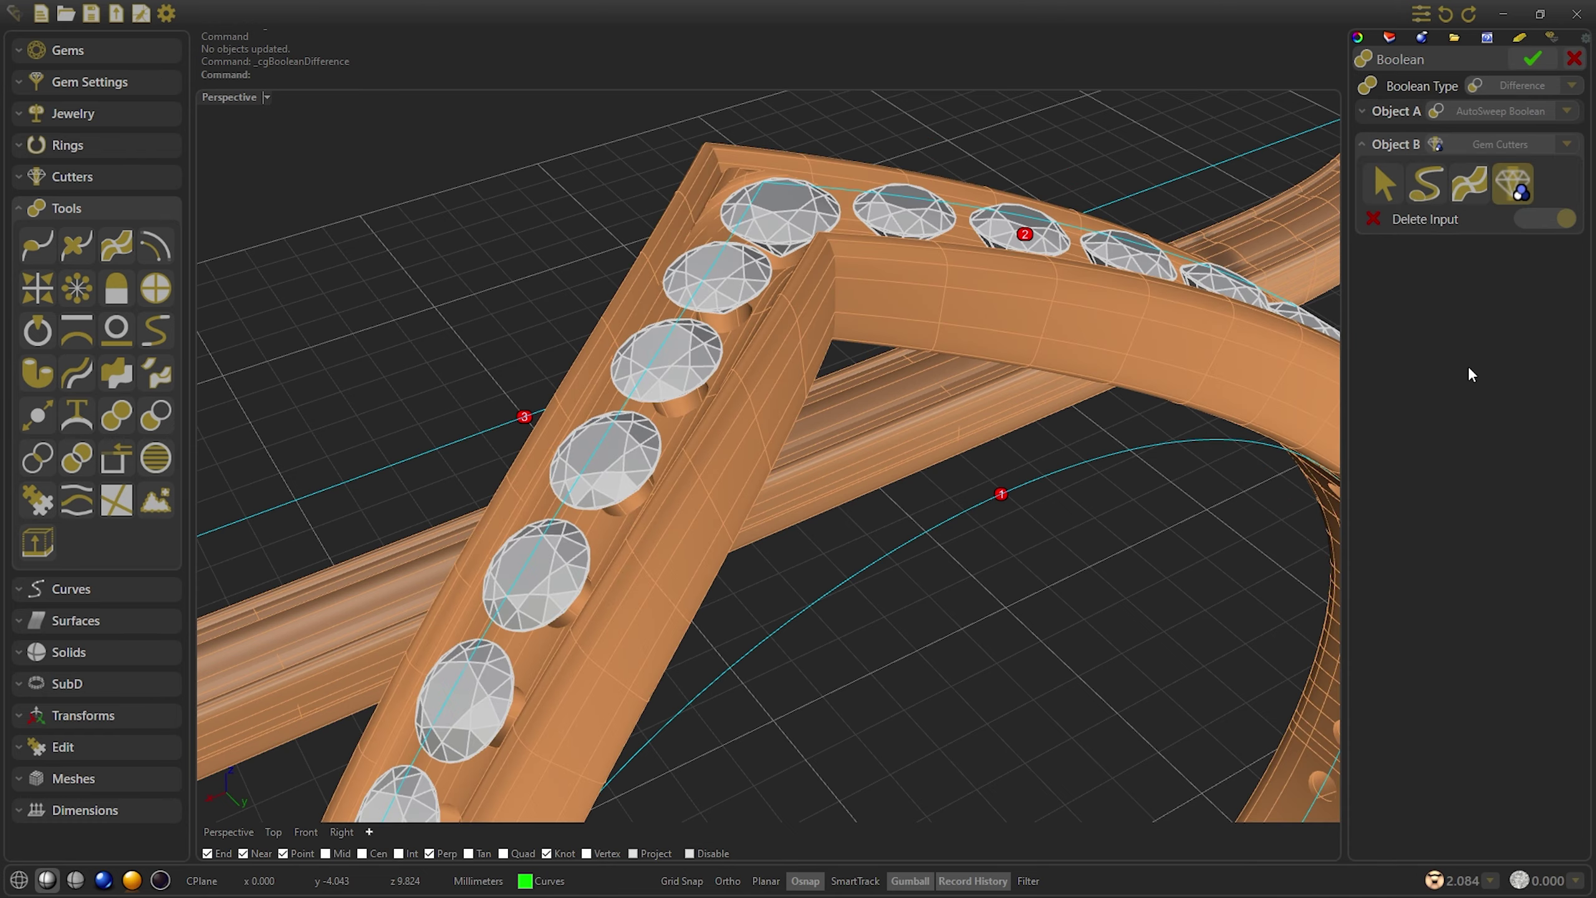
{"action": "left_click", "coordinate": [1539, 62]}
{"action": "right_click_drag", "start_coordinate": [1087, 245], "coordinate": [813, 402]}
Create a Prongs Row using the gems set along the V
{"action": "left_click", "coordinate": [793, 336]}
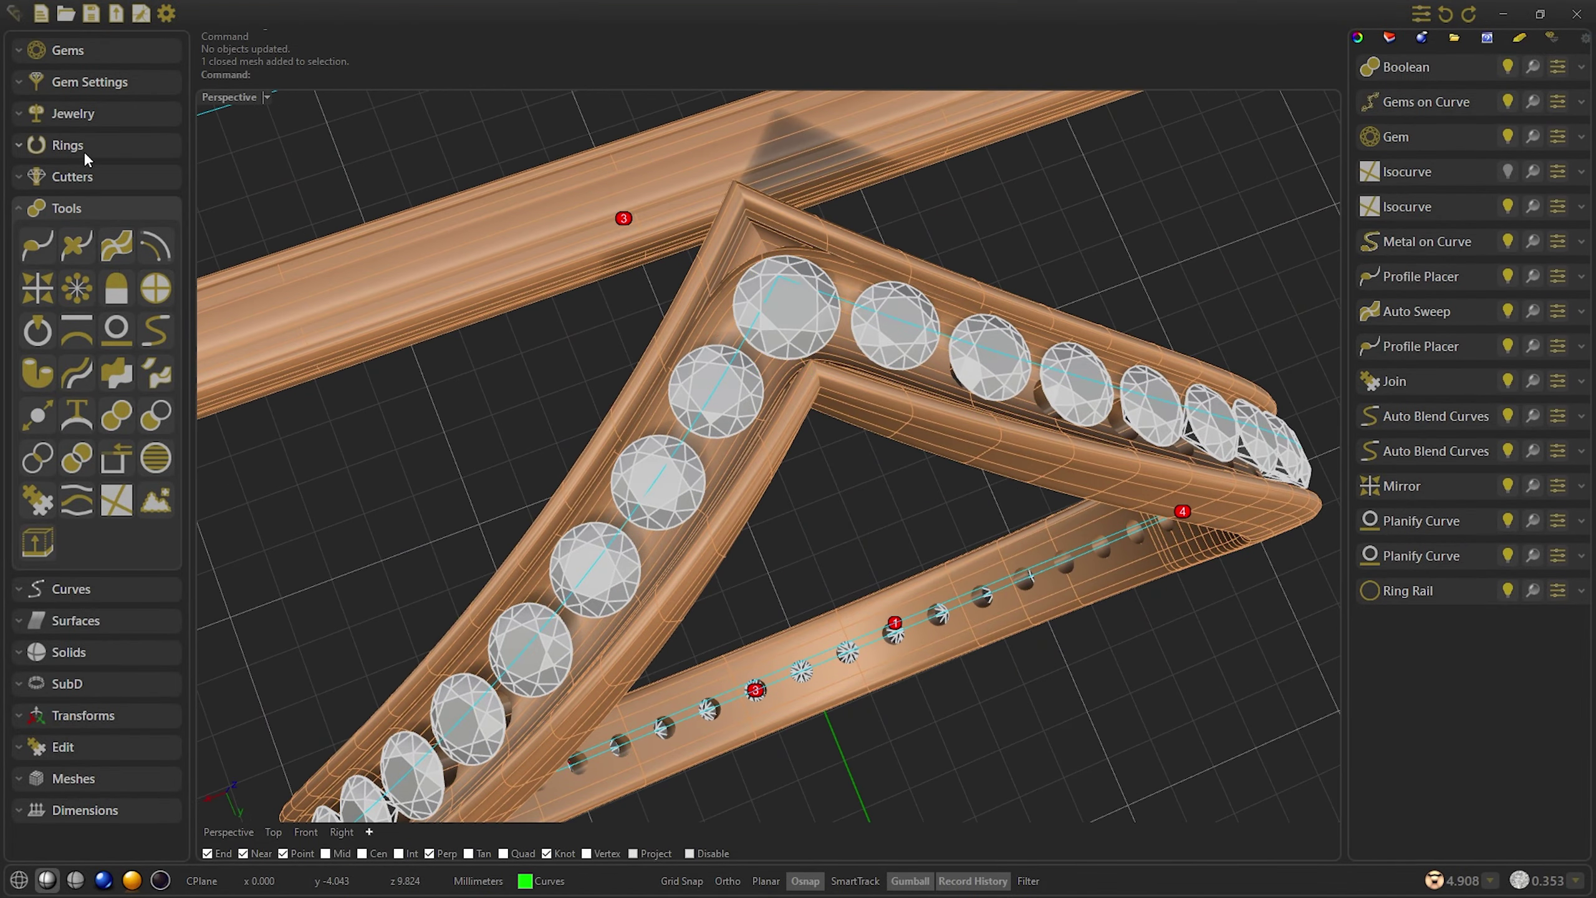
{"action": "left_click", "coordinate": [85, 178]}
{"action": "left_click", "coordinate": [88, 83]}
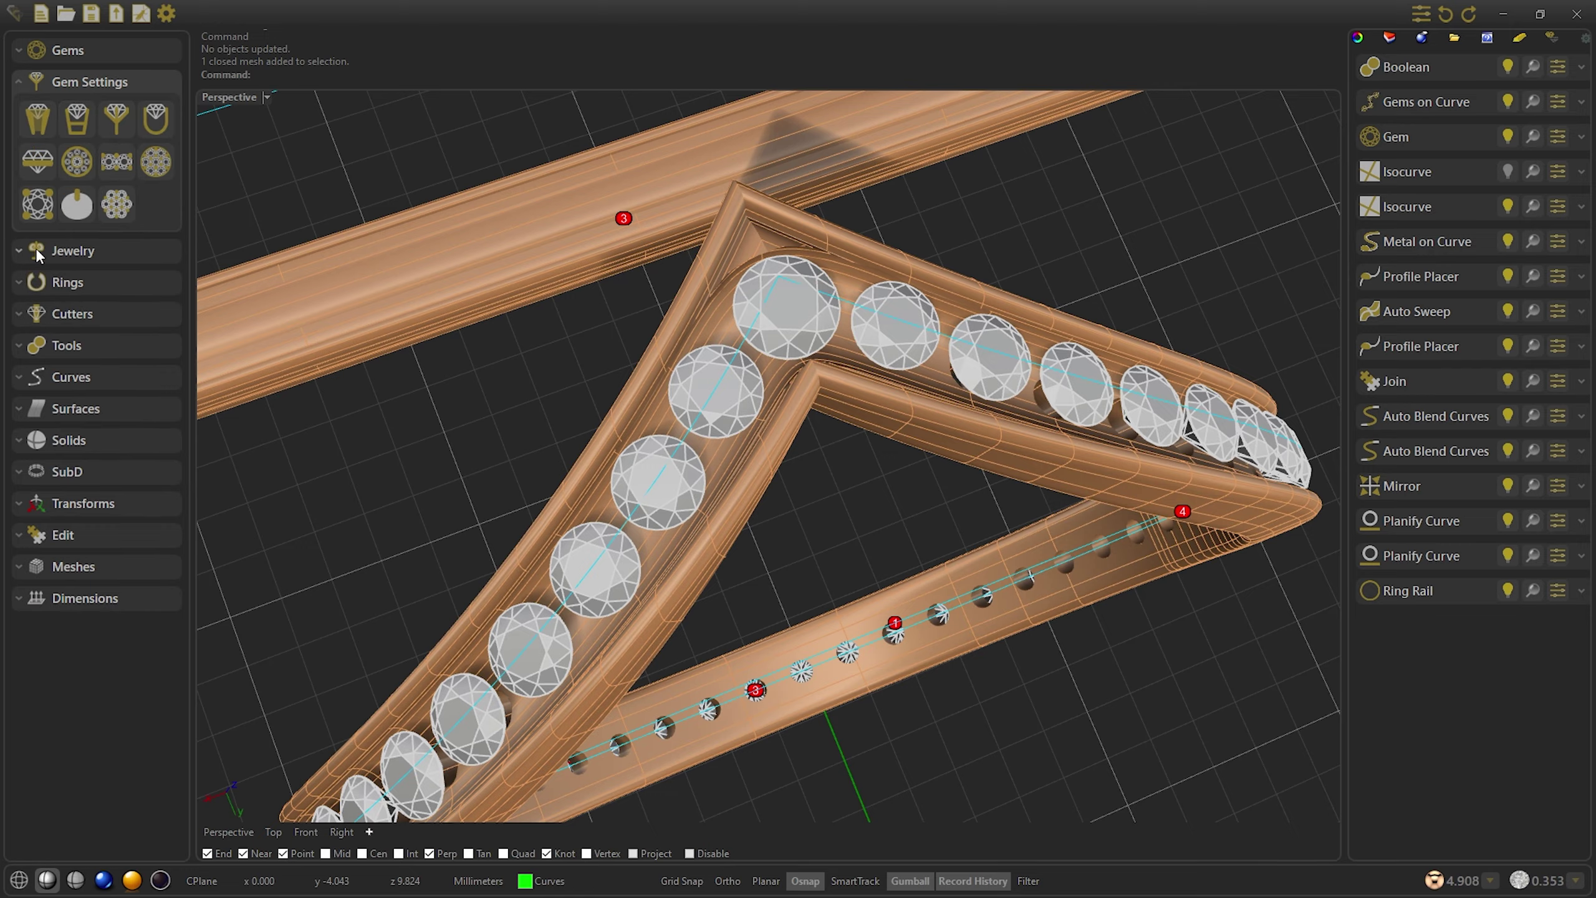
{"action": "left_click", "coordinate": [116, 162]}
{"action": "right_click_drag", "start_coordinate": [332, 172], "coordinate": [1087, 199]}
{"action": "left_click", "coordinate": [1464, 142]}
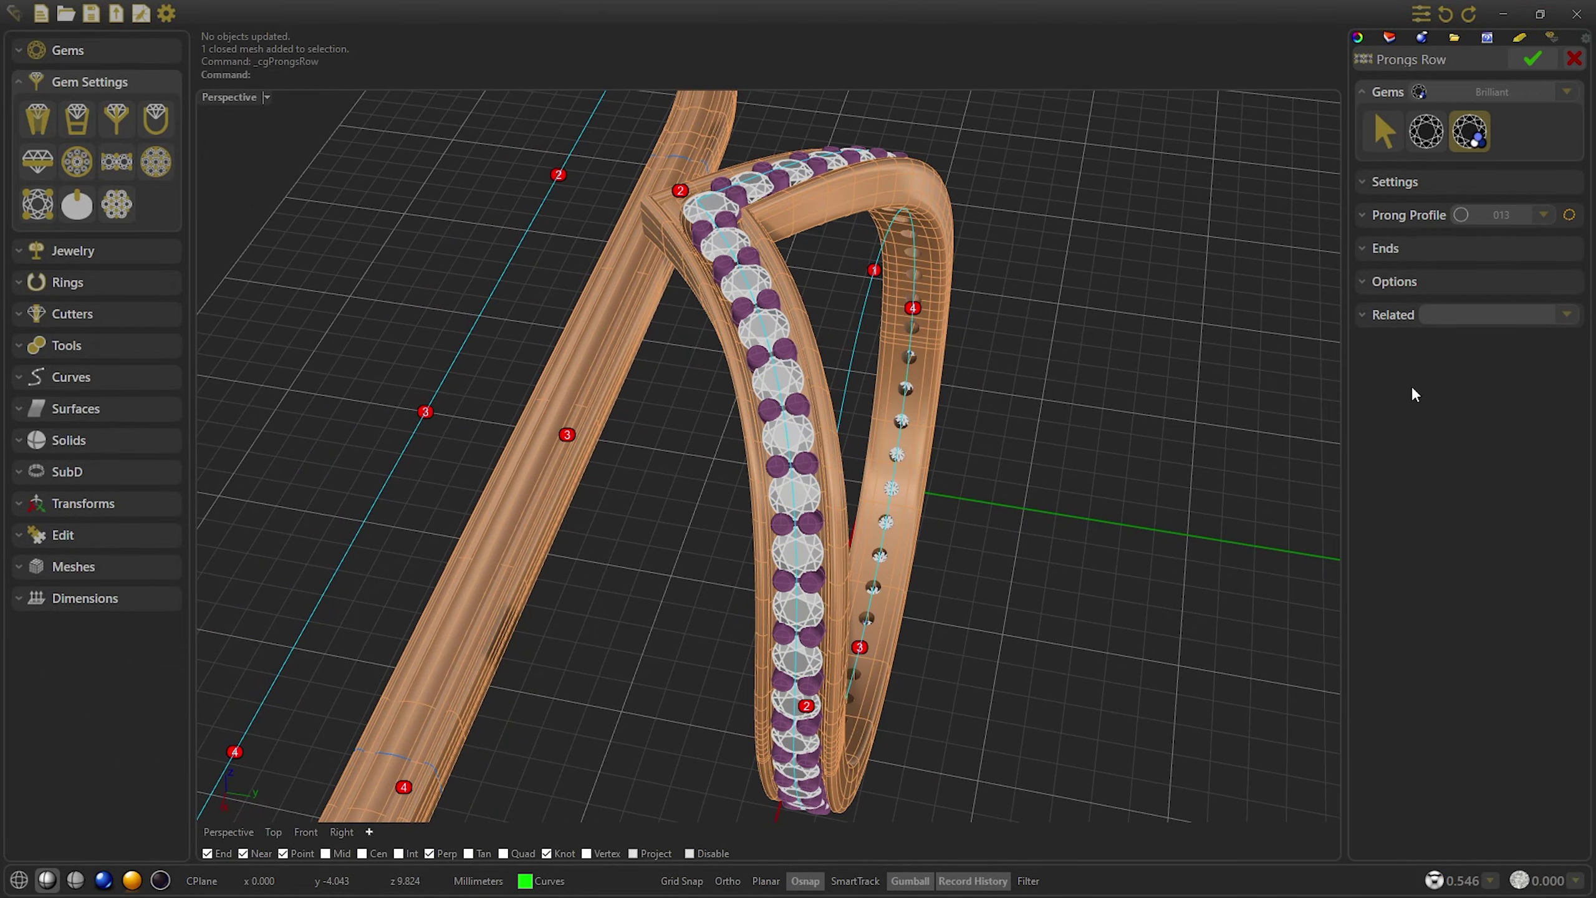
Set the prong row's thickness to 0.650 and its horizontal move to 0.100, and accept it
{"action": "left_click", "coordinate": [1407, 182]}
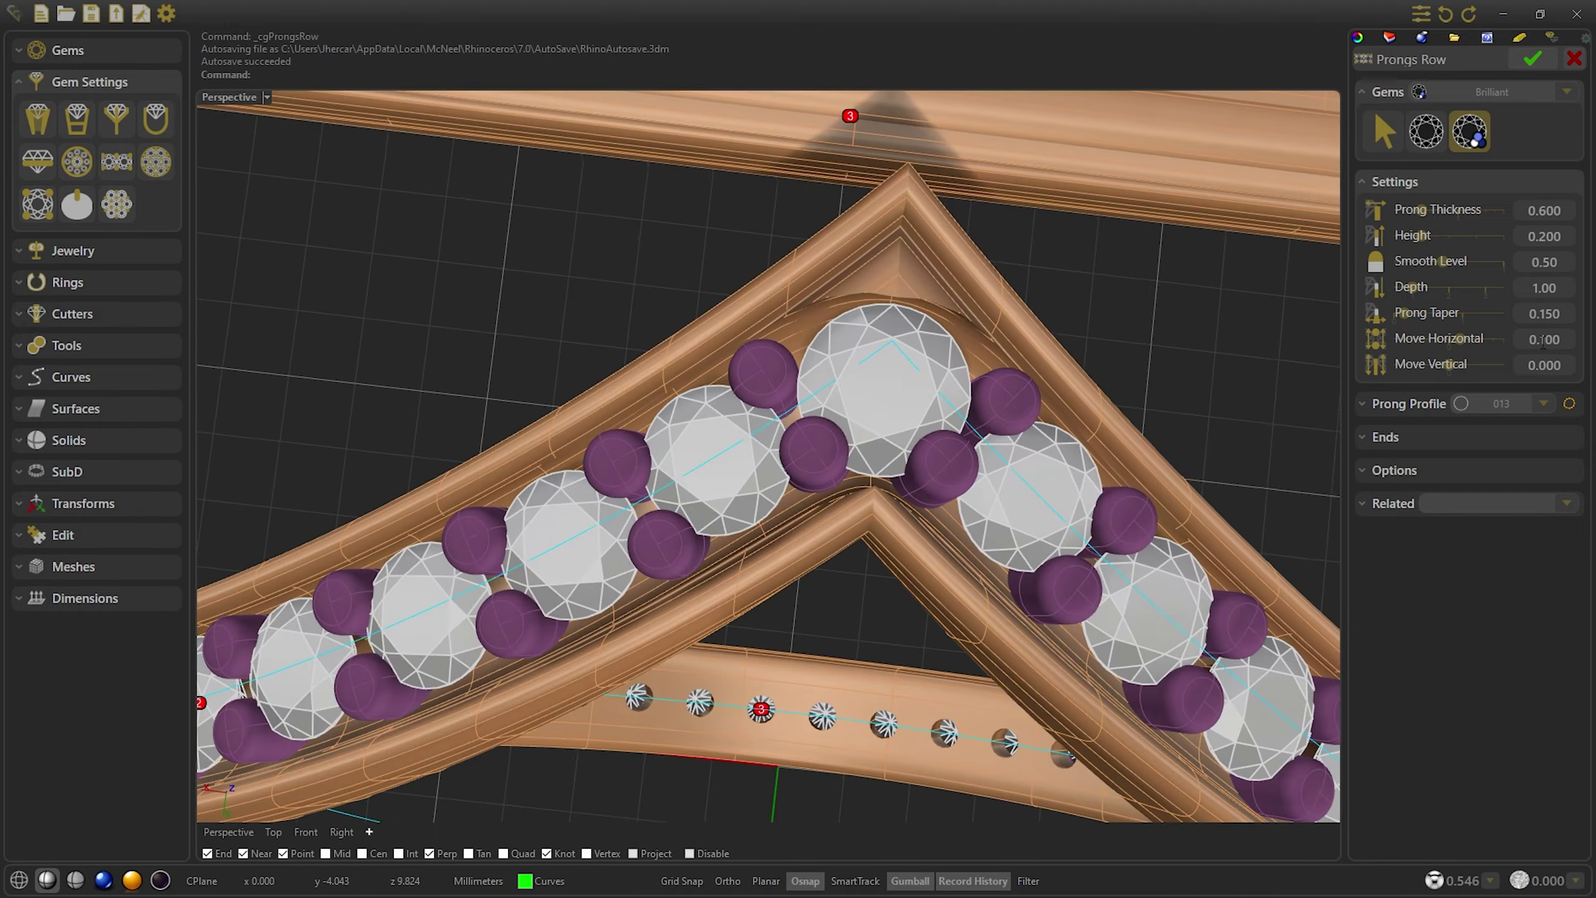
{"action": "scroll", "coordinate": [1565, 207], "scroll_direction": "up", "scroll_amount": 1}
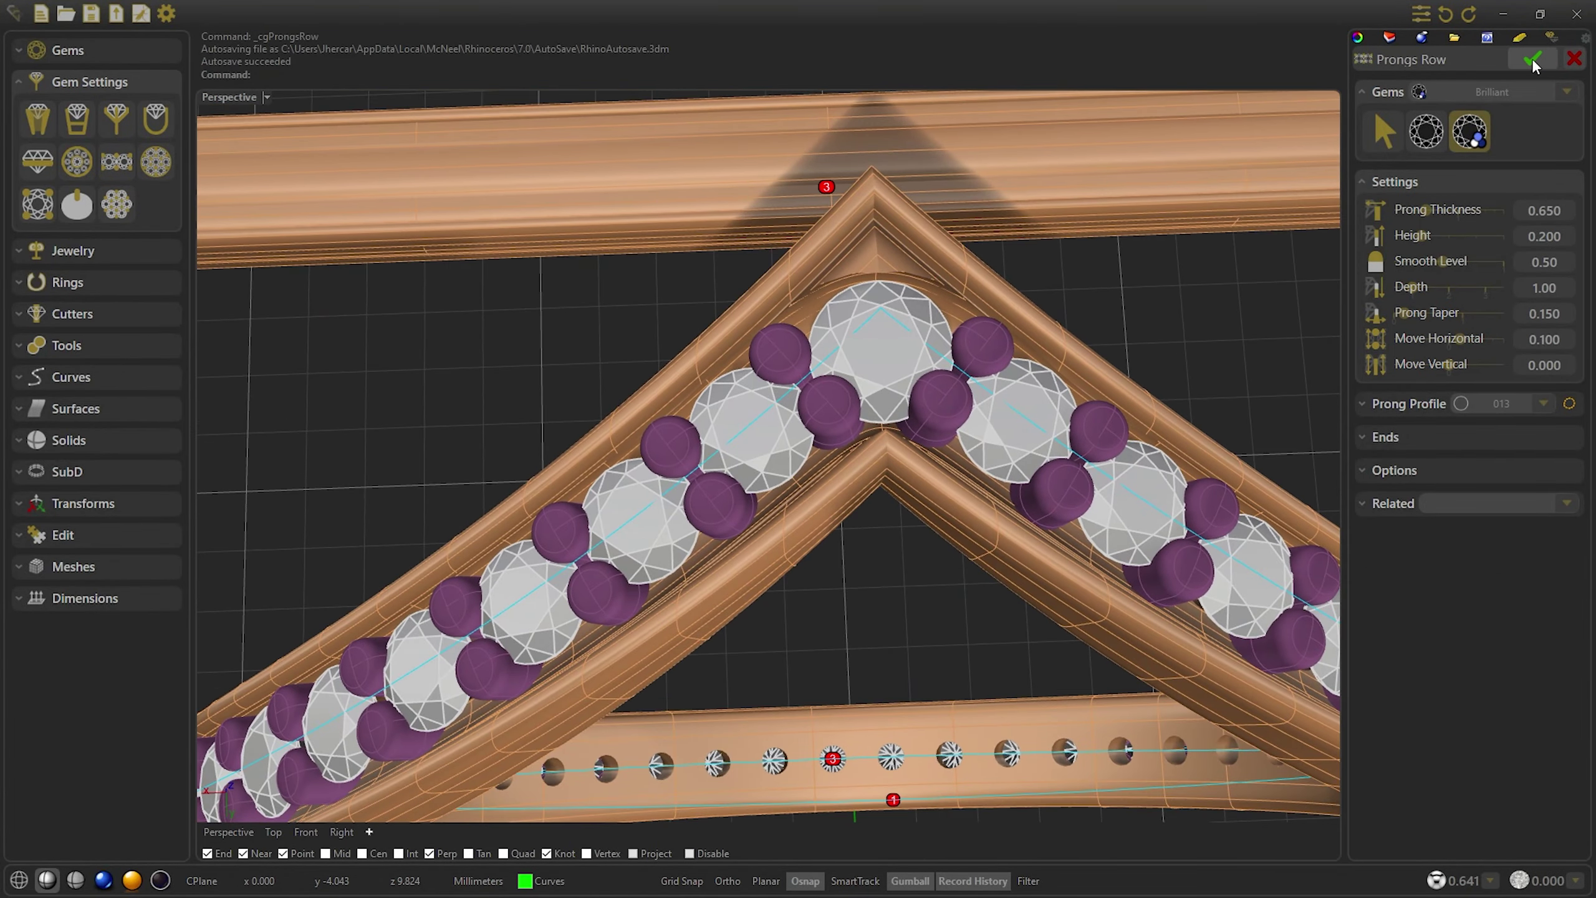
{"action": "left_click", "coordinate": [1532, 58]}
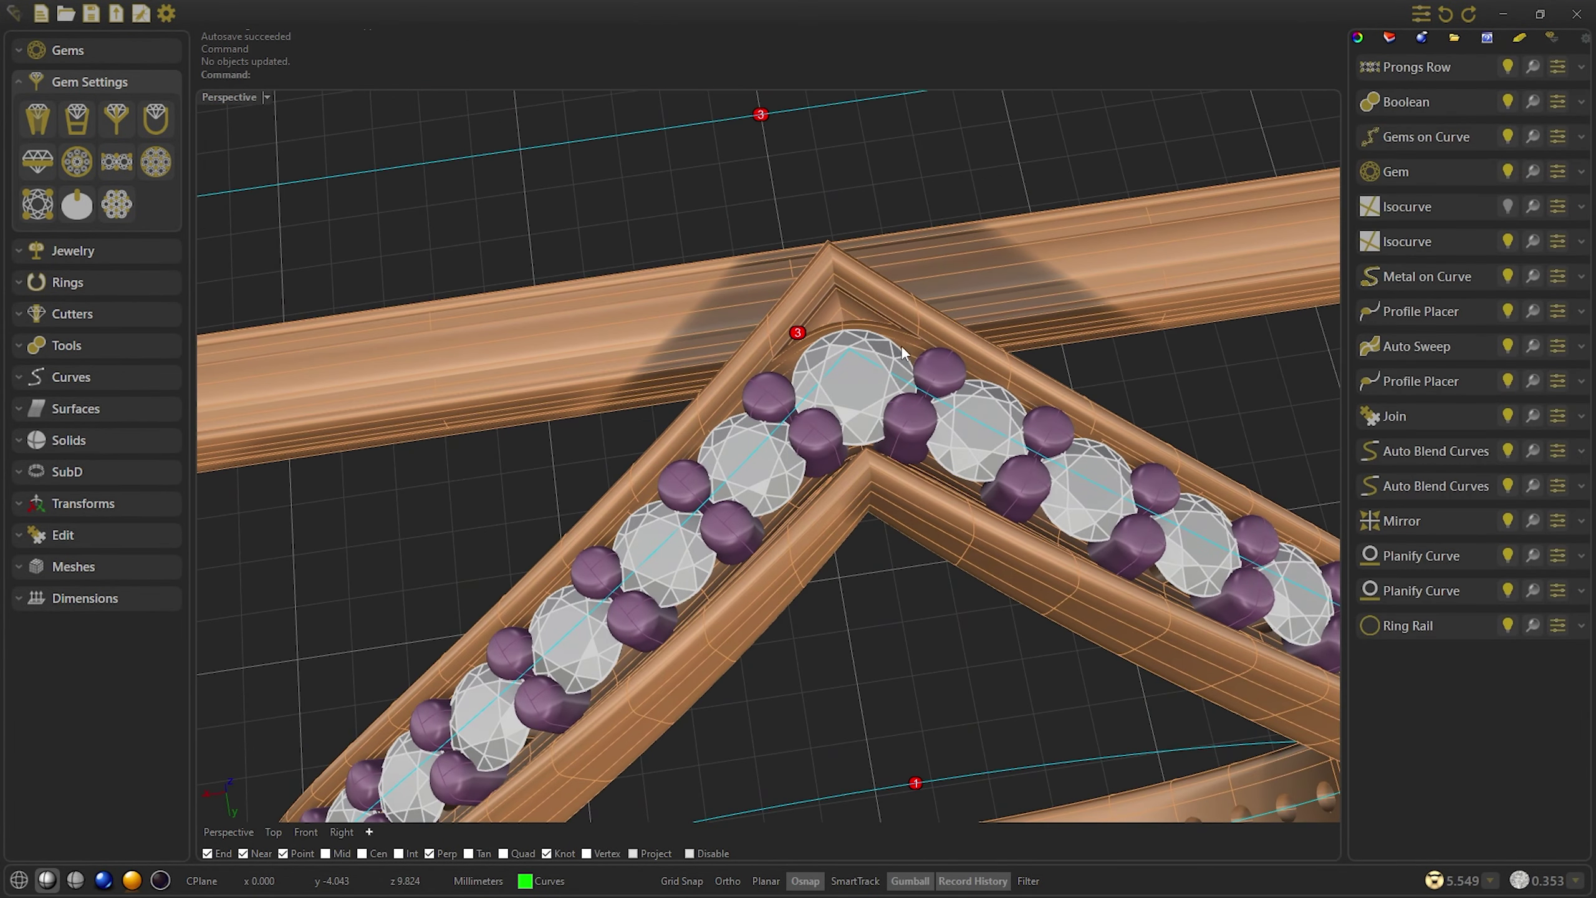
Add Prongs on Gem to the single gem at the V's tip, with 1 prong and 0.0 rotation around the gem
{"action": "left_click", "coordinate": [858, 360]}
{"action": "left_click", "coordinate": [919, 426]}
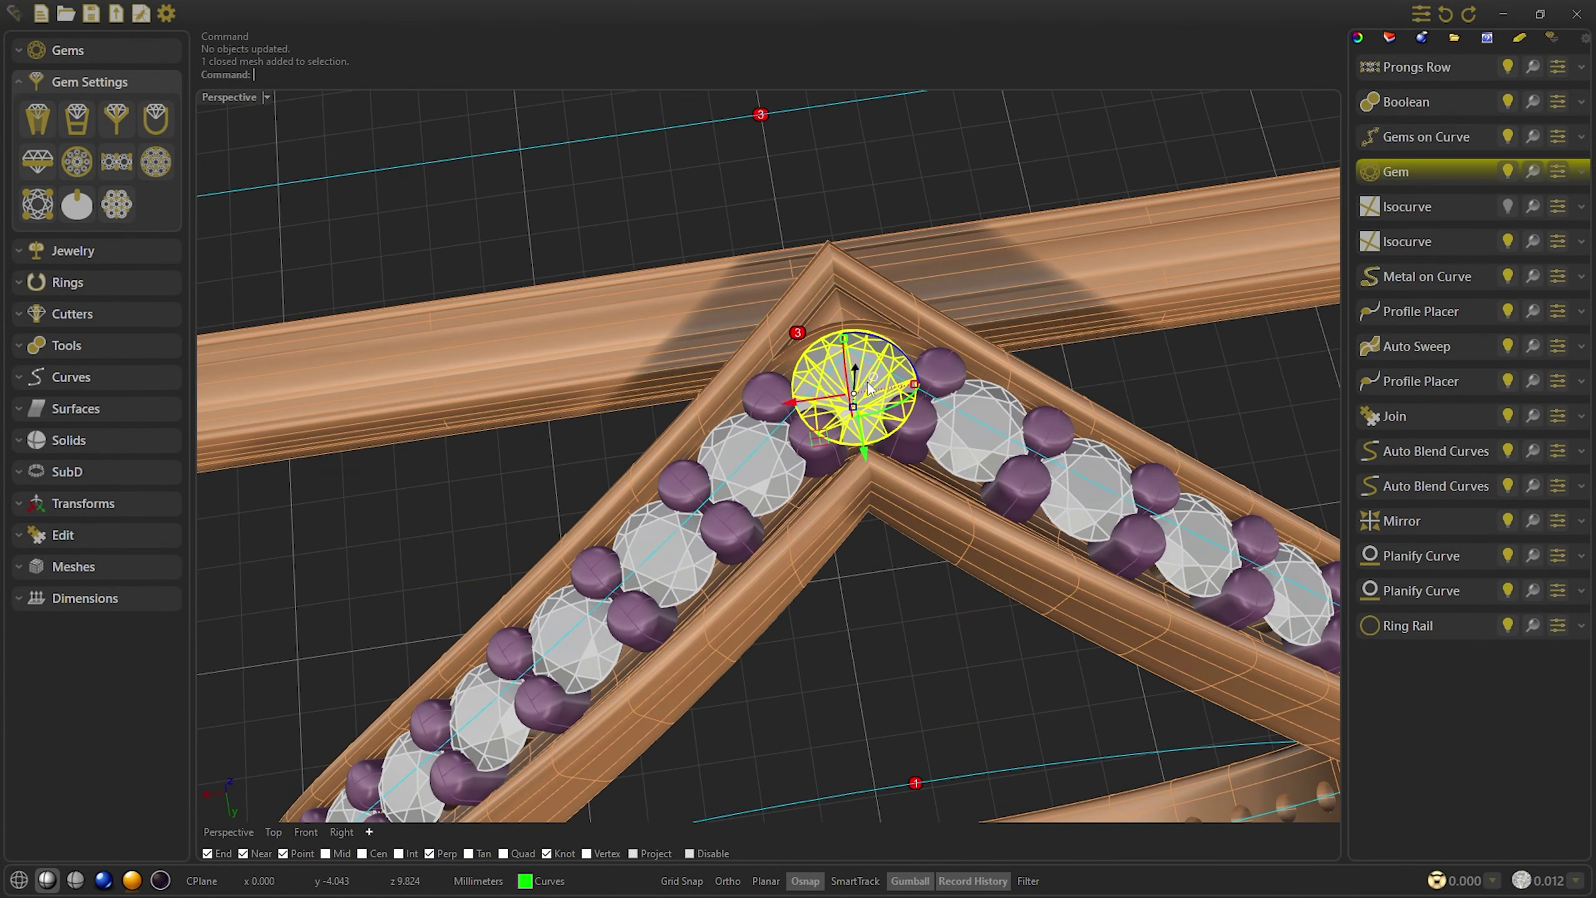
{"action": "left_click", "coordinate": [46, 198]}
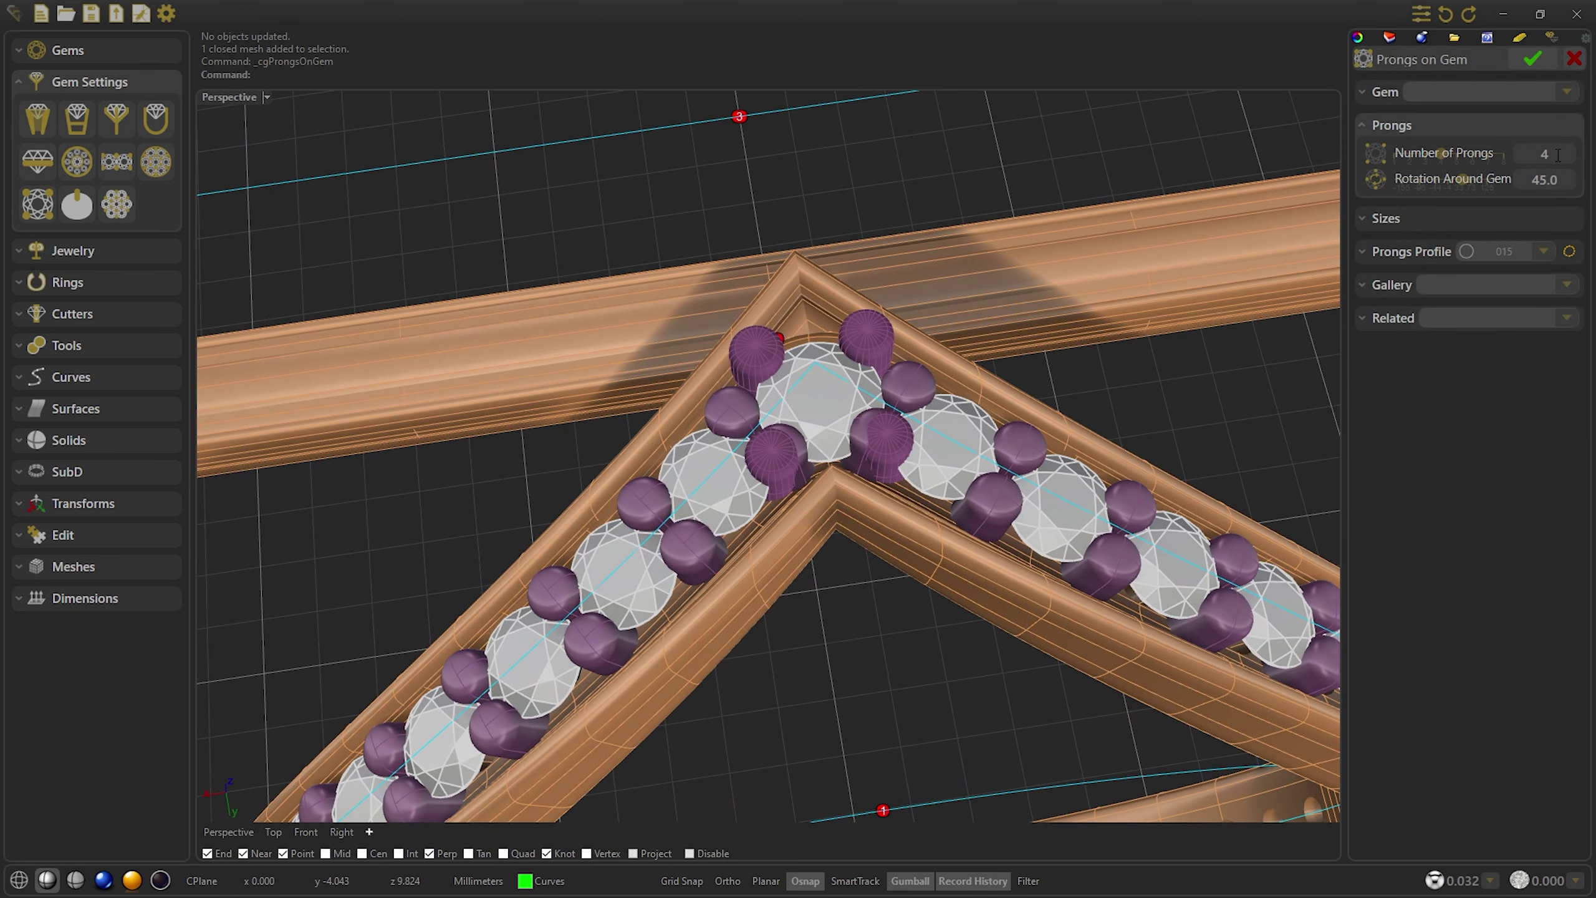
{"action": "scroll", "coordinate": [1559, 155], "scroll_direction": "down", "scroll_amount": 2}
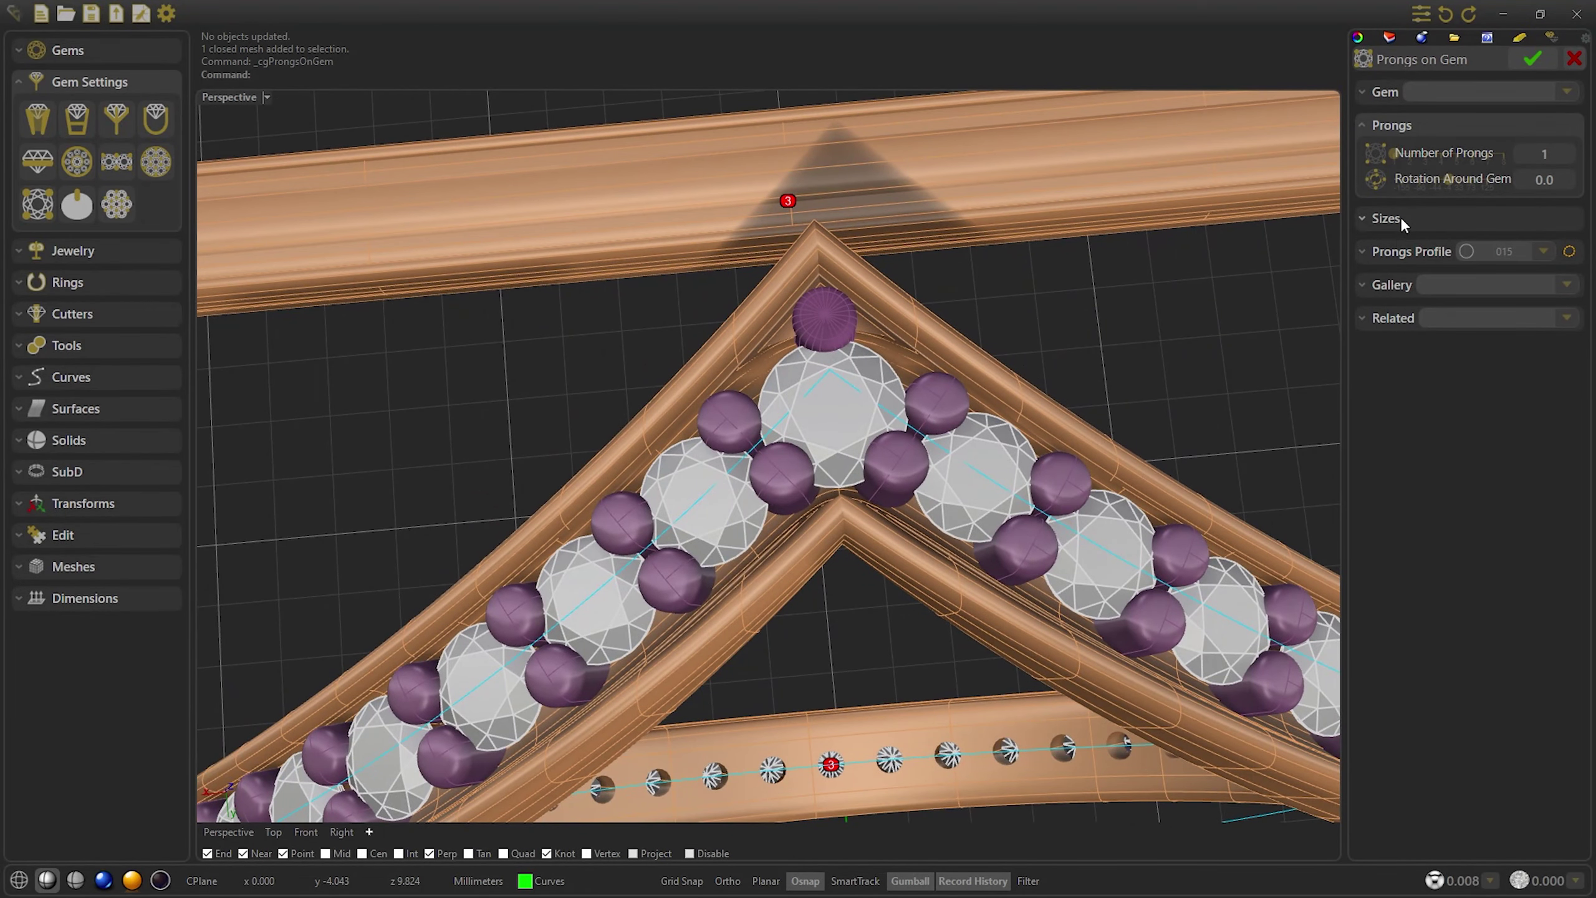
Give the tip gem's prong the rounded triangular profile 009
{"action": "left_click", "coordinate": [1386, 217]}
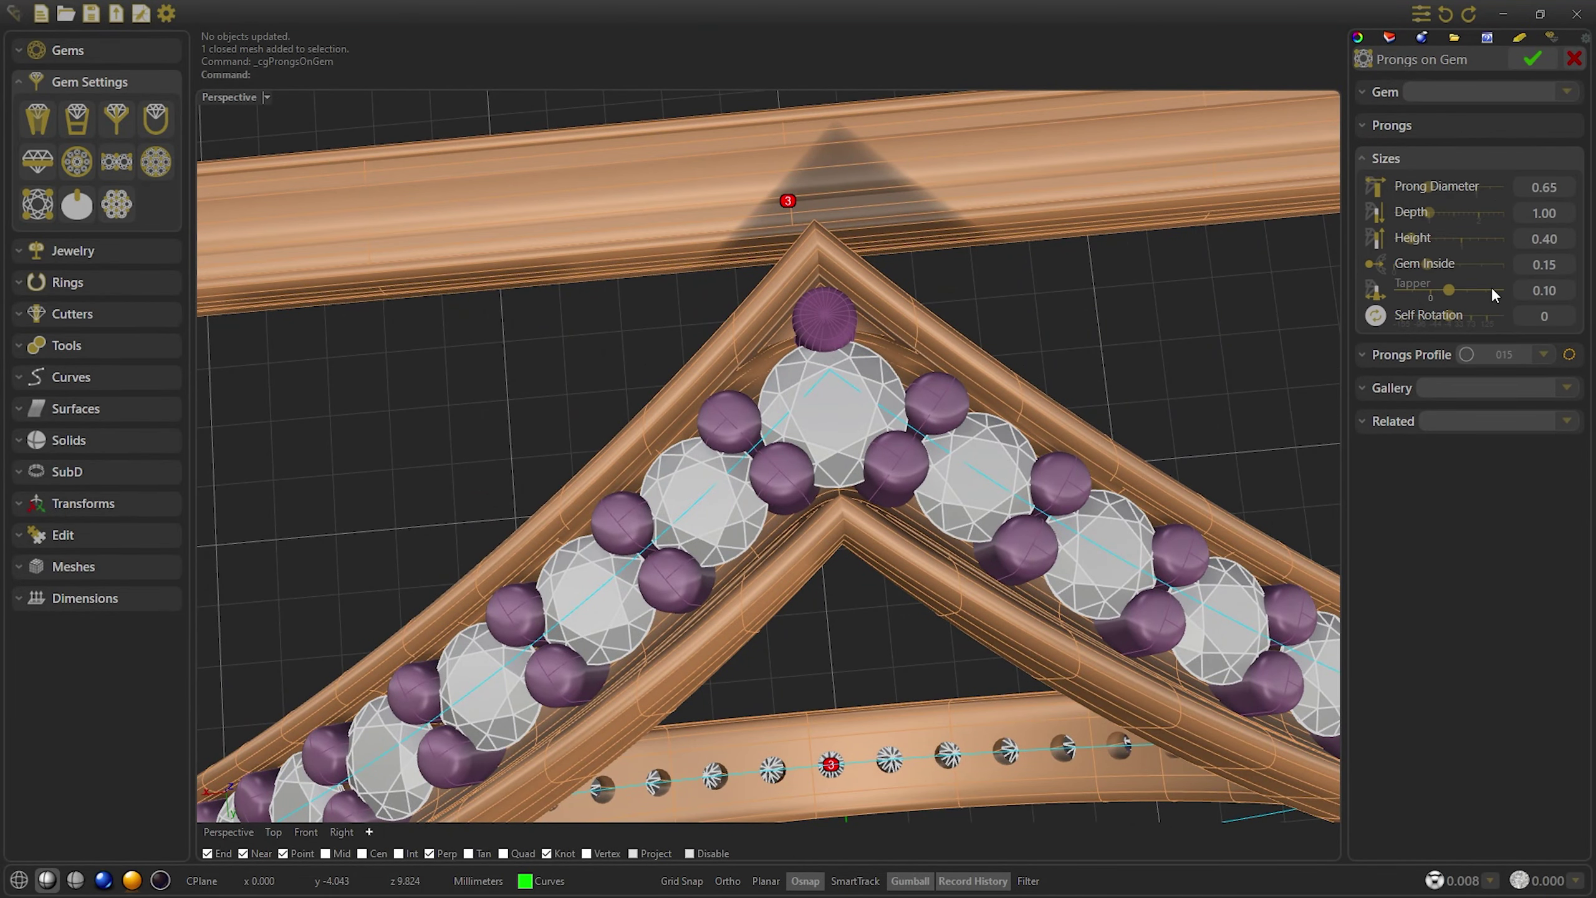
{"action": "left_click", "coordinate": [1413, 356]}
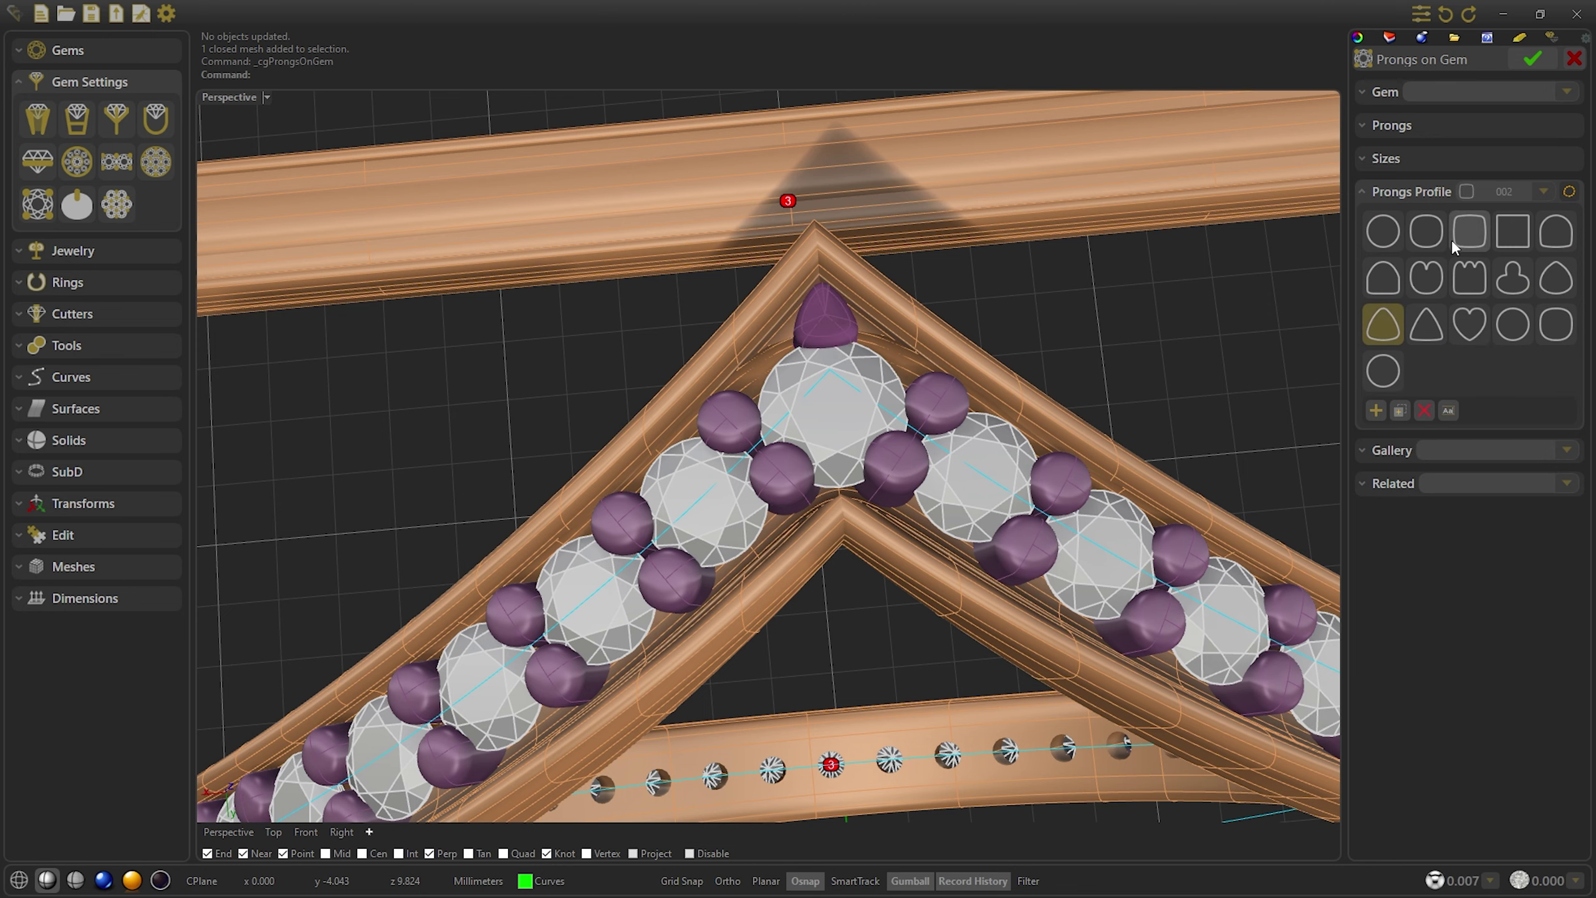
{"action": "left_click", "coordinate": [1558, 278]}
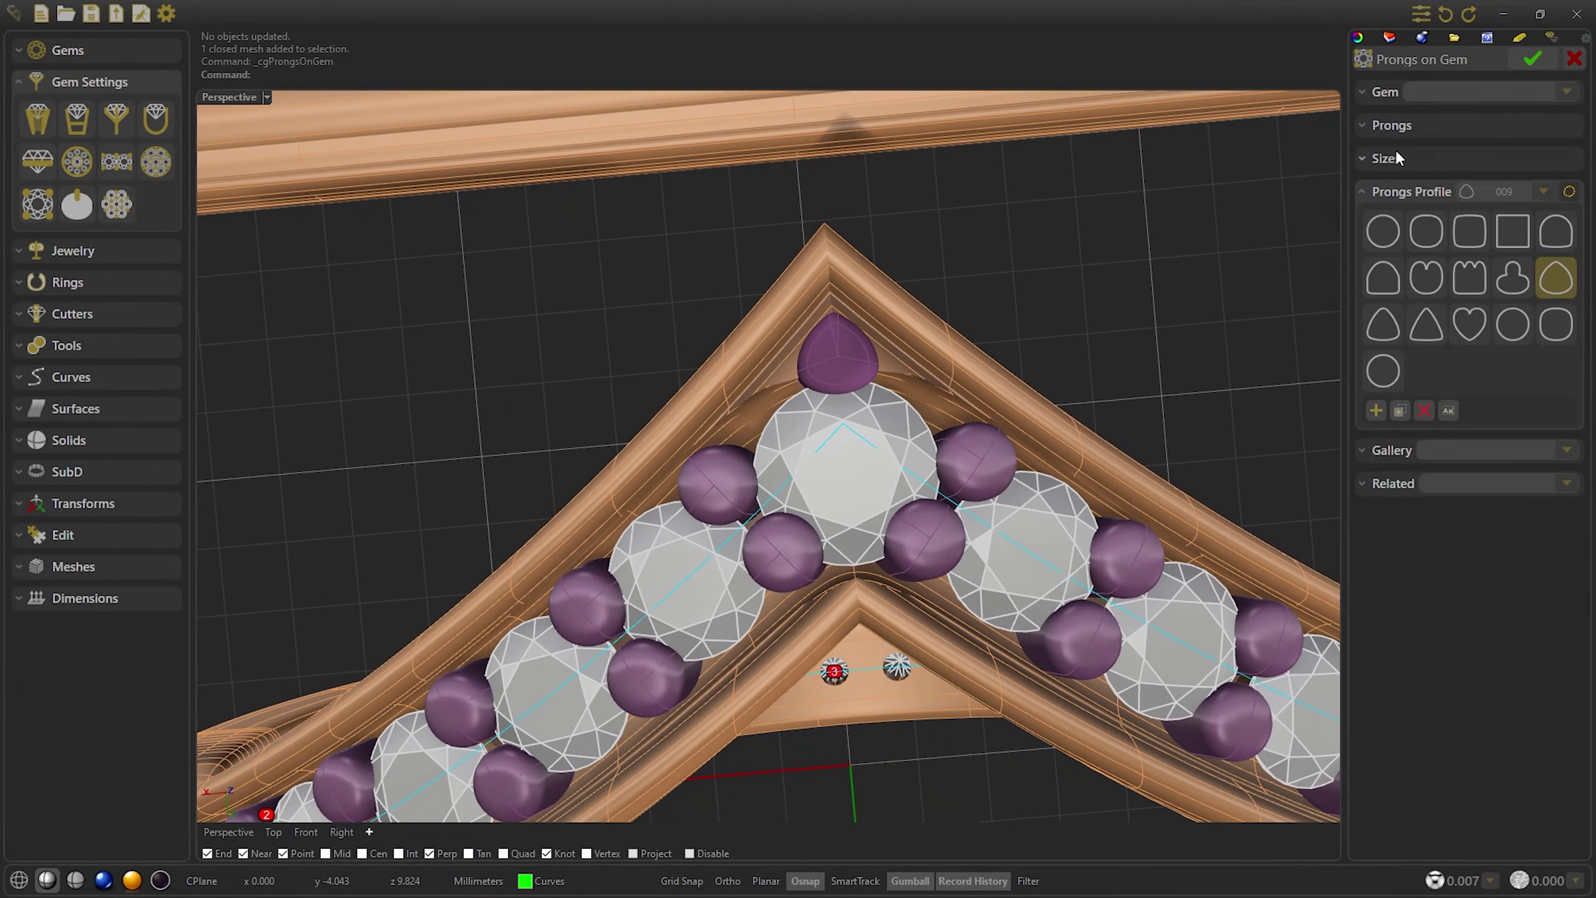
Set the tip prong's diameter to 0.75, height to 0.30 and taper to 0.20, and accept it
{"action": "left_click", "coordinate": [1386, 158]}
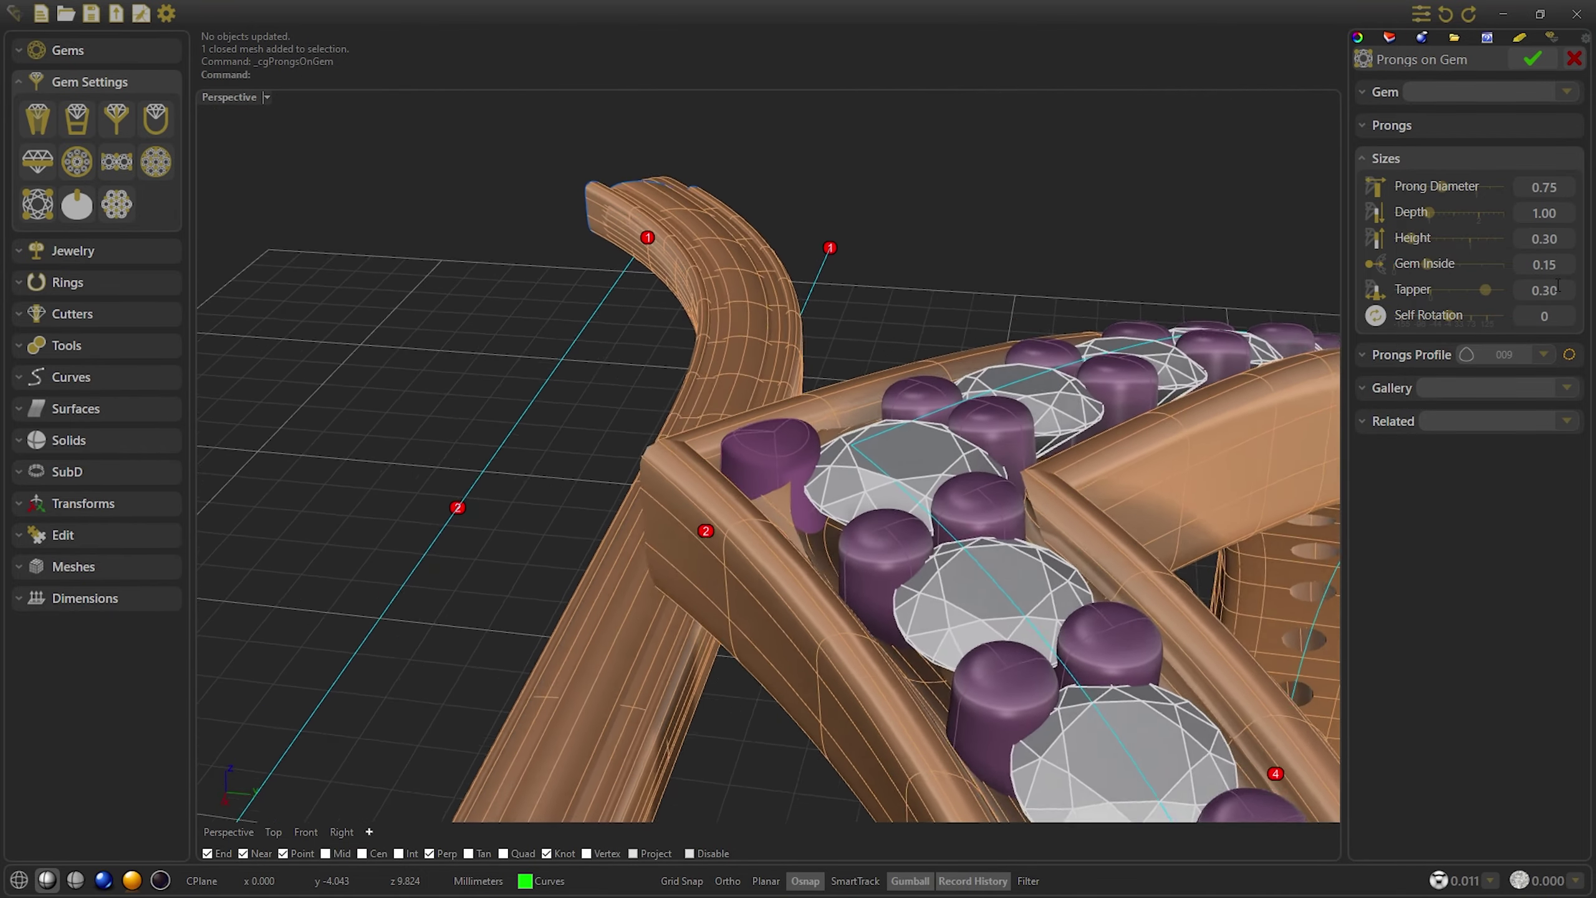
{"action": "scroll", "coordinate": [1558, 285], "scroll_direction": "up", "scroll_amount": 4}
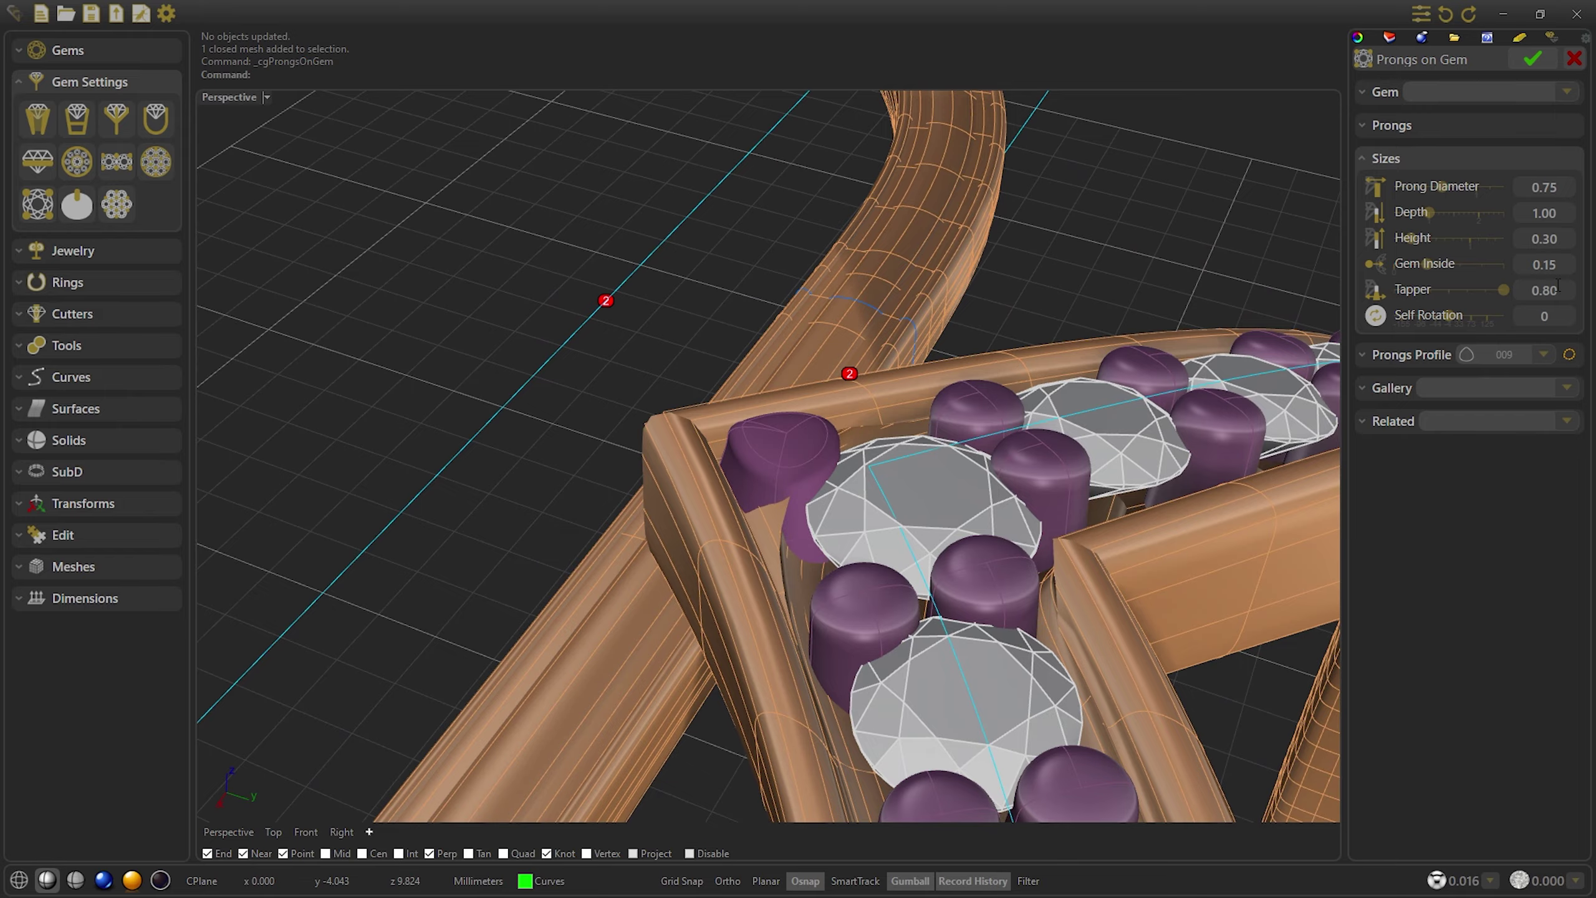
{"action": "scroll", "coordinate": [1558, 285], "scroll_direction": "down", "scroll_amount": 2}
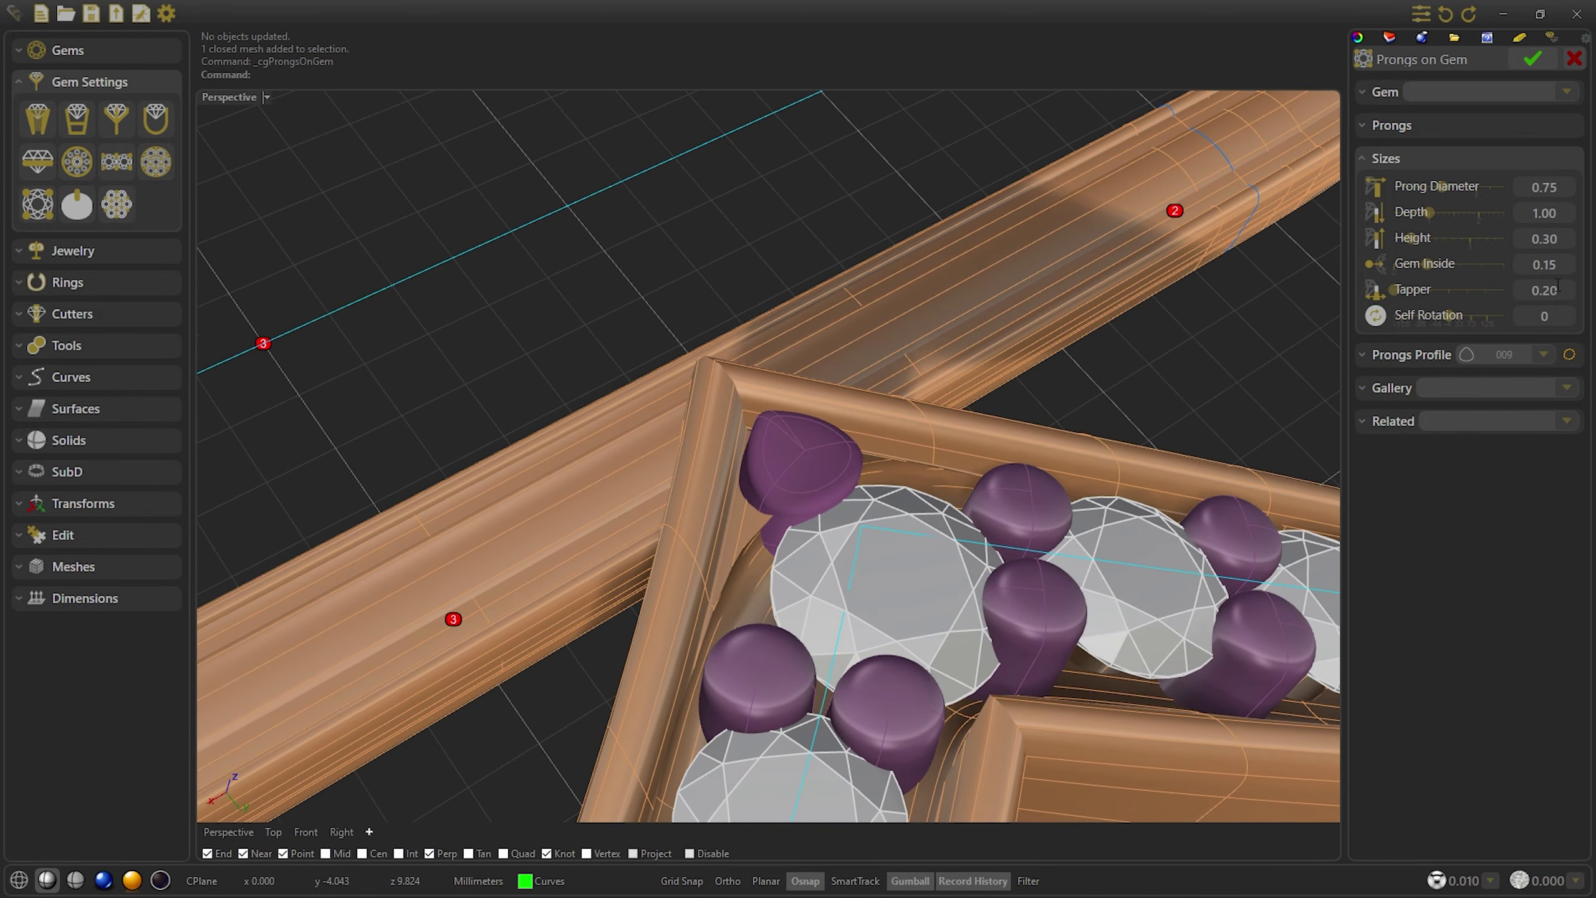
{"action": "left_click", "coordinate": [1537, 58]}
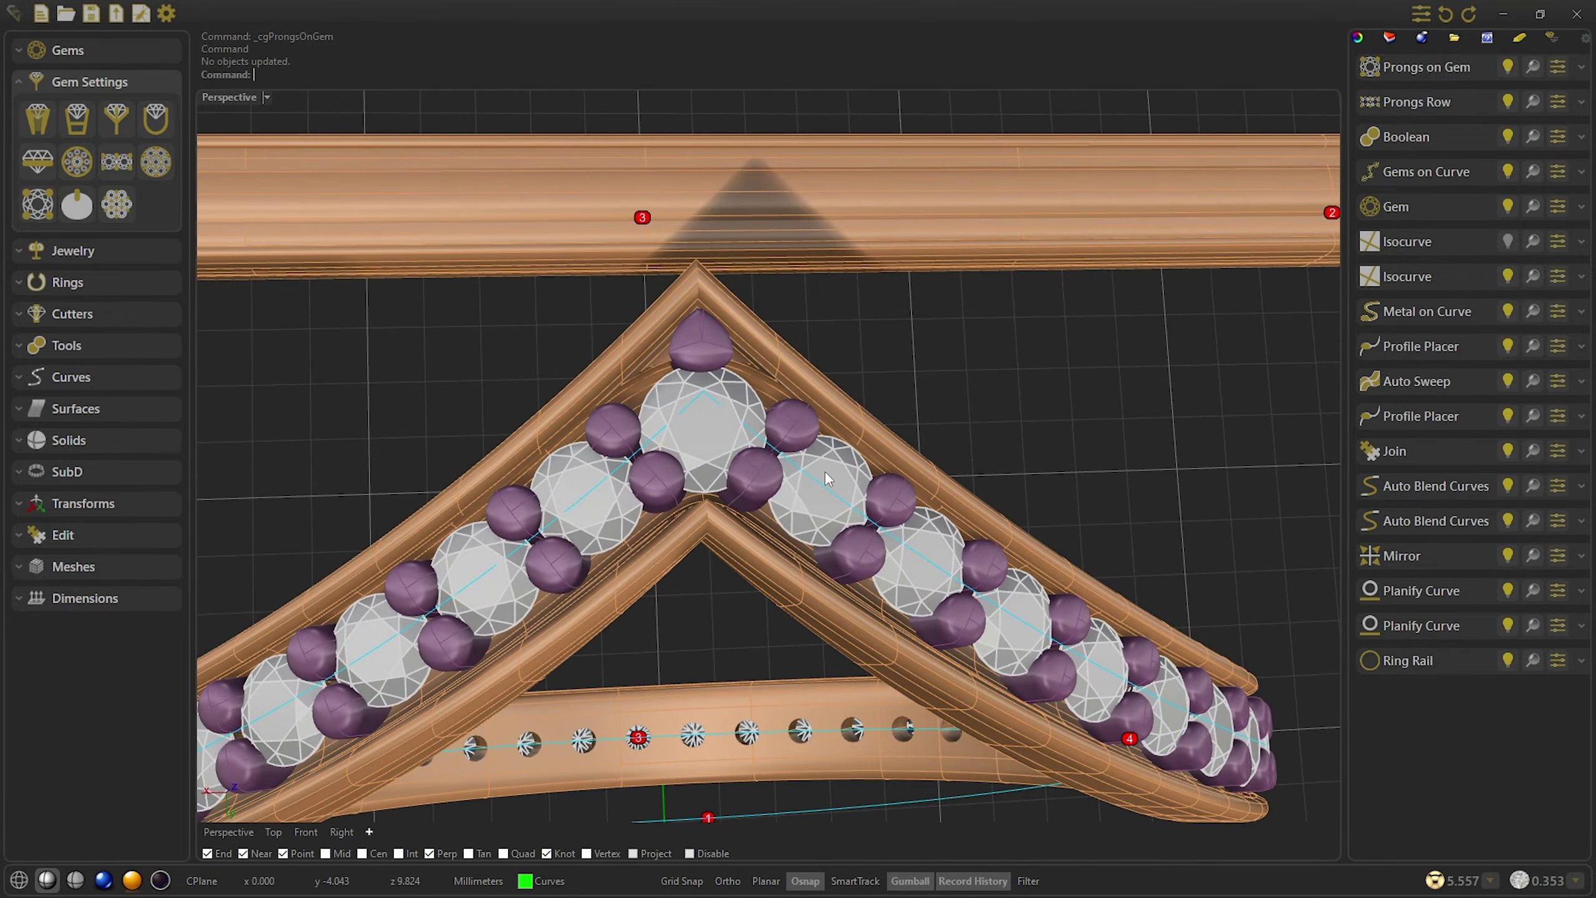
In rendered display, extract the channel cutter from the Boolean nested within the ring's Boolean as a separate object
{"action": "left_click", "coordinate": [162, 880]}
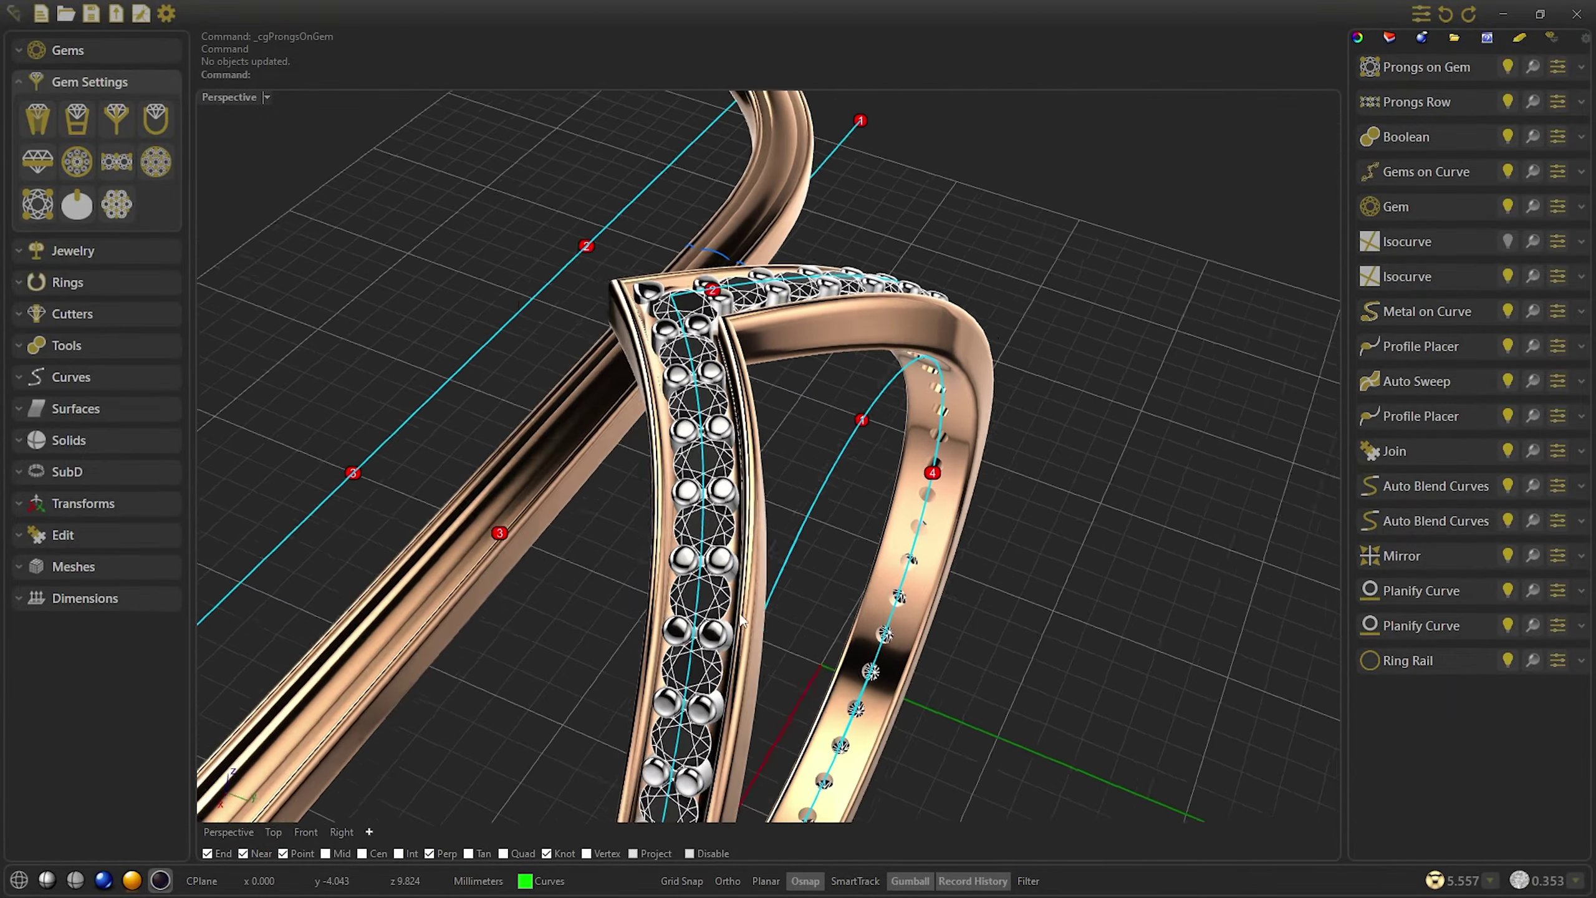
{"action": "left_click", "coordinate": [1489, 143]}
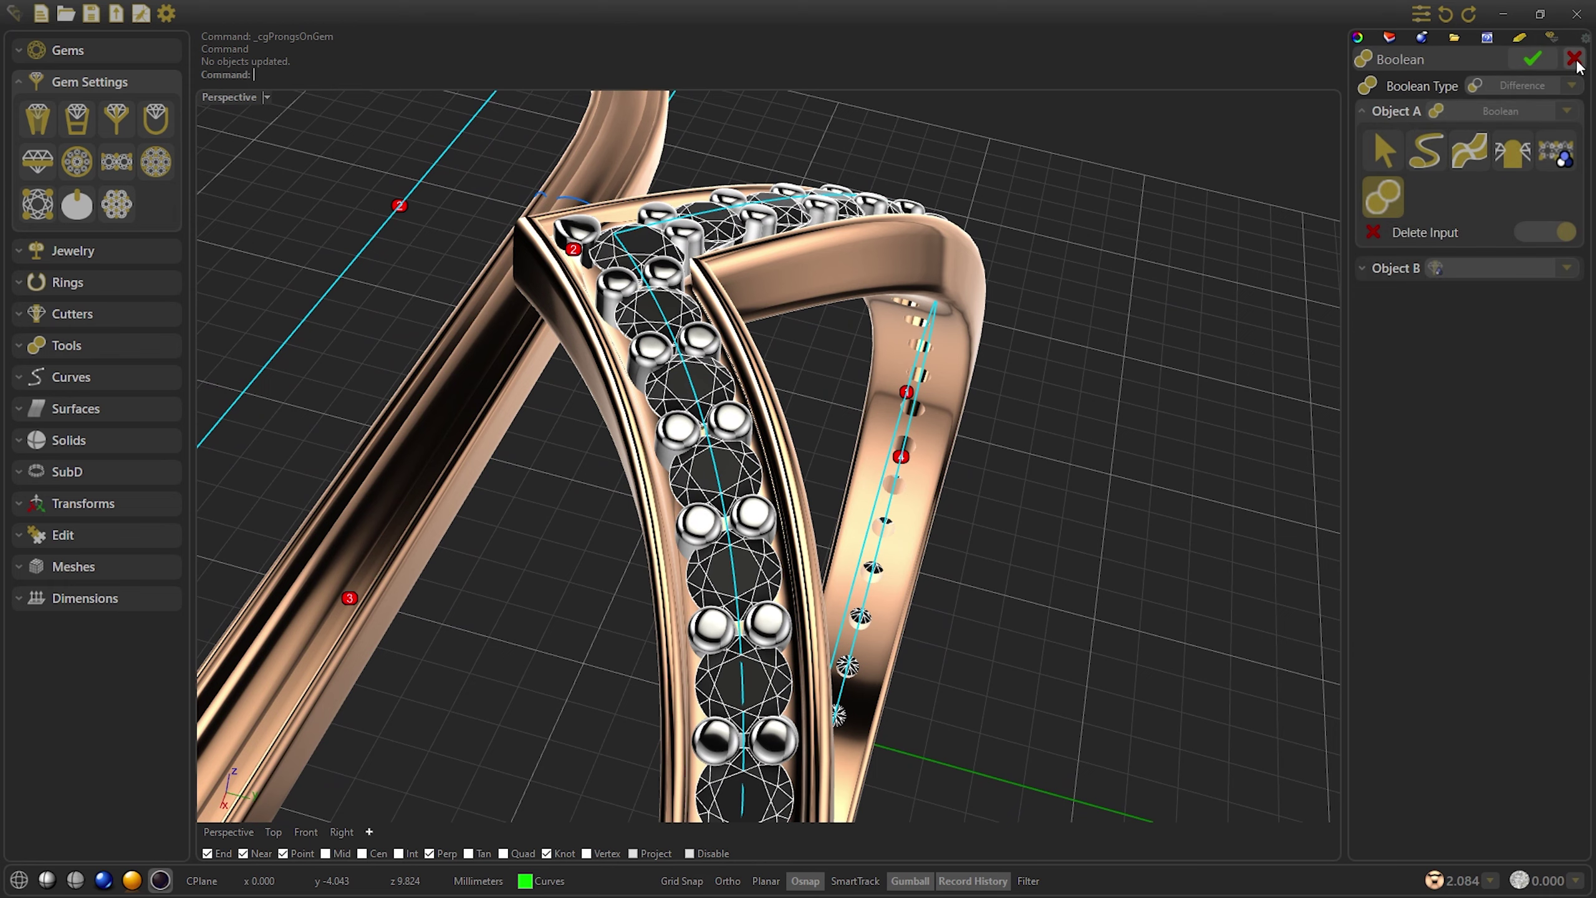
{"action": "left_click", "coordinate": [1575, 59]}
{"action": "left_click", "coordinate": [1582, 136]}
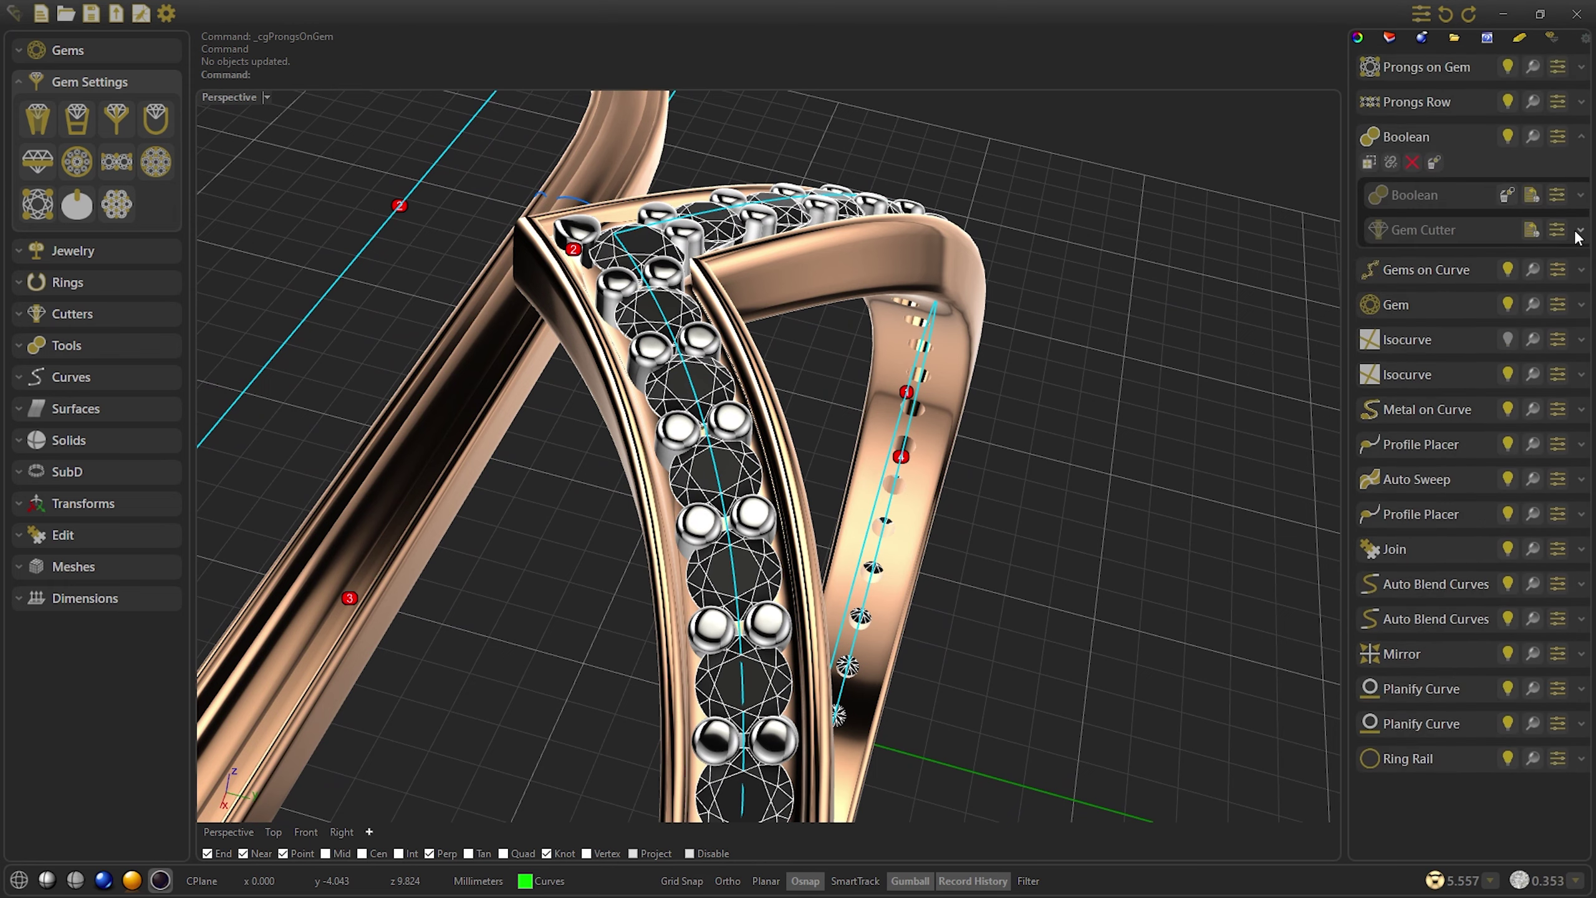
{"action": "left_click", "coordinate": [1579, 197]}
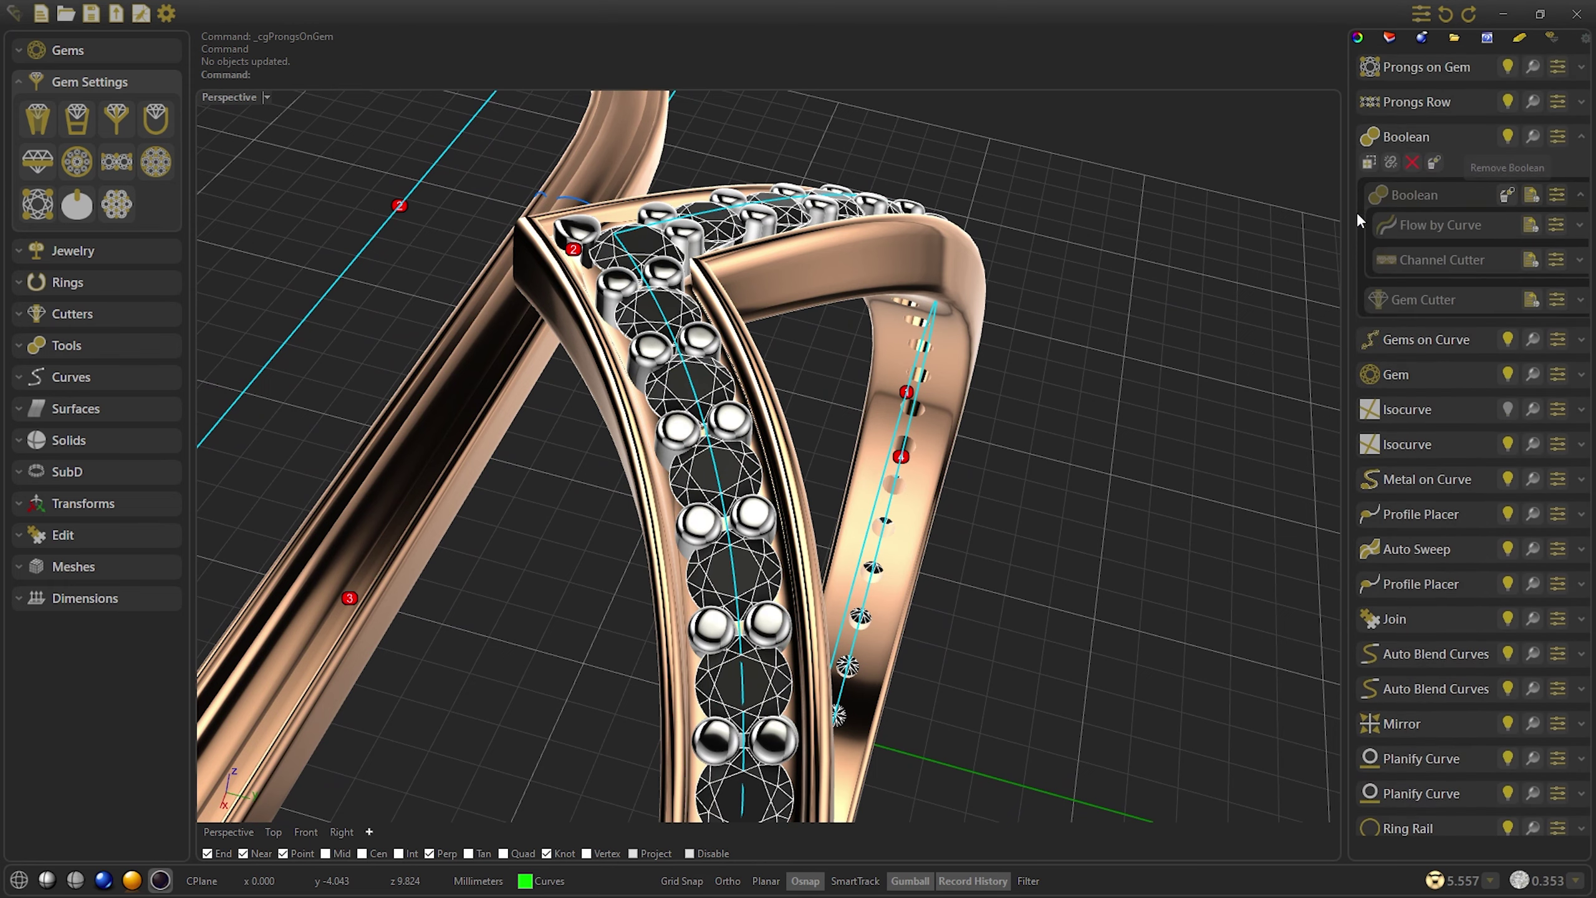
{"action": "left_click", "coordinate": [1531, 259]}
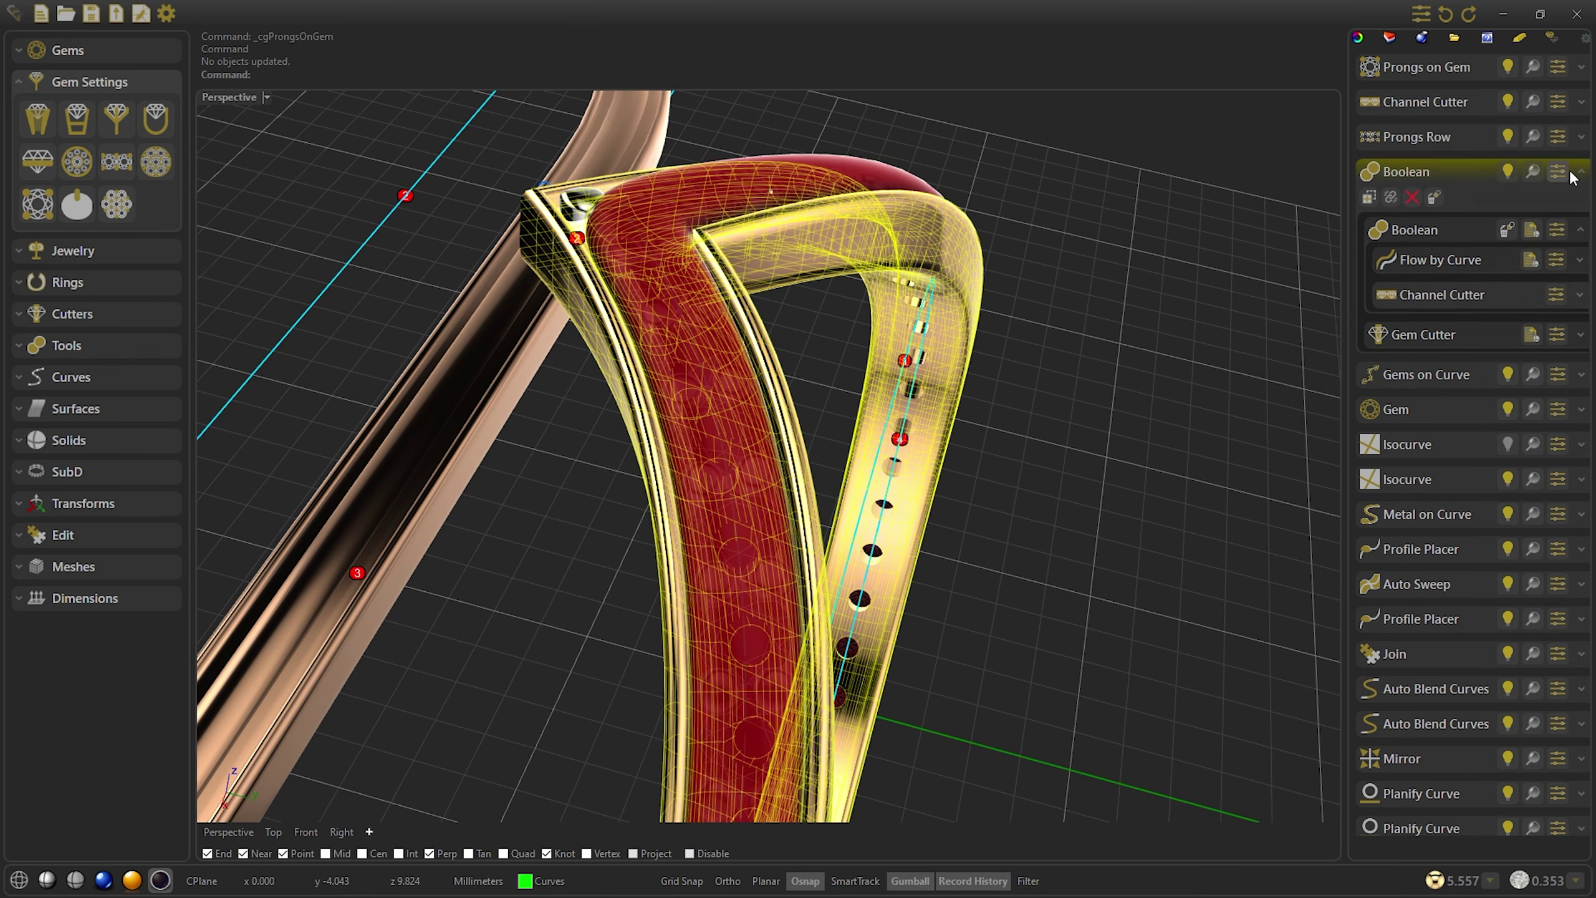
Set the extracted channel cutter's lateral distance to 0.100 and accept the change
{"action": "left_click", "coordinate": [1558, 102]}
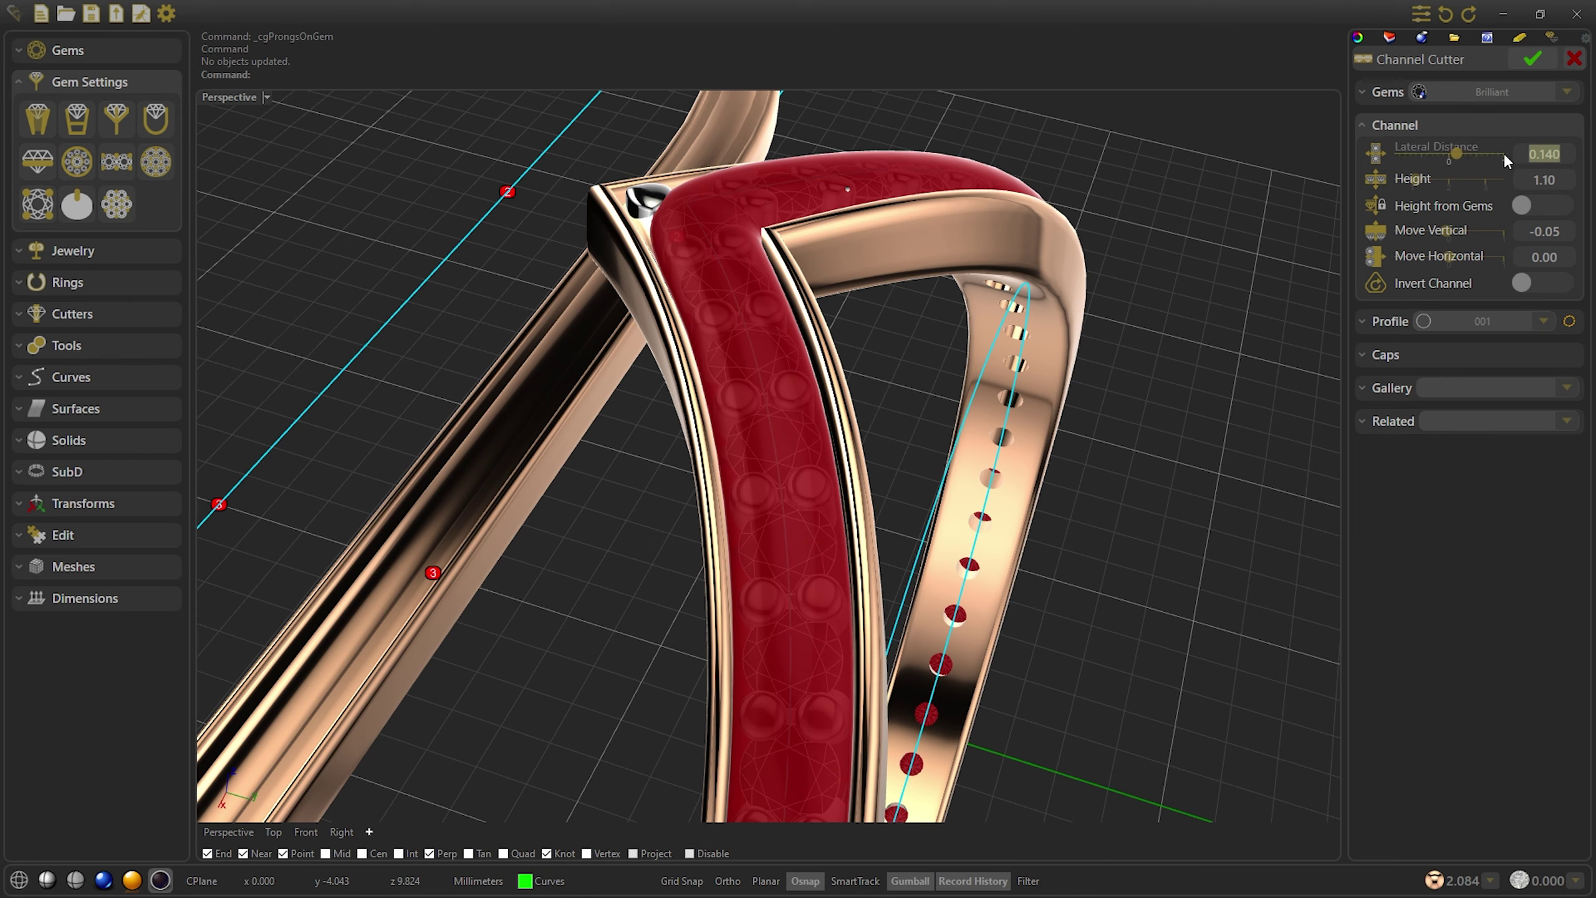
{"action": "key", "text": "BackSpace"}
{"action": "key", "text": "BackSpace"}
{"action": "key", "text": "Return"}
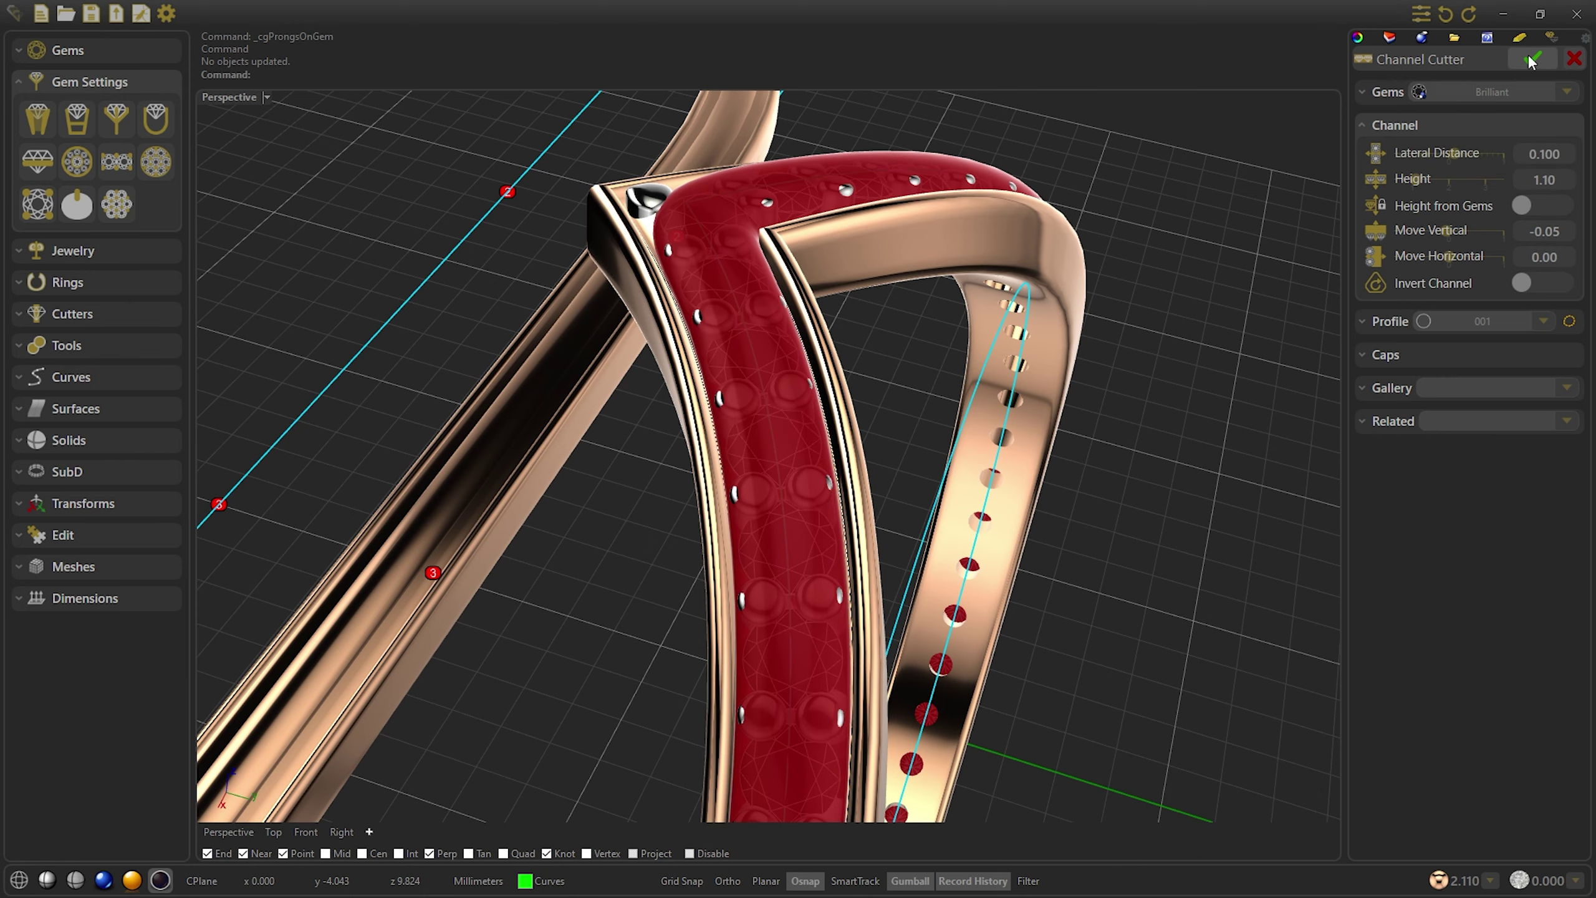
{"action": "left_click", "coordinate": [1531, 60]}
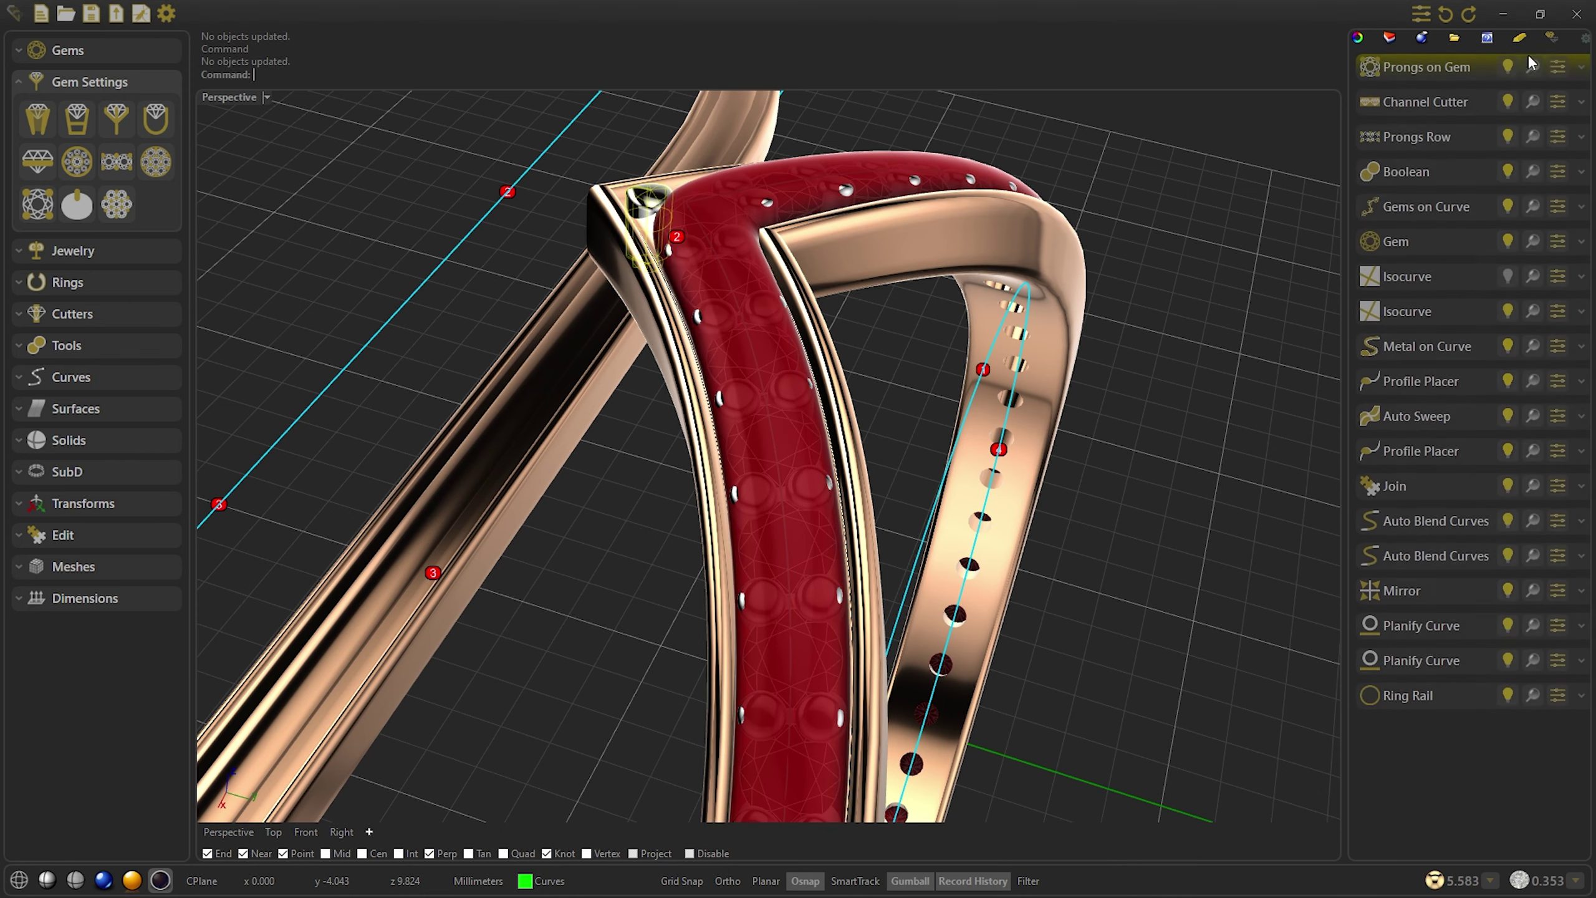
Hide the channel cutter, inspect the gems and prongs along the V, and switch the viewport to shaded display
{"action": "left_click", "coordinate": [1509, 101]}
{"action": "scroll", "coordinate": [1220, 129], "scroll_direction": "up", "scroll_amount": 10}
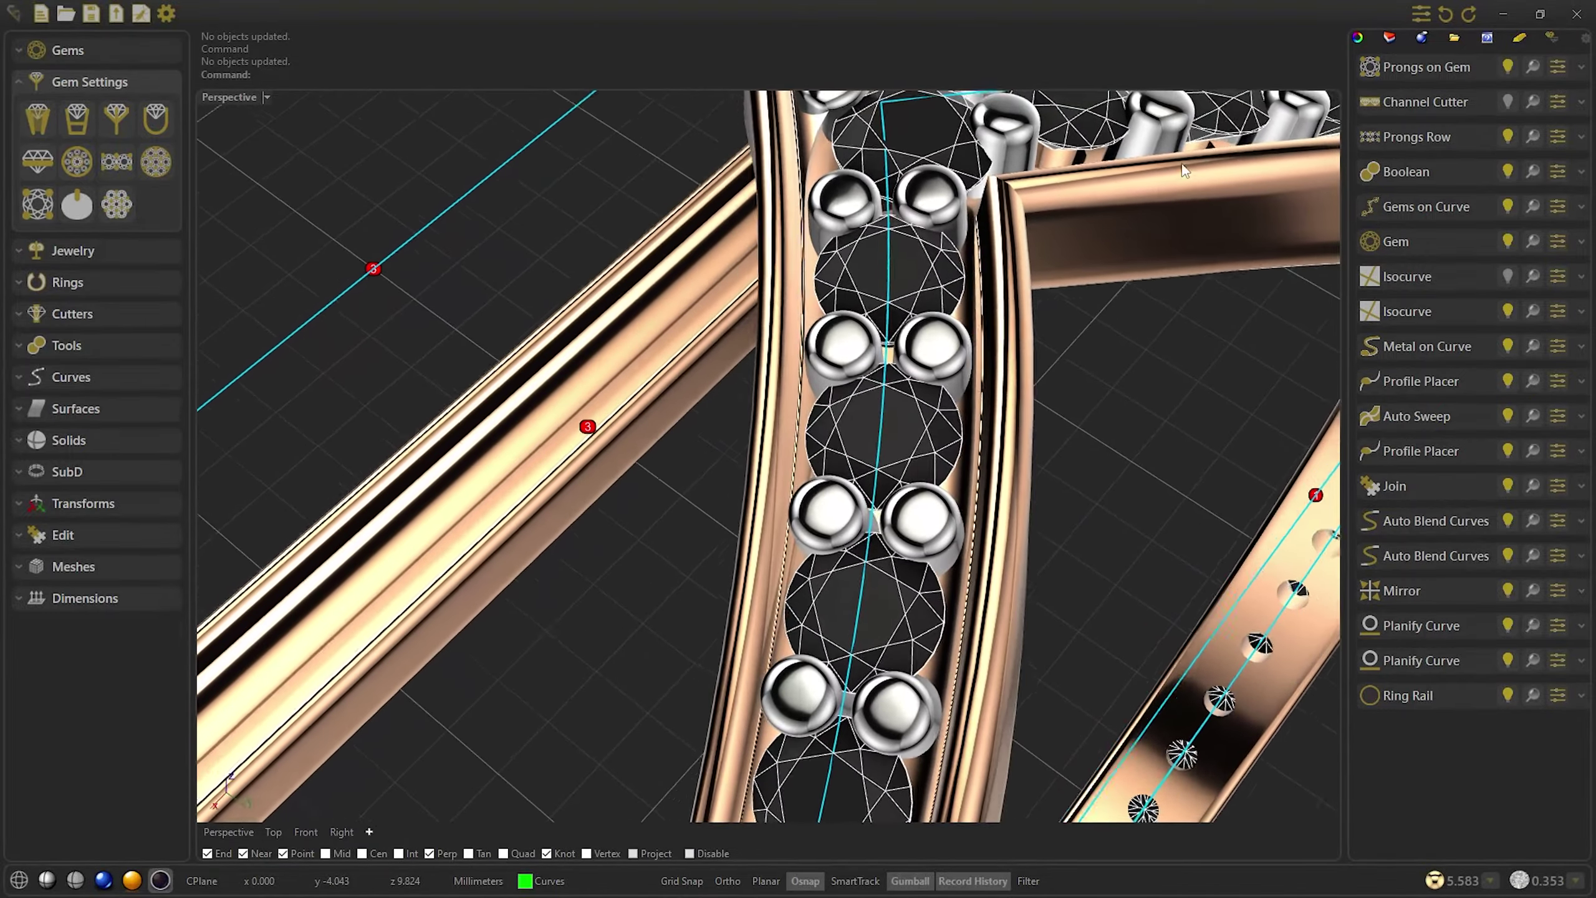
{"action": "key", "text": "ctrl+shift+e"}
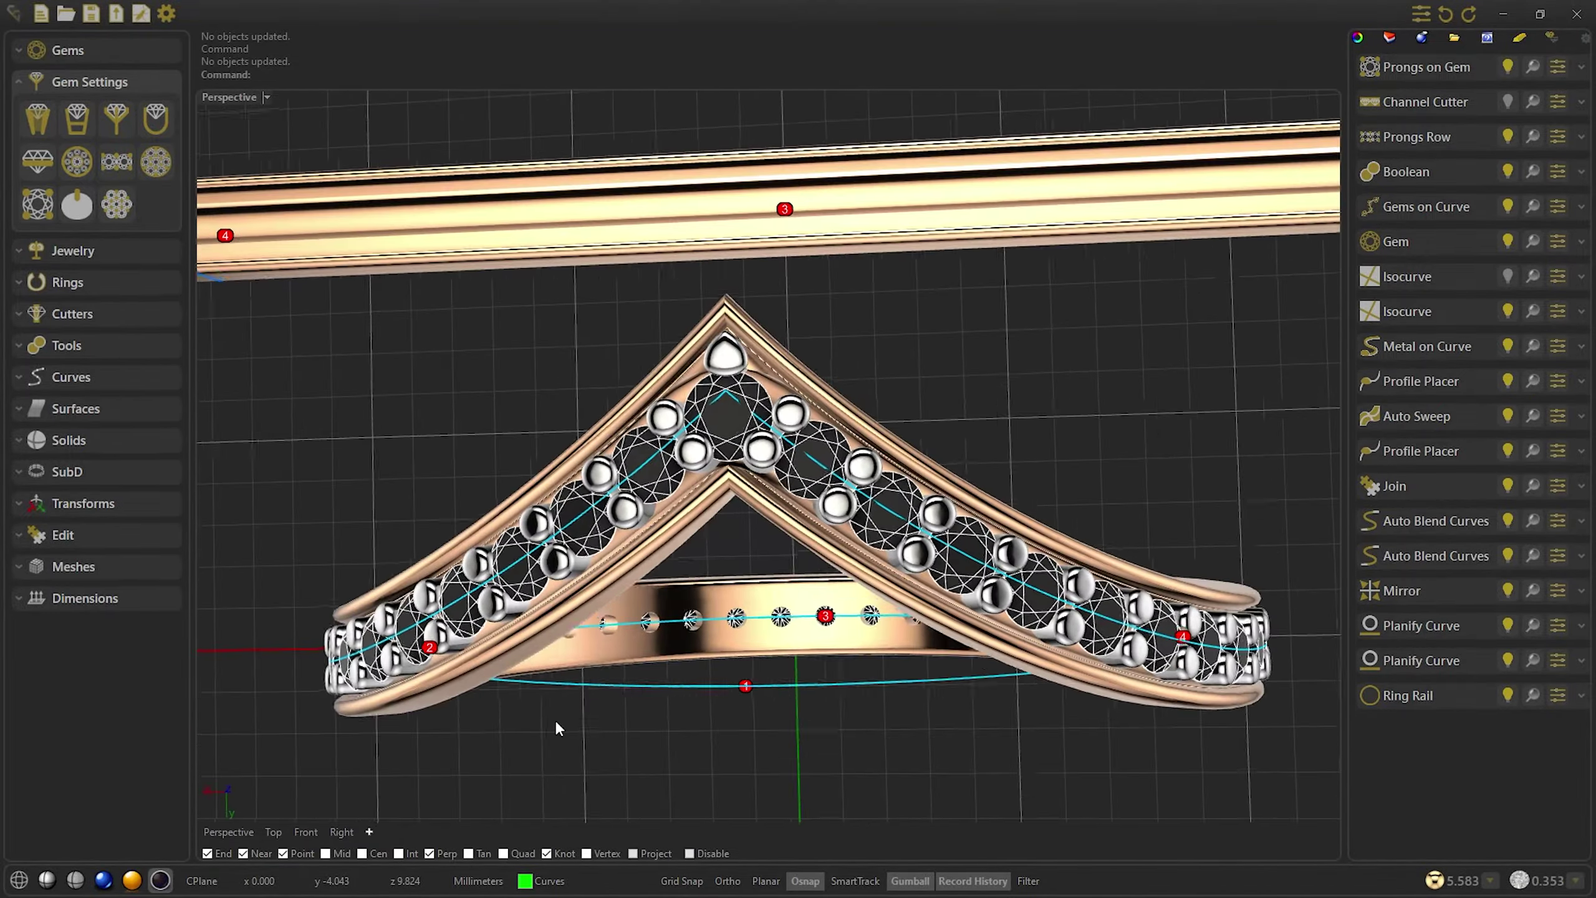
{"action": "left_click", "coordinate": [47, 879]}
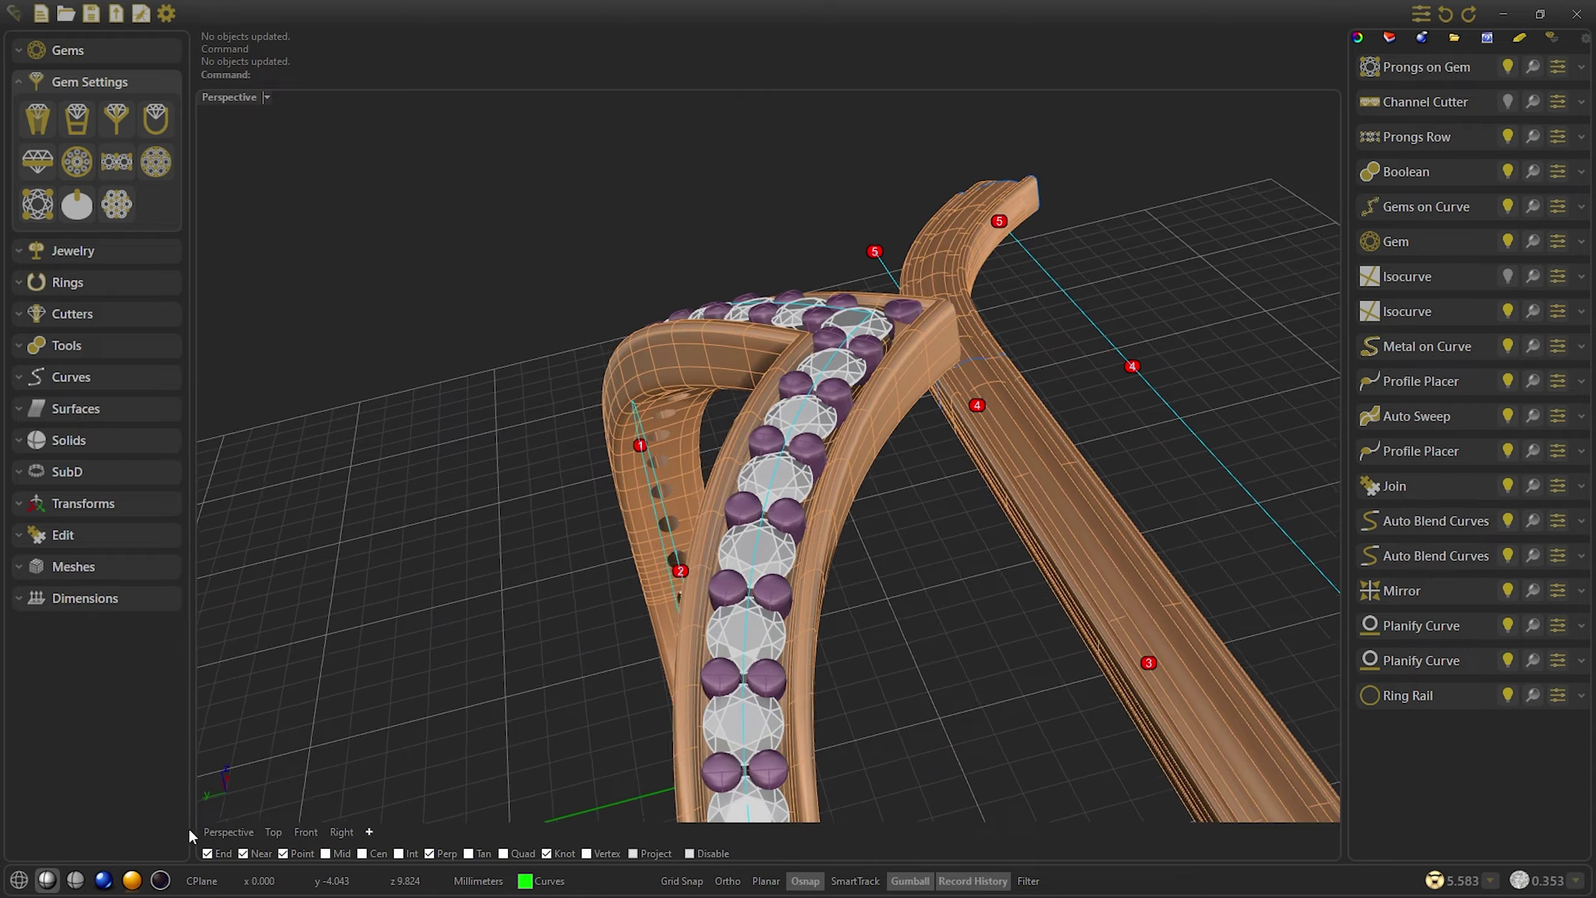
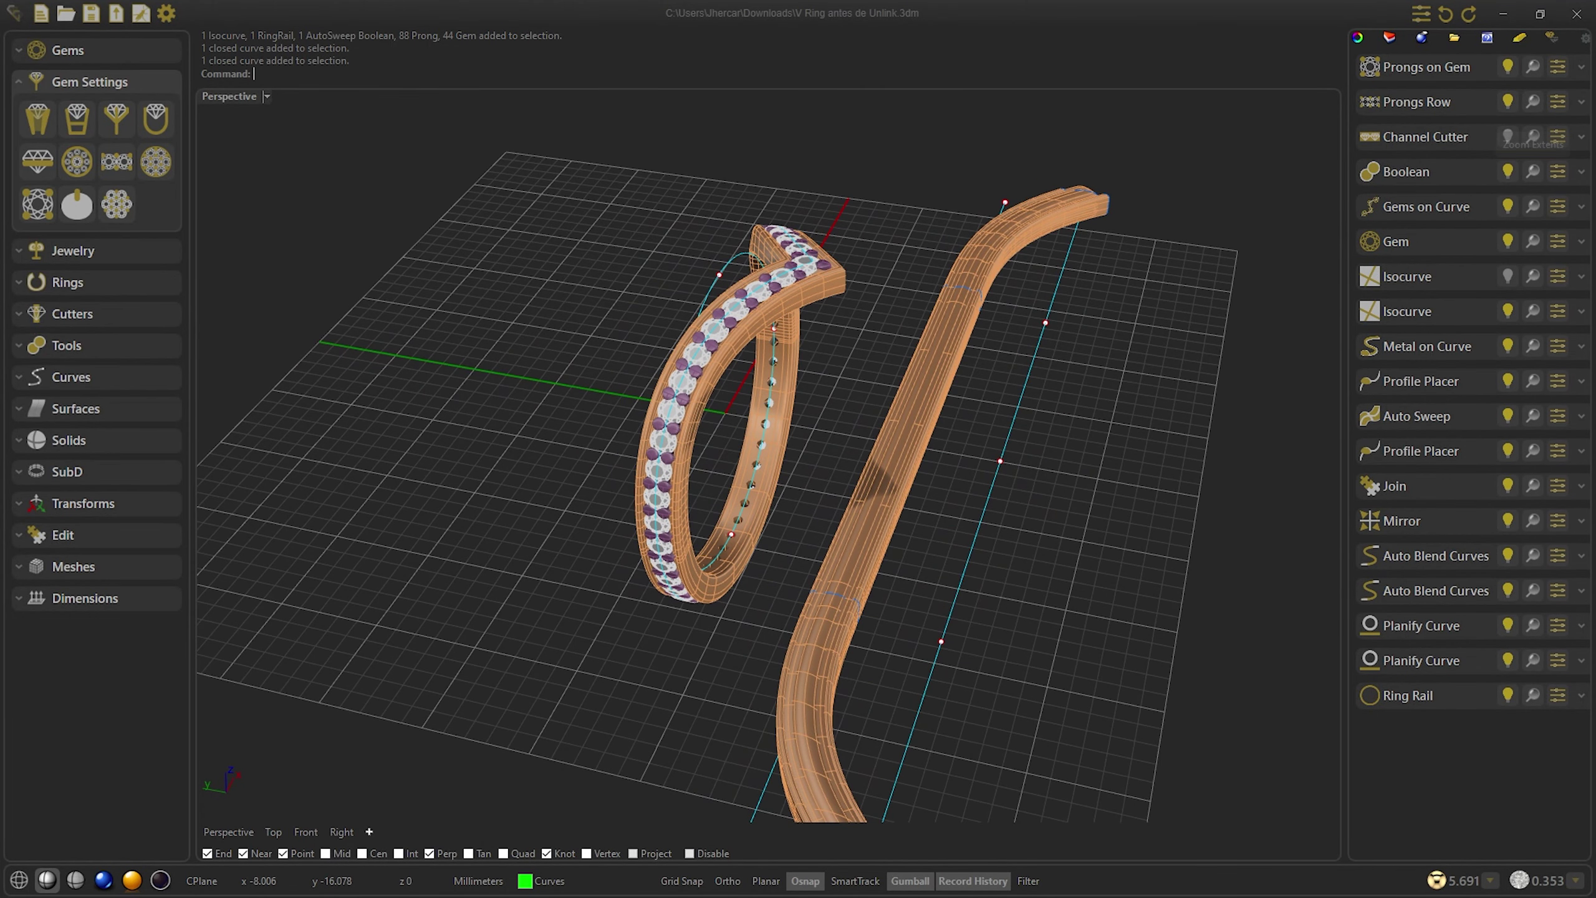
Create an Offset Gem Curve from the ring rail with a vertical offset of about -2.40 and accept it
{"action": "left_click", "coordinate": [151, 349]}
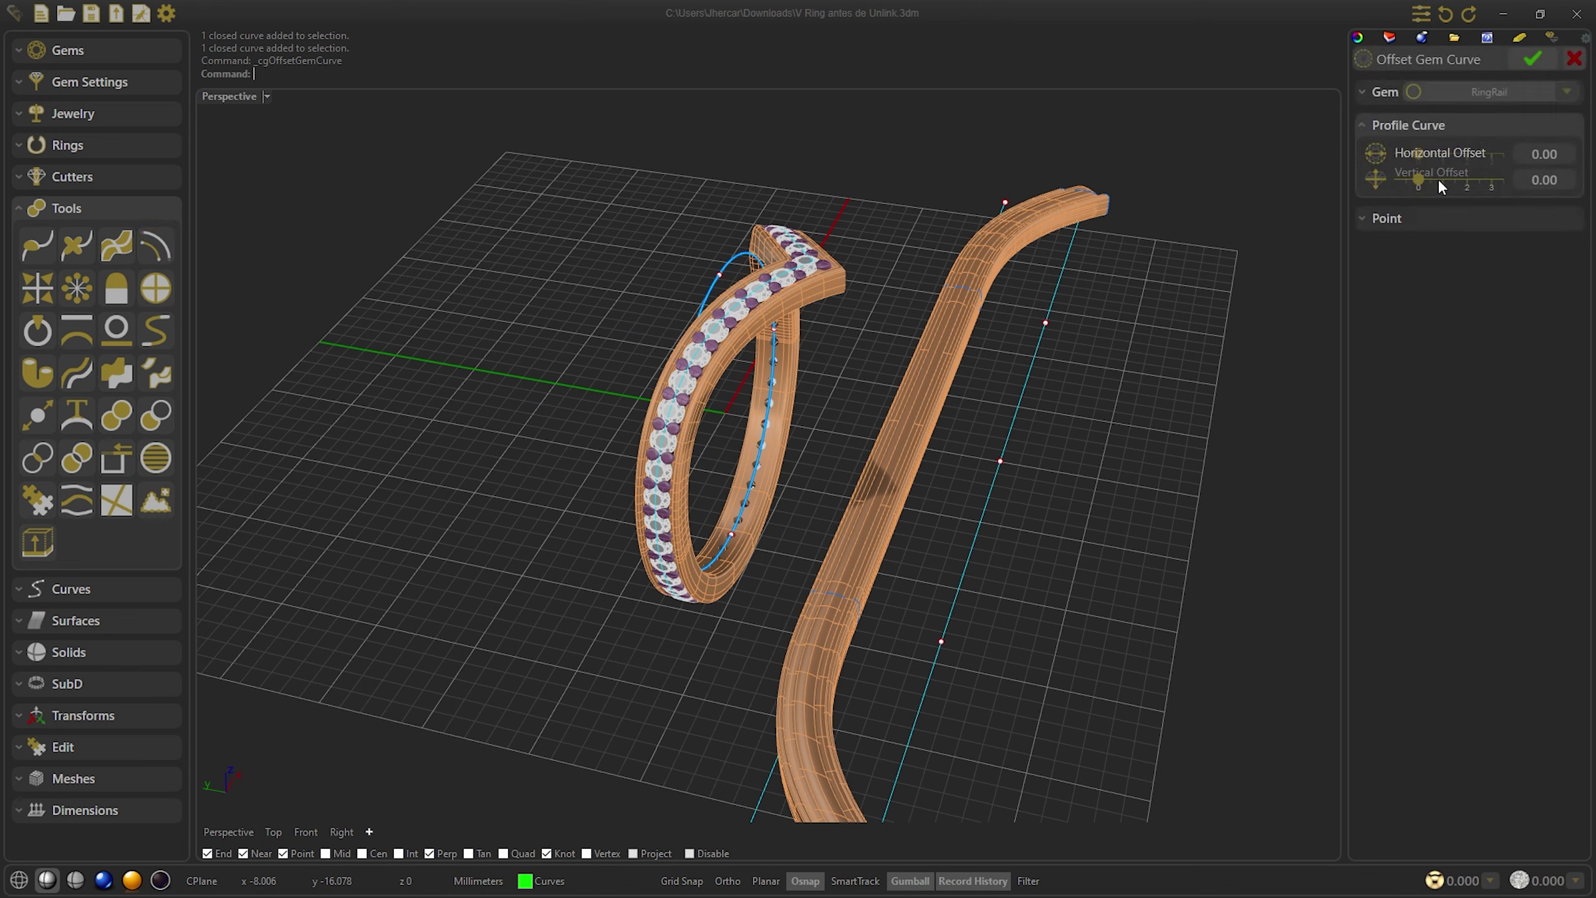
{"action": "left_click_drag", "start_coordinate": [1439, 181], "coordinate": [1363, 182]}
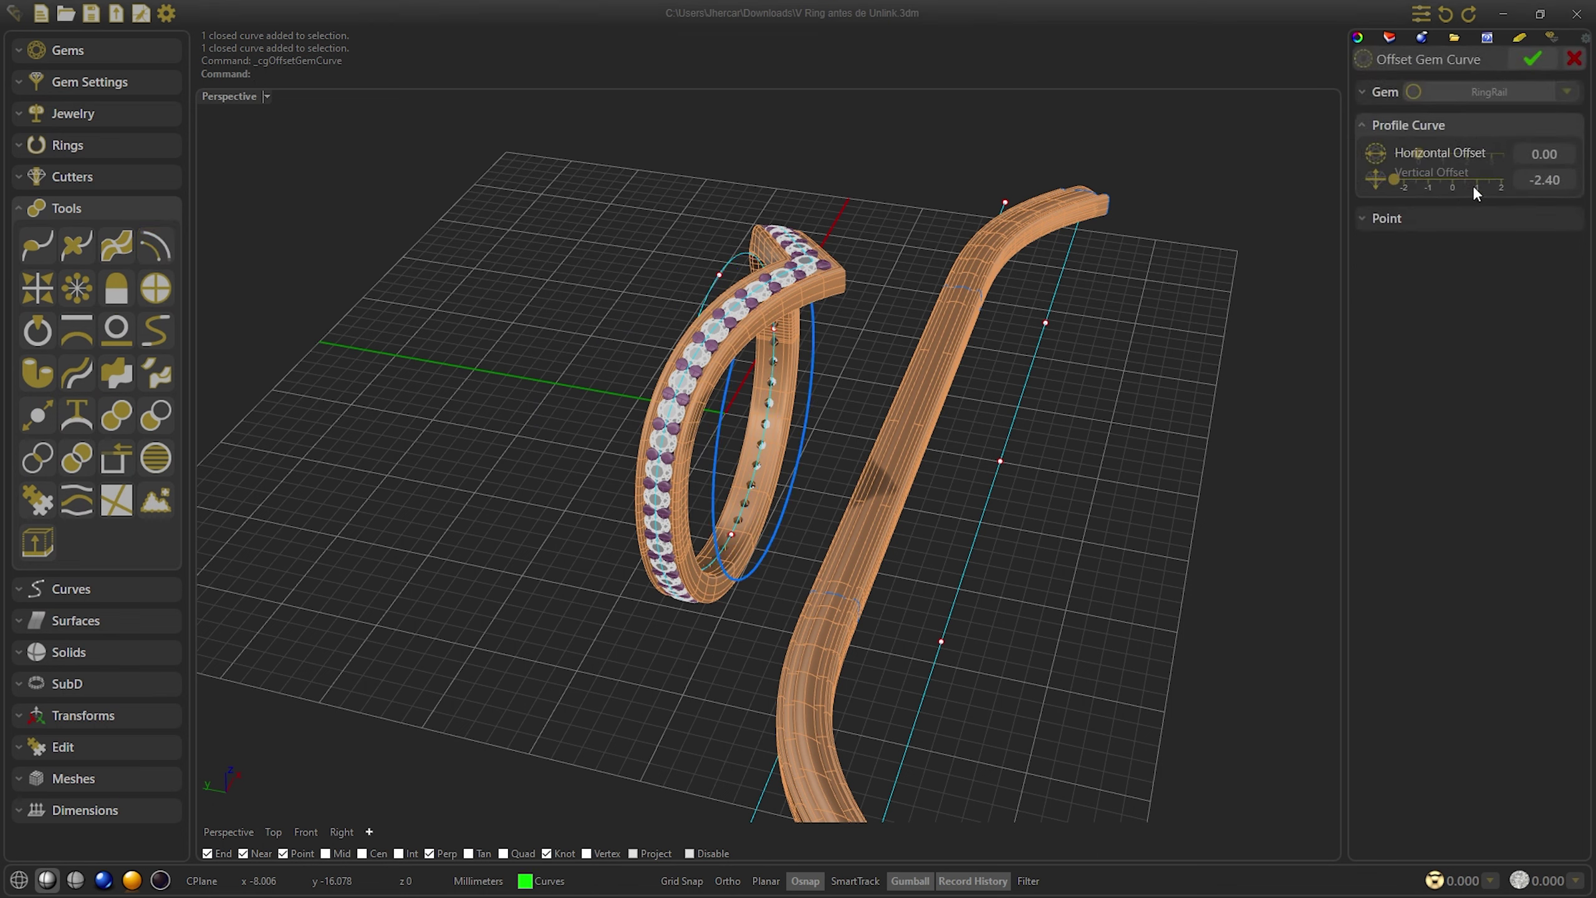
{"action": "scroll", "coordinate": [1473, 186], "scroll_direction": "down", "scroll_amount": 3}
{"action": "left_click", "coordinate": [1532, 60]}
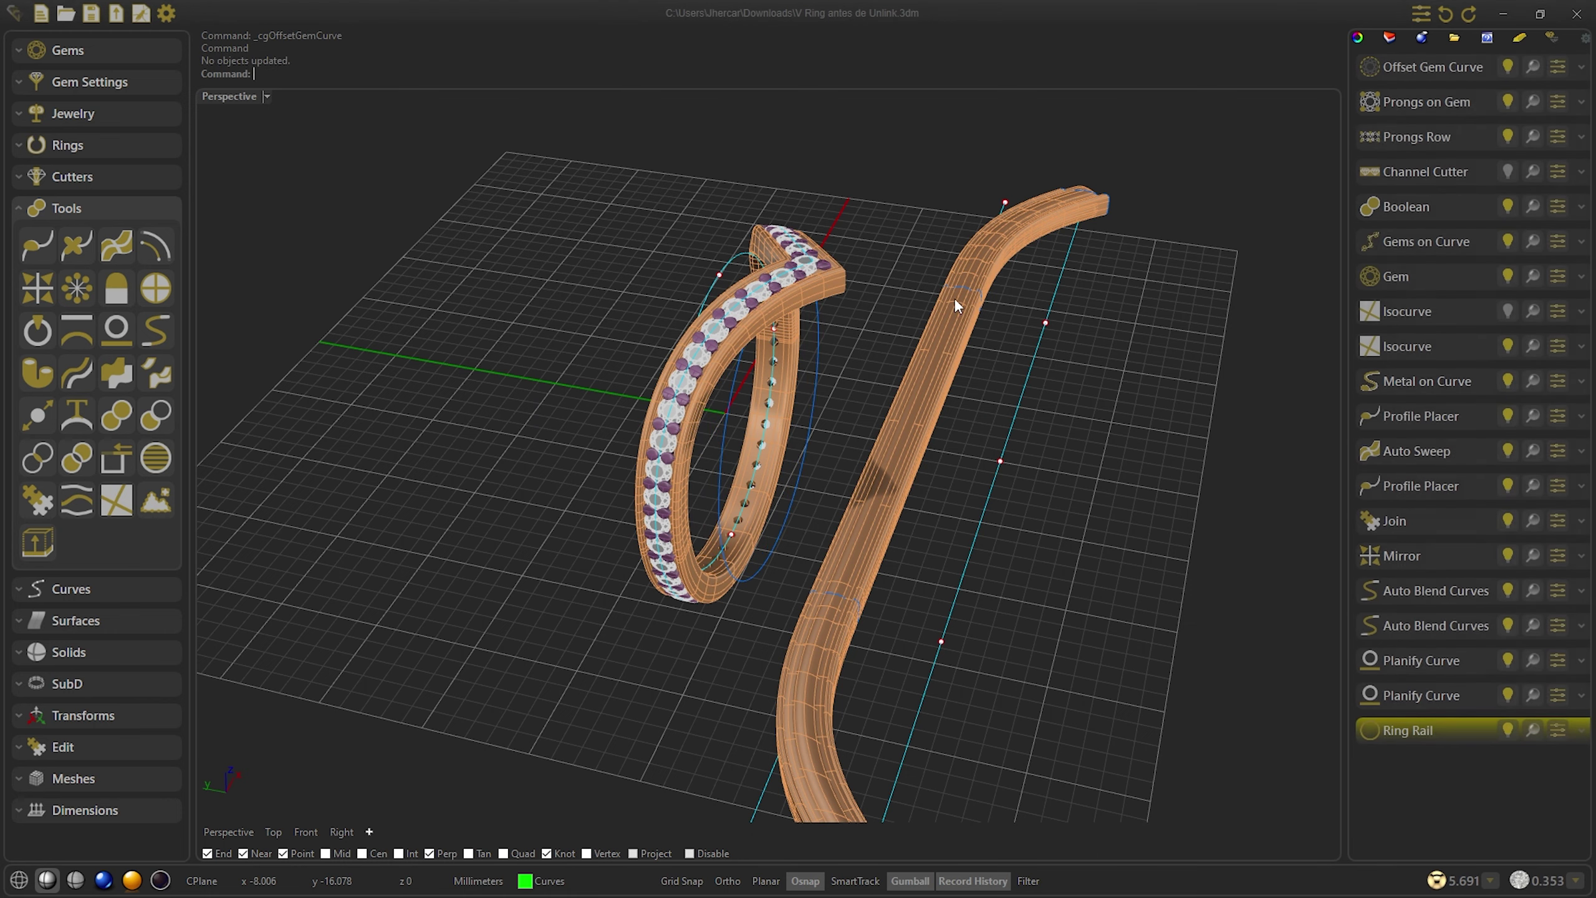
Hide the Metal on Curve solid that overlaps the unrolled sweep
{"action": "left_click", "coordinate": [949, 336]}
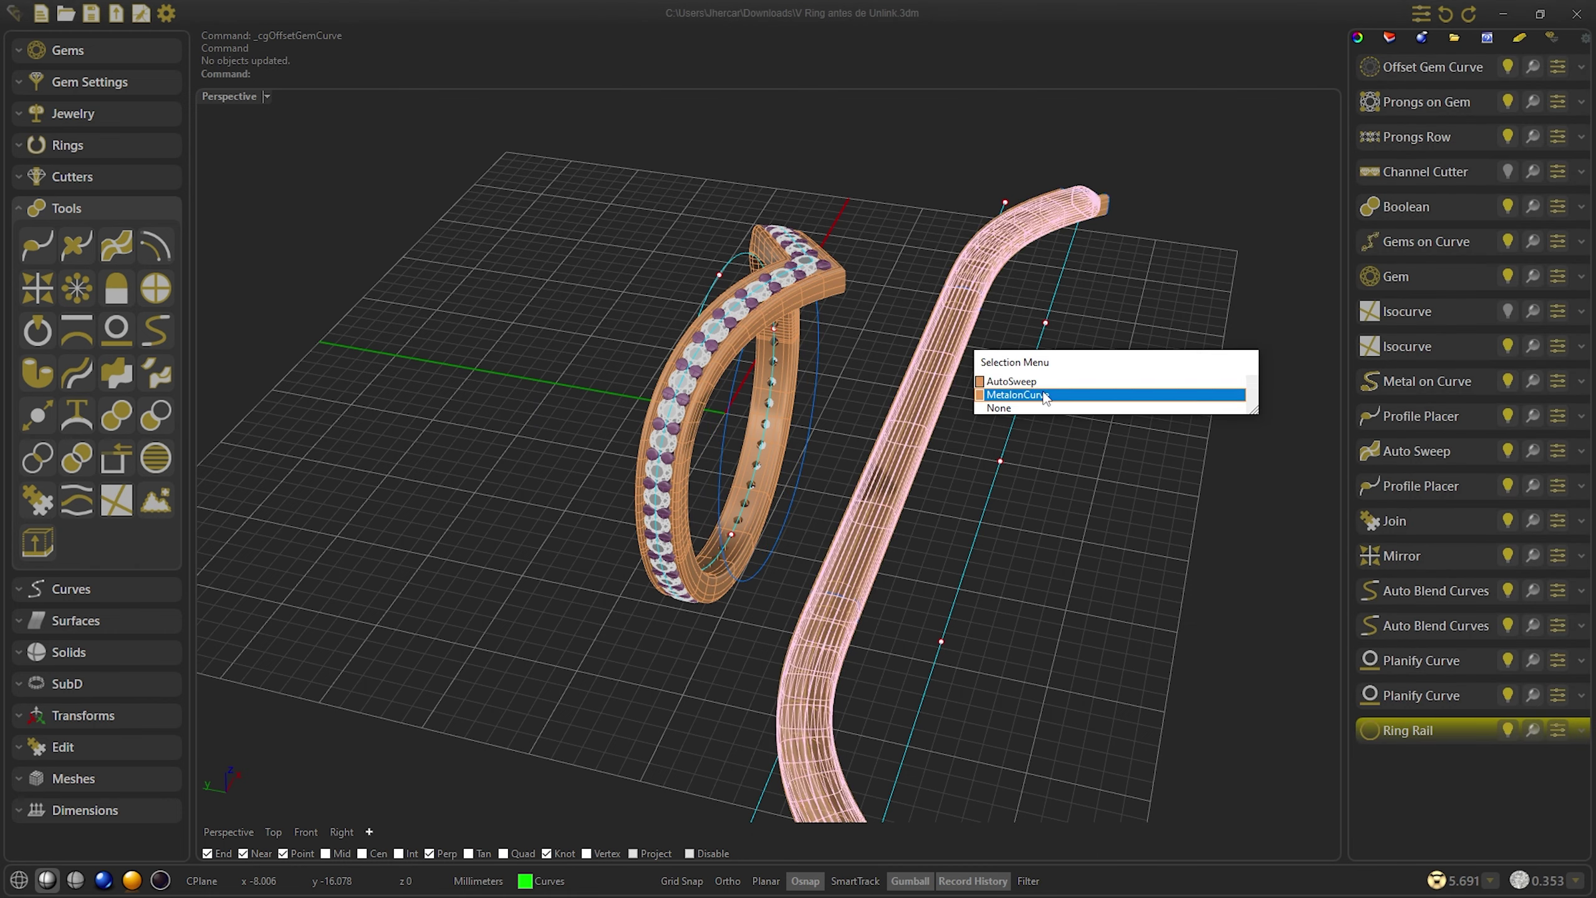
{"action": "left_click", "coordinate": [1045, 397]}
{"action": "left_click", "coordinate": [1102, 348]}
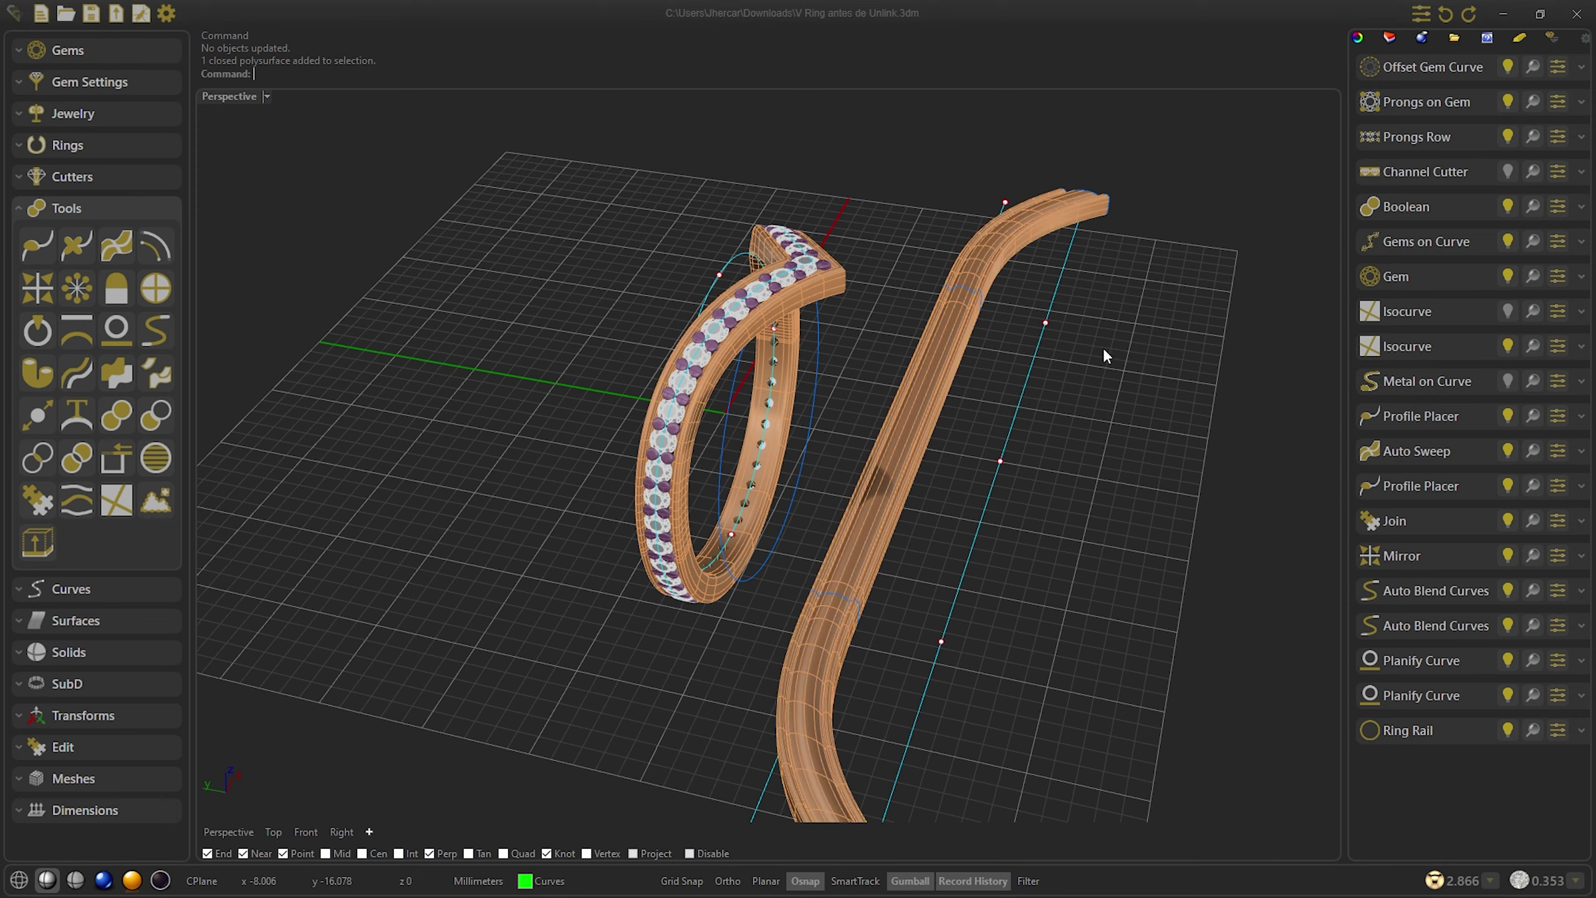
Extract the Flow by Curve ring from the Boolean nested within the ring's Boolean as a separate object
{"action": "right_click_drag", "start_coordinate": [970, 320], "coordinate": [886, 362]}
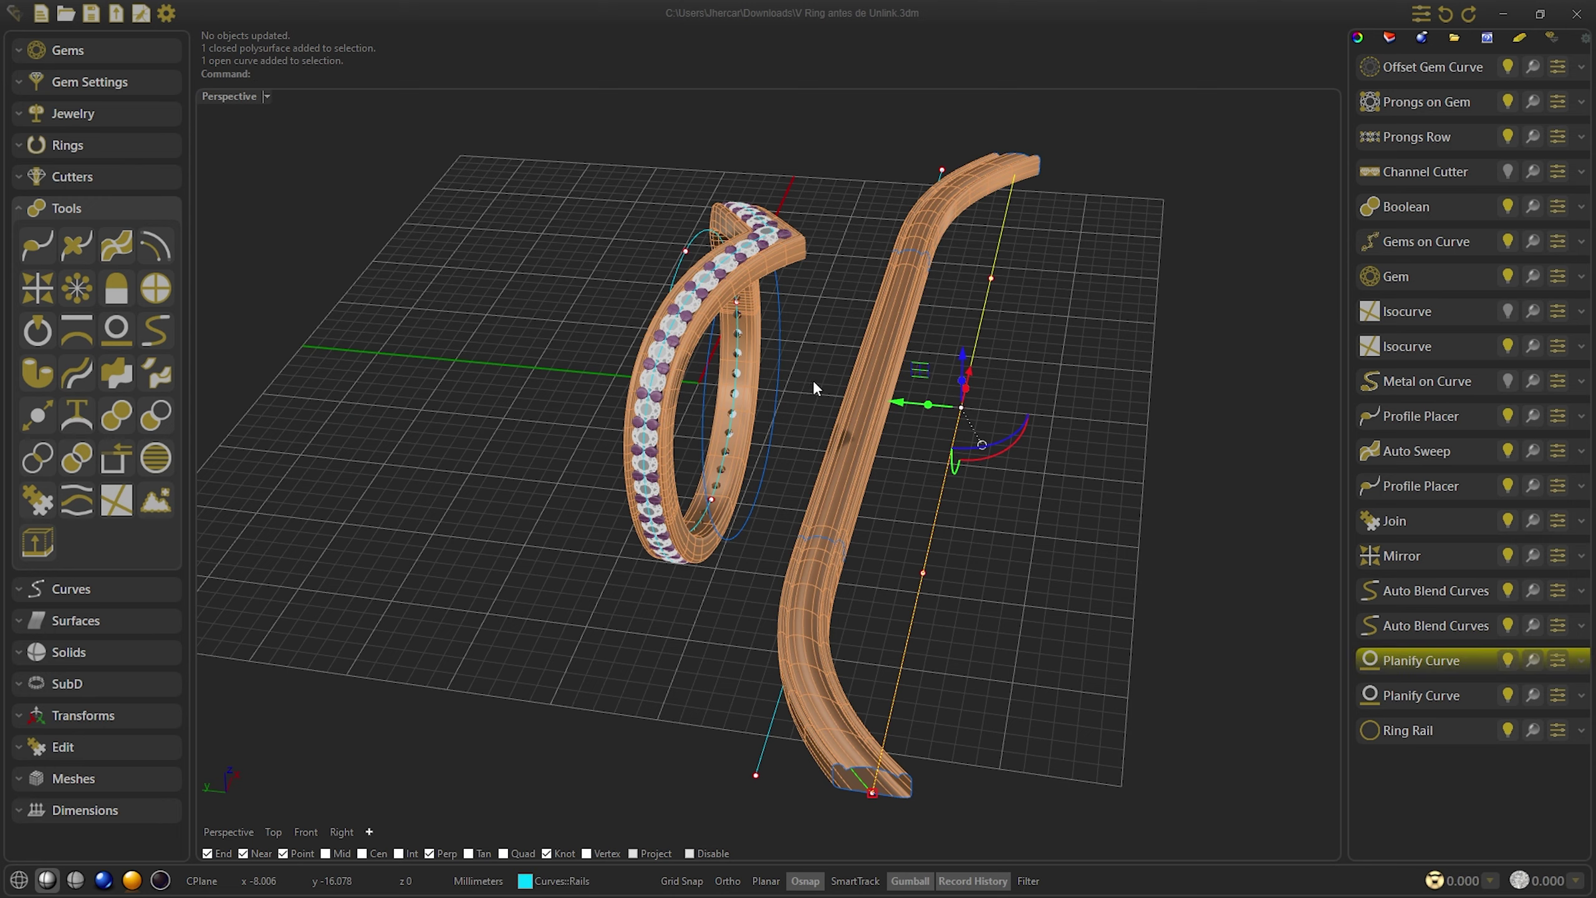
{"action": "left_click", "coordinate": [716, 299]}
{"action": "left_click", "coordinate": [1205, 219]}
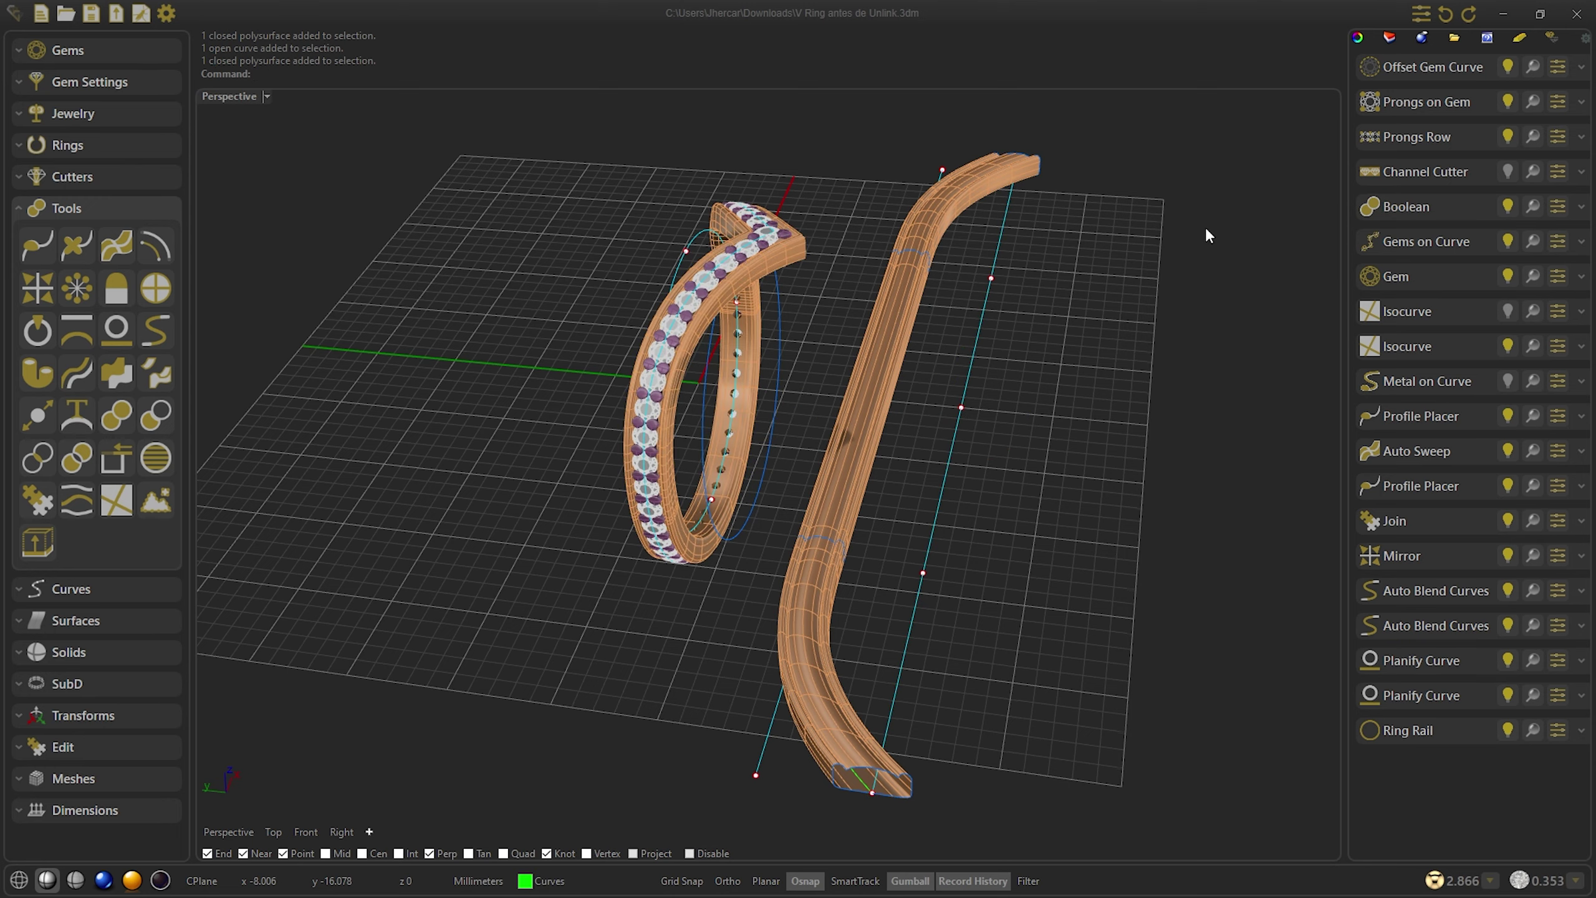
{"action": "key", "text": "Home"}
{"action": "left_click", "coordinate": [1581, 210]}
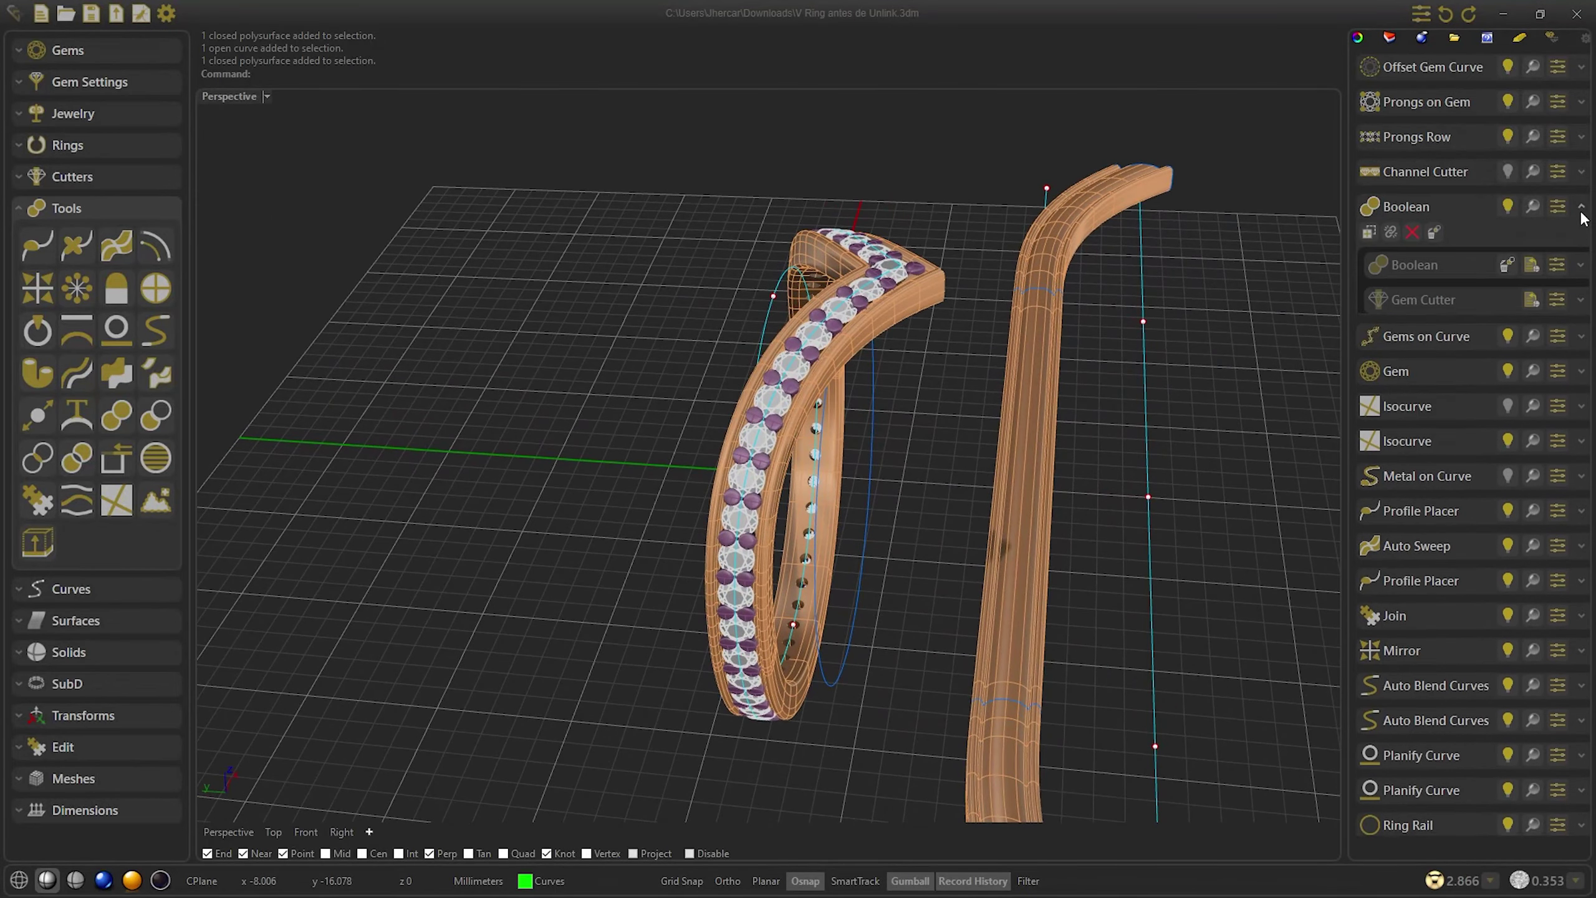
{"action": "left_click", "coordinate": [1581, 265]}
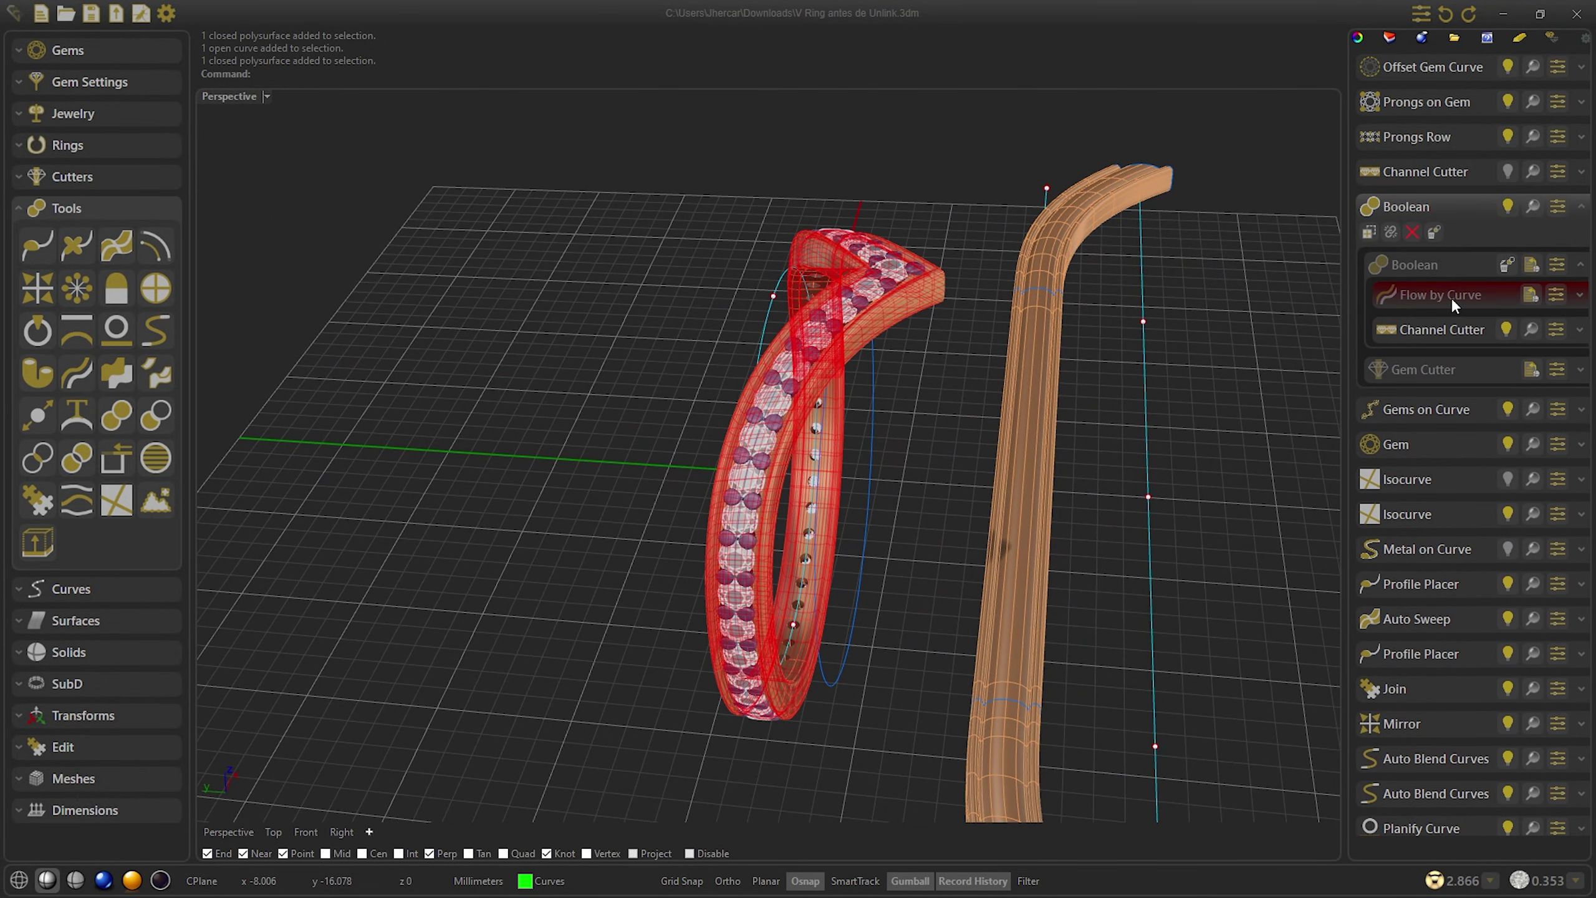
{"action": "left_click", "coordinate": [1529, 294]}
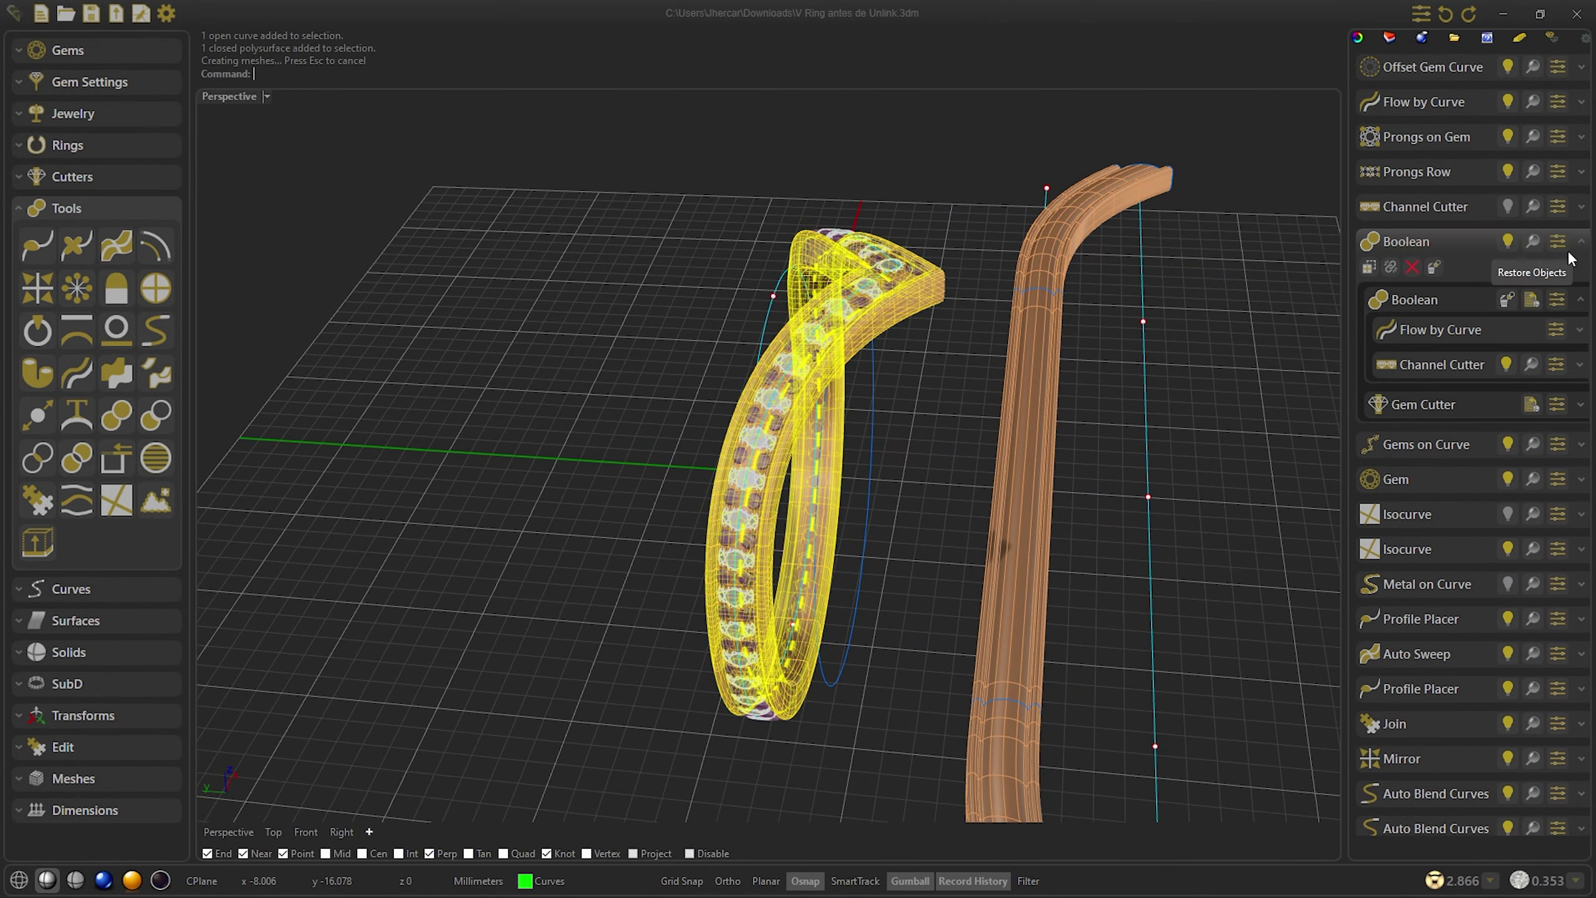
{"action": "left_click", "coordinate": [1580, 242]}
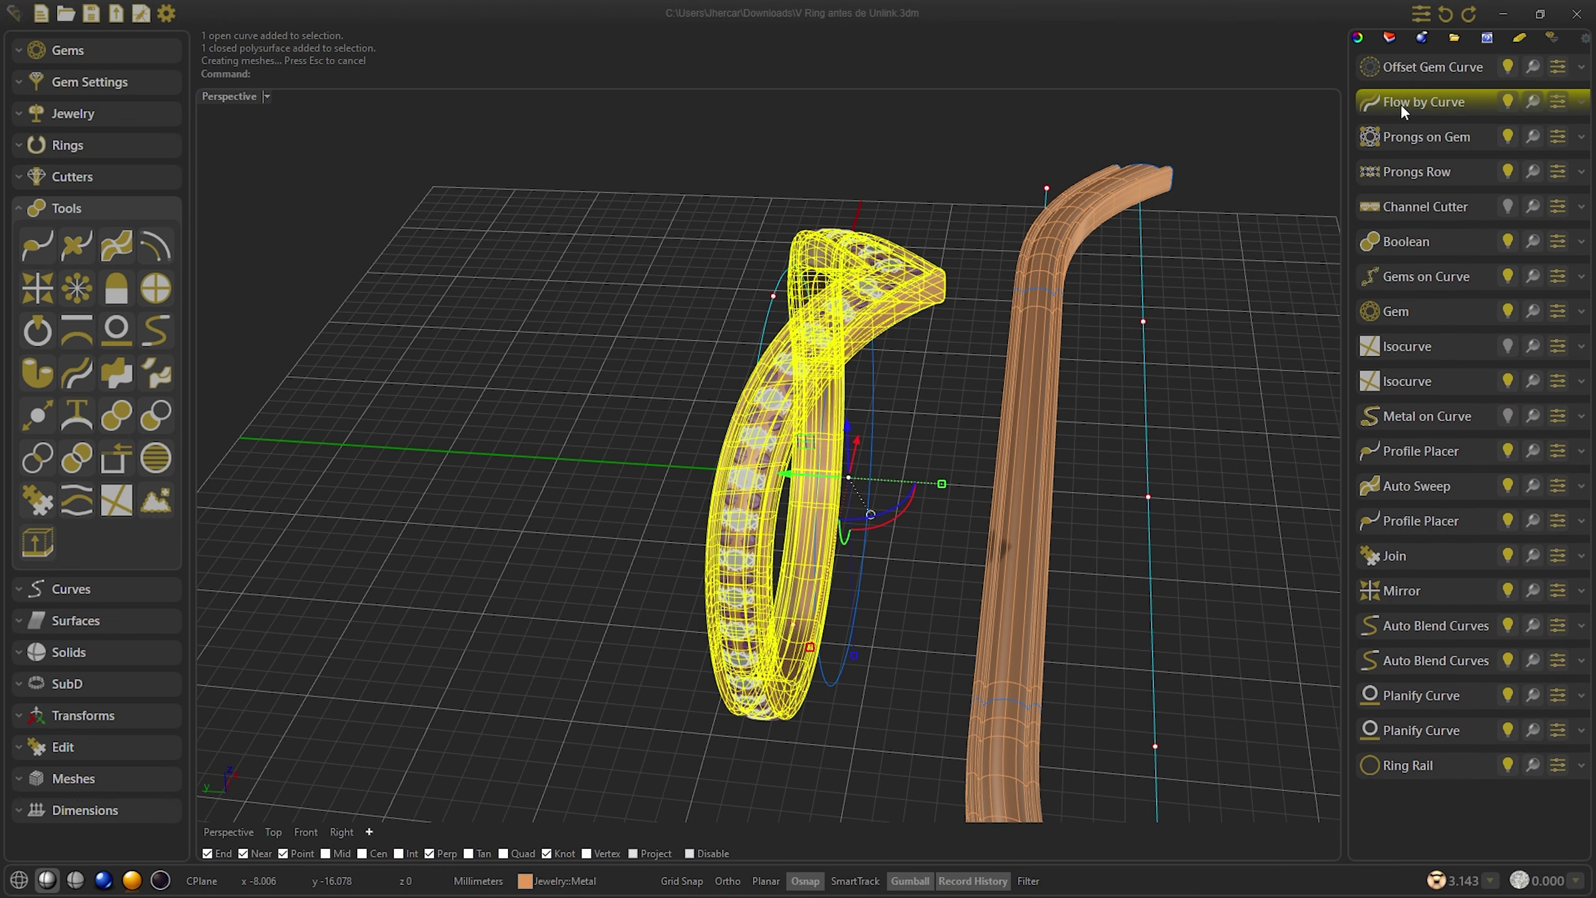
Examine the source objects of the extracted Flow by Curve ring, and hide it together with the unrolled Auto Sweep
{"action": "left_click", "coordinate": [1581, 101]}
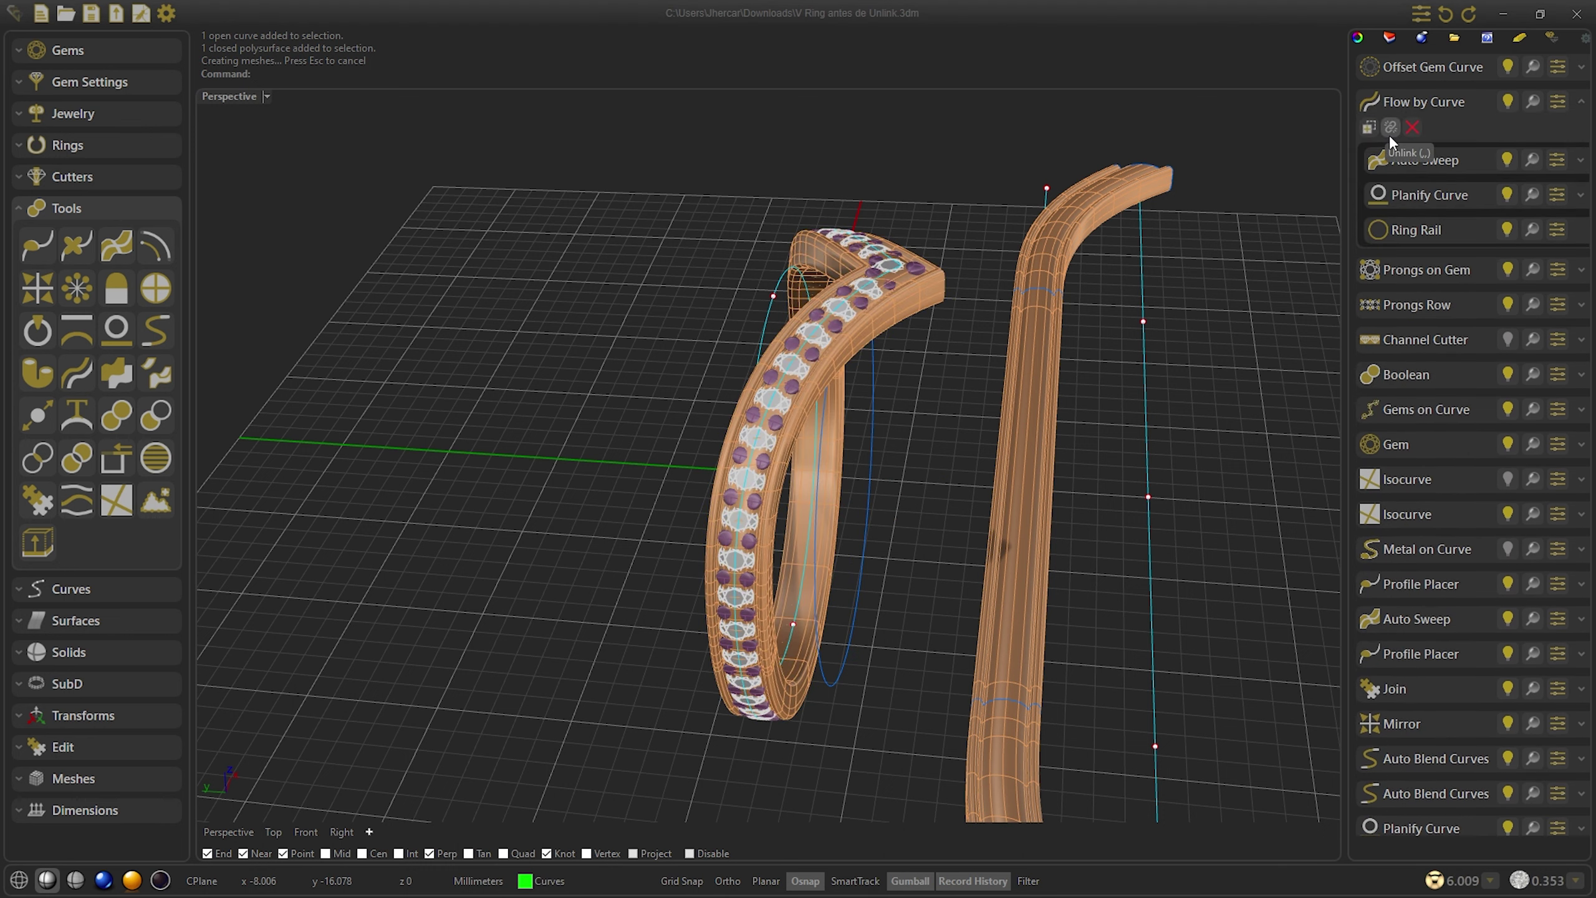
{"action": "left_click", "coordinate": [1423, 107]}
{"action": "right_click_drag", "start_coordinate": [710, 468], "coordinate": [833, 466]}
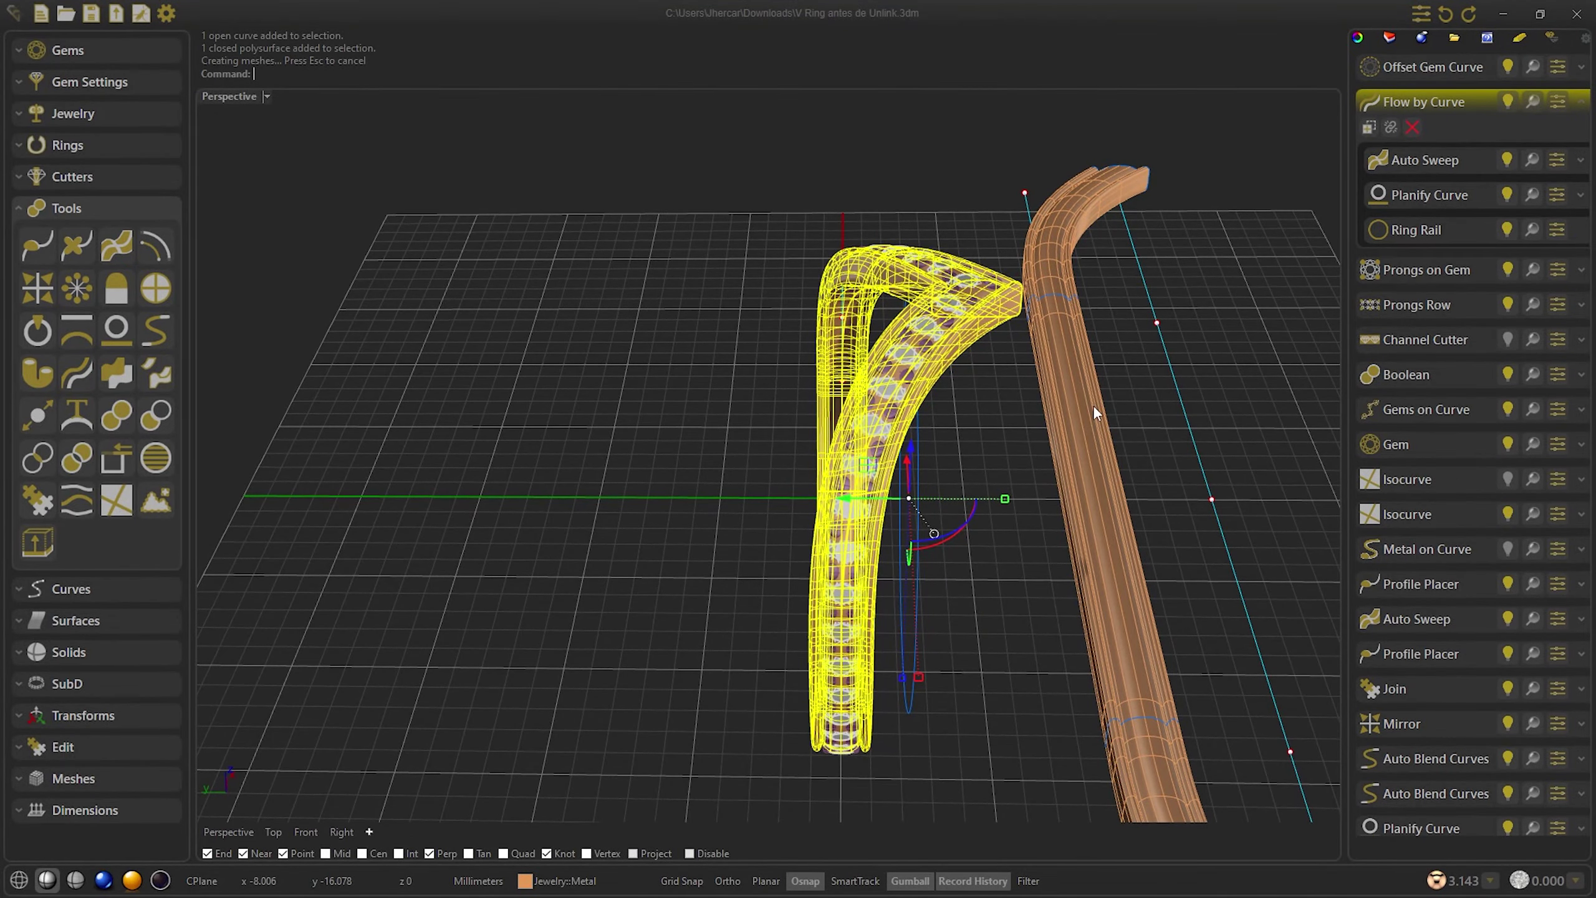
{"action": "right_click_drag", "start_coordinate": [978, 469], "coordinate": [1150, 197]}
{"action": "key", "text": "Escape"}
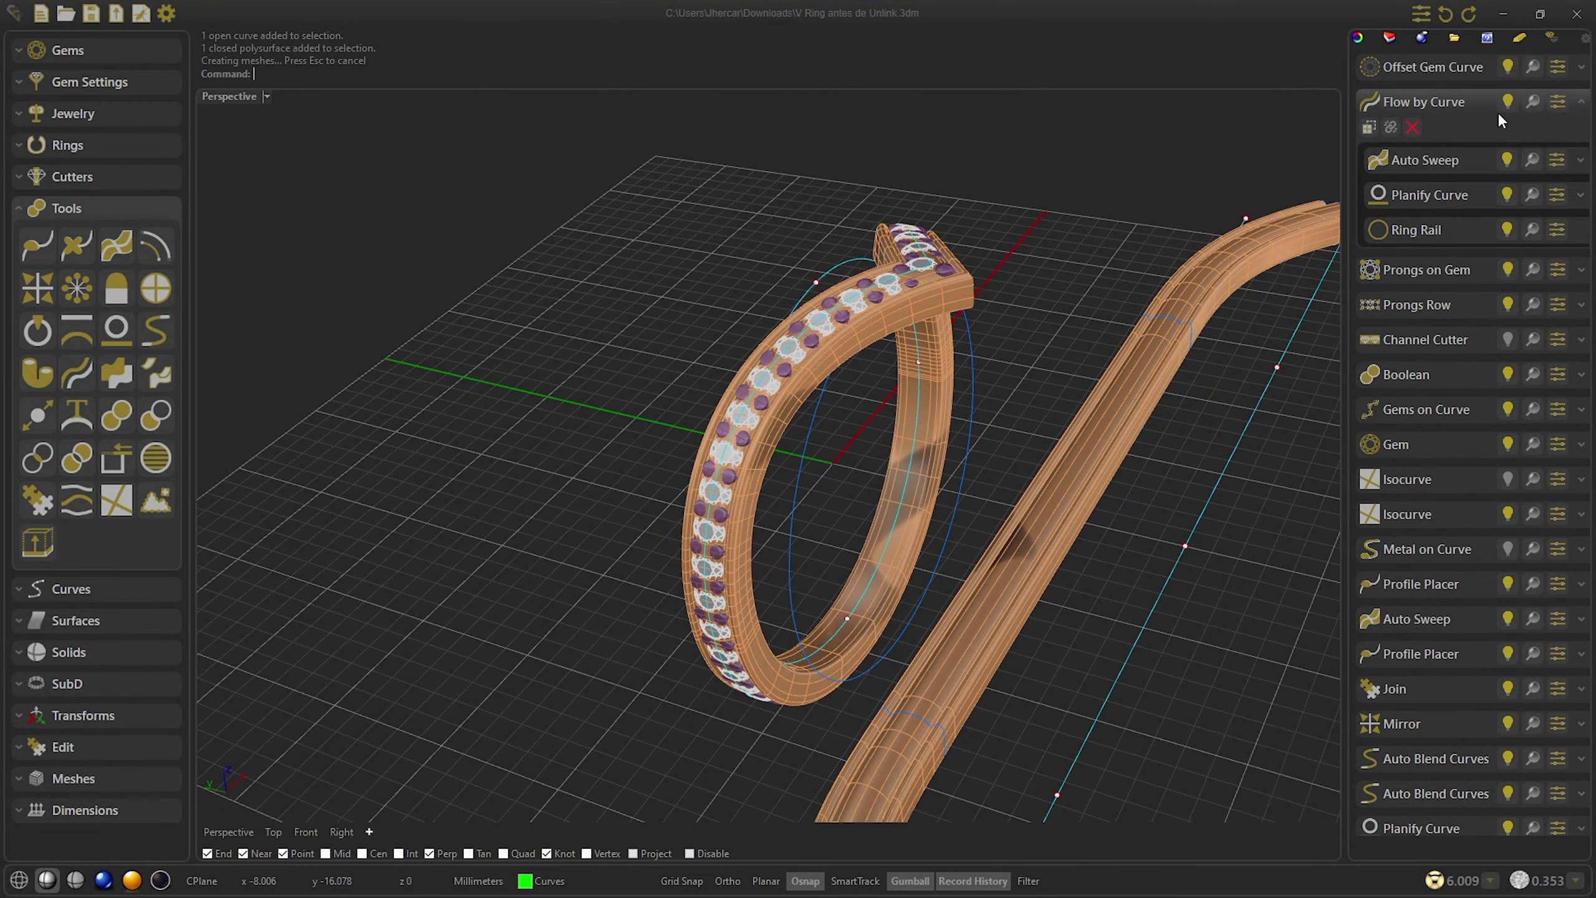
{"action": "left_click", "coordinate": [851, 272]}
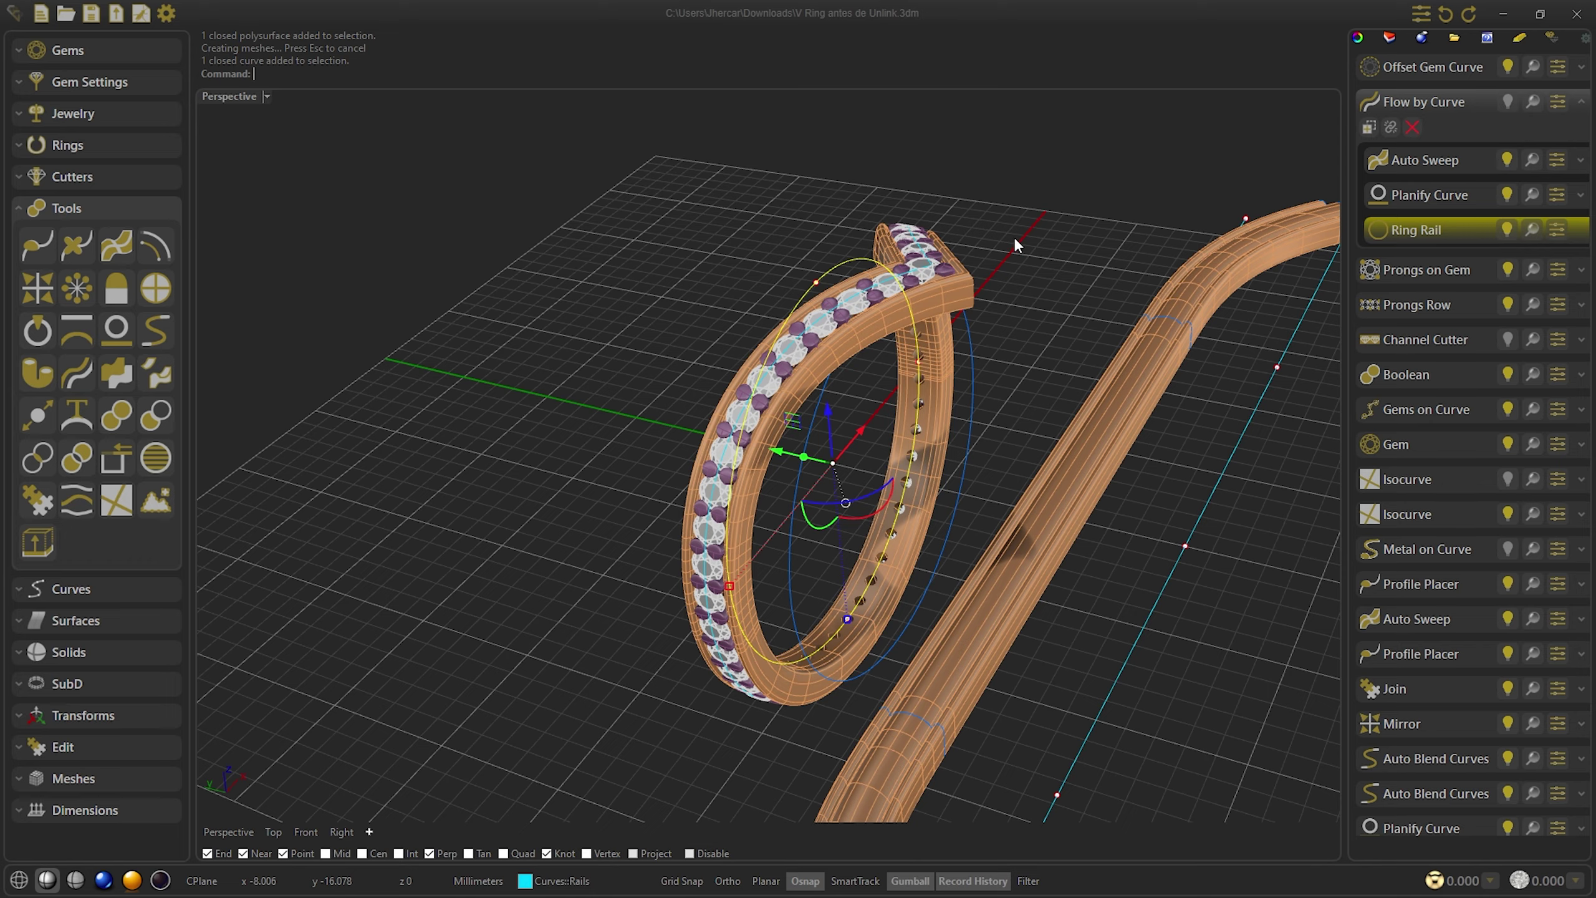
{"action": "left_click", "coordinate": [996, 262]}
{"action": "scroll", "coordinate": [1081, 301], "scroll_direction": "down", "scroll_amount": 3}
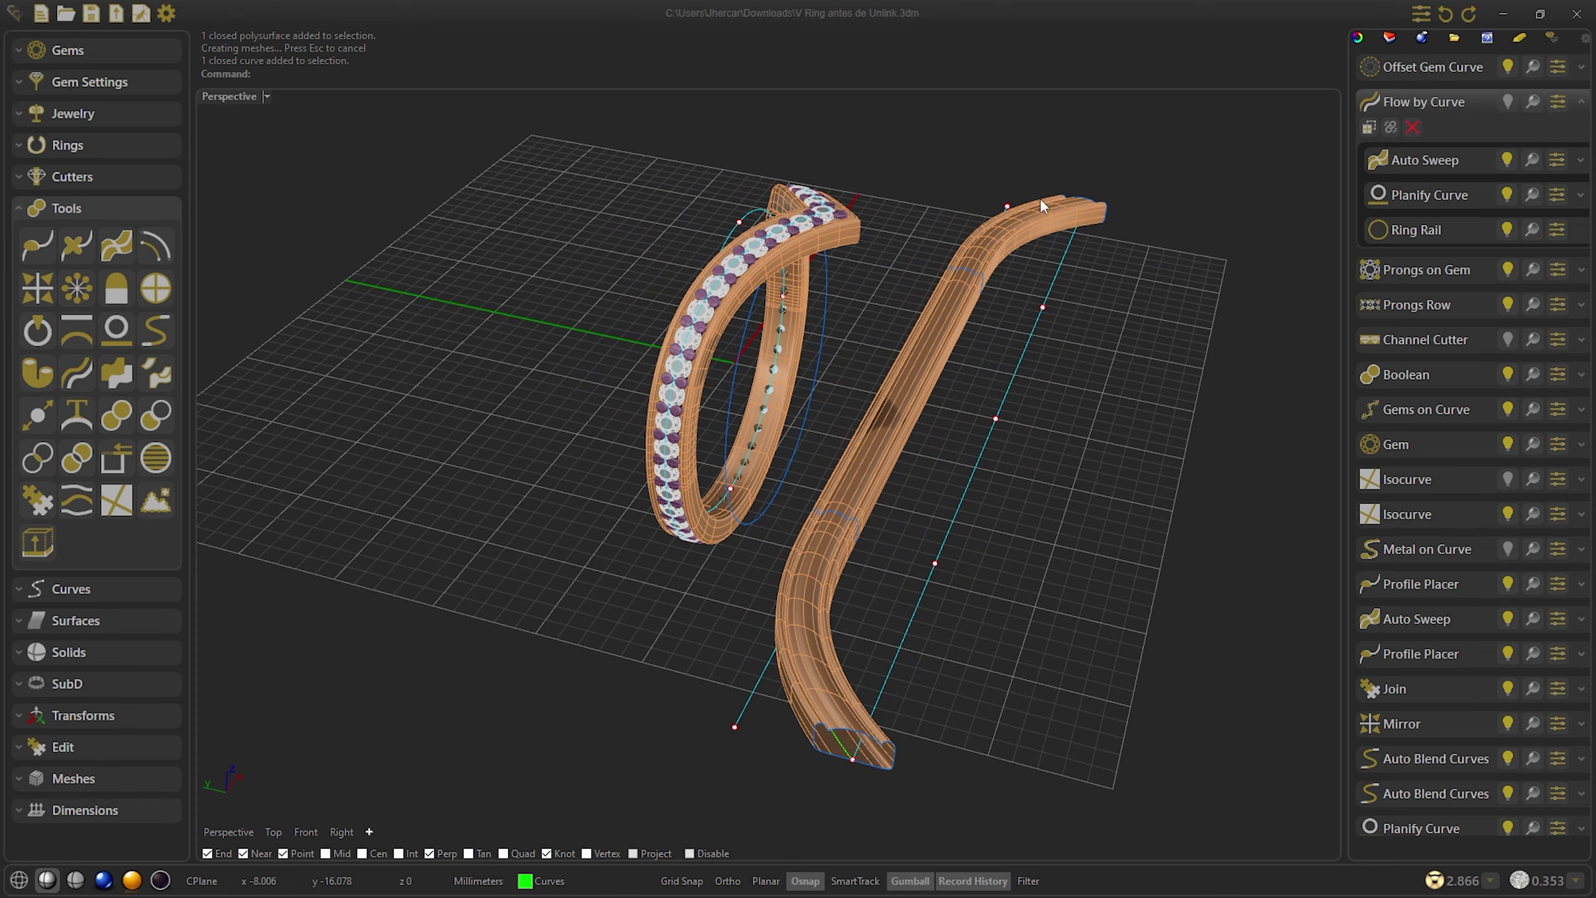
{"action": "right_click_drag", "start_coordinate": [878, 548], "coordinate": [1194, 346]}
{"action": "left_click", "coordinate": [1581, 105]}
{"action": "left_click", "coordinate": [836, 401]}
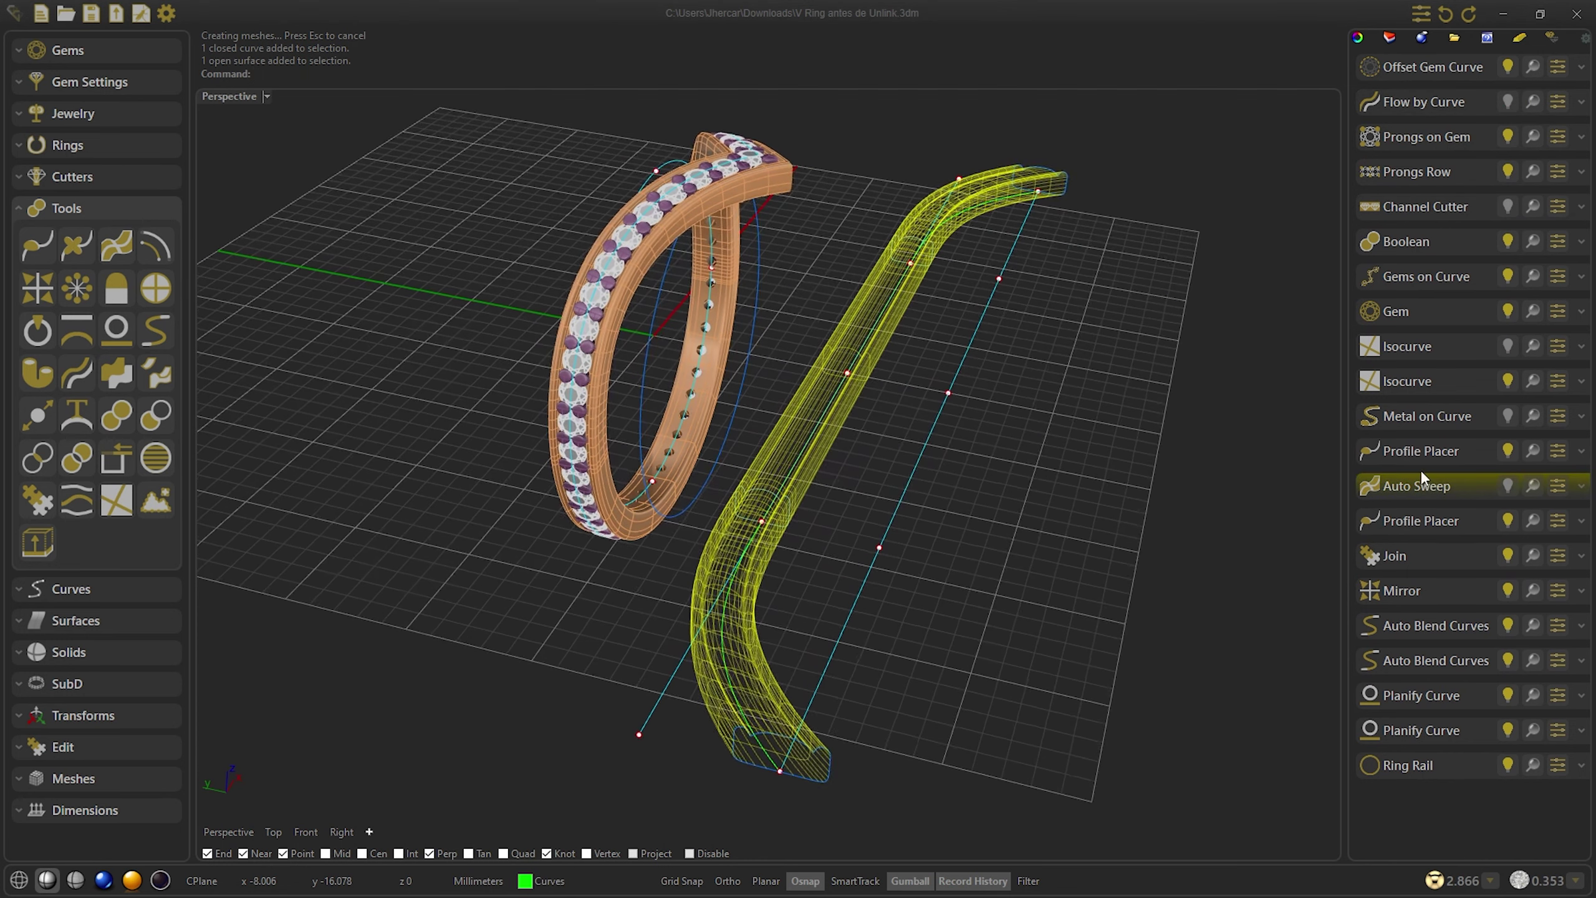
Duplicate the Planify Curve rail at the 15.00 horizontal translation and increase the copy's horizontal translation to place it farther from the ring
{"action": "left_click", "coordinate": [894, 500]}
{"action": "left_click", "coordinate": [1580, 695]}
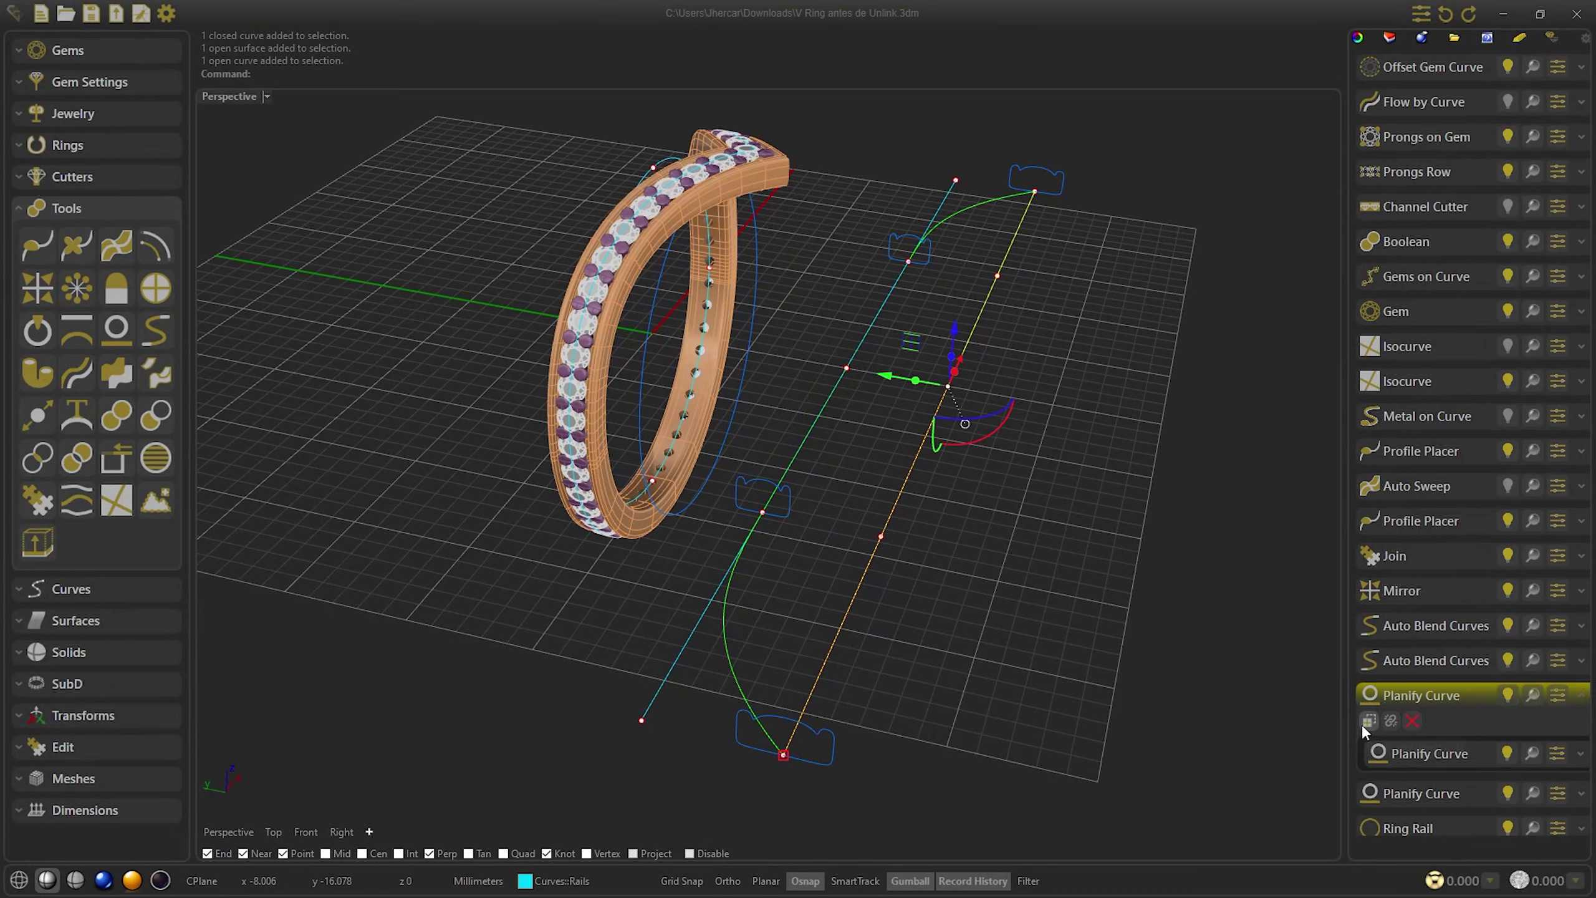
{"action": "left_click", "coordinate": [1366, 723]}
{"action": "left_click", "coordinate": [1557, 66]}
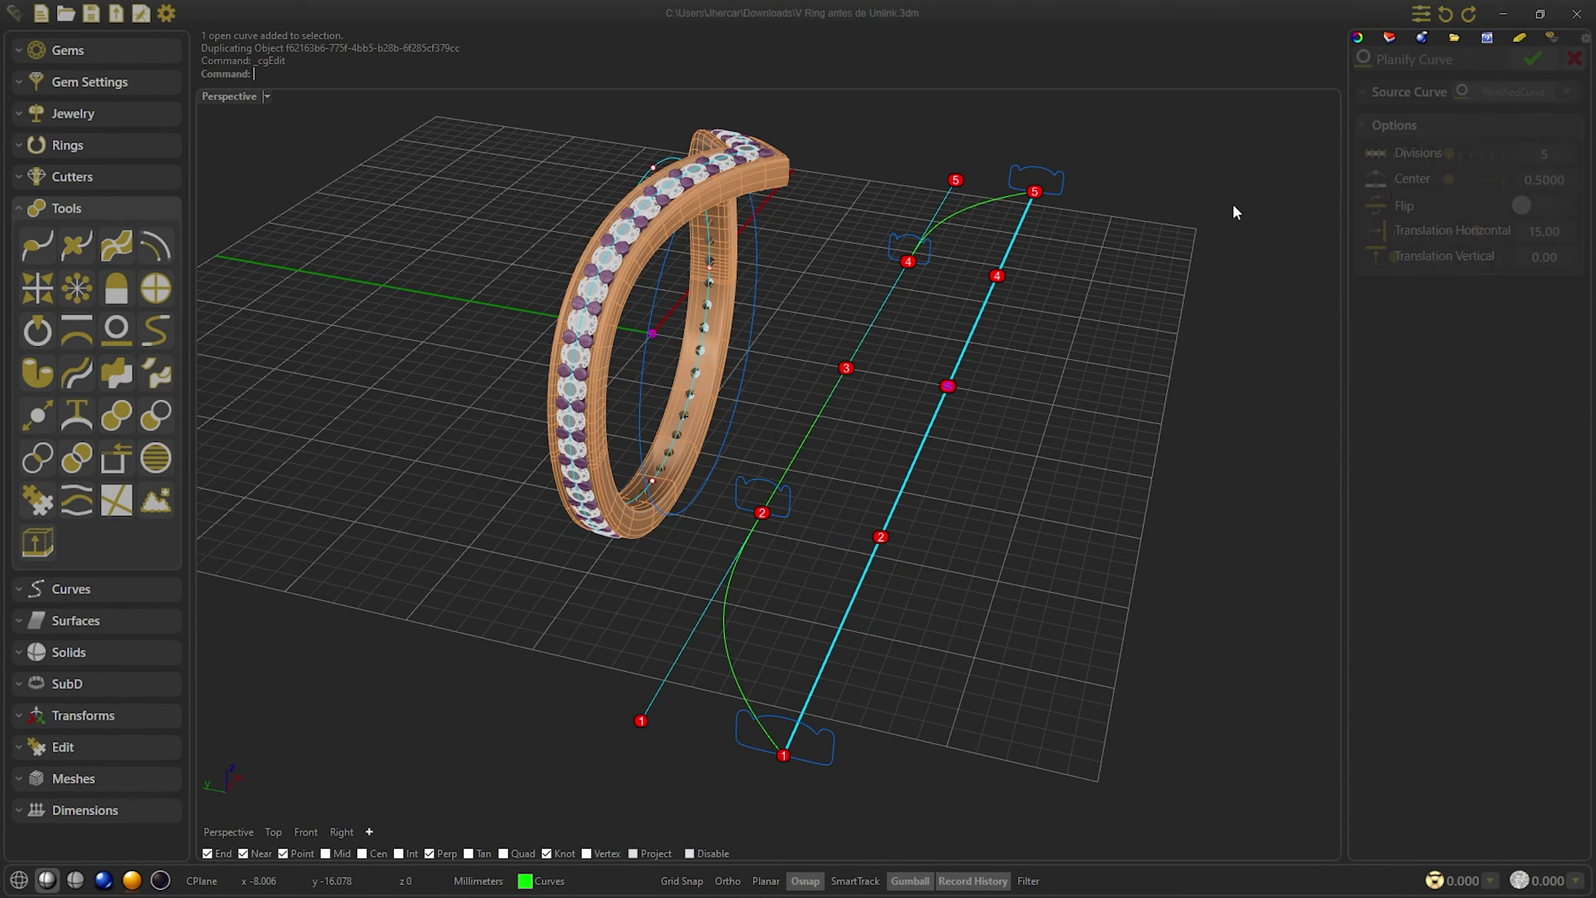
{"action": "left_click_drag", "start_coordinate": [1475, 229], "coordinate": [1500, 231]}
{"action": "right_click", "coordinate": [1193, 330]}
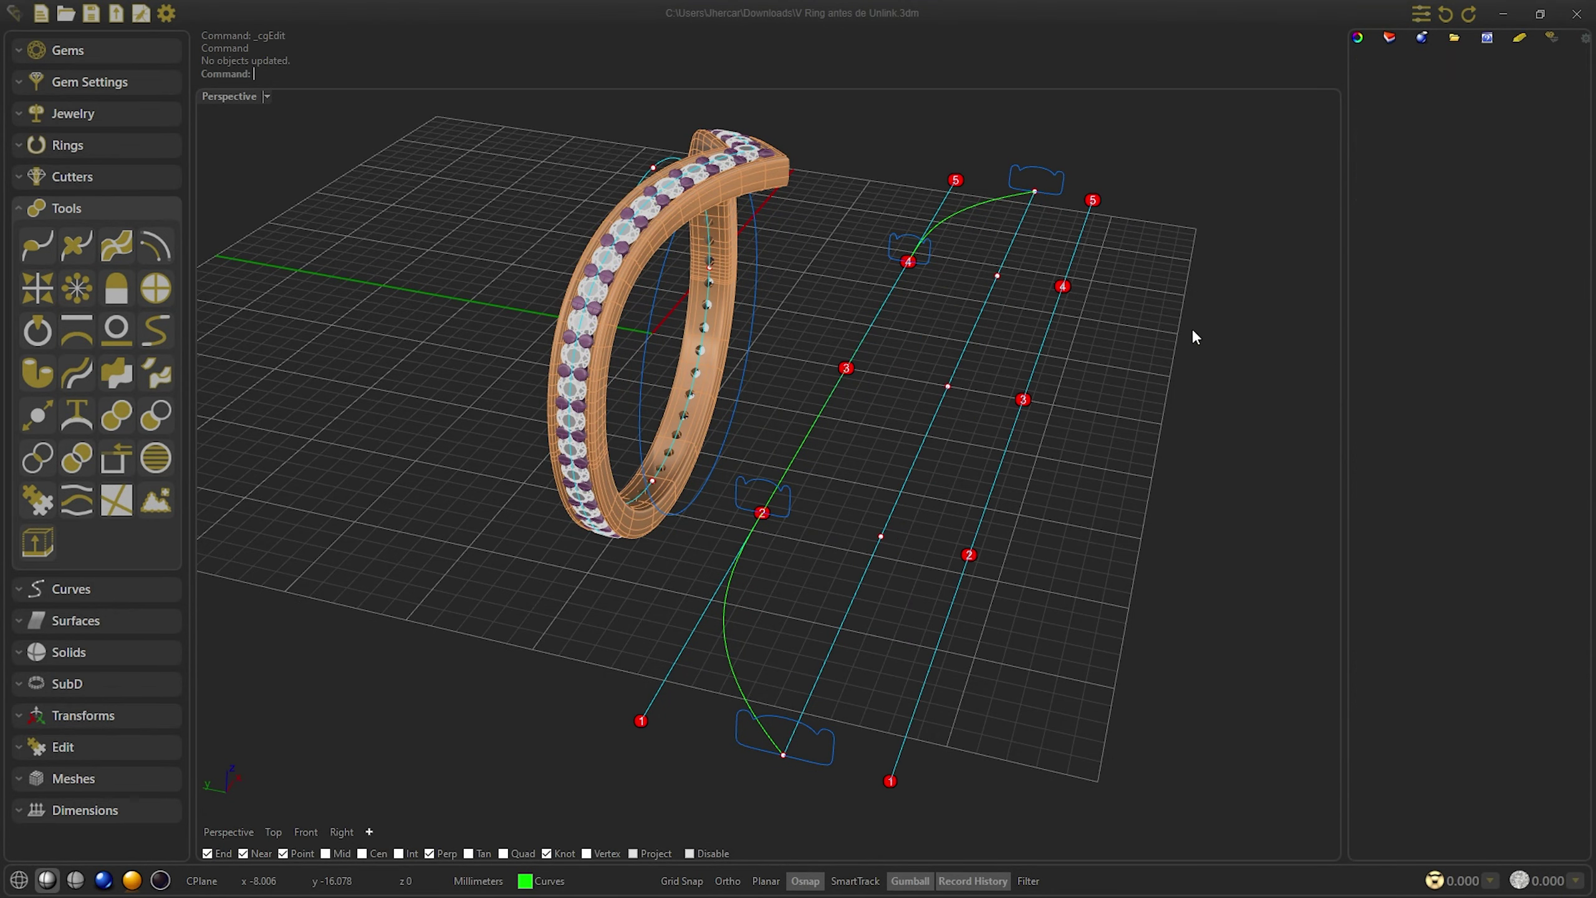
Duplicate both Auto Blend Curves and the Mirror that form the unrolled V path
{"action": "left_click", "coordinate": [1133, 267]}
{"action": "left_click", "coordinate": [740, 682]}
{"action": "left_click", "coordinate": [806, 728]}
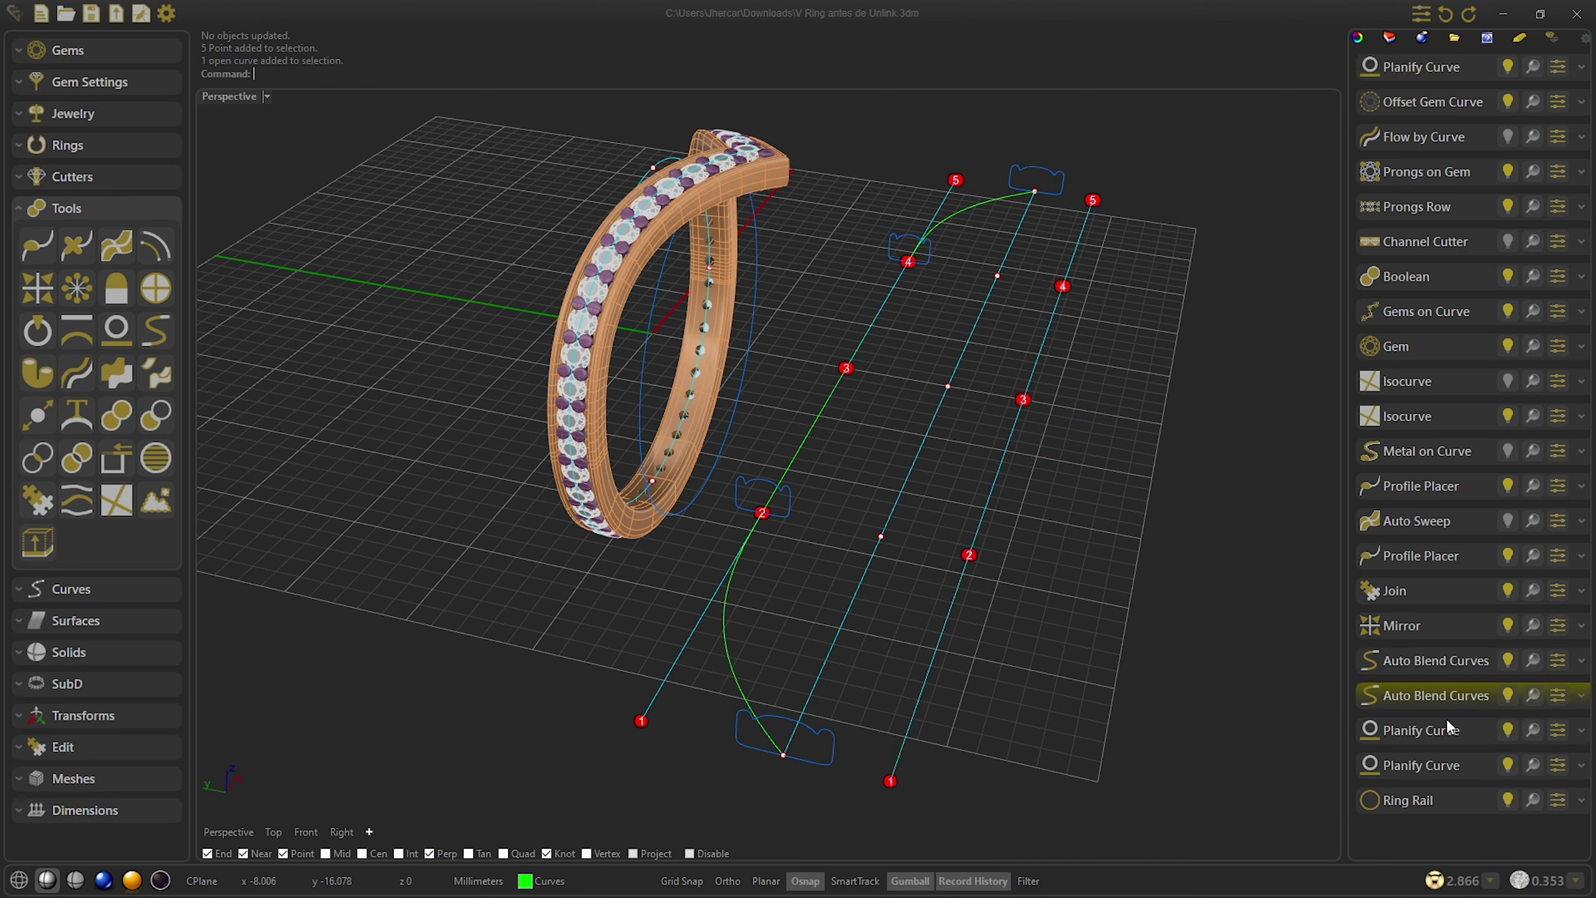
{"action": "left_click", "coordinate": [1581, 695]}
{"action": "left_click", "coordinate": [1581, 661]}
{"action": "scroll", "coordinate": [1566, 642], "scroll_direction": "down", "scroll_amount": 5}
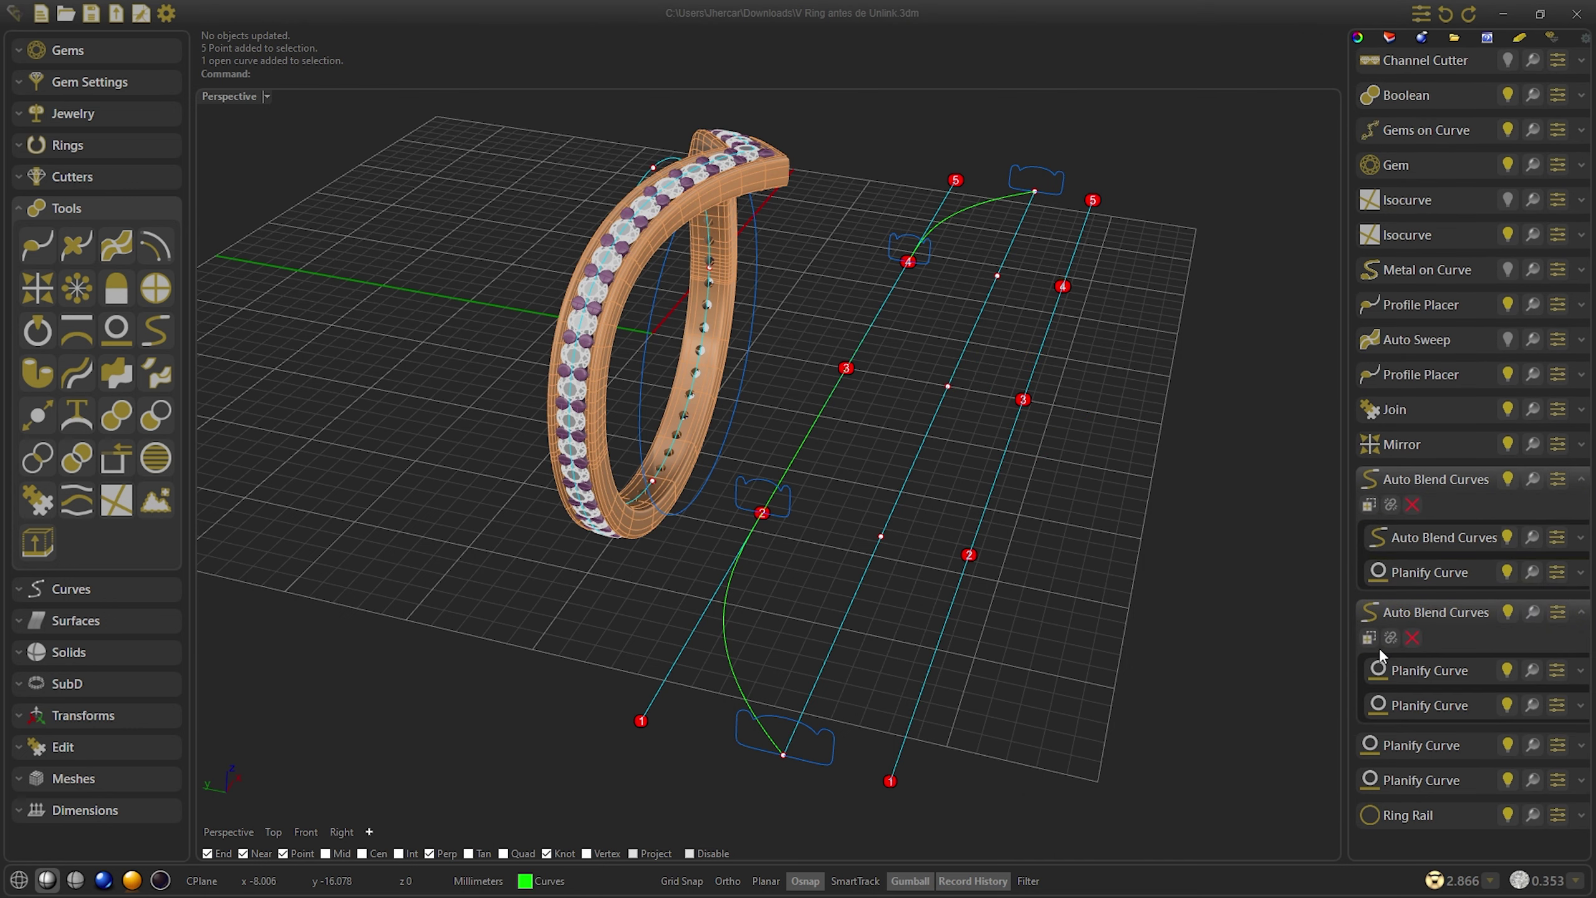
{"action": "scroll", "coordinate": [1379, 616], "scroll_direction": "up", "scroll_amount": 2}
{"action": "left_click", "coordinate": [1581, 535]}
{"action": "left_click", "coordinate": [1582, 612]}
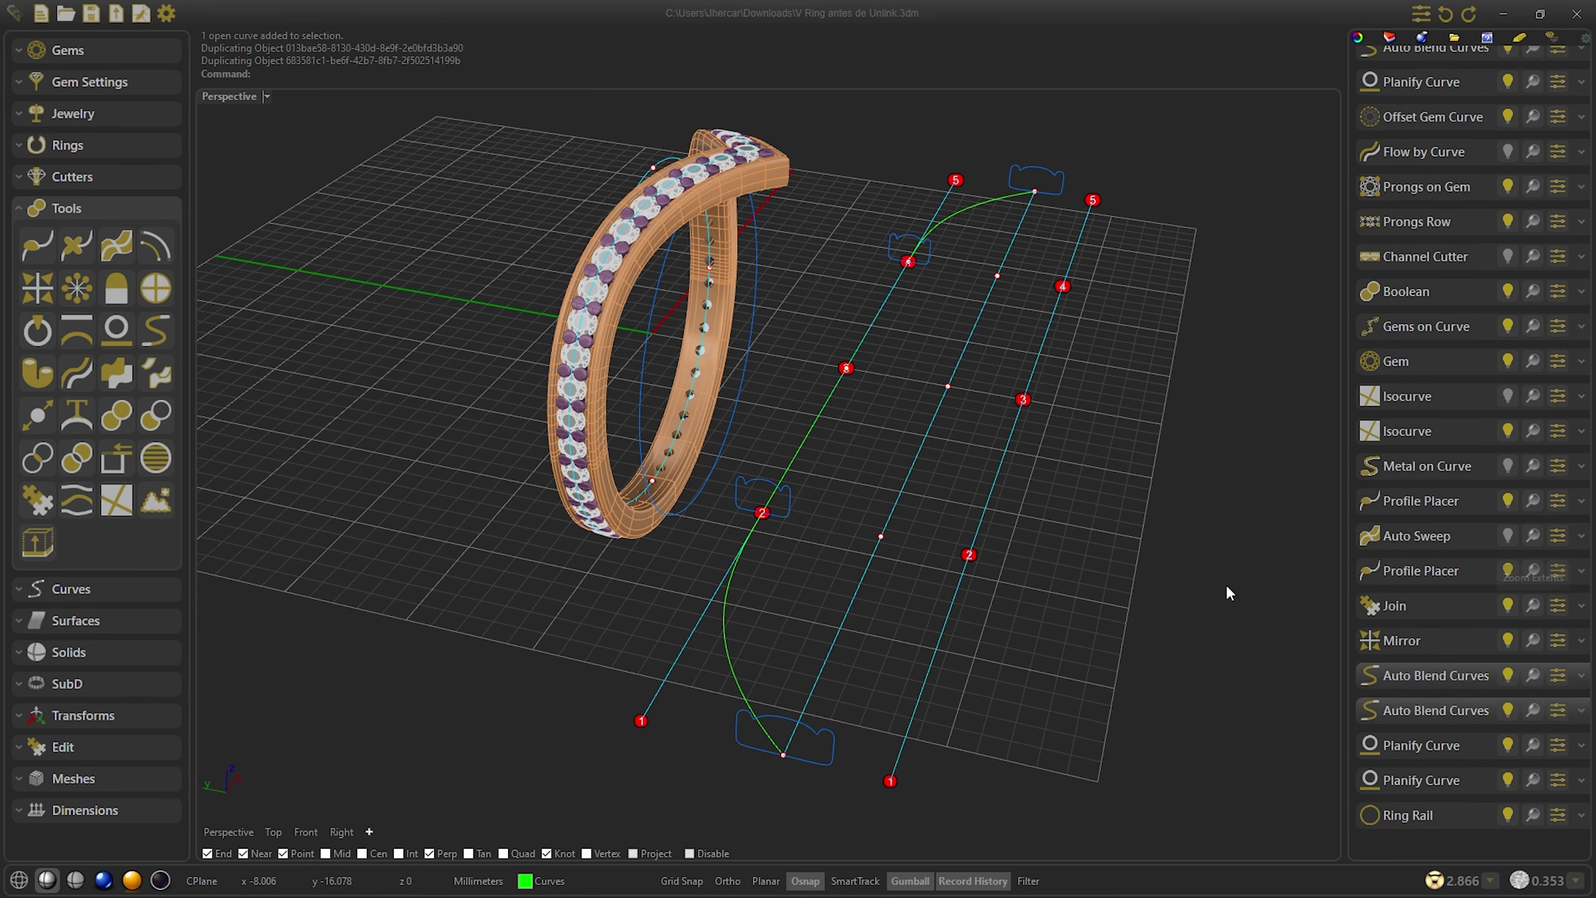
{"action": "left_click", "coordinate": [1581, 642]}
{"action": "left_click", "coordinate": [1369, 666]}
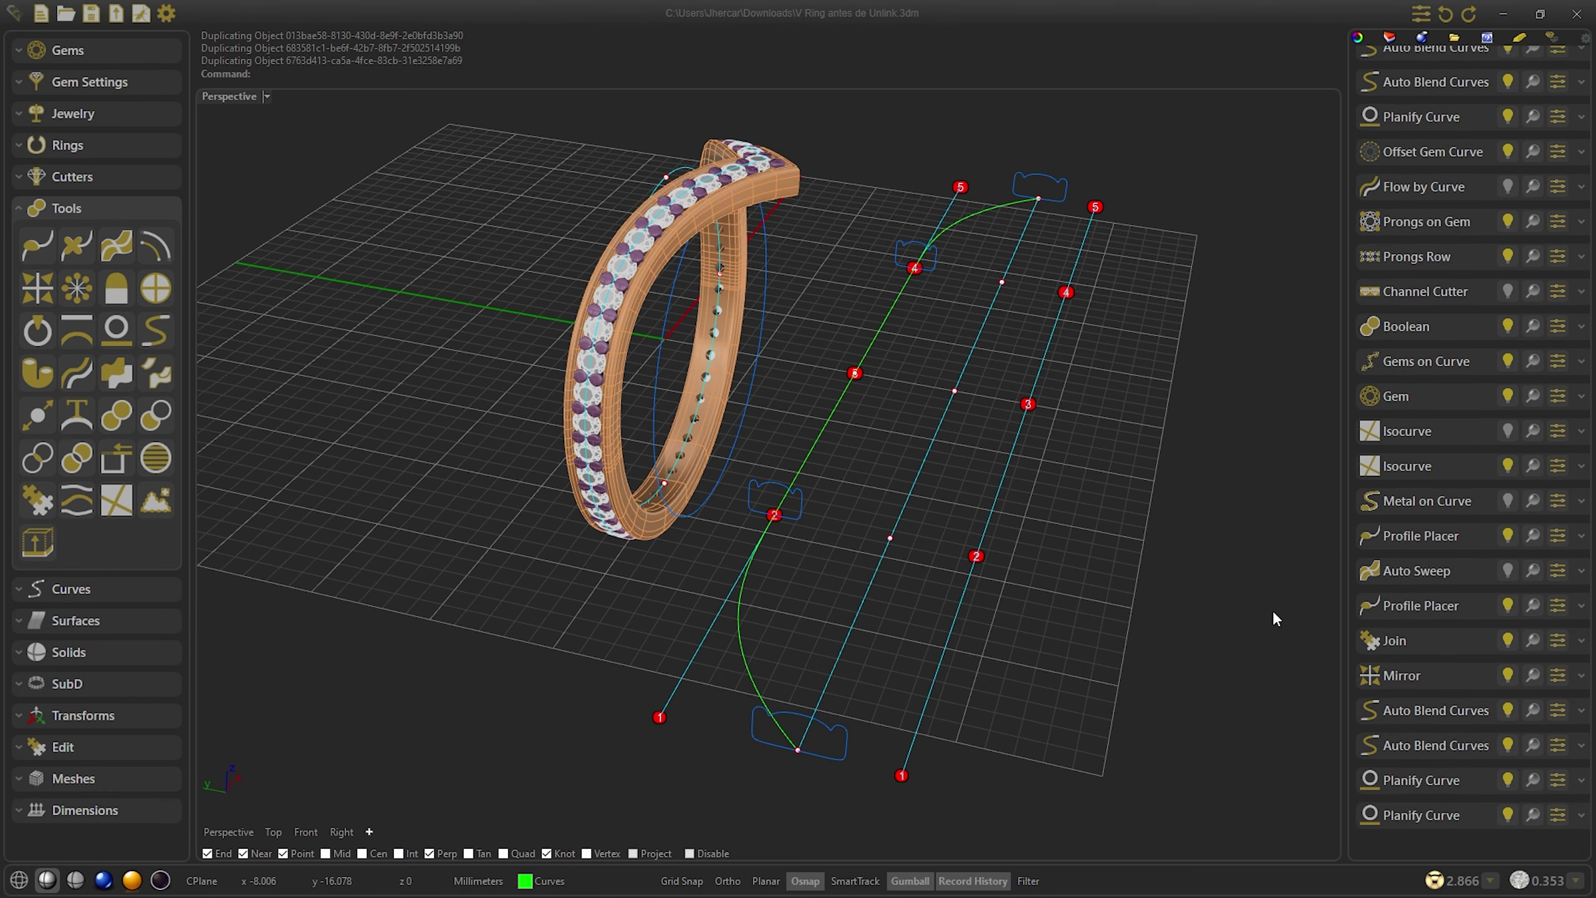
Hide the original Auto Blend Curves, Mirror and Join so that only the duplicated path curves are shown
{"action": "left_click", "coordinate": [1508, 710]}
{"action": "left_click", "coordinate": [1510, 744]}
{"action": "left_click", "coordinate": [1508, 676]}
{"action": "left_click", "coordinate": [1507, 642]}
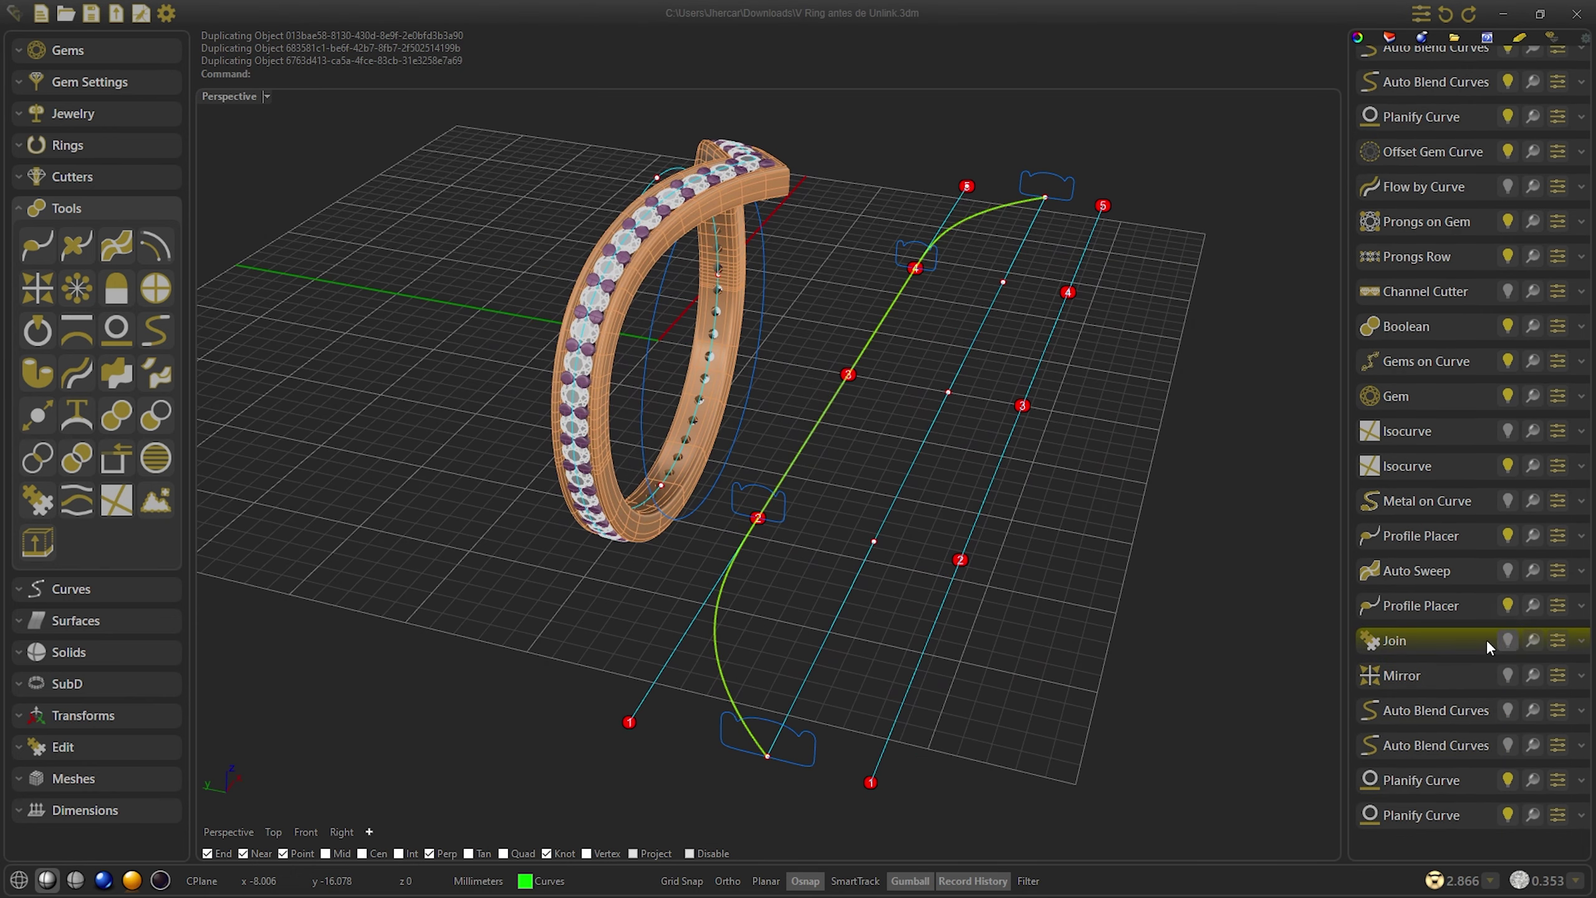
{"action": "left_click", "coordinate": [720, 599]}
{"action": "left_click", "coordinate": [1170, 546]}
Relink Curve 1 of the first duplicated Auto Blend Curves to the duplicated Planify Curve rail
{"action": "scroll", "coordinate": [1428, 404], "scroll_direction": "up", "scroll_amount": 2}
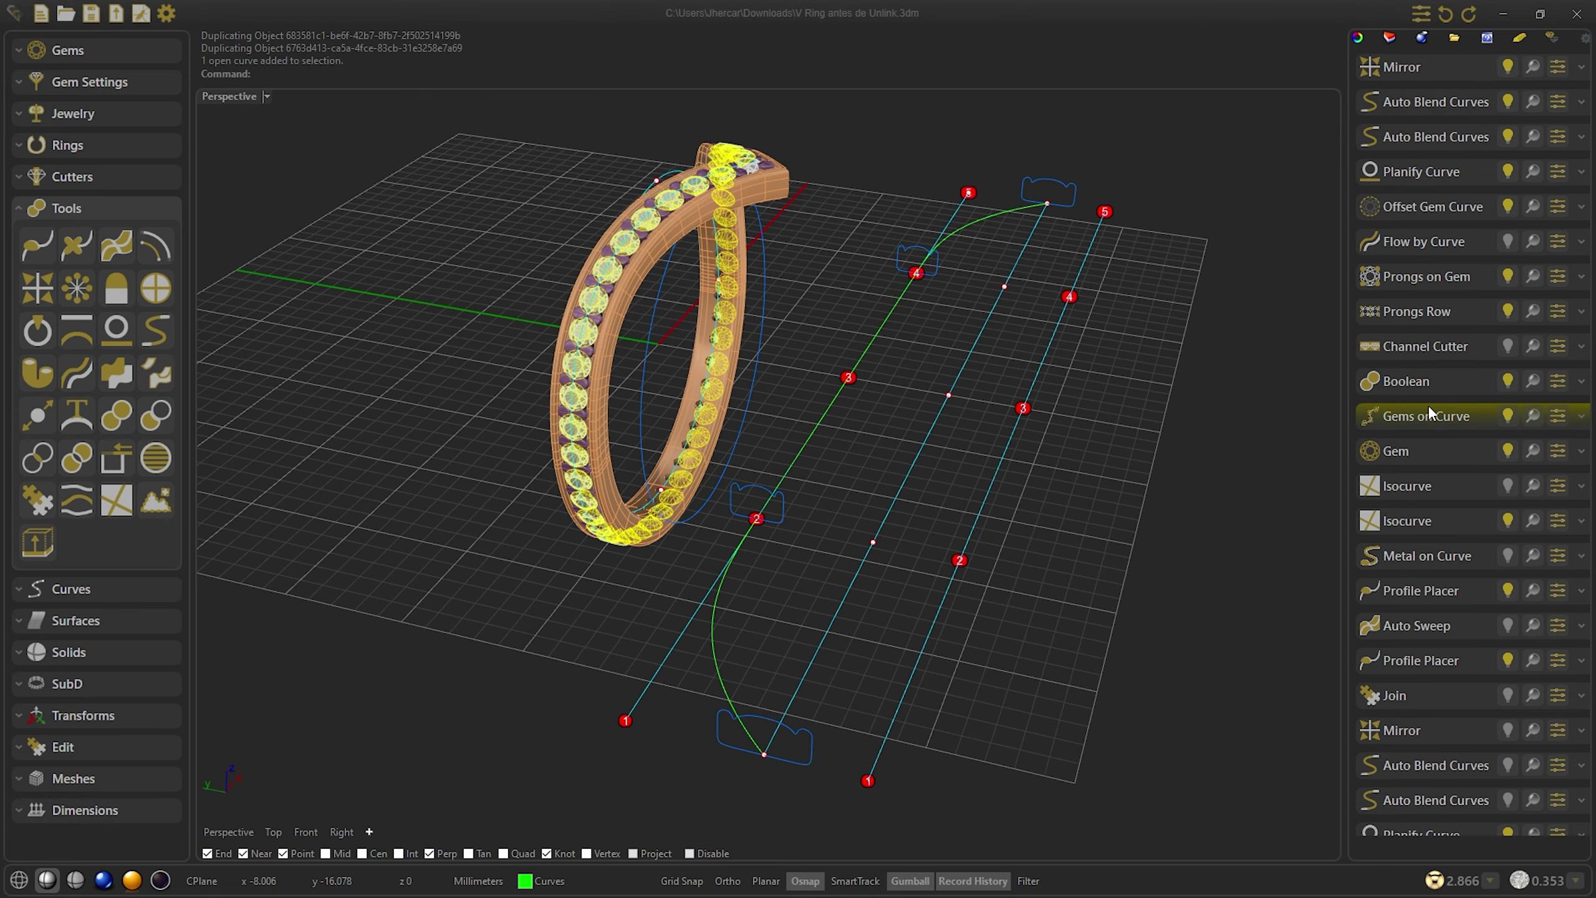
{"action": "left_click", "coordinate": [1429, 132]}
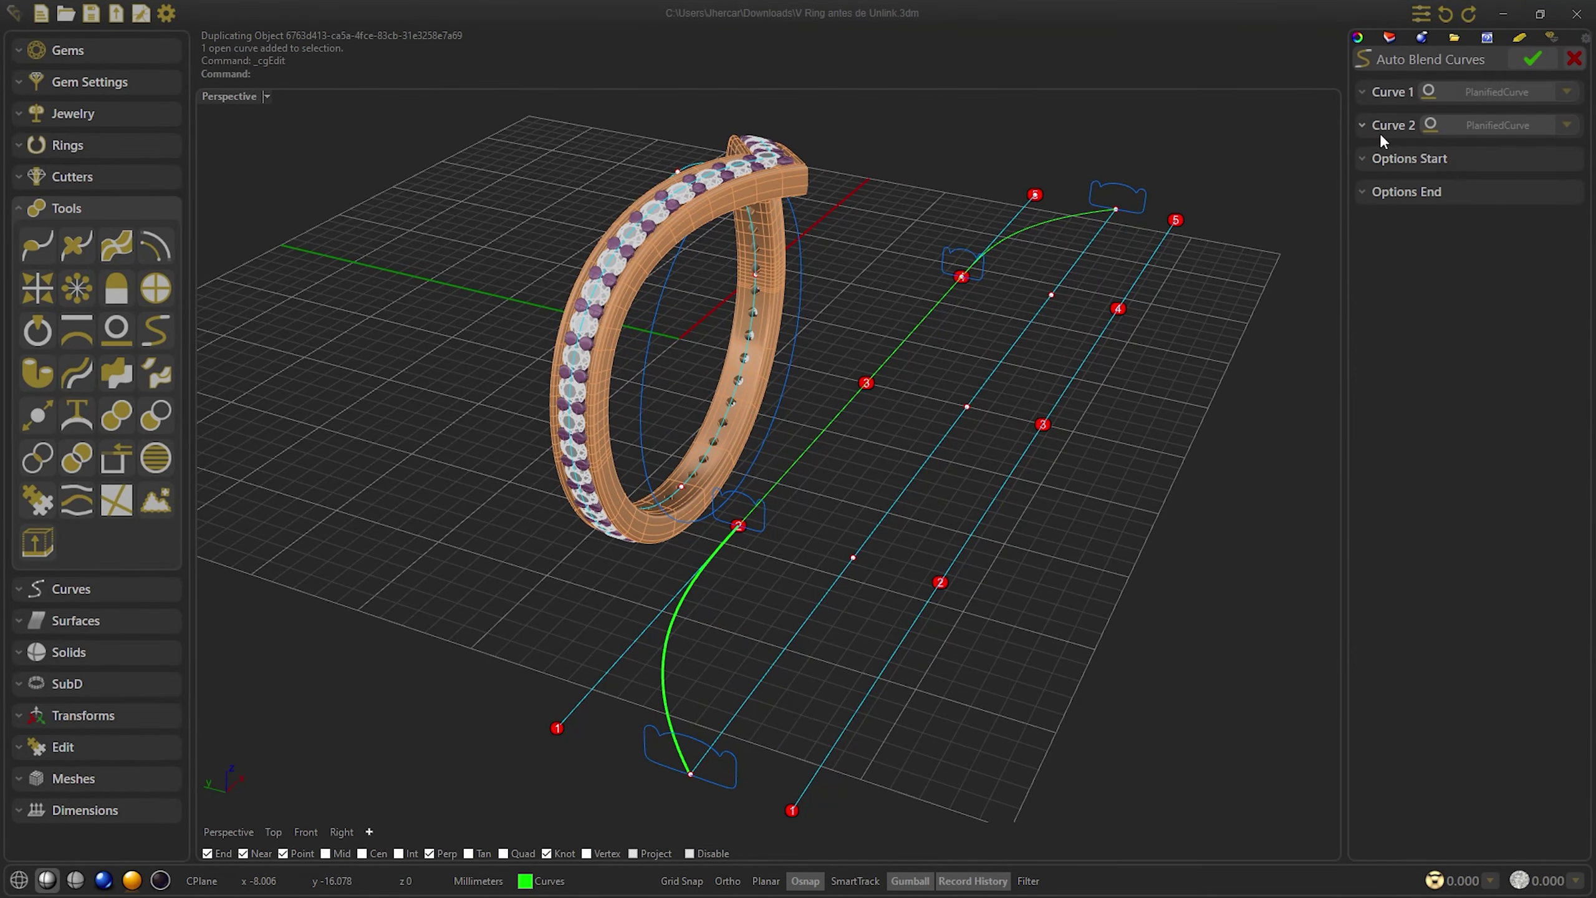
{"action": "left_click", "coordinate": [1502, 134]}
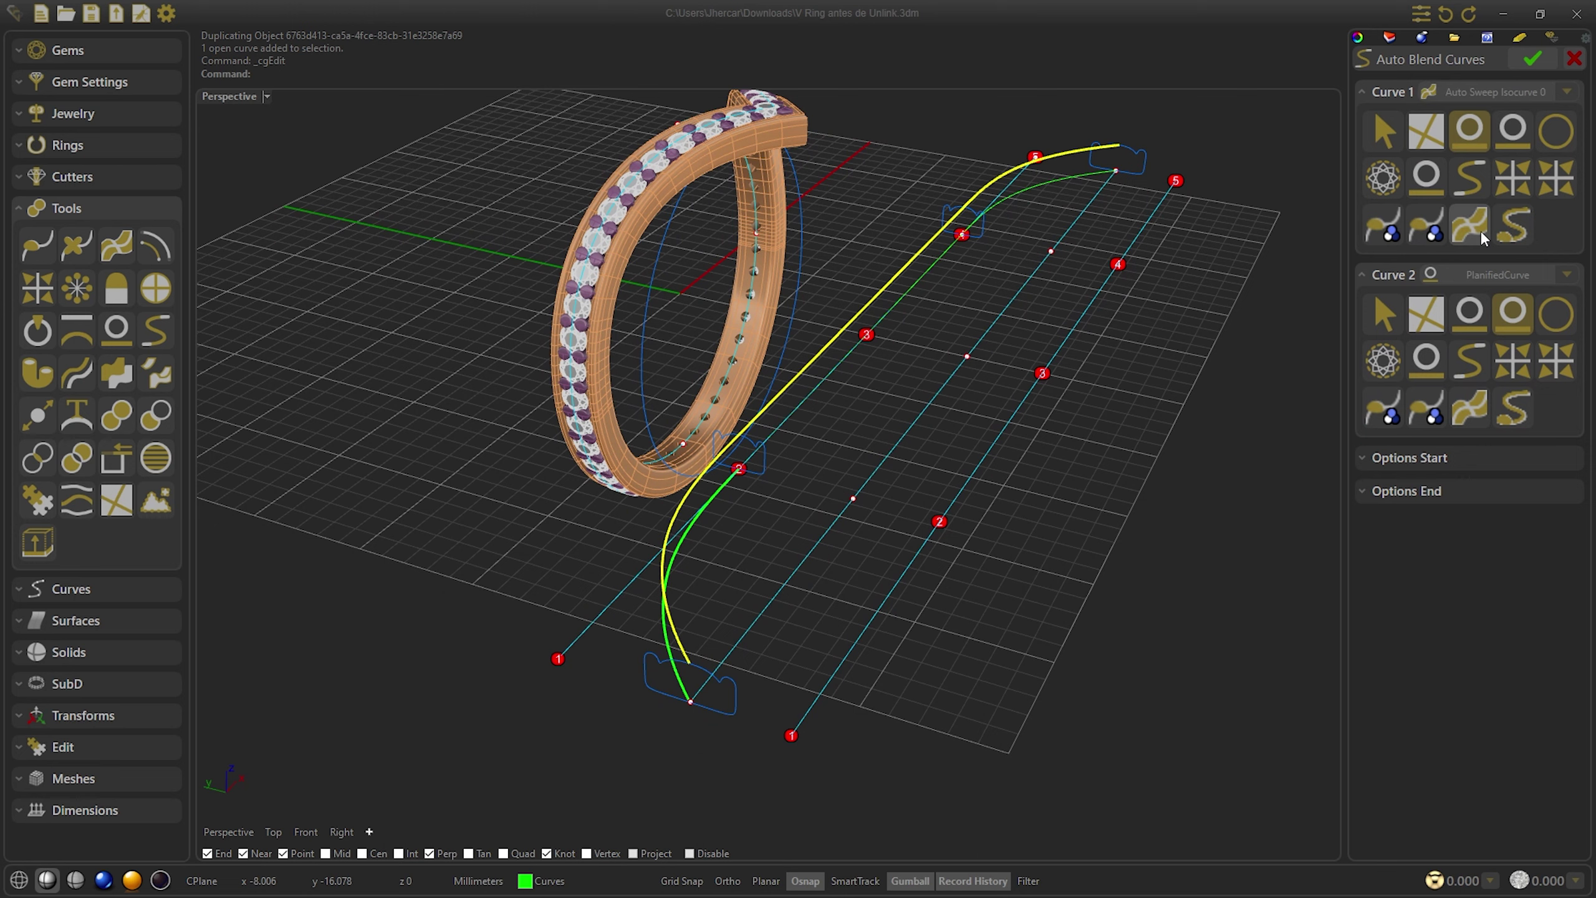
{"action": "left_click", "coordinate": [1533, 59]}
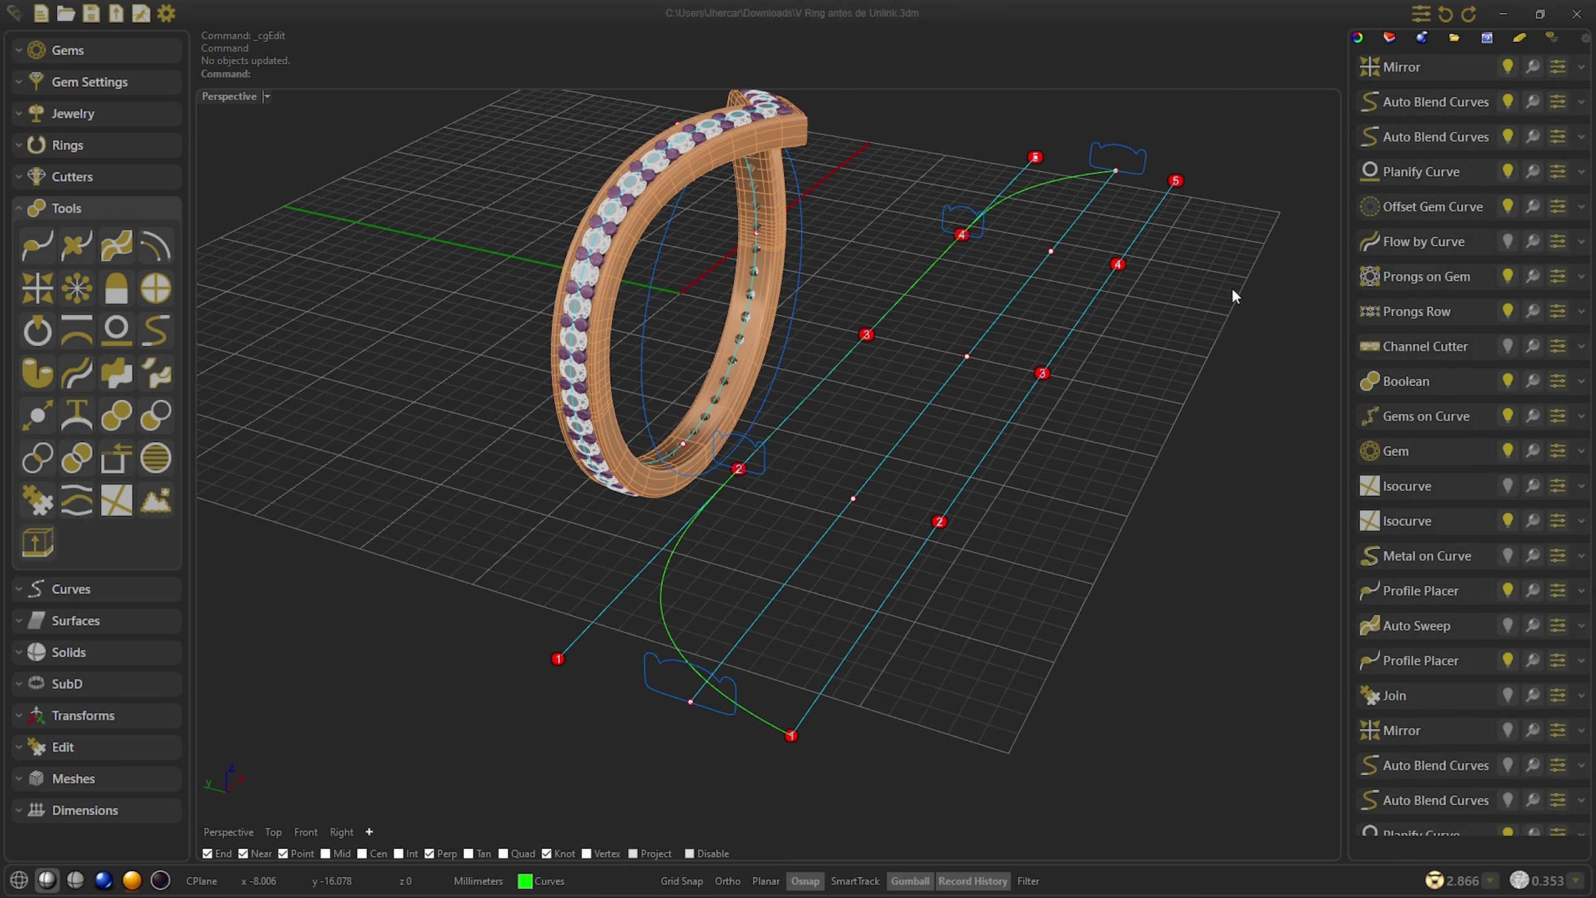
Set Curve 1 of the second duplicated Auto Blend Curves to the first duplicated blend curve
{"action": "left_click", "coordinate": [1405, 108]}
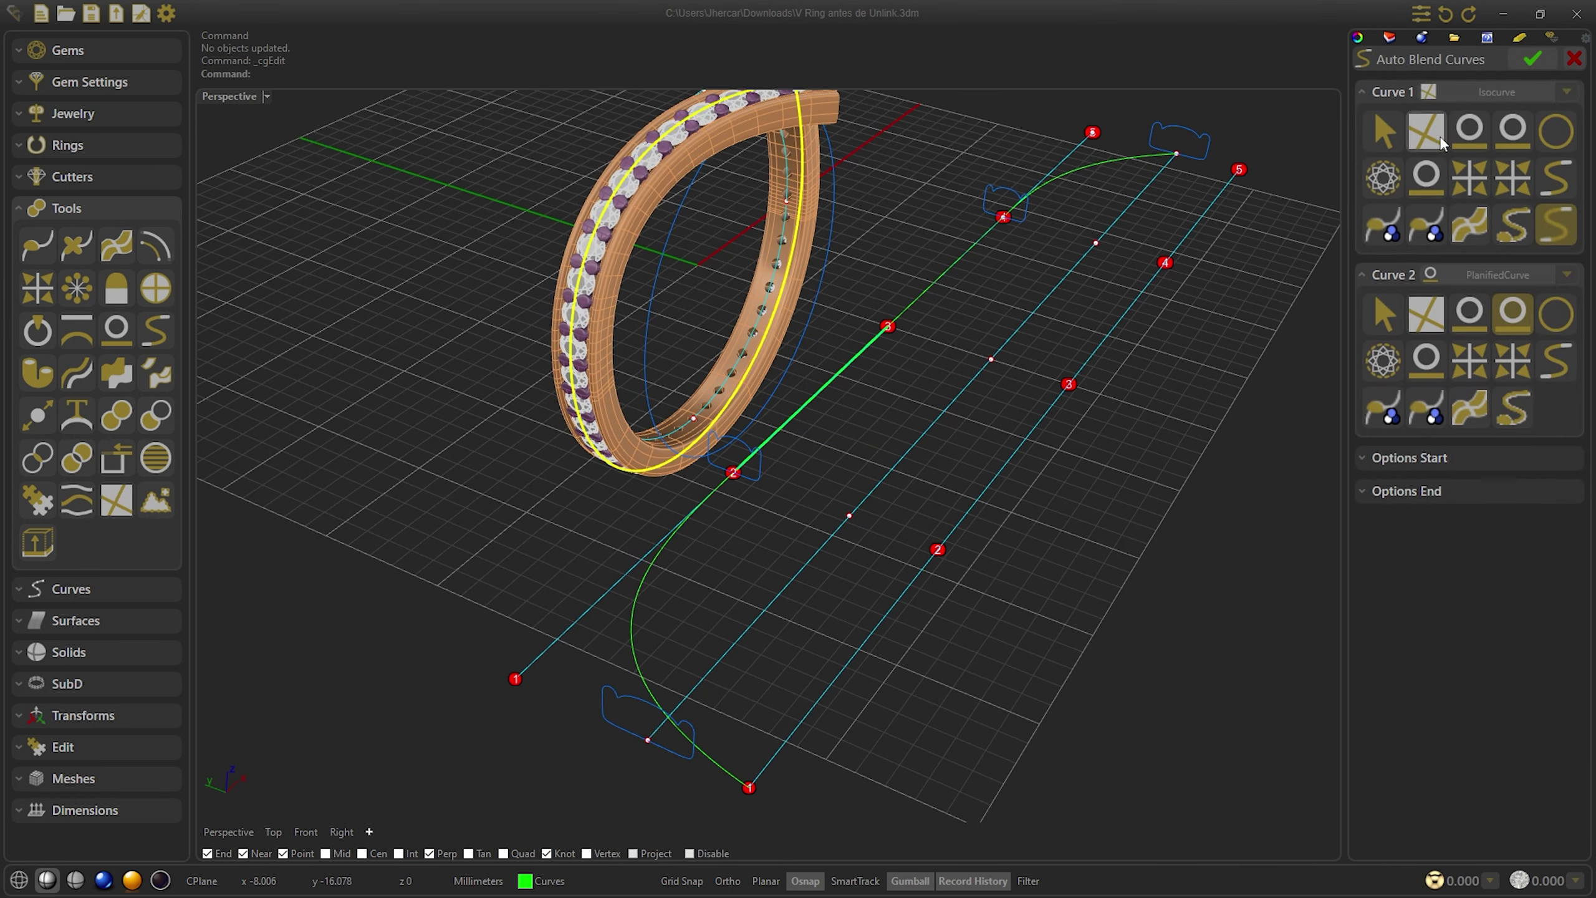
{"action": "left_click", "coordinate": [1557, 185]}
{"action": "left_click", "coordinate": [1525, 62]}
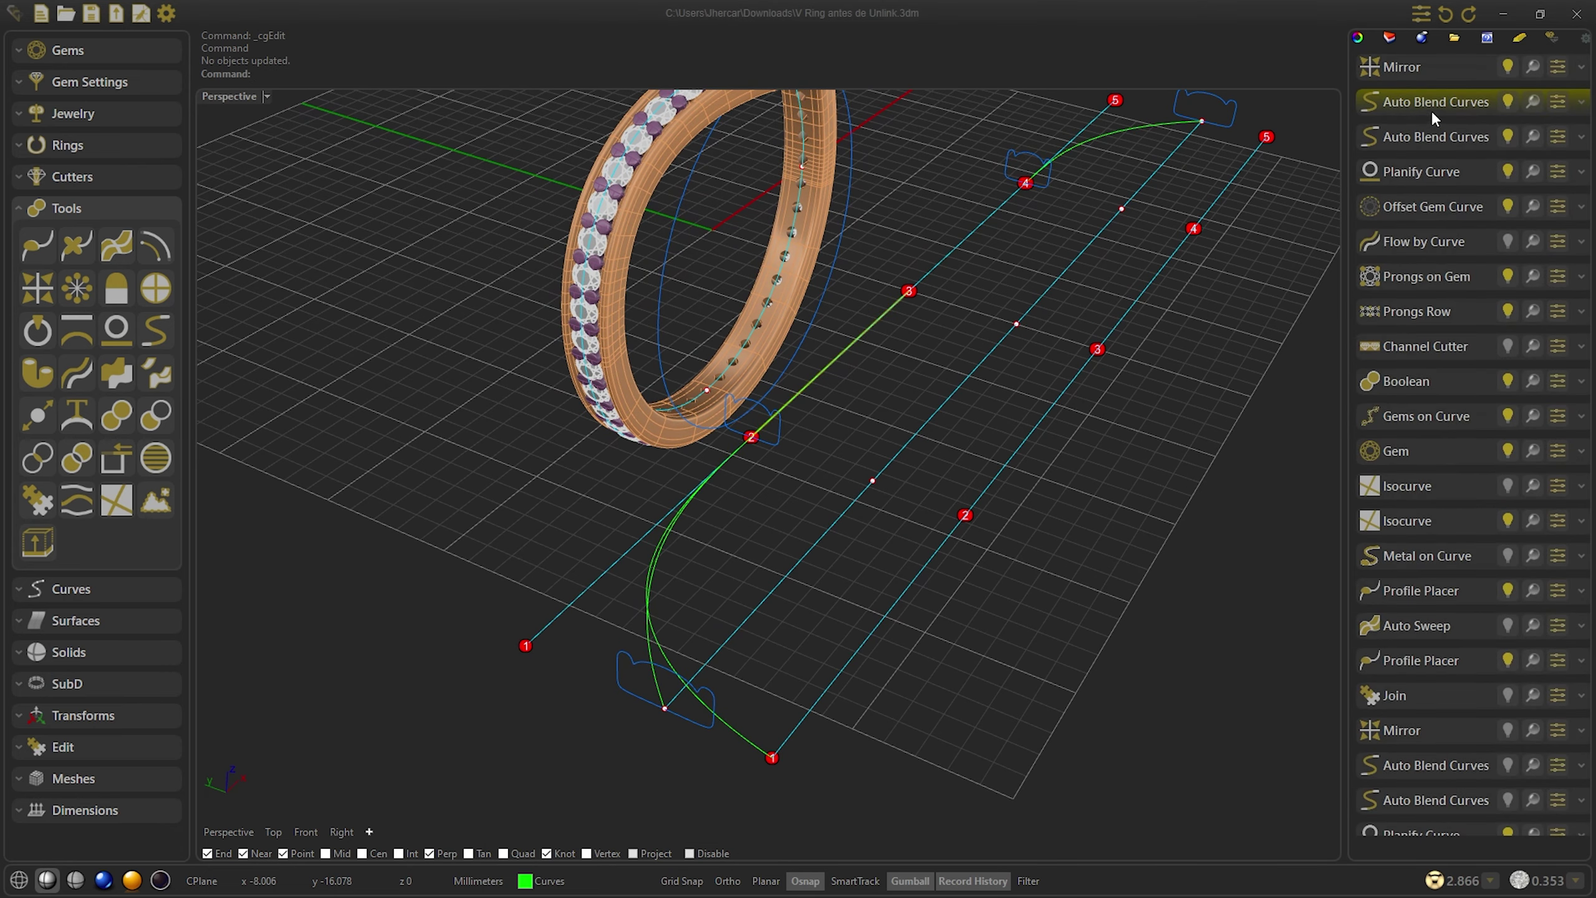
Set the duplicated Mirror's objects to both duplicated blend curves
{"action": "left_click", "coordinate": [1448, 72]}
{"action": "left_click", "coordinate": [1426, 225]}
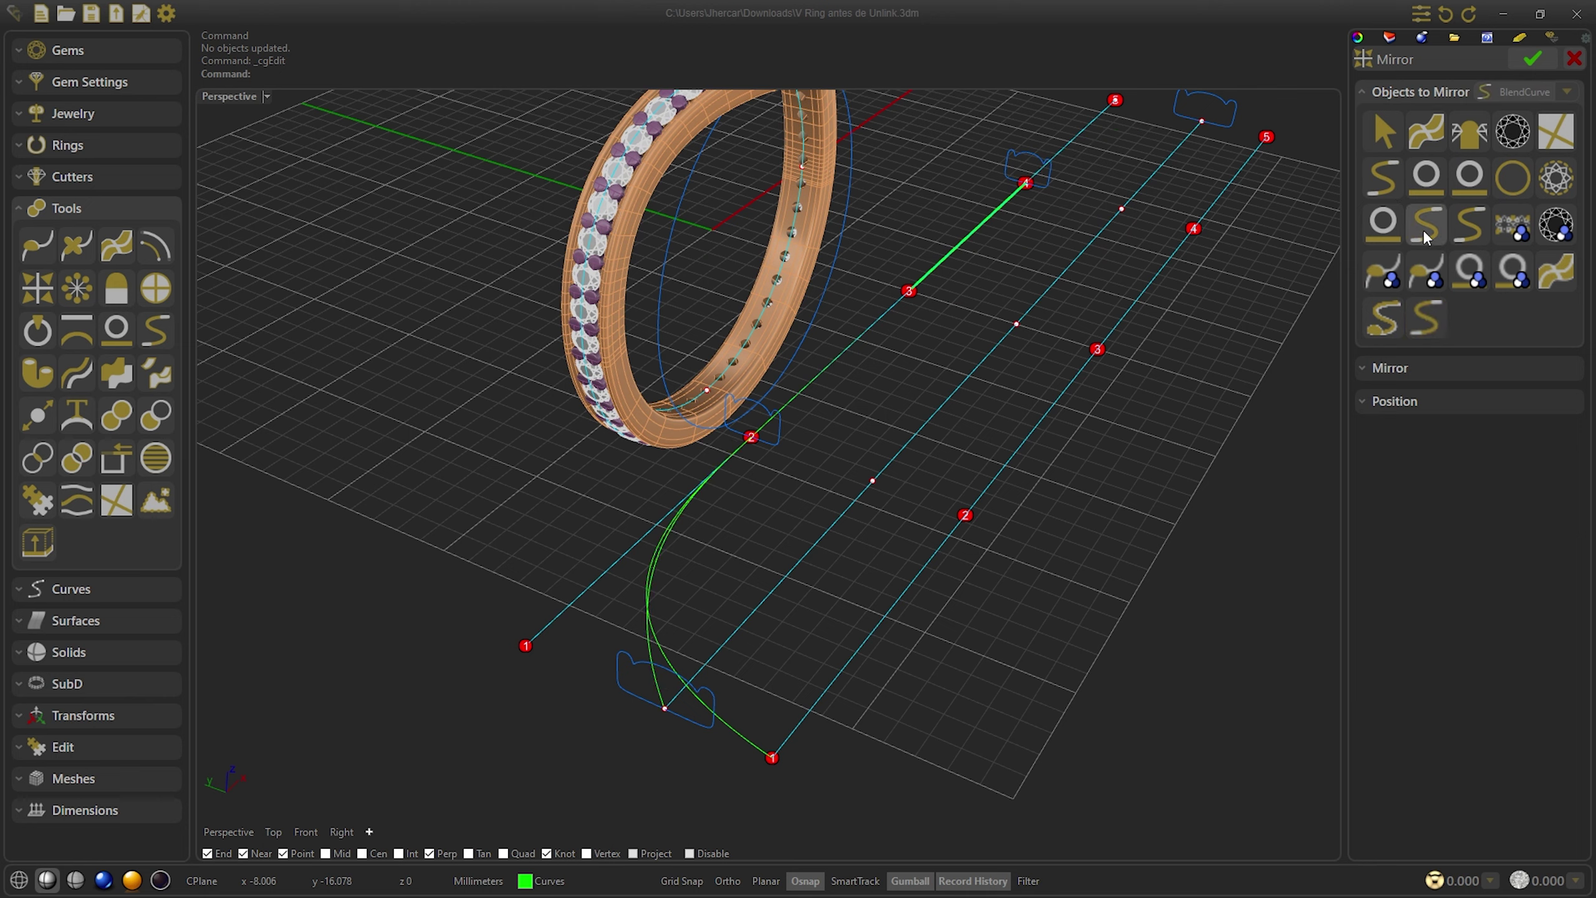
{"action": "left_click", "coordinate": [1470, 229], "text": "shift"}
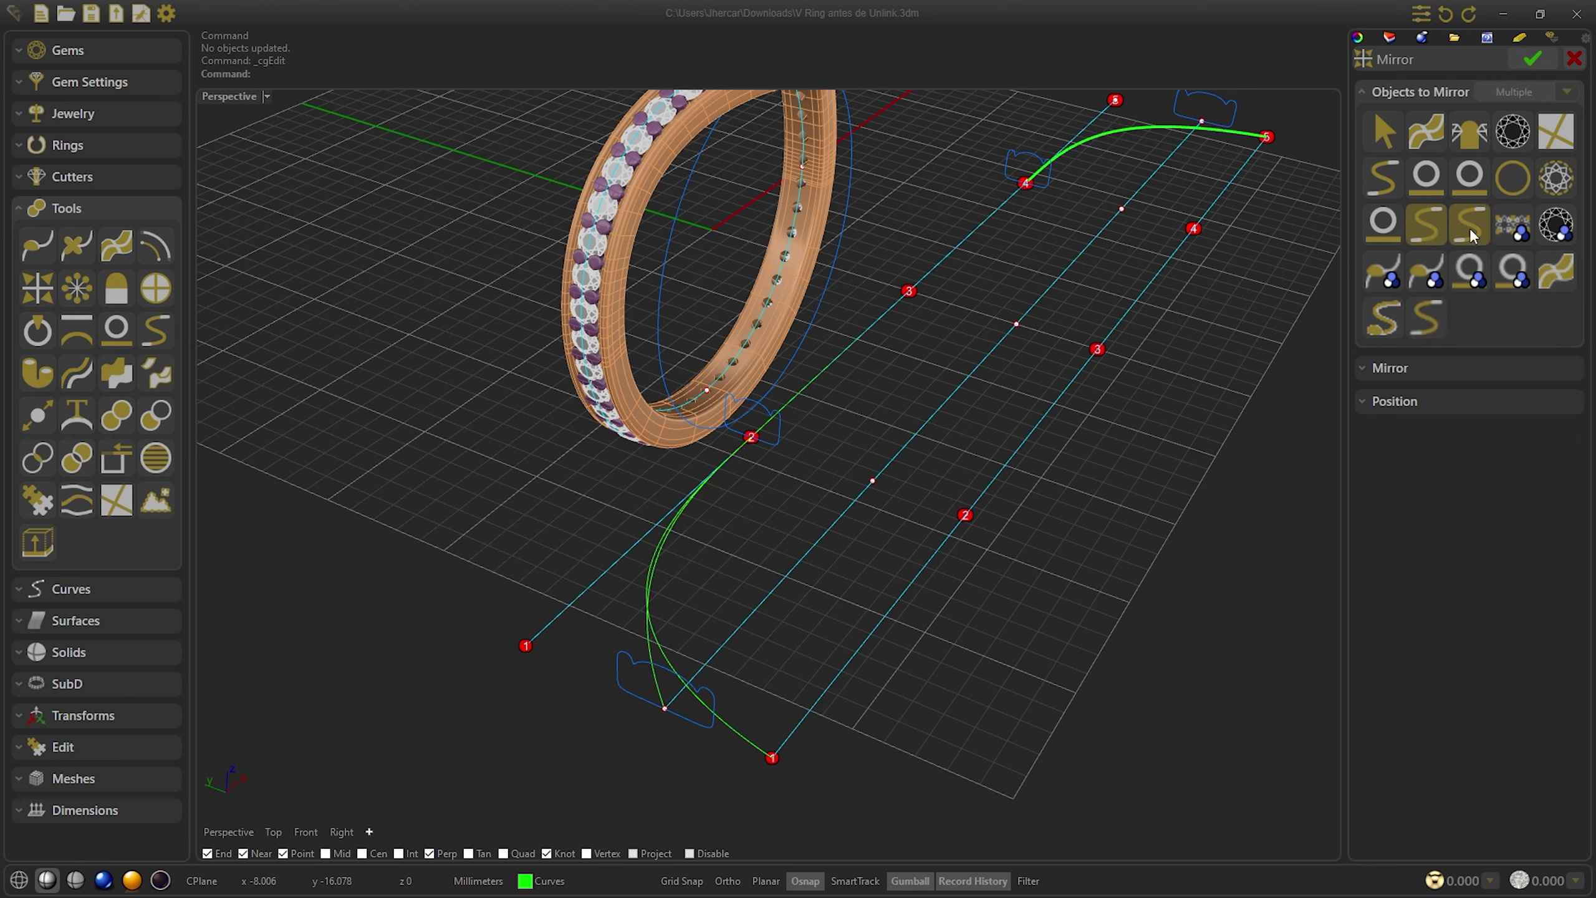
{"action": "left_click", "coordinate": [1532, 60]}
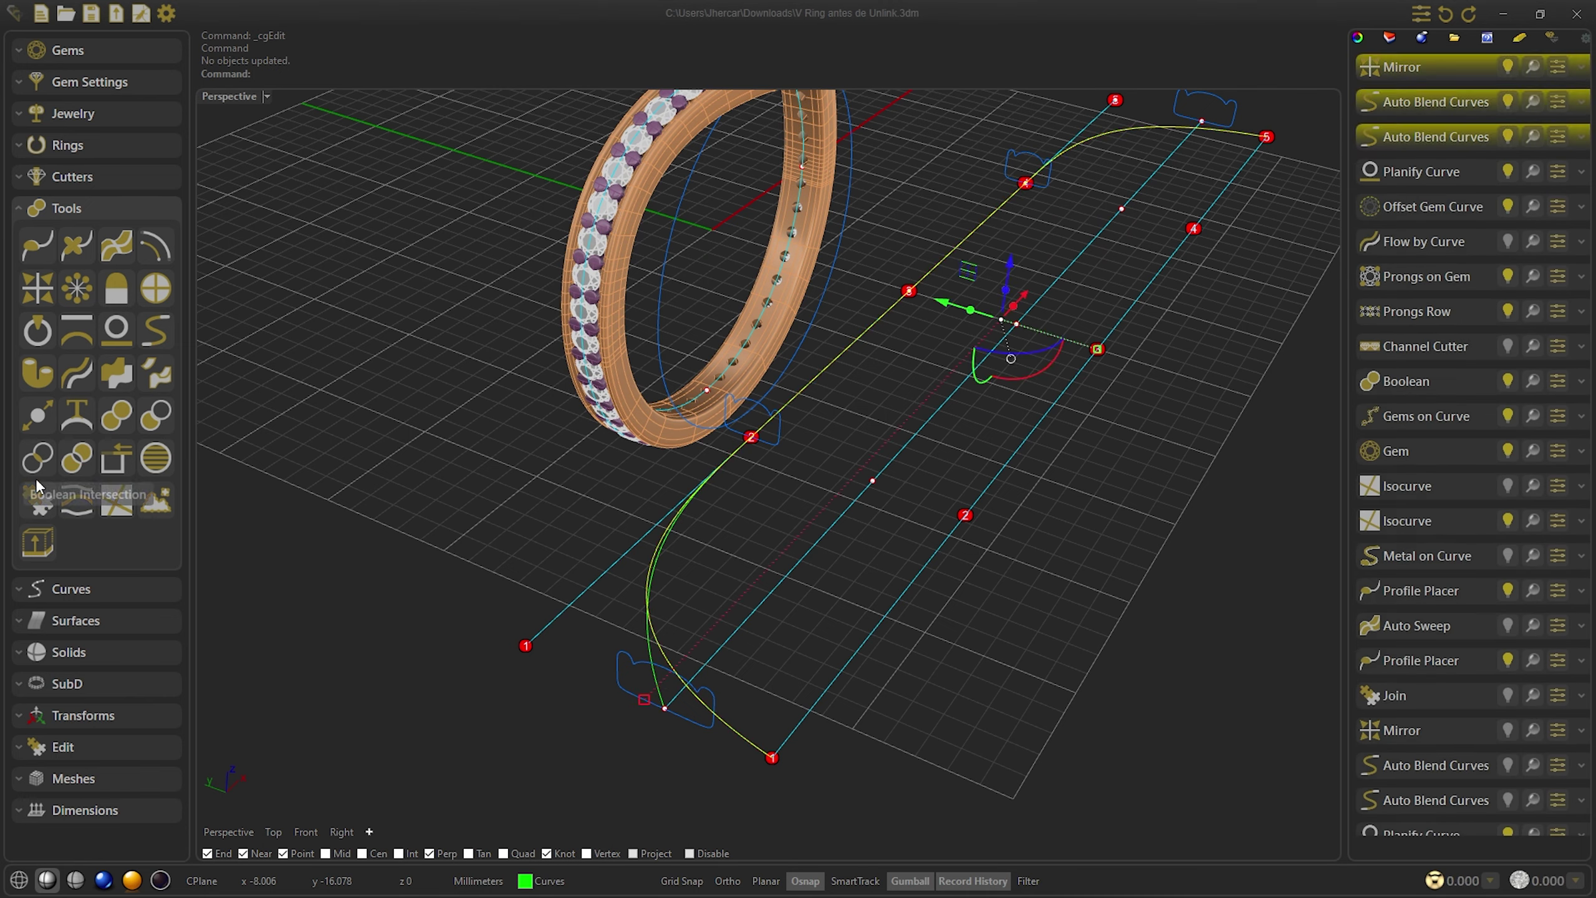
Join the duplicated Mirror and both Auto Blend Curves into one path, and extract the three source objects from the Join
{"action": "left_click", "coordinate": [37, 498]}
{"action": "left_click", "coordinate": [1532, 61]}
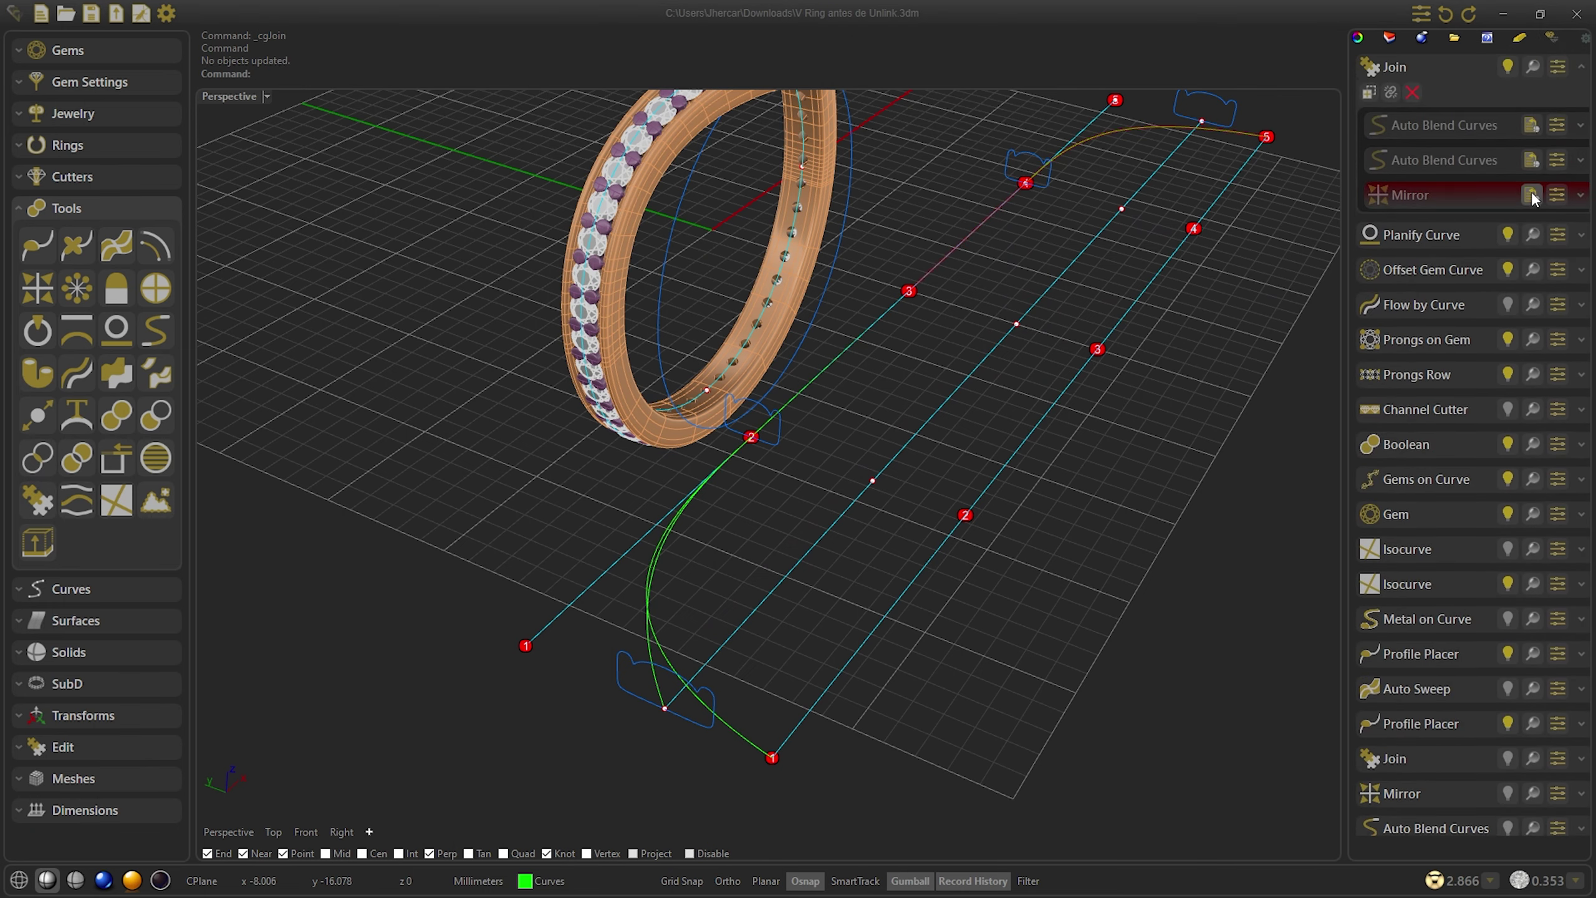
{"action": "left_click", "coordinate": [1532, 193]}
{"action": "left_click", "coordinate": [1530, 160]}
{"action": "left_click", "coordinate": [1529, 128]}
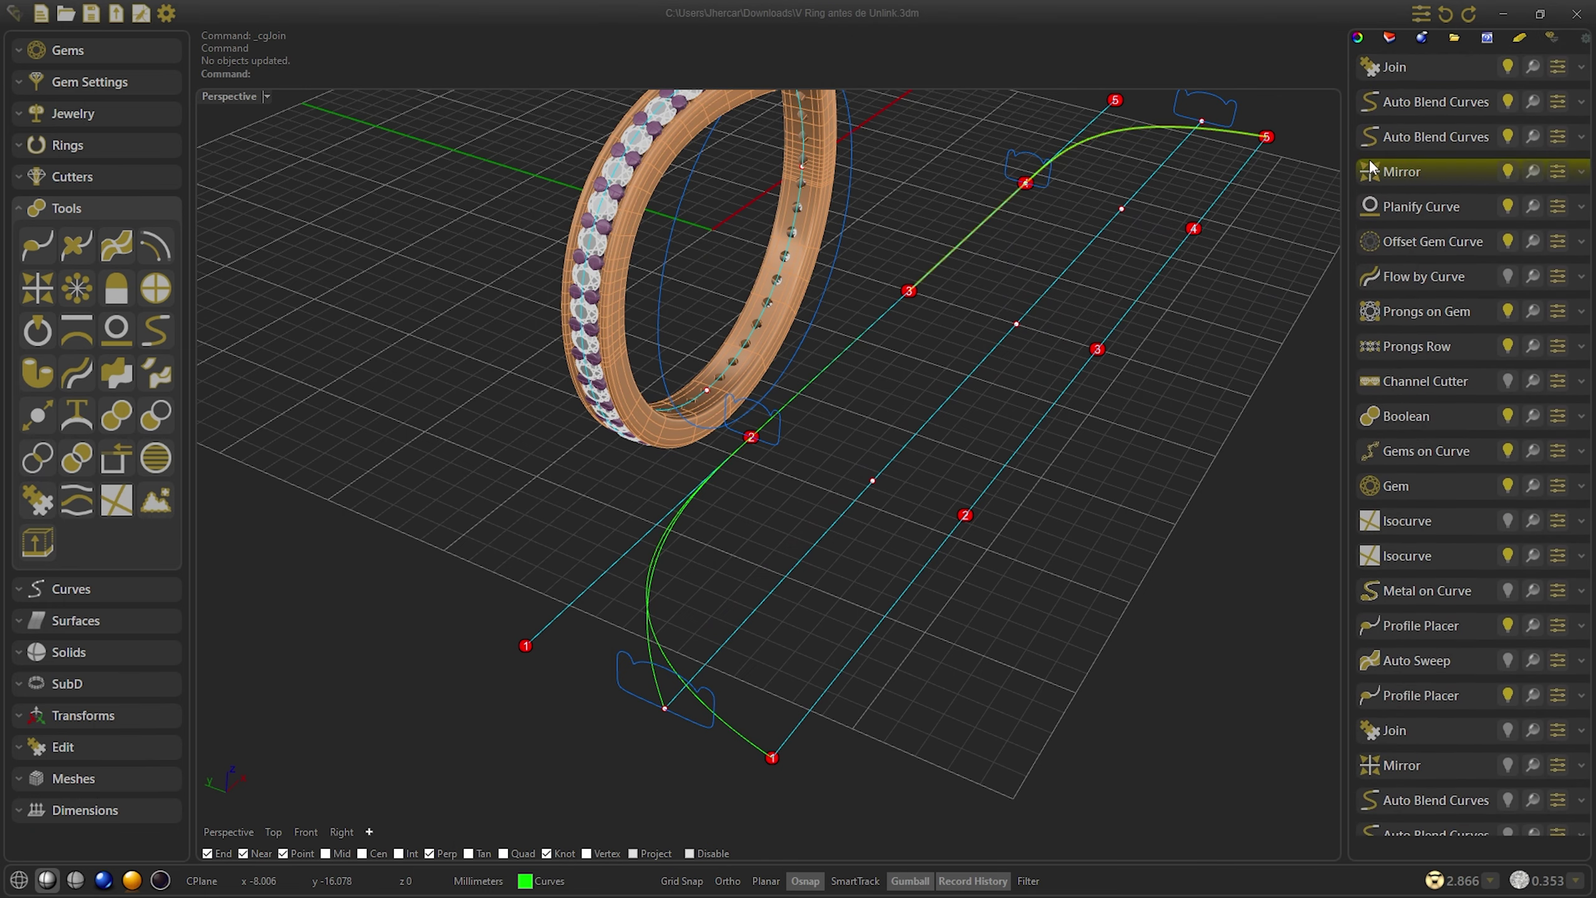
{"action": "left_click", "coordinate": [1097, 121]}
{"action": "left_click", "coordinate": [734, 467]}
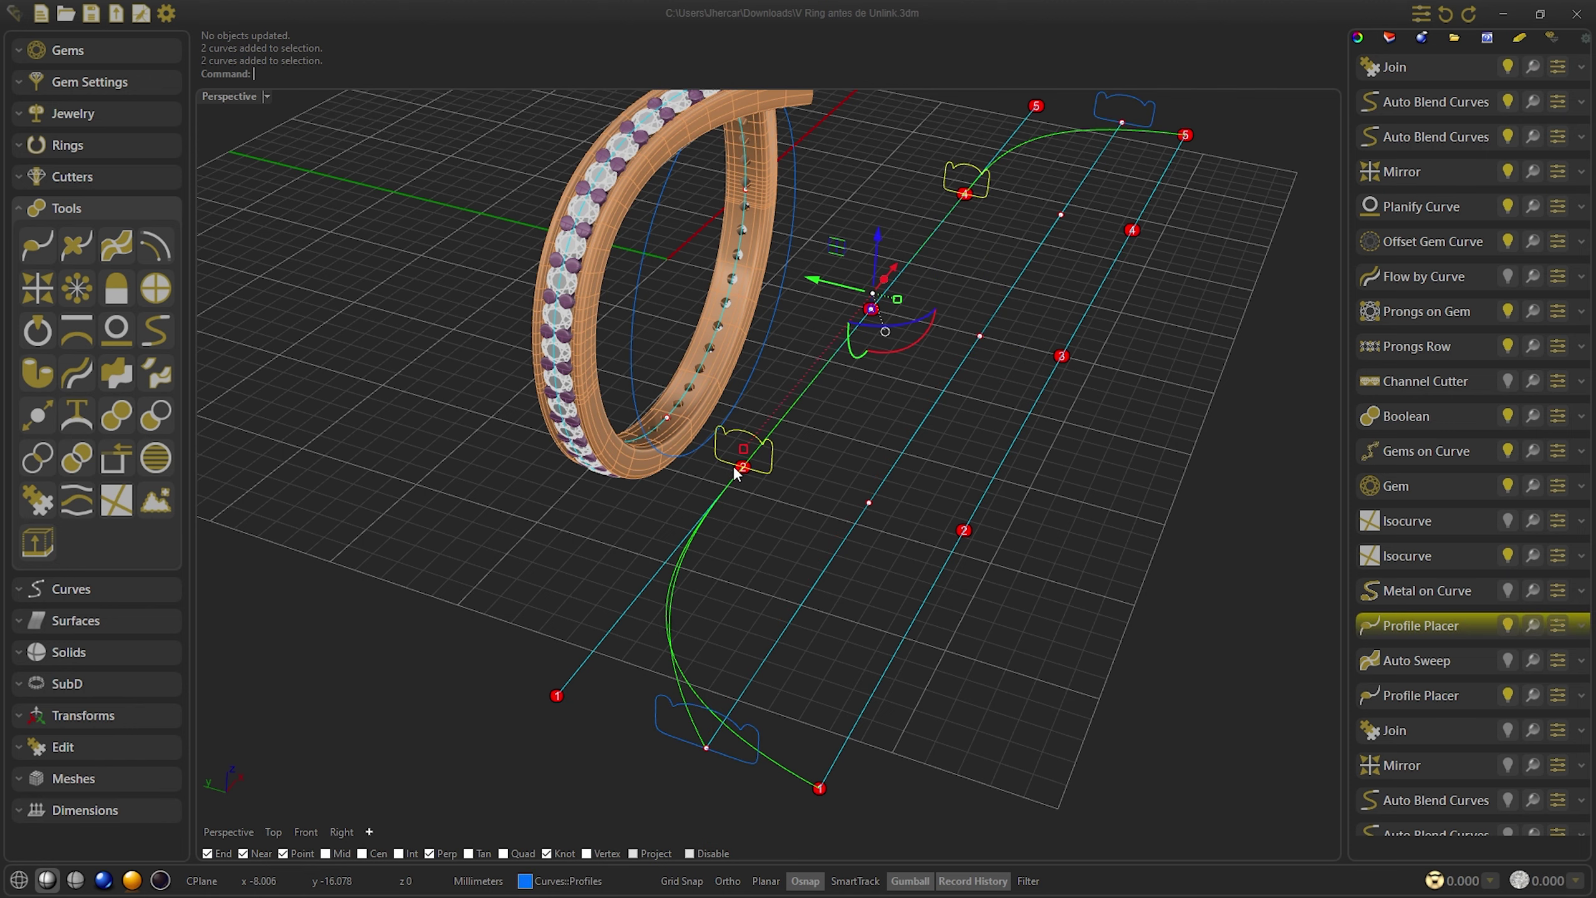
{"action": "left_click", "coordinate": [663, 705], "text": "shift"}
{"action": "left_click", "coordinate": [1076, 478]}
{"action": "right_click_drag", "start_coordinate": [1076, 477], "coordinate": [771, 500]}
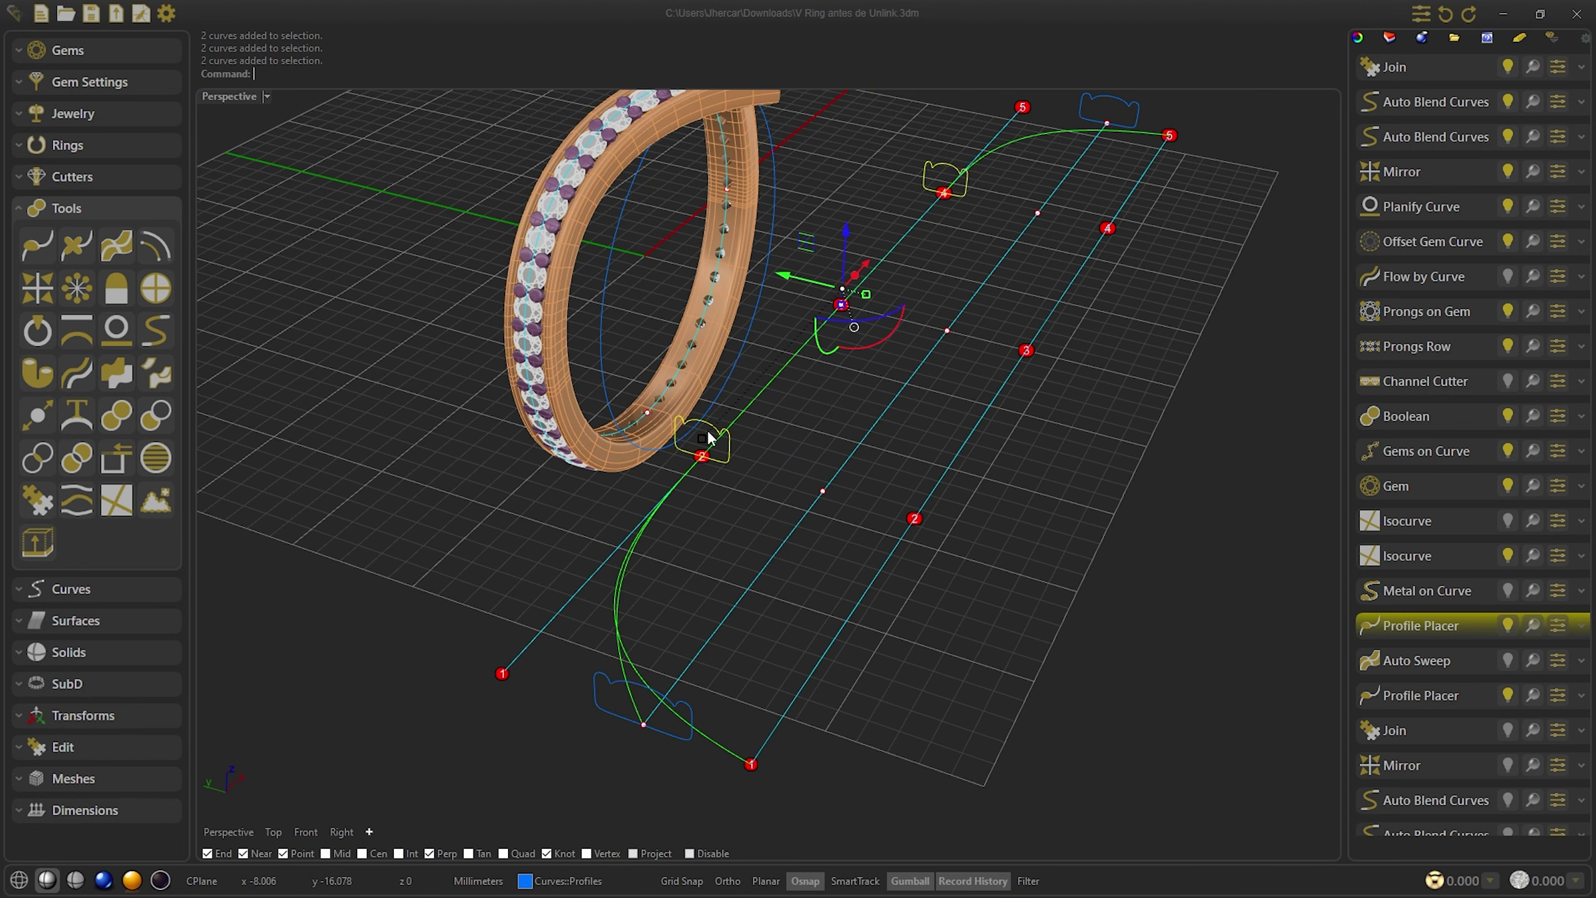
{"action": "left_click", "coordinate": [1079, 588]}
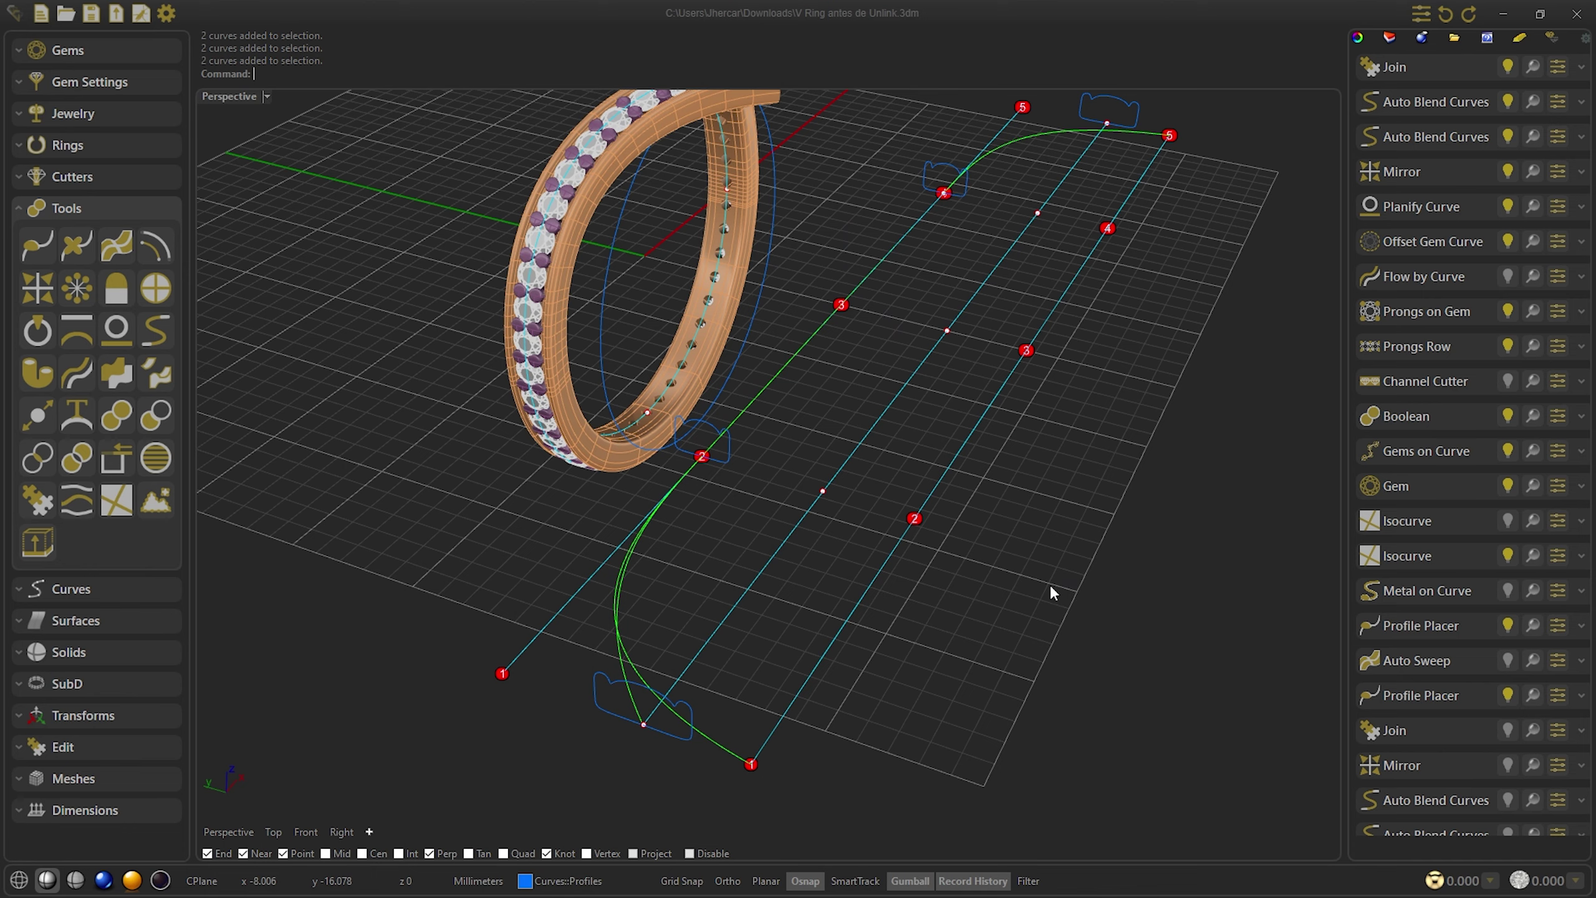
Duplicate the Profile Placer of the end profiles and assign the copy to the duplicated Planify Curve rail
{"action": "left_click", "coordinate": [706, 468]}
{"action": "left_click", "coordinate": [698, 698]}
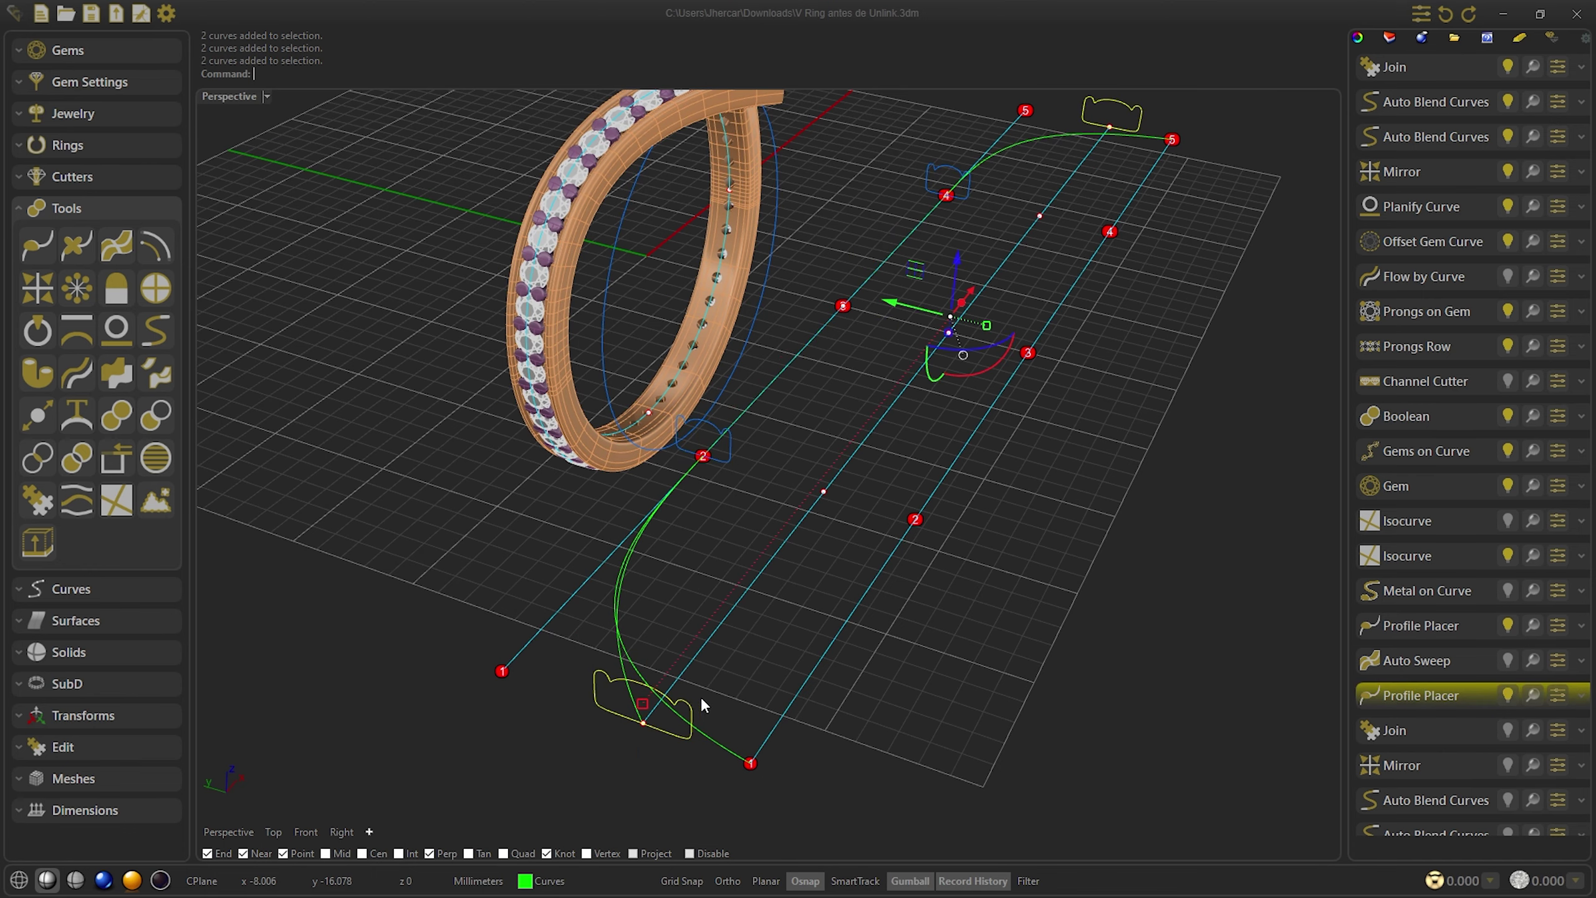
{"action": "left_click", "coordinate": [1582, 694]}
{"action": "left_click", "coordinate": [1369, 723]}
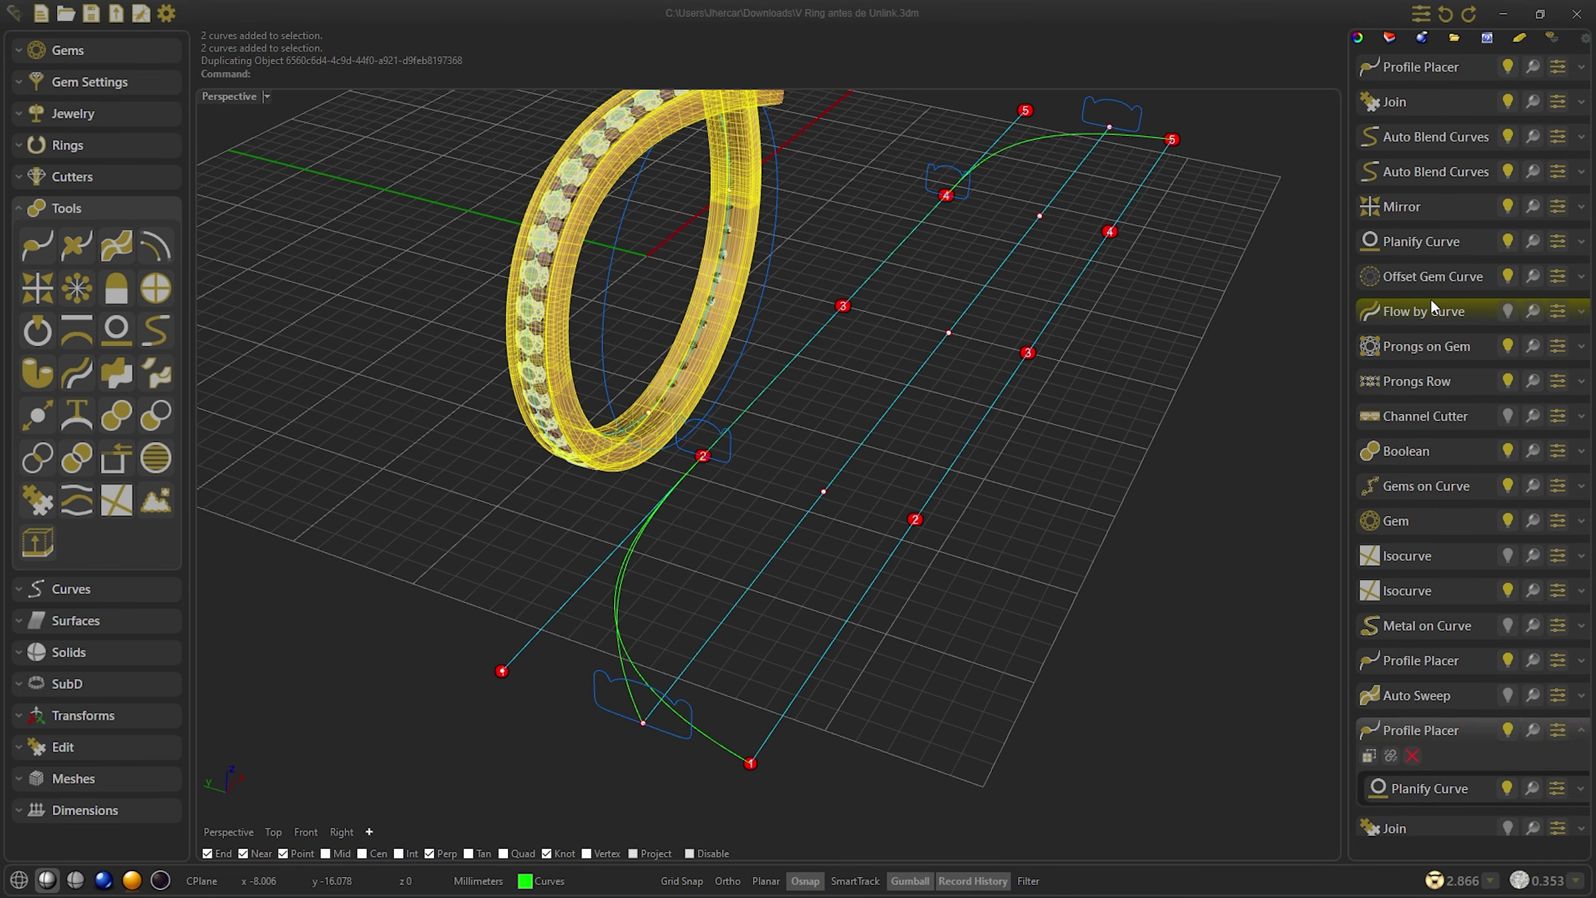
{"action": "left_click", "coordinate": [1577, 731]}
{"action": "left_click", "coordinate": [1557, 67]}
{"action": "left_click", "coordinate": [1387, 90]}
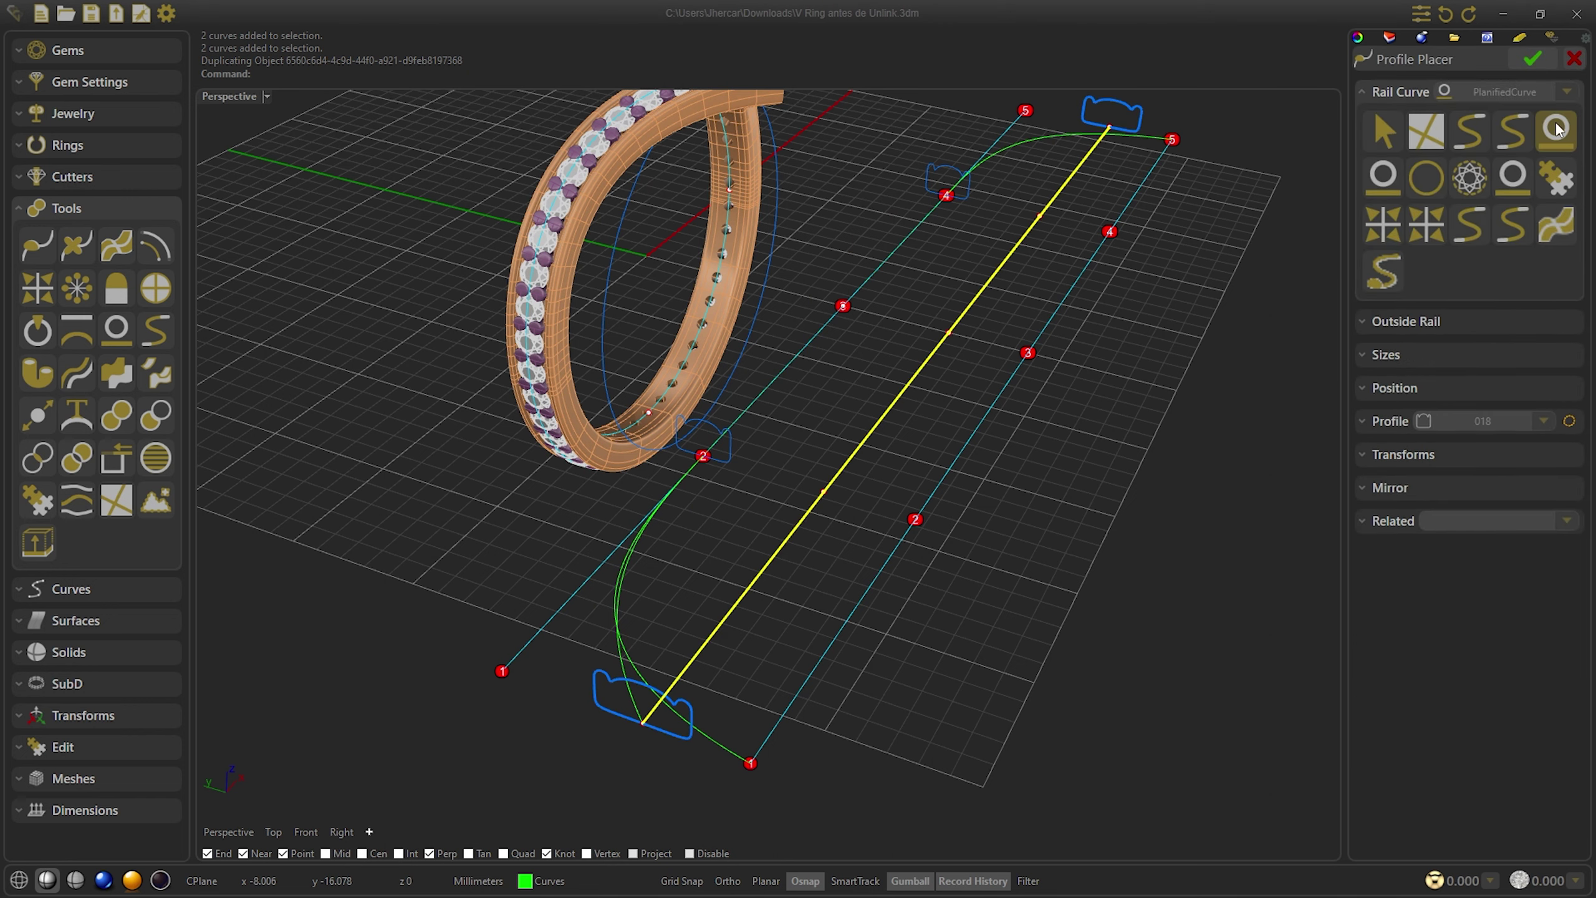
{"action": "left_click", "coordinate": [1517, 177]}
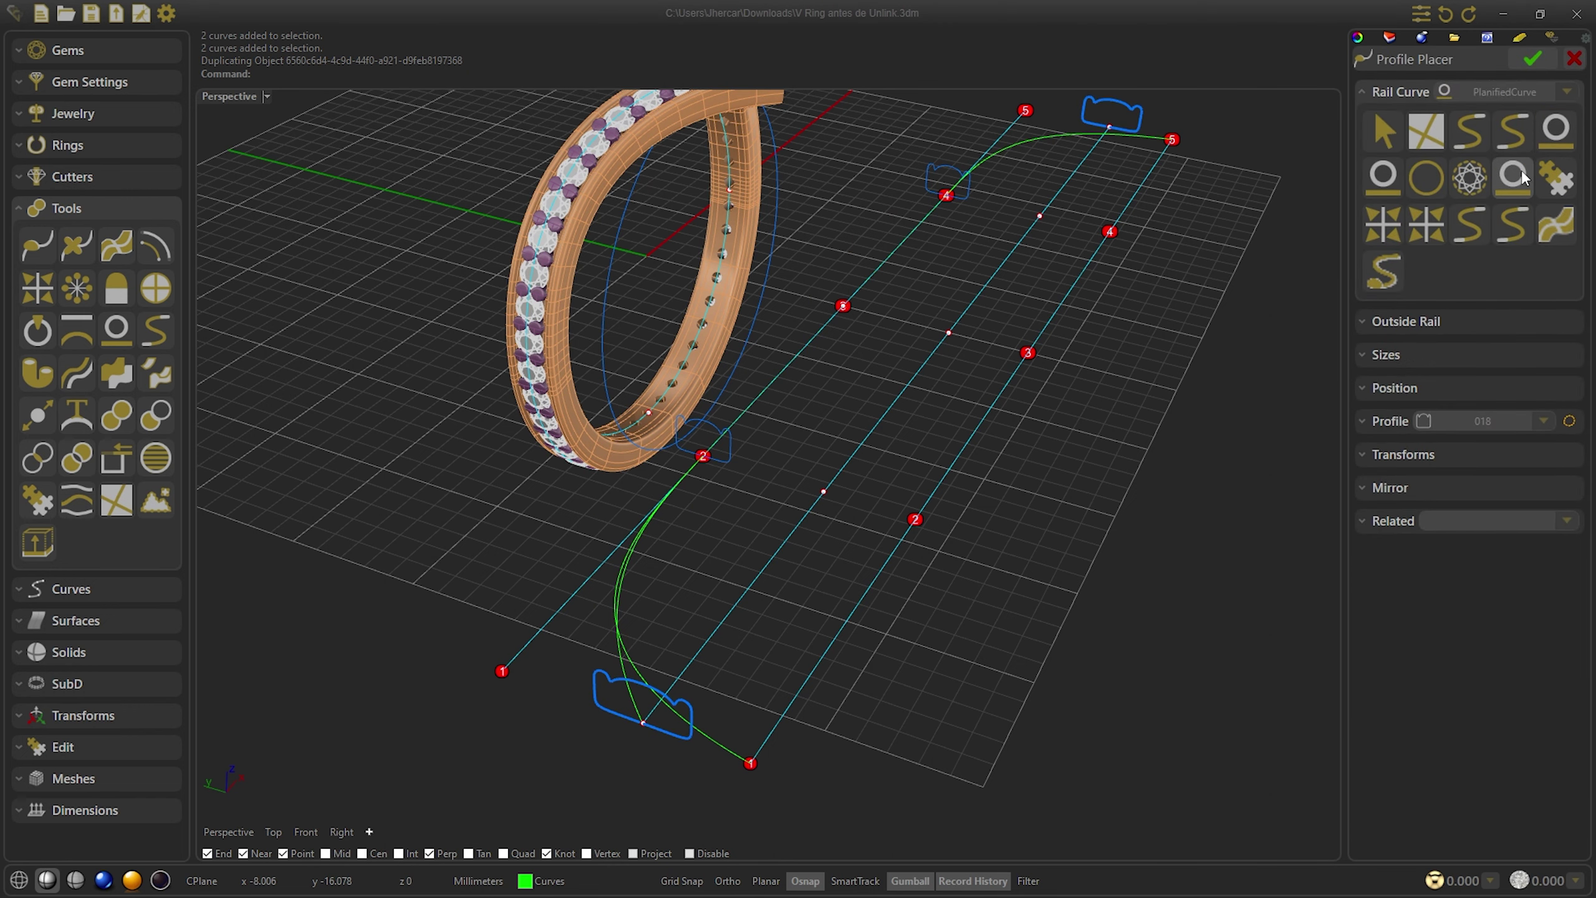
{"action": "left_click", "coordinate": [1530, 60]}
Duplicate the Profile Placer of the intermediate profiles and set the copy's rail curve to the duplicated blend curve
{"action": "left_click", "coordinate": [1577, 667]}
{"action": "left_click", "coordinate": [1414, 699]}
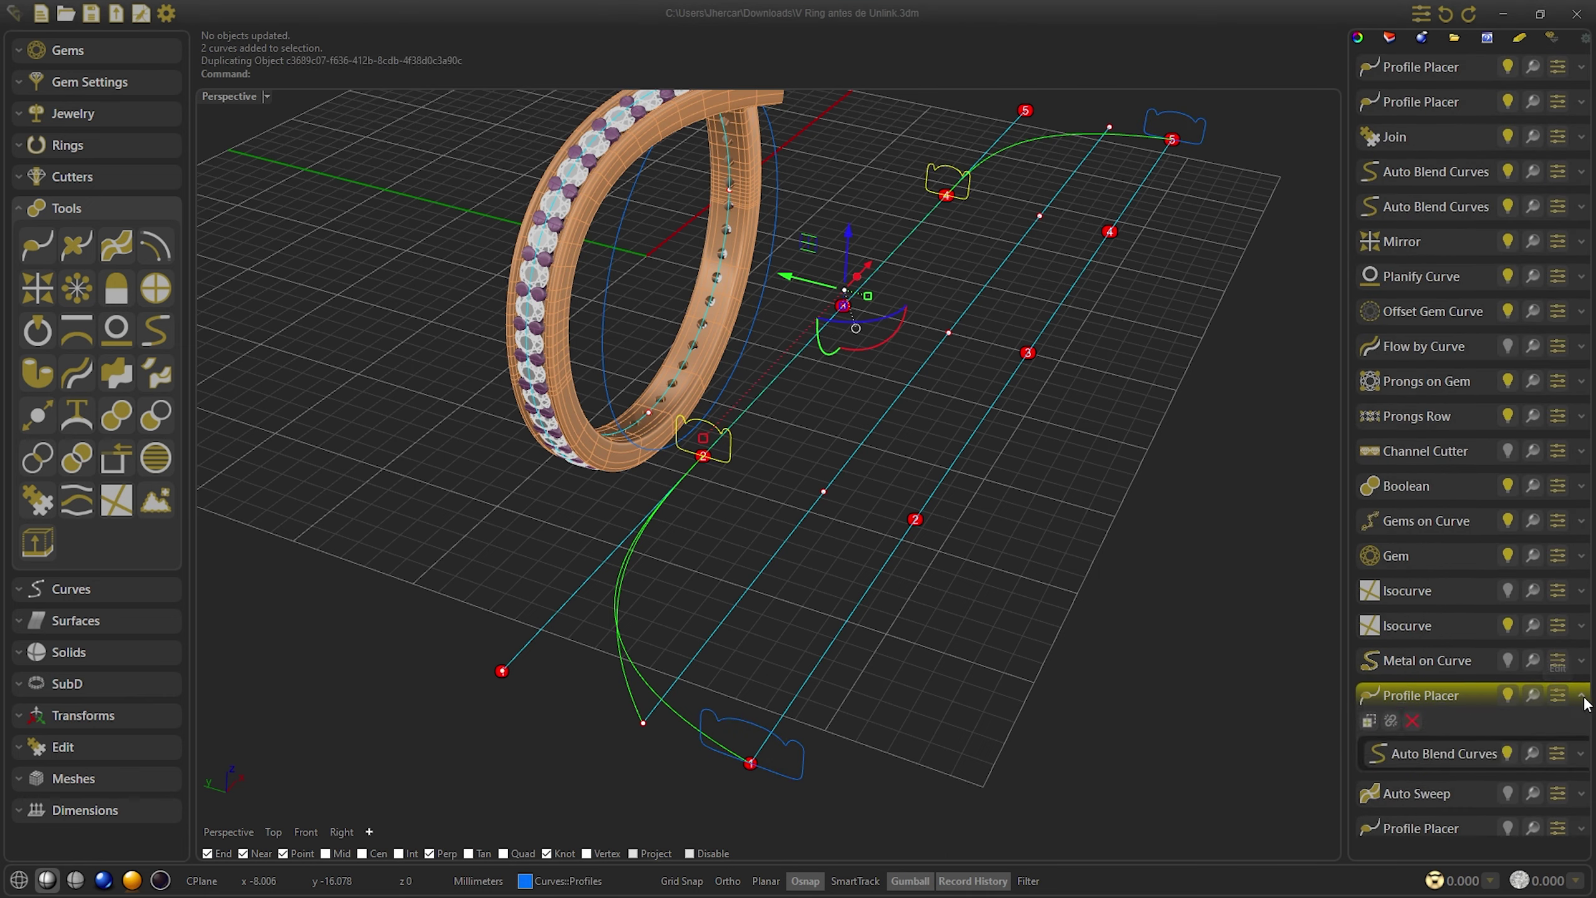
{"action": "left_click", "coordinate": [1559, 67]}
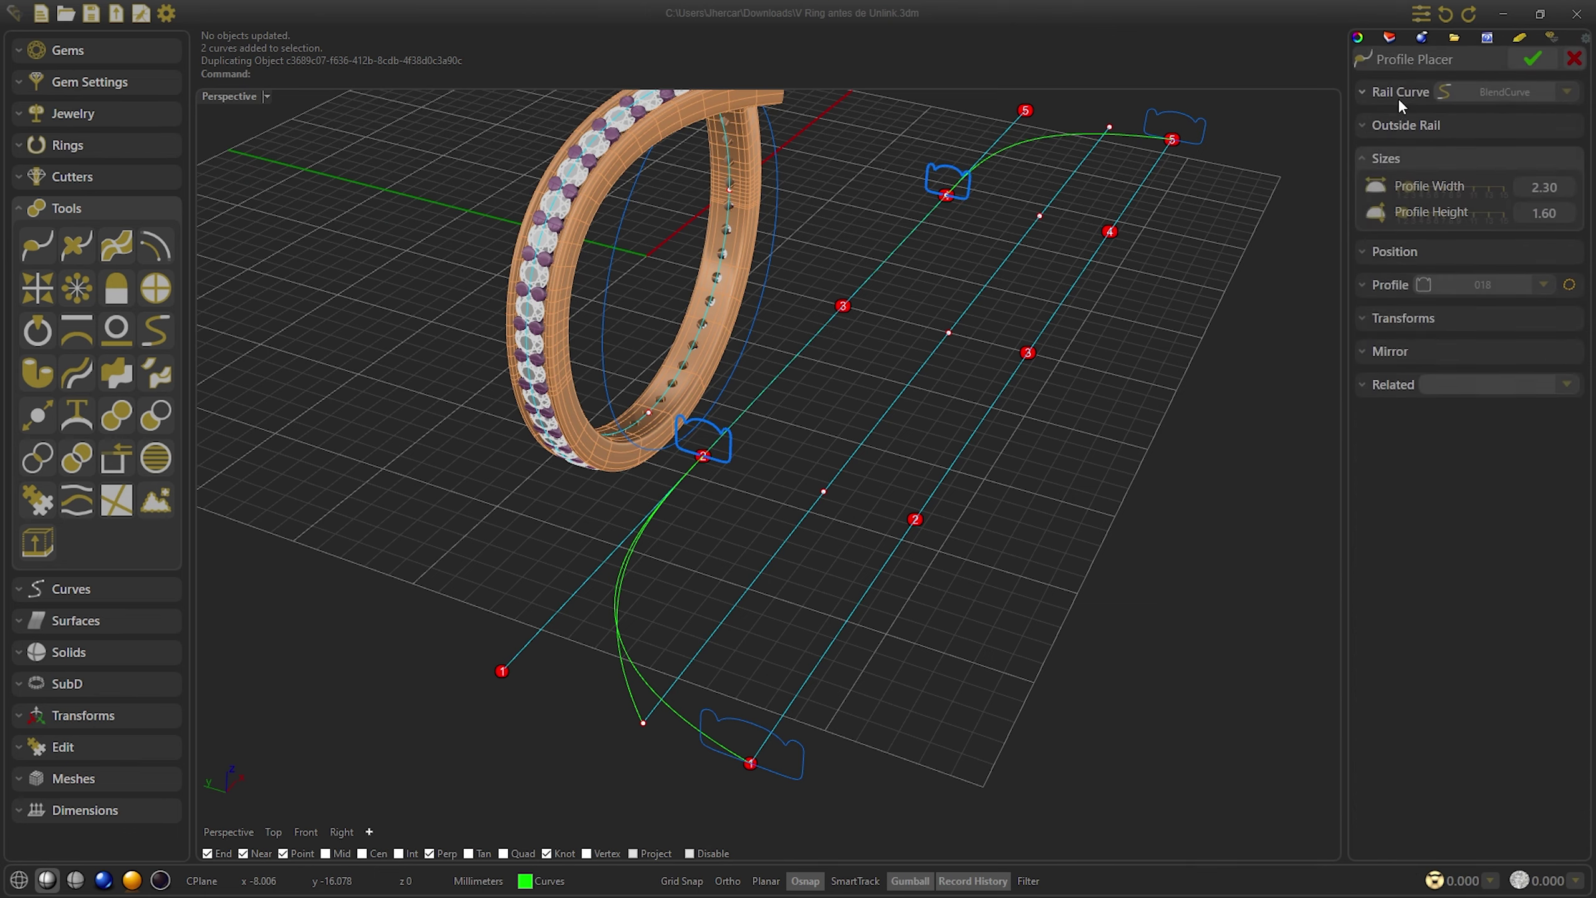
{"action": "left_click", "coordinate": [1398, 96]}
{"action": "left_click", "coordinate": [1469, 133]}
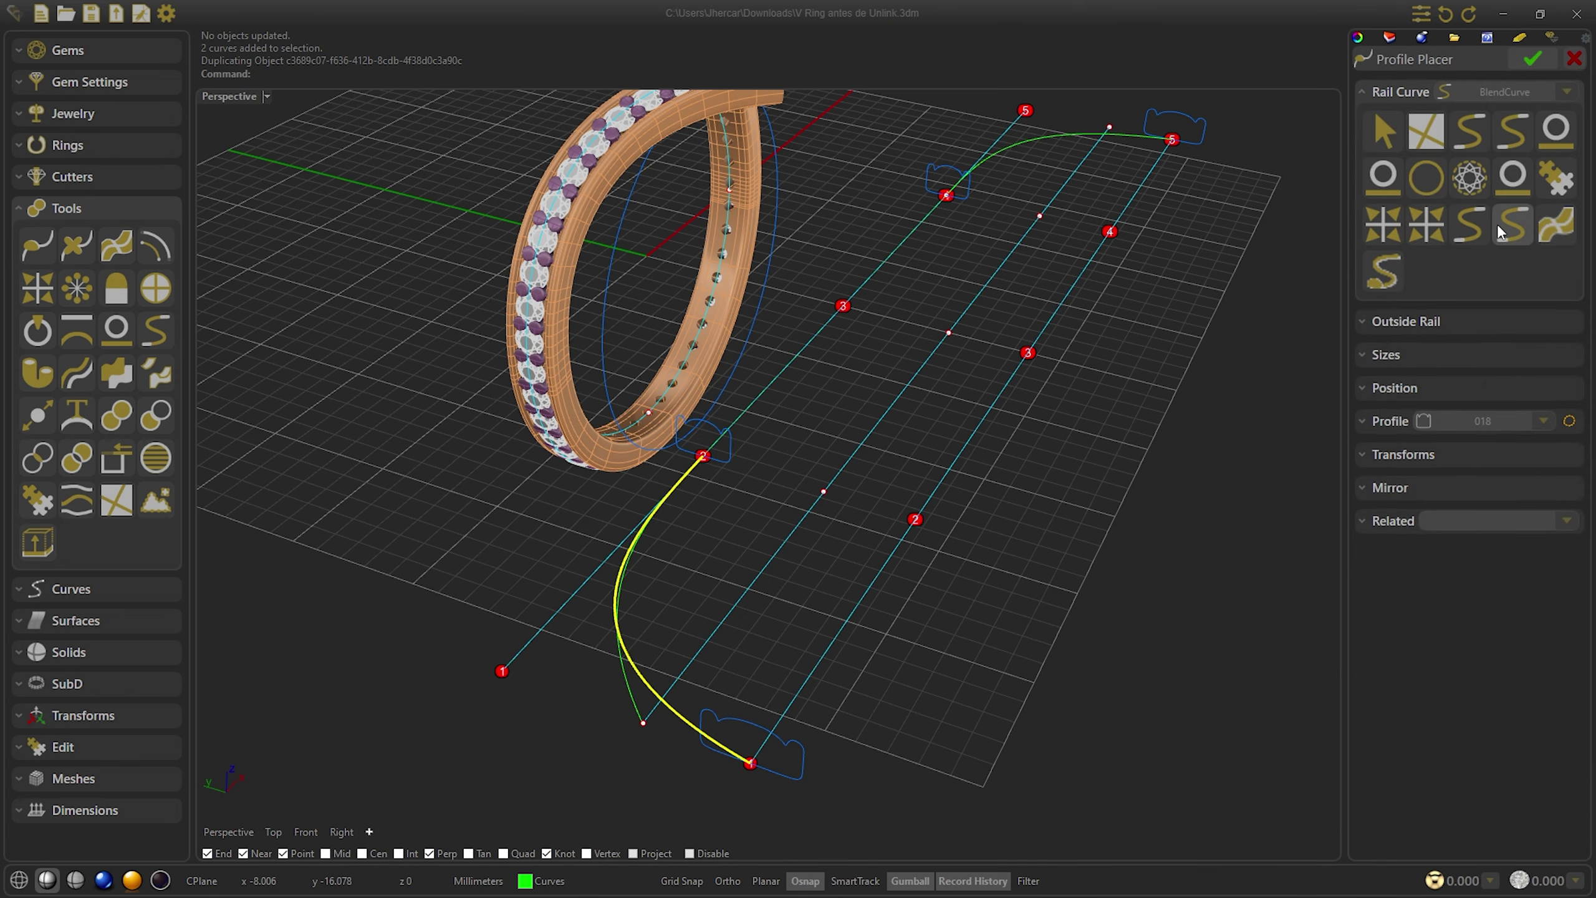
{"action": "left_click", "coordinate": [1531, 58]}
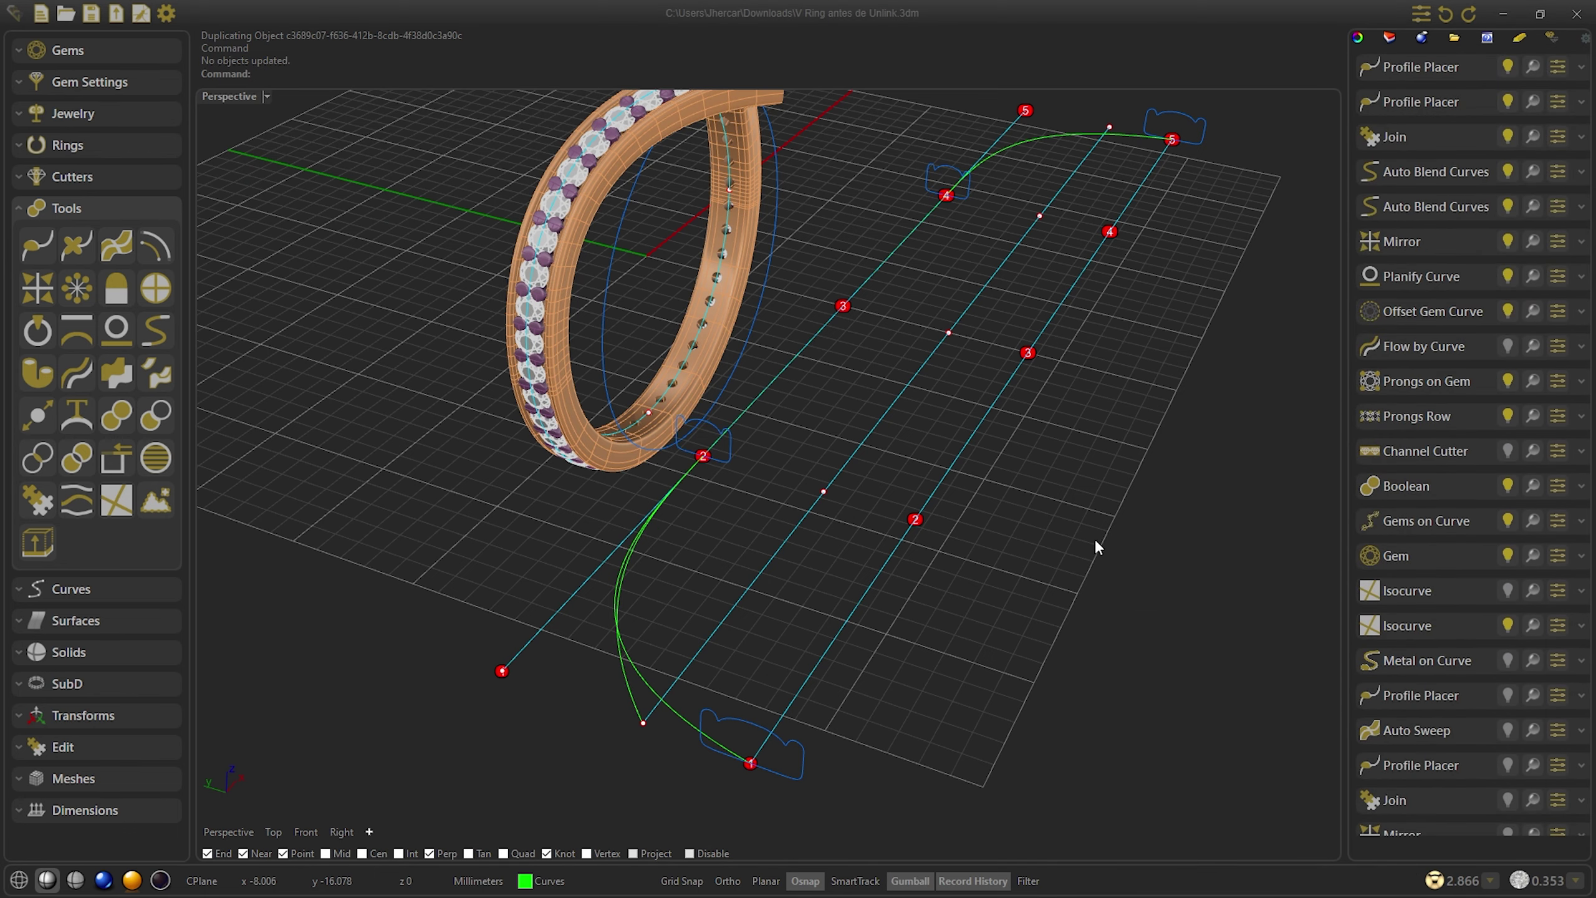
Create an Auto Sweep using the new Join as rail and both duplicated Profile Placers as profiles
{"action": "right_click_drag", "start_coordinate": [1050, 479], "coordinate": [1117, 488]}
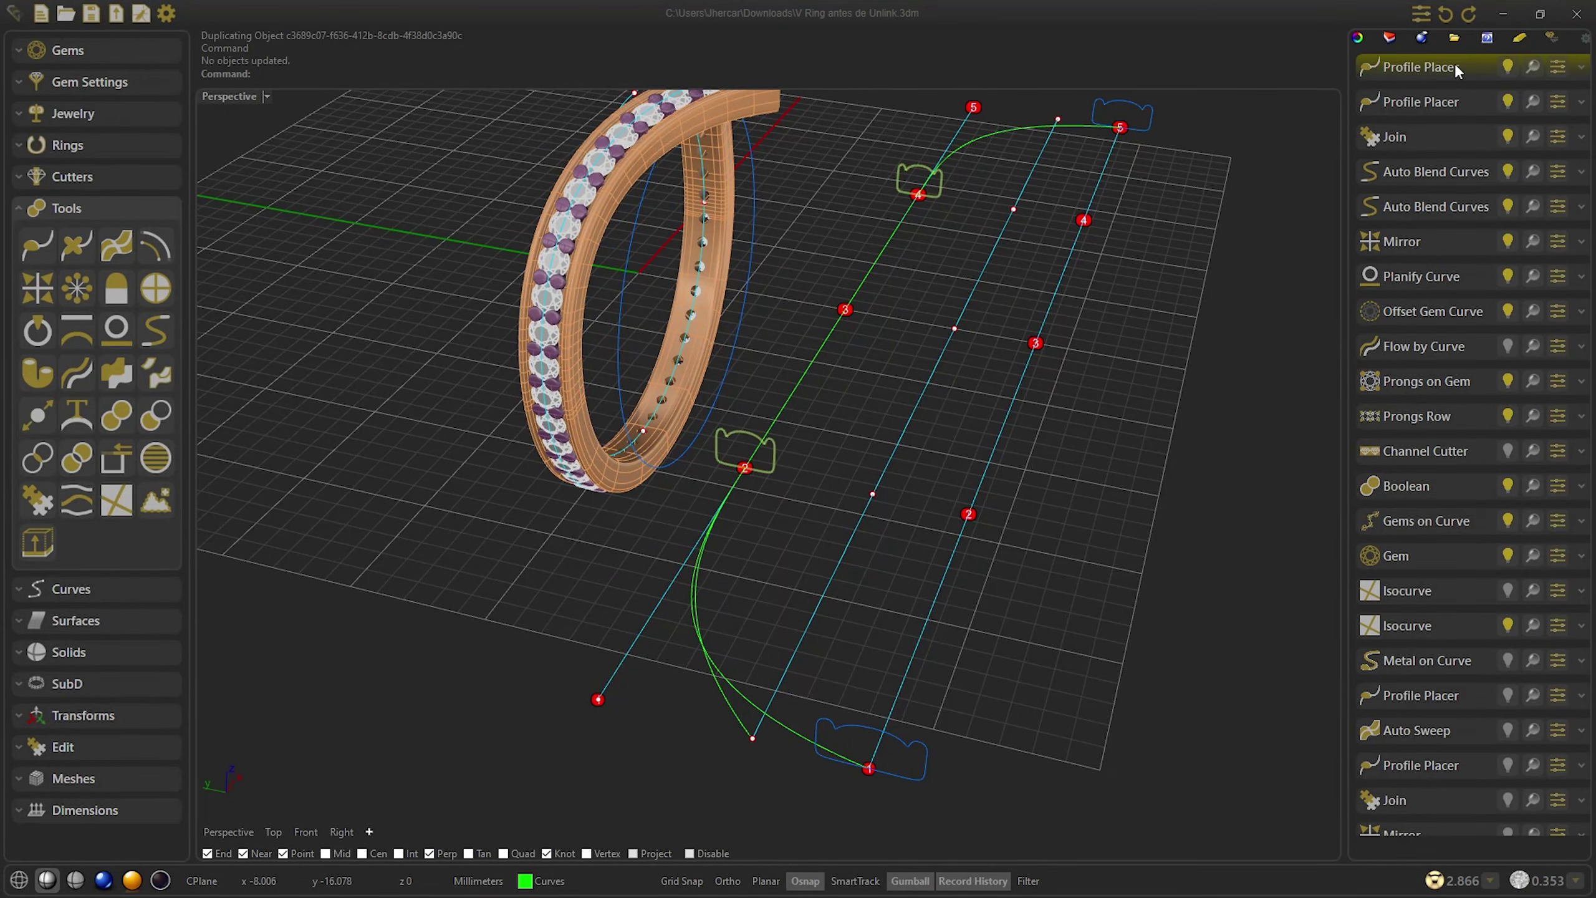
{"action": "left_click", "coordinate": [116, 245]}
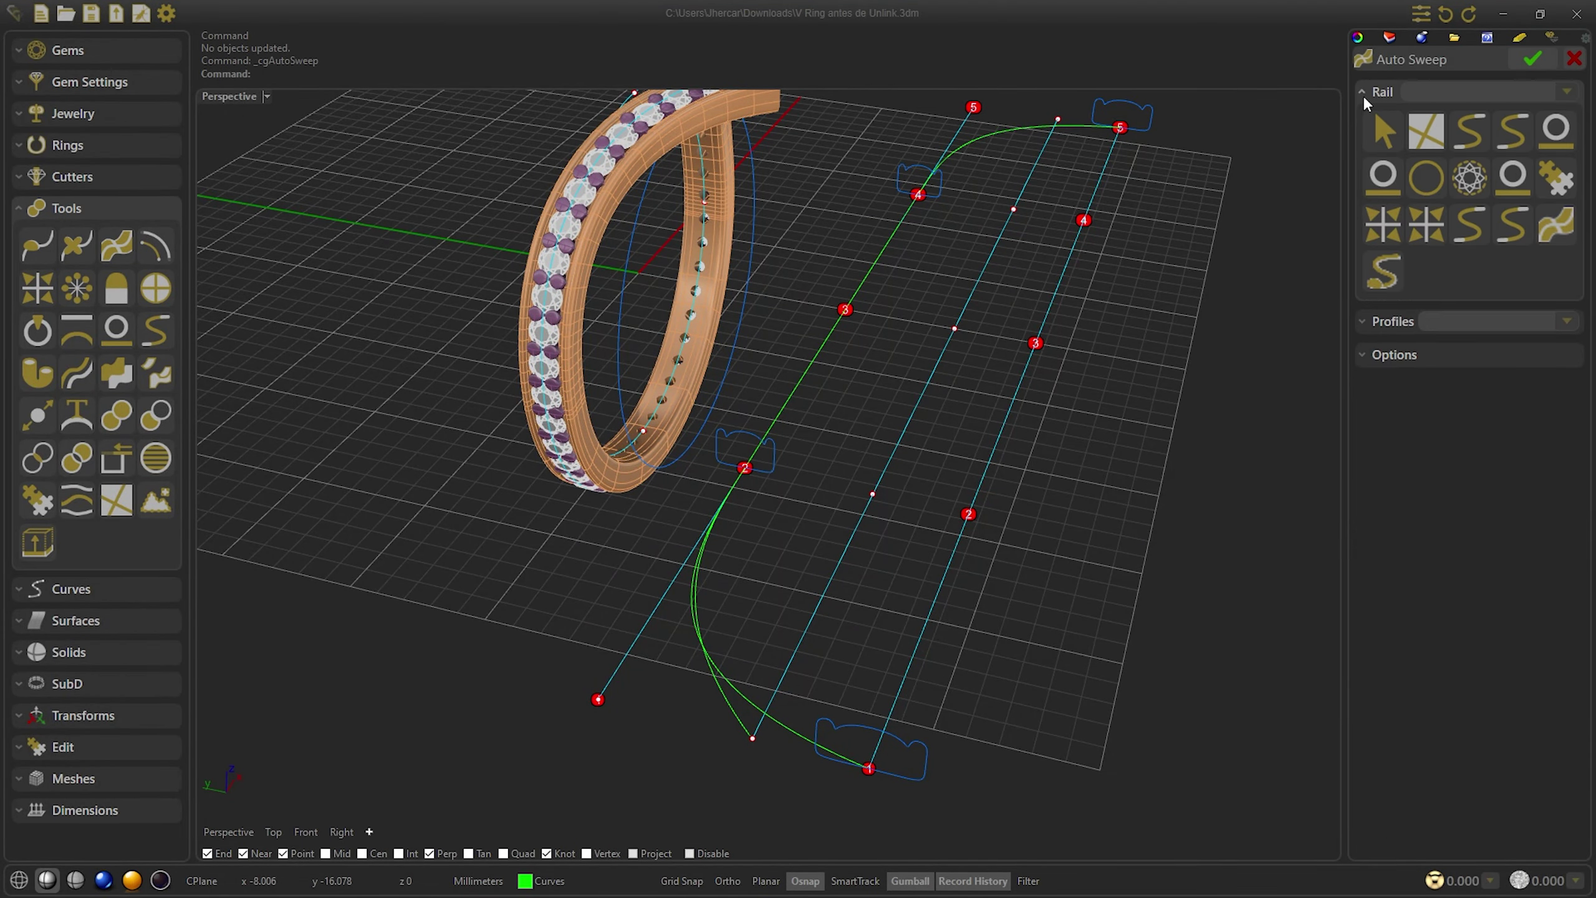
{"action": "left_click", "coordinate": [1374, 319]}
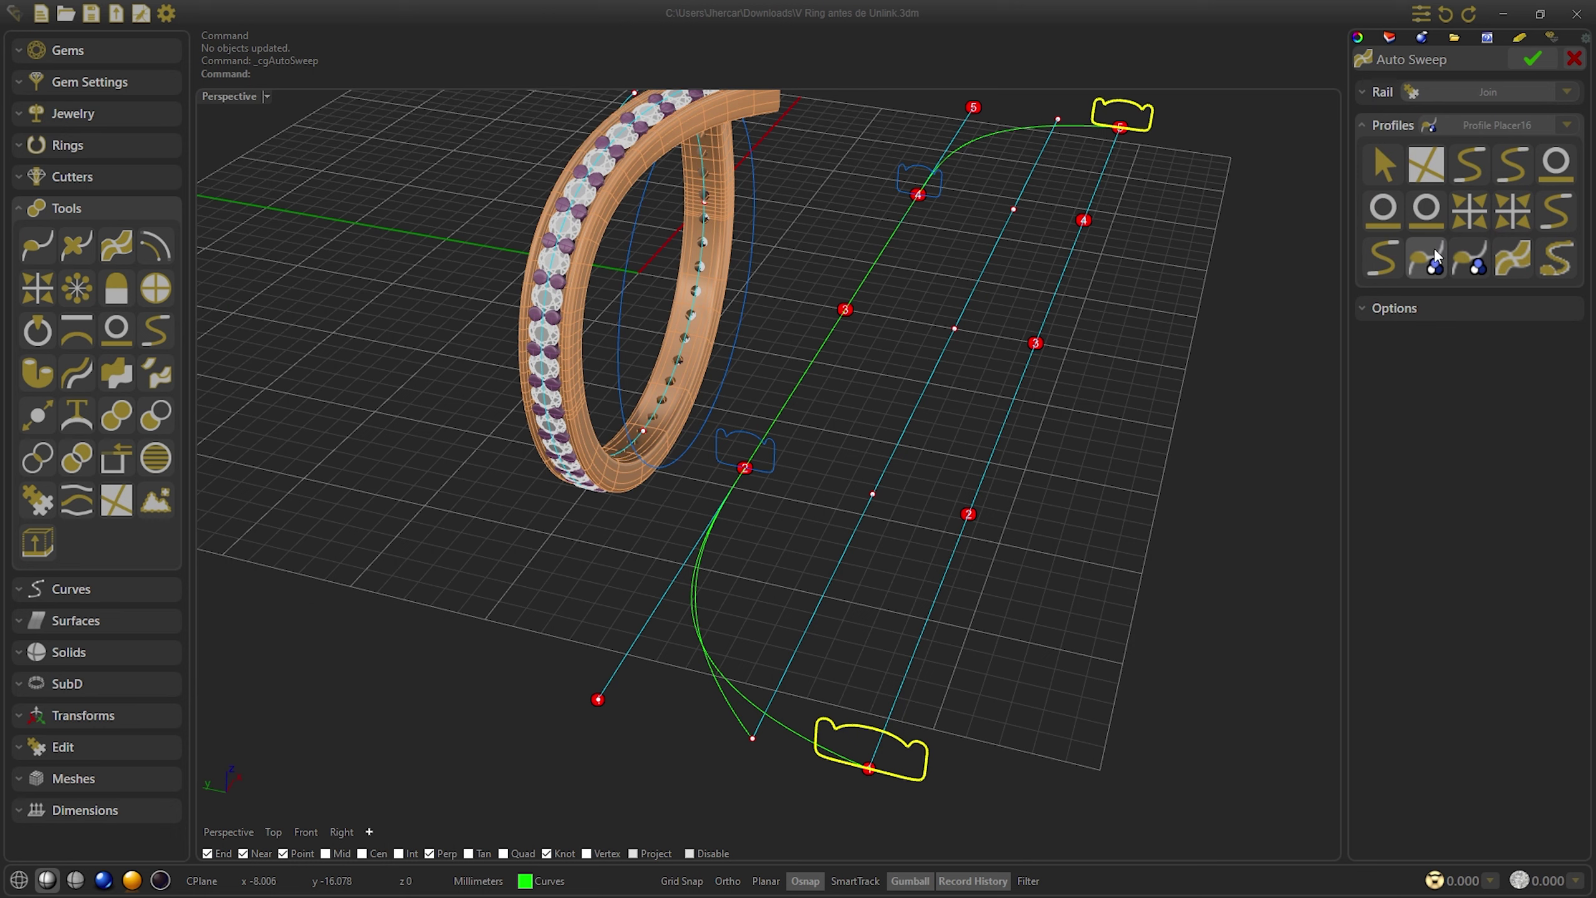
{"action": "left_click", "coordinate": [1470, 258]}
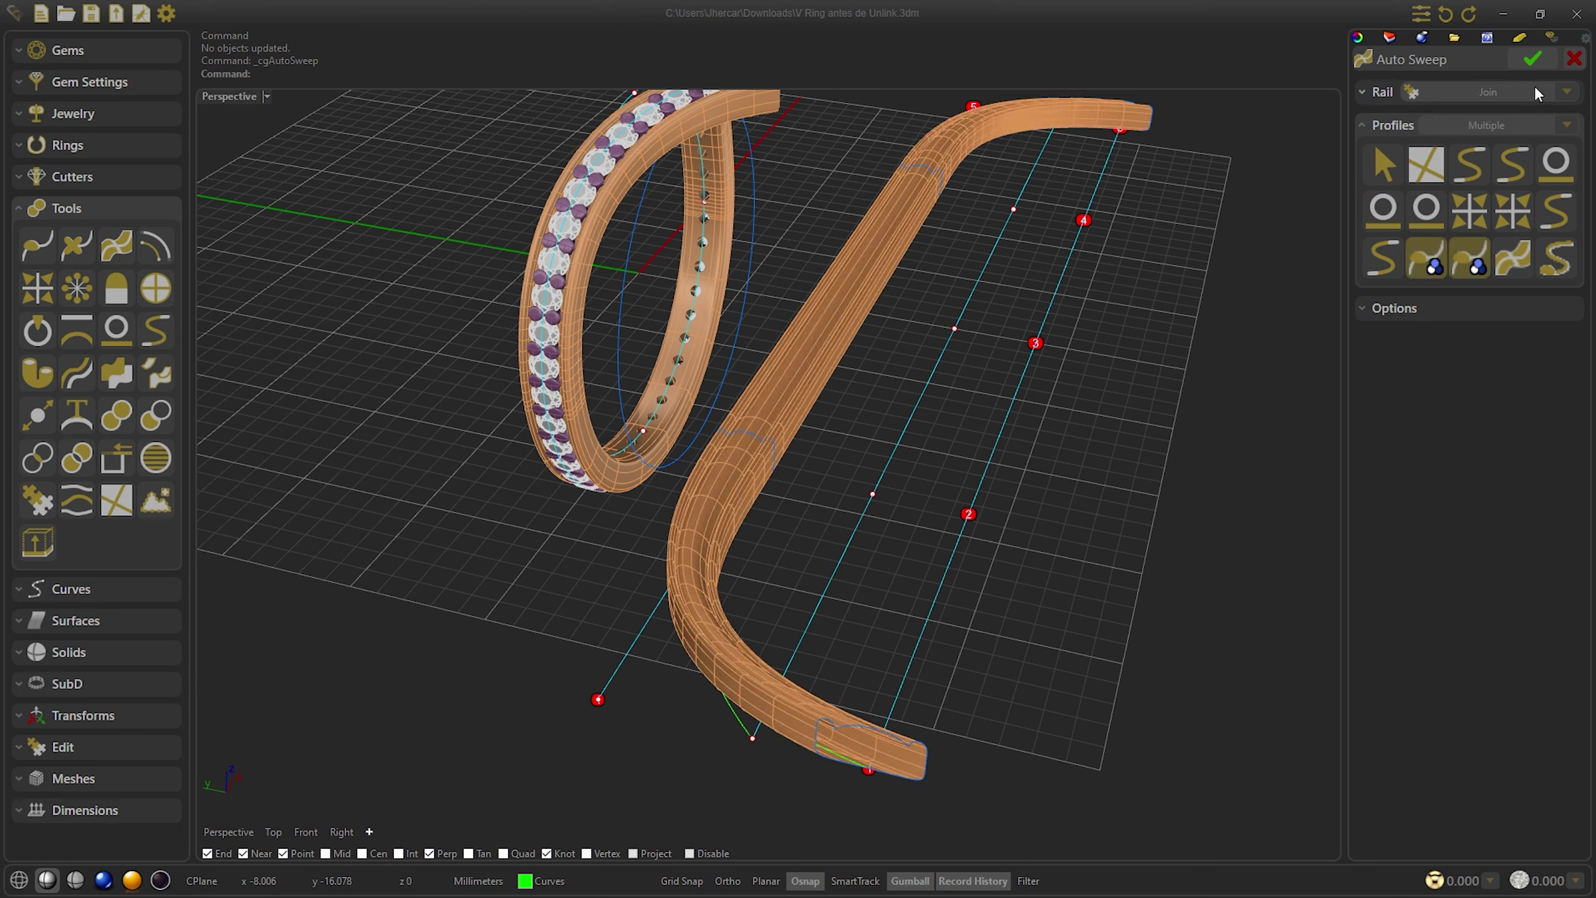
{"action": "left_click", "coordinate": [1532, 59]}
Reduce the duplicated Planify Curve's horizontal translation to bring it closer to the original rail
{"action": "left_click", "coordinate": [1047, 309]}
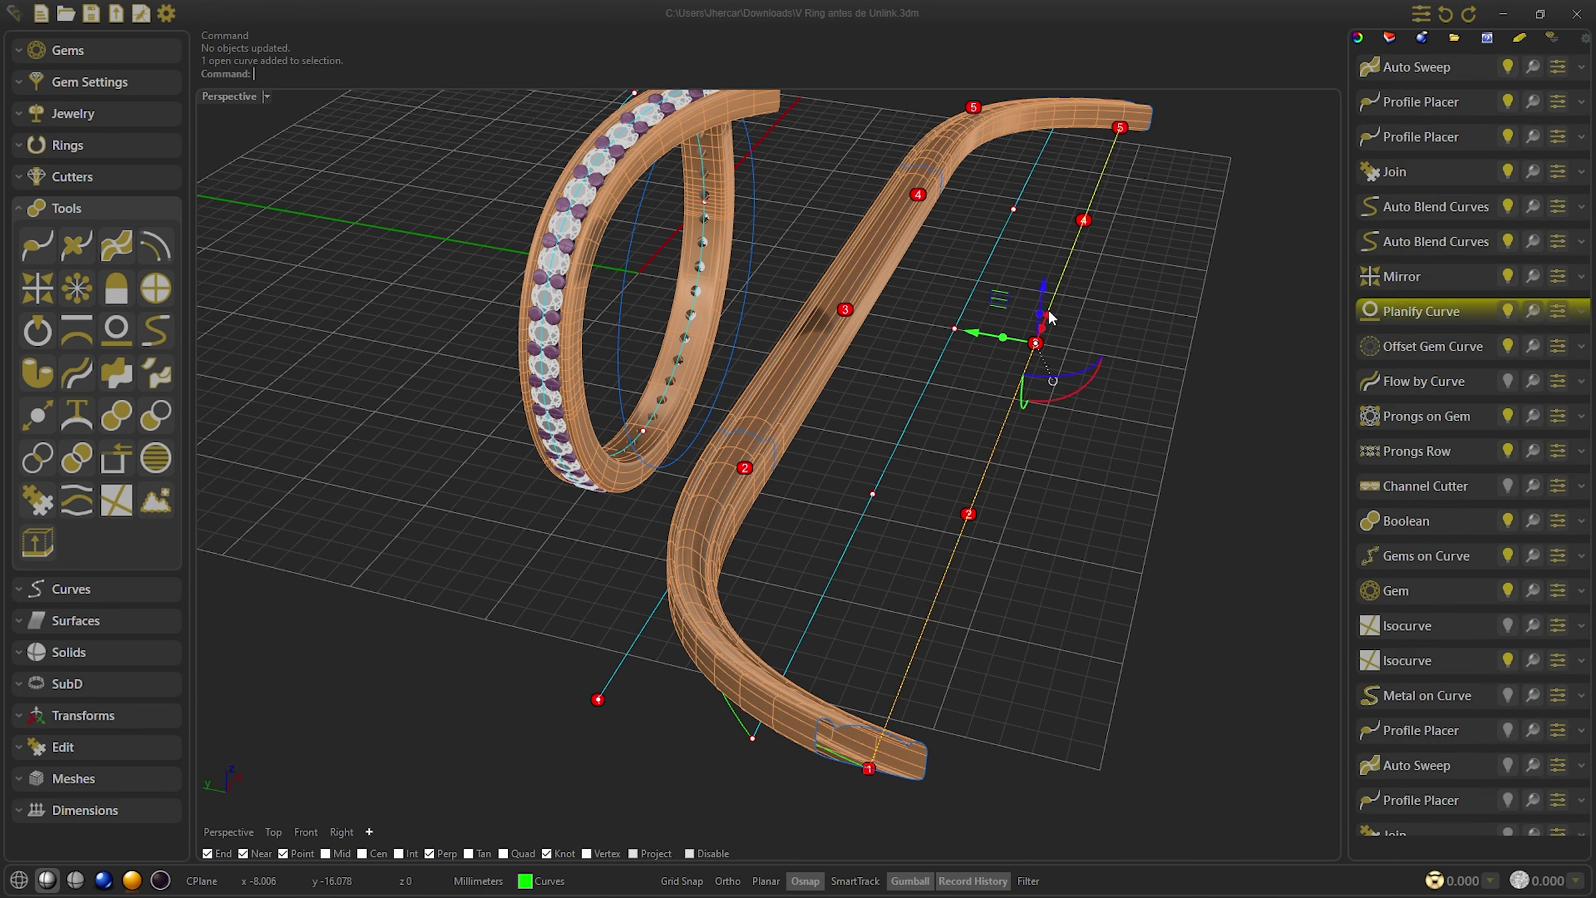
{"action": "double_click", "coordinate": [1047, 309]}
{"action": "left_click_drag", "start_coordinate": [1498, 232], "coordinate": [1484, 234]}
{"action": "left_click", "coordinate": [1532, 58]}
Change both duplicated Profile Placers of the new sweep to profile 013 with a Self Rotation Z of 74
{"action": "left_click", "coordinate": [838, 726]}
{"action": "left_click", "coordinate": [862, 772]}
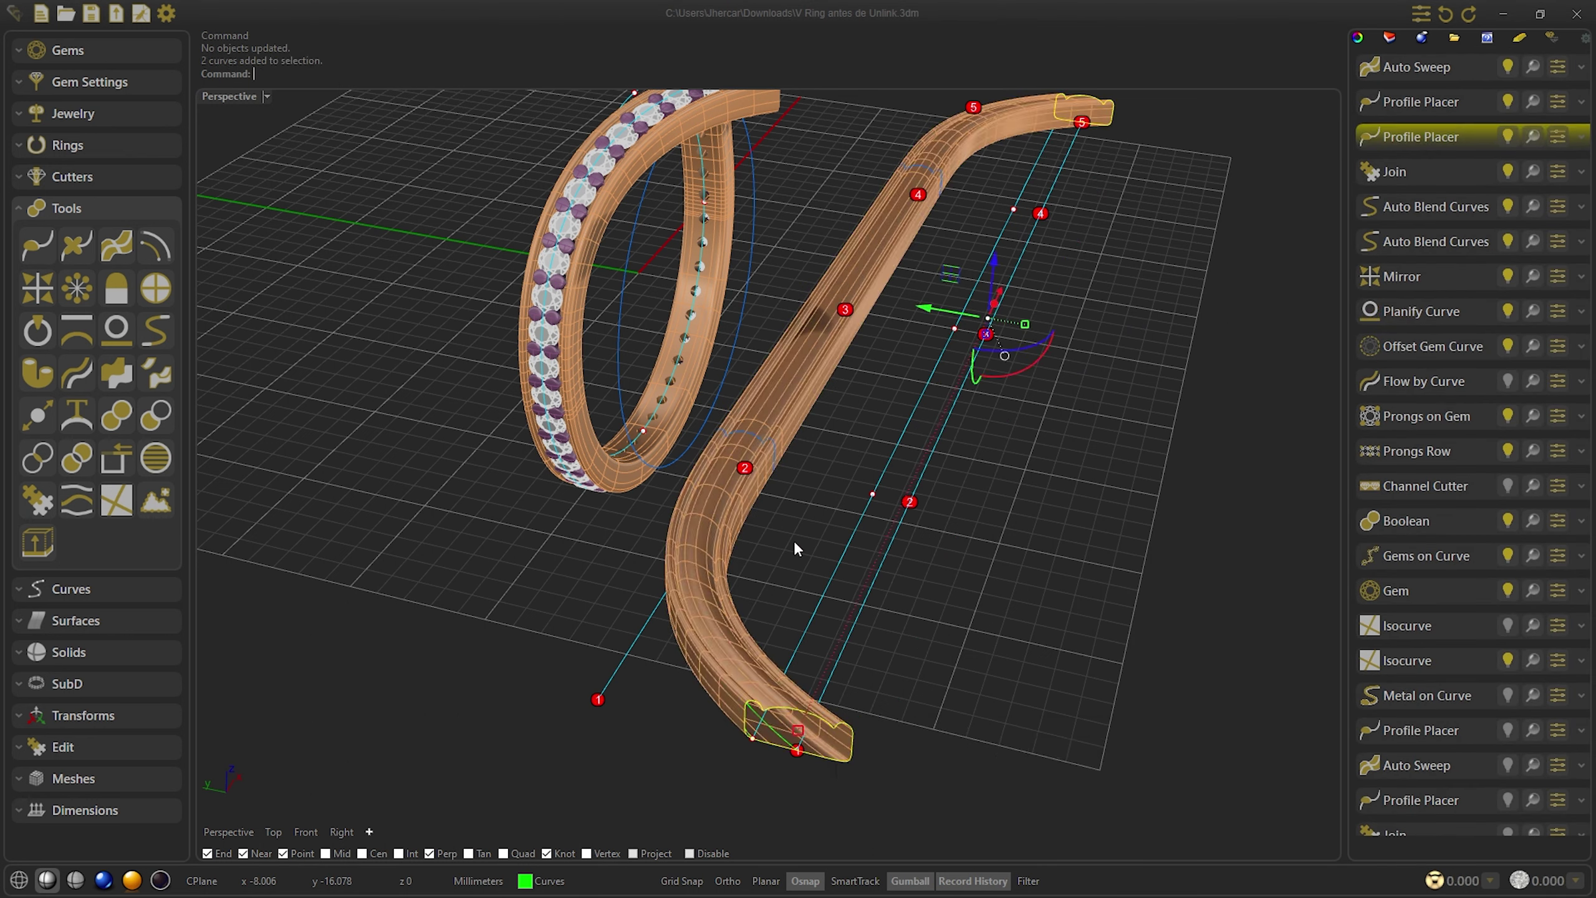
{"action": "left_click", "coordinate": [775, 457], "text": "shift"}
{"action": "left_click", "coordinate": [806, 500]}
{"action": "right_click", "coordinate": [1209, 233]}
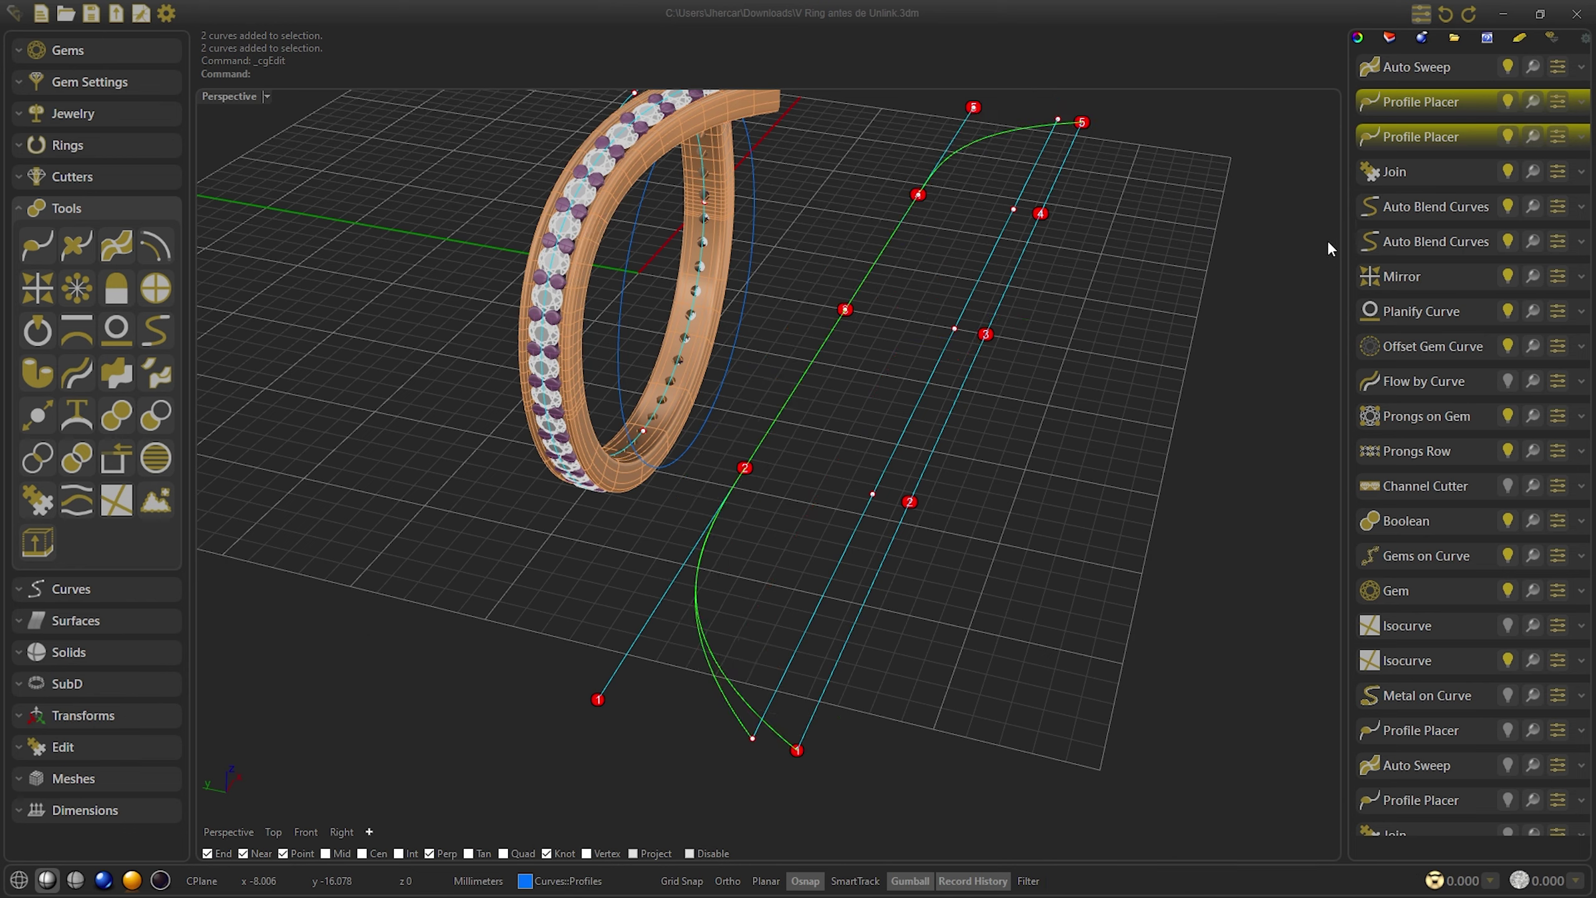
{"action": "left_click", "coordinate": [1414, 317]}
{"action": "left_click", "coordinate": [1399, 284]}
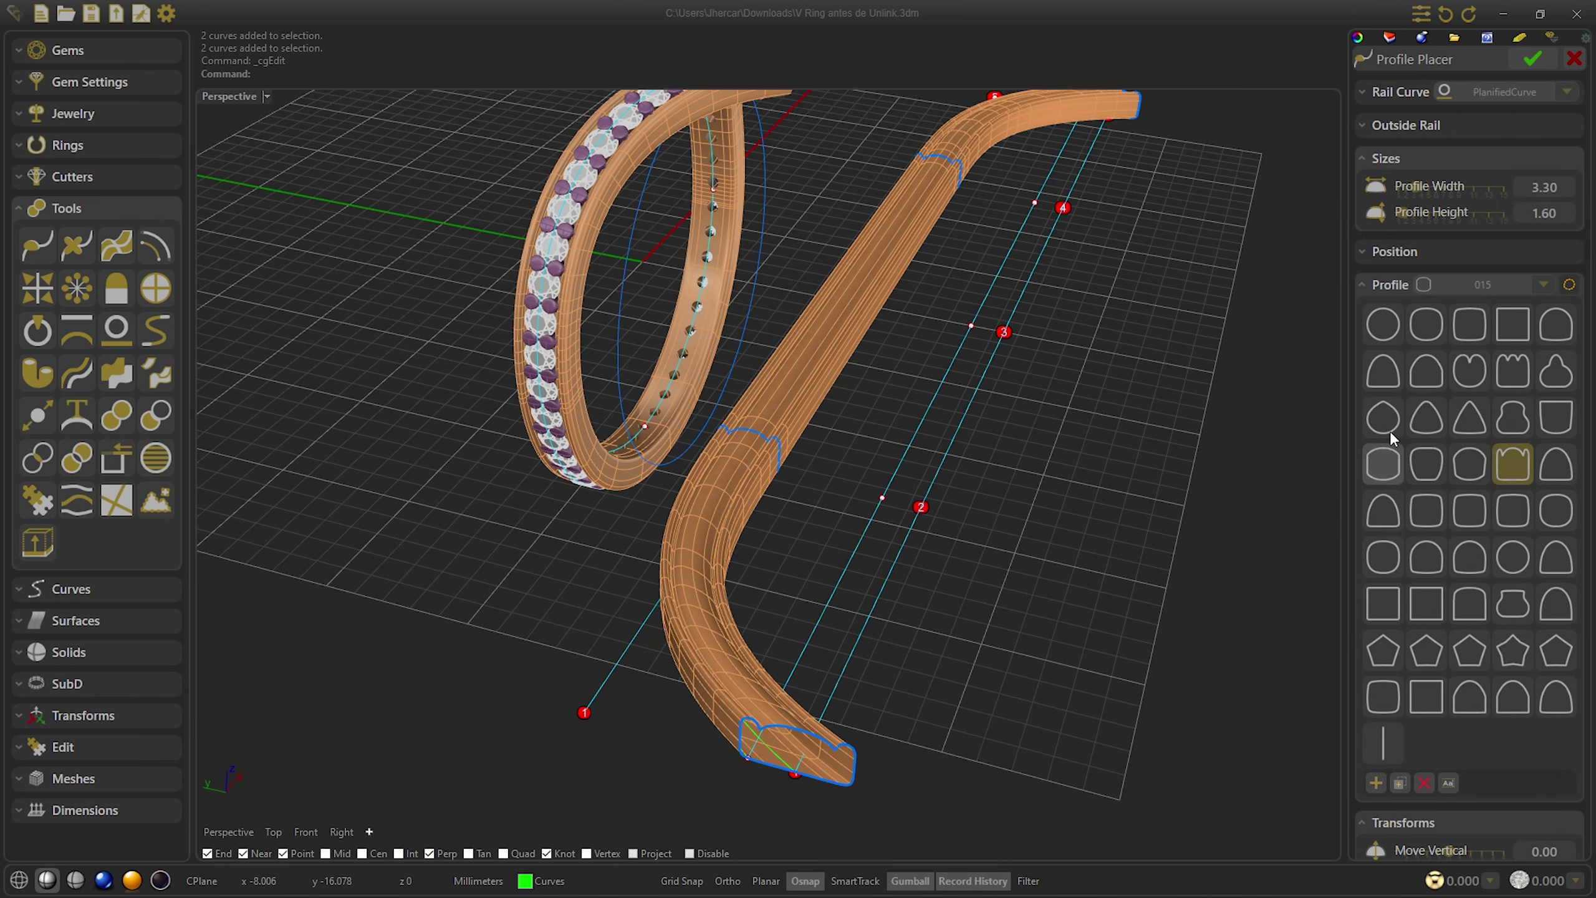
{"action": "left_click", "coordinate": [1507, 418]}
{"action": "left_click", "coordinate": [1398, 285]}
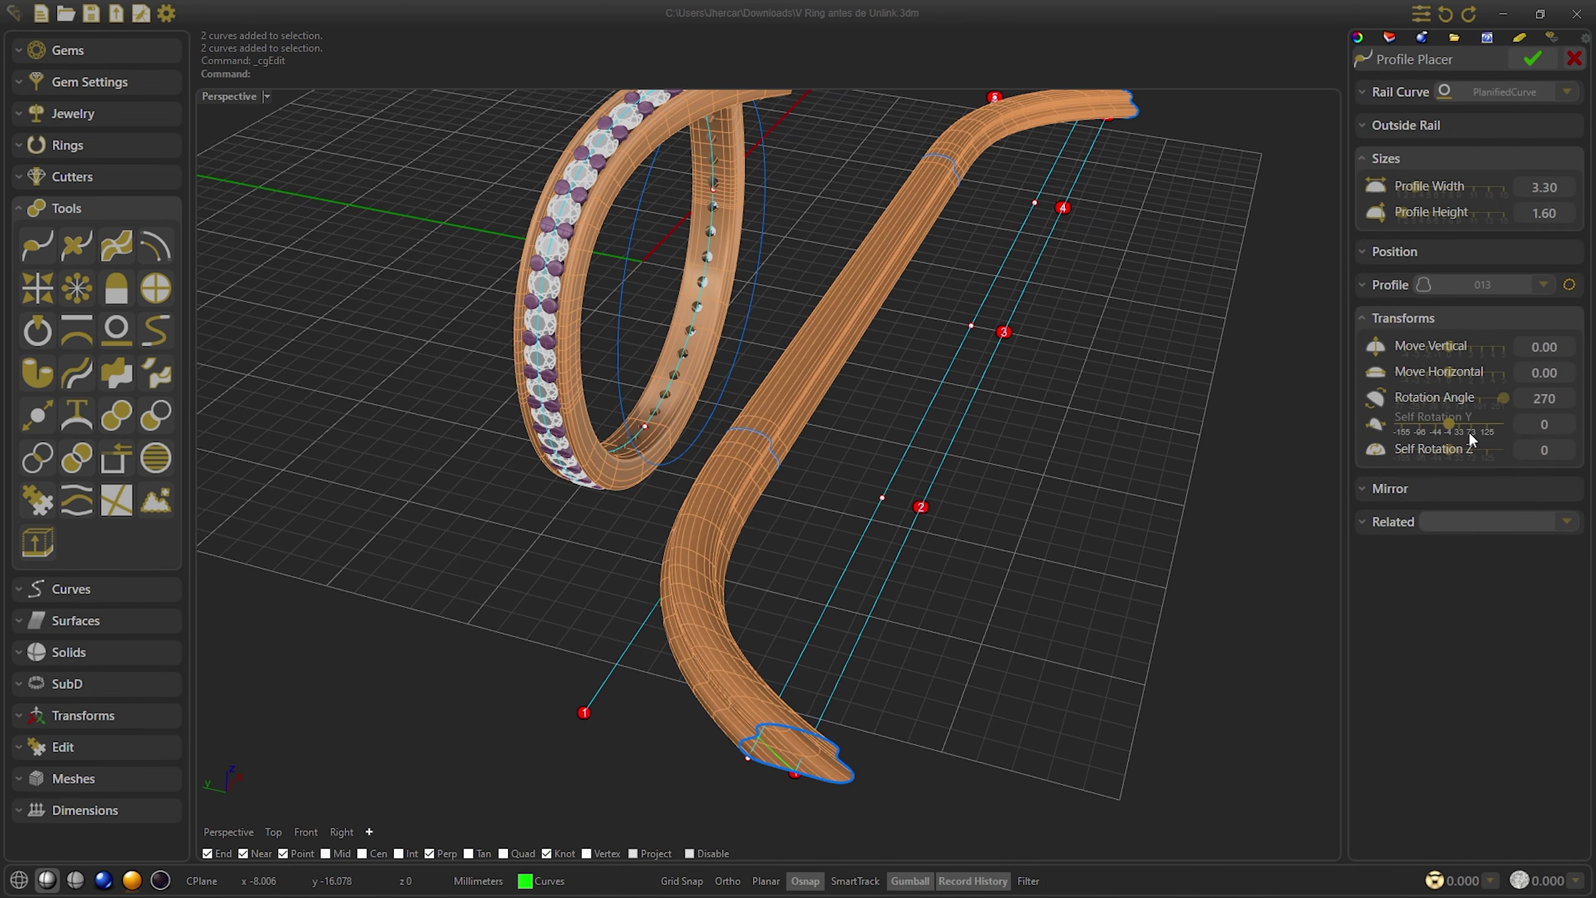
{"action": "left_click_drag", "start_coordinate": [1448, 450], "coordinate": [1473, 462]}
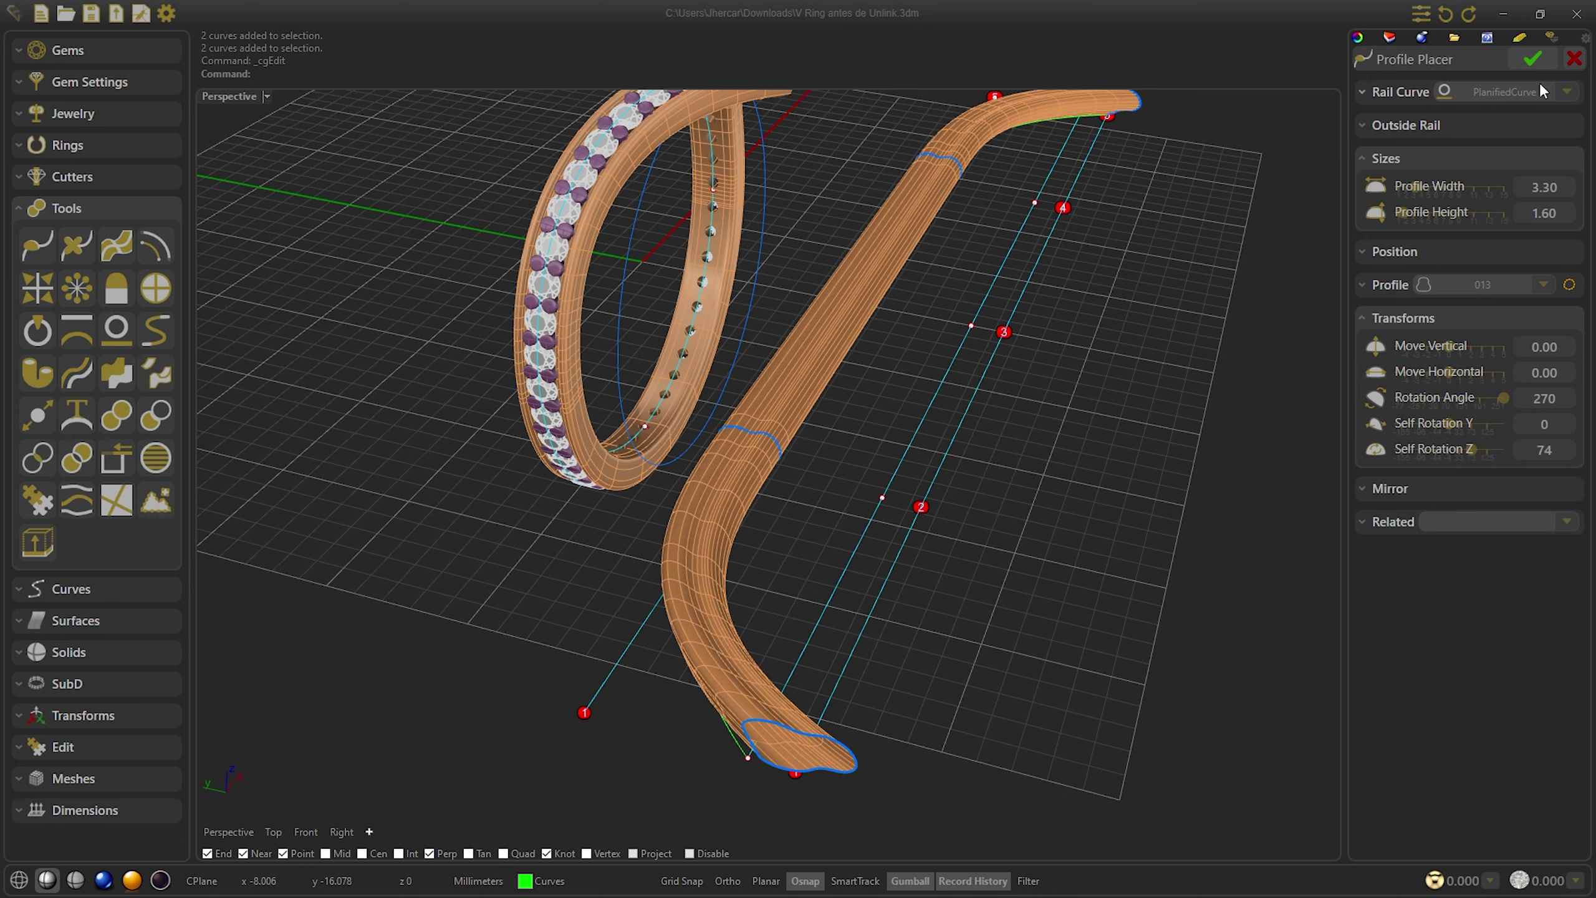
{"action": "left_click", "coordinate": [1532, 58]}
Flow the new sweep from the planified curve onto the offset gem curve with Flow by Curve, and display the model rendered
{"action": "left_click", "coordinate": [74, 384]}
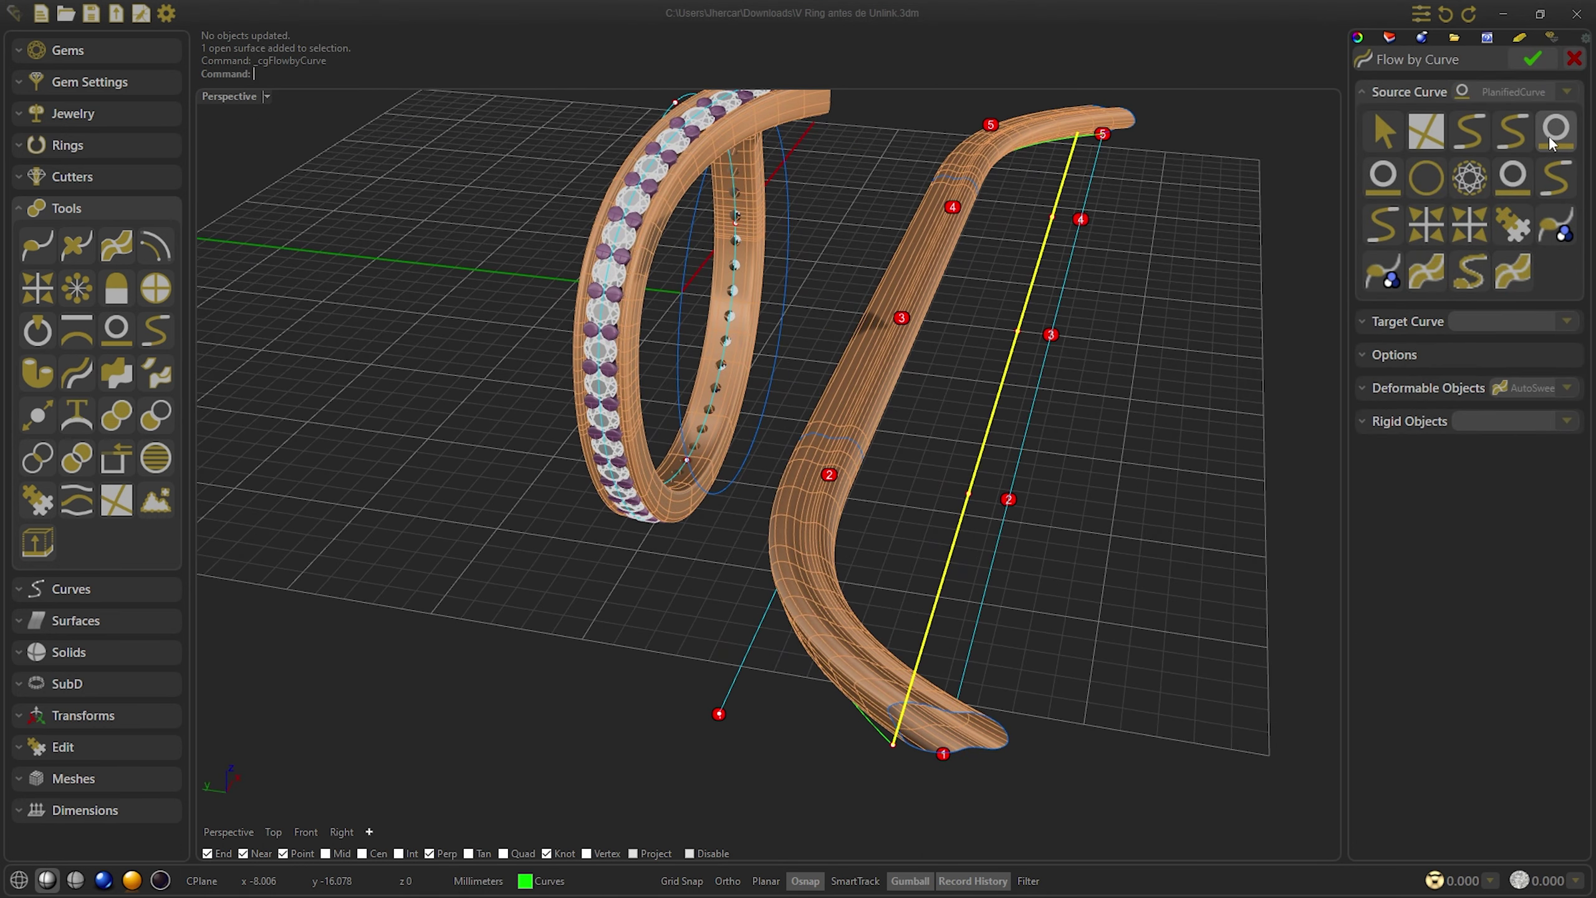
{"action": "left_click", "coordinate": [1456, 254]}
{"action": "left_click", "coordinate": [1469, 211]}
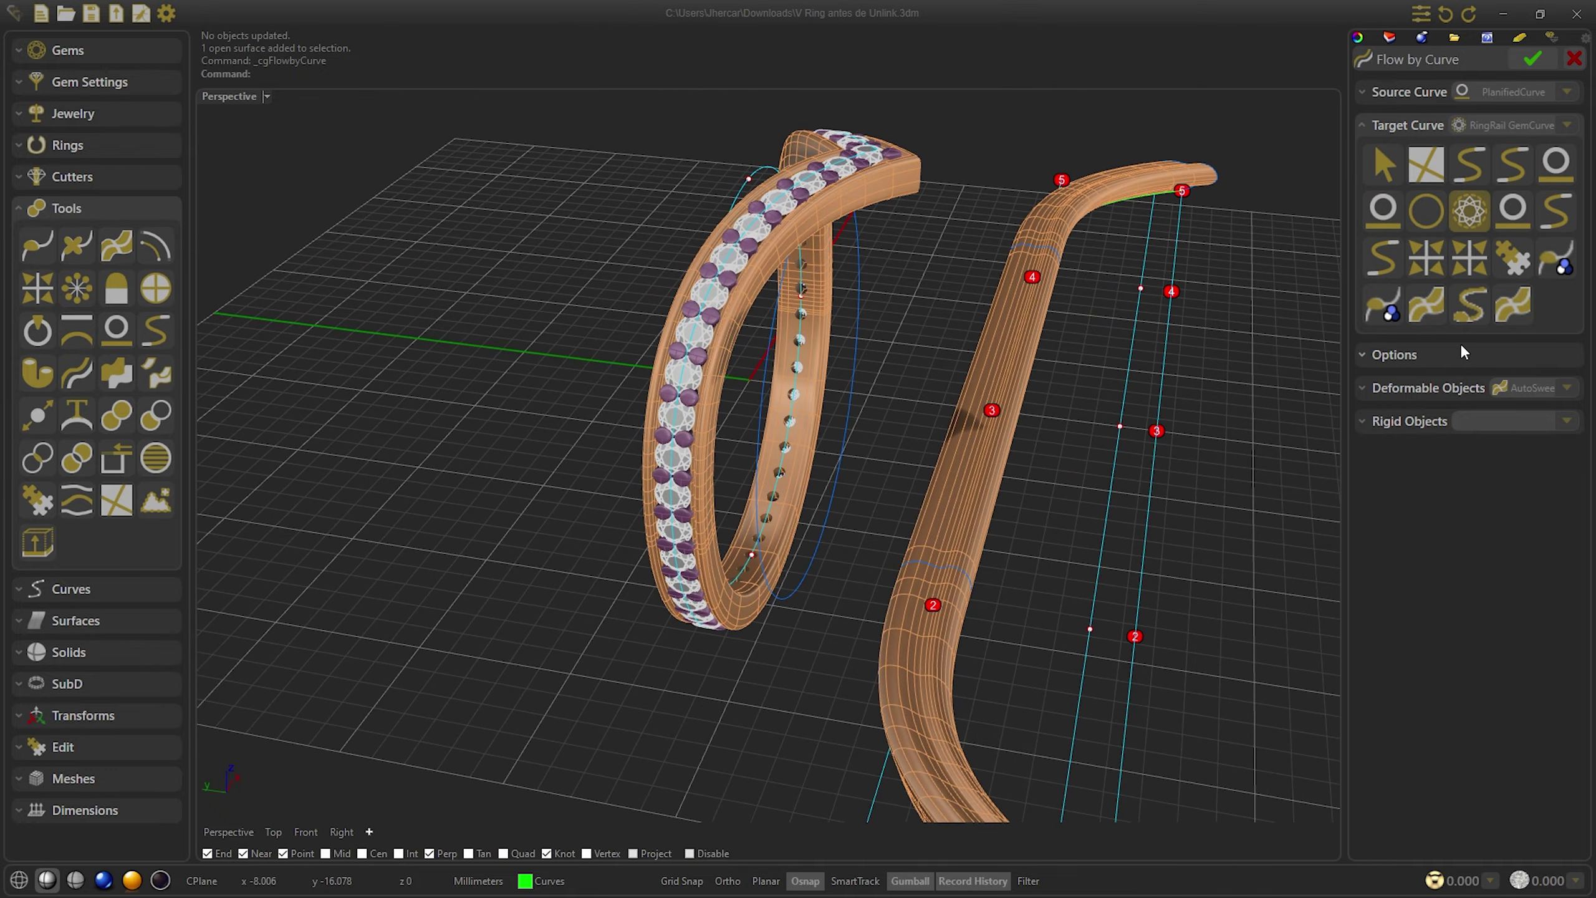
{"action": "left_click", "coordinate": [161, 881]}
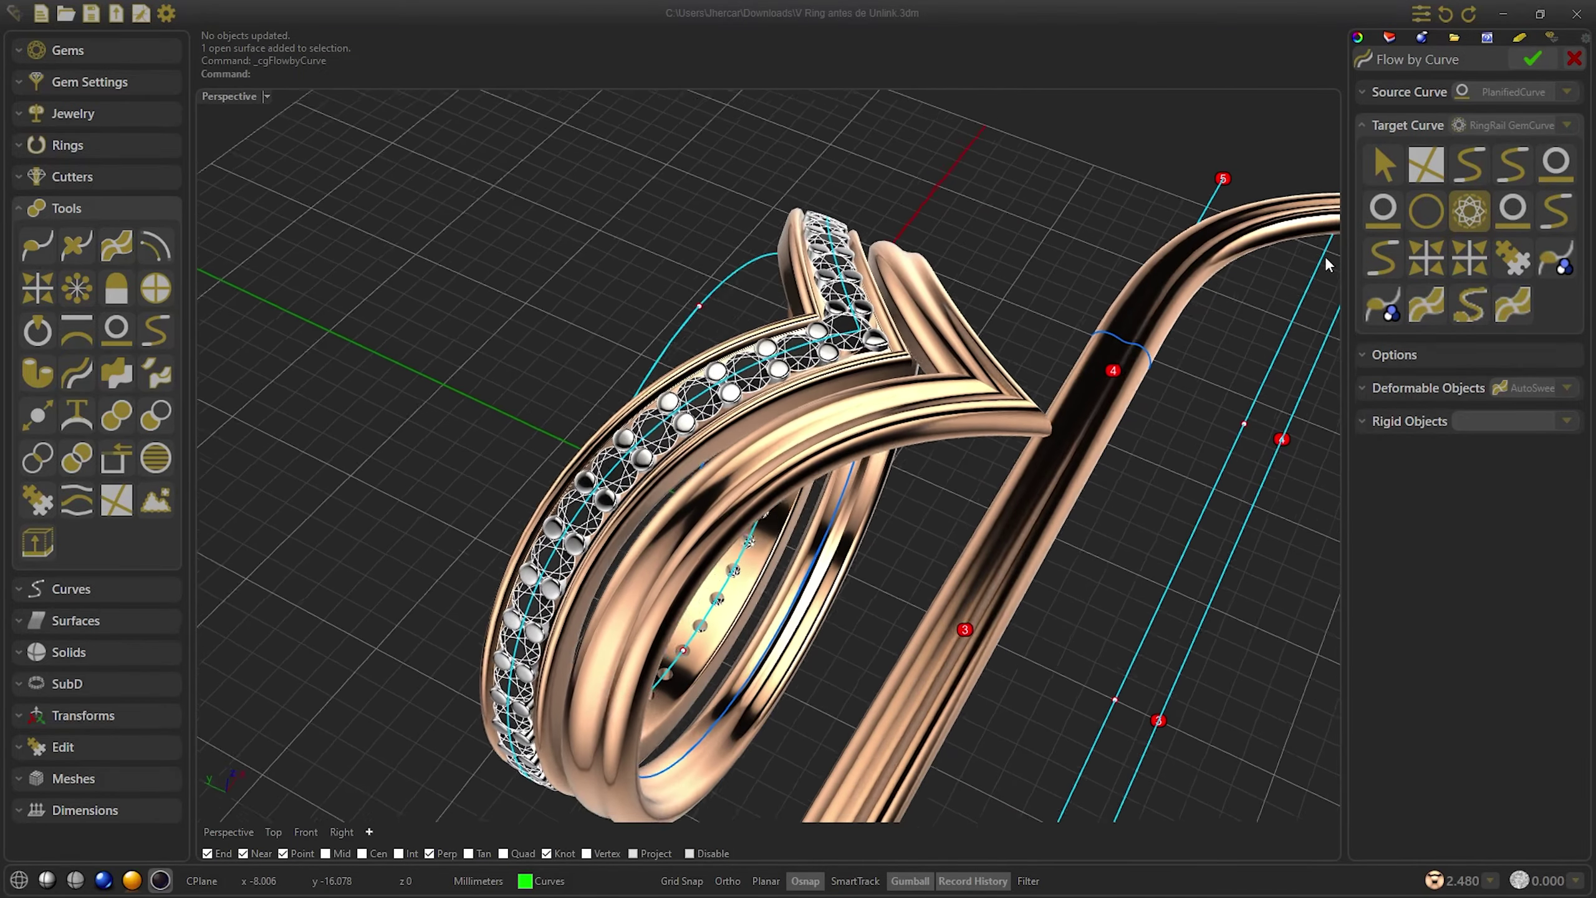
{"action": "left_click", "coordinate": [1532, 58]}
Set the duplicated Planify Curve's Translation Horizontal to 16.20
{"action": "double_click", "coordinate": [1157, 403]}
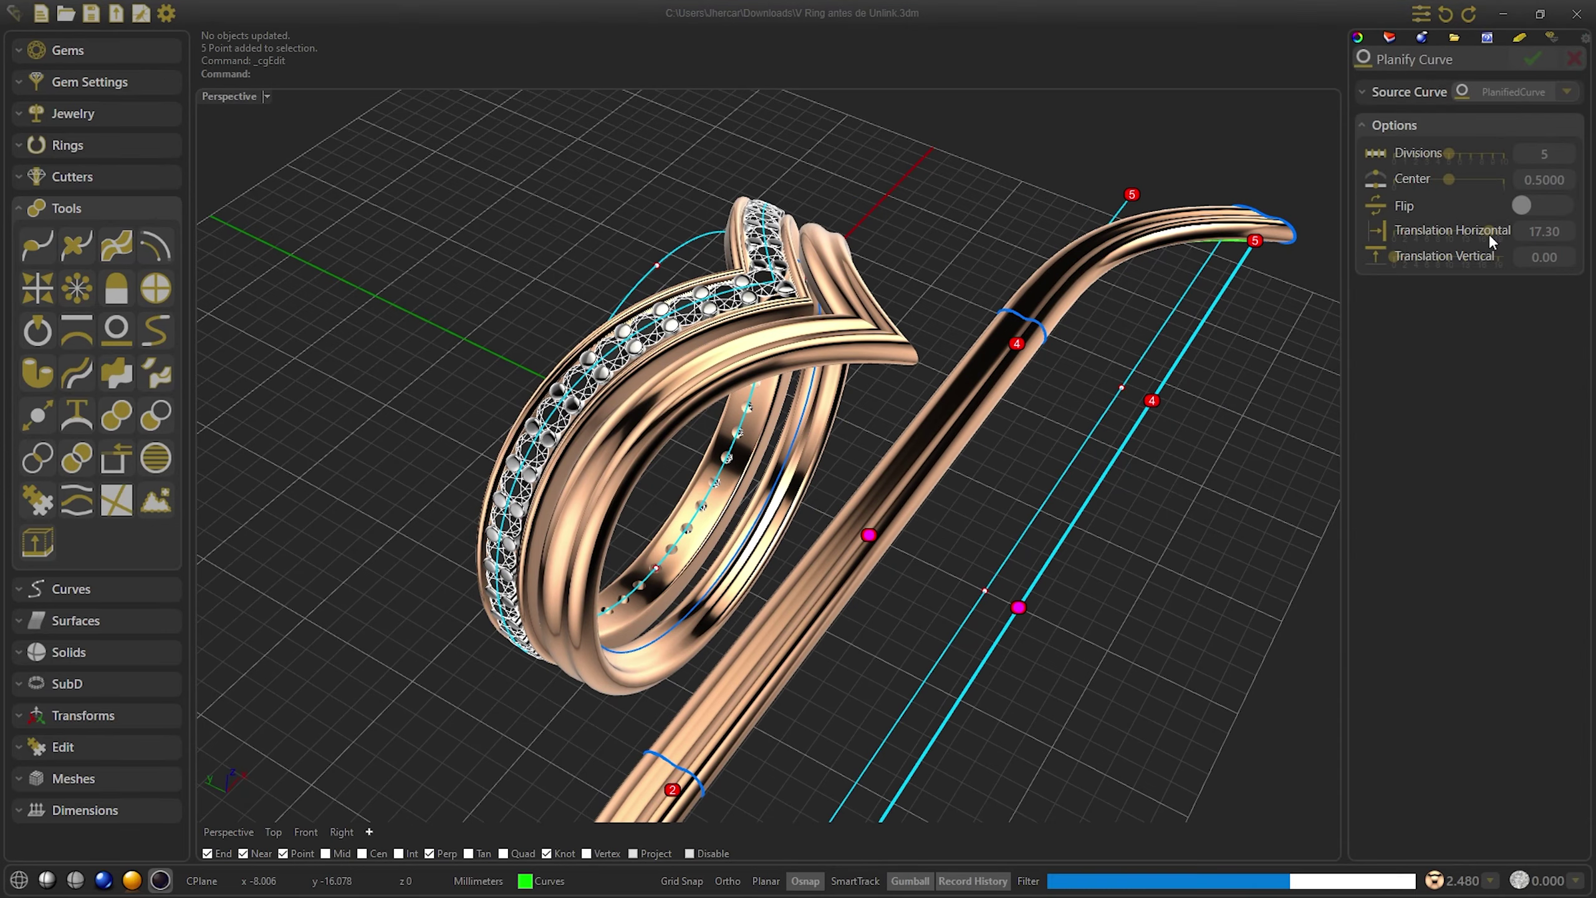
{"action": "left_click_drag", "start_coordinate": [1489, 233], "coordinate": [1482, 233]}
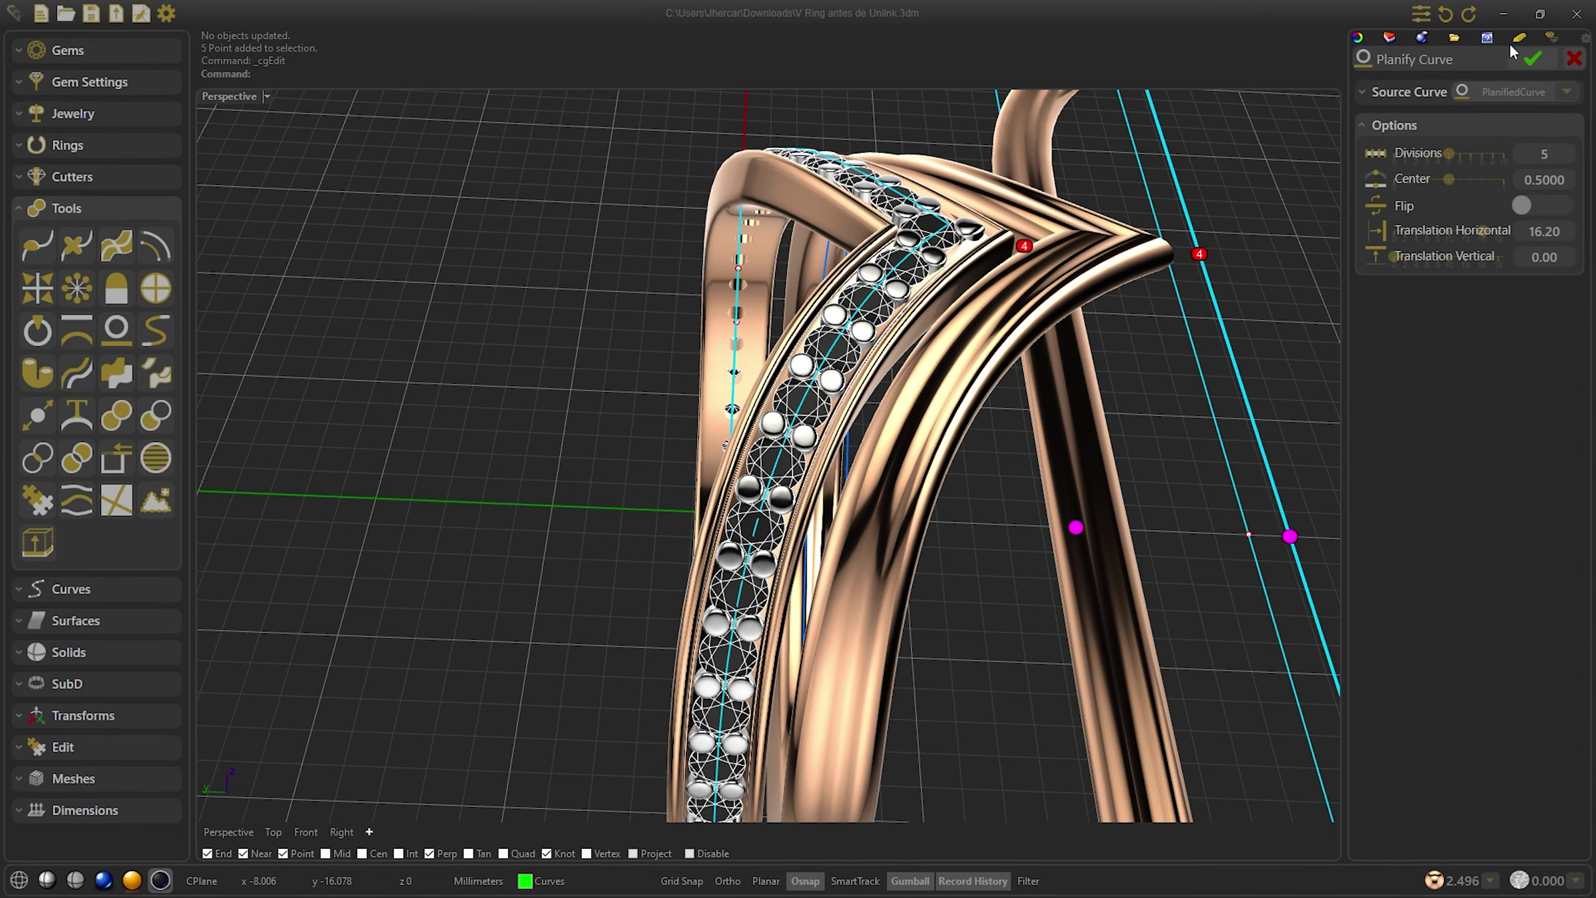
{"action": "left_click", "coordinate": [1533, 58]}
Set the existing Offset Gem Curve's Vertical Offset to -2.20 and reduce Self Rotation Z on the second band's Profile Placer
{"action": "left_click", "coordinate": [1464, 379]}
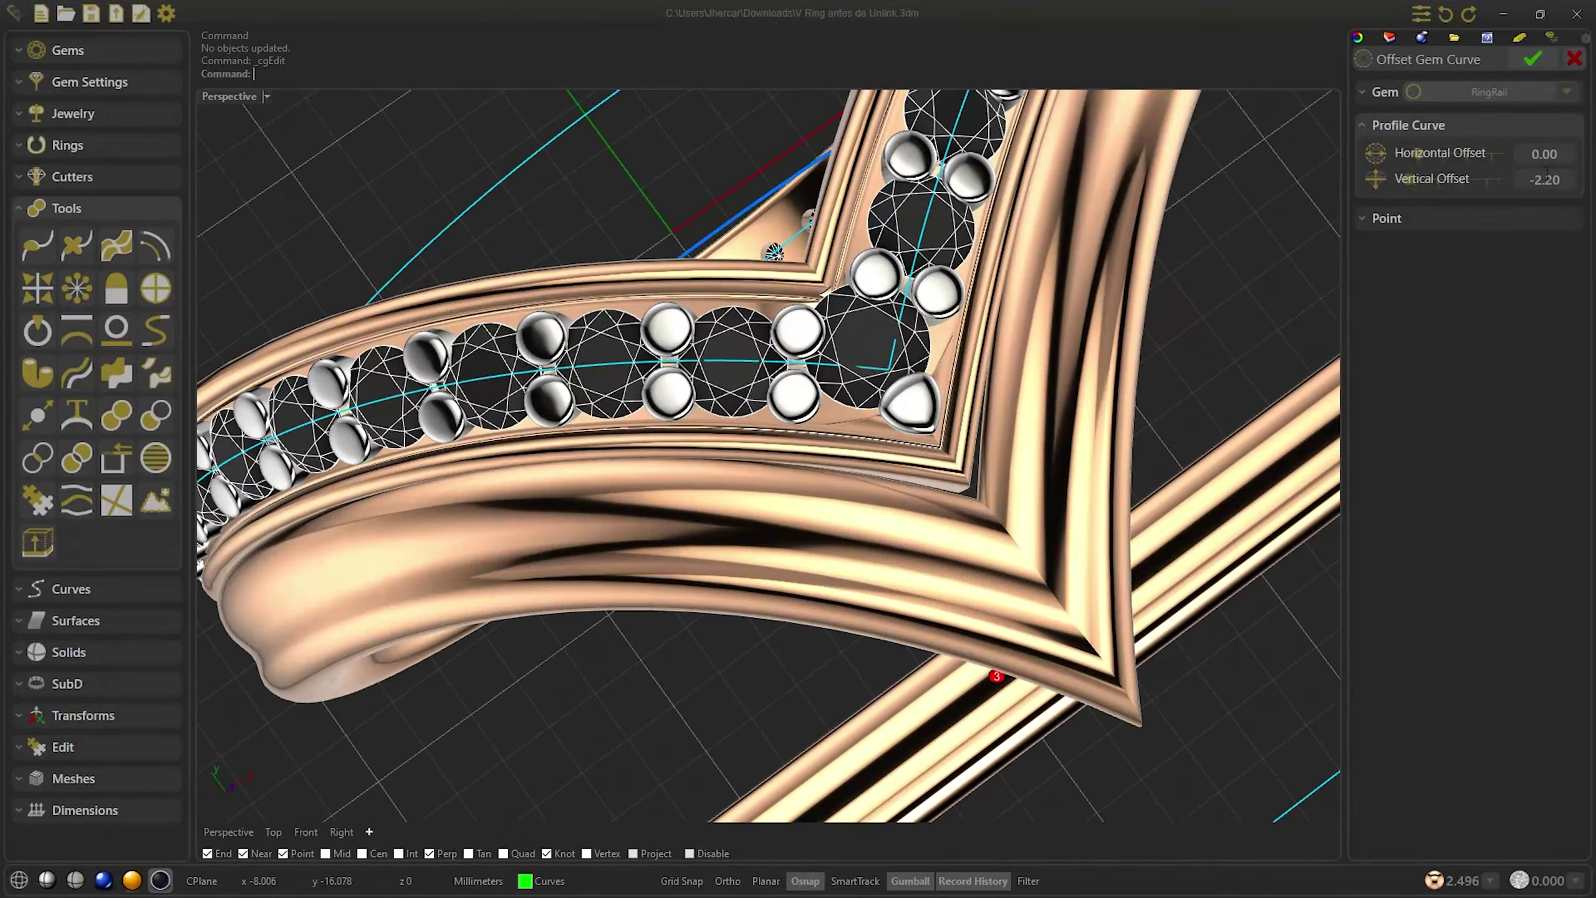
{"action": "left_click", "coordinate": [1532, 58]}
{"action": "left_click", "coordinate": [1464, 175]}
{"action": "mouse_move", "coordinate": [1482, 457]}
{"action": "left_mouse_down"}
{"action": "mouse_move", "coordinate": [1510, 449]}
{"action": "mouse_move", "coordinate": [1416, 449]}
{"action": "mouse_move", "coordinate": [1459, 452]}
{"action": "left_mouse_up"}
{"action": "left_click", "coordinate": [1533, 63]}
{"action": "right_click_drag", "start_coordinate": [515, 352], "coordinate": [700, 311]}
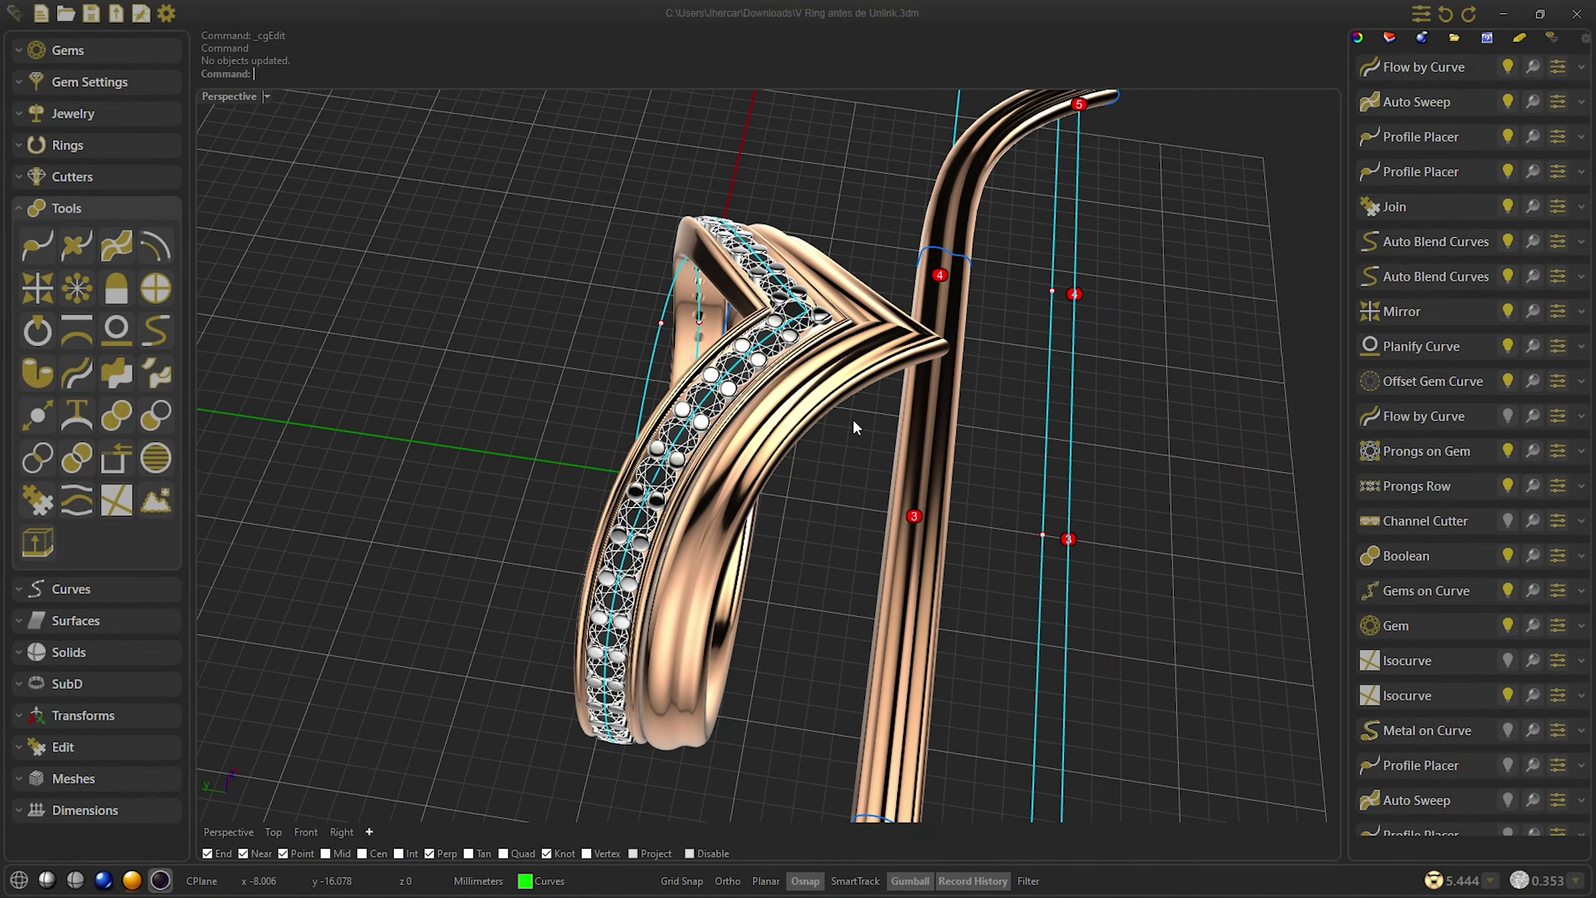
{"action": "right_click_drag", "start_coordinate": [853, 420], "coordinate": [935, 385]}
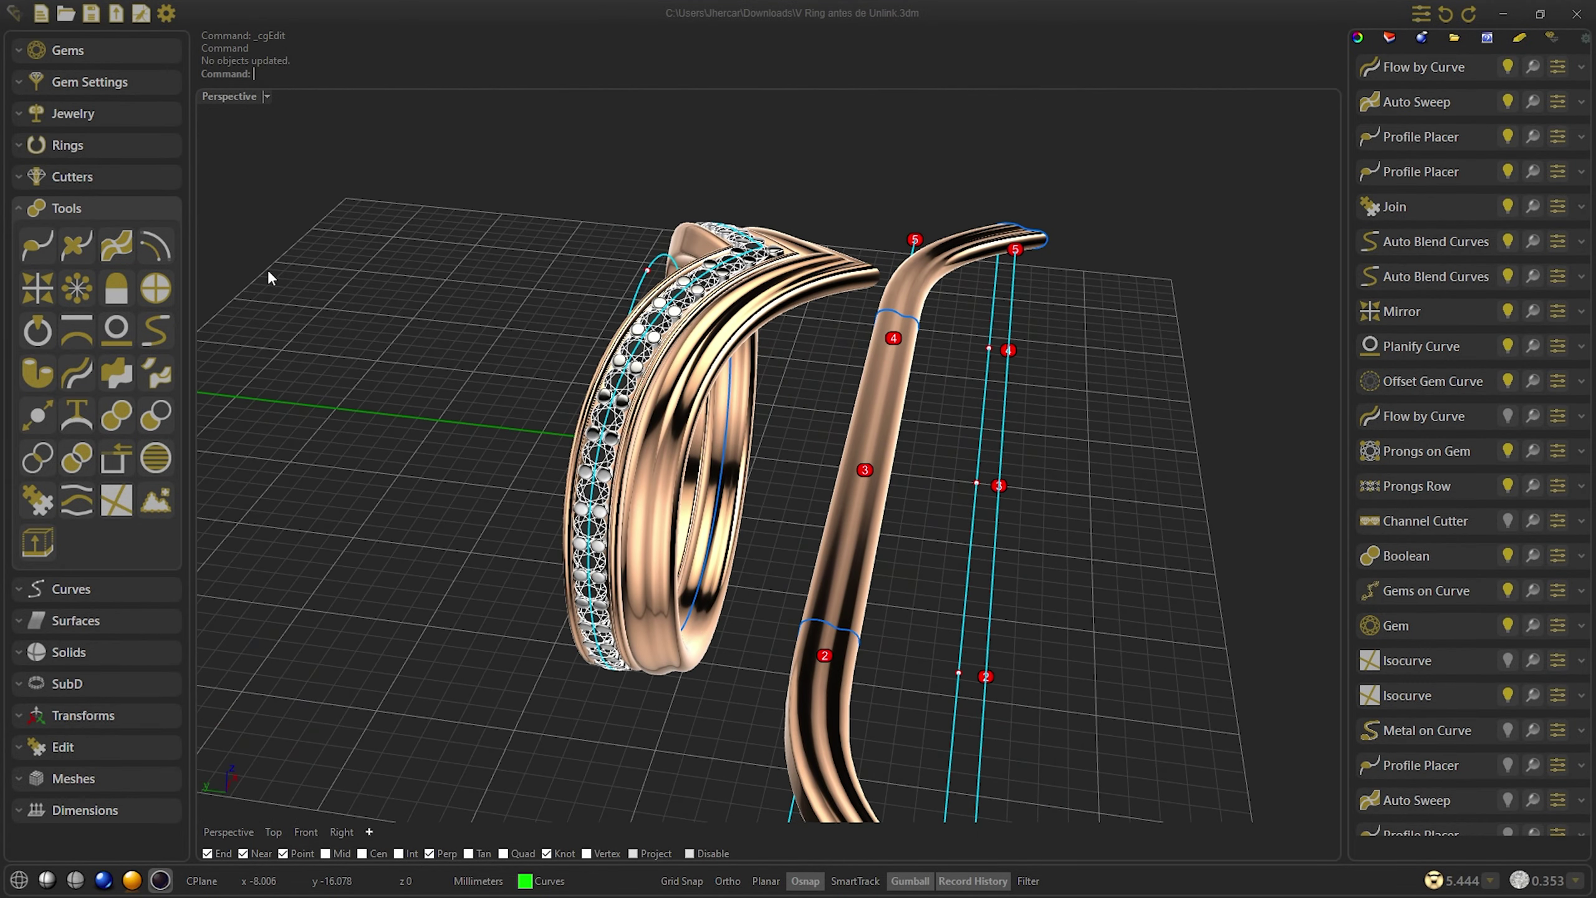
Create another Offset Gem Curve from the ring rail with Horizontal Offset 0.00 and Vertical Offset 2.30
{"action": "left_click", "coordinate": [157, 246]}
{"action": "left_click", "coordinate": [1437, 181]}
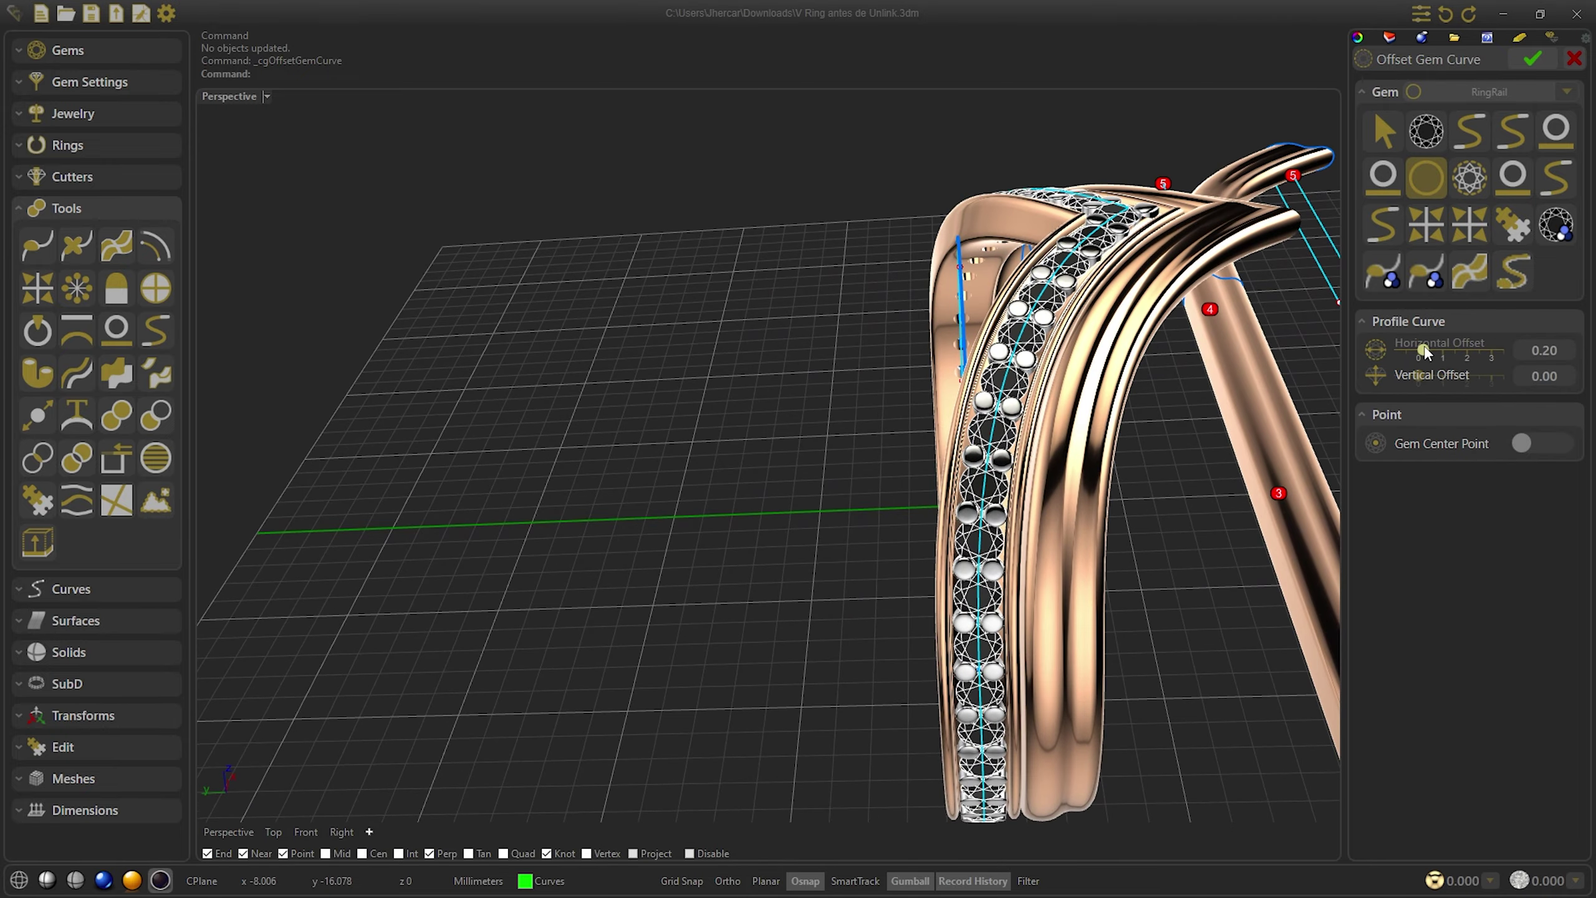
{"action": "left_click_drag", "start_coordinate": [1425, 352], "coordinate": [1475, 376]}
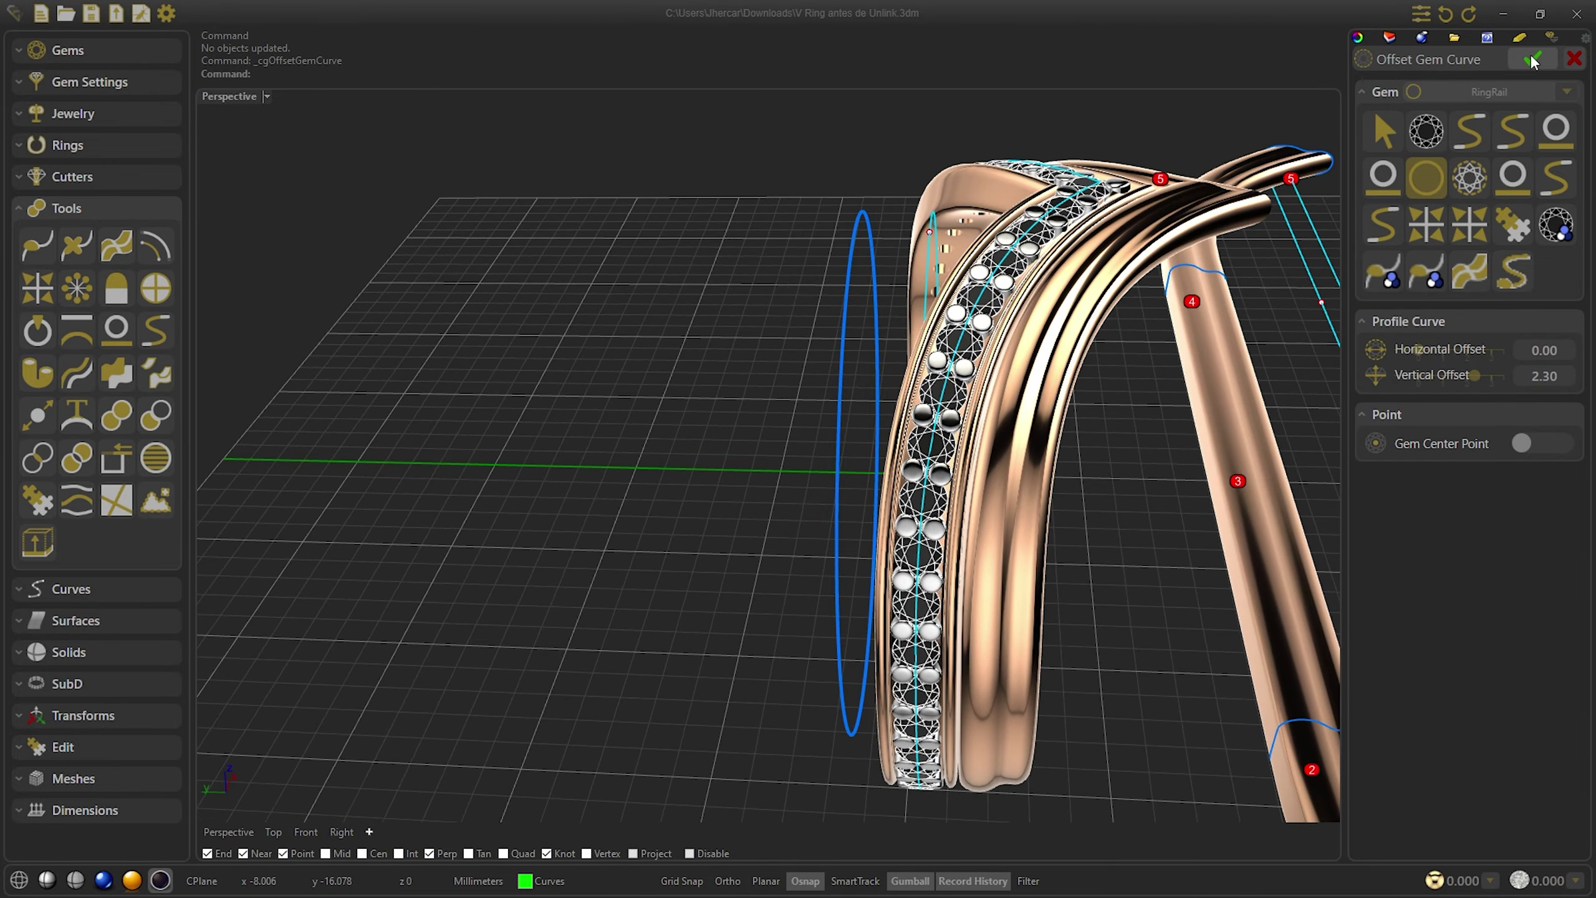
{"action": "left_click", "coordinate": [1532, 59]}
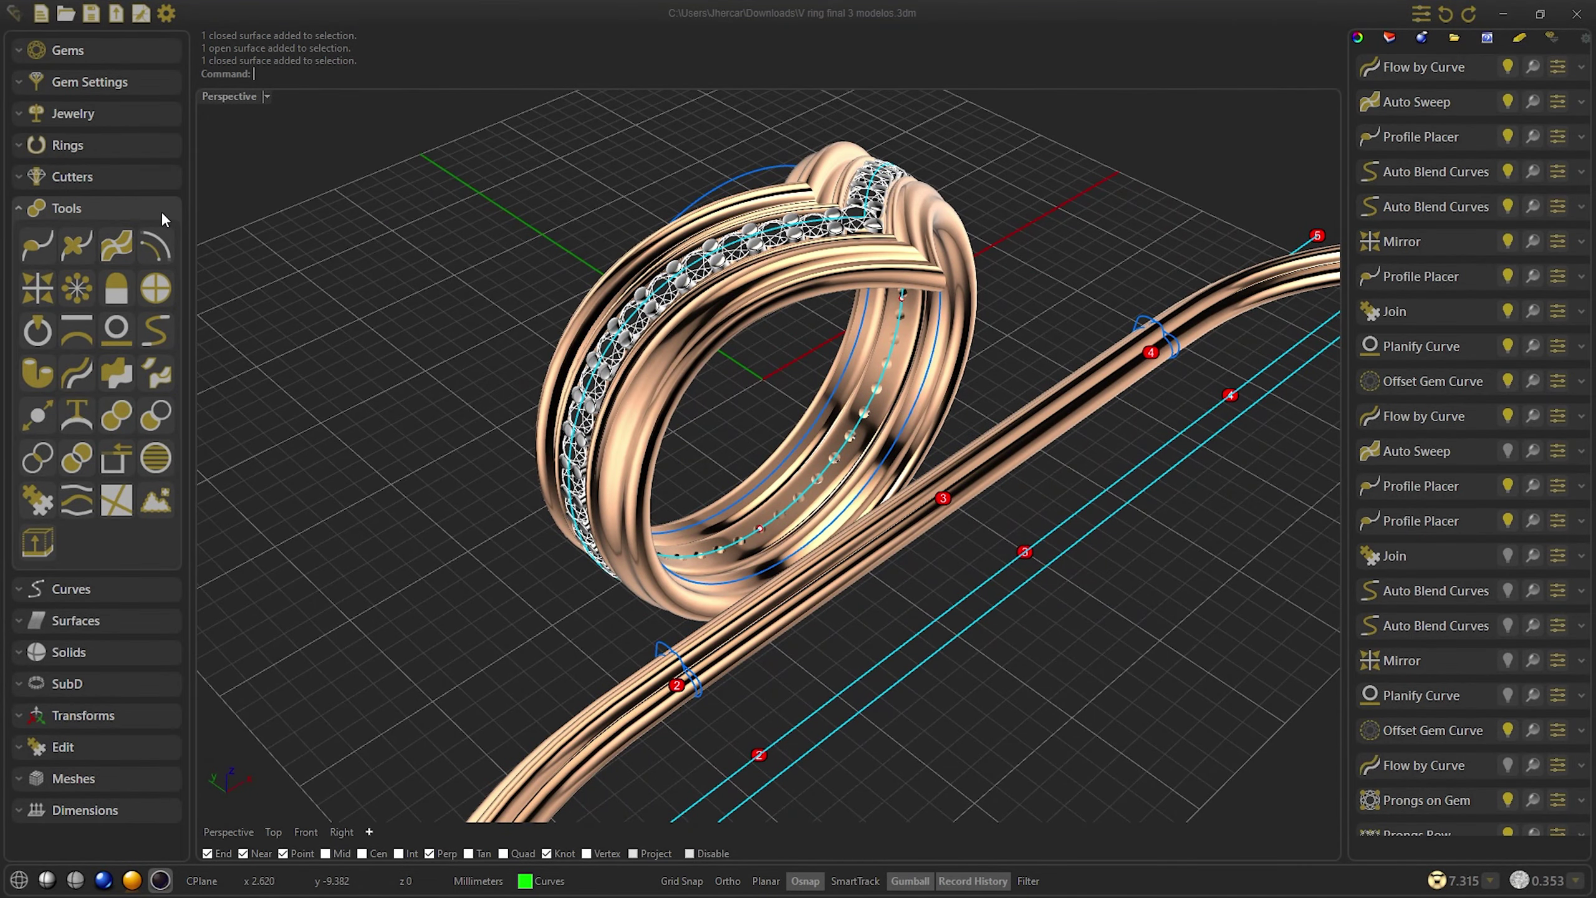
Open the Ring Rail for editing and set its US ring size to 10
{"action": "scroll", "coordinate": [1420, 459], "scroll_direction": "down", "scroll_amount": 10}
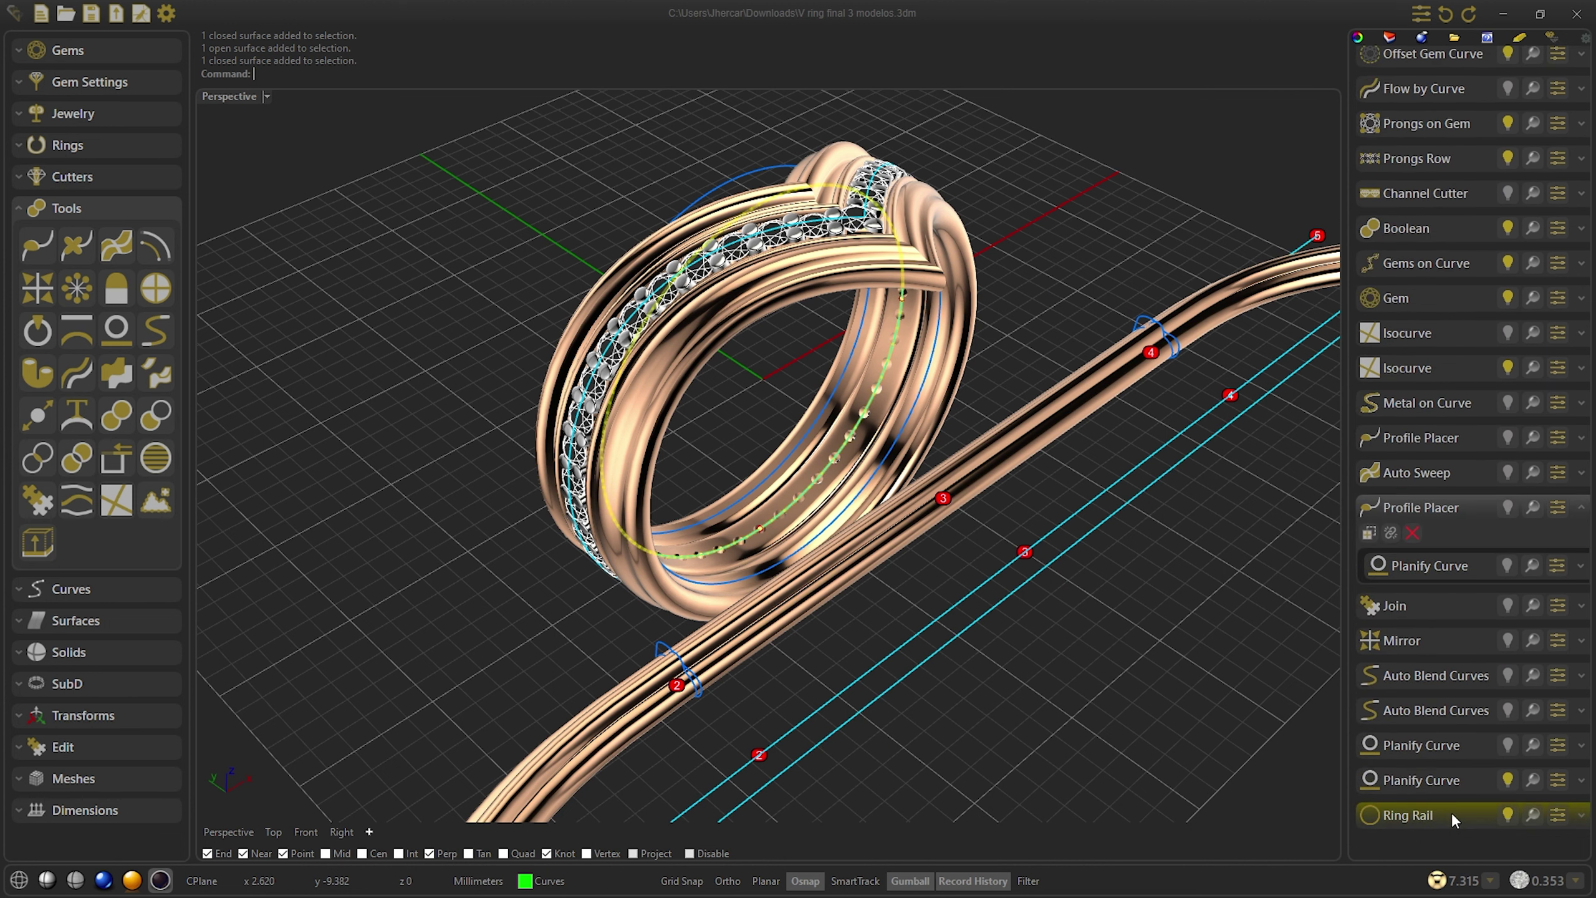
{"action": "left_click", "coordinate": [1446, 818]}
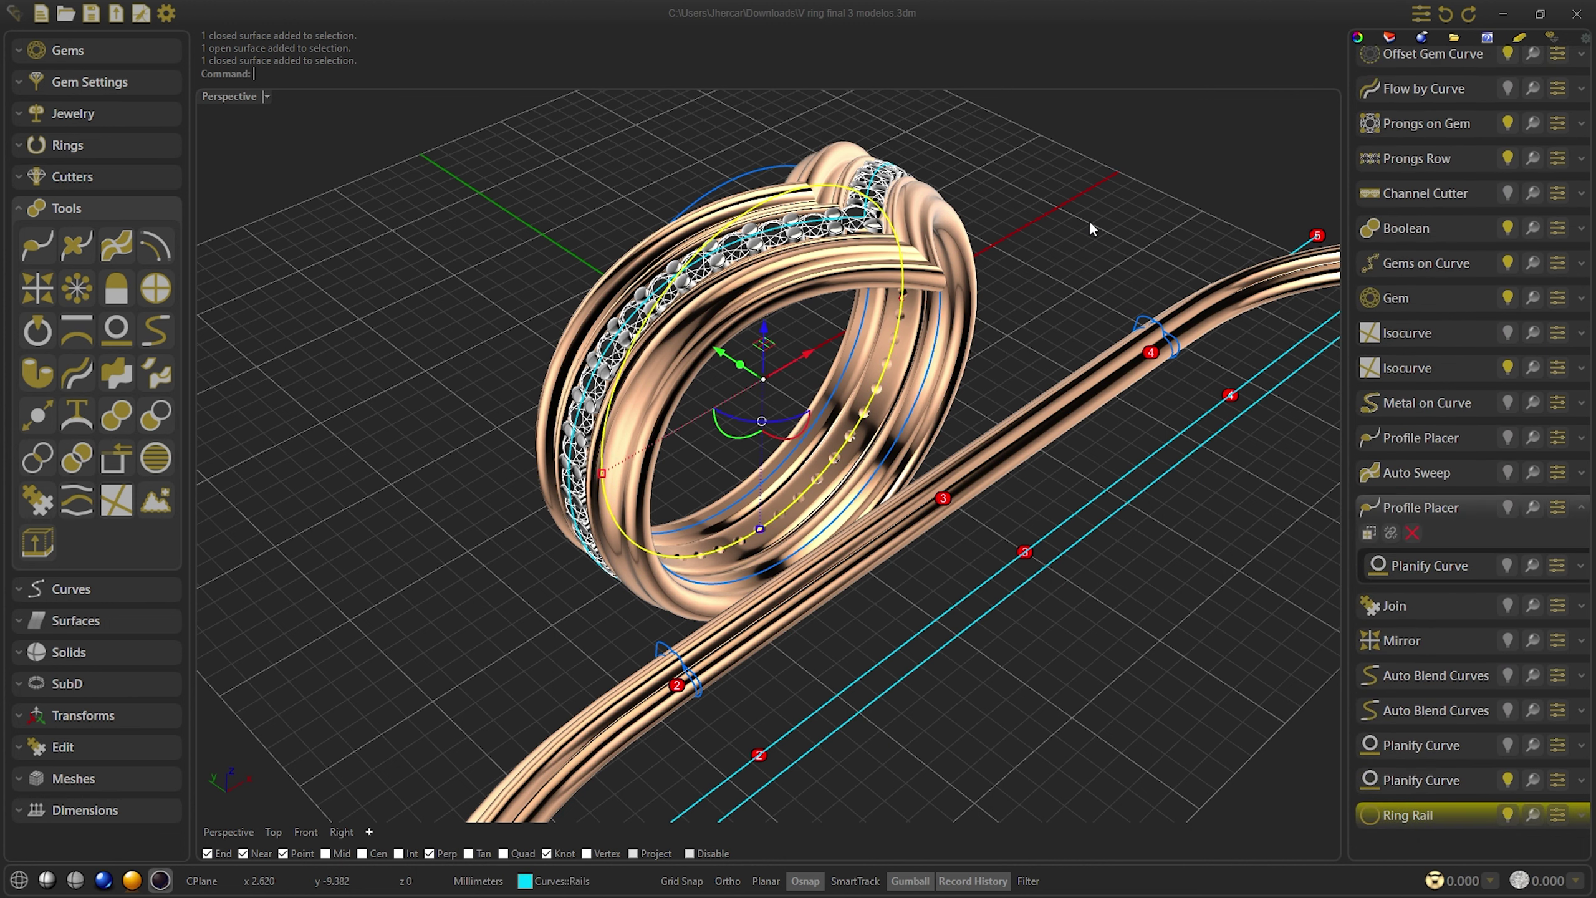
{"action": "scroll", "coordinate": [1099, 217], "scroll_direction": "down", "scroll_amount": 1}
{"action": "right_click", "coordinate": [1120, 209]}
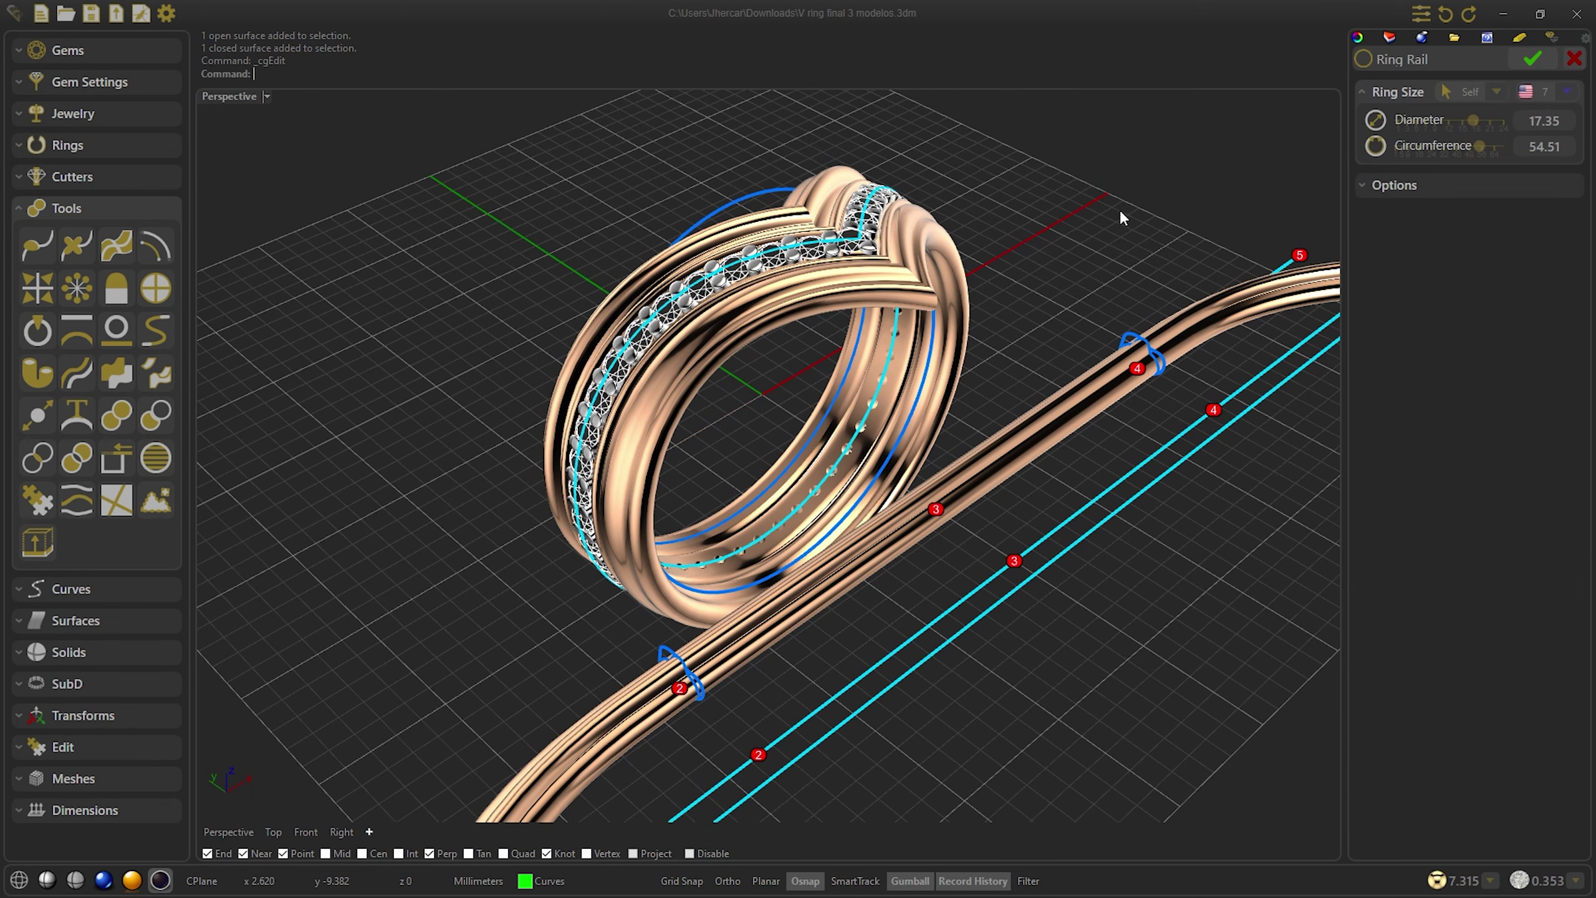
{"action": "left_click", "coordinate": [1567, 94]}
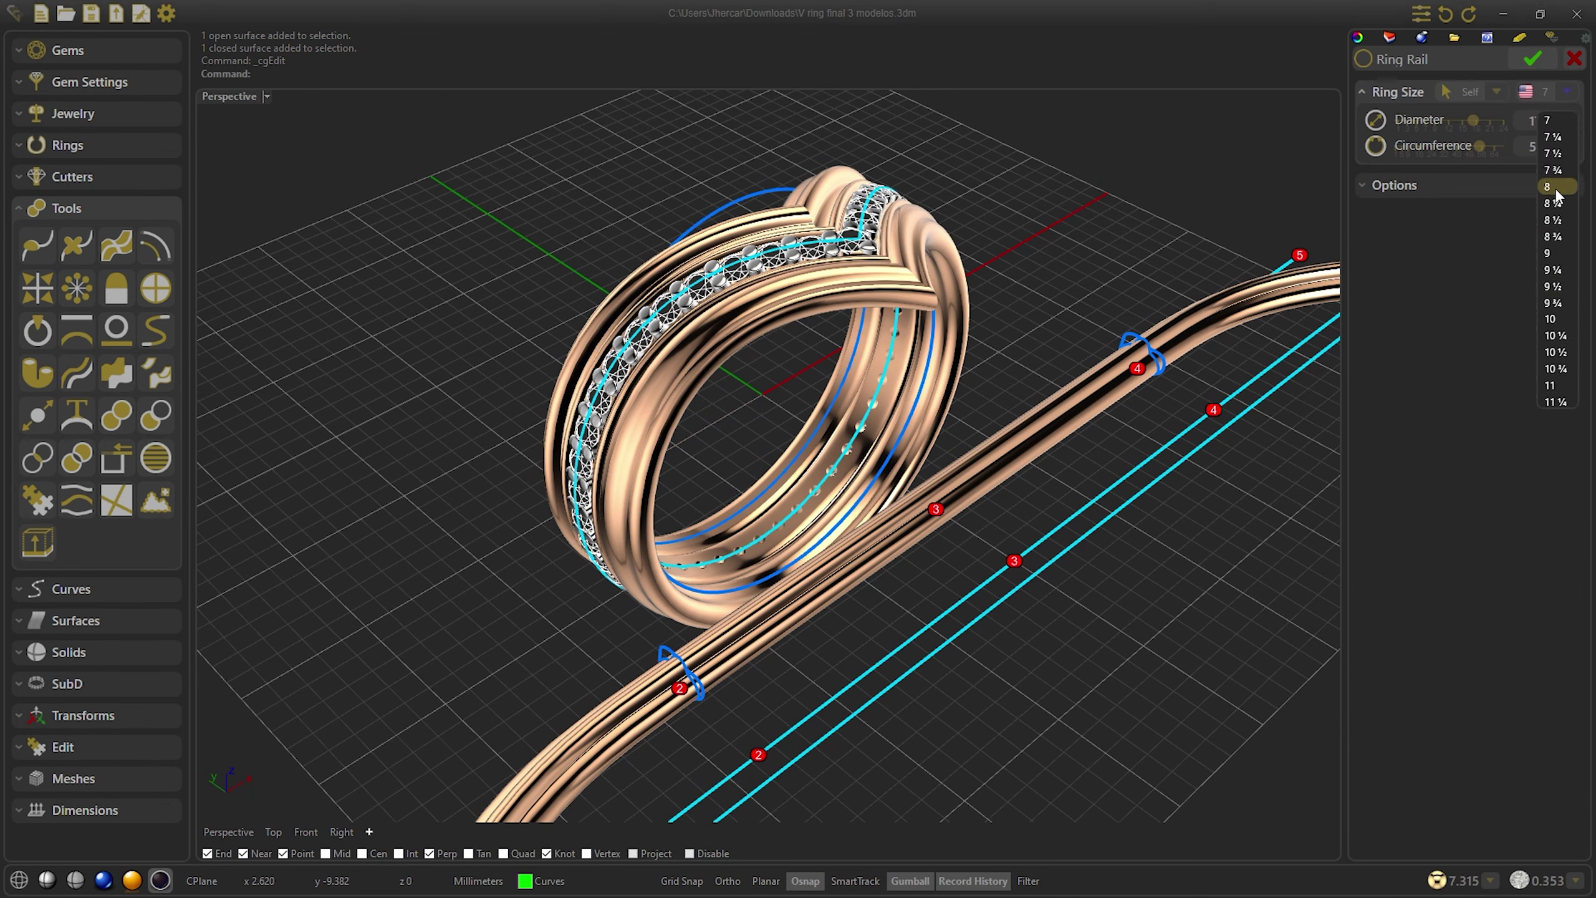
{"action": "left_click", "coordinate": [1552, 319]}
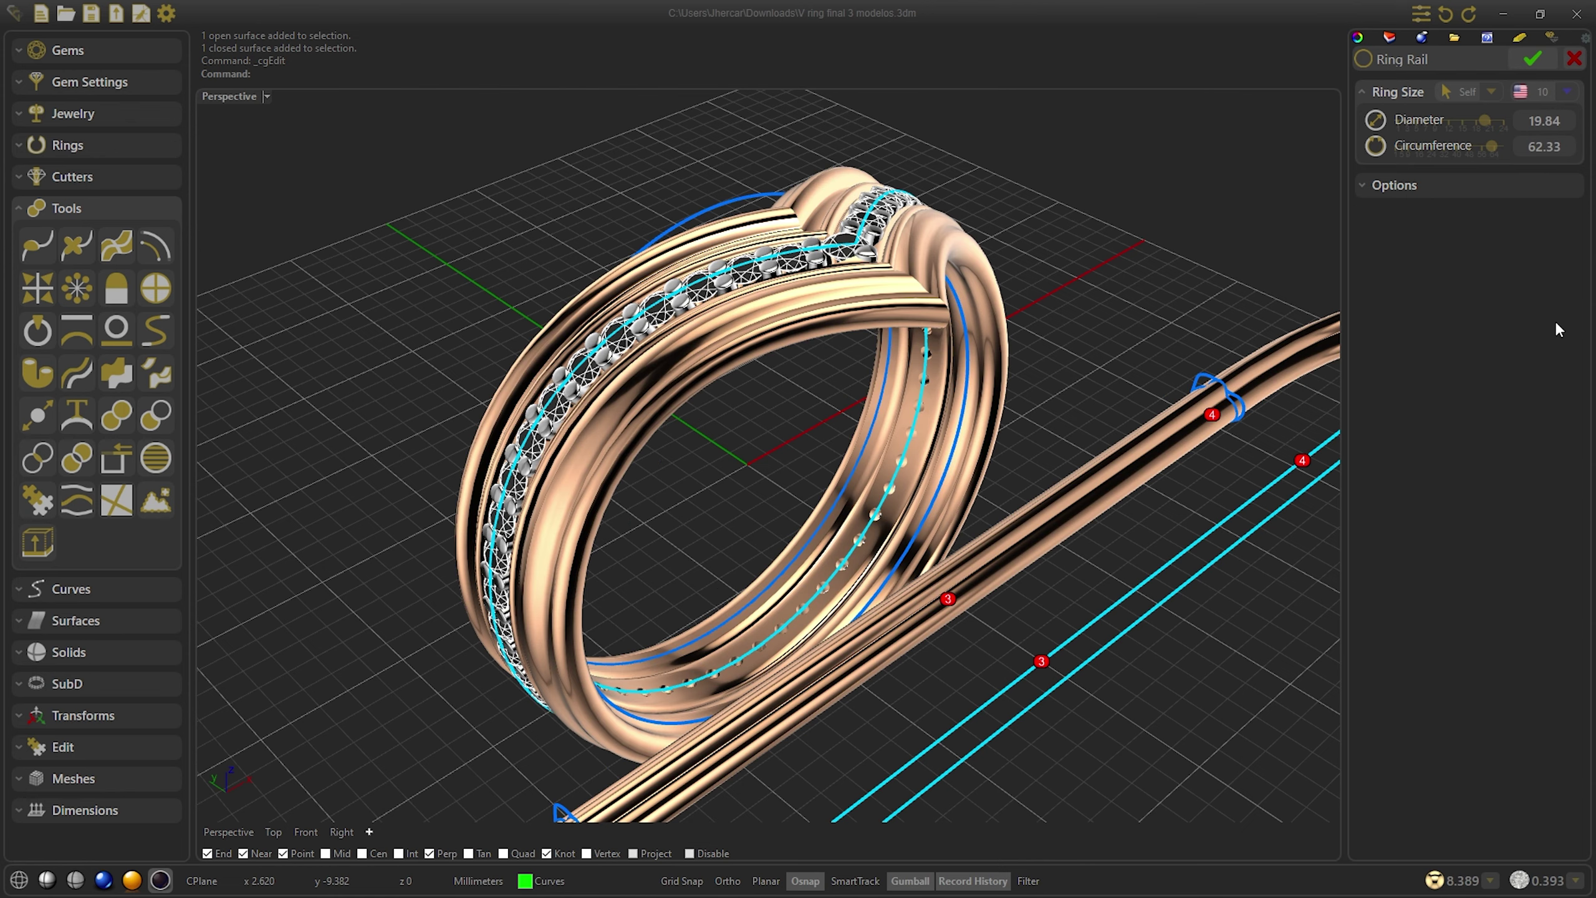
Set the Ring Rail's US ring size to 13 ¾
{"action": "left_click", "coordinate": [1566, 92]}
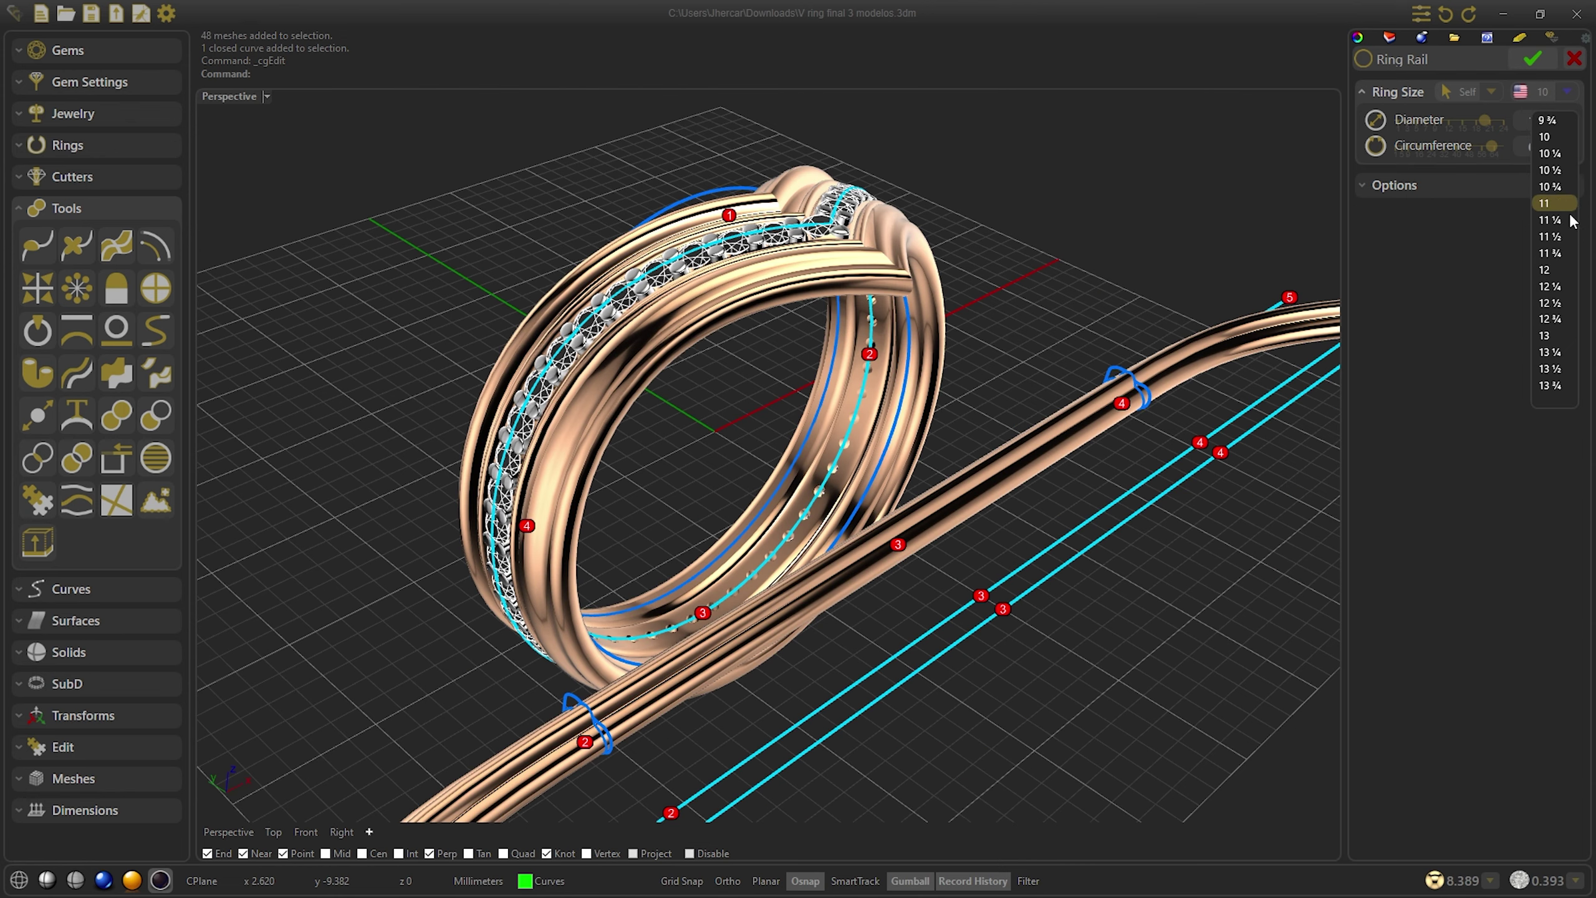
{"action": "left_click", "coordinate": [1553, 386]}
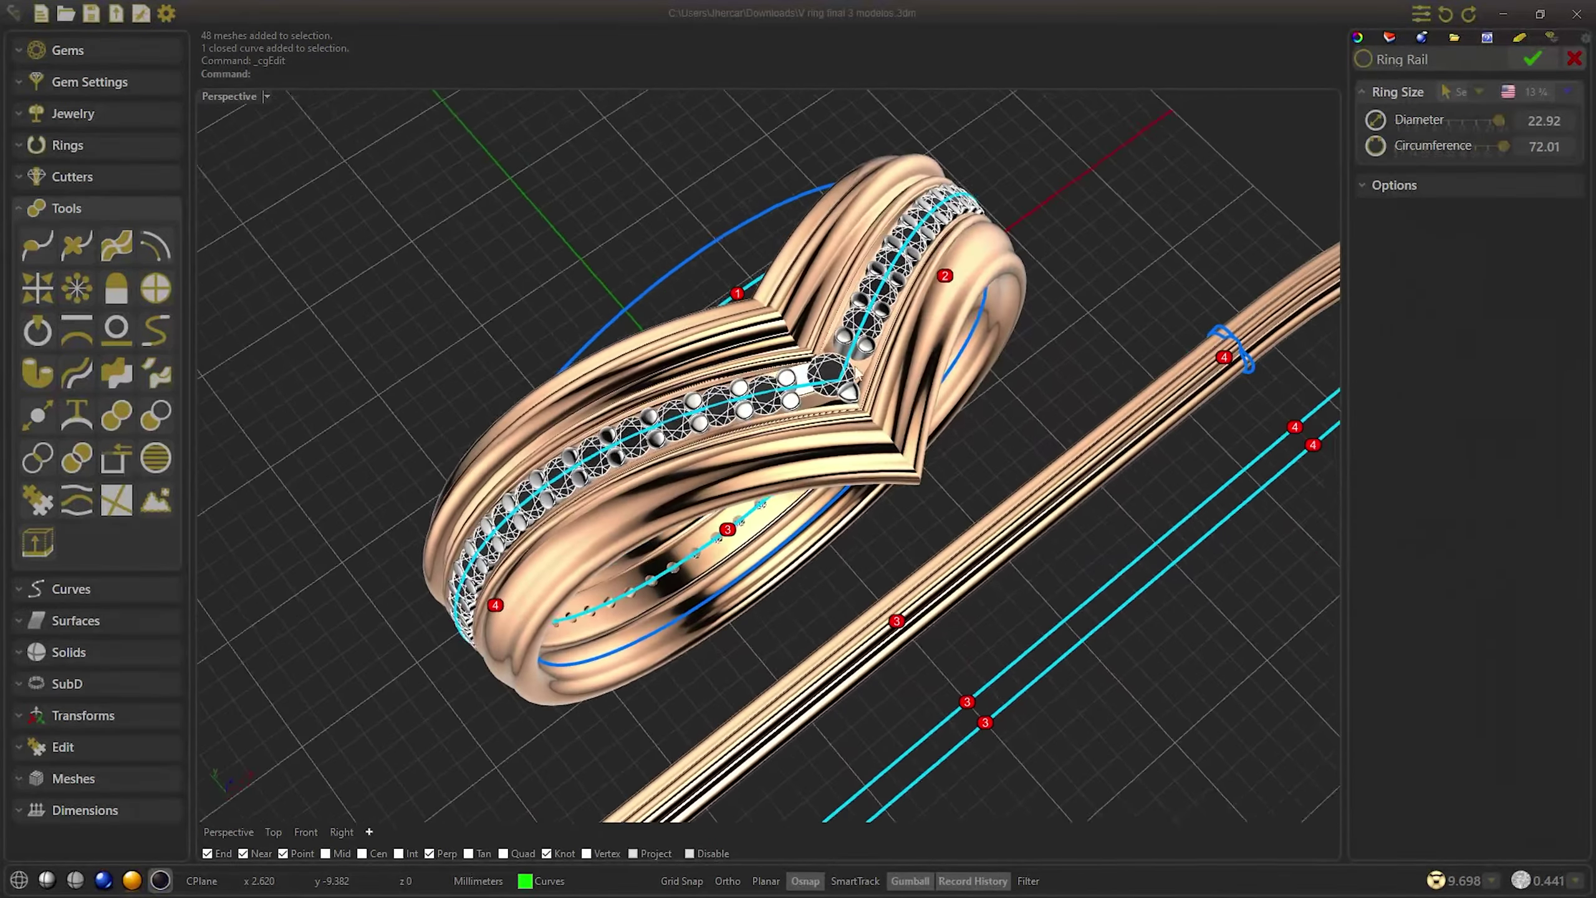
{"action": "left_click", "coordinate": [1532, 58]}
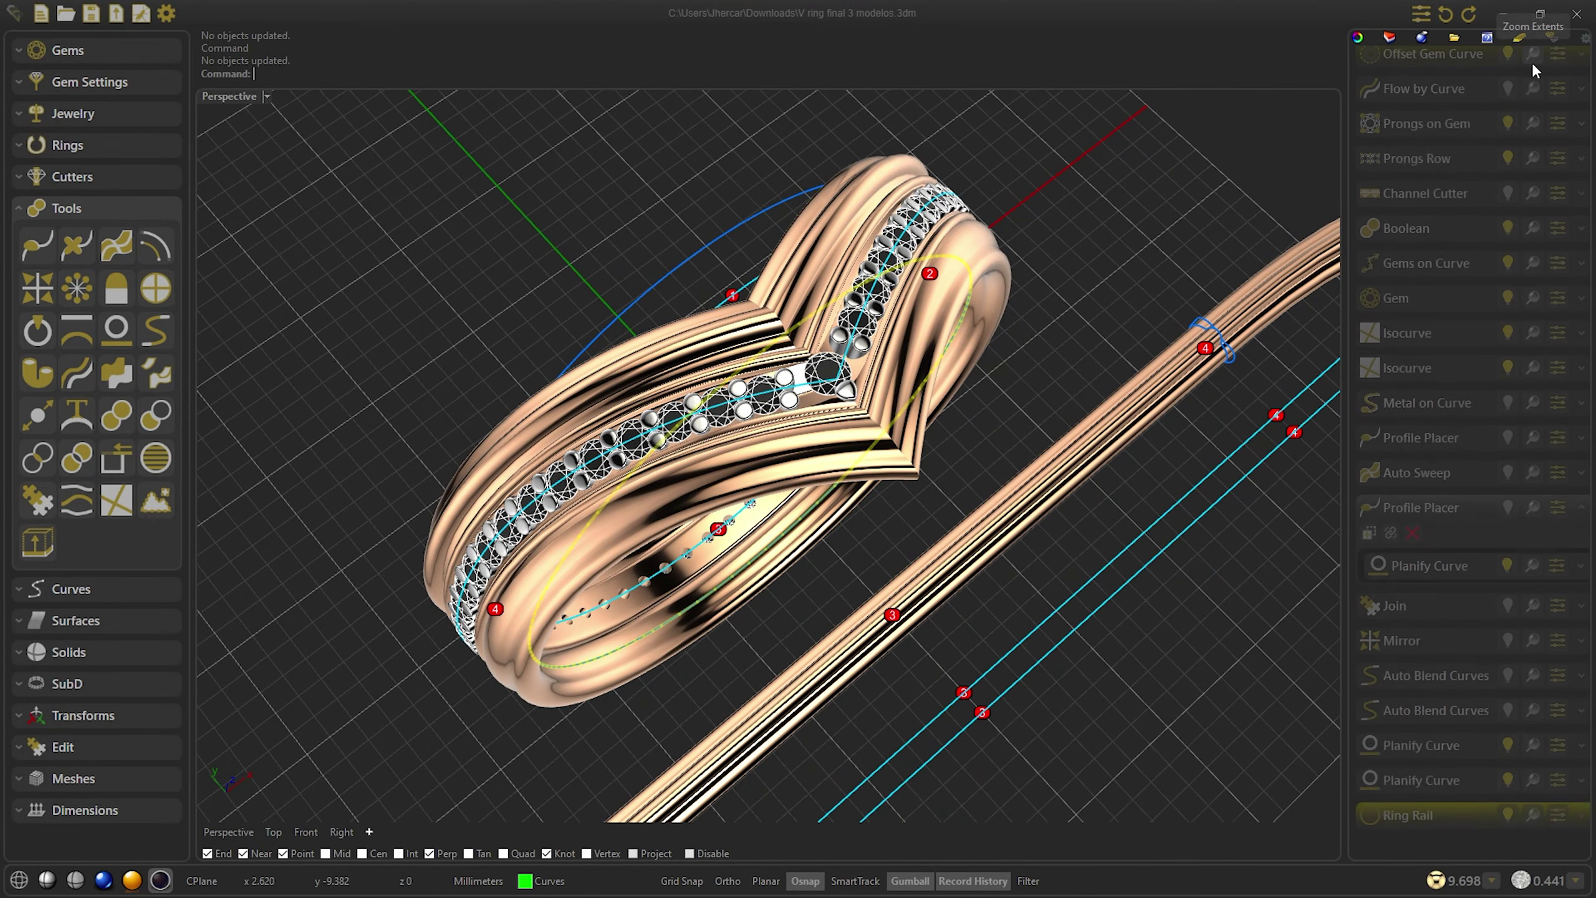
Set the Gems on Curve Start Point to 0.0220 and End Point to 0.9560 to refit the gems along the V band
{"action": "left_click", "coordinate": [764, 390]}
{"action": "left_click", "coordinate": [801, 435]}
{"action": "right_click", "coordinate": [1070, 257]}
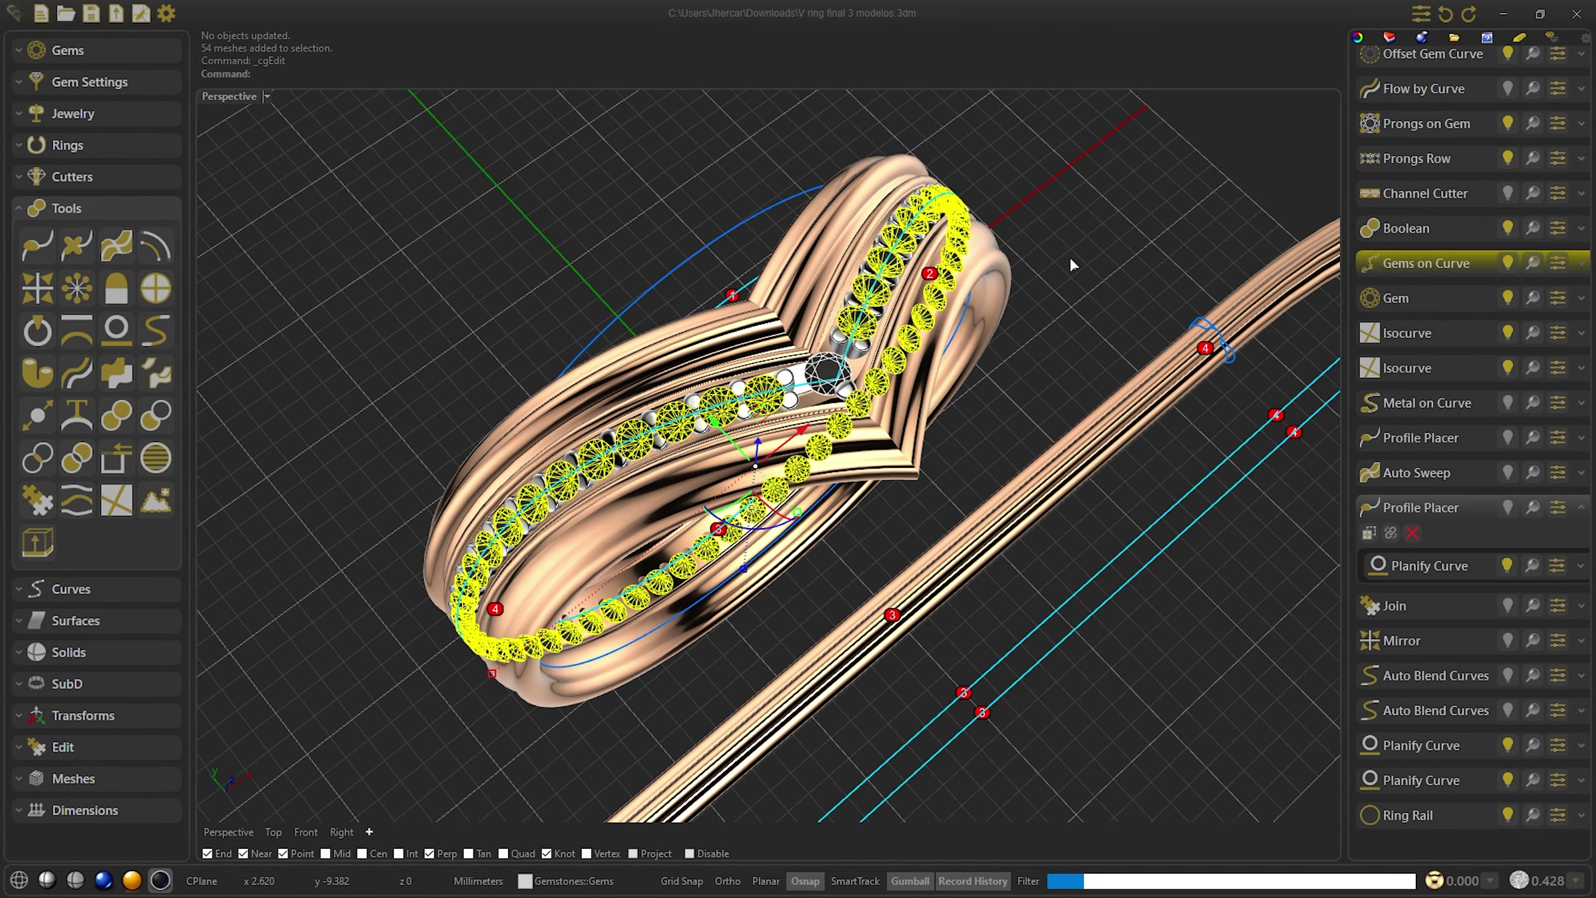
{"action": "left_click", "coordinate": [1410, 160]}
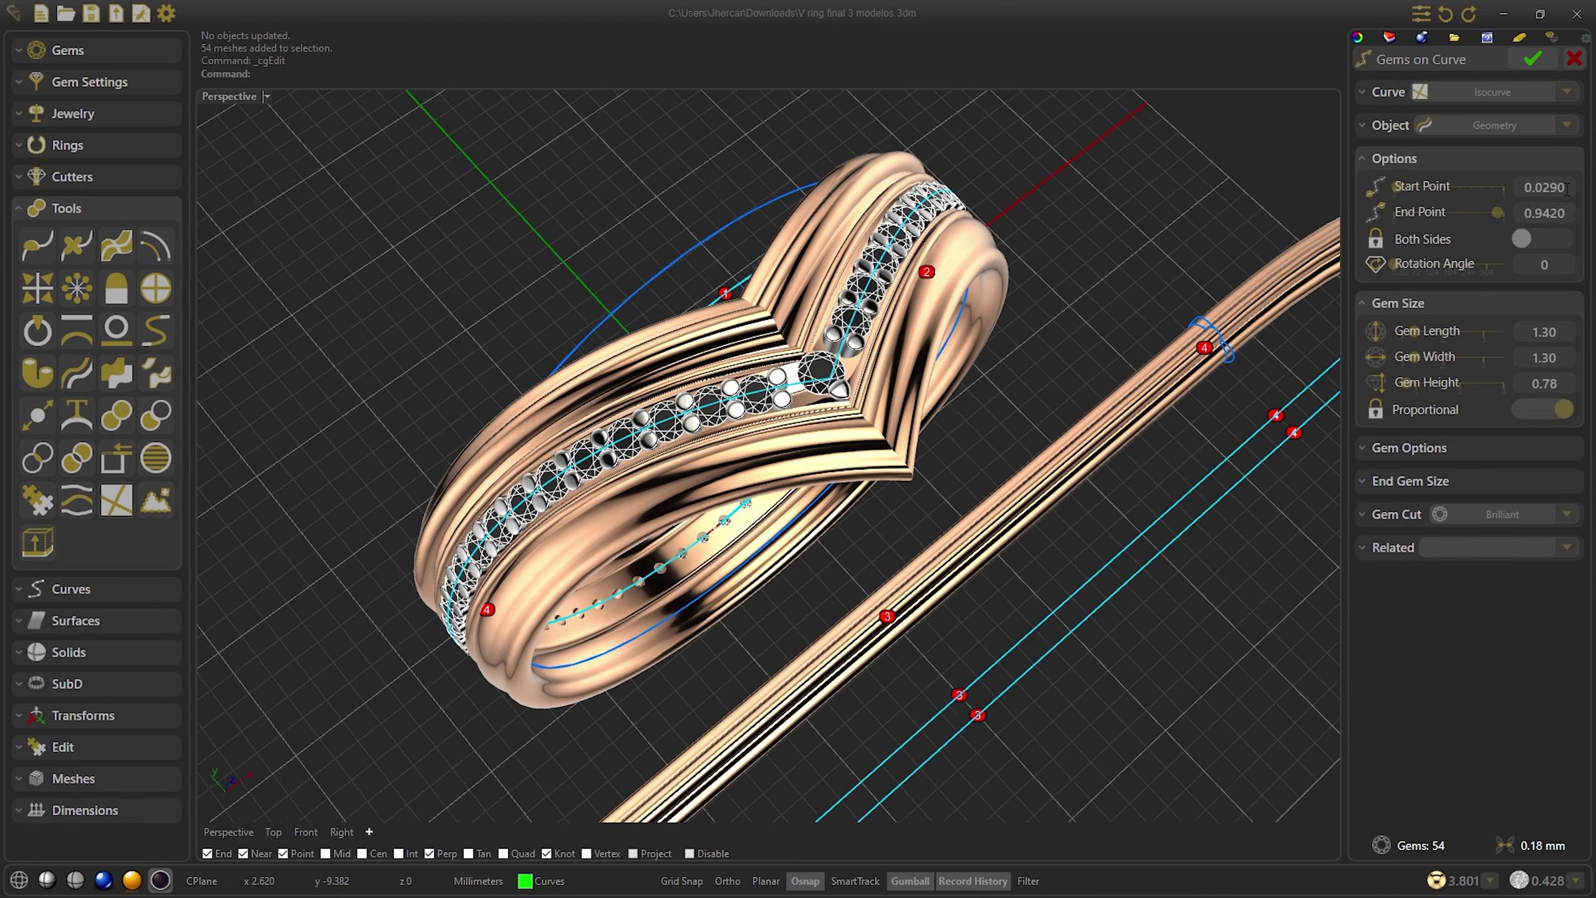
{"action": "key", "text": "Return"}
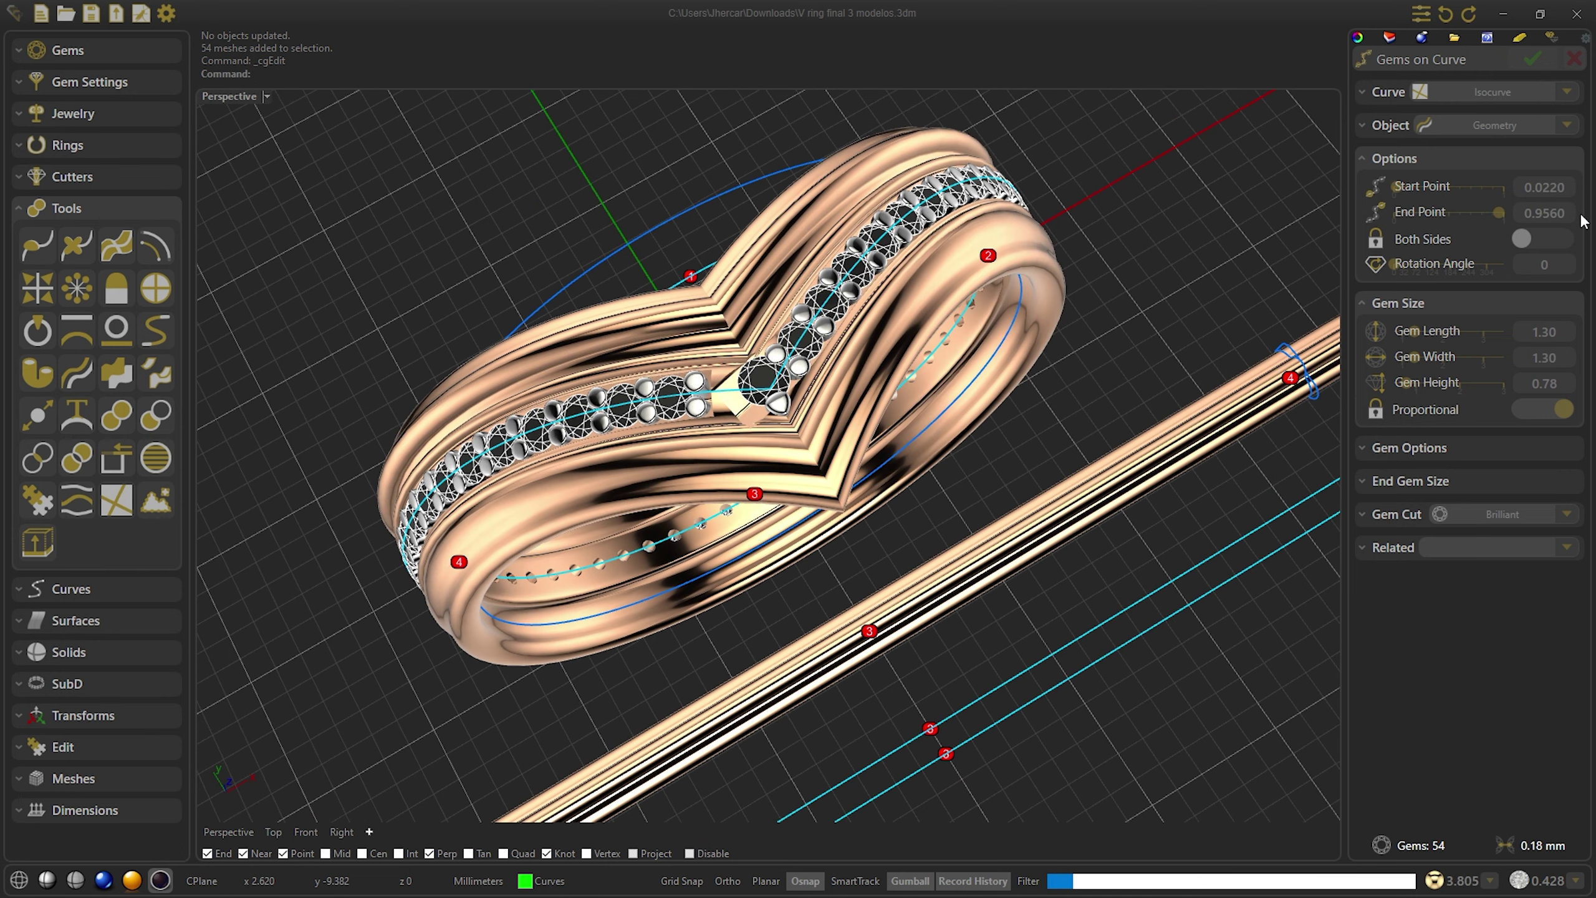
{"action": "left_click", "coordinate": [1532, 59]}
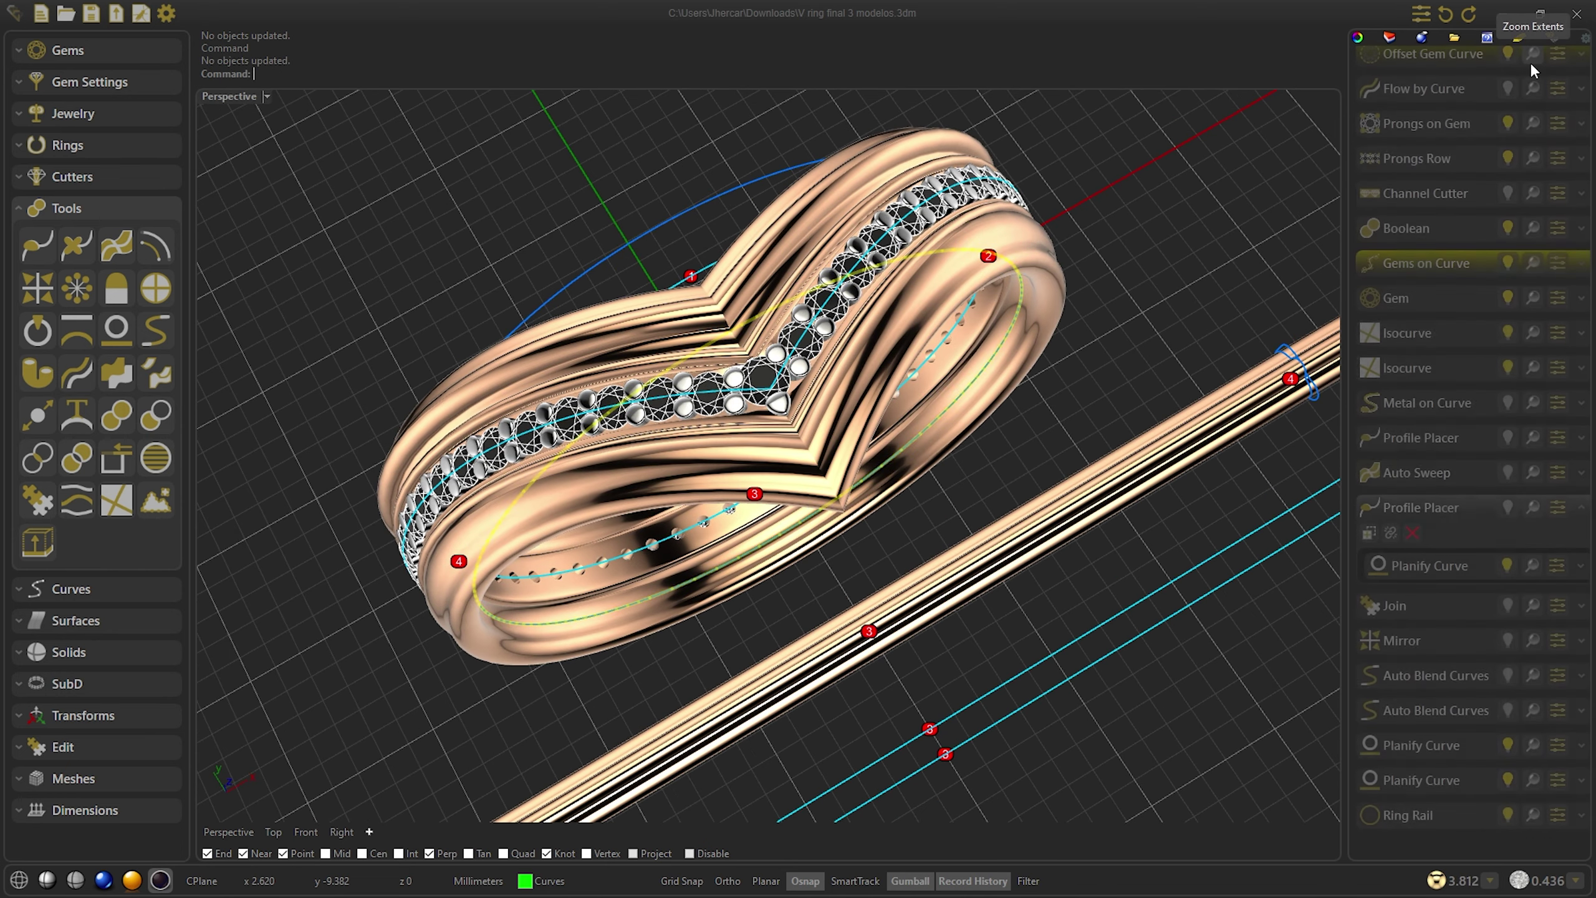
Examine the resized three-band V ring from all sides
{"action": "right_click_drag", "start_coordinate": [1136, 197], "coordinate": [1146, 192]}
{"action": "key", "text": "Left"}
{"action": "key", "text": "Left"}
{"action": "key", "text": "Left"}
{"action": "key", "text": "Left"}
{"action": "key", "text": "Left"}
{"action": "key", "text": "Left"}
{"action": "key", "text": "Left"}
{"action": "key", "text": "Left"}
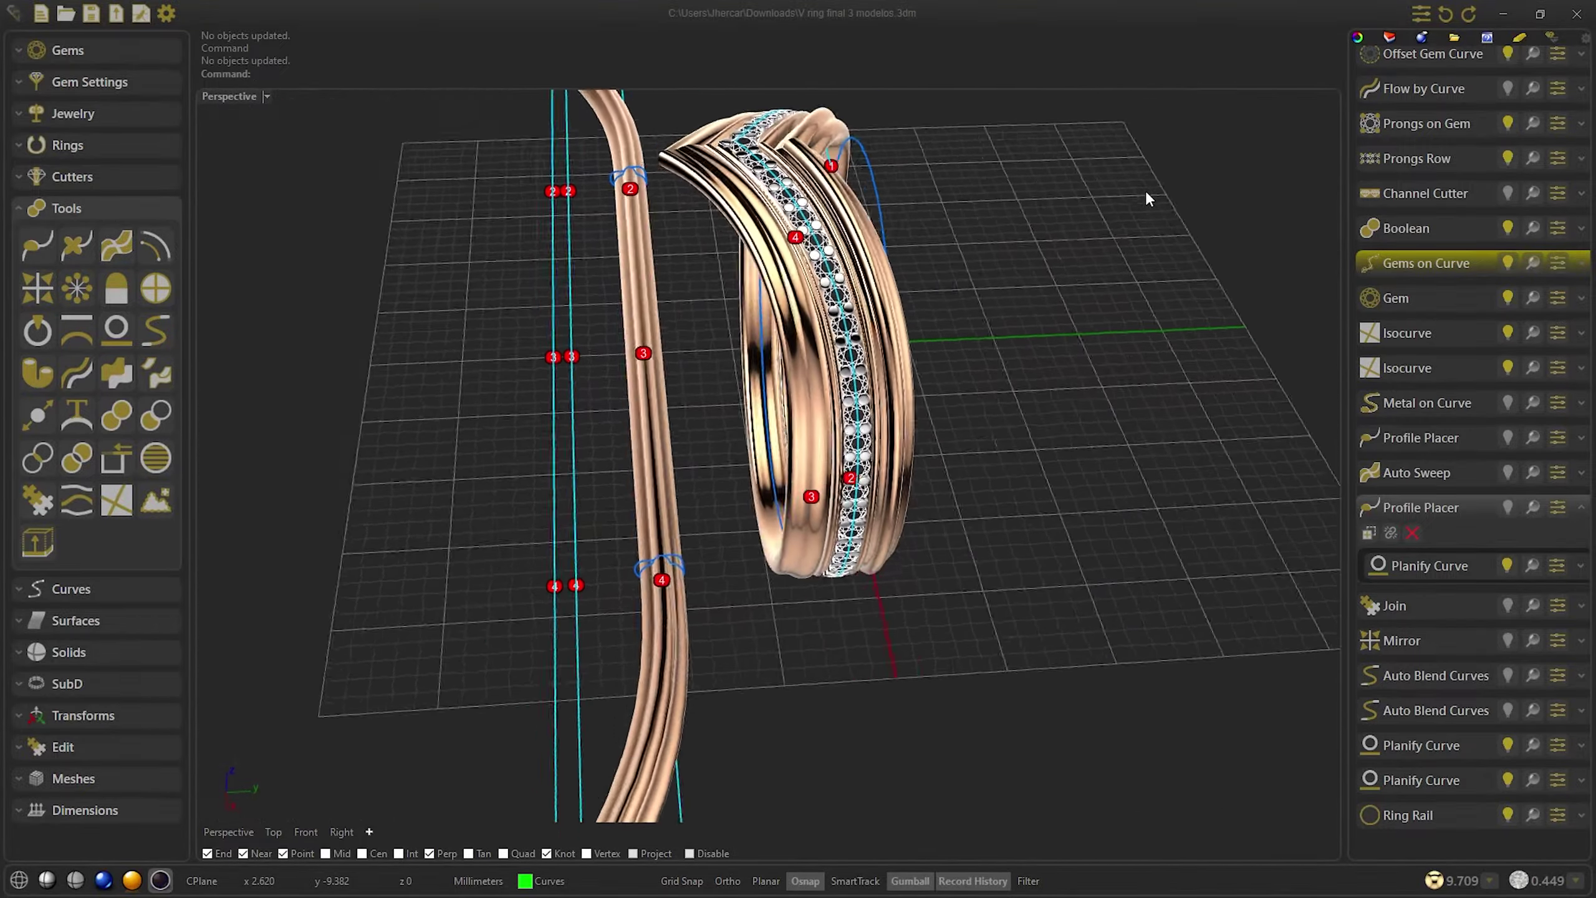
{"action": "key", "text": "Left"}
{"action": "key", "text": "Left"}
{"action": "key", "text": "Left"}
{"action": "key", "text": "Left"}
{"action": "key", "text": "Left"}
{"action": "key", "text": "Left"}
{"action": "key", "text": "Left"}
{"action": "key", "text": "Left"}
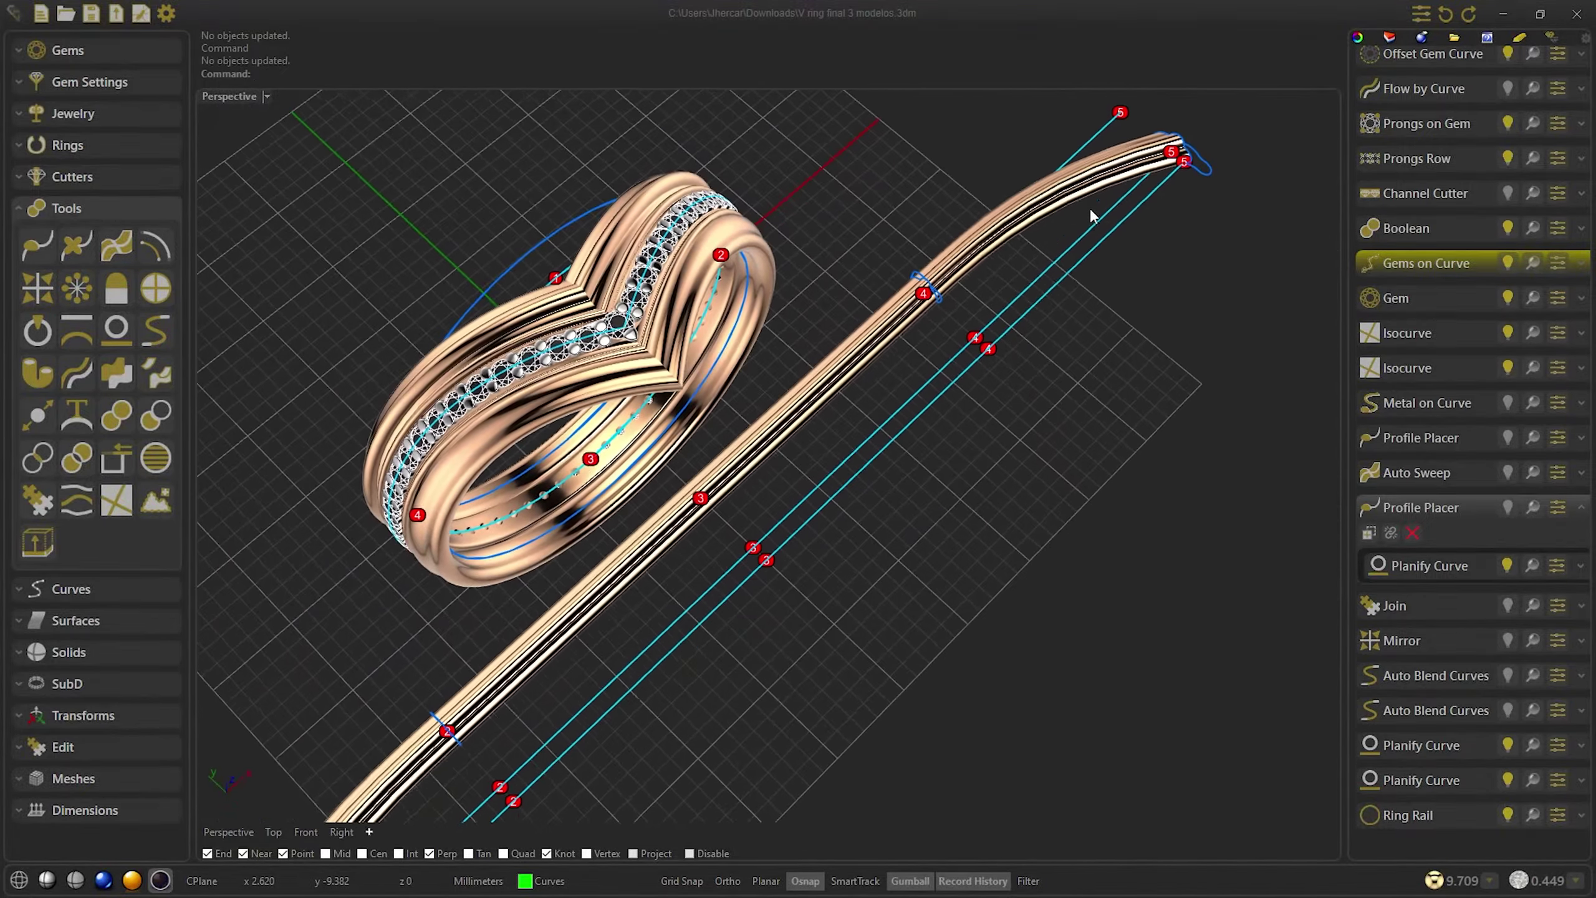